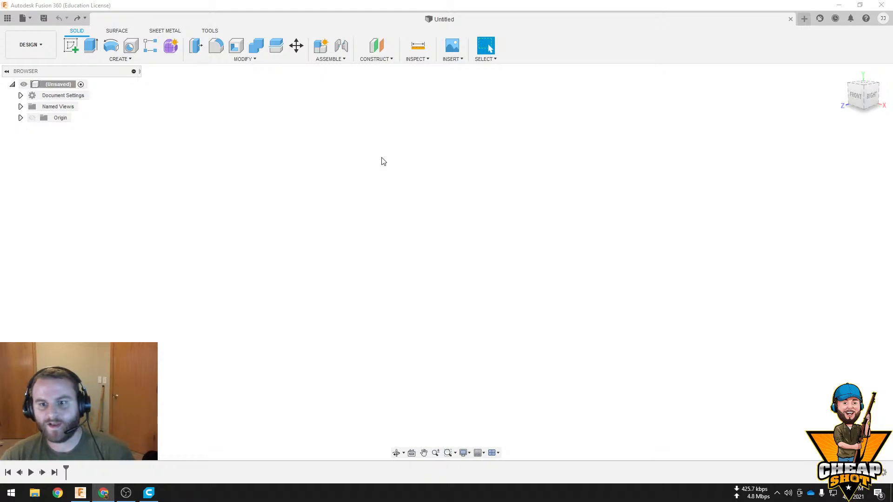
click(117, 59)
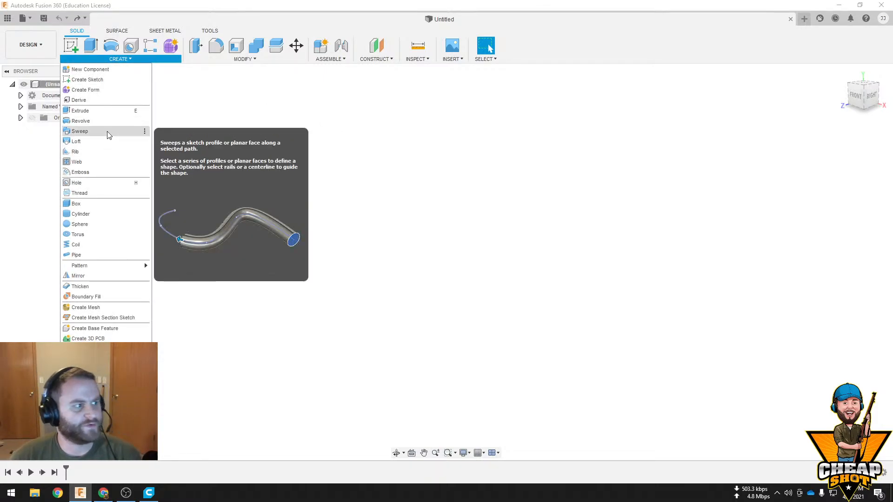
click(610, 264)
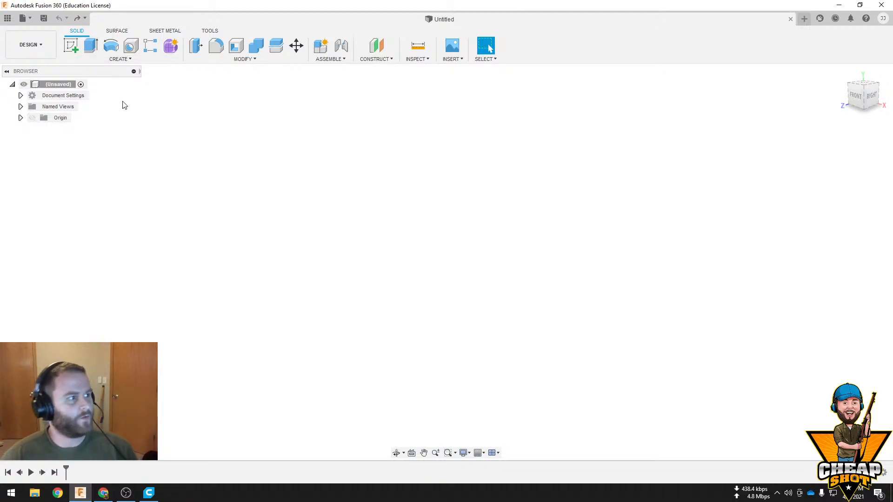
Sketch a circle about 70 mm in diameter centred on the origin of the right plane, and finish the sketch
click(71, 45)
click(425, 279)
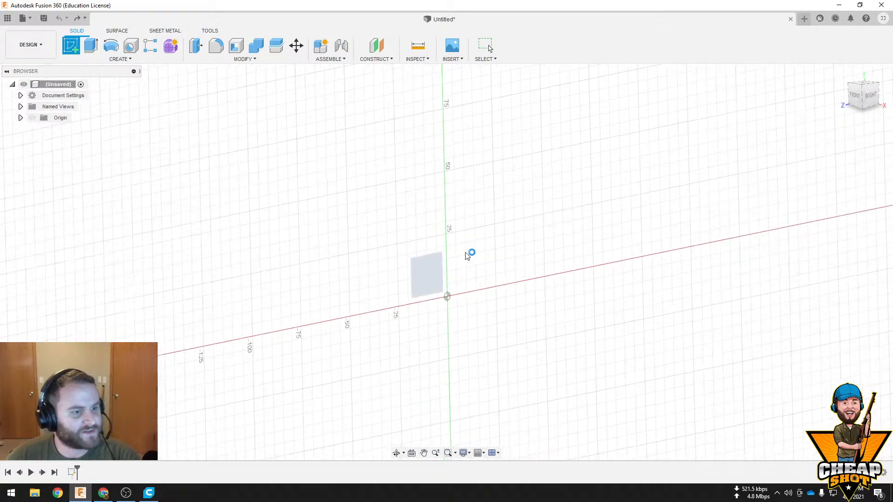
key(c)
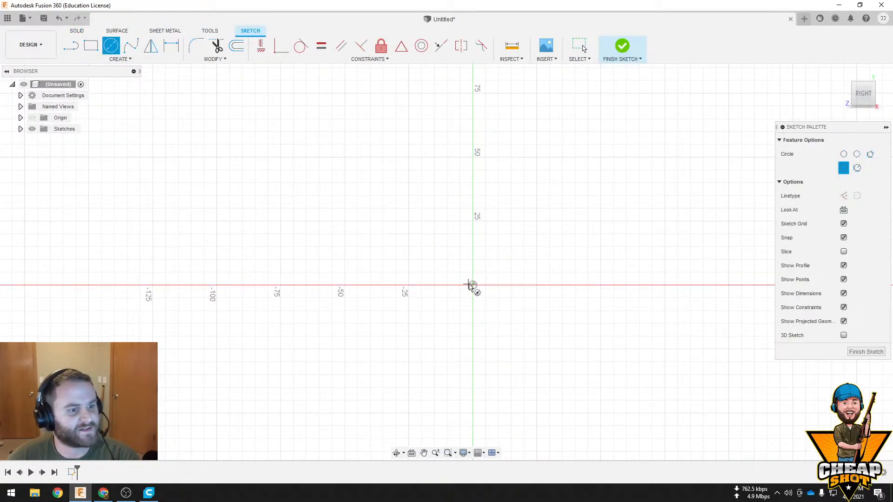
click(472, 285)
click(385, 285)
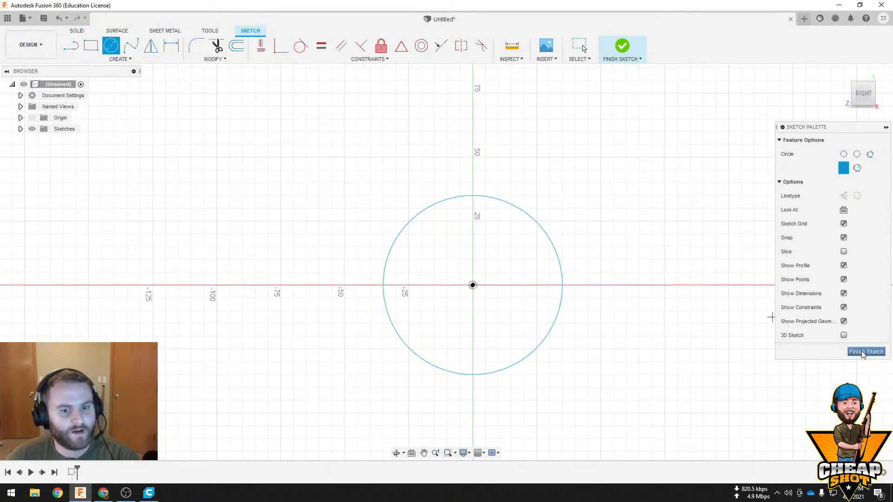
click(873, 356)
scroll(567, 321, down, 3)
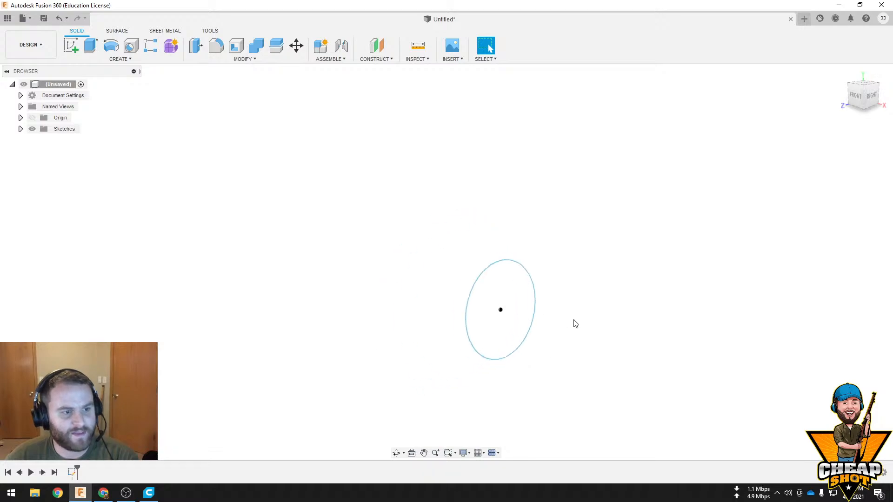
scroll(574, 322, up, 3)
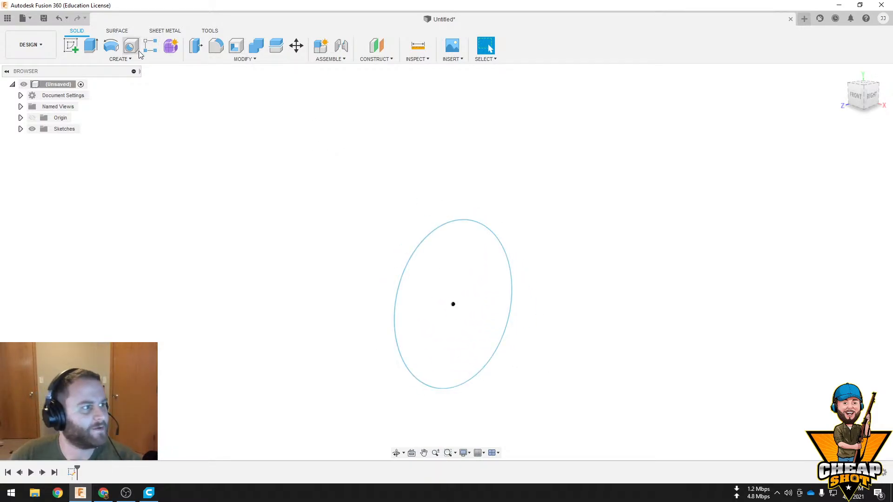
click(90, 46)
drag(458, 305, 285, 266)
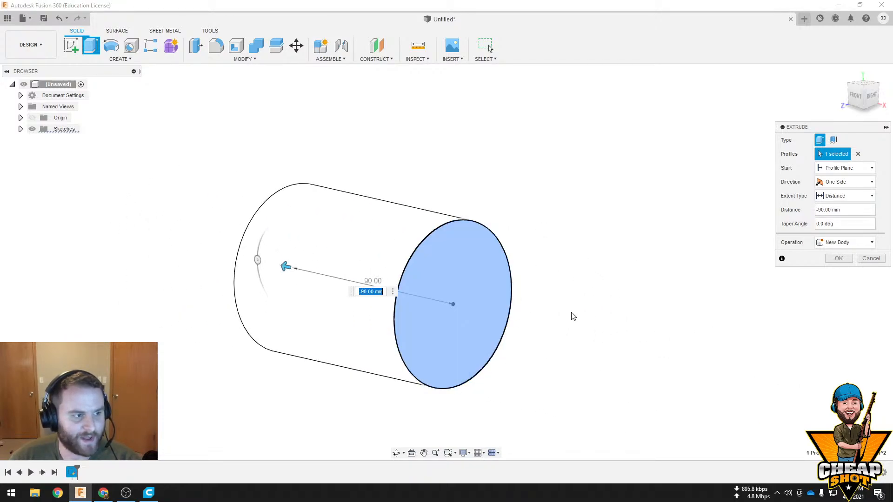
click(868, 259)
scroll(721, 290, down, 2)
scroll(711, 291, up, 3)
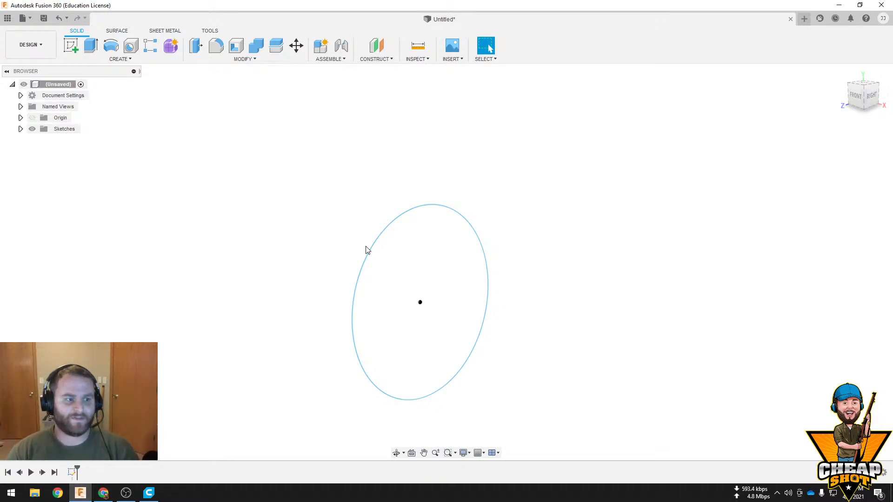
Start a new sketch on the horizontal top plane, perpendicular to the circle
click(70, 45)
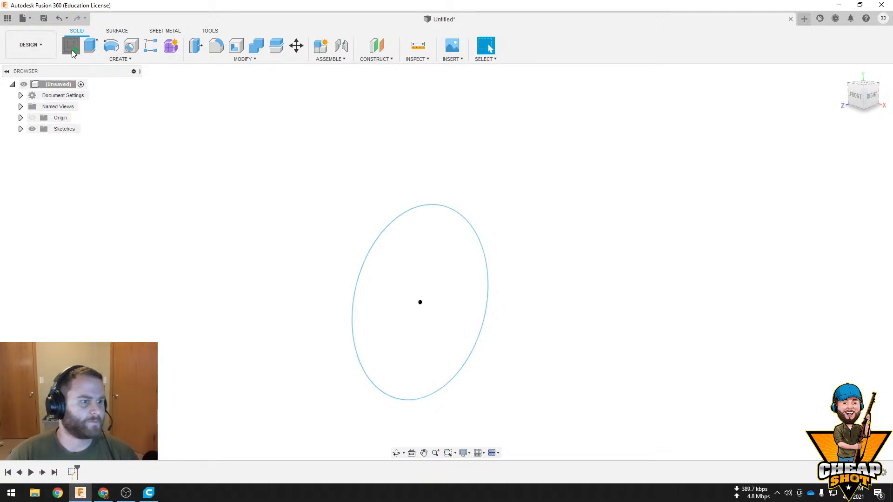
click(427, 311)
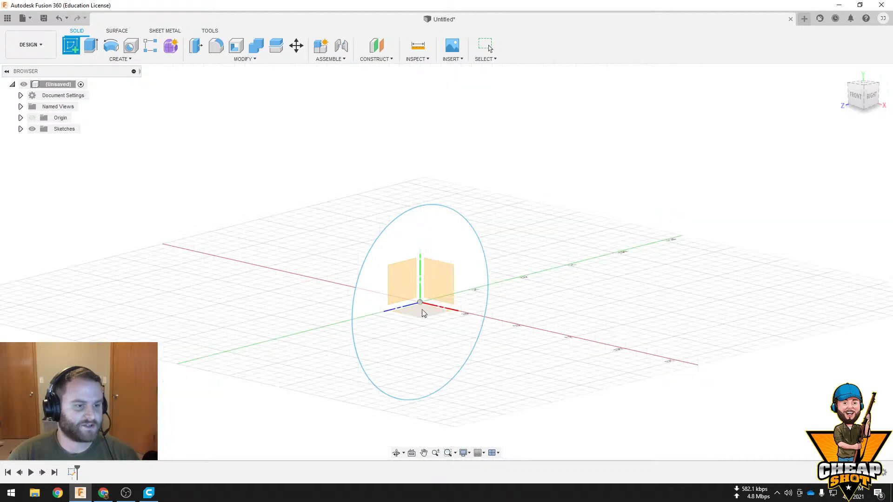
click(130, 45)
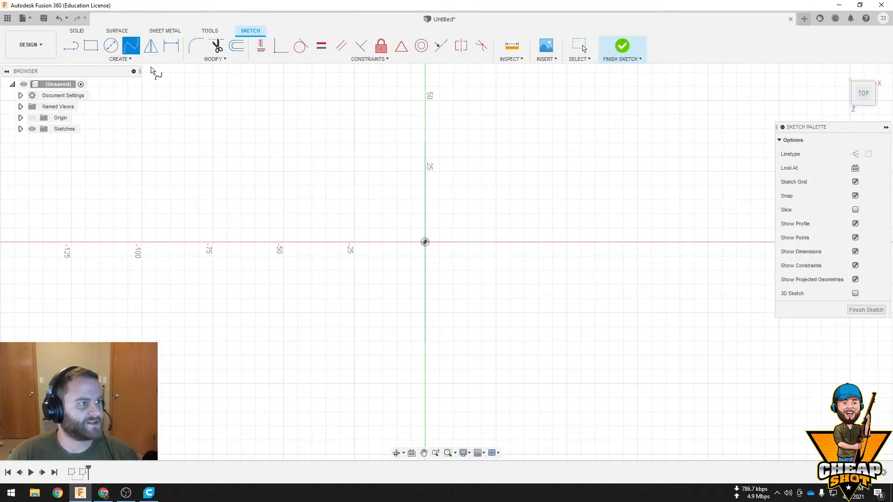
click(425, 242)
click(232, 241)
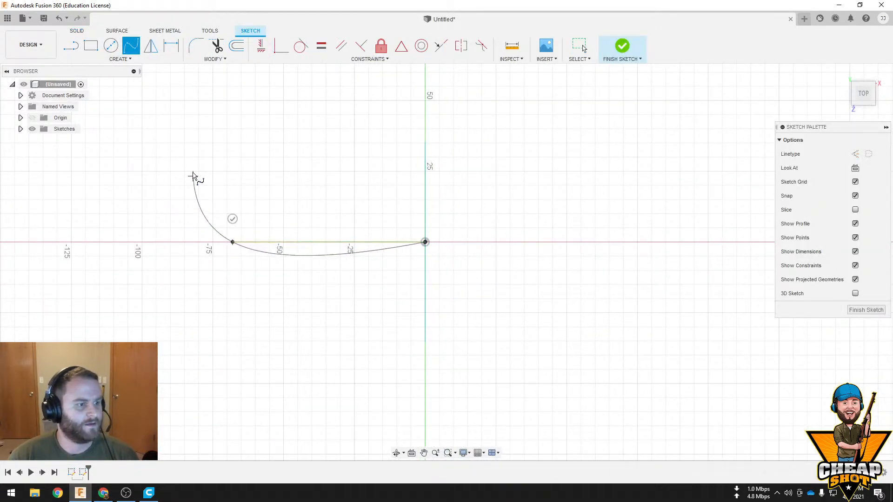
click(190, 158)
scroll(135, 139, down, 5)
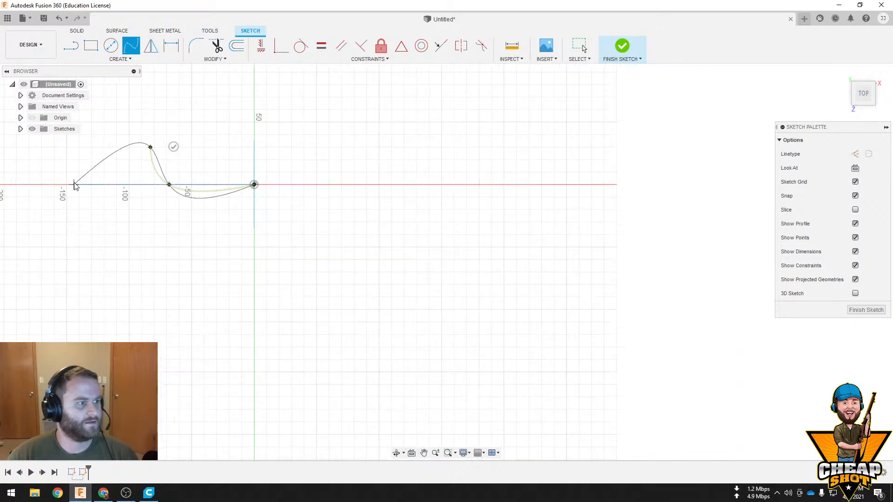
click(74, 185)
click(129, 297)
click(216, 247)
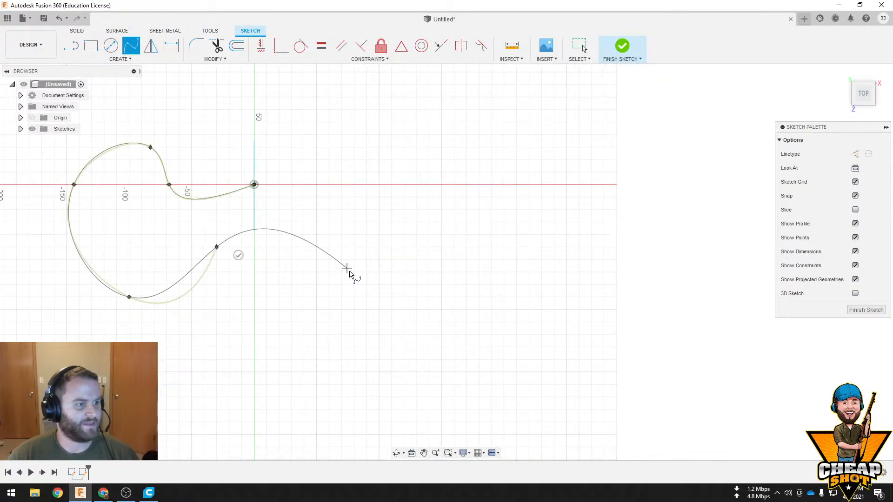
click(371, 310)
click(204, 359)
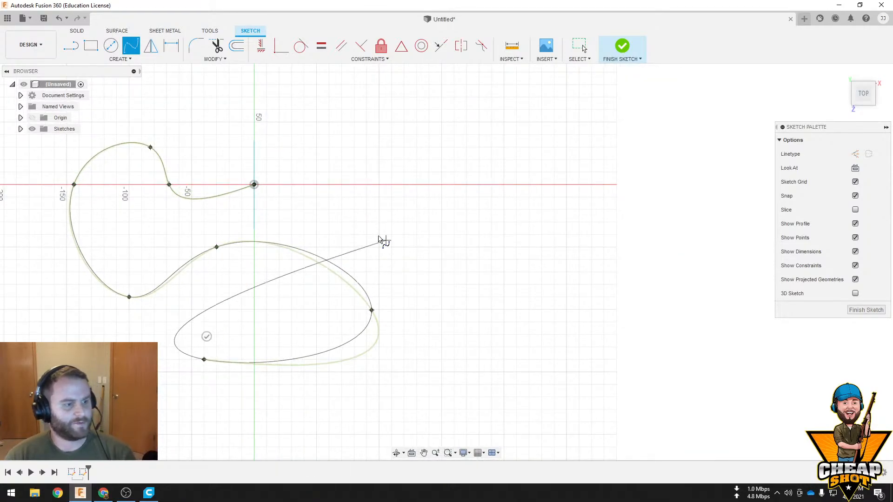
key(Escape)
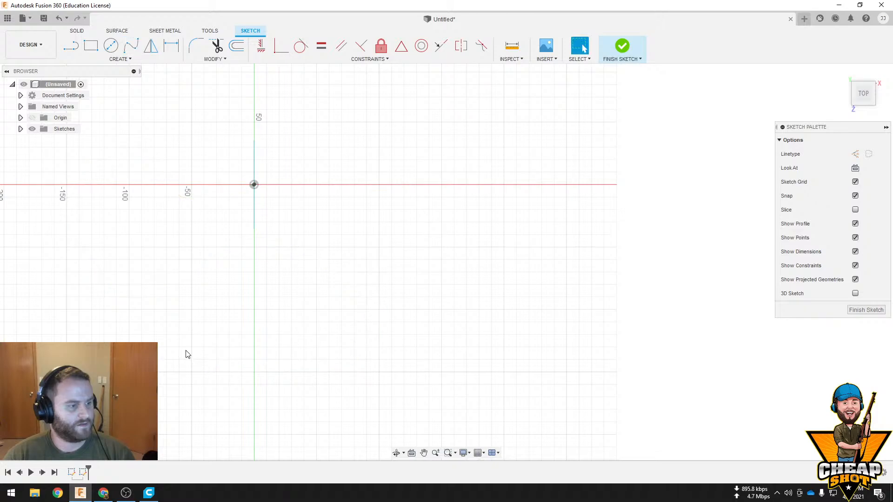
Draw an open five-point spline about 220 mm wide that starts at the circle's centre and curves around, and finish the sketch
click(131, 45)
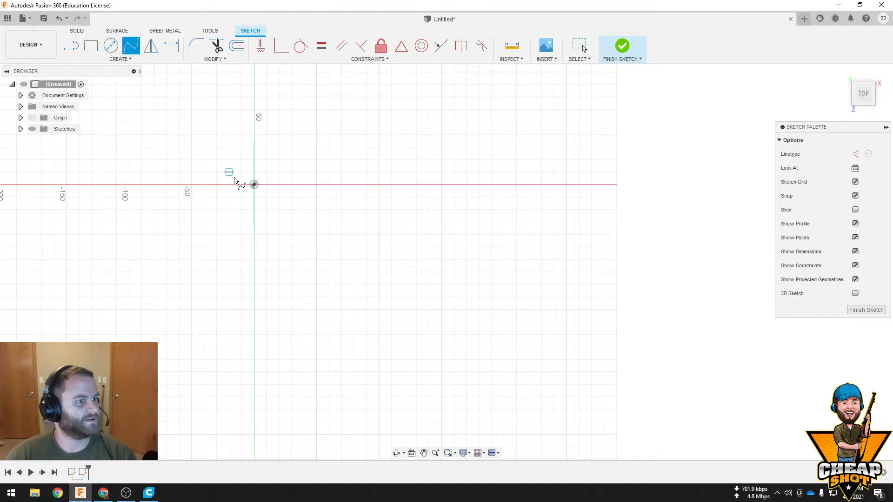
click(254, 185)
click(186, 185)
click(117, 296)
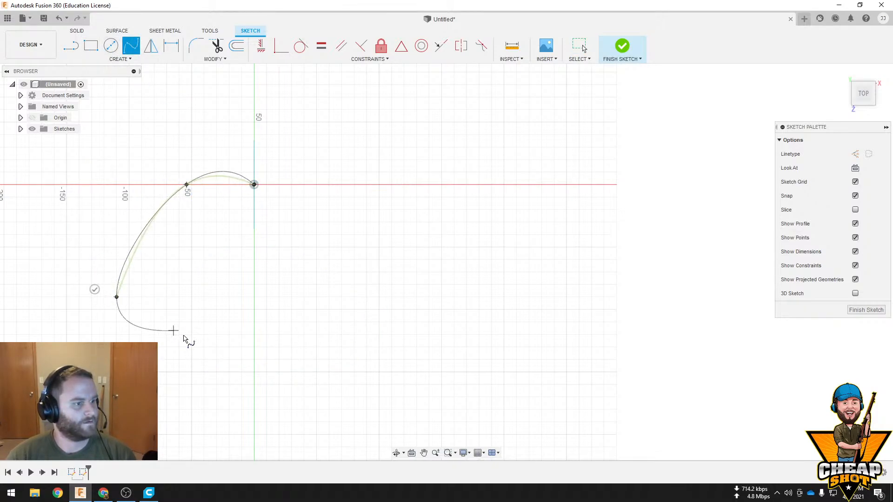
click(293, 367)
double_click(388, 277)
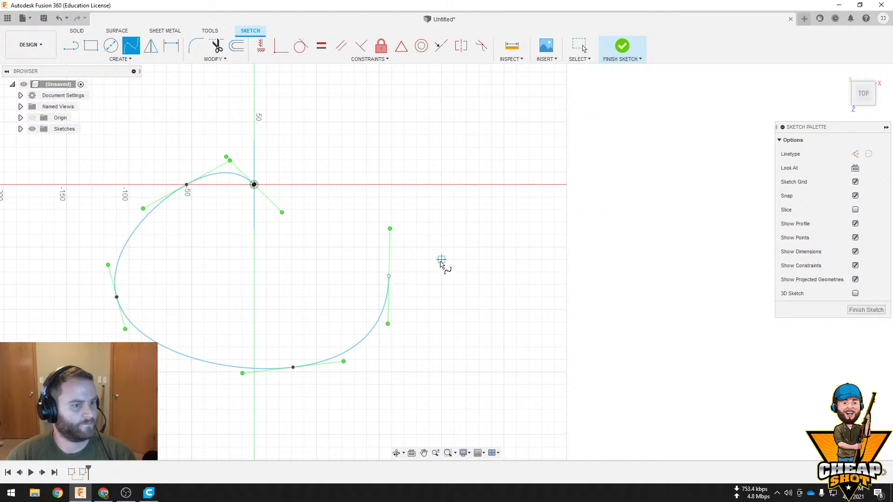
click(621, 46)
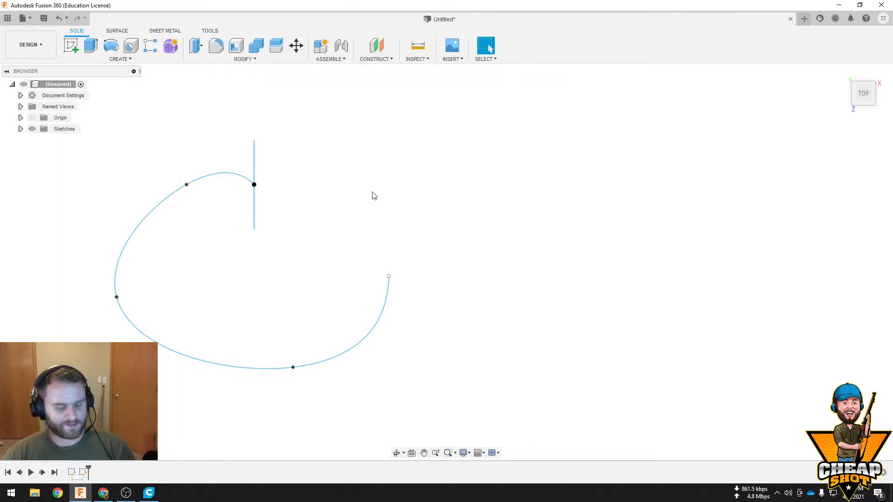
Try to sweep the circle profile along the spline as a new body, with a distance of 0.696
click(119, 59)
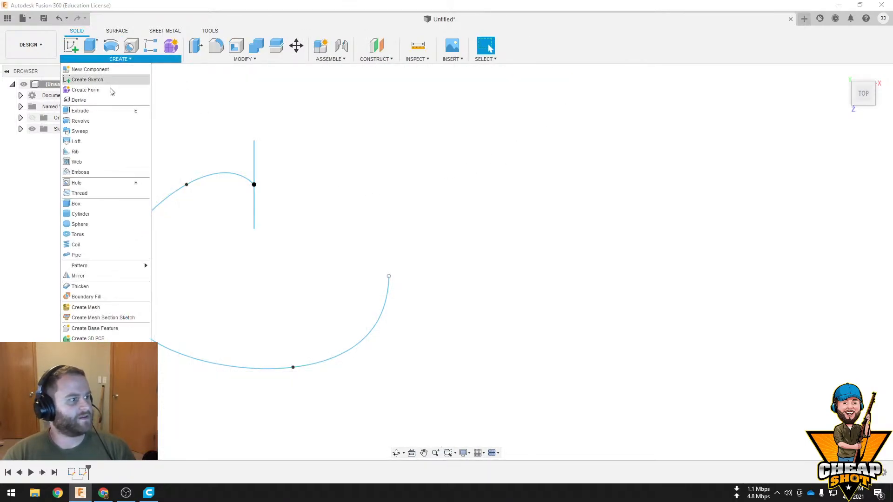
click(112, 132)
mouse_move(423, 261)
middle_down()
mouse_move(435, 287)
mouse_move(386, 236)
middle_up()
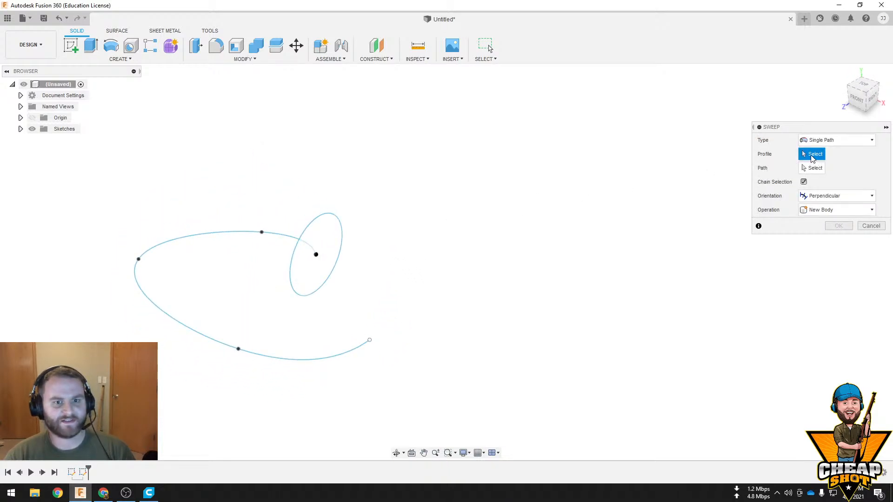
click(321, 231)
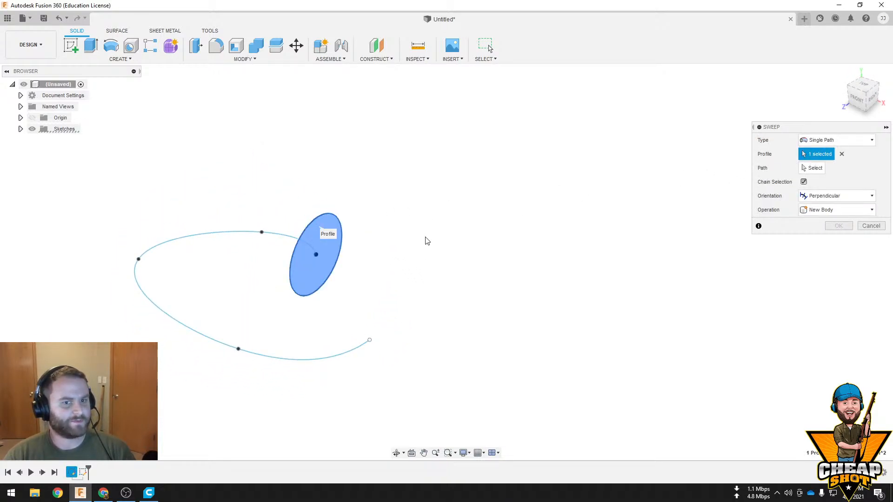
click(815, 169)
click(275, 234)
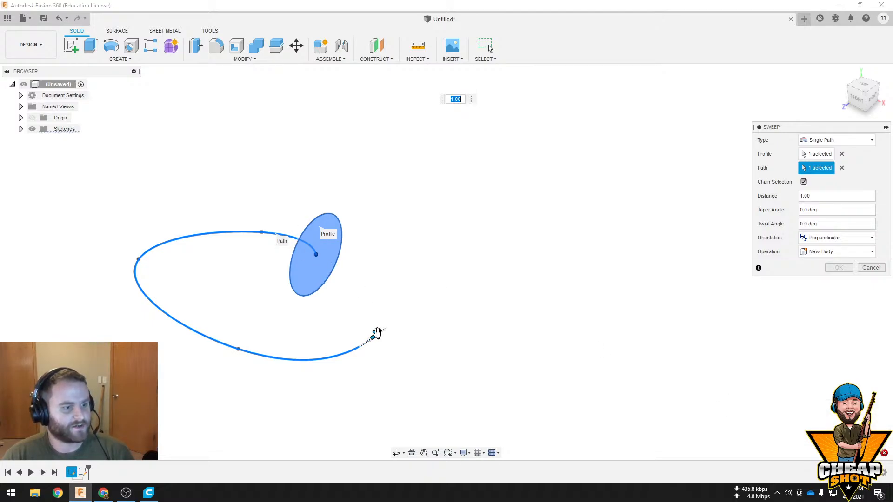
drag(374, 336, 225, 332)
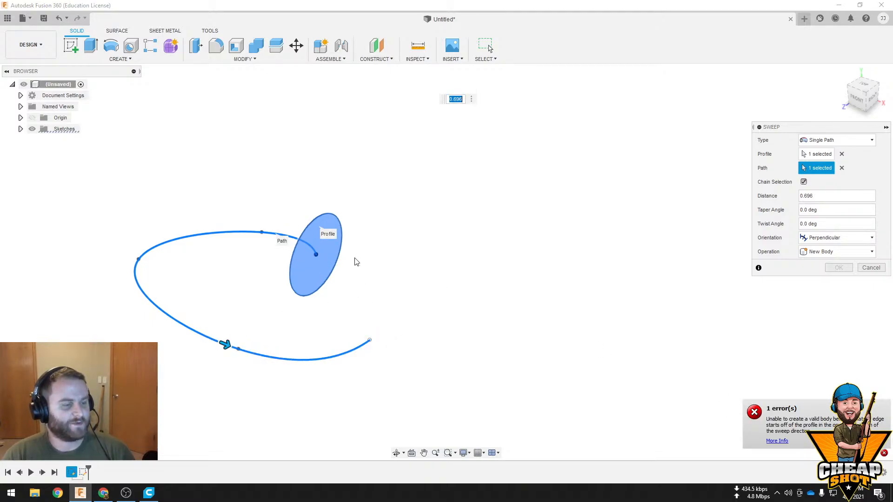
middle_drag(355, 260, 378, 290)
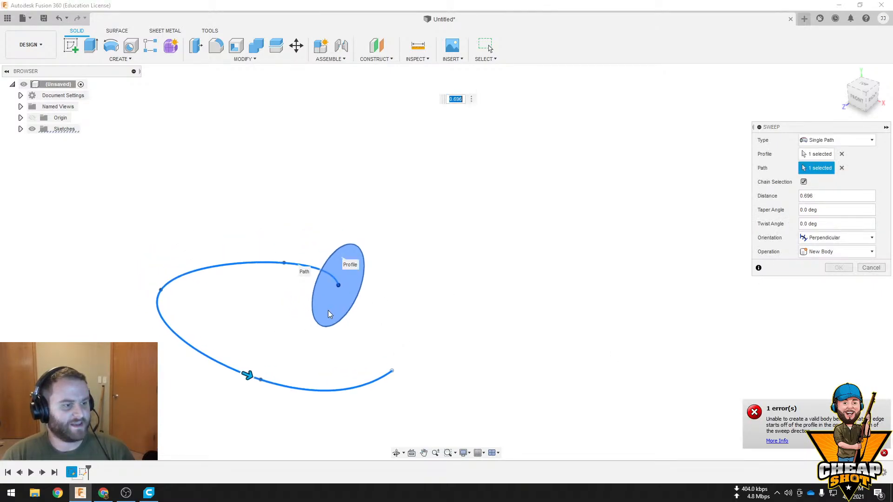
click(870, 268)
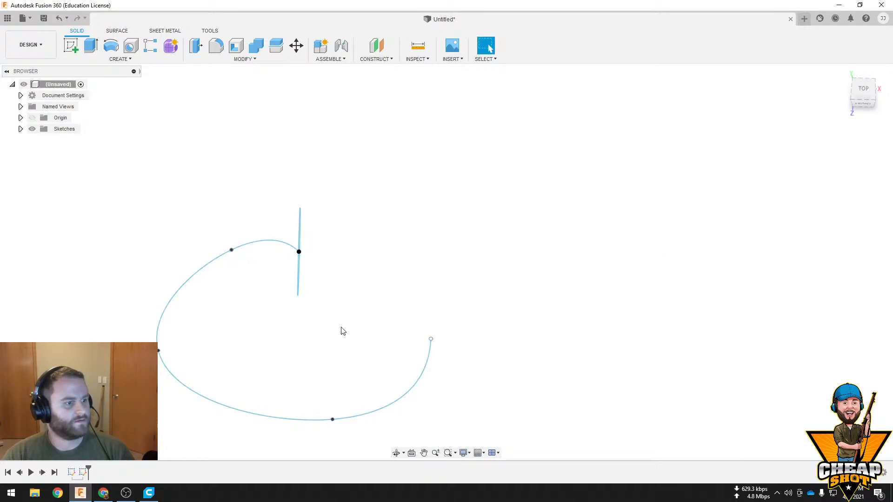
Reopen the path sketch for editing and delete its spline
right_click(83, 473)
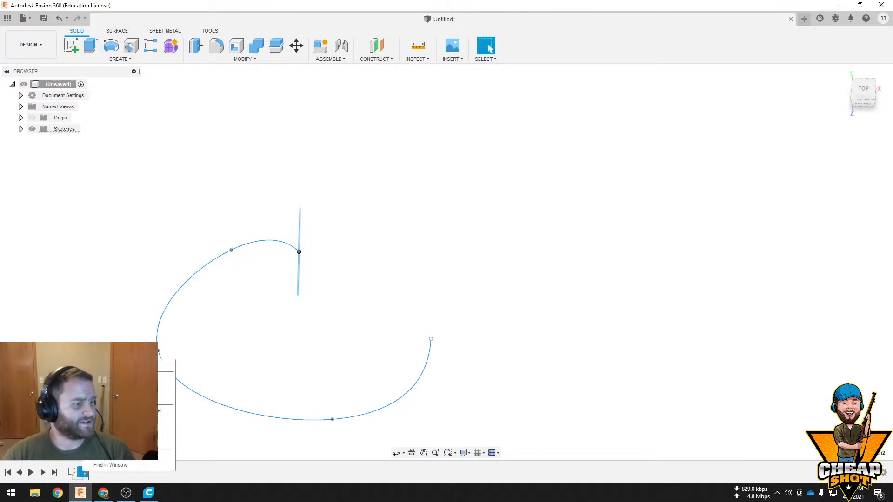
click(112, 377)
scroll(294, 238, up, 3)
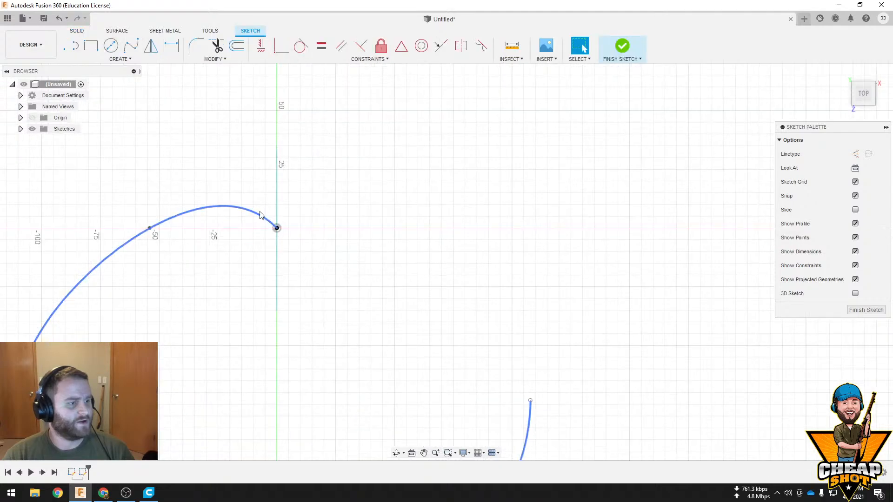
click(241, 212)
key(Delete)
scroll(279, 226, down, 2)
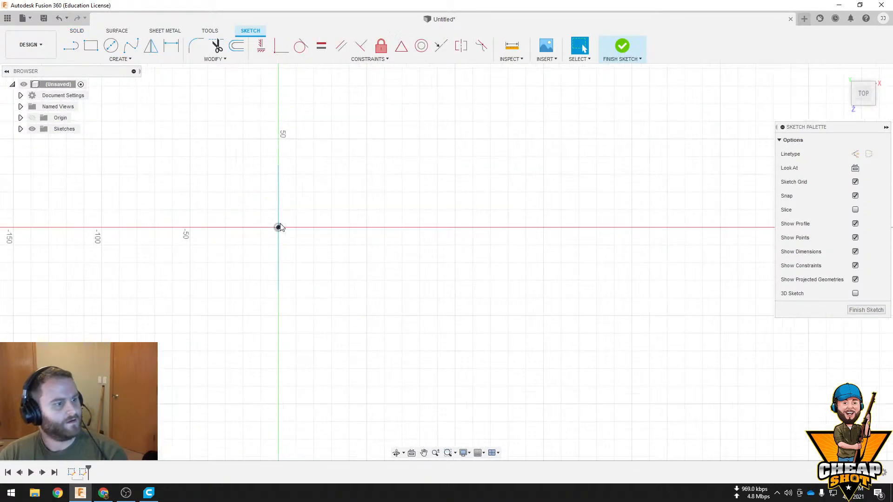
Draw an open five-point spline about 280 mm wide that starts just beyond the circle's plane and passes through it, and finish the sketch
click(130, 46)
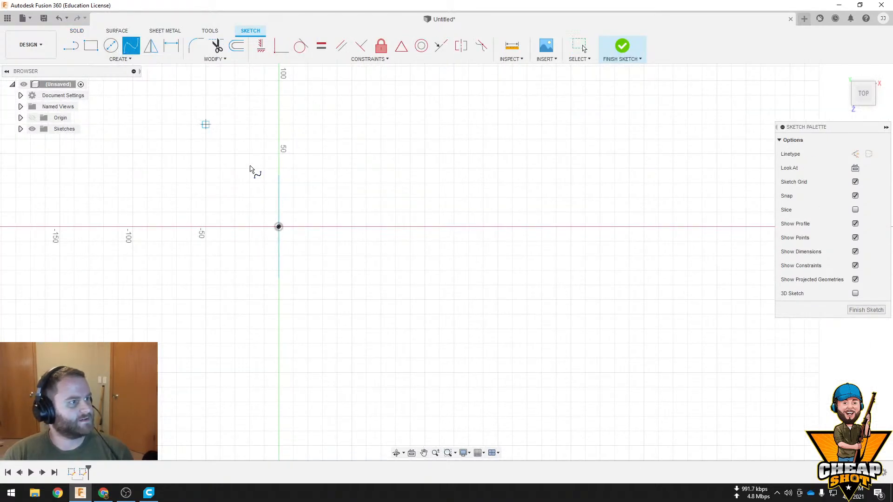
click(279, 227)
click(197, 227)
click(162, 352)
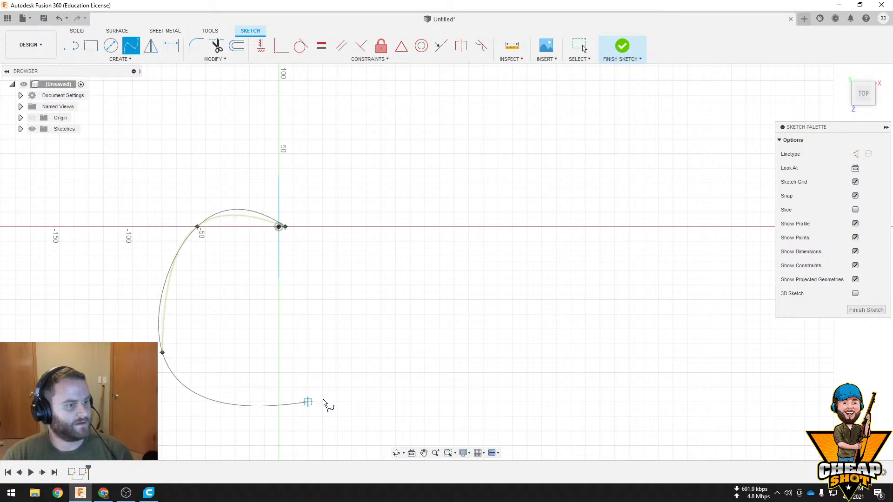
click(425, 380)
double_click(564, 284)
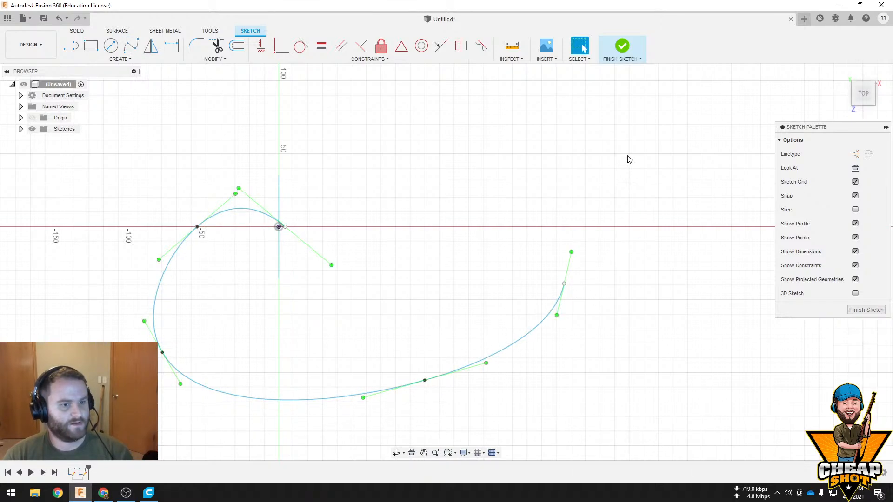
click(622, 45)
shift+middle_drag(423, 298, 386, 259)
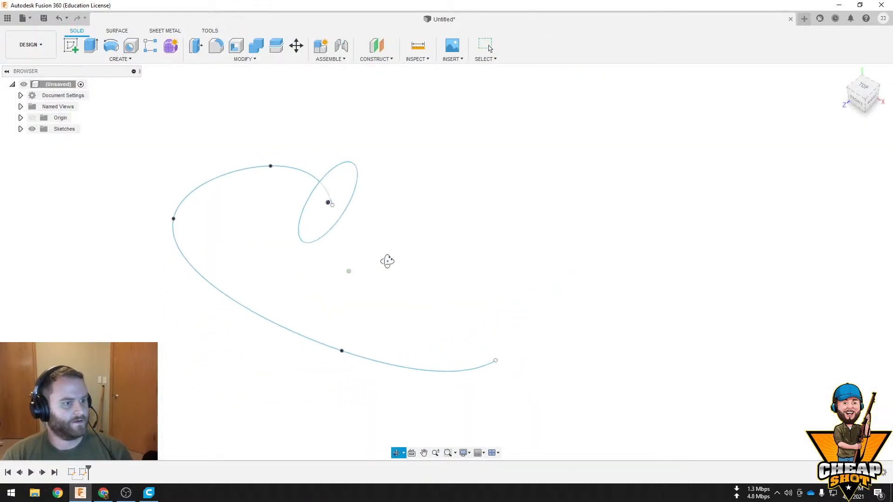
Sweep the circle profile along the redrawn spline as a new body, using a single path and perpendicular orientation
click(97, 60)
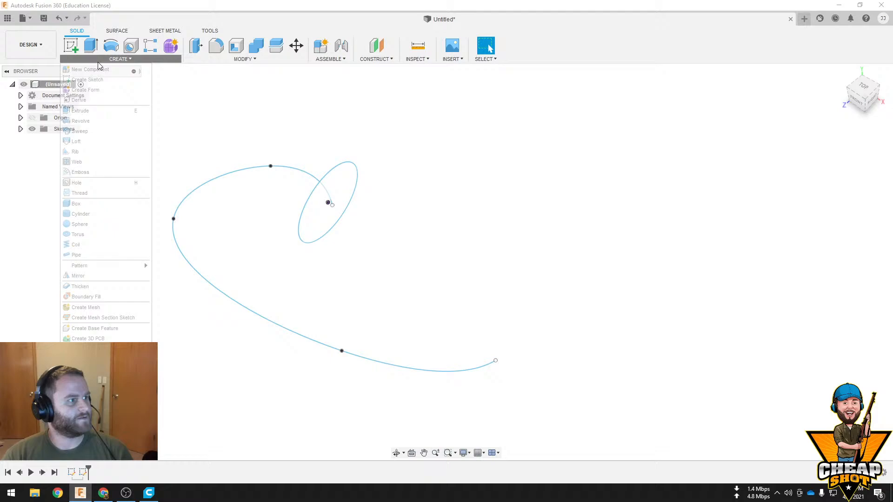
click(111, 131)
click(345, 188)
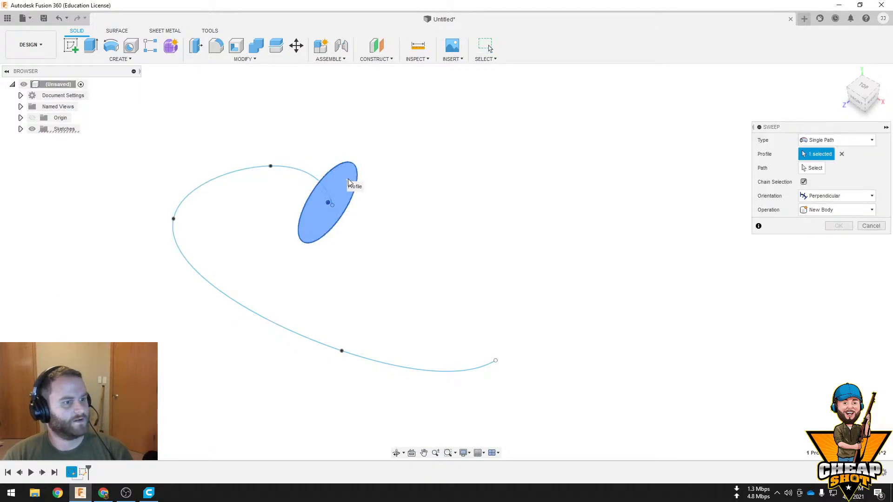
click(300, 171)
shift+middle_drag(329, 255, 358, 253)
click(839, 281)
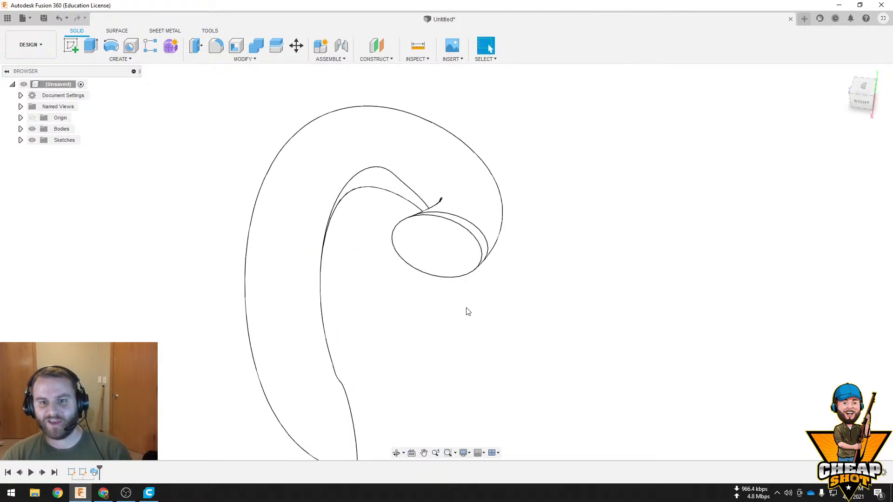
Examine the swept body's shape and its end faces from several angles
shift+middle_drag(473, 307, 486, 291)
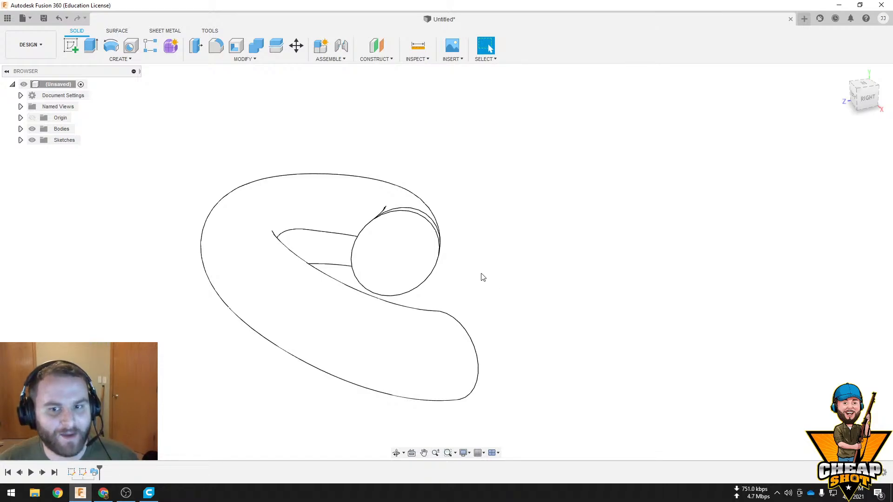
shift+middle_drag(514, 279, 521, 297)
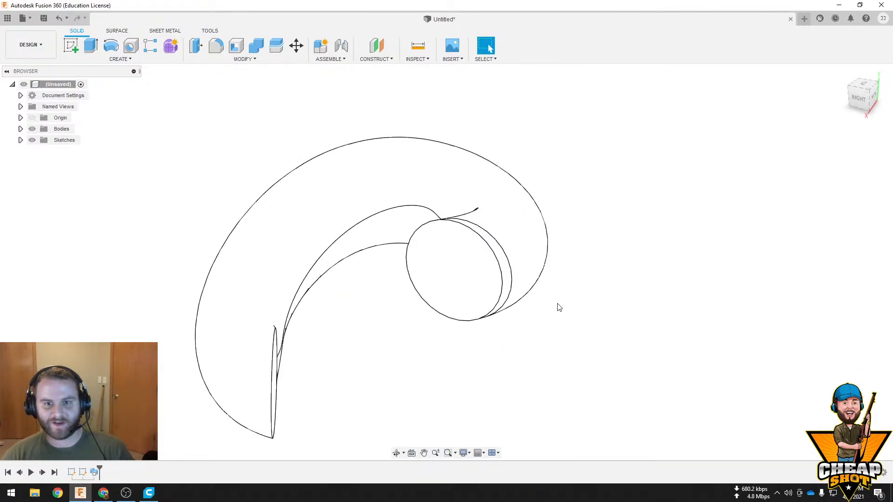
shift+middle_drag(436, 313, 473, 349)
middle_drag(404, 263, 392, 182)
shift+middle_drag(470, 279, 654, 266)
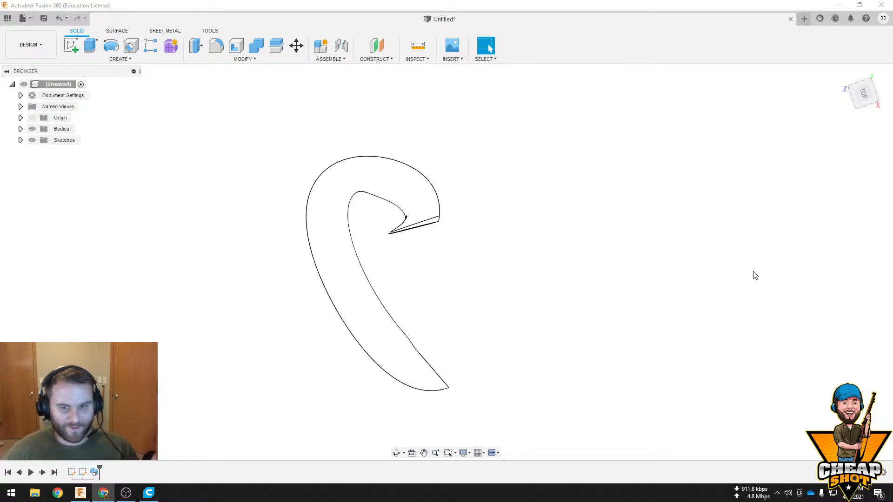
mouse_move(633, 266)
middle_down()
mouse_move(602, 287)
mouse_move(613, 309)
middle_up()
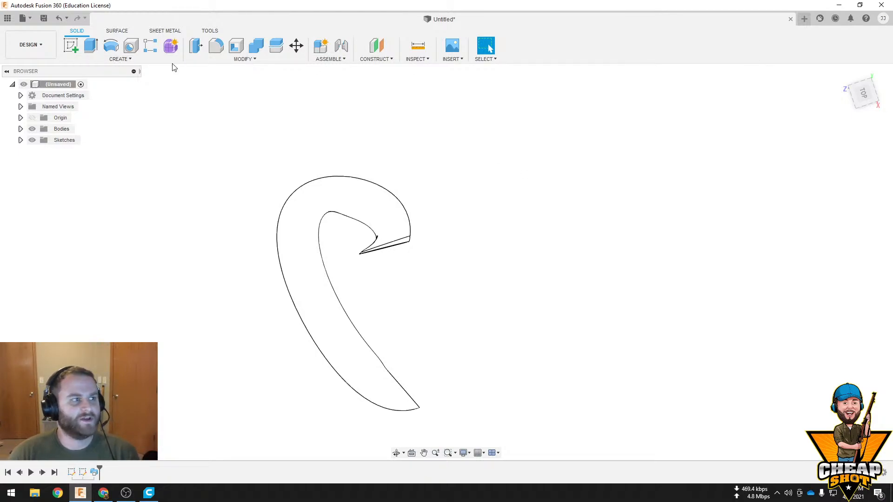
click(123, 58)
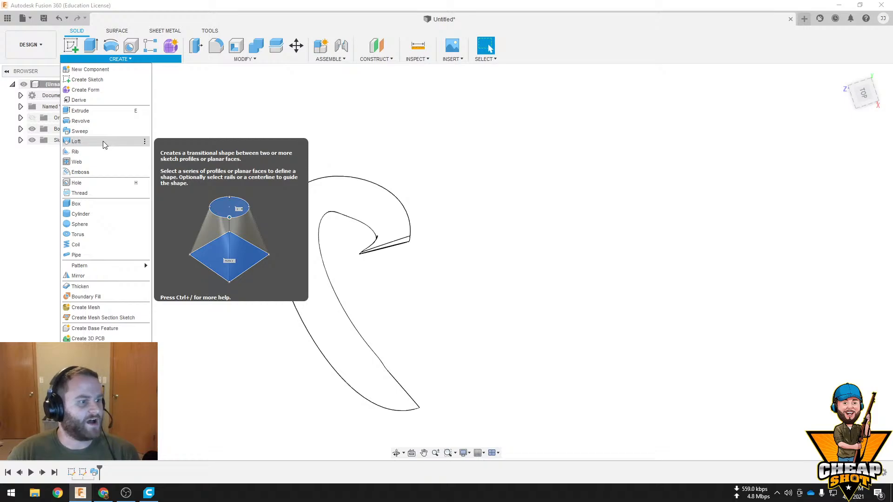
click(102, 141)
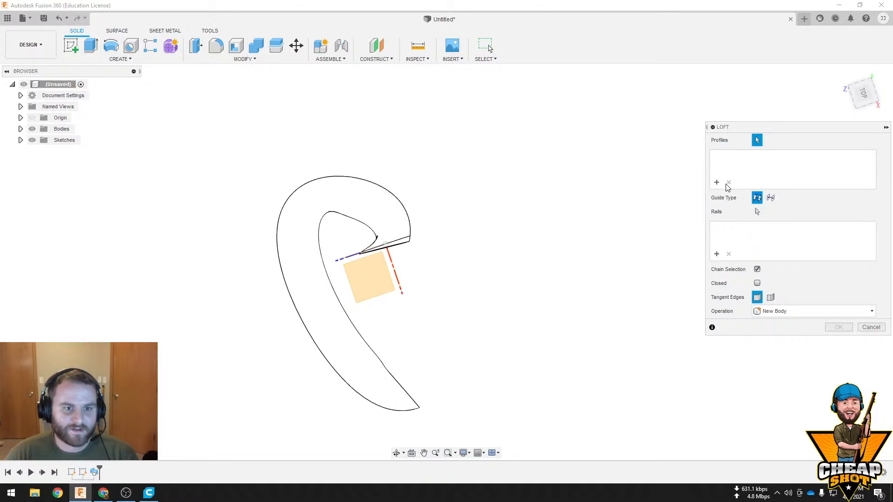
click(872, 328)
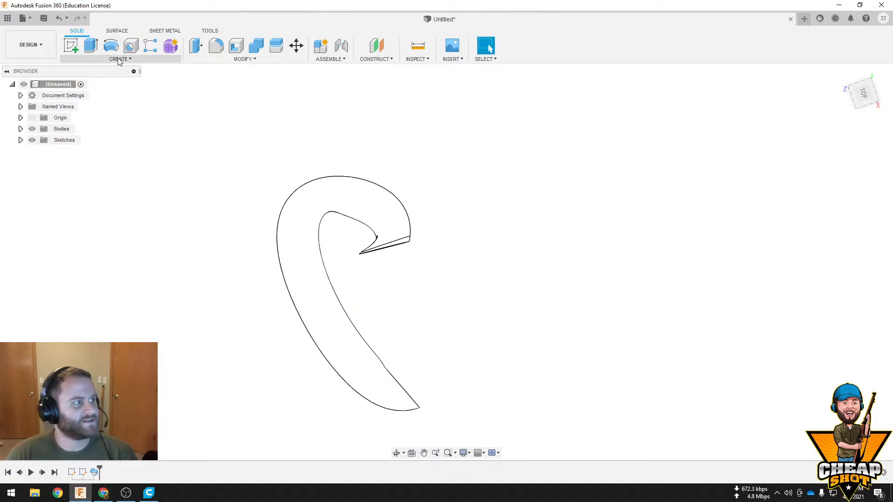
Sketch a circle about 150 mm in diameter on the horizontal origin plane, clear of the swept body, and finish the sketch
click(77, 52)
mouse_move(490, 279)
shift+middle_down()
mouse_move(454, 279)
mouse_move(478, 291)
mouse_move(432, 264)
shift+middle_up()
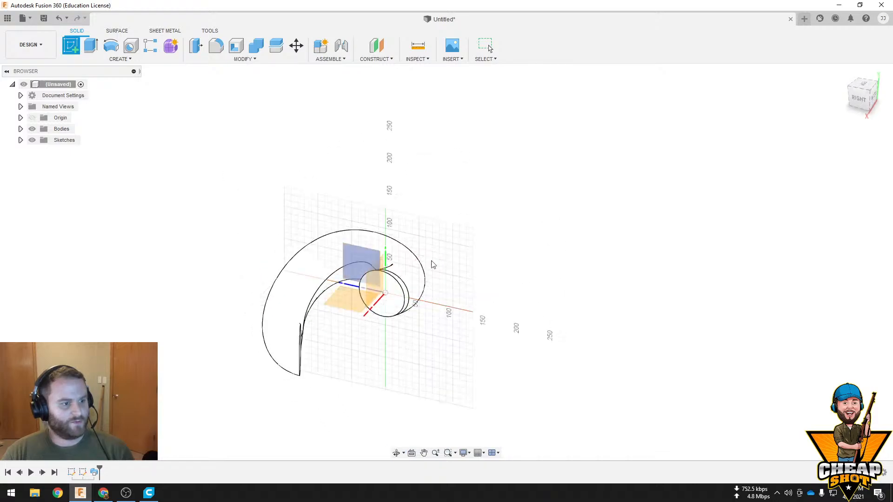
click(344, 297)
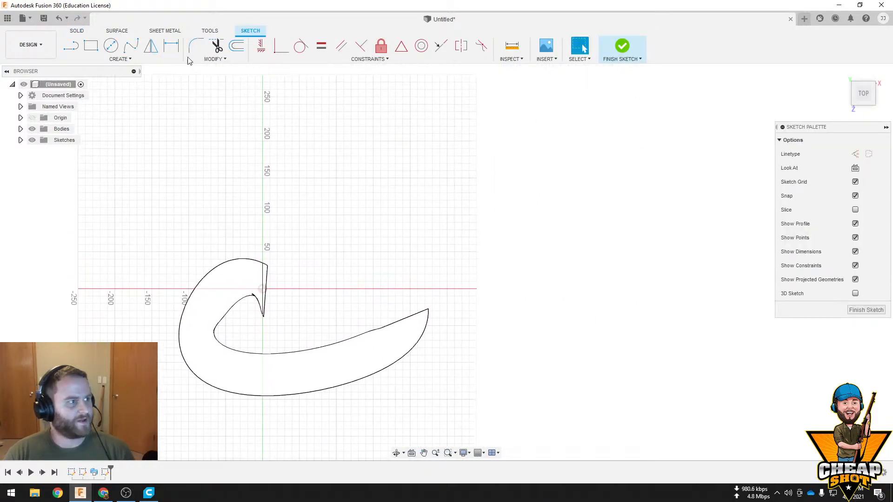
click(111, 45)
click(326, 173)
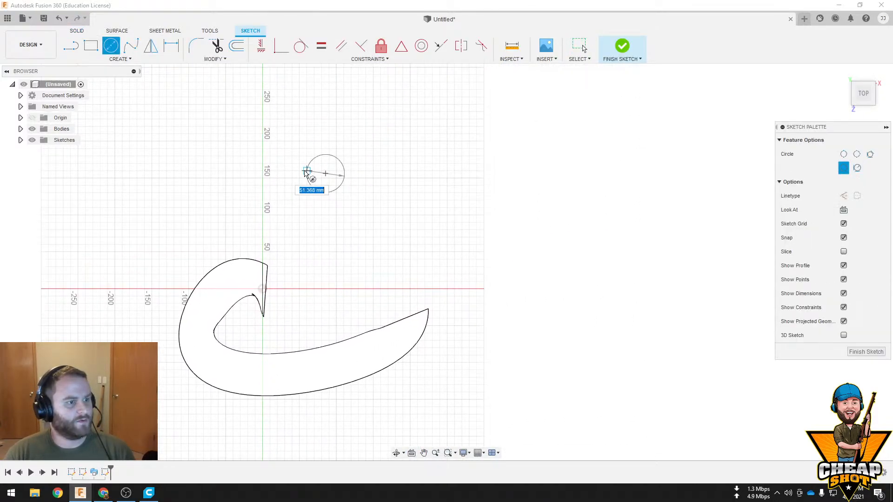
click(277, 178)
click(622, 46)
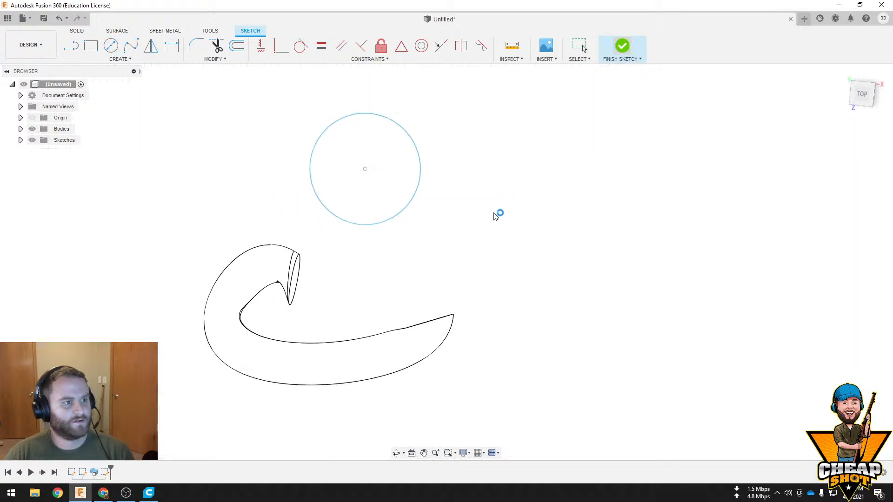
Create a construction plane offset upward from the horizontal origin plane, well above the new circle and the swept body
mouse_move(495, 216)
shift+middle_down()
mouse_move(502, 279)
mouse_move(492, 311)
mouse_move(451, 225)
mouse_move(472, 262)
mouse_move(412, 203)
shift+middle_up()
click(380, 49)
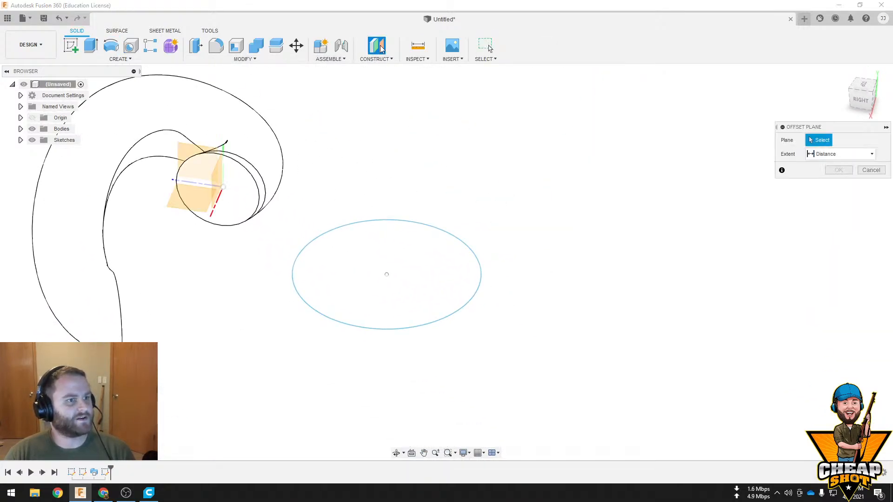
click(210, 203)
drag(206, 184, 205, 119)
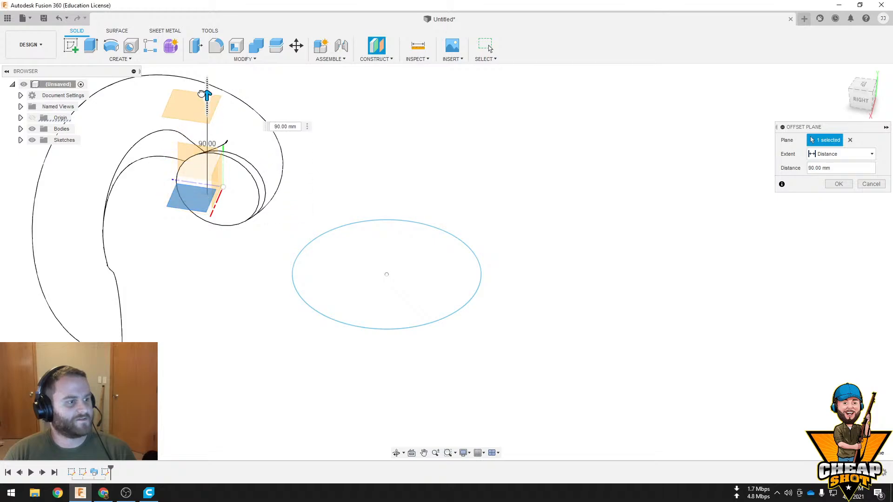
shift+middle_drag(372, 186, 374, 267)
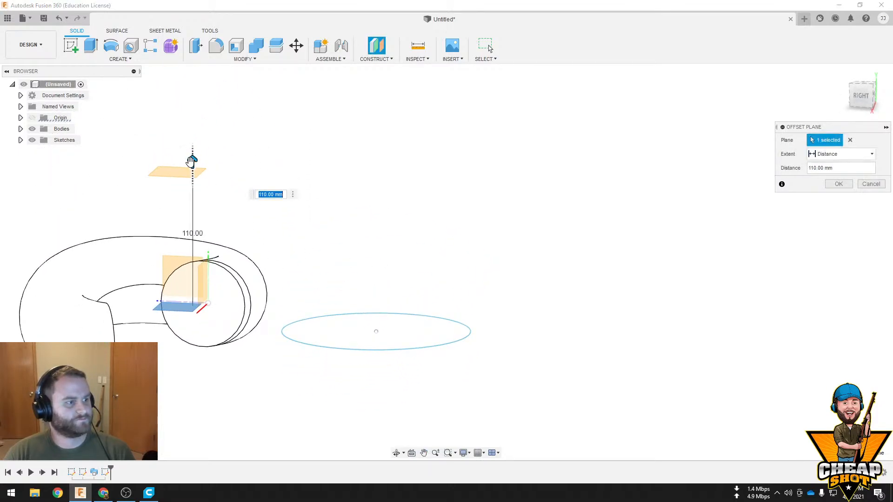
drag(192, 162, 197, 118)
click(839, 184)
Sketch a centre rectangle on the offset plane, centred over the circle and larger than it on all sides, and finish the sketch
shift+middle_drag(260, 205, 175, 126)
click(174, 124)
click(67, 47)
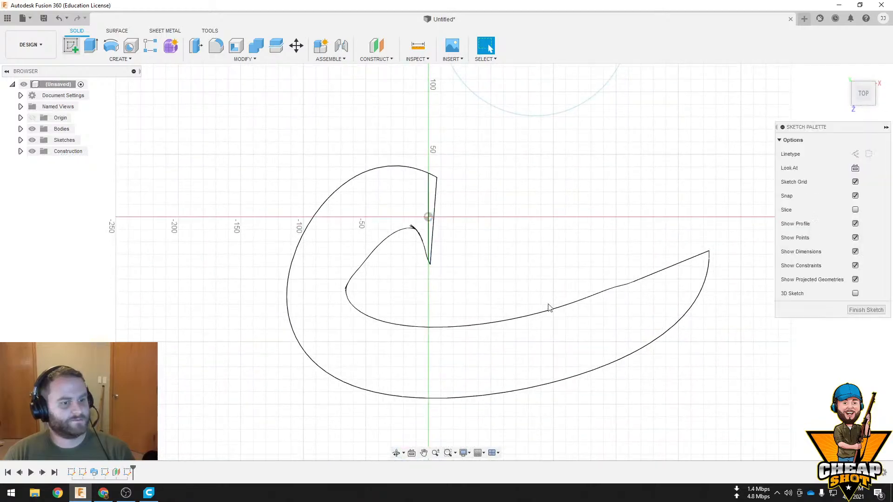
click(120, 59)
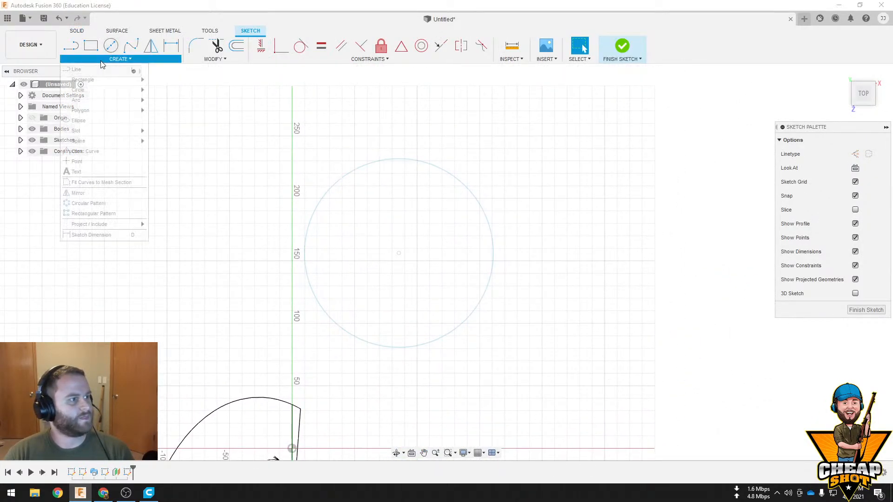
mouse_move(109, 79)
click(204, 90)
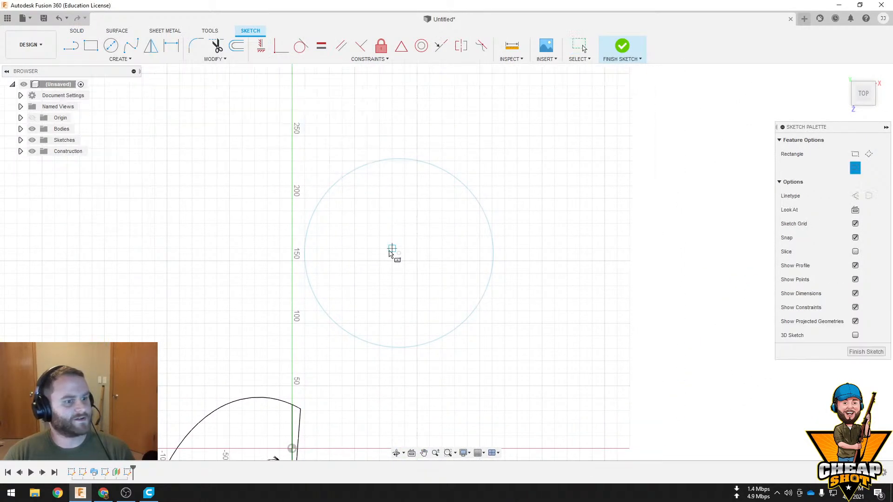
click(399, 254)
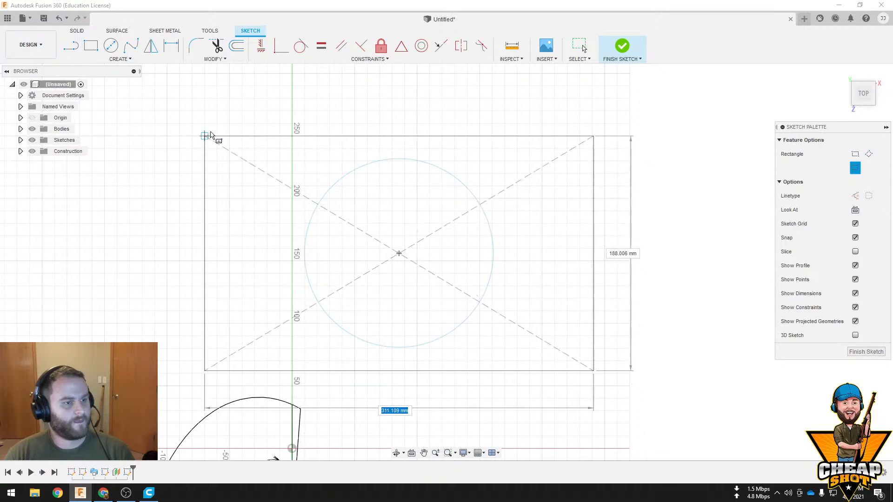
click(239, 116)
click(622, 46)
Set up a Loft as a new body with the lower circle as first profile and the raised rectangle as second
mouse_move(660, 353)
shift+middle_down()
mouse_move(687, 382)
mouse_move(637, 303)
mouse_move(606, 292)
mouse_move(552, 319)
mouse_move(399, 339)
shift+middle_up()
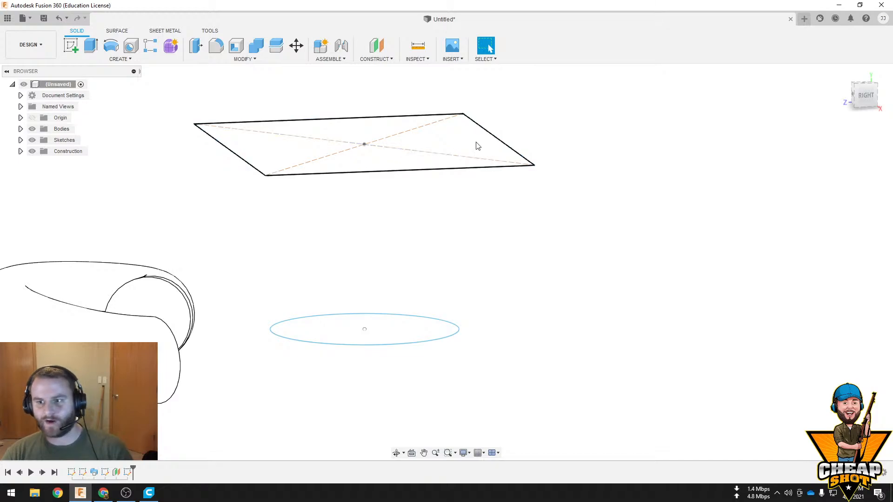
click(115, 59)
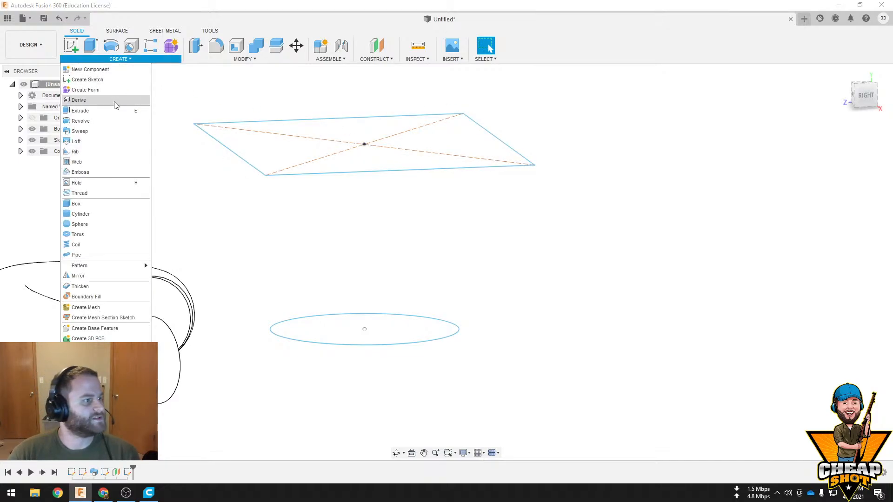
click(117, 139)
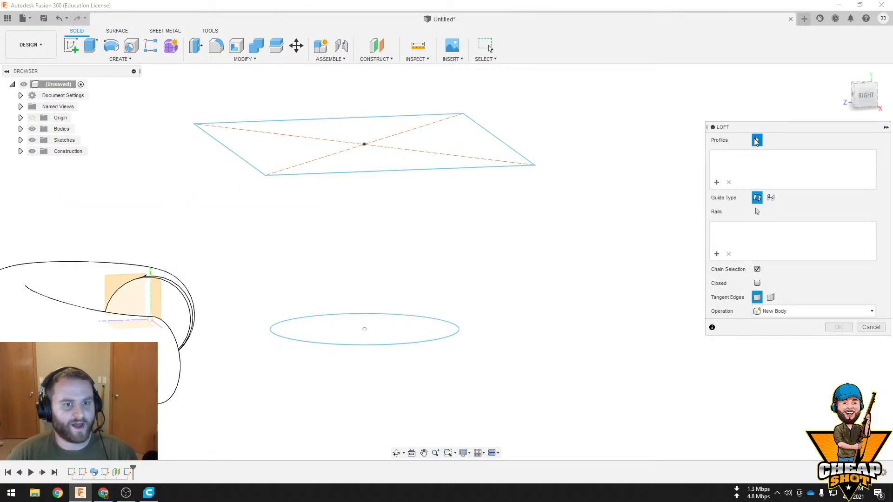
click(397, 332)
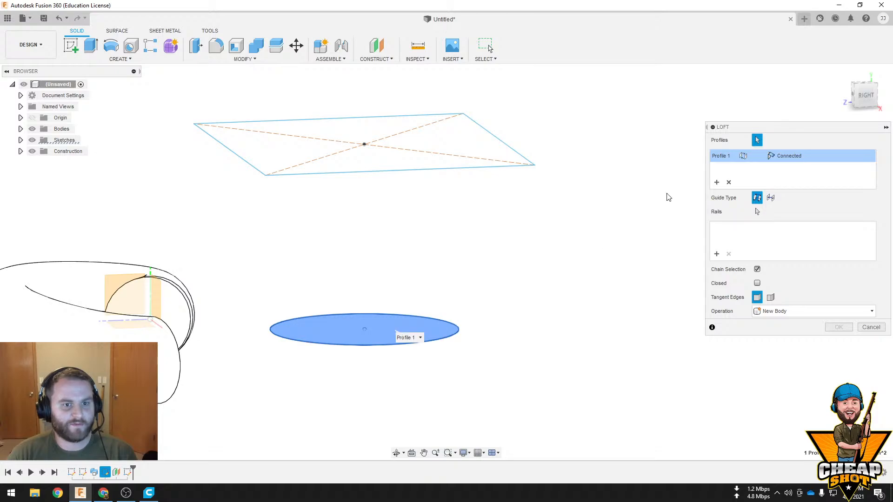
click(378, 153)
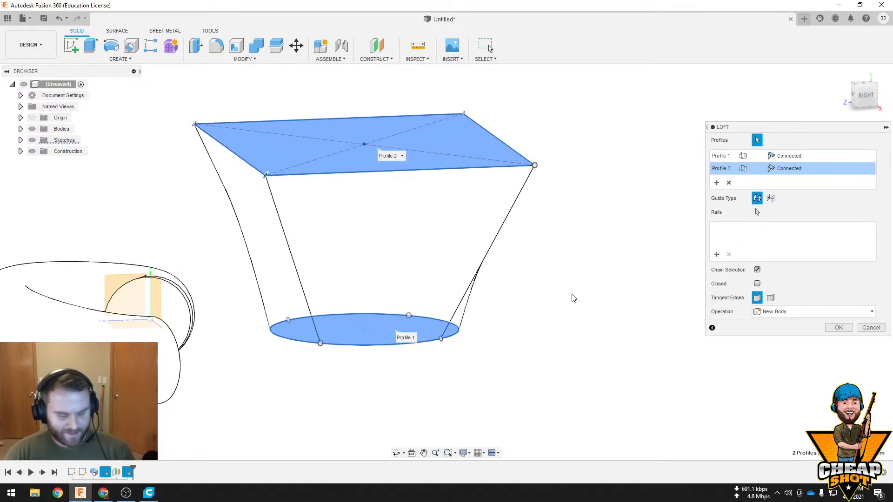
Shift the loft's alignment points around the circle to skew how the rectangle's corners connect to it, and complete the loft
shift+middle_drag(573, 298, 312, 354)
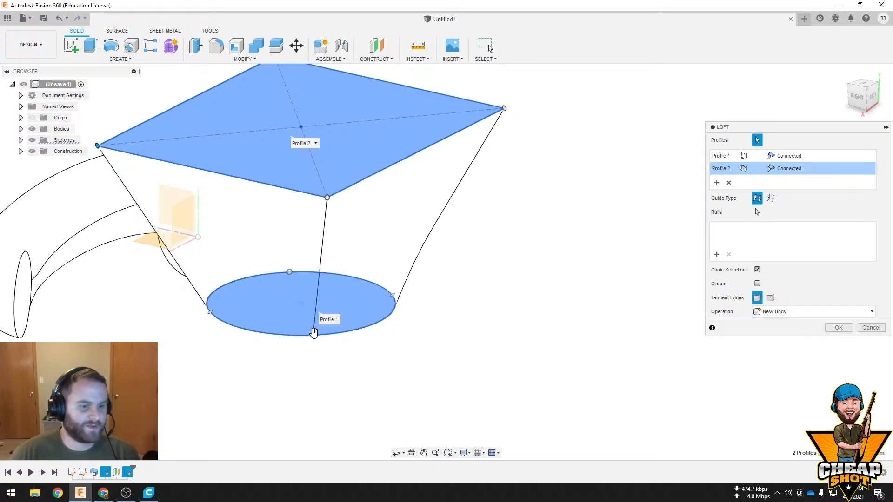
mouse_move(309, 336)
mouse_down()
mouse_move(229, 325)
mouse_move(329, 333)
mouse_move(394, 309)
mouse_move(305, 334)
mouse_move(318, 335)
mouse_up()
drag(209, 312, 288, 336)
mouse_move(293, 306)
shift+middle_down()
mouse_move(314, 295)
mouse_move(305, 304)
shift+middle_up()
drag(366, 333, 402, 319)
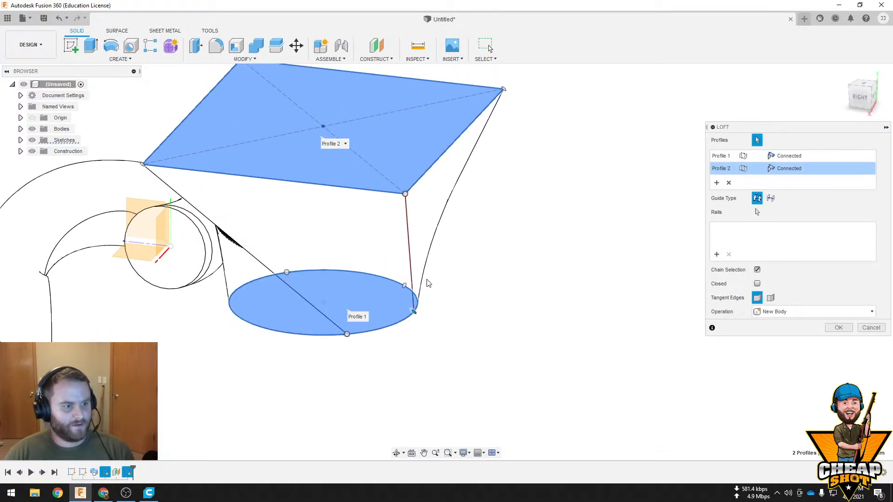
shift+middle_drag(425, 280, 361, 289)
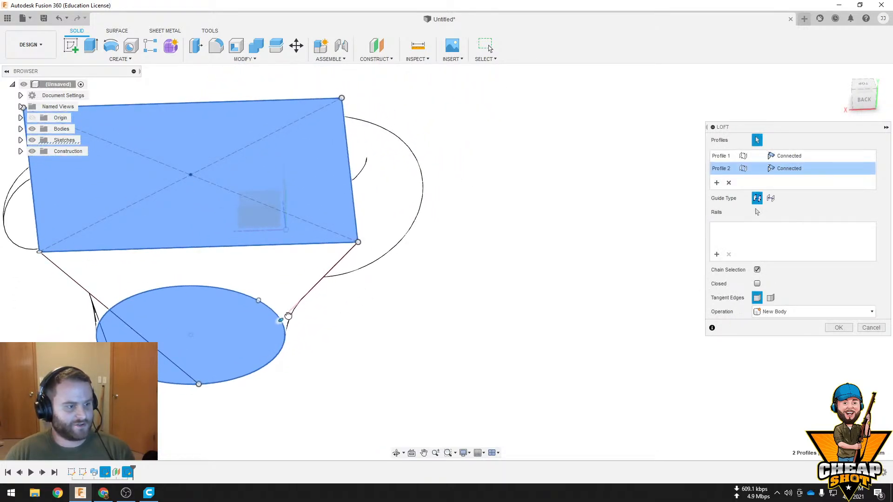
shift+middle_drag(288, 316, 341, 319)
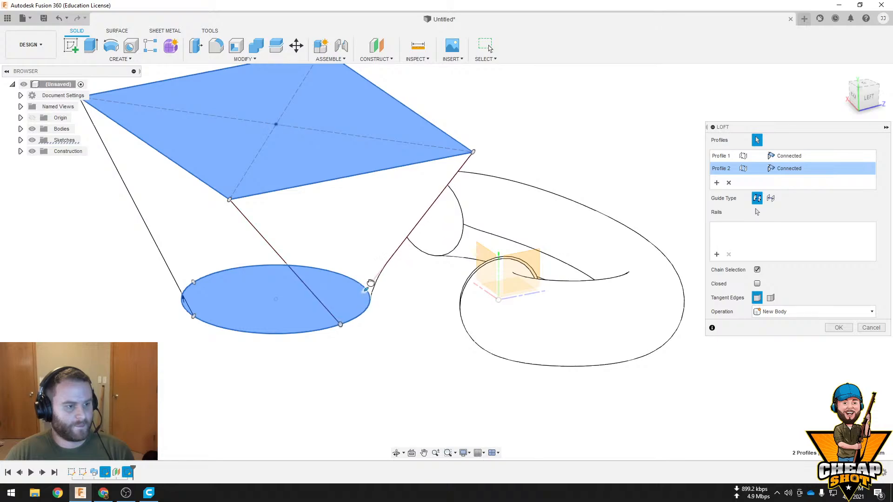
drag(370, 282, 368, 280)
shift+middle_drag(400, 291, 307, 293)
drag(408, 278, 453, 263)
click(838, 328)
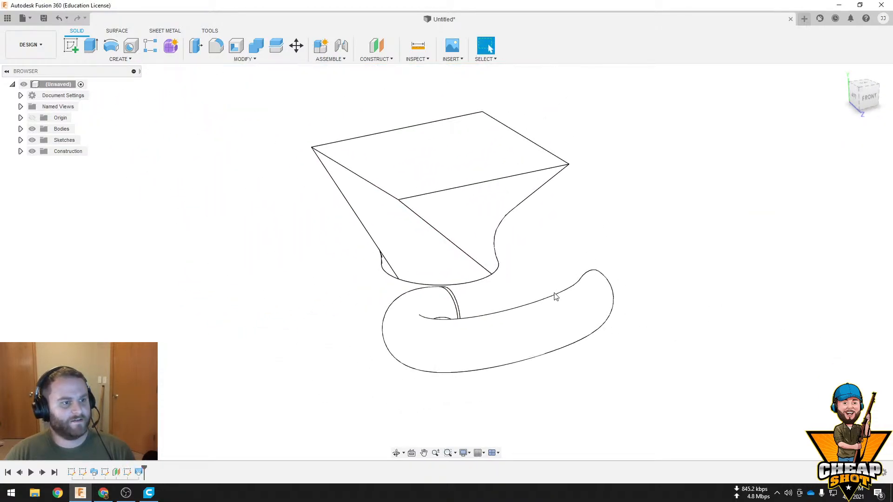
Start a sketch on the horizontal origin plane and draw an I outline's left side beside the loft, beginning with a 90 mm top line
shift+middle_drag(553, 288, 348, 257)
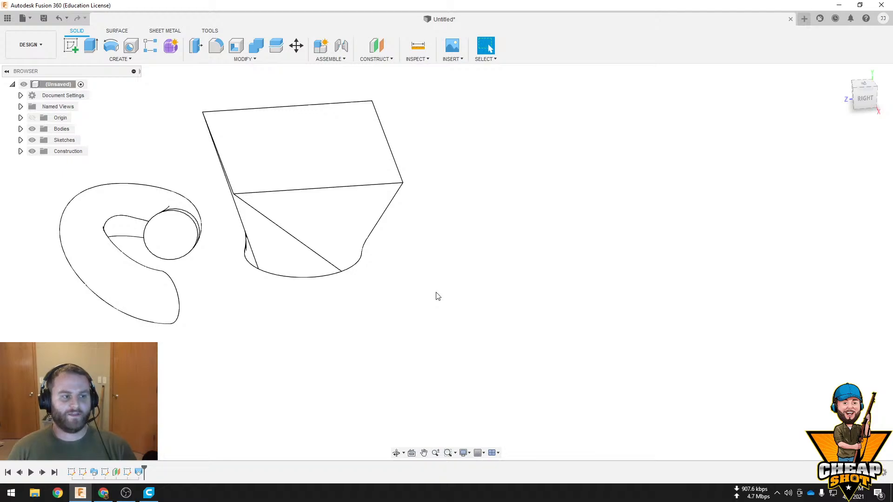
shift+middle_drag(392, 258, 285, 190)
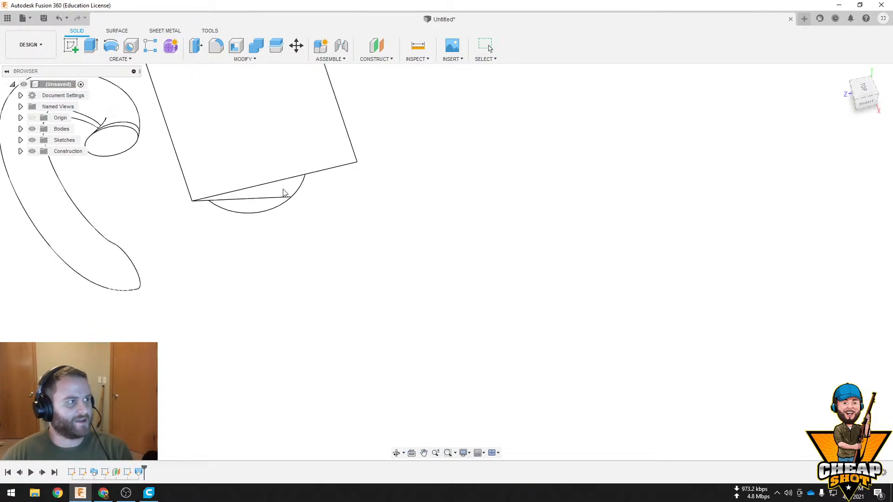
click(71, 45)
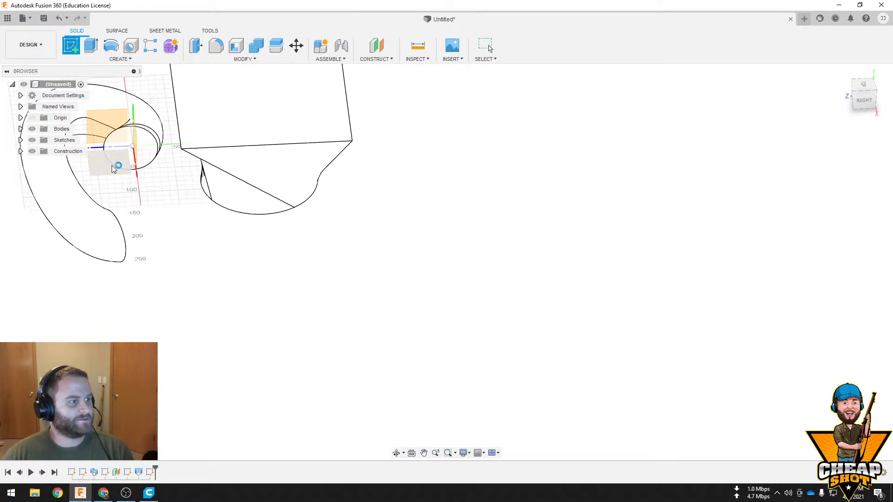
click(112, 165)
middle_drag(383, 251, 503, 365)
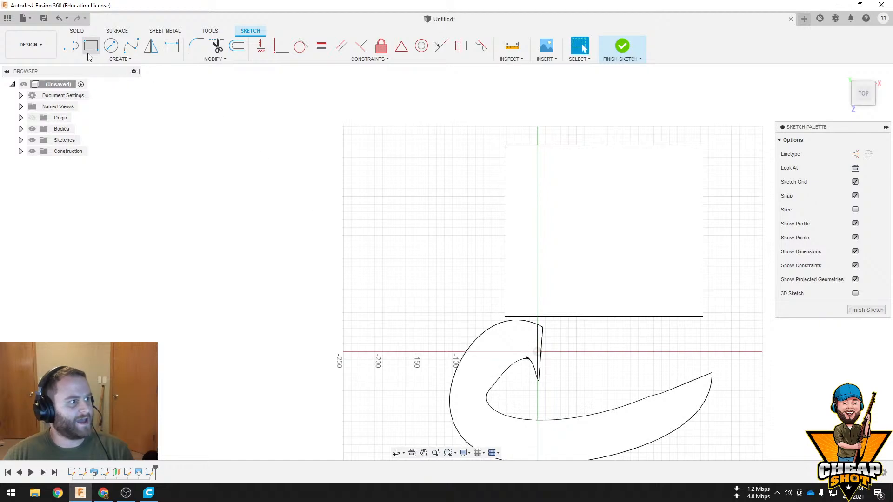
click(70, 45)
click(381, 174)
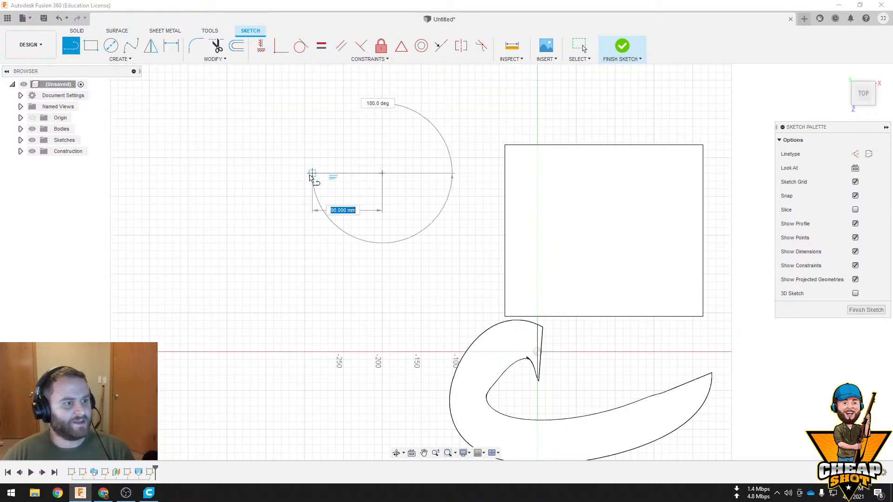
click(312, 174)
click(312, 204)
click(358, 204)
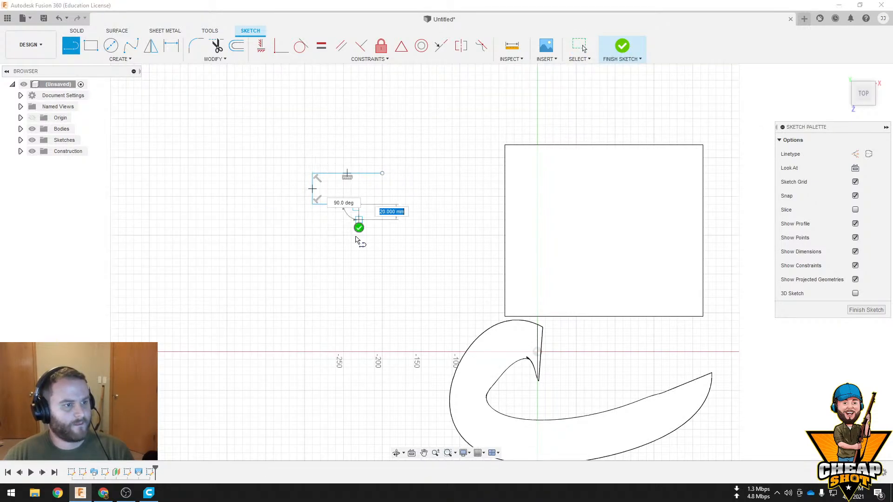
click(359, 266)
click(313, 265)
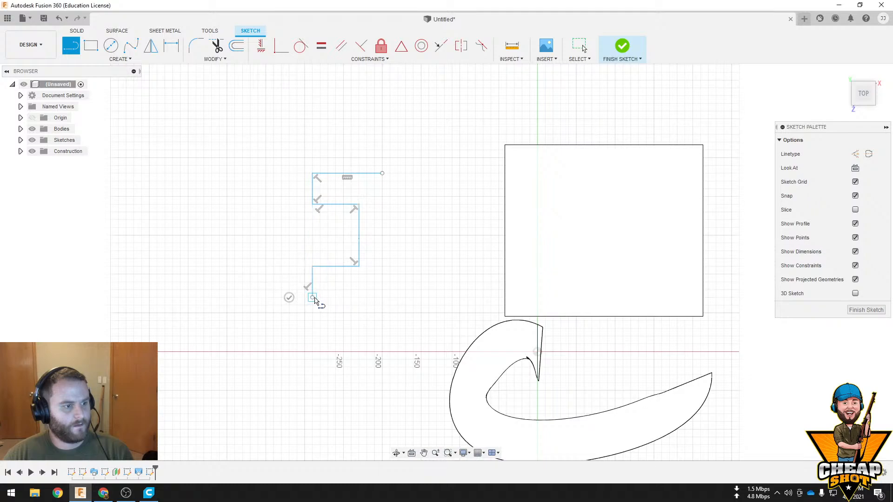
click(312, 296)
Draw the I's bottom edge and matching right side with 60 mm flange overhangs, close the outline, and finish the sketch
click(428, 296)
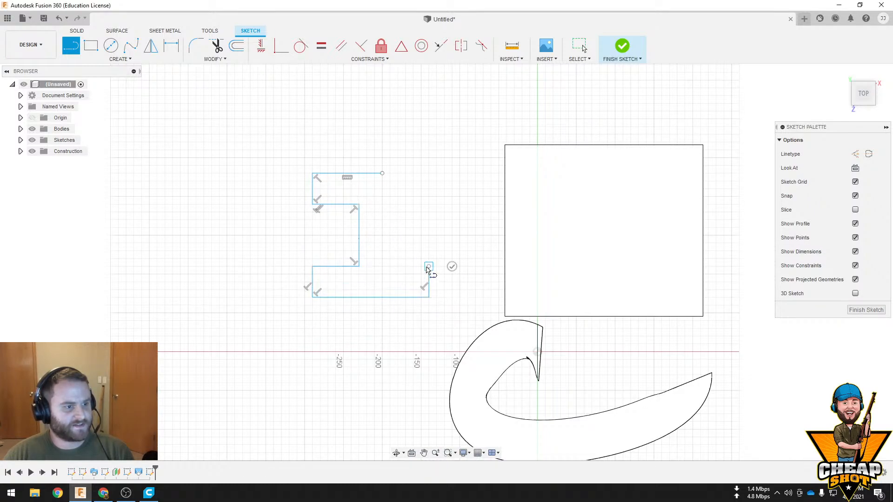
click(429, 266)
click(382, 266)
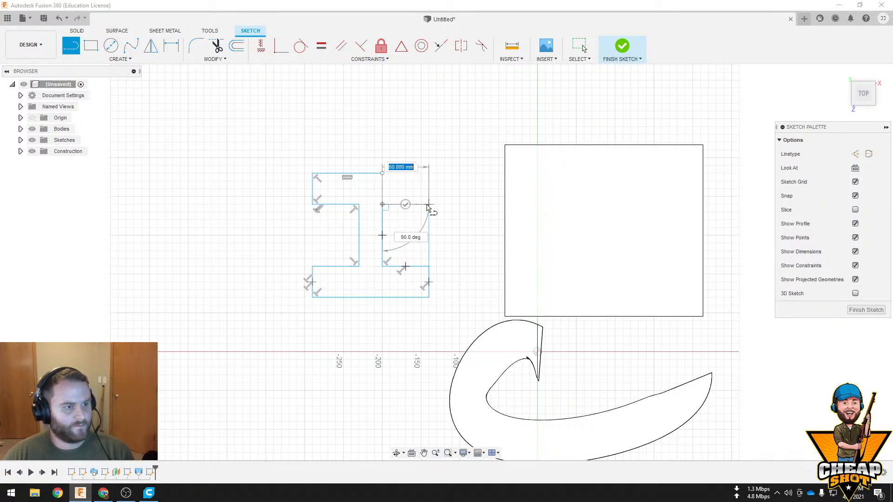
click(382, 204)
click(429, 204)
click(429, 173)
click(384, 174)
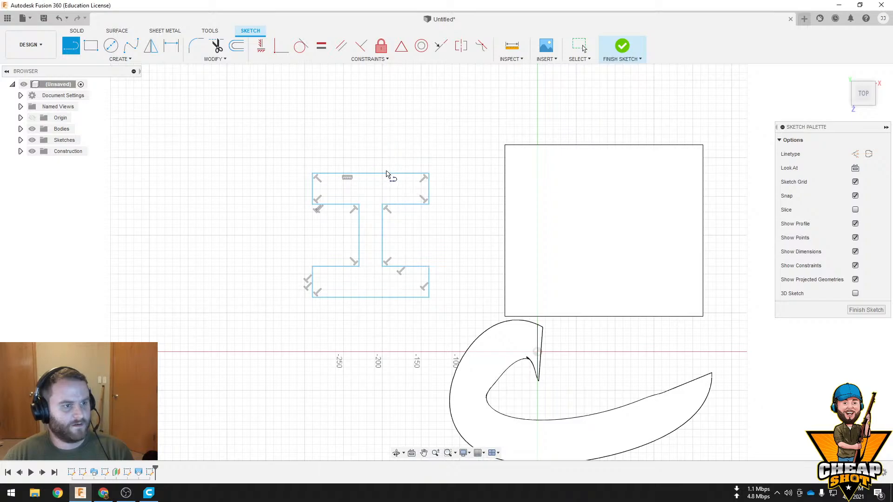
click(623, 46)
Start a sketch on the loft's rectangular top face and trace the I's upper-left flange end, 60 mm underside and web down to its bottom edge
mouse_move(383, 214)
shift+middle_down()
mouse_move(340, 314)
mouse_move(404, 327)
mouse_move(389, 341)
mouse_move(432, 357)
shift+middle_up()
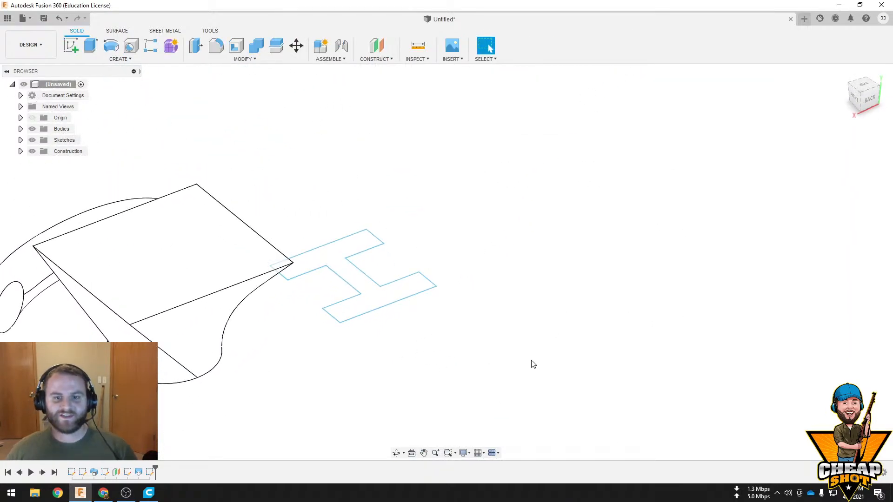
click(71, 47)
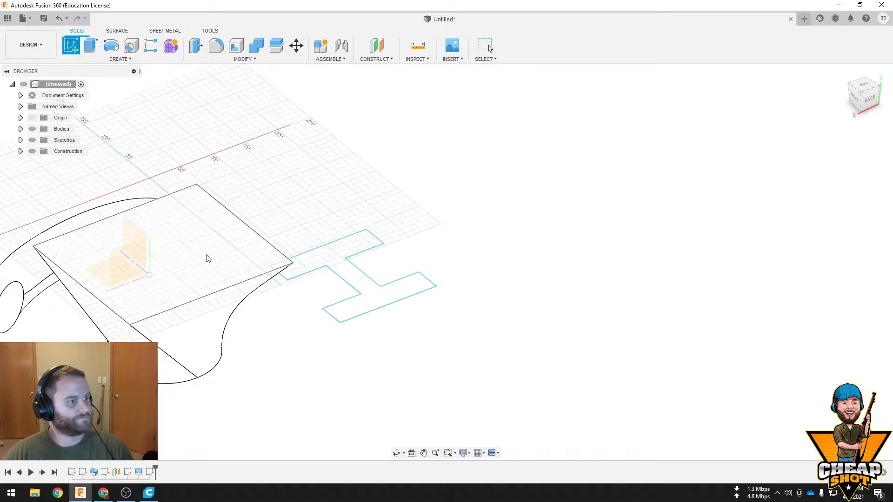
mouse_move(308, 243)
shift+middle_down()
mouse_move(277, 225)
mouse_move(287, 279)
mouse_move(211, 249)
mouse_move(358, 303)
mouse_move(311, 355)
shift+middle_up()
click(315, 351)
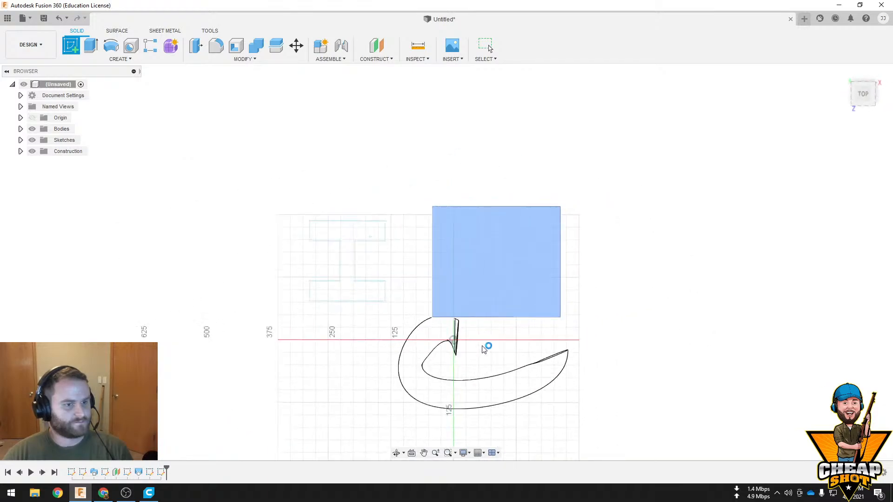
click(77, 50)
scroll(327, 184, up, 4)
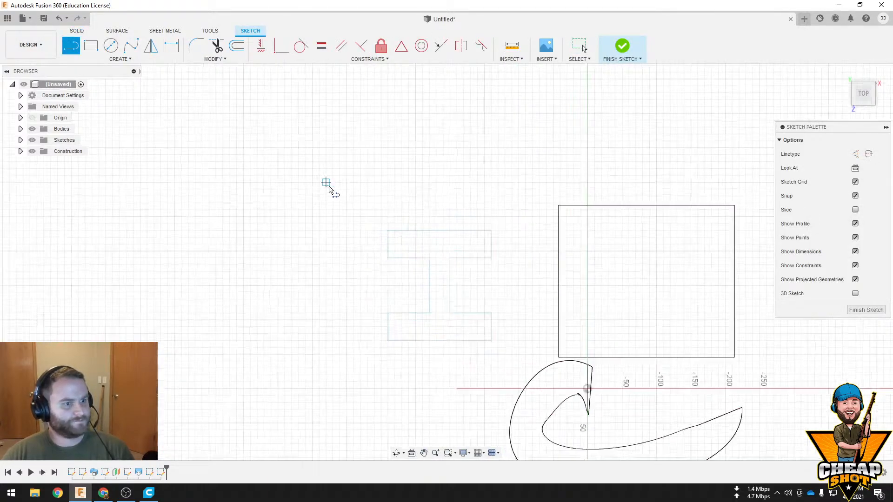
click(401, 274)
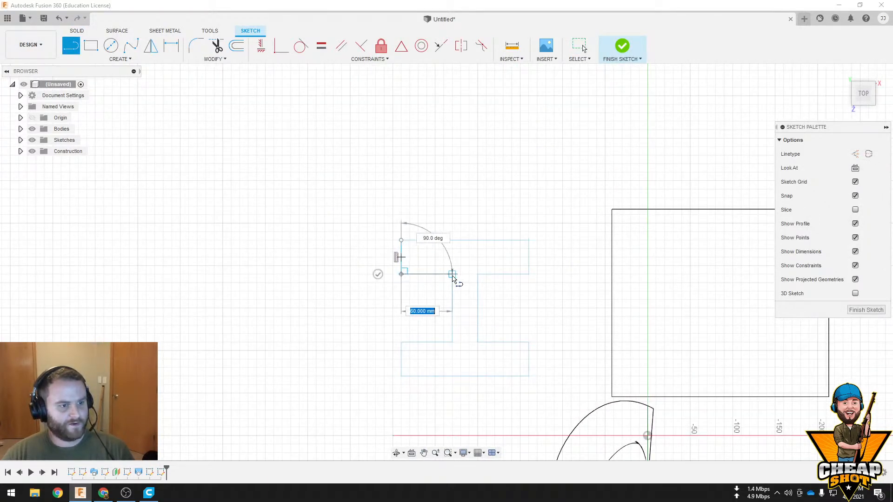
click(452, 274)
click(452, 376)
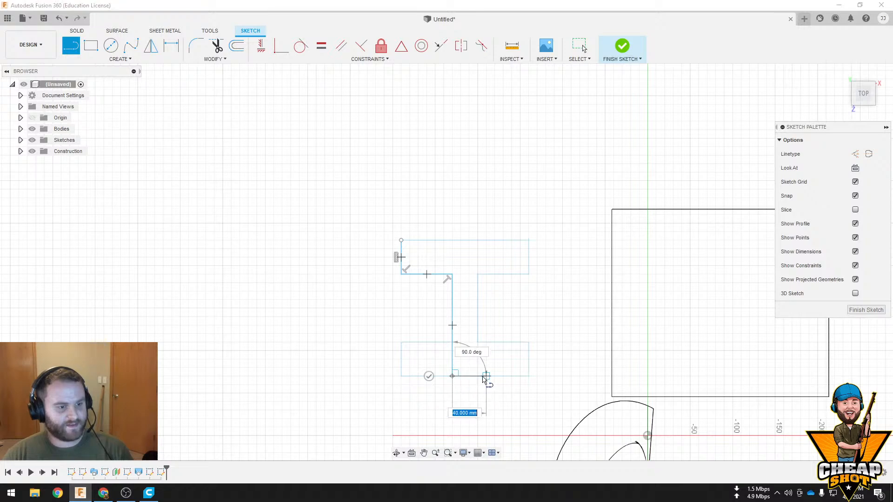
Close the T outline across the stem's end, up the web's other side and around the 60 mm flange overhang, and finish the sketch
click(477, 376)
click(477, 274)
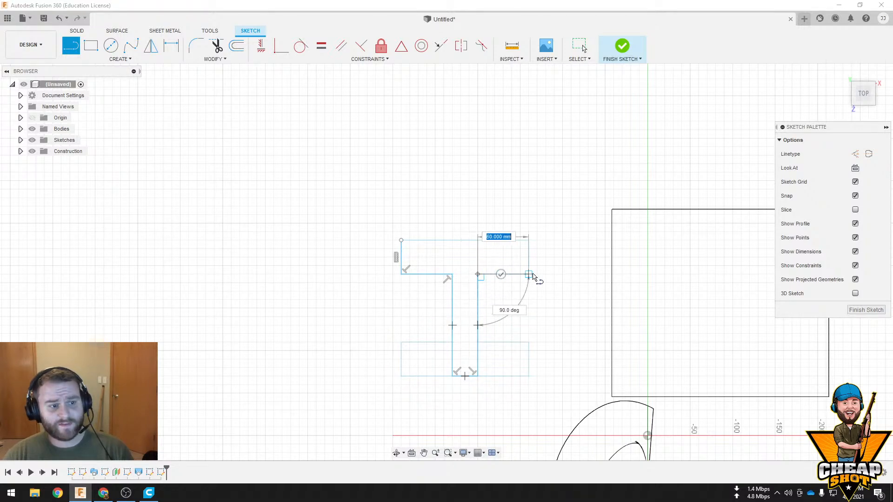
click(529, 275)
click(529, 240)
click(401, 241)
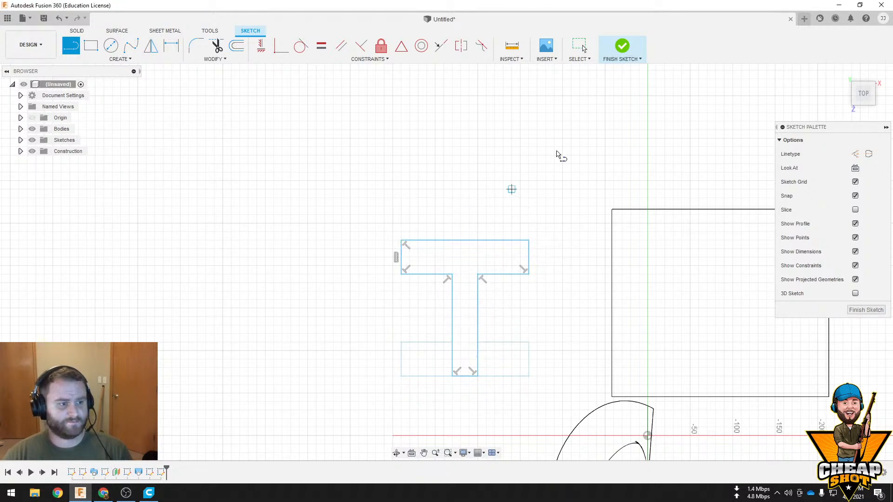
click(622, 46)
Set up a Loft as a new body with the lower I outline as first profile and the raised T outline as second
mouse_move(525, 261)
middle_down()
mouse_move(507, 240)
mouse_move(456, 245)
mouse_move(370, 167)
mouse_move(423, 214)
mouse_move(429, 310)
middle_up()
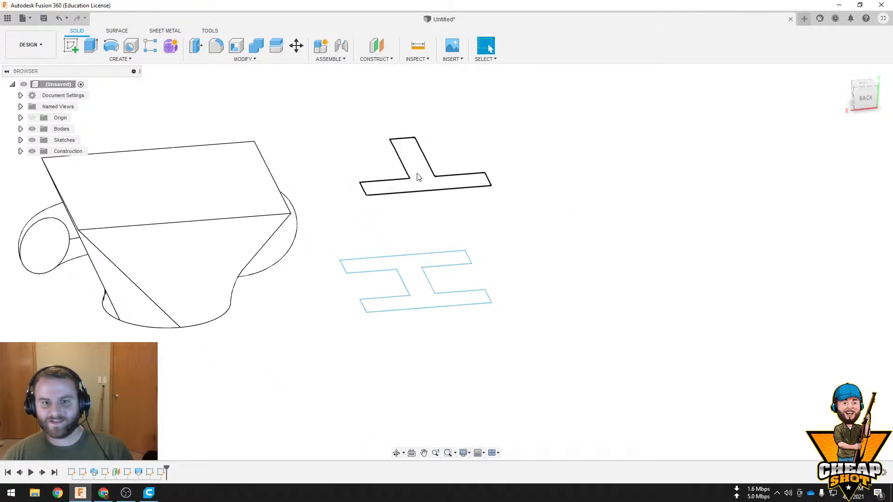
click(122, 60)
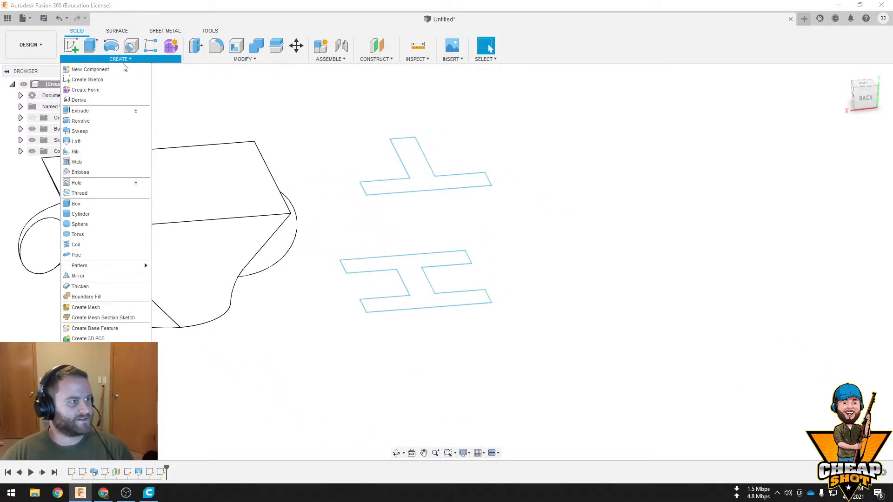
click(115, 142)
click(429, 282)
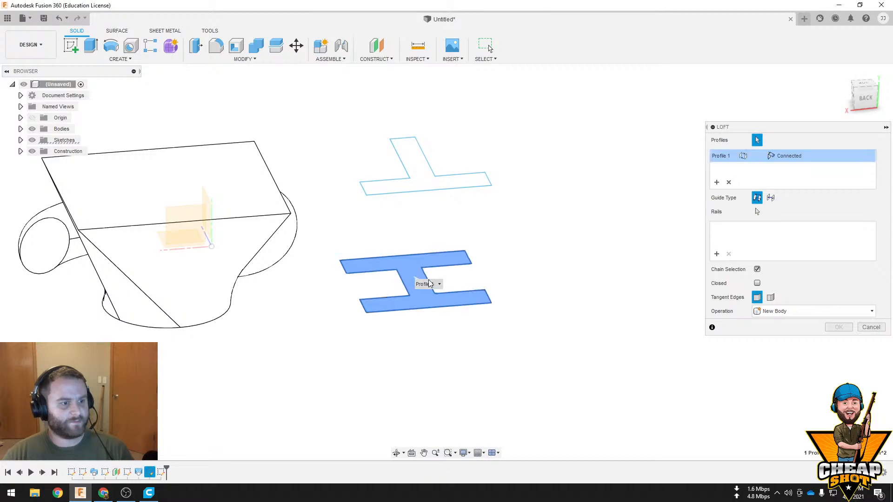
click(426, 171)
Move the loft's alignment points on both sides of the T profile to the end corners of its stem, and complete the loft
mouse_move(537, 285)
shift+middle_down()
mouse_move(451, 273)
mouse_move(413, 295)
mouse_move(396, 261)
mouse_move(388, 273)
mouse_move(309, 255)
shift+middle_up()
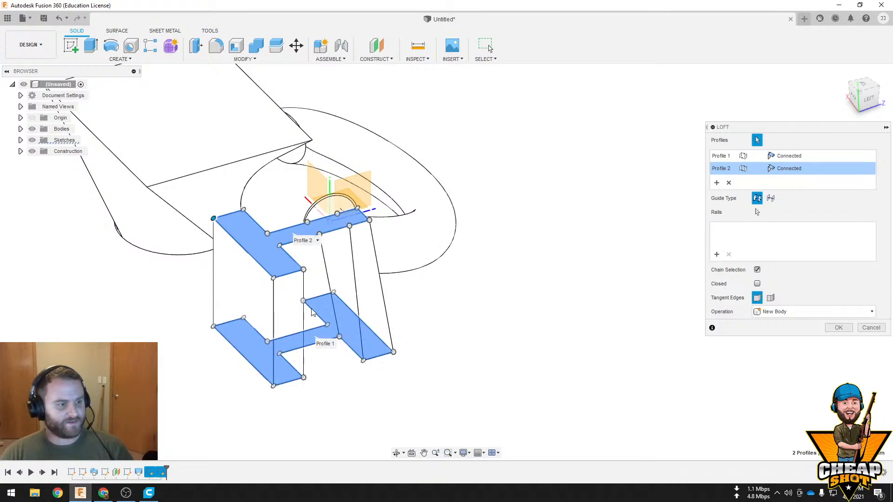
middle_drag(358, 311, 287, 309)
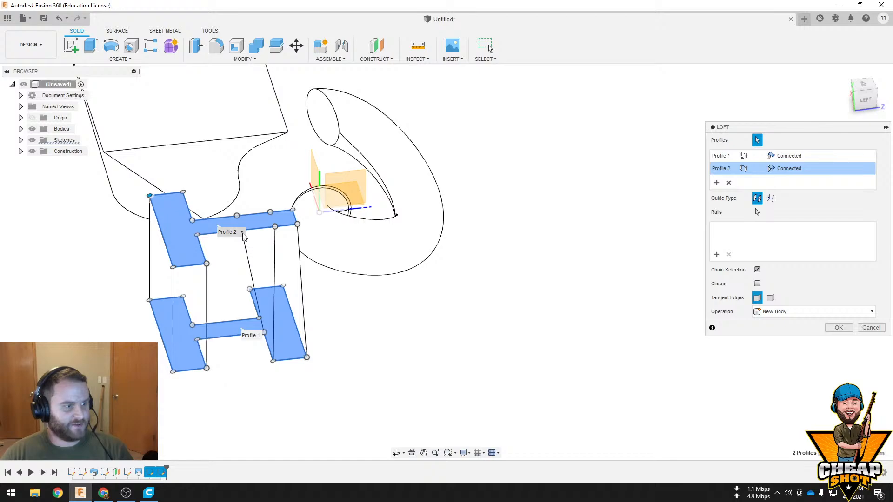
scroll(244, 237, up, 3)
drag(241, 224, 324, 216)
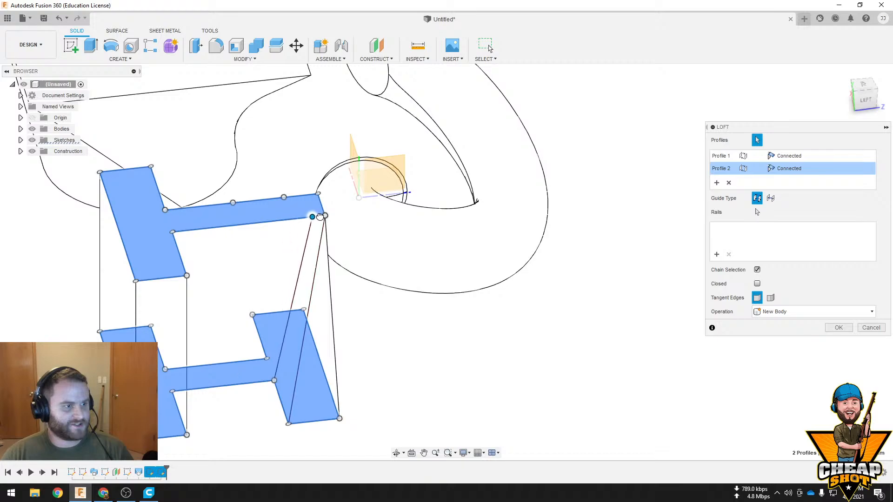
shift+middle_drag(314, 259, 325, 293)
drag(296, 295, 267, 290)
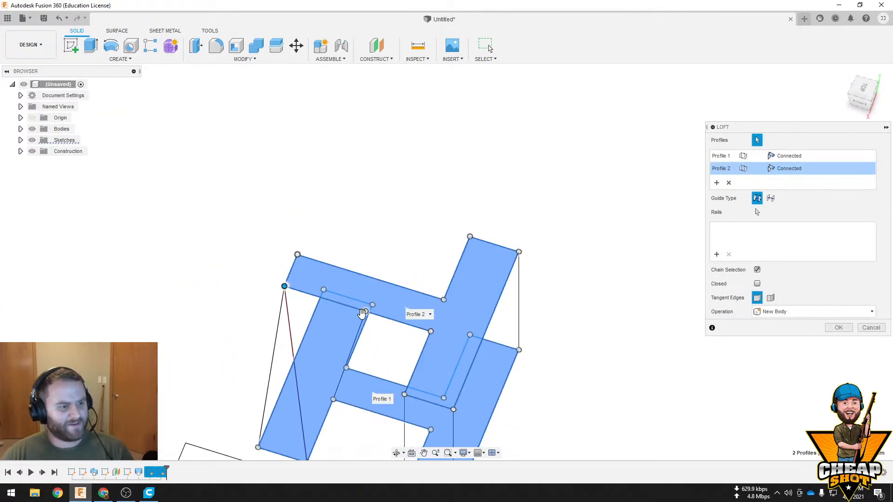
drag(363, 314, 298, 297)
shift+middle_drag(258, 293, 453, 251)
key(Return)
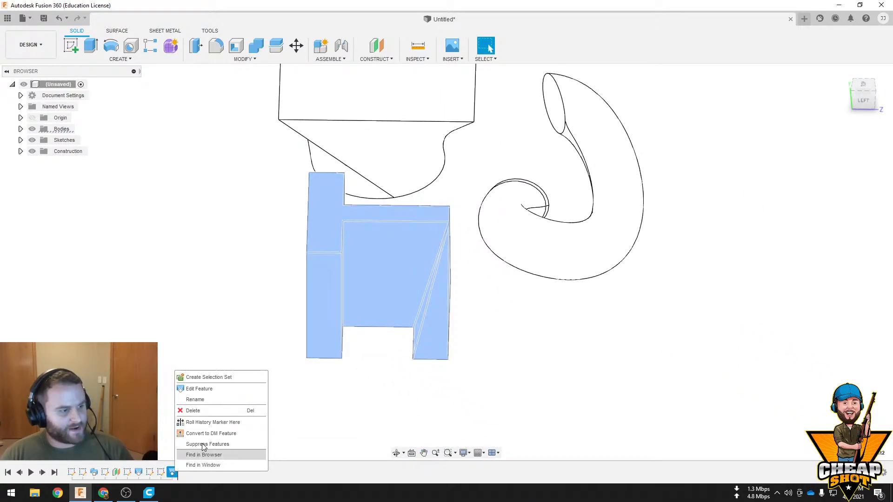
Edit the loft, try its alignment points at the T's inner flange corners, return them to the stem's end, and complete the edit
click(222, 389)
scroll(449, 222, up, 2)
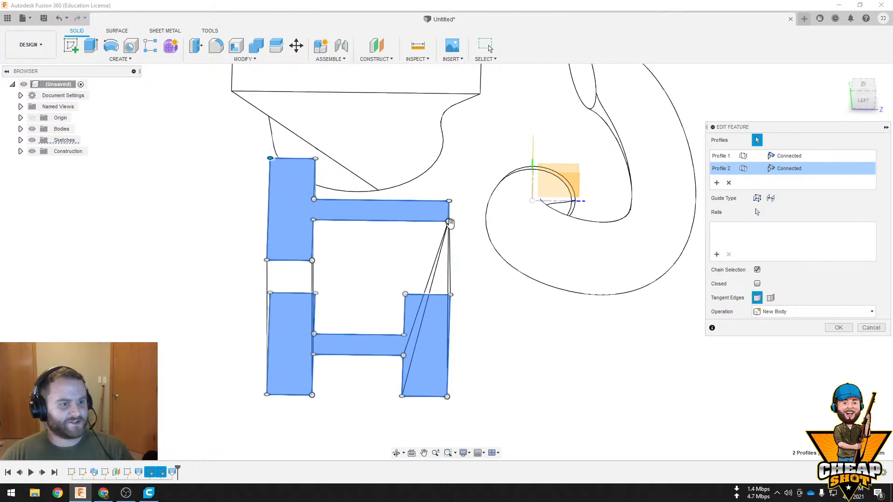
drag(447, 222, 313, 224)
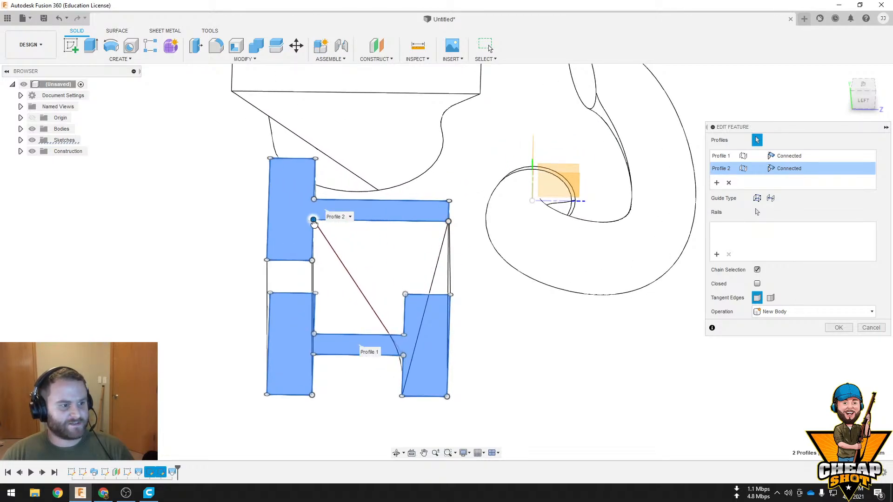
shift+middle_drag(433, 251, 338, 288)
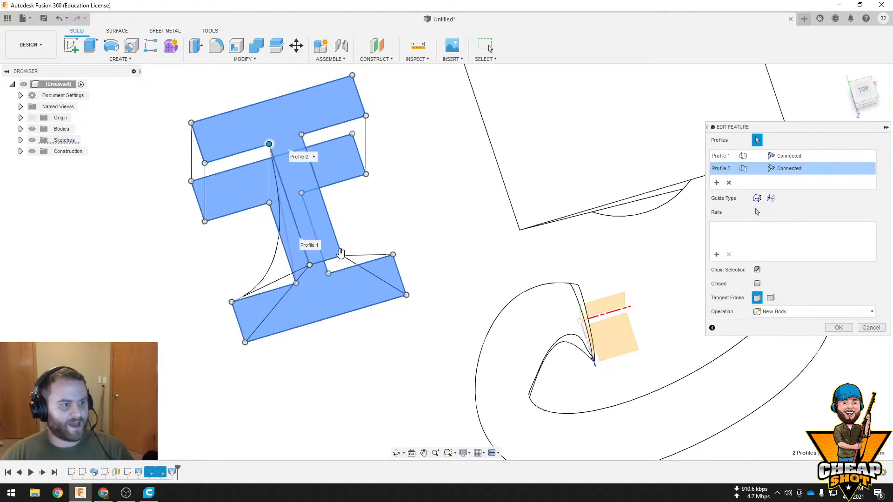
drag(339, 256, 303, 134)
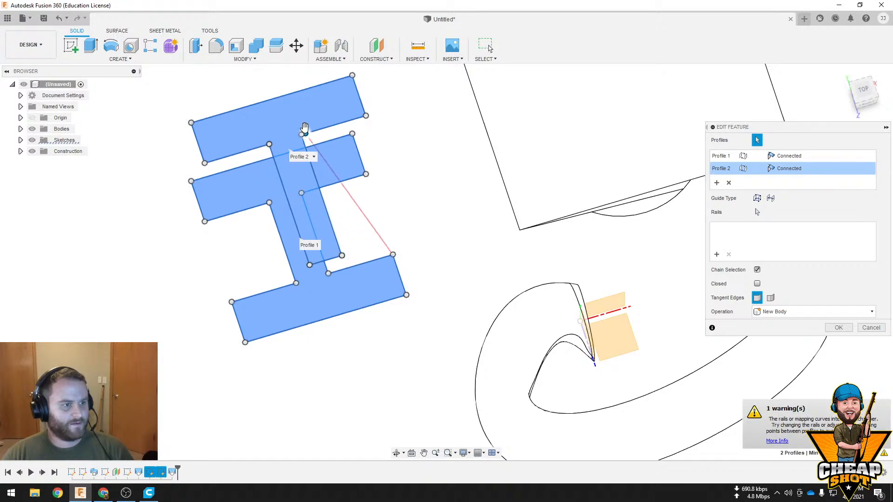
mouse_move(303, 133)
shift+middle_down()
mouse_move(370, 226)
mouse_move(354, 177)
mouse_move(305, 161)
shift+middle_up()
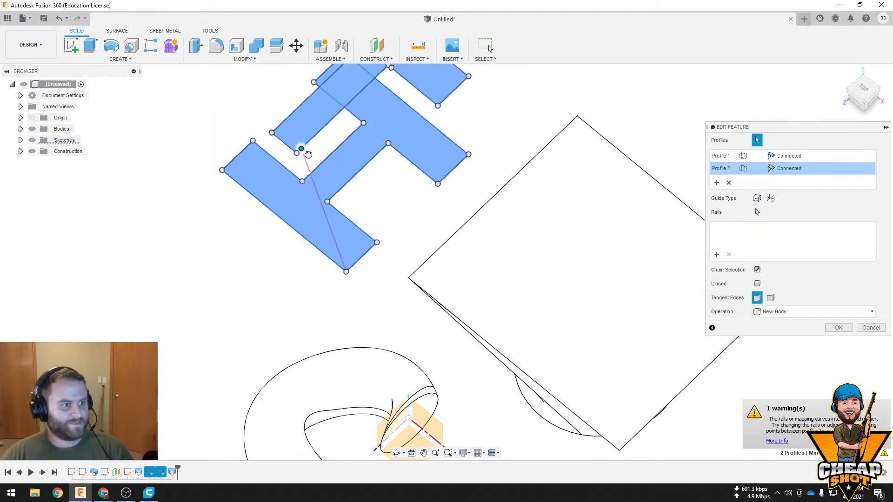
drag(334, 143, 299, 154)
shift+middle_drag(318, 159, 389, 195)
key(Return)
shift+middle_drag(386, 243, 484, 257)
mouse_move(553, 267)
shift+middle_down()
mouse_move(518, 254)
mouse_move(609, 227)
mouse_move(504, 243)
mouse_move(559, 255)
shift+middle_up()
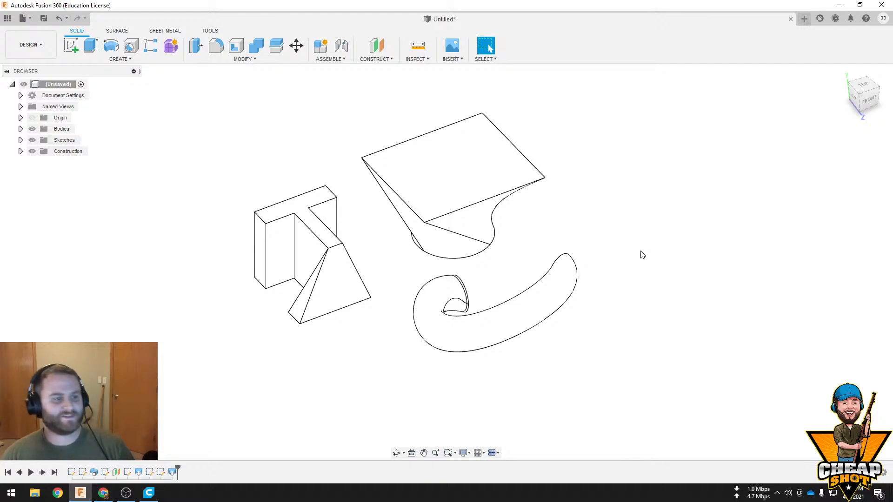
middle_drag(611, 235, 662, 276)
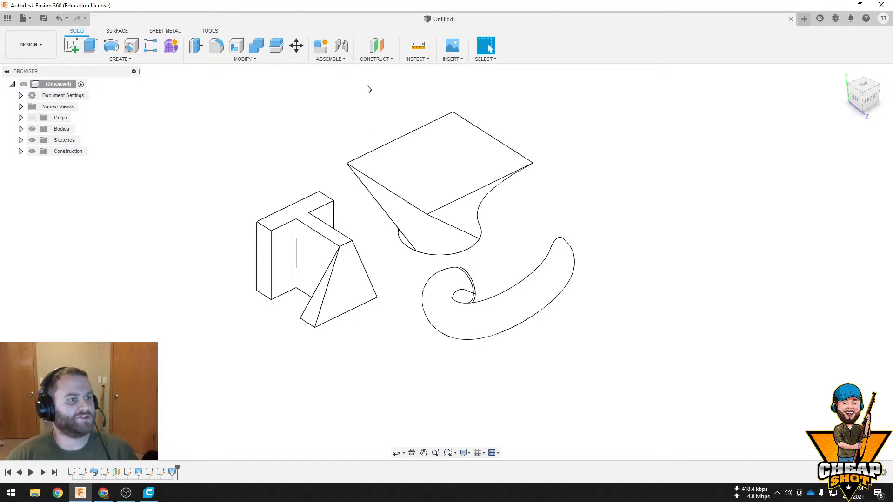
click(130, 59)
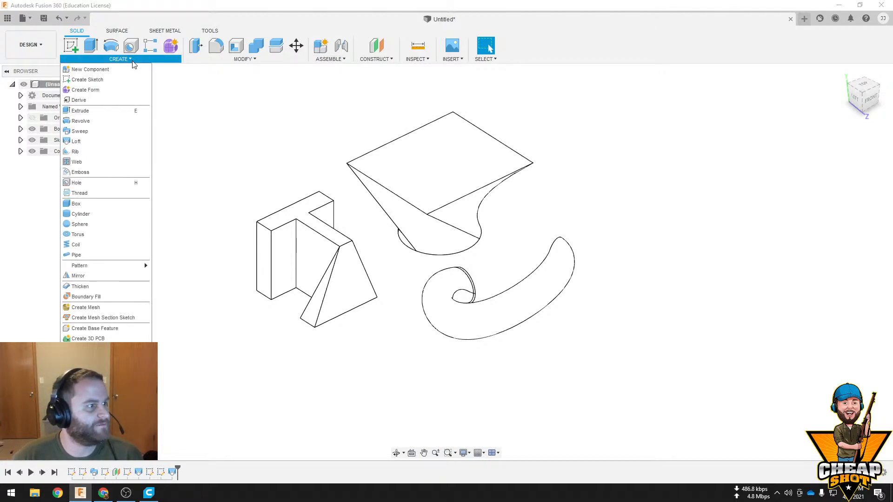
Sketch a circle near the middle of the lofted block's rectangular top face and finish the sketch
click(432, 172)
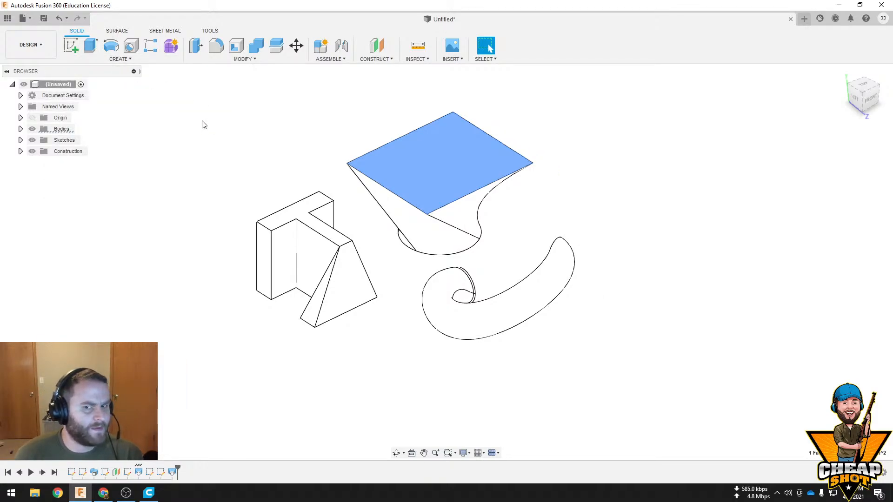
click(72, 46)
key(c)
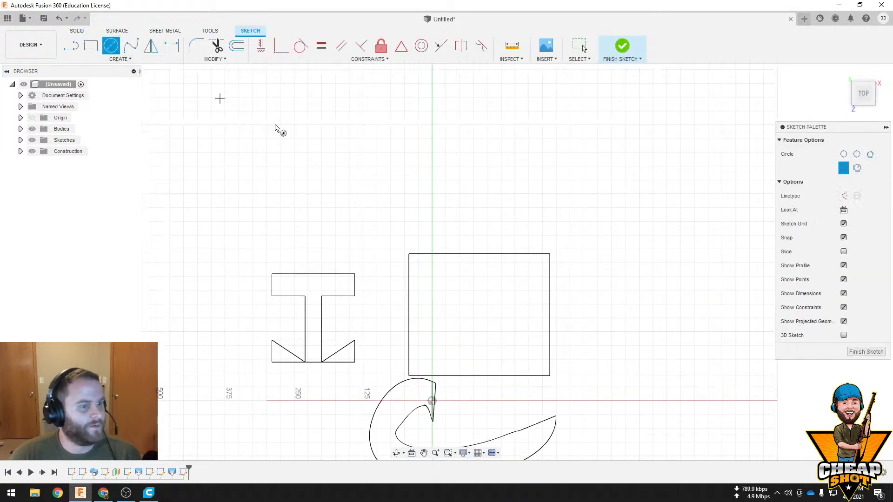
click(479, 316)
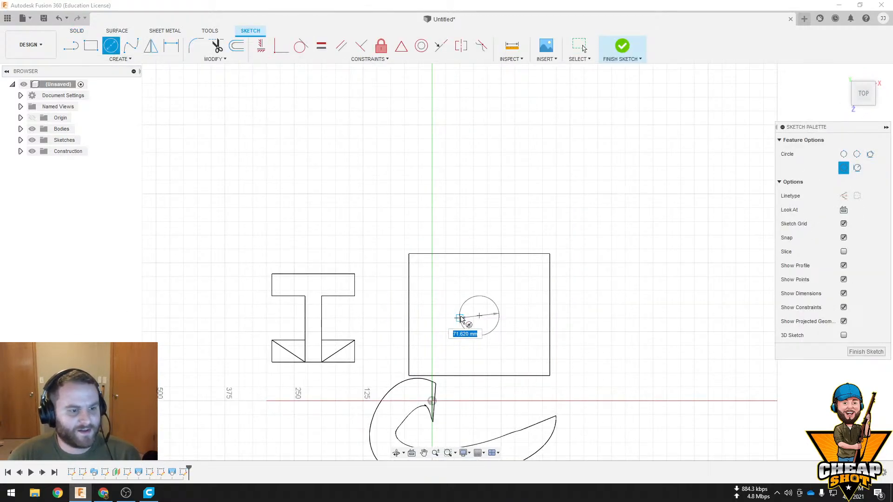
click(454, 322)
click(622, 46)
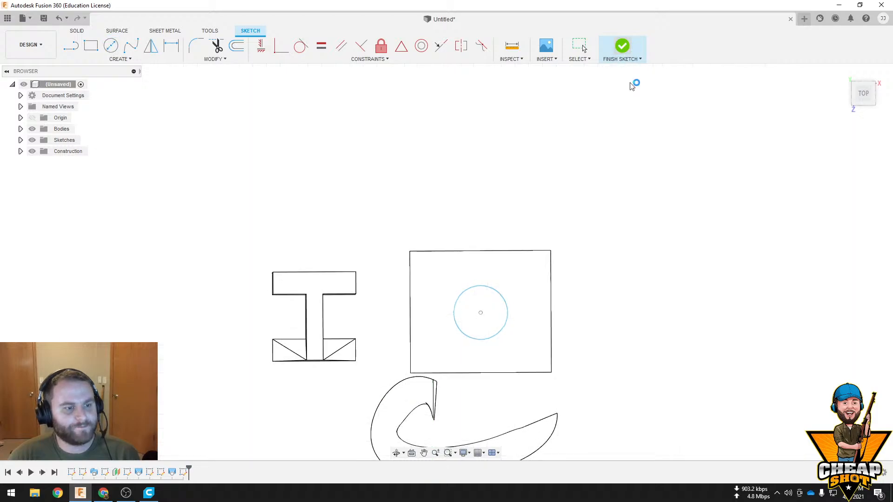
Set up an Extrude cut of the circle down into the lofted block with a distance of -100 mm
click(91, 46)
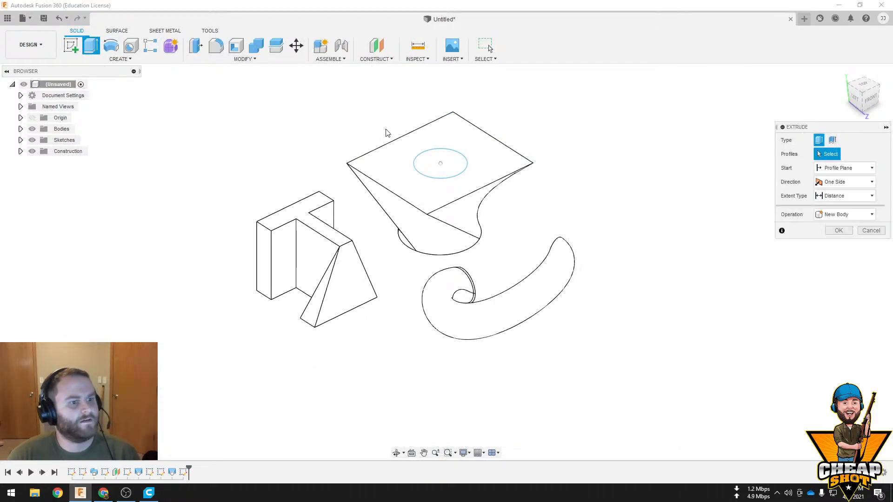
click(440, 164)
drag(441, 165, 440, 251)
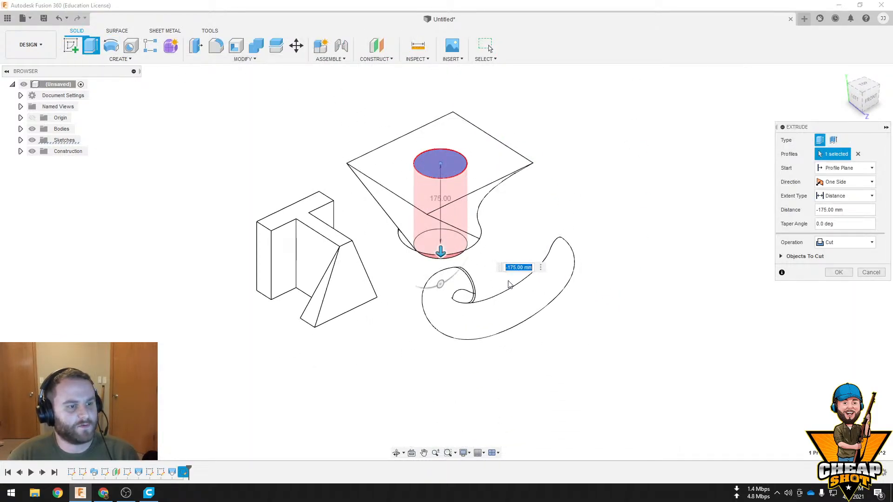
shift+middle_drag(510, 281, 519, 246)
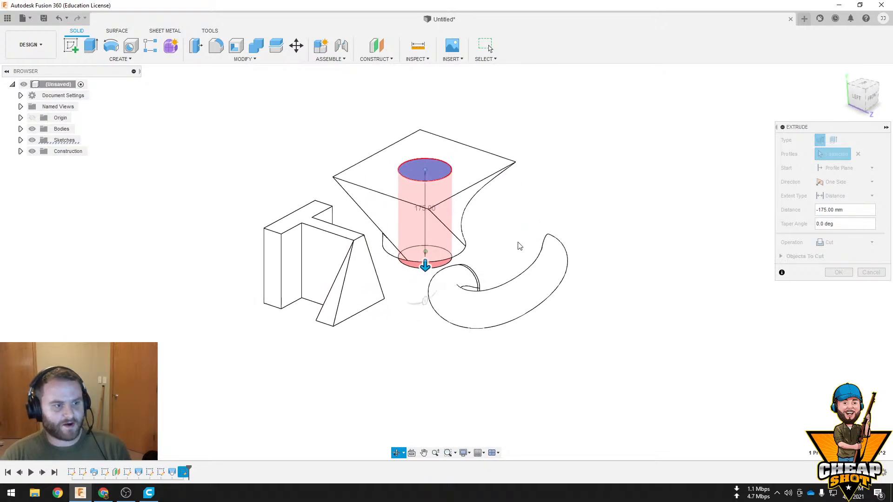
drag(424, 264, 437, 232)
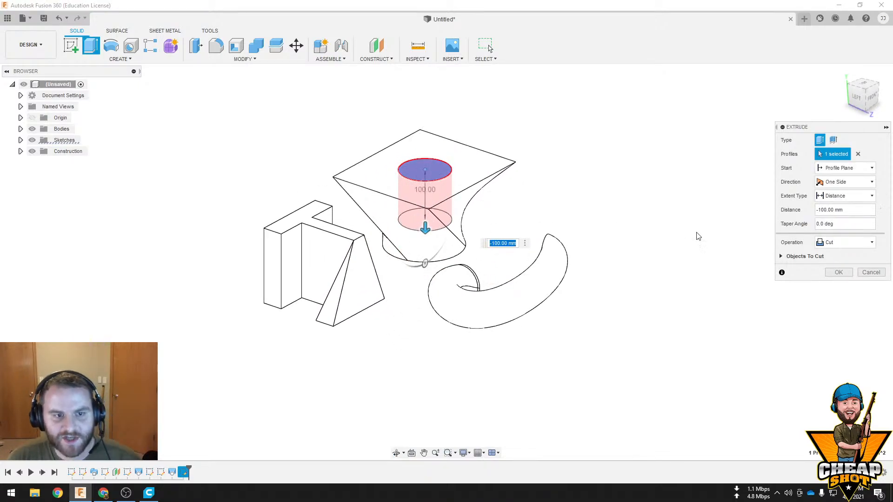
scroll(560, 237, down, 2)
scroll(453, 244, up, 2)
scroll(465, 235, up, 5)
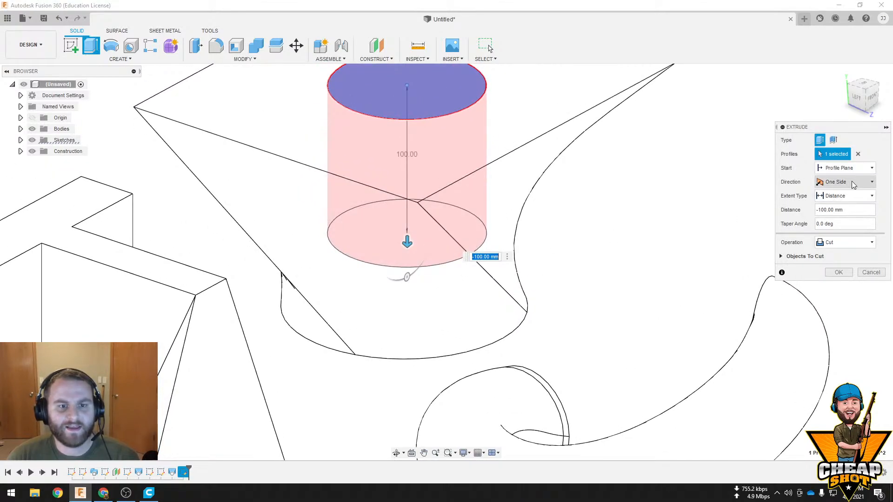
Try a Two Sides direction for the cut with side 2 at -40 mm, and return side 2 to 0 mm
click(851, 181)
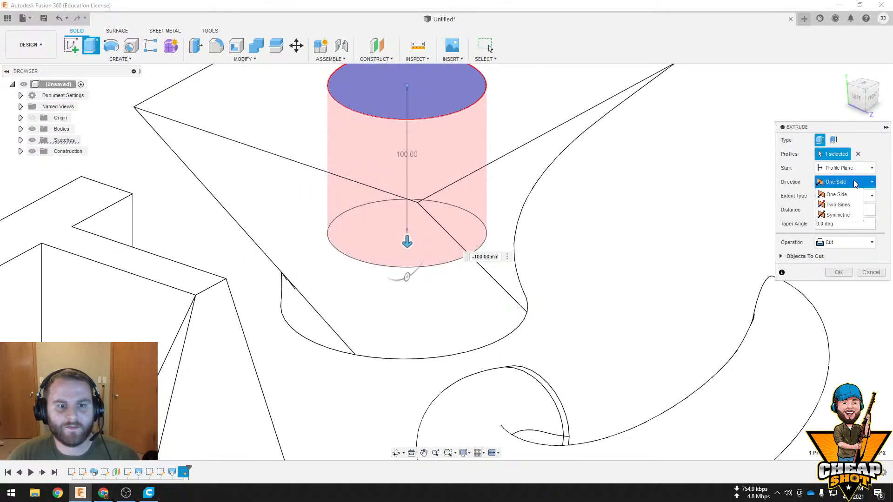
click(850, 205)
scroll(404, 167, down, 3)
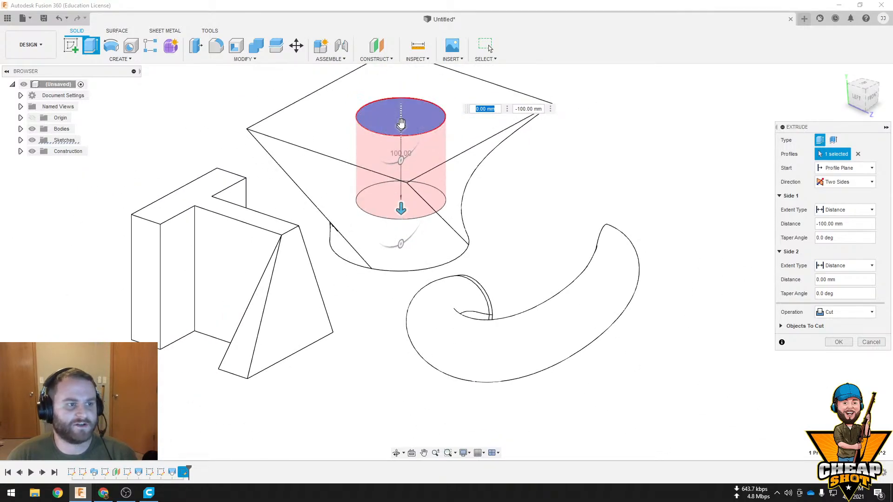
drag(401, 124, 401, 75)
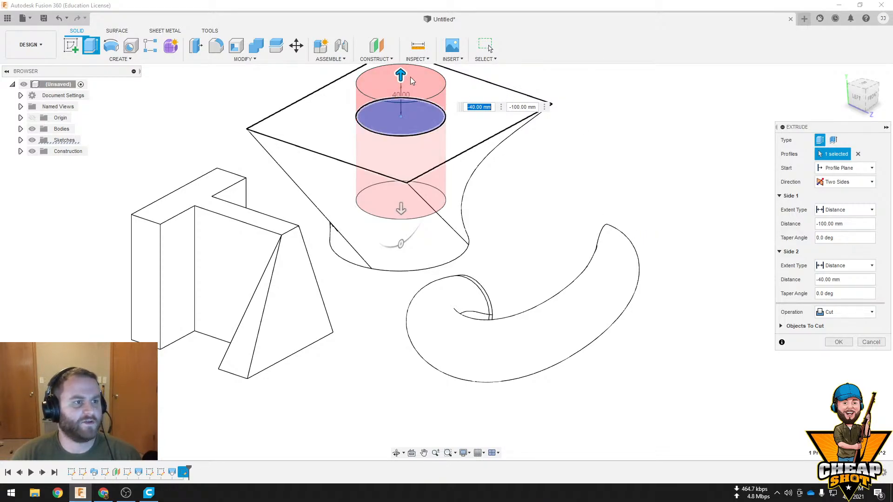
drag(401, 75, 401, 125)
Try a Symmetric direction for the cut, set it back to One Side, and view the start options
click(859, 184)
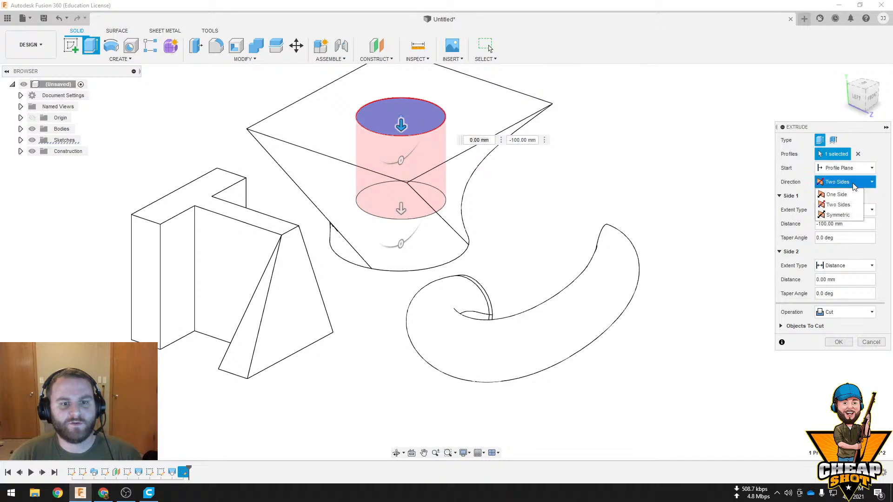
click(834, 213)
scroll(460, 190, down, 3)
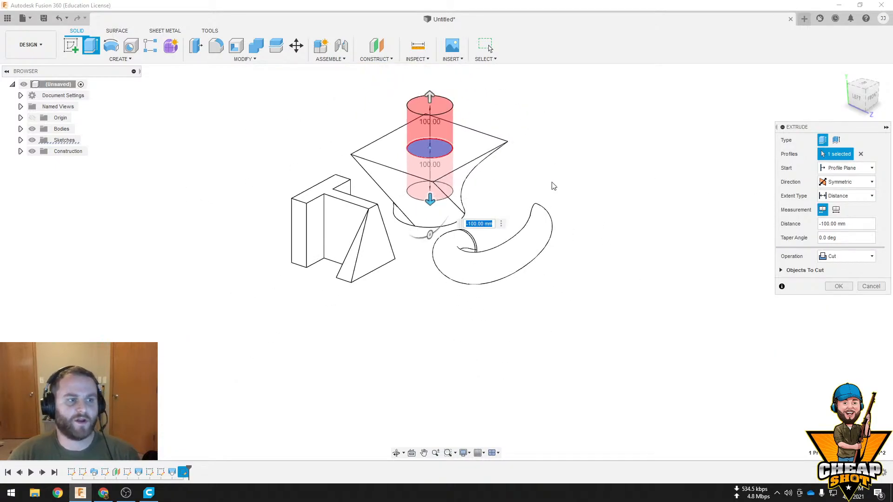
click(852, 183)
click(850, 193)
click(858, 169)
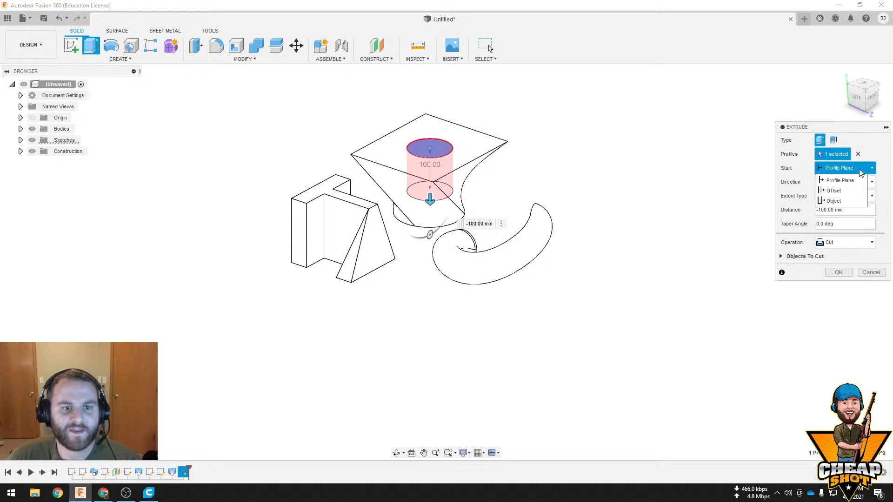
click(796, 172)
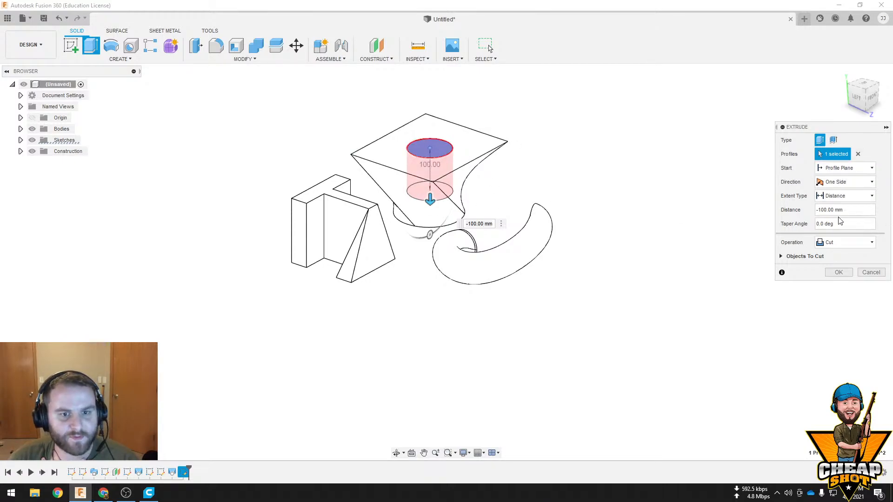
Try the cut at a distance of -75 mm and with its extent type set to All
mouse_move(430, 199)
mouse_down()
mouse_move(429, 235)
mouse_move(430, 188)
mouse_up()
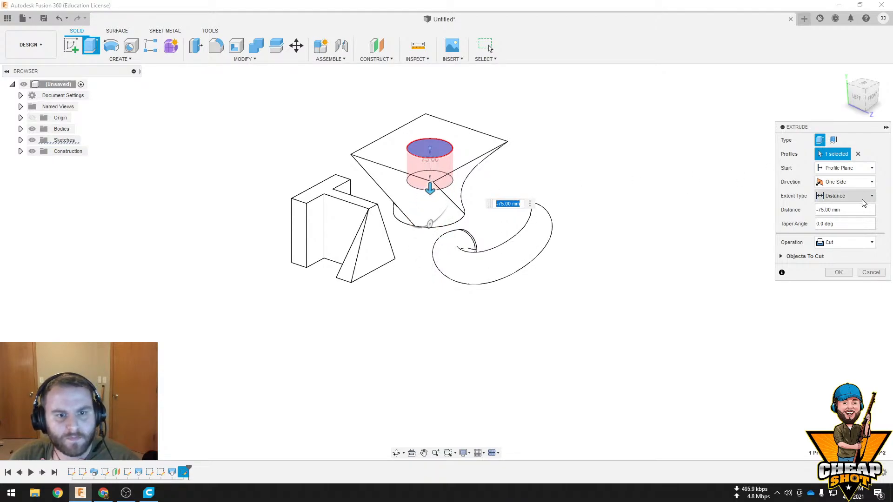
click(843, 195)
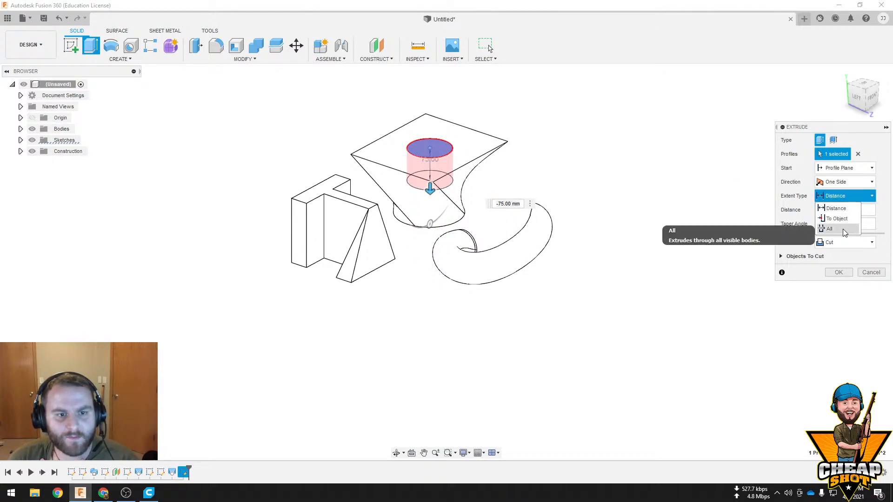
click(843, 229)
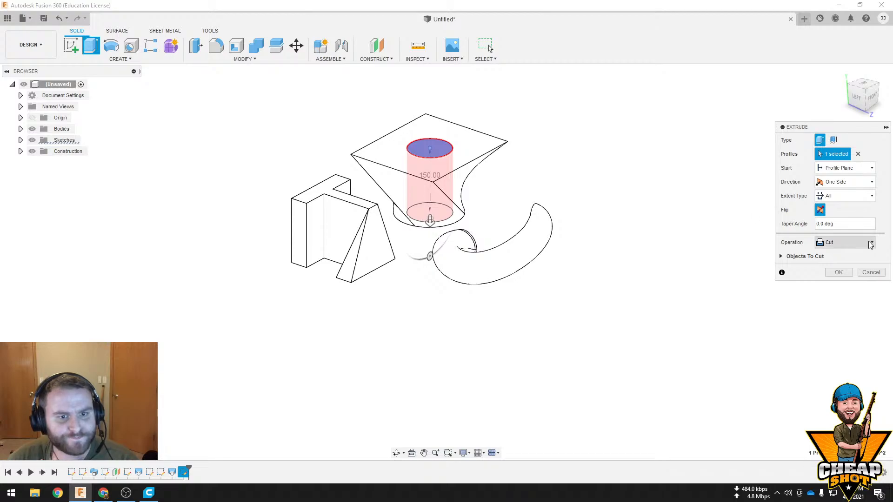
click(848, 199)
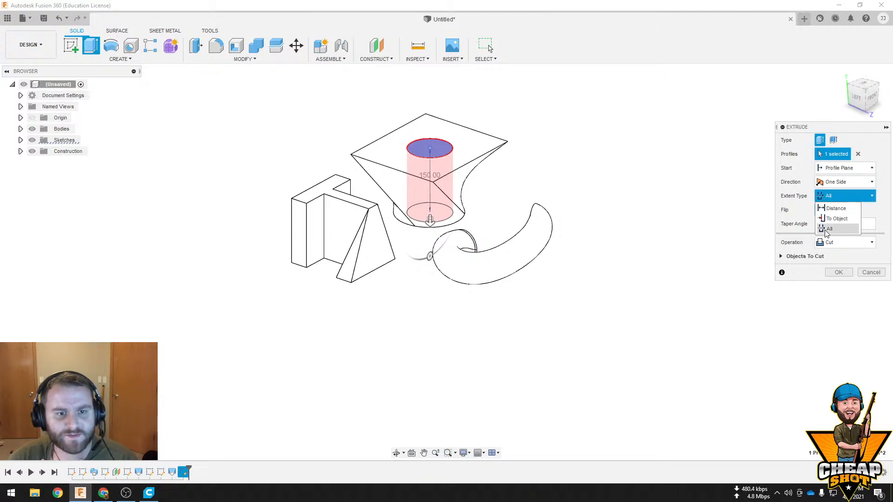
click(826, 229)
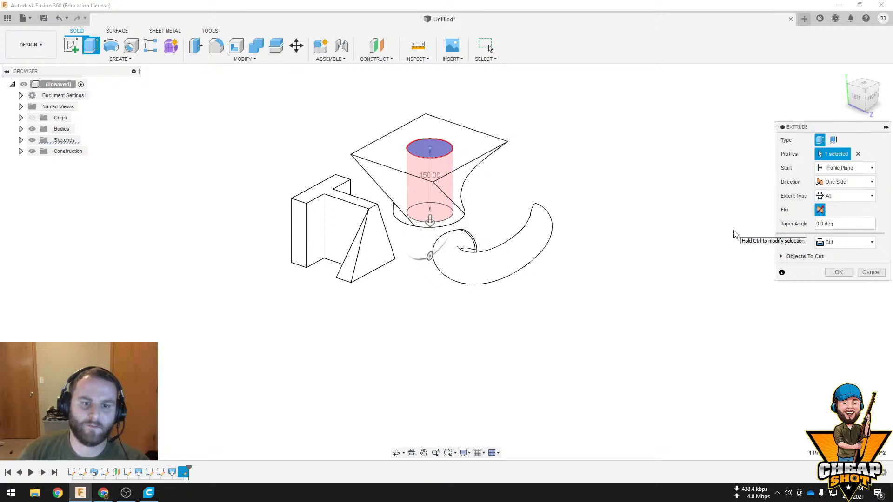
Set the cut's extent type to To Object, pick the lofted block's circular bottom face, and complete the extrusion
click(844, 196)
click(846, 216)
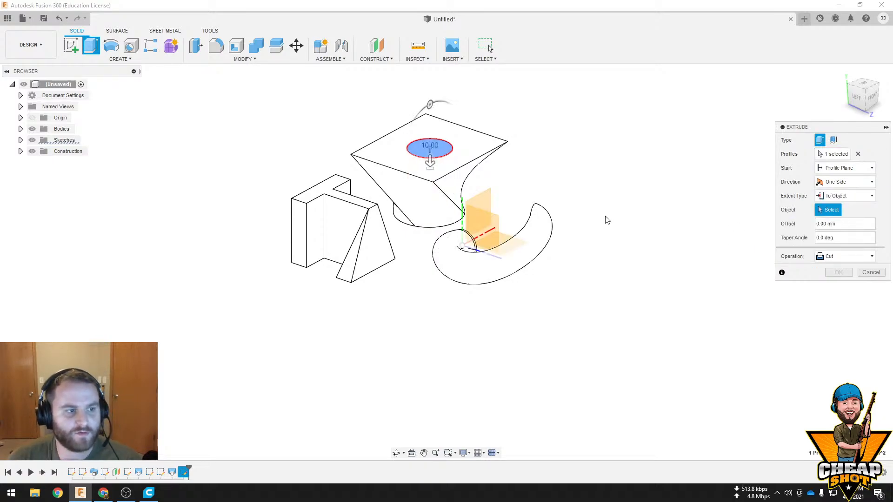
shift+middle_drag(499, 237, 505, 207)
scroll(418, 249, up, 4)
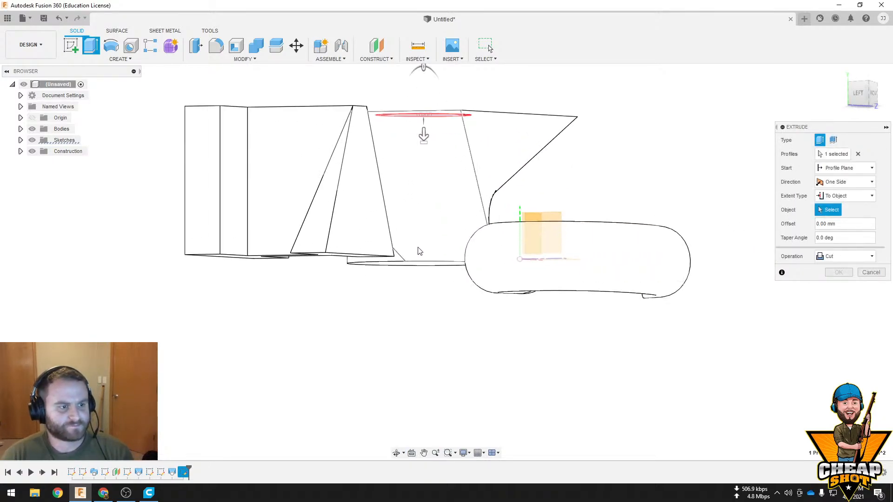
shift+middle_drag(419, 251, 465, 214)
click(431, 285)
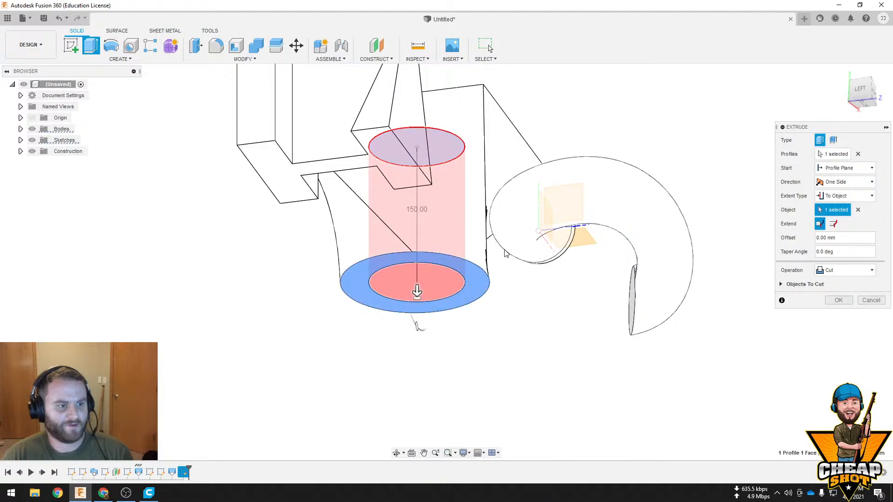
click(838, 300)
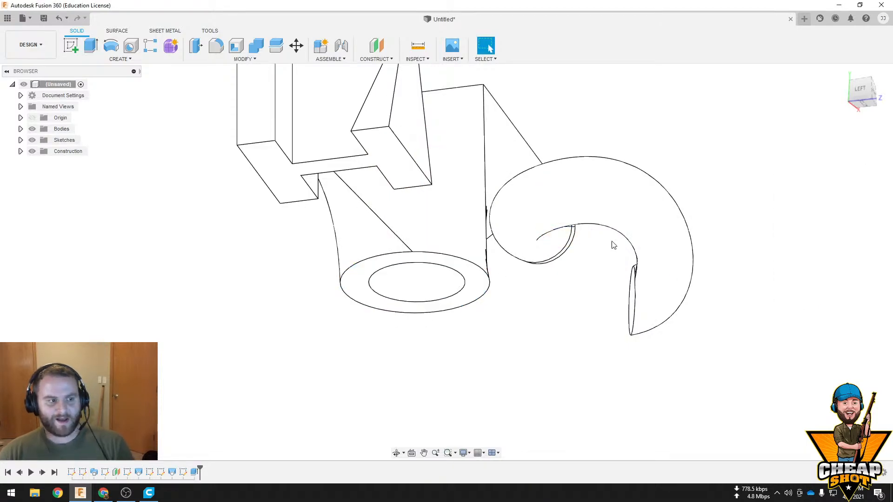
Add a full-length right-hand ISO Metric M72x6 thread to the hole's cylindrical face
shift+middle_drag(612, 245, 418, 219)
click(120, 59)
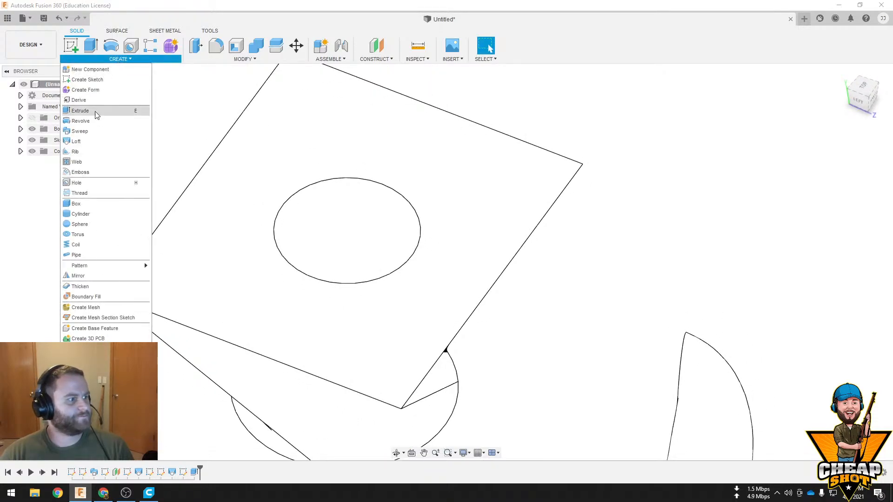
click(79, 193)
click(397, 219)
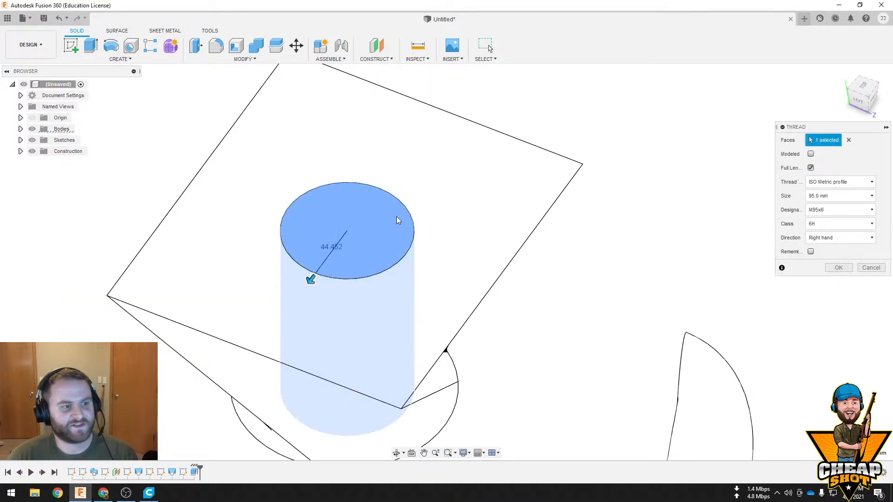
mouse_move(310, 279)
mouse_down()
mouse_move(323, 266)
mouse_move(284, 297)
mouse_move(319, 260)
mouse_move(319, 268)
mouse_up()
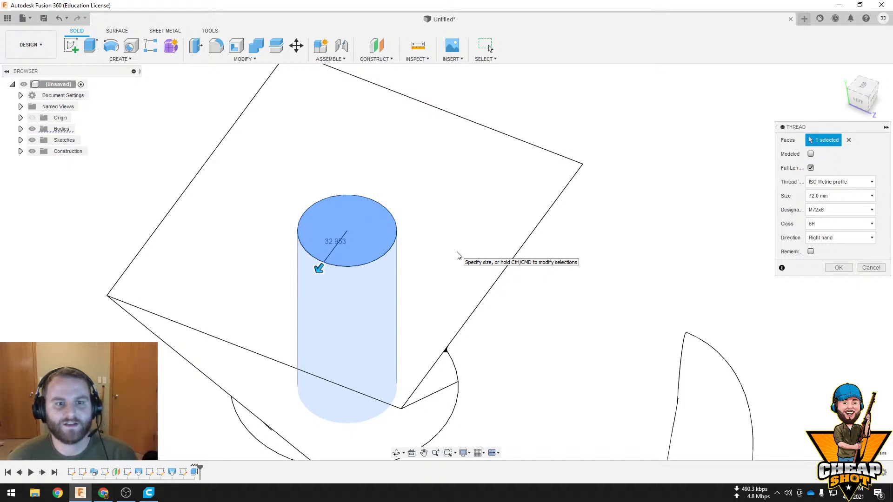
click(839, 267)
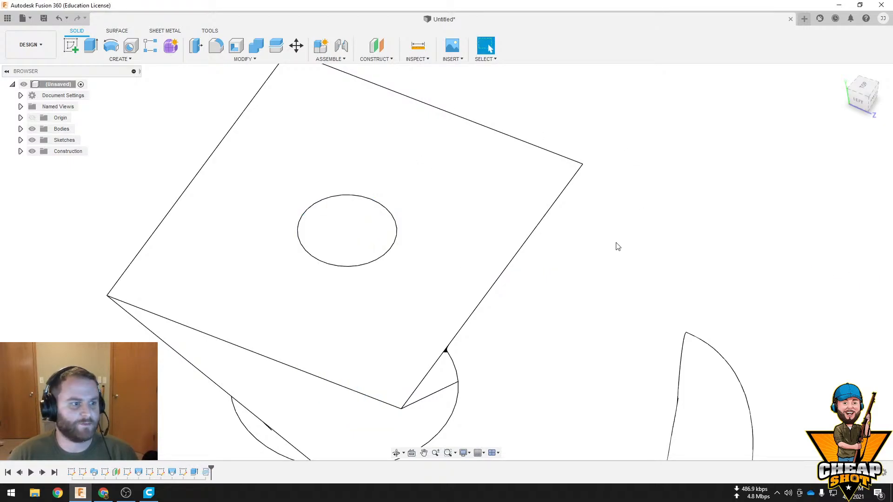
Change the visual style to shaded without visible edges and examine the threaded hole from several angles
click(464, 453)
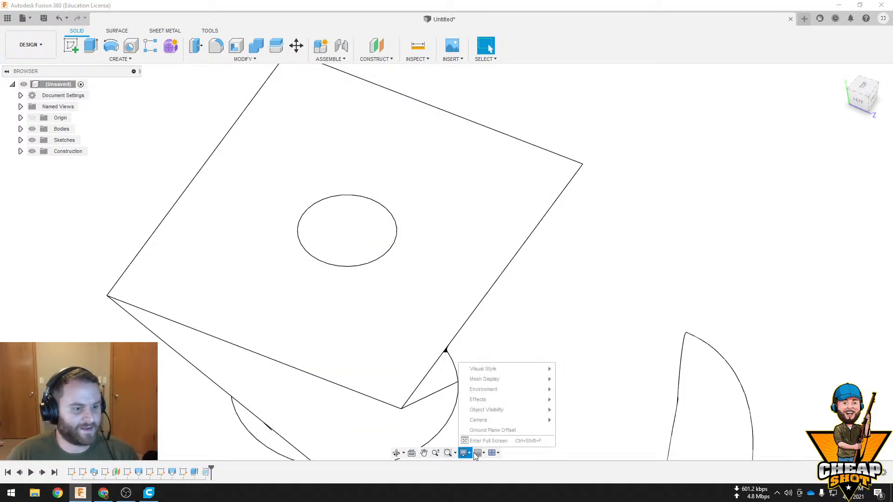
mouse_move(517, 372)
click(600, 373)
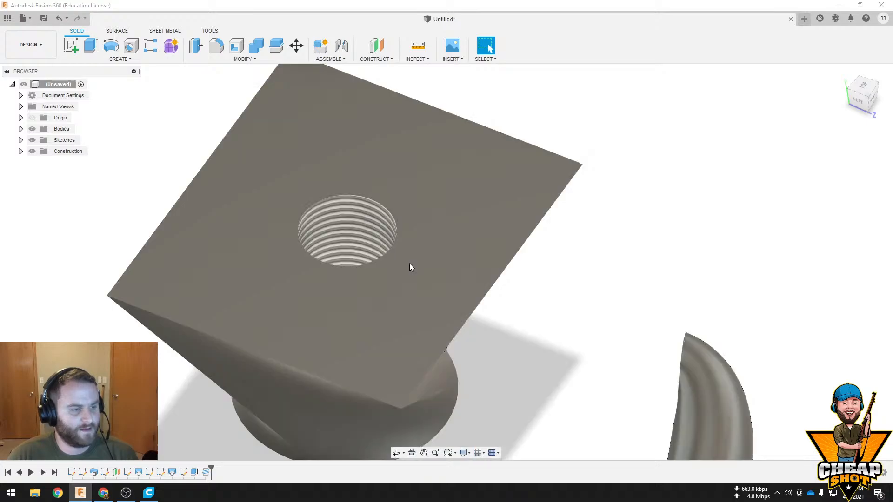
shift+middle_drag(410, 264, 396, 284)
scroll(362, 189, up, 2)
scroll(367, 191, up, 3)
shift+middle_drag(432, 259, 488, 241)
scroll(507, 273, down, 7)
shift+middle_drag(518, 268, 471, 275)
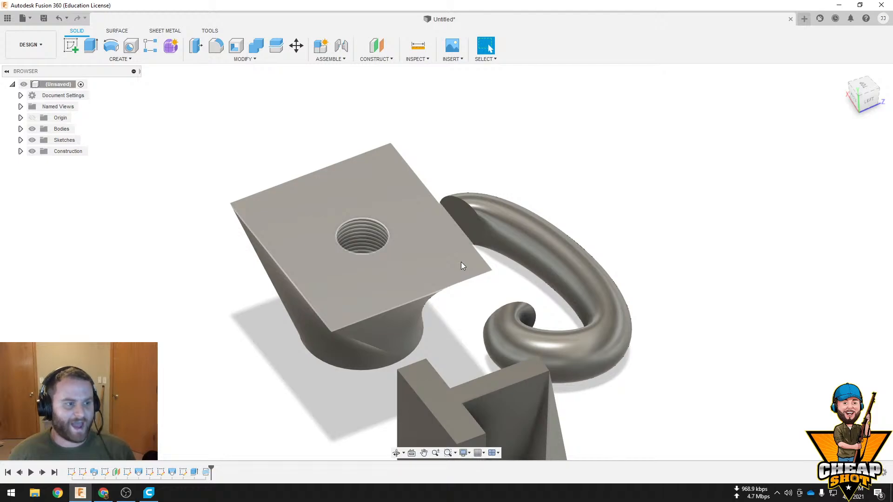
Edit the hole's thread feature so that the thread is modeled, and examine the threaded hole
right_click(207, 471)
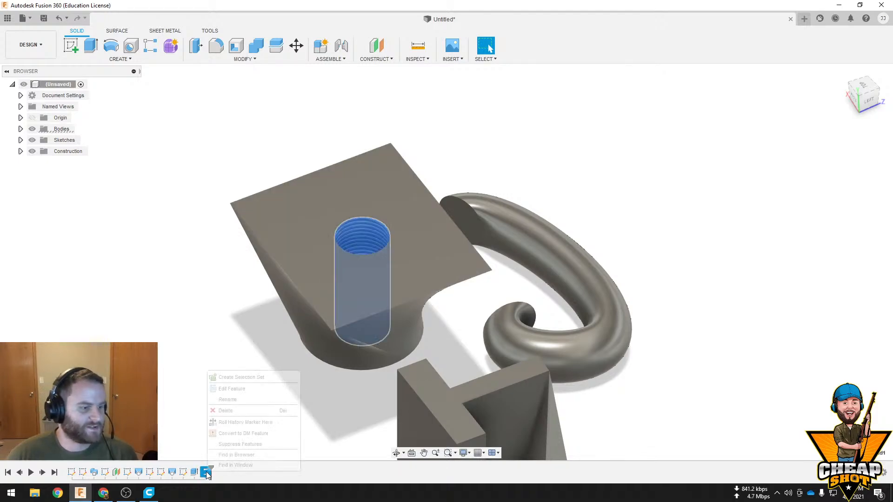
click(242, 388)
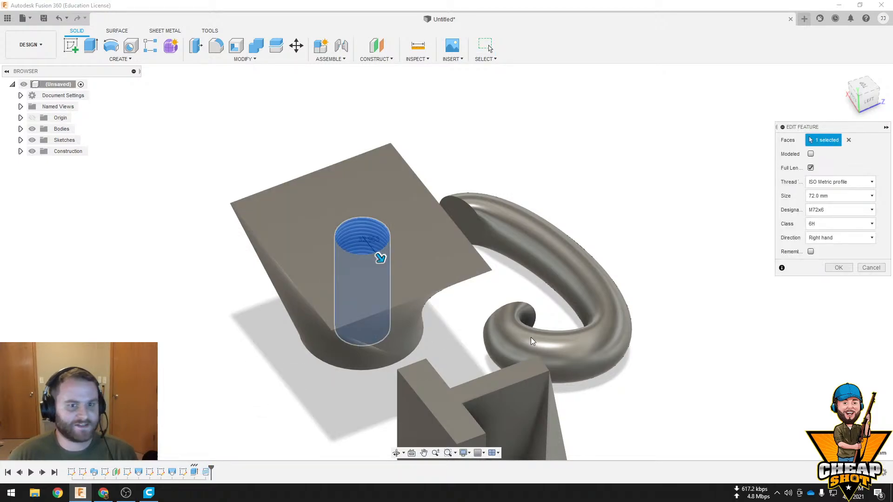
click(810, 155)
click(835, 267)
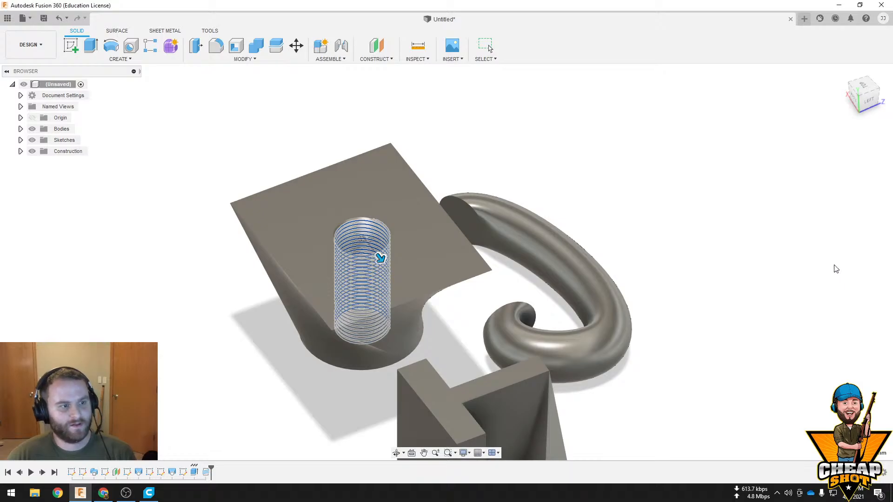
scroll(362, 240, down, 3)
scroll(366, 241, up, 8)
middle_drag(391, 240, 512, 270)
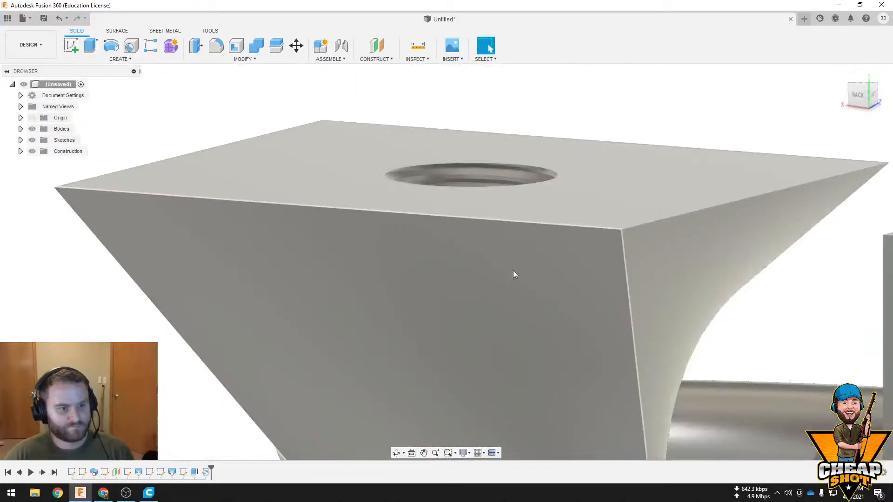
scroll(561, 293, down, 5)
shift+middle_drag(577, 299, 508, 246)
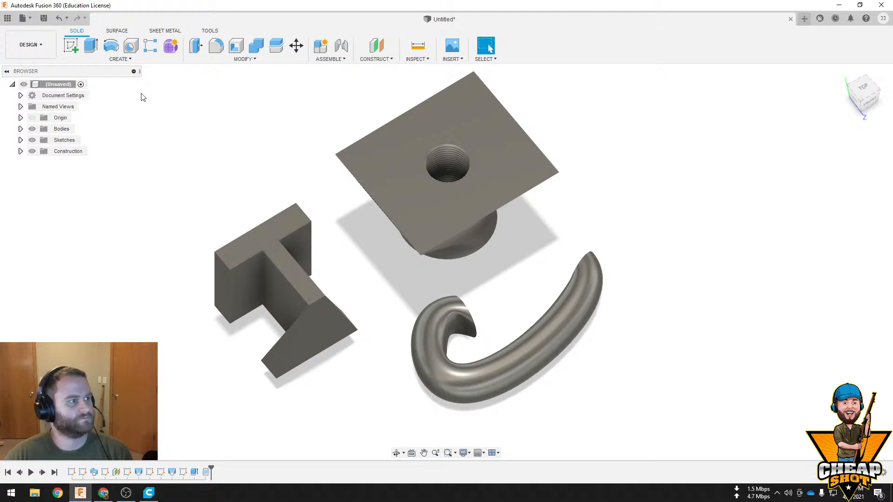
Start a new sketch on the front origin plane
click(122, 59)
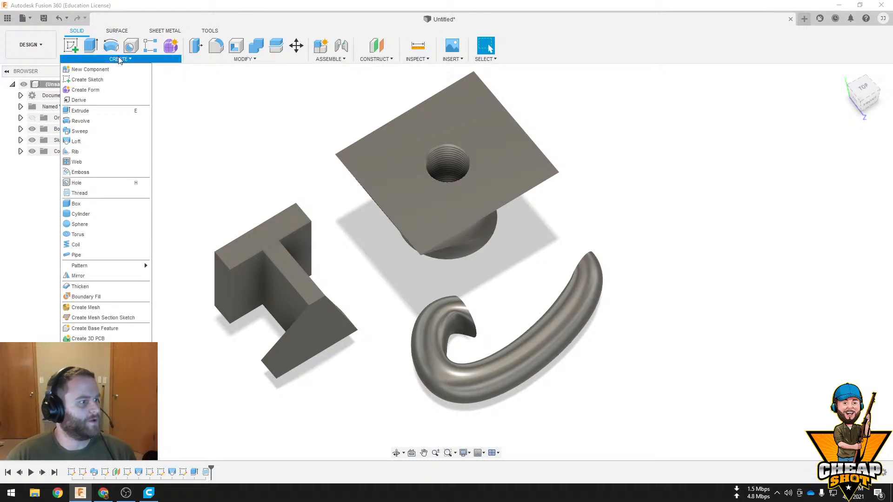
click(266, 199)
click(71, 46)
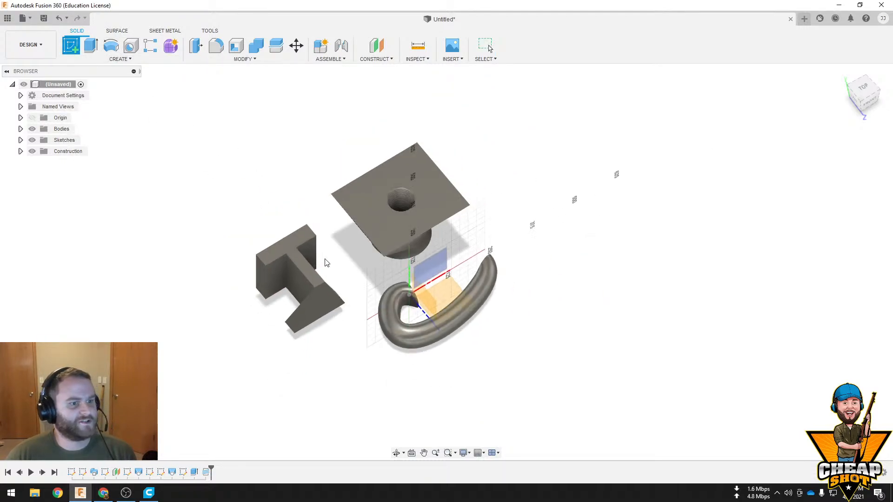
click(431, 278)
middle_drag(600, 277, 389, 242)
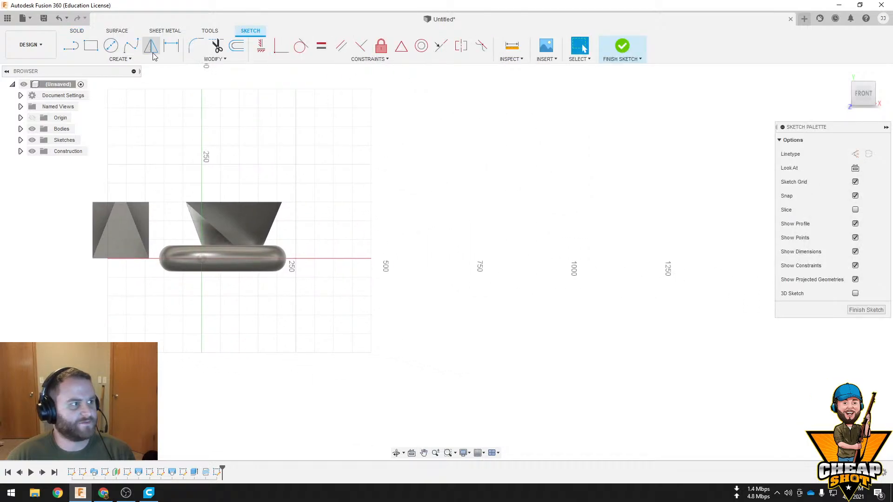
Sketch a closed bent strip beside the lofted block, with a vertical lower leg, slanted upper leg and top edge about 26 mm wide, and finish the sketch
click(371, 258)
click(371, 208)
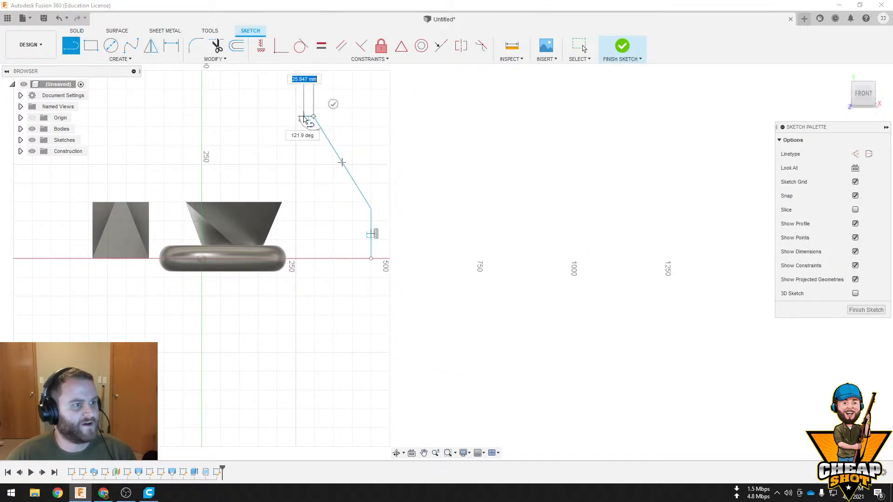
click(305, 116)
click(363, 212)
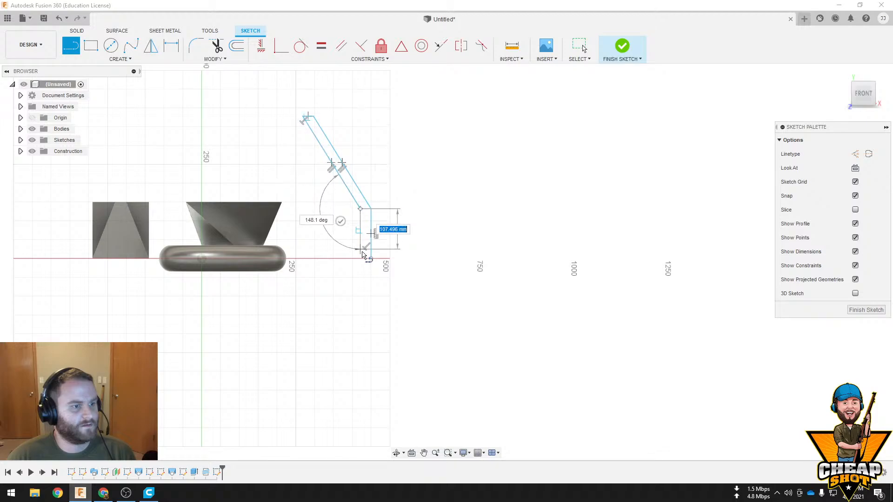
click(361, 259)
click(371, 259)
key(Escape)
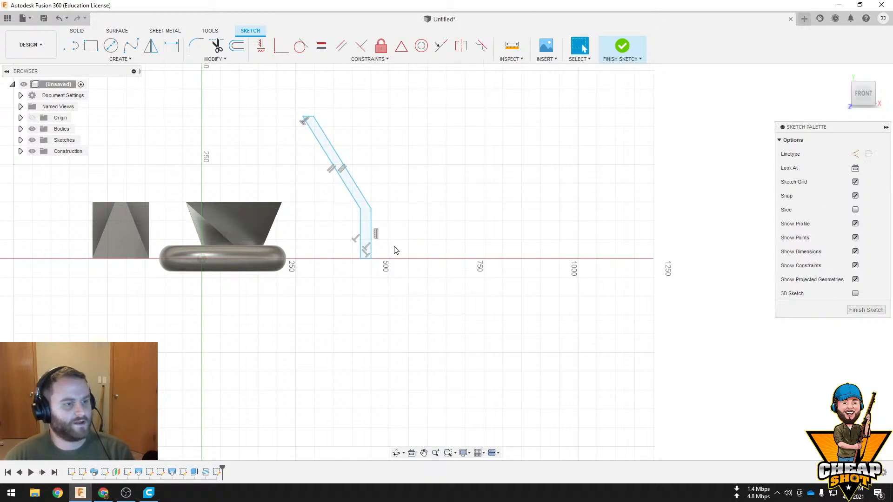
scroll(394, 239, up, 5)
scroll(381, 248, down, 3)
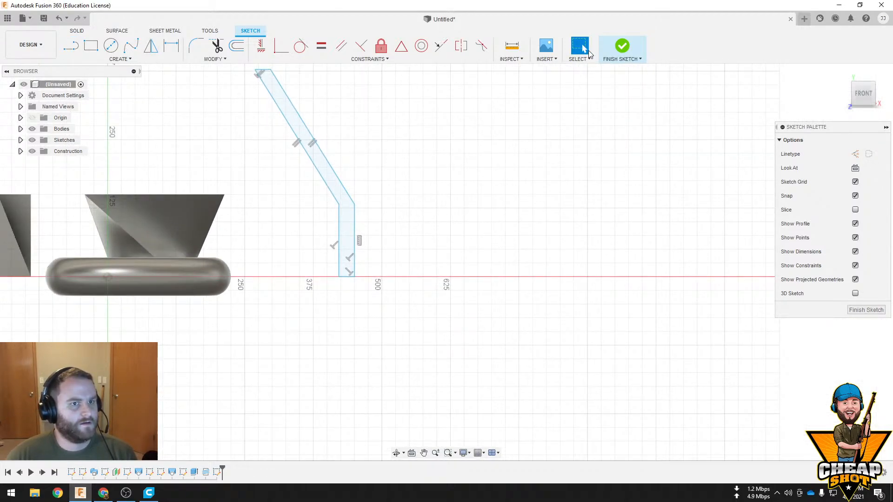
click(621, 46)
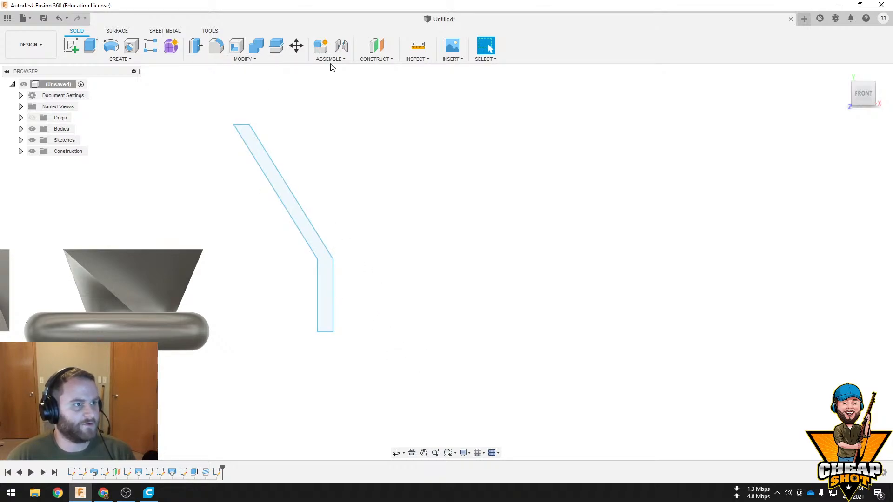
click(376, 59)
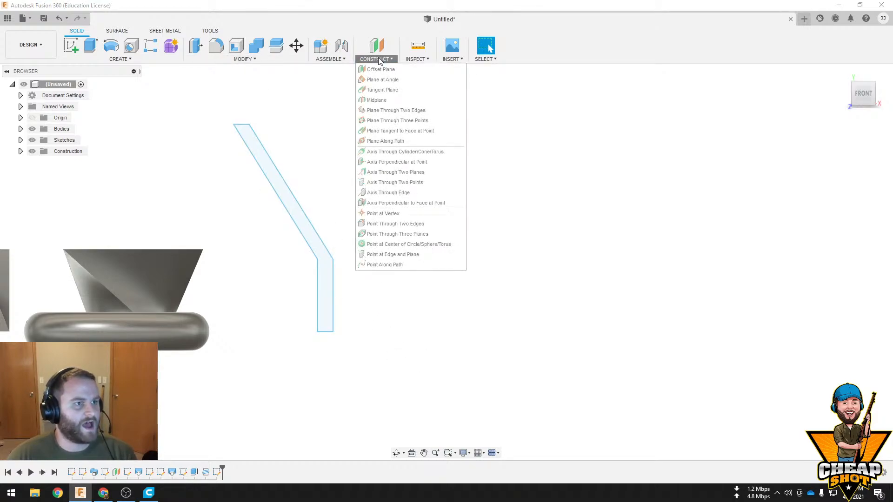
click(420, 163)
shift+middle_drag(358, 293, 291, 339)
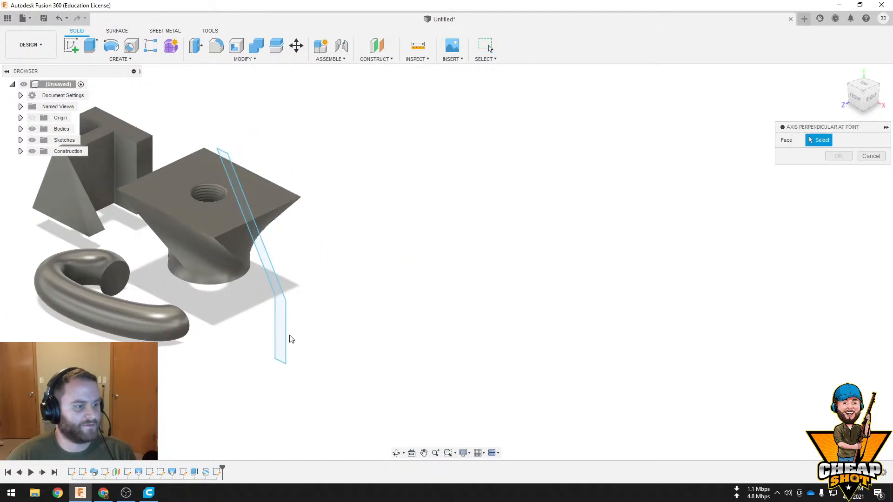
click(229, 232)
shift+middle_drag(223, 224, 275, 212)
click(231, 219)
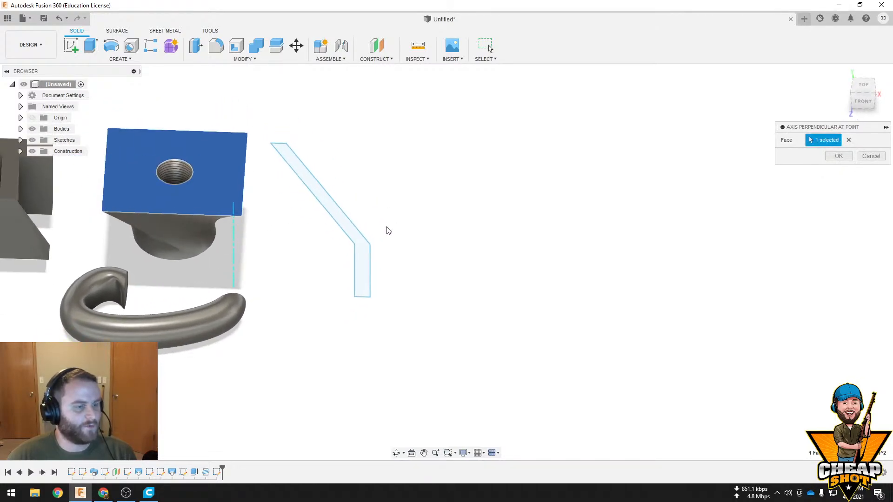
click(858, 154)
Edit the bent strip's sketch to add a short vertical line beside its lower leg, starting on the horizontal axis, and finish the sketch
shift+middle_drag(418, 209, 362, 199)
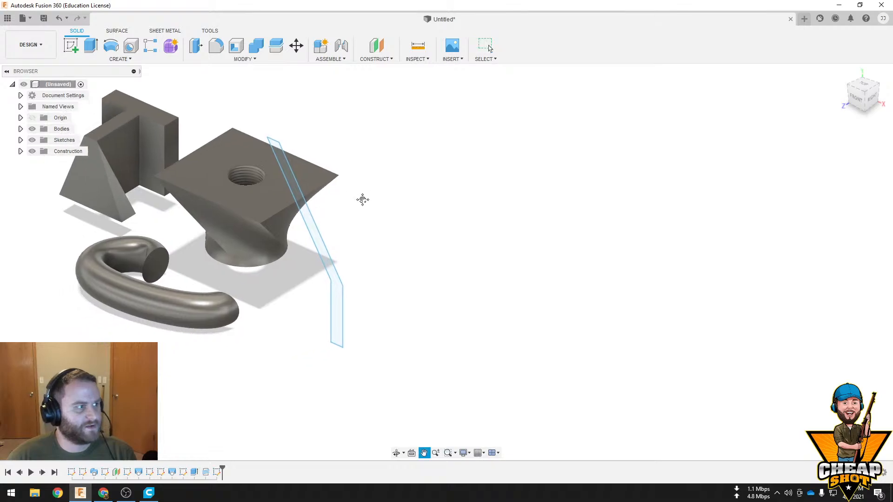
shift+middle_drag(311, 212, 397, 198)
middle_drag(450, 203, 336, 211)
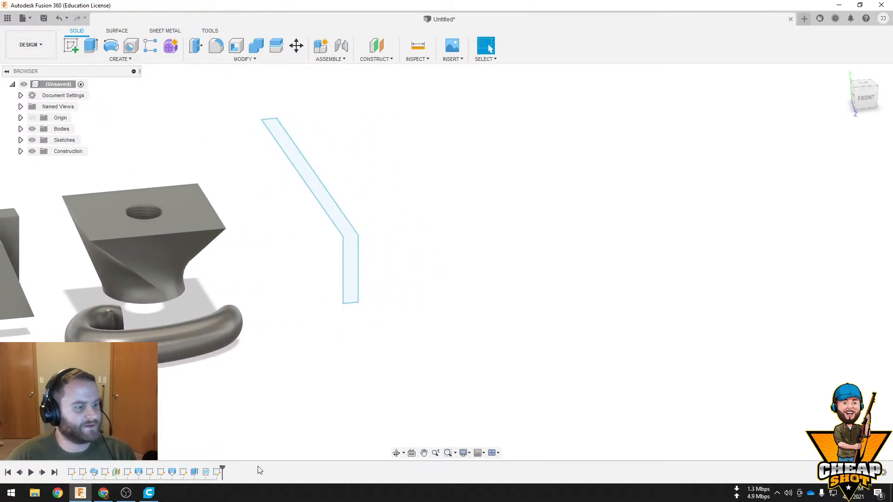
right_click(216, 470)
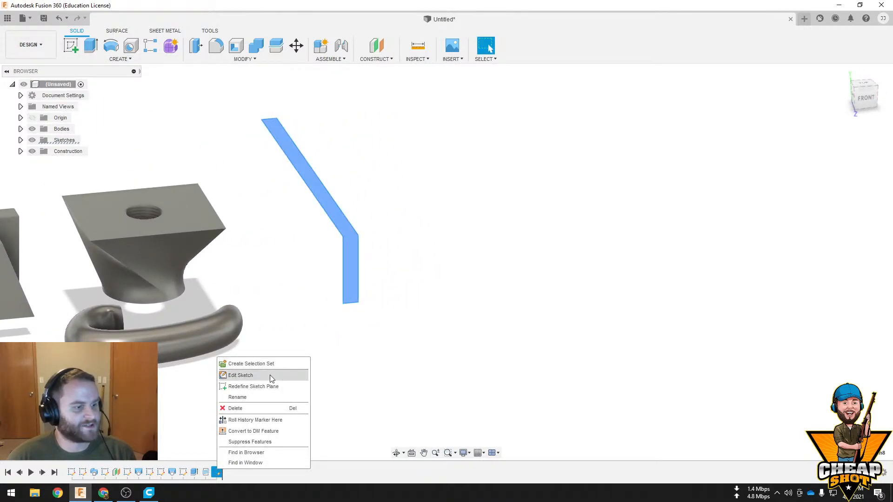
click(271, 377)
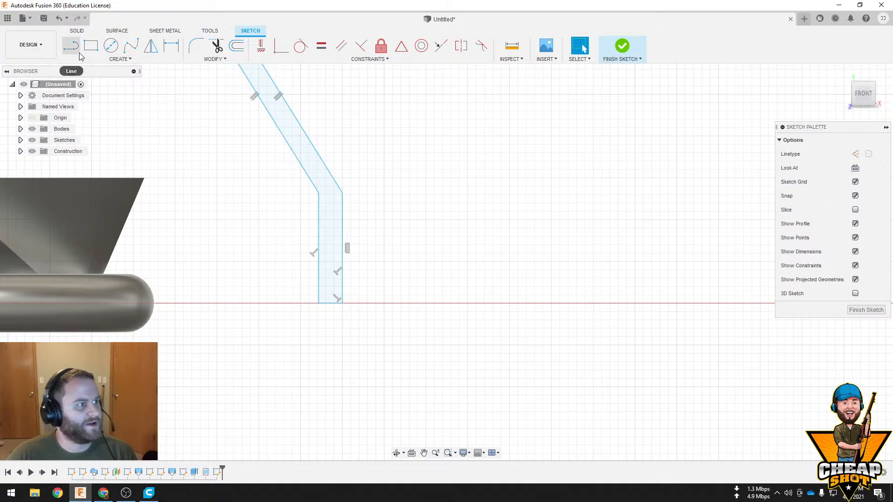
key(l)
click(384, 303)
click(384, 237)
key(Escape)
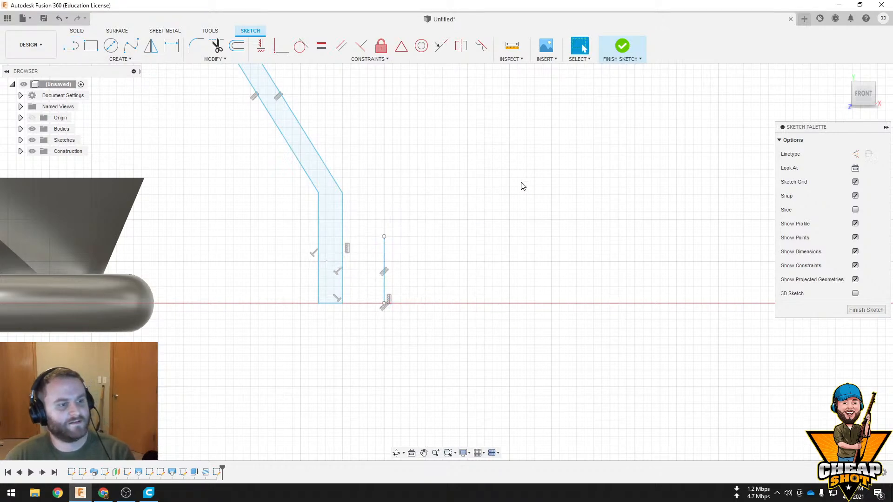
click(619, 53)
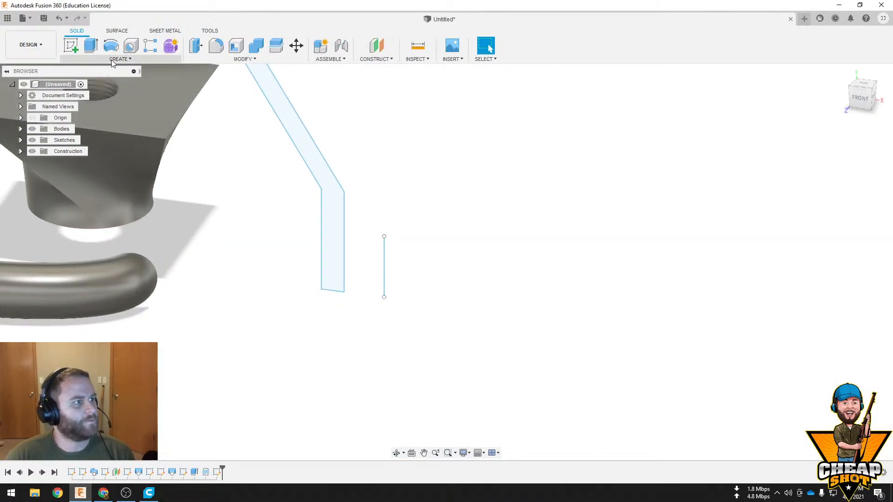
Revolve the bent strip profile 360 degrees around the short vertical line as a new body
click(122, 59)
click(102, 121)
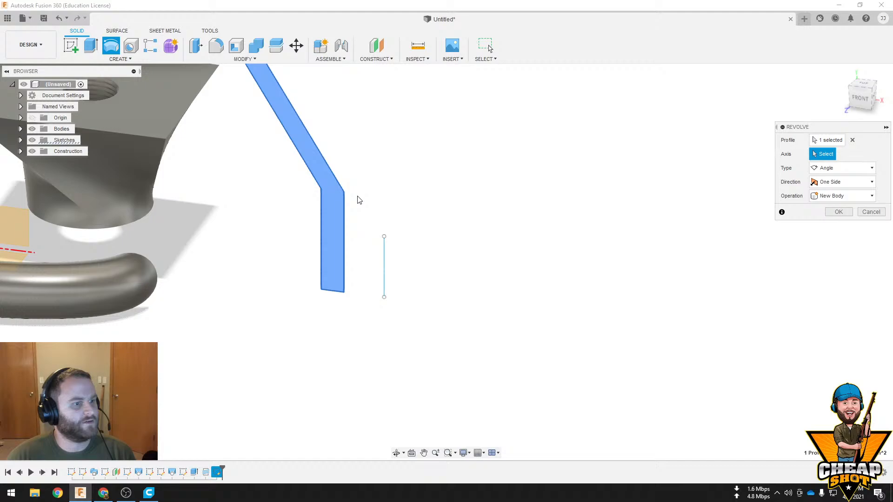
click(384, 256)
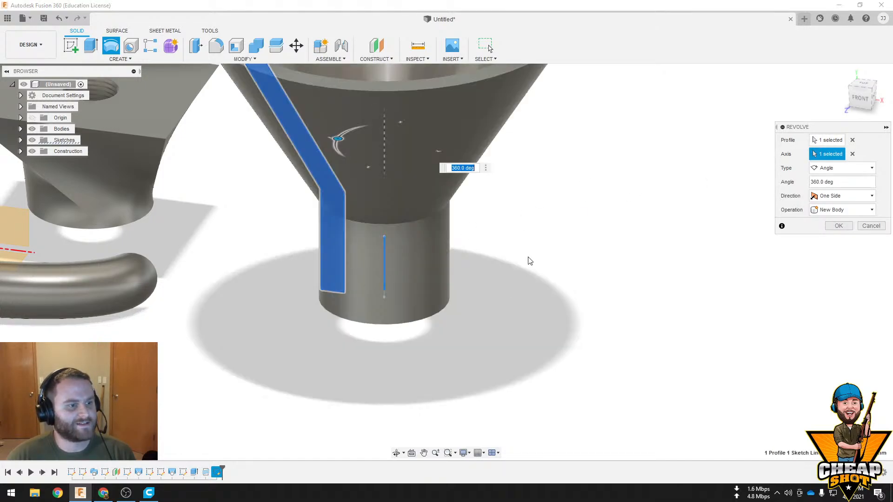
scroll(530, 261, down, 4)
shift+middle_drag(527, 250, 542, 305)
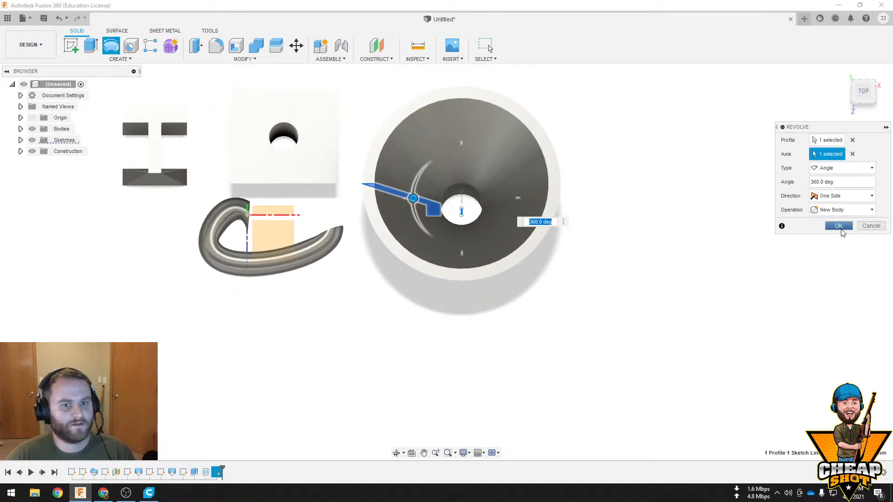
click(838, 226)
shift+middle_drag(675, 277, 716, 244)
middle_drag(570, 240, 545, 284)
scroll(665, 317, down, 3)
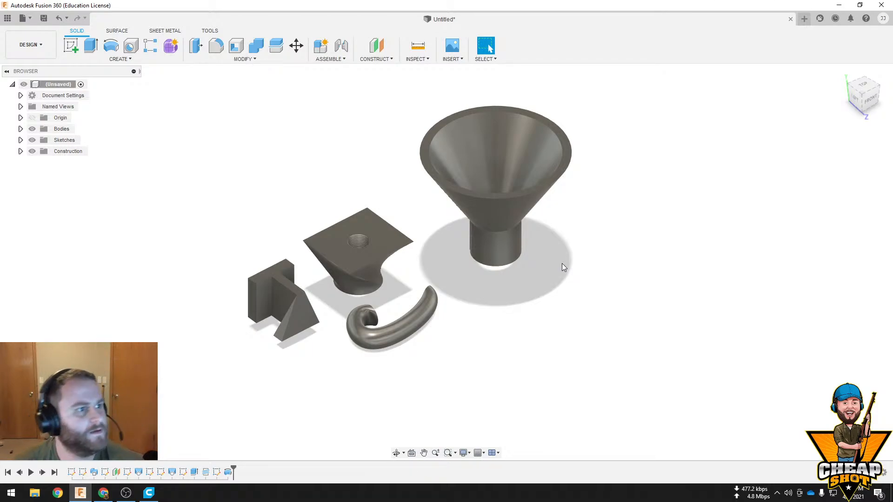
Begin an offset construction plane from the front origin plane at a distance of about -146 mm
click(374, 59)
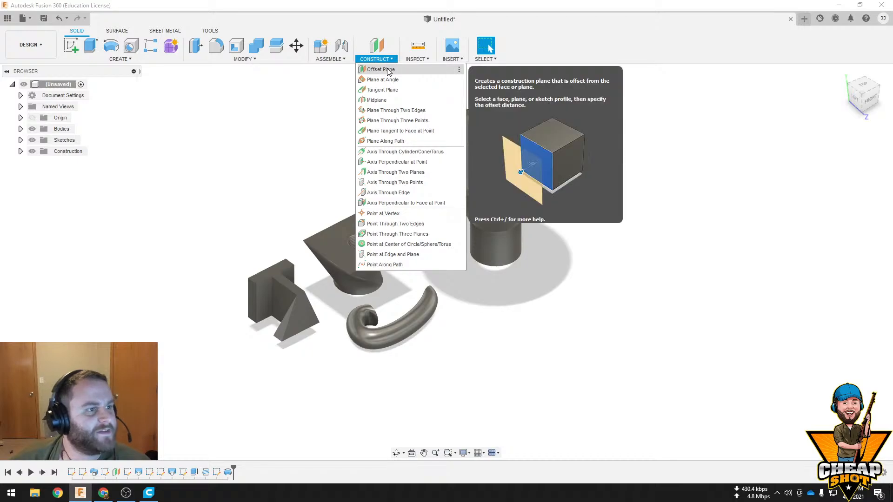
click(607, 293)
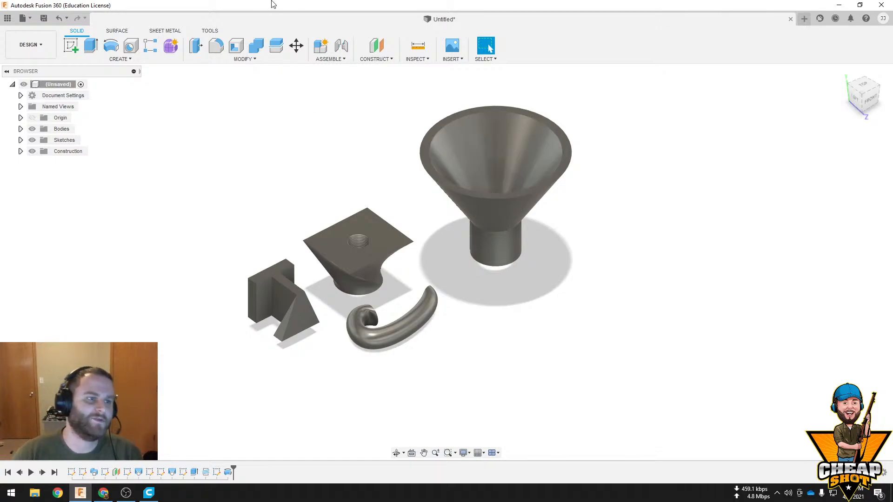
click(376, 59)
click(394, 69)
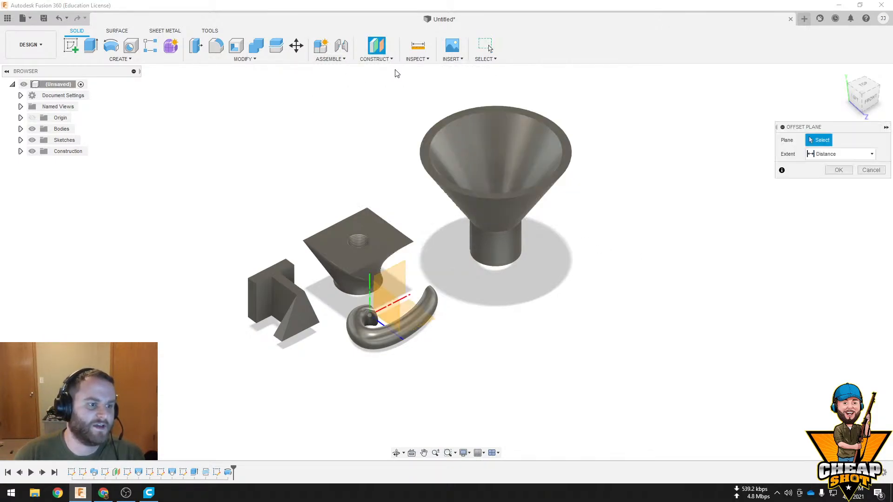
middle_drag(421, 242, 451, 230)
click(423, 263)
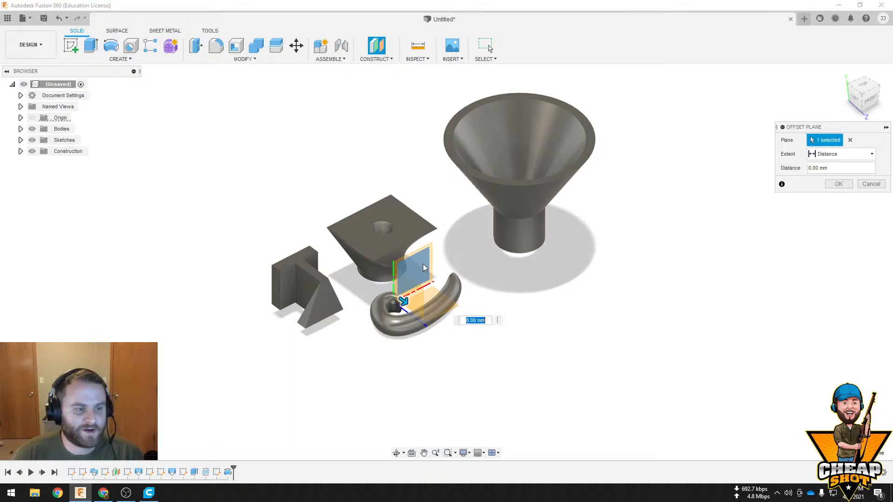
drag(406, 298, 358, 230)
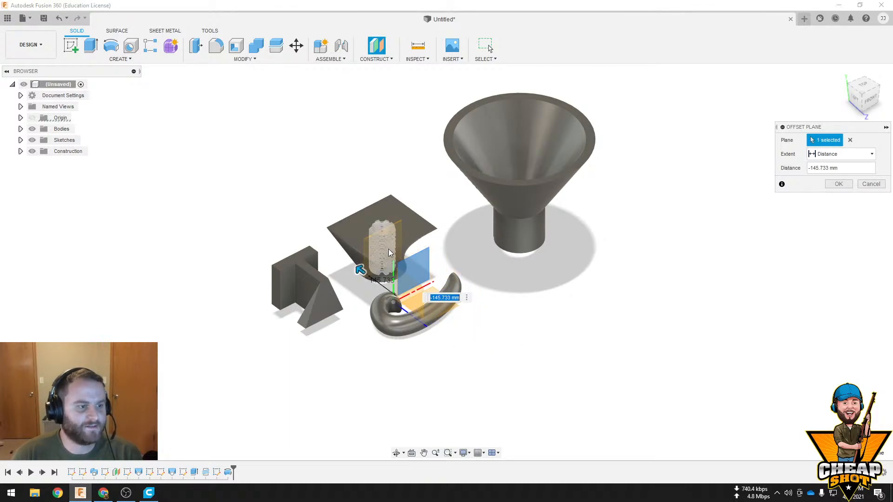
Move the offset construction plane to about -118 mm from the front origin plane
scroll(388, 250, up, 5)
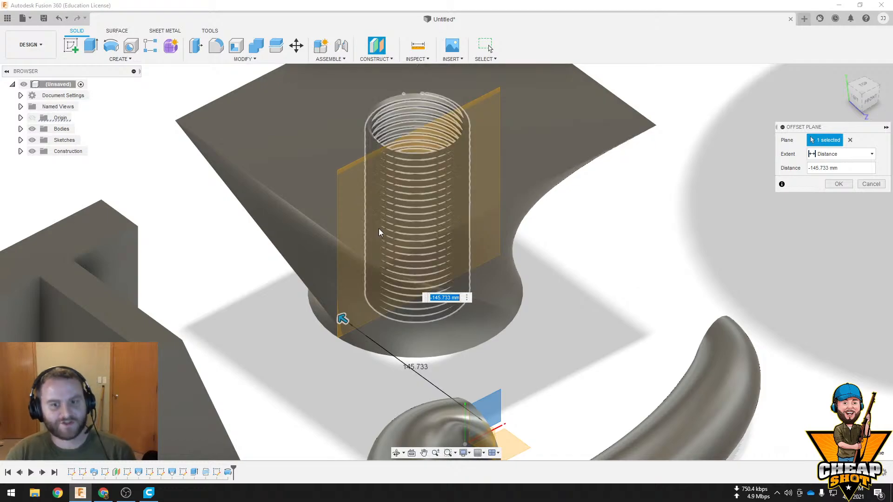
shift+middle_drag(378, 228, 264, 178)
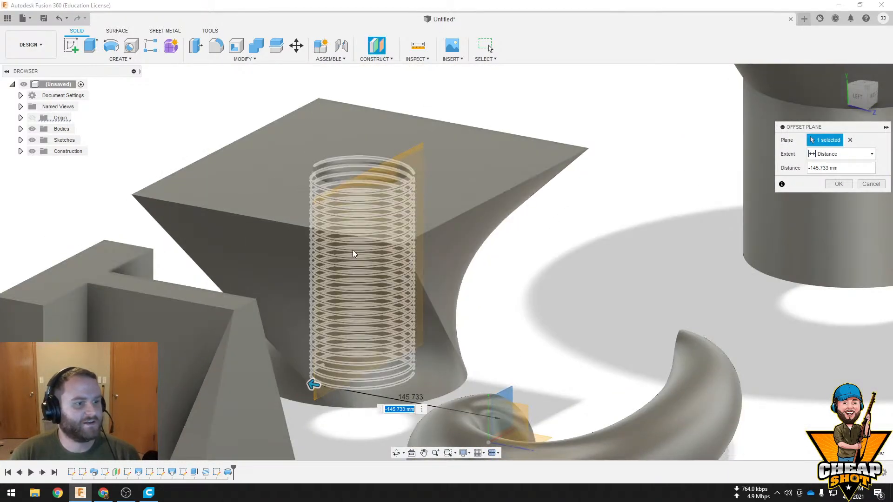
drag(313, 384, 344, 391)
shift+middle_drag(417, 259, 330, 284)
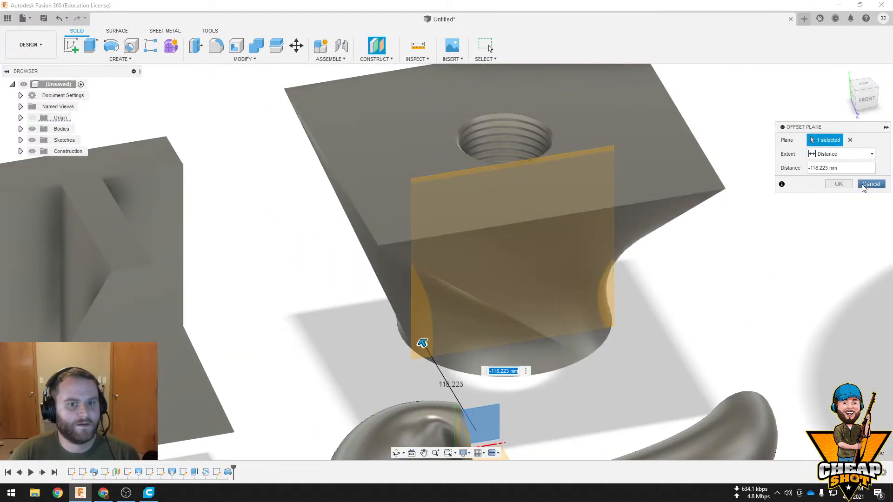
Try offsetting a construction plane 60 mm above the lofted block's top face, and cancel it
click(850, 140)
click(593, 171)
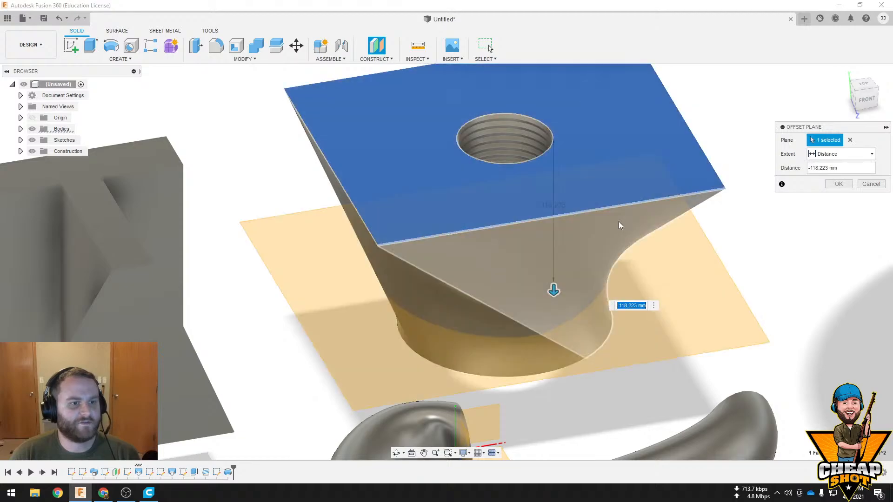
shift+middle_drag(621, 225, 525, 284)
drag(525, 284, 522, 122)
scroll(532, 178, down, 3)
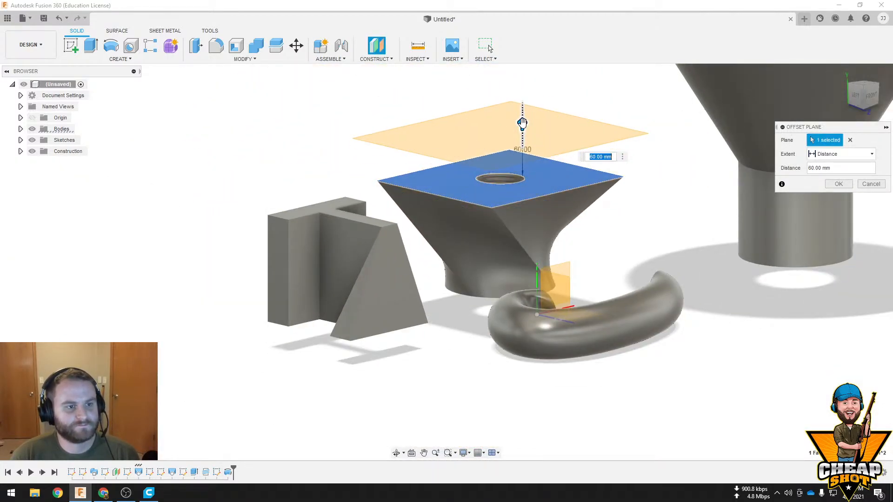
click(863, 185)
Try a 90-degree plane at angle through a slanted edge of the triangular end of the T-shaped loft, and undo it
click(365, 60)
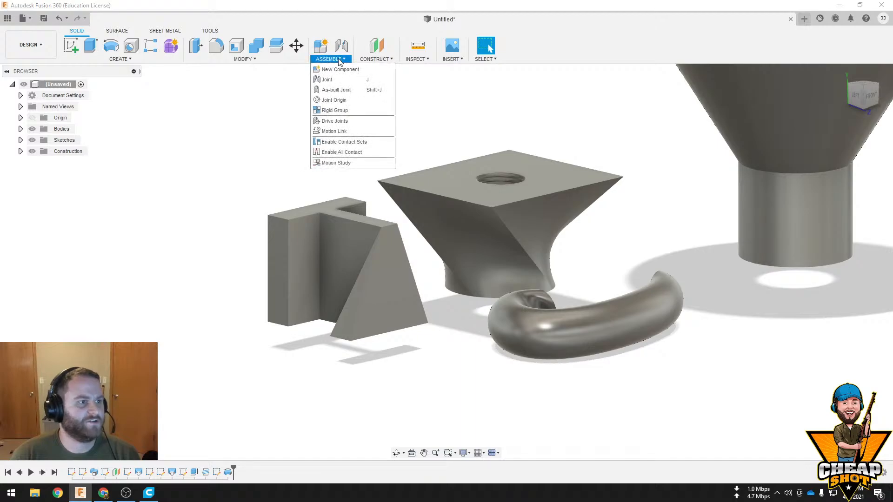
click(382, 79)
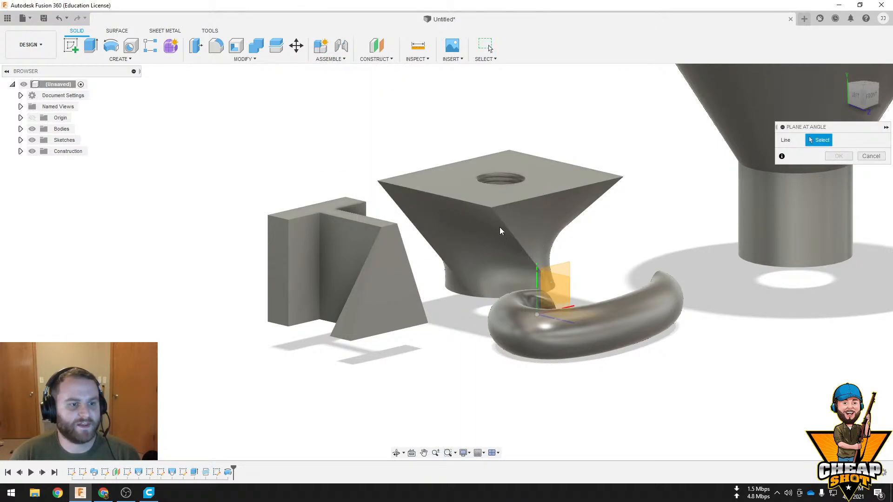
click(379, 239)
shift+middle_drag(417, 247, 534, 257)
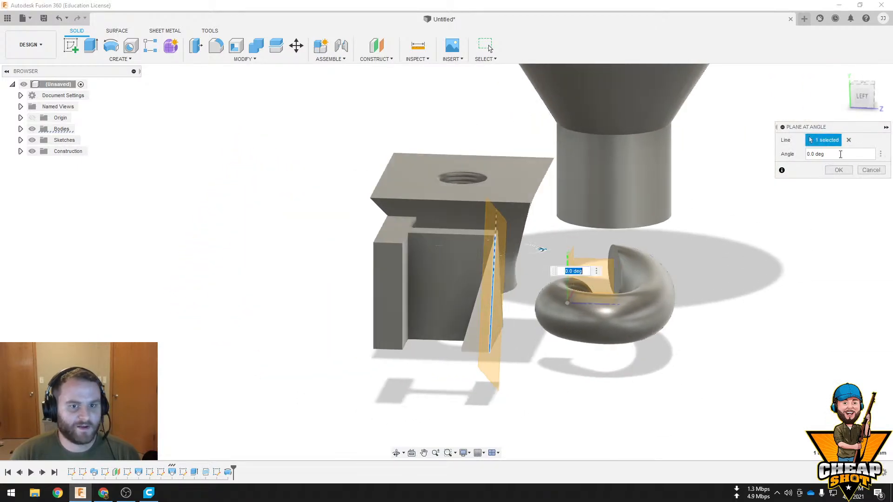
text(90)
key(Return)
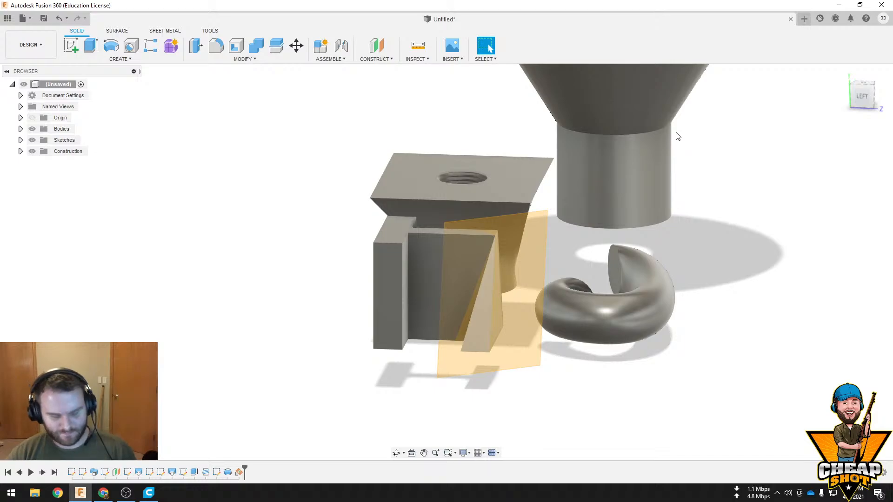
shift+middle_drag(569, 174, 505, 215)
scroll(584, 212, down, 3)
shift+middle_drag(585, 212, 598, 205)
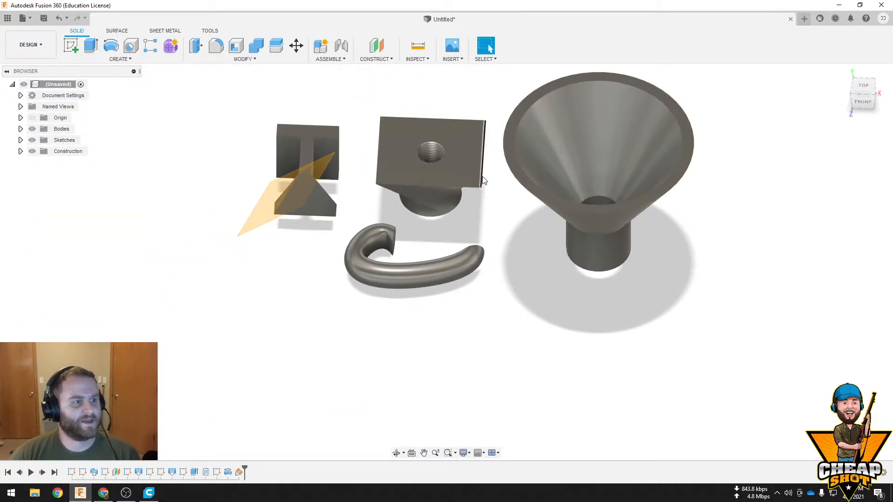
key(ctrl+z)
Try an offset construction plane at 0 mm on the funnel's top rim, and undo it
click(376, 59)
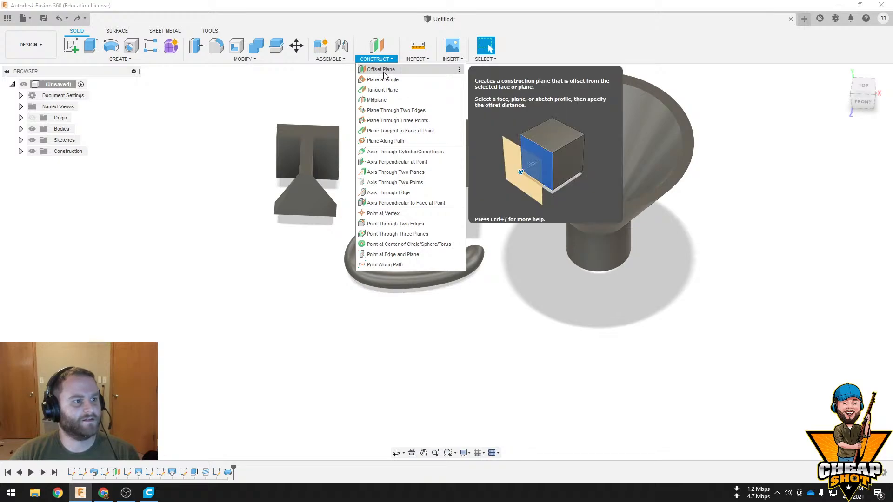
click(383, 70)
shift+middle_drag(661, 186, 601, 109)
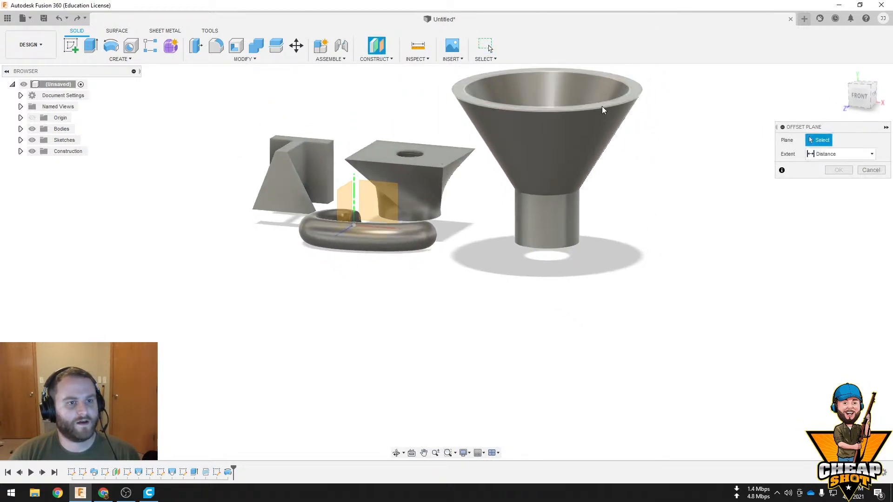
click(604, 105)
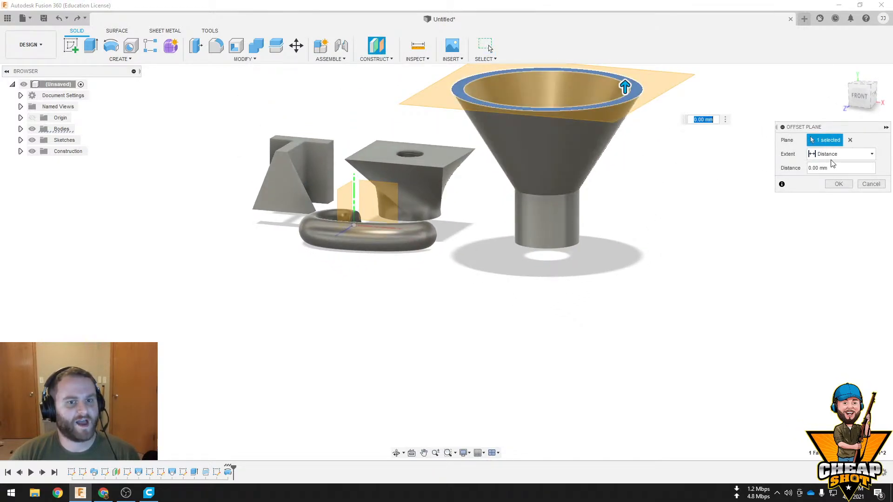
key(Return)
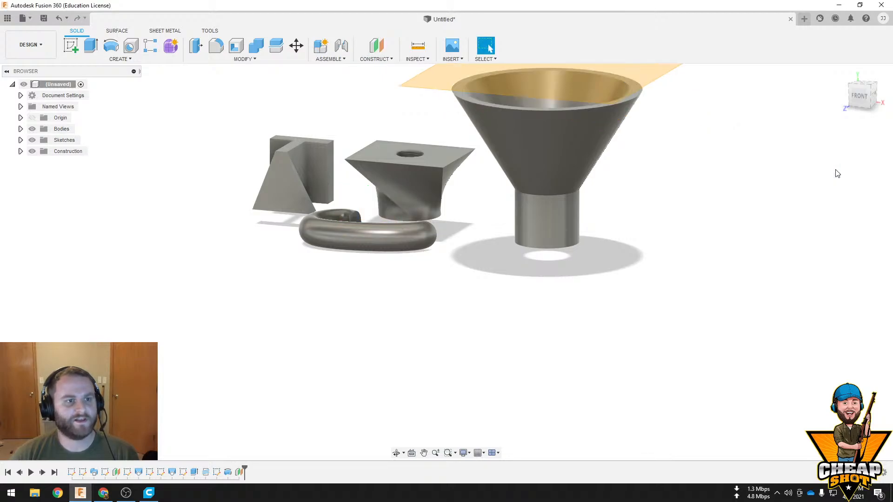
shift+middle_drag(622, 126, 618, 158)
key(ctrl+z)
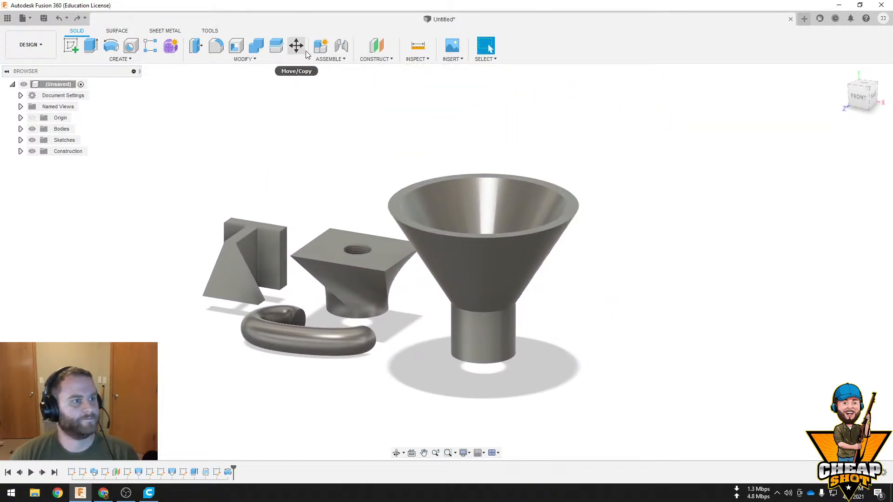
Create a 45-degree plane at angle through the lofted block's top edge that faces the funnel
click(324, 59)
click(376, 59)
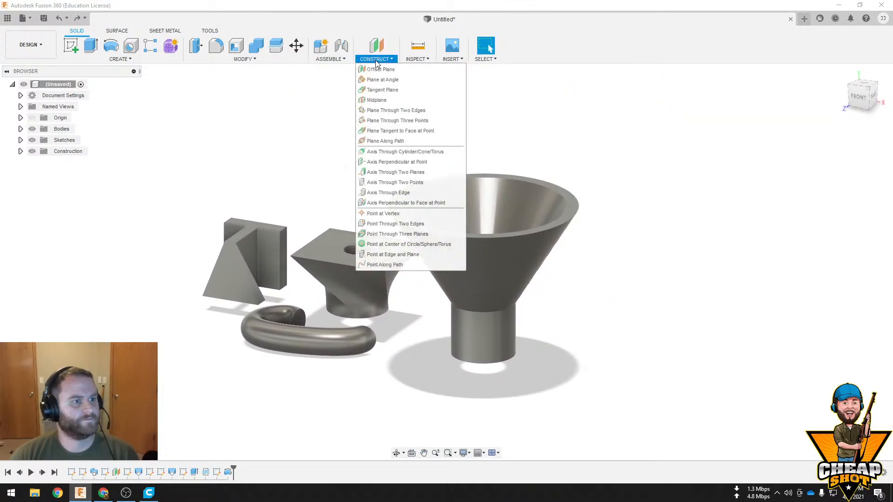
click(395, 79)
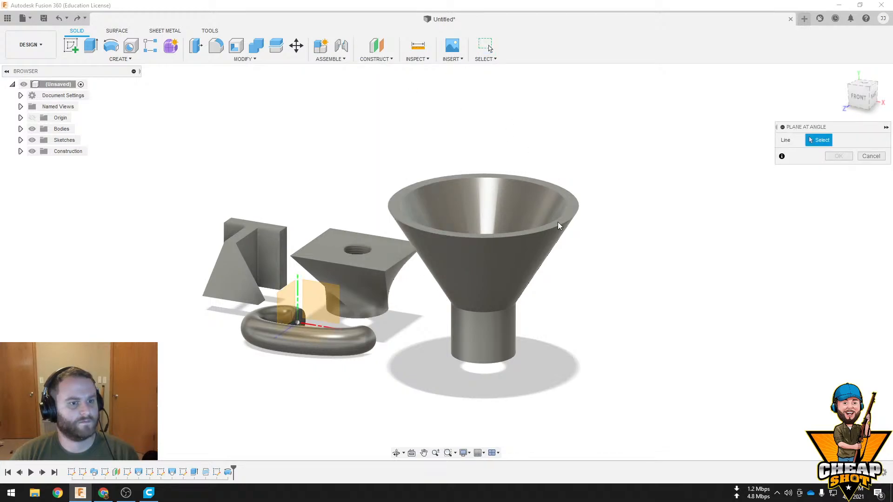
click(383, 270)
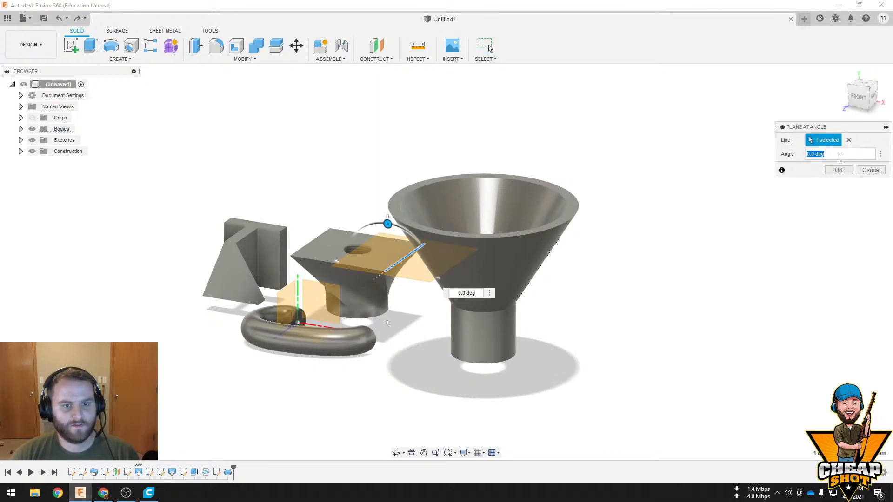
text(45)
key(Return)
middle_drag(409, 341, 382, 328)
click(556, 342)
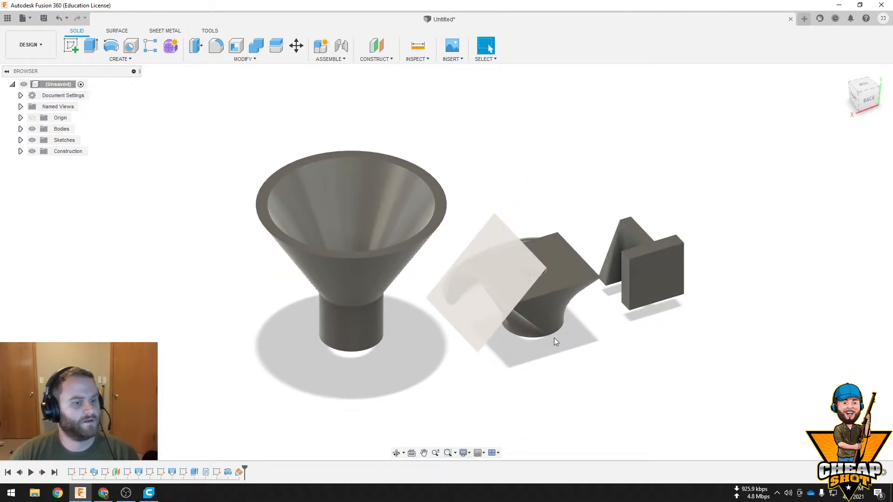
Sketch a small circle on the angled construction plane beside the block's top edge, and finish the sketch
click(495, 270)
click(69, 46)
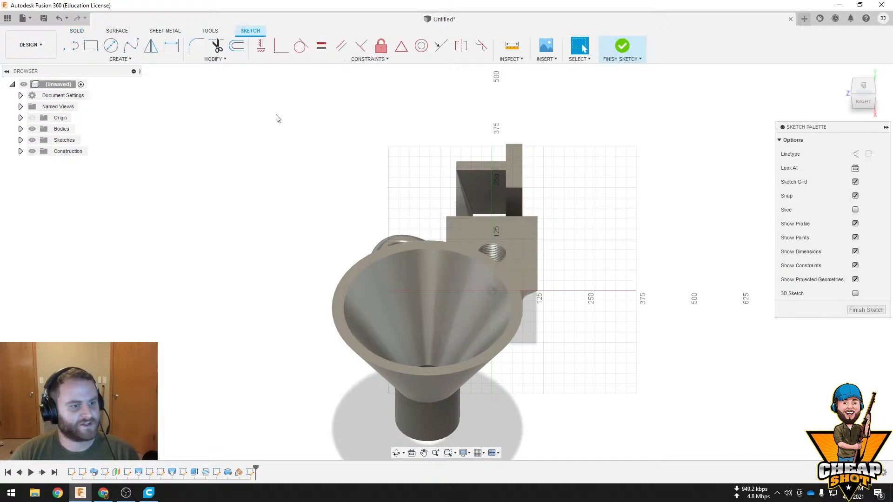
click(110, 46)
click(461, 274)
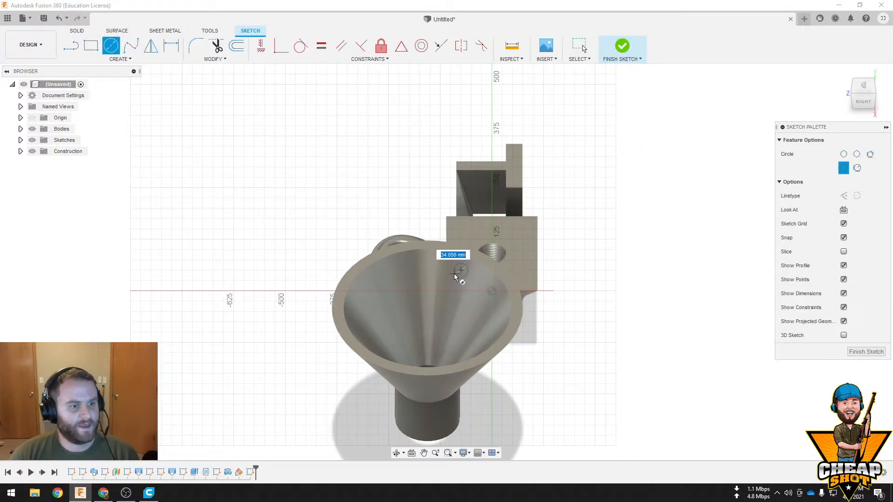
click(454, 273)
key(Escape)
shift+middle_drag(576, 296, 475, 285)
click(628, 45)
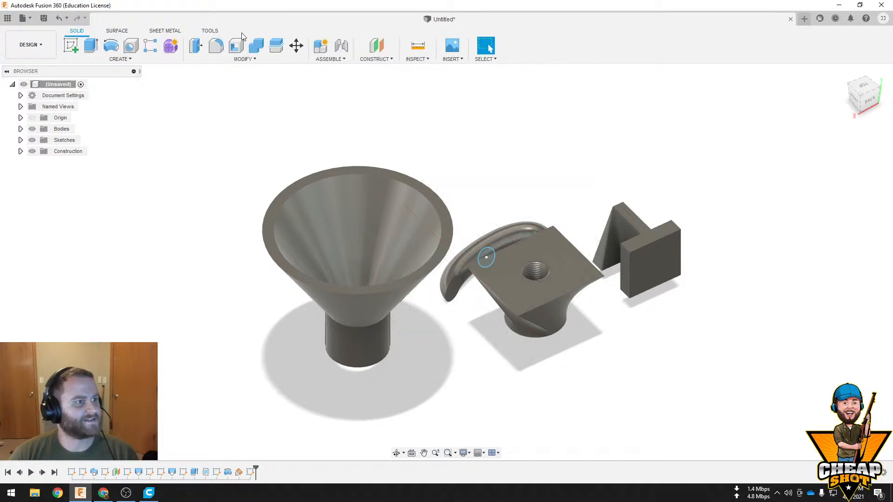
Extrude the circle 1050 mm towards the funnel as a cut through its wall
click(92, 47)
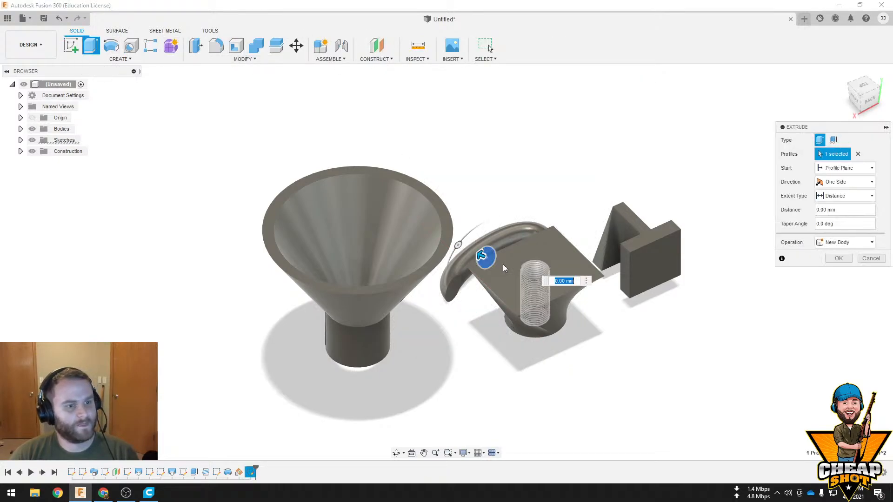
drag(486, 257, 188, 206)
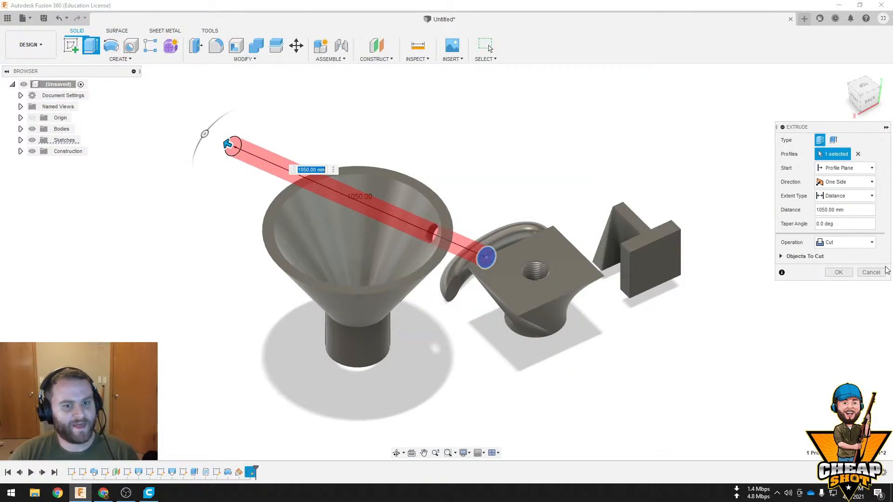
click(838, 272)
shift+middle_drag(789, 287, 653, 292)
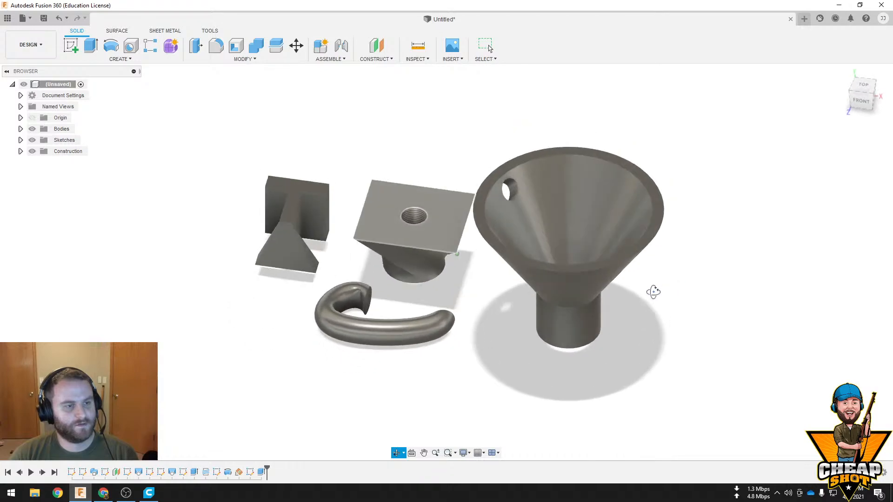
Edit the circle's extruded cut so its direction is Symmetric
right_click(264, 472)
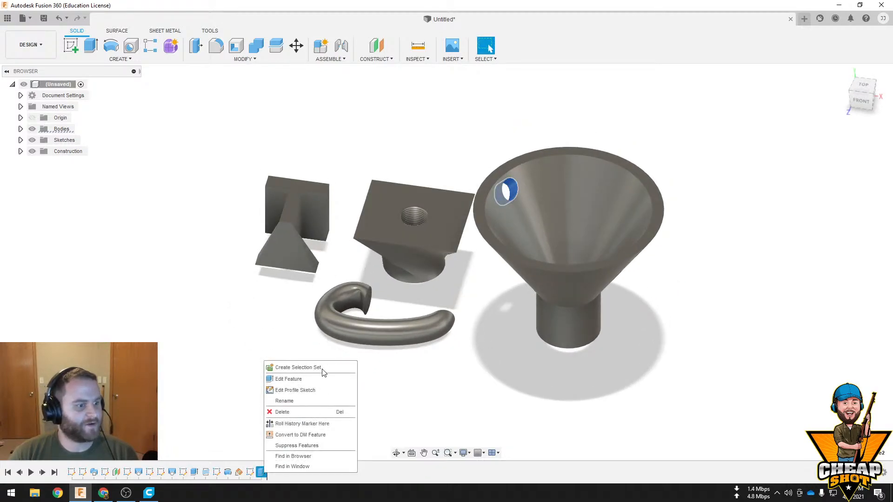
click(316, 389)
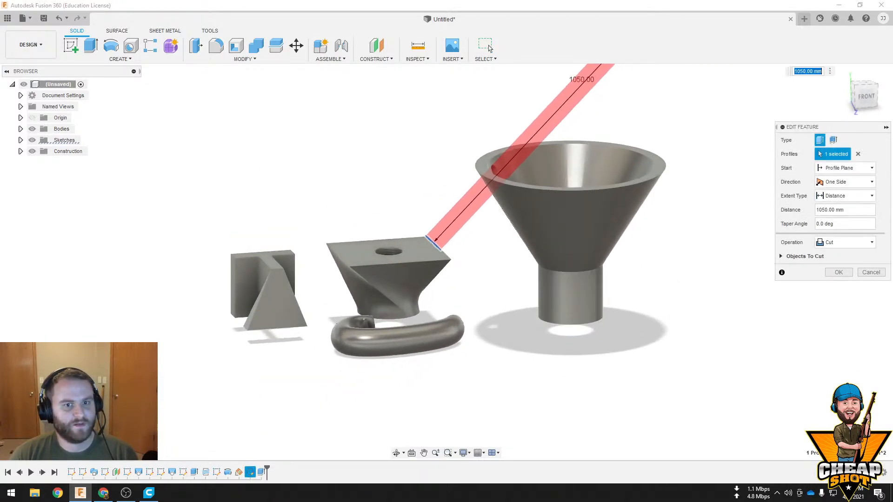
click(847, 182)
click(837, 204)
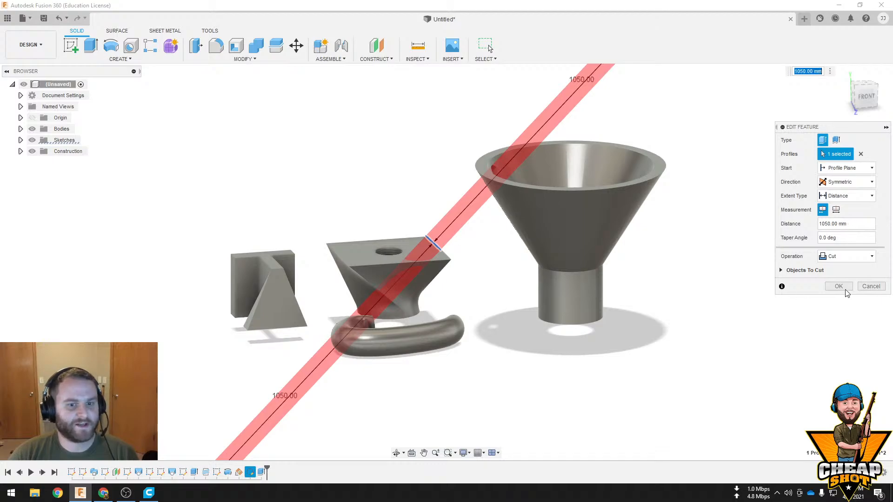
click(841, 453)
drag(575, 316, 396, 337)
shift+middle_drag(396, 337, 377, 426)
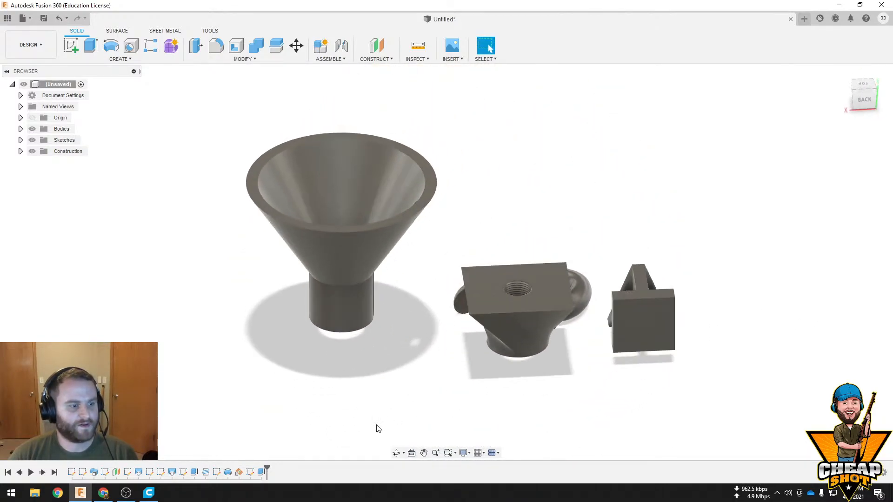
Edit the symmetric cut to the Thin Extrude type and inspect the hole in the funnel
right_click(261, 472)
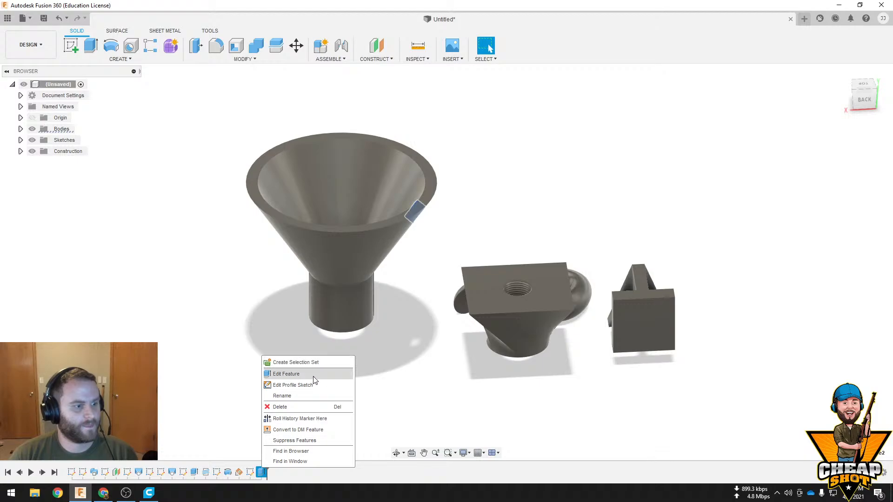
click(308, 371)
shift+middle_drag(679, 297, 744, 302)
click(858, 259)
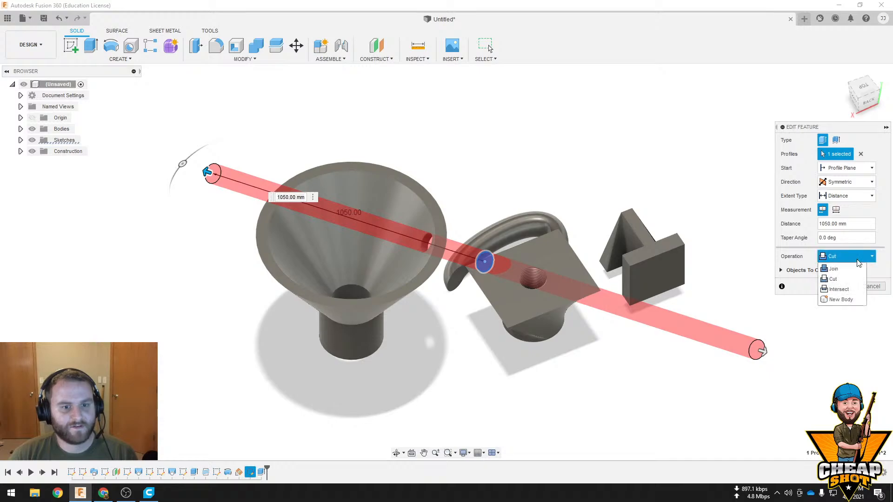
click(836, 279)
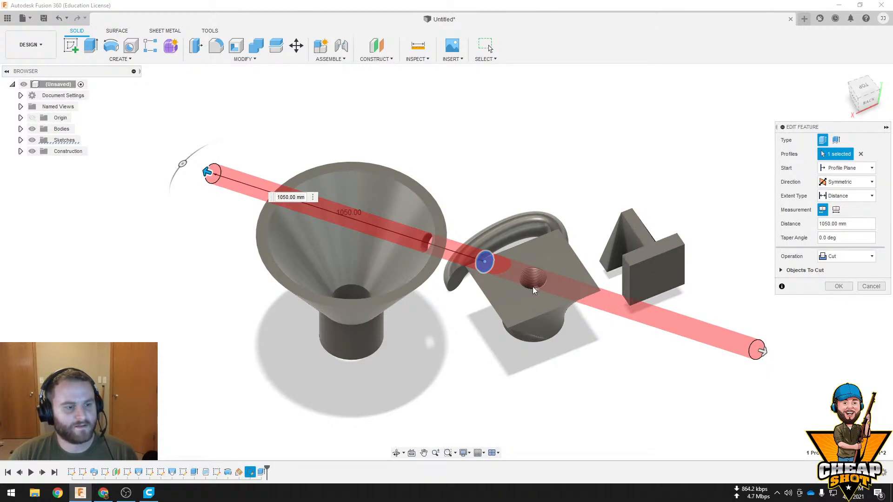
middle_drag(531, 286, 482, 266)
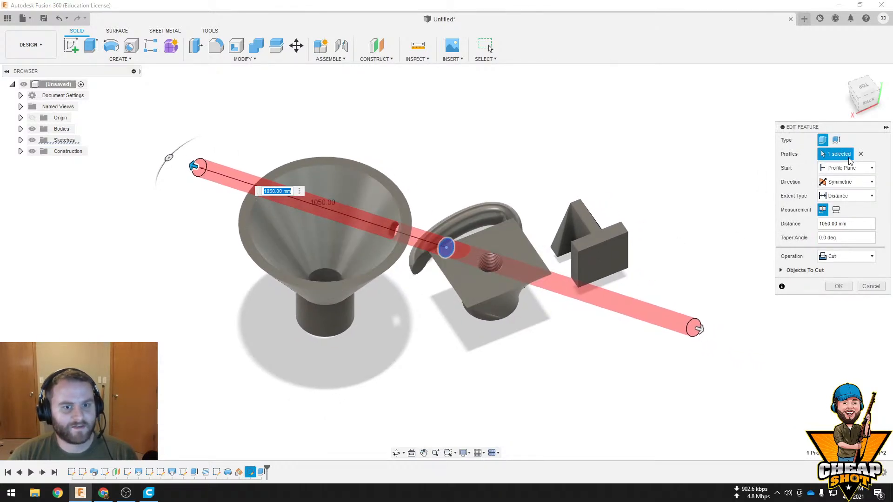
click(838, 140)
mouse_move(687, 243)
shift+middle_down()
mouse_move(687, 257)
mouse_move(699, 253)
shift+middle_up()
click(837, 314)
shift+middle_drag(639, 284, 663, 262)
scroll(479, 224, up, 10)
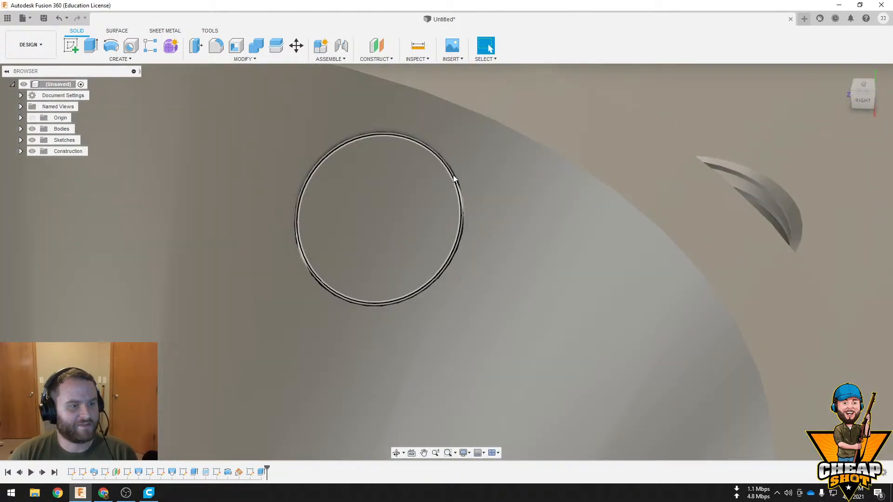
Undo the change of the cut to a thin extrusion
shift+middle_drag(454, 178, 531, 255)
key(ctrl+z)
scroll(574, 248, down, 4)
scroll(570, 272, down, 6)
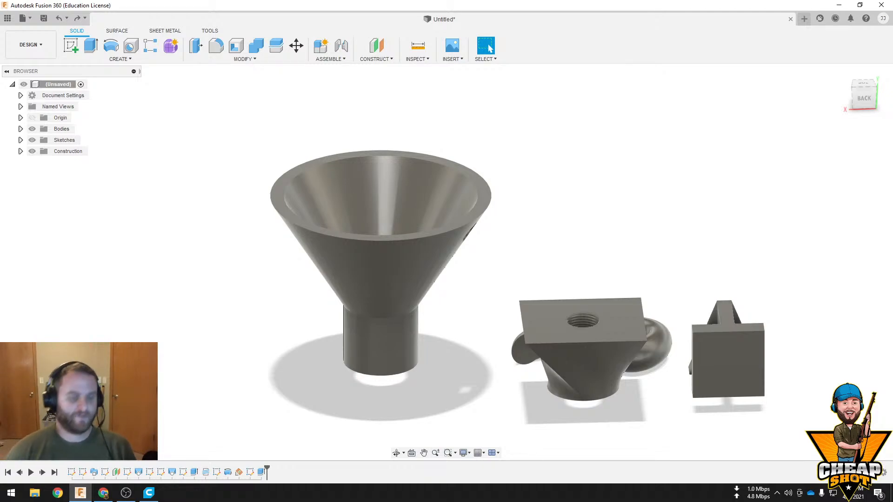
Sketch a circle about 150 mm in diameter on the horizontal origin plane, in front of the curved pipe
shift+middle_drag(670, 197, 705, 230)
middle_drag(705, 229, 497, 154)
shift+middle_drag(623, 225, 602, 238)
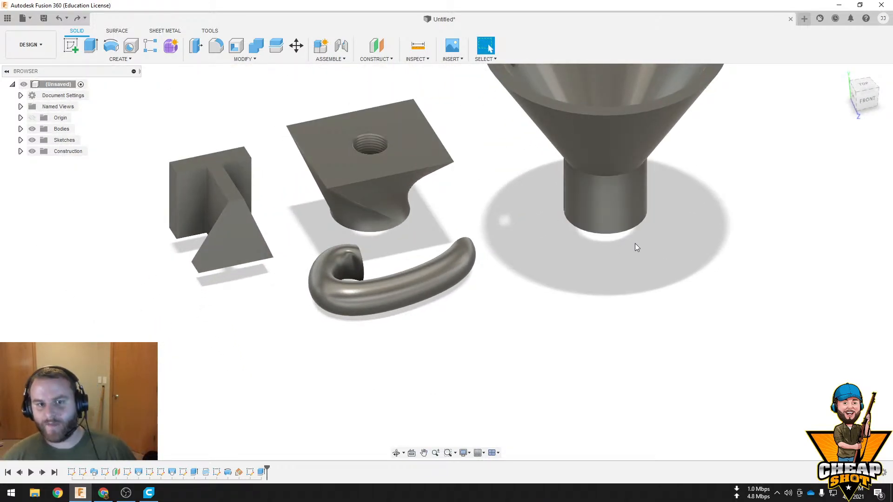
click(70, 47)
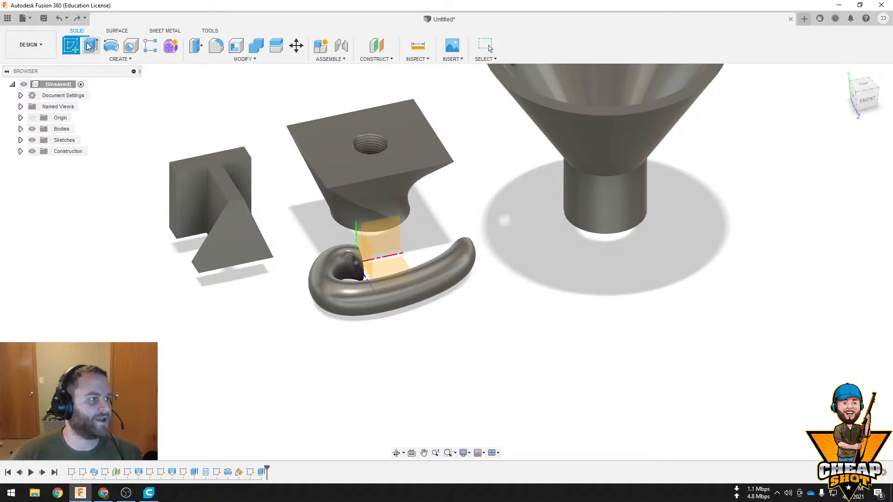
click(379, 271)
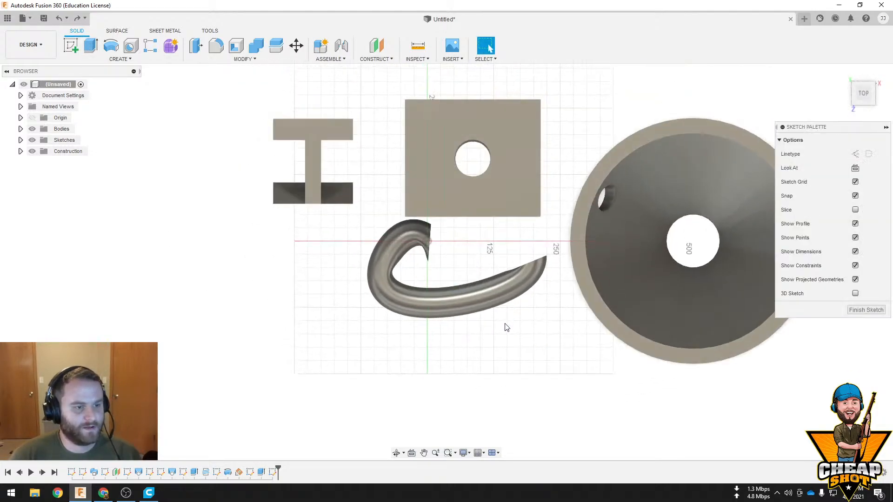
click(110, 45)
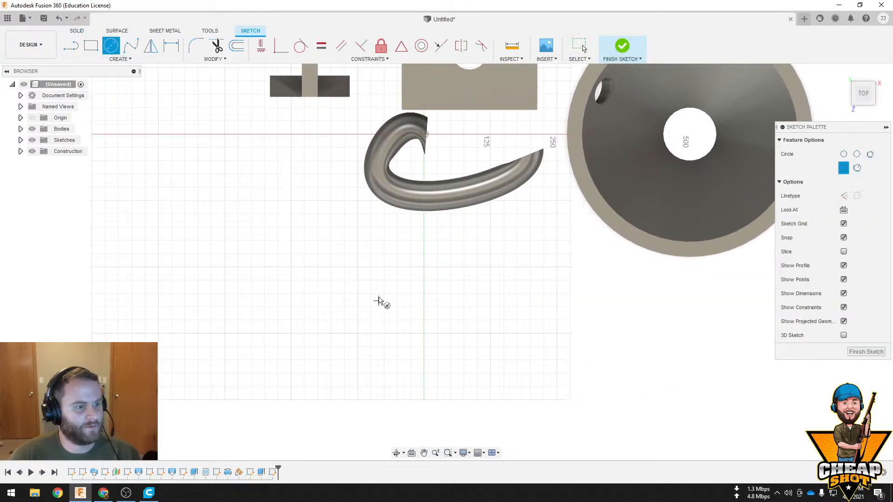
click(378, 297)
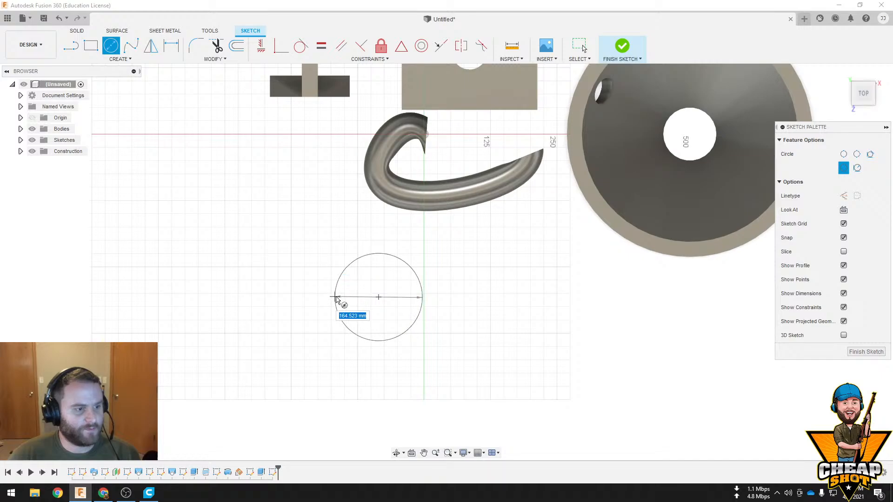
click(338, 297)
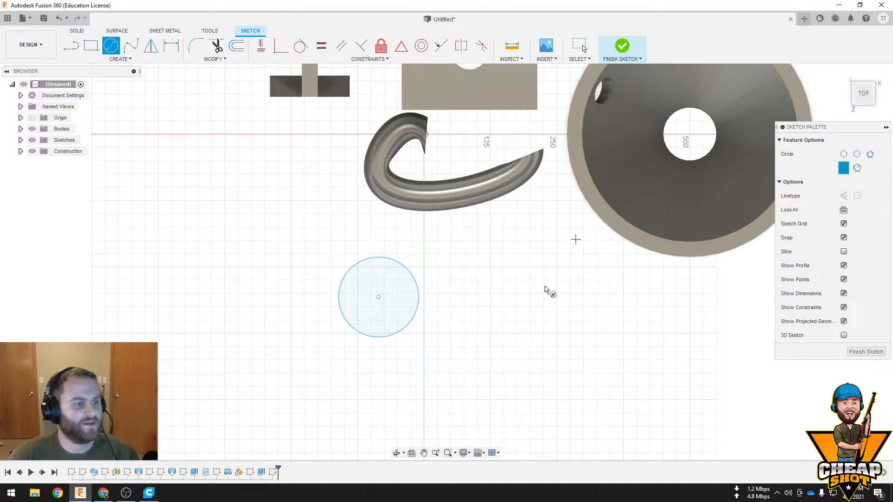
click(621, 48)
Extrude the circle 100 mm upward as a new body
click(399, 353)
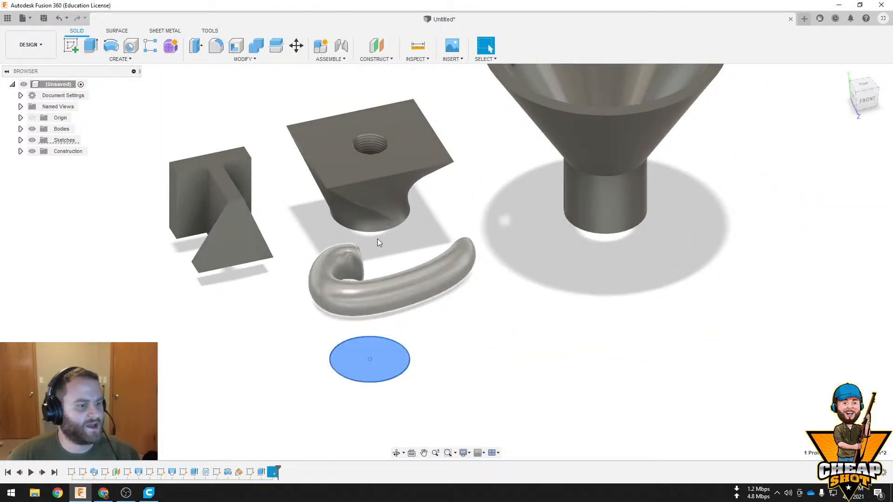
click(93, 45)
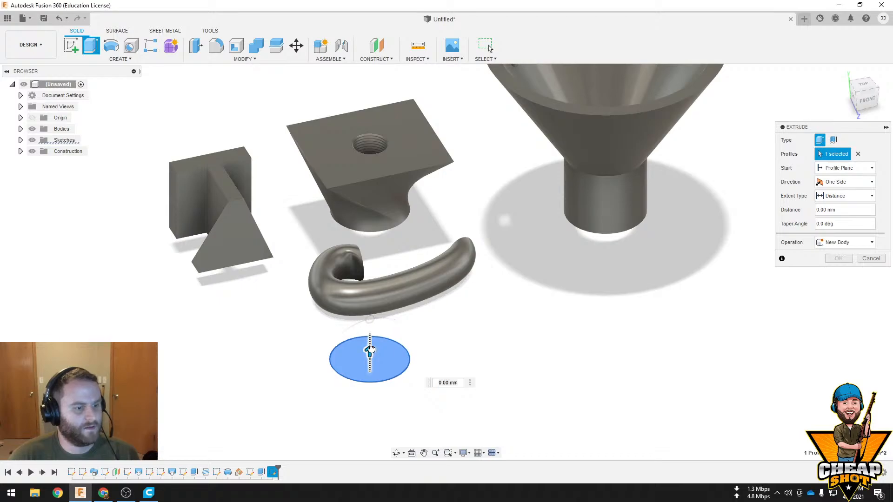
drag(371, 325, 371, 304)
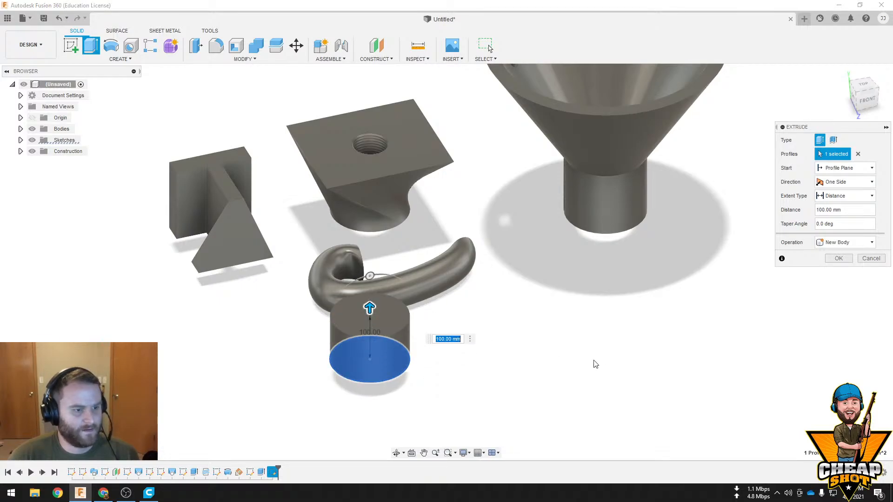
key(Return)
Sketch a larger circle on the new cylinder's top face, concentric with the cylinder
click(380, 317)
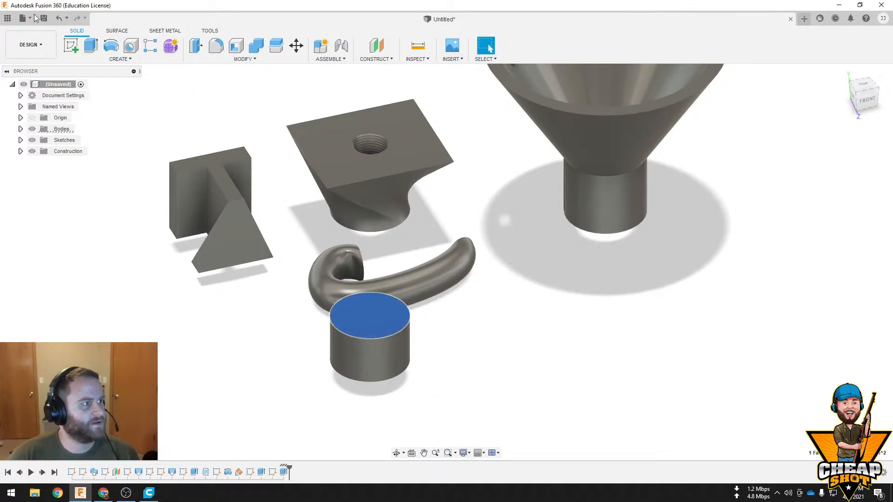
click(70, 47)
key(c)
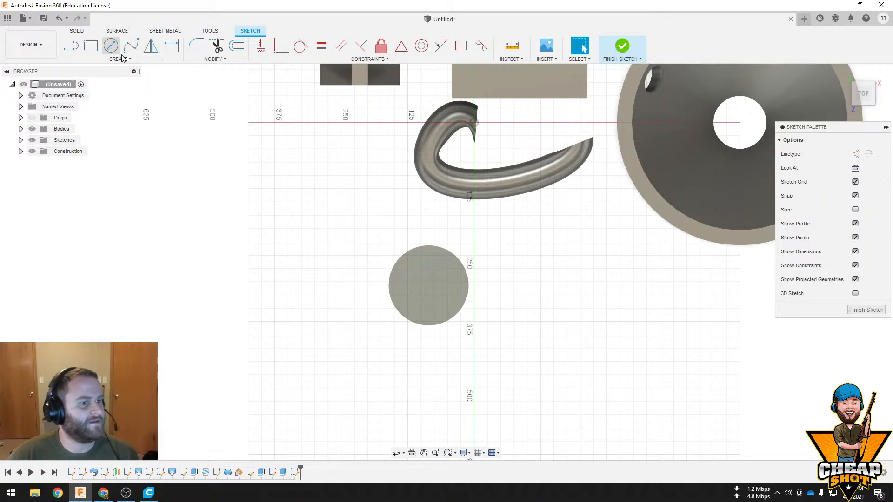
click(428, 285)
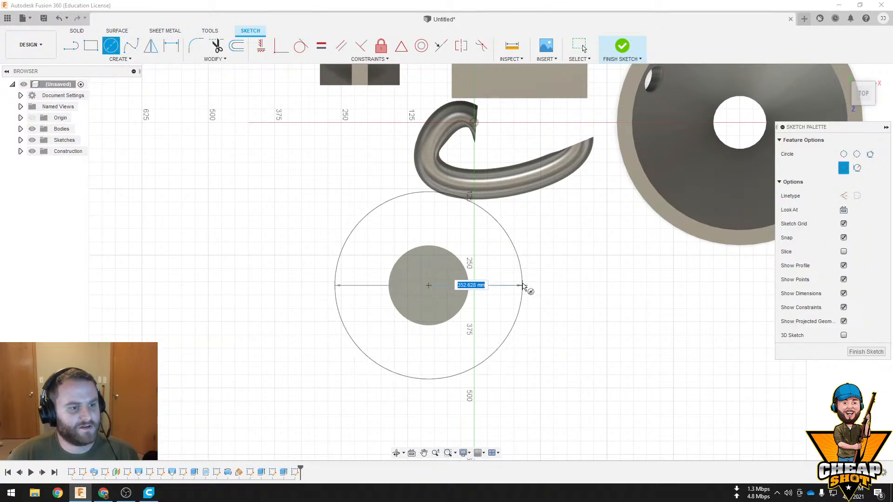
click(508, 287)
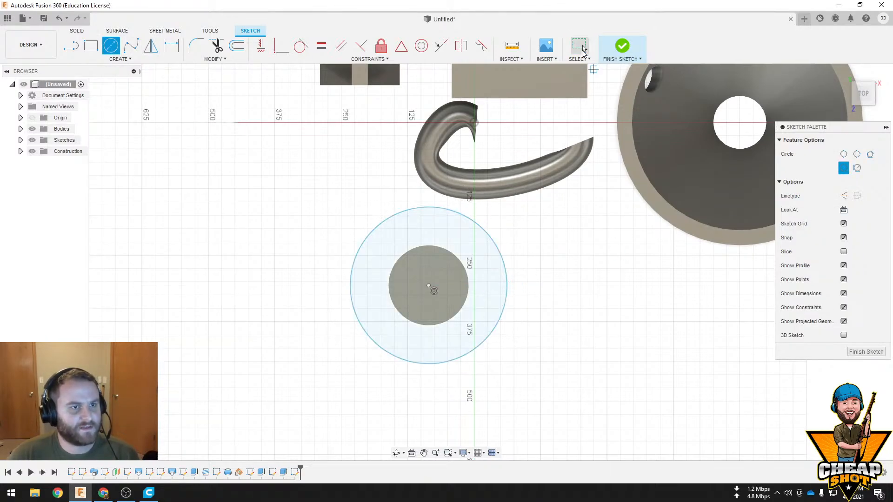
click(621, 46)
Extrude both profiles of the larger circle upward into a thin disc on top of the cylinder
click(372, 299)
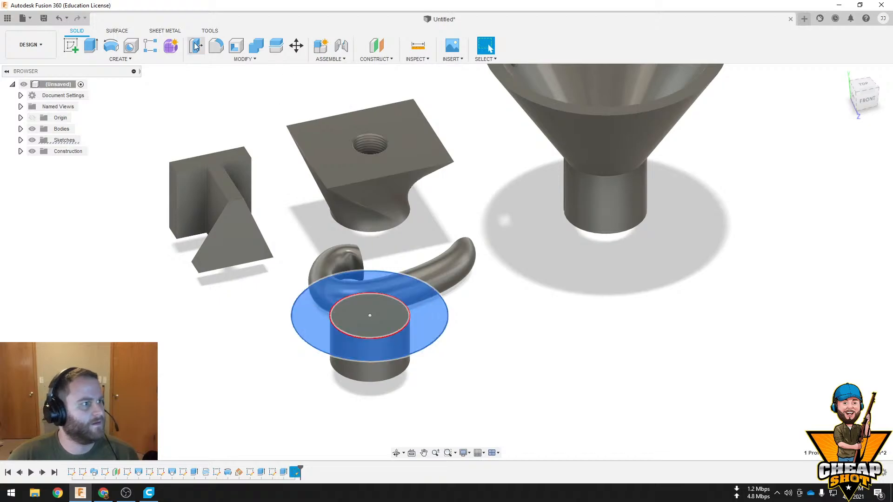
click(91, 45)
double_click(846, 211)
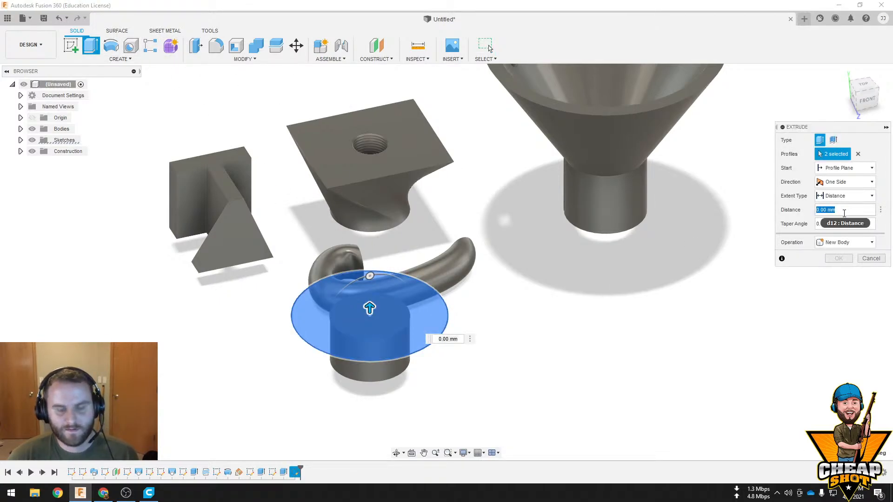
text(10)
key(Return)
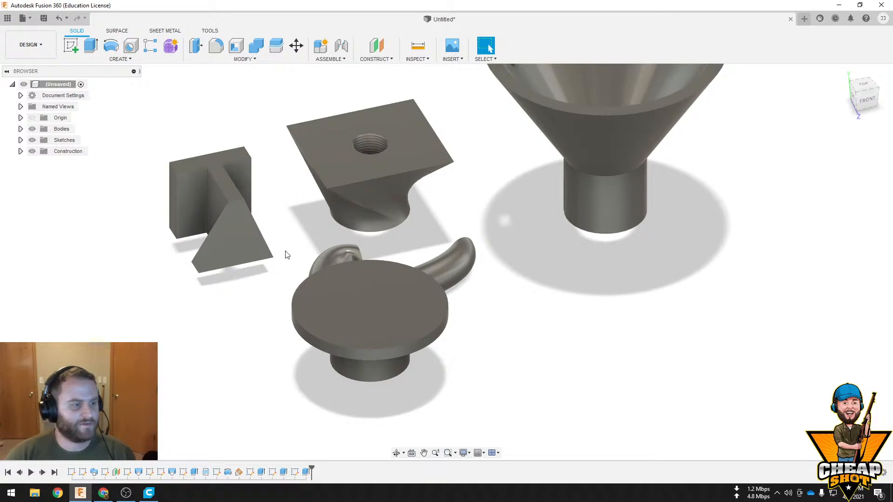
Edit the disc's extrusion to roughly double its thickness
right_click(306, 472)
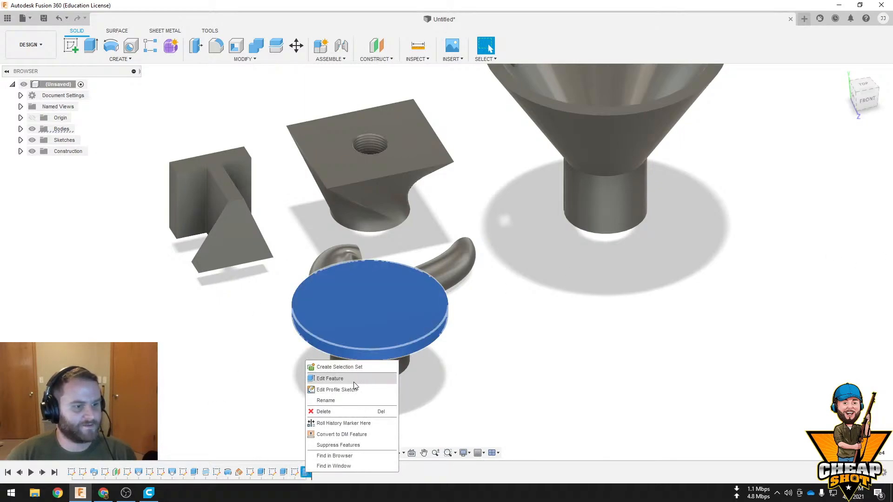
click(354, 385)
key(Escape)
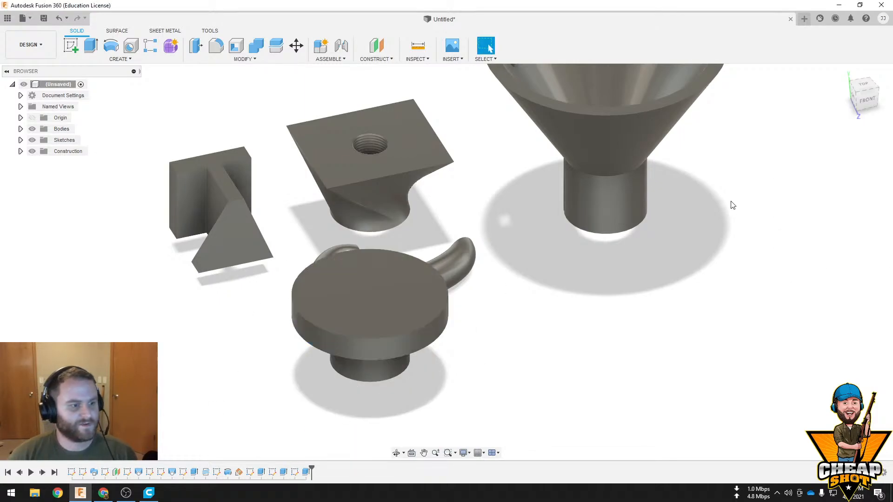
Start a Thread feature on the side face of the narrow cylinder under the disc
middle_drag(659, 273, 568, 268)
scroll(445, 295, up, 5)
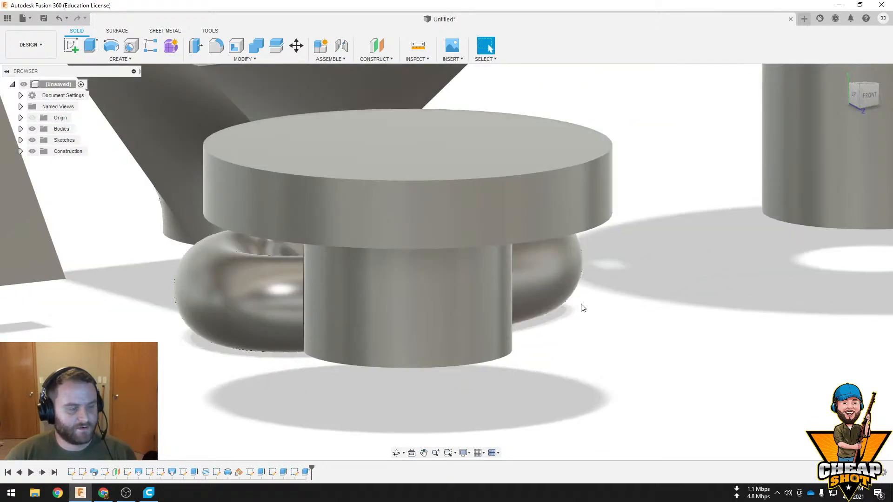
shift+middle_drag(582, 308, 448, 283)
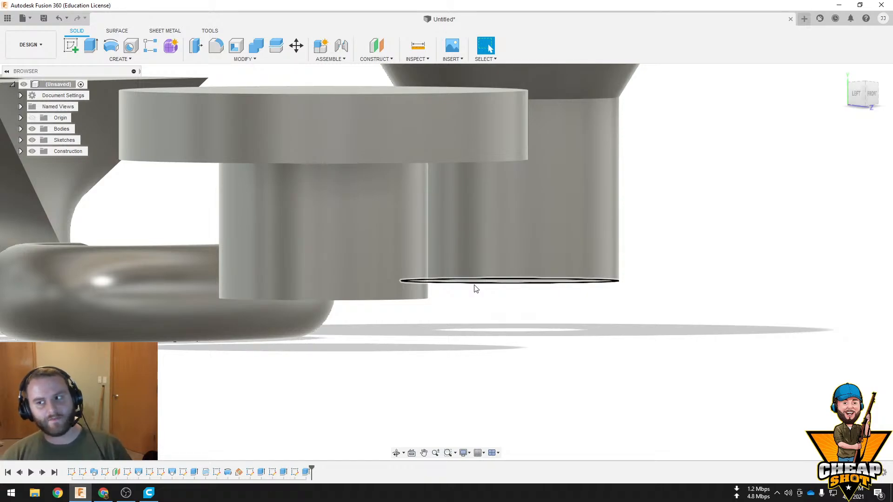
click(120, 59)
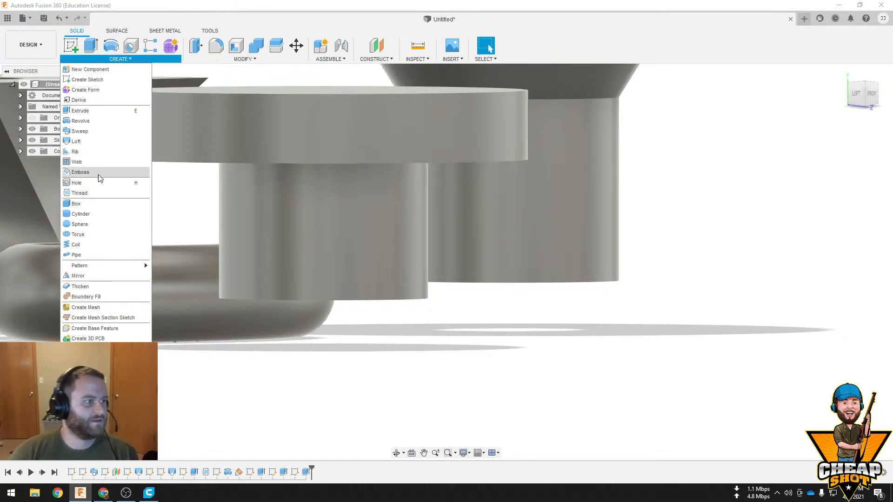
click(100, 193)
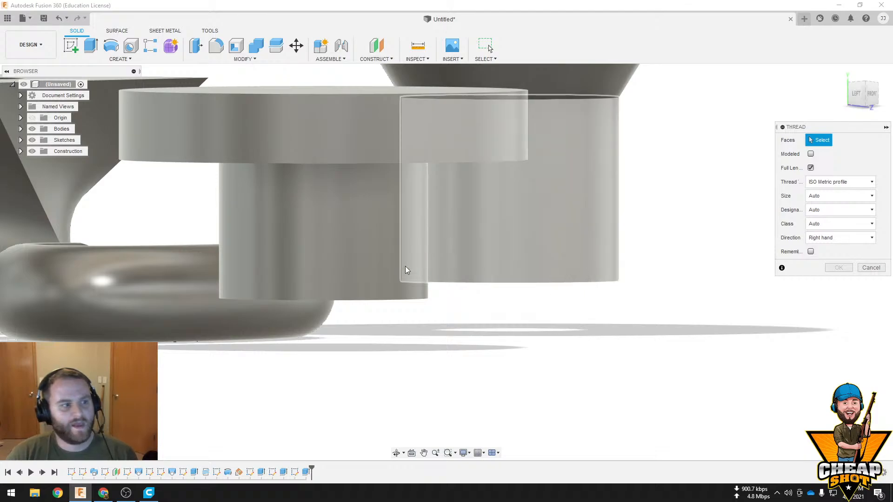
click(324, 225)
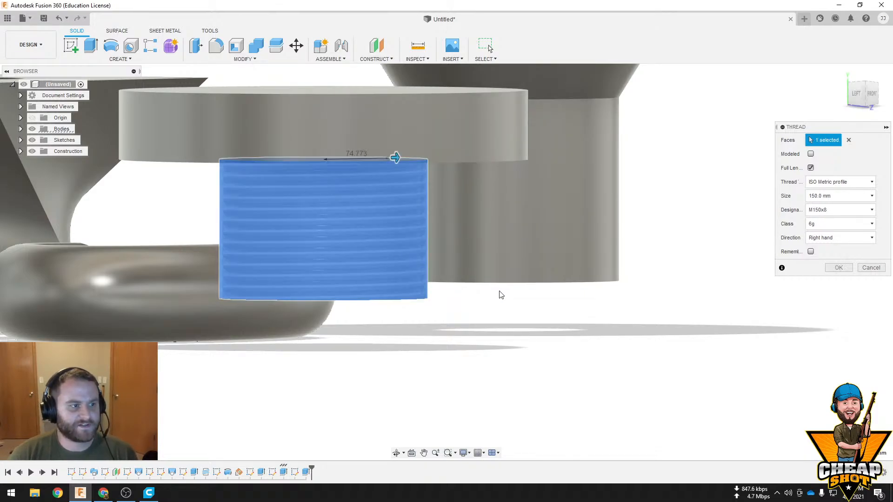
Examine the thread preview on the cylinder from below and review the available thread types
middle_drag(501, 280, 533, 328)
shift+middle_drag(463, 263, 493, 500)
mouse_move(497, 119)
mouse_down()
mouse_move(426, 127)
mouse_move(511, 120)
mouse_move(475, 122)
mouse_move(493, 123)
mouse_up()
scroll(653, 185, down, 3)
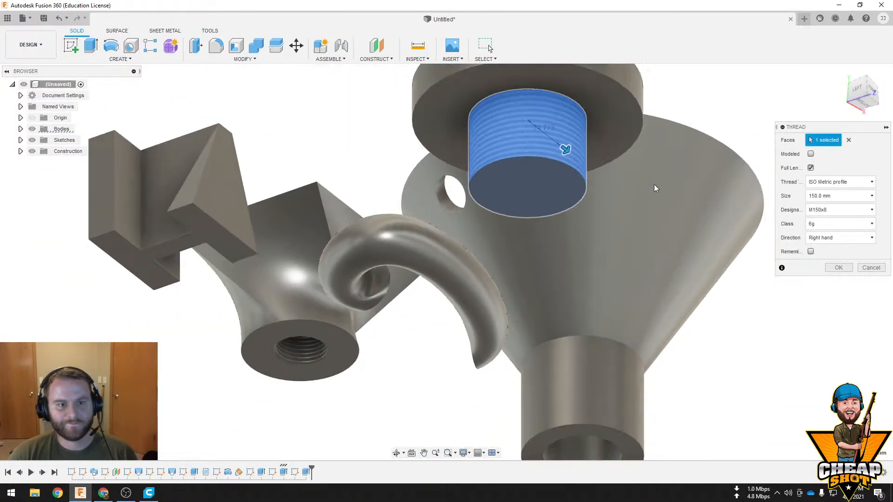
click(857, 182)
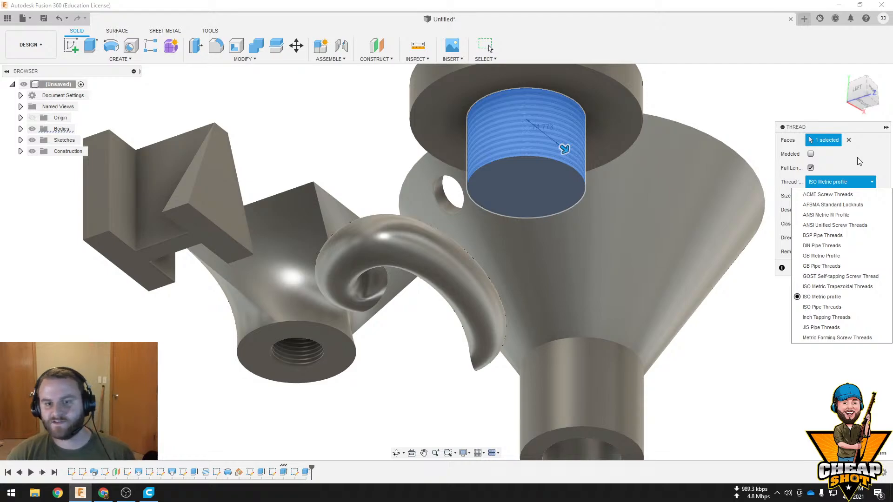
click(859, 161)
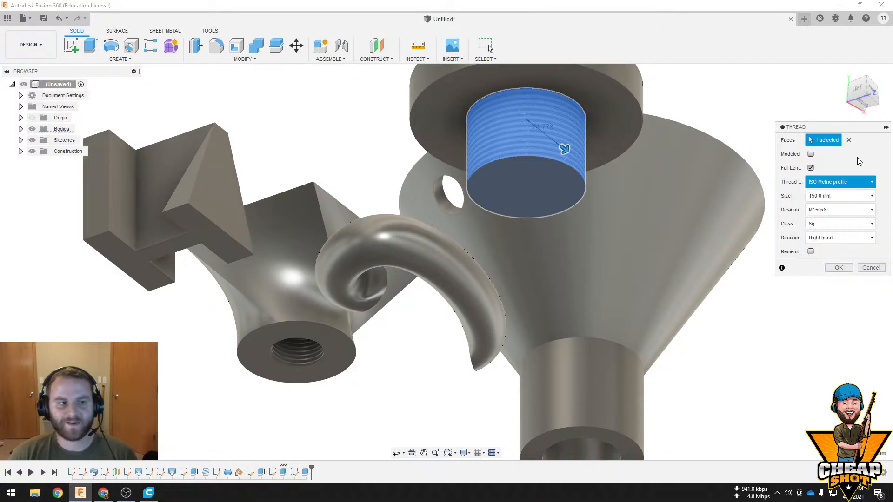
shift+middle_drag(633, 213, 604, 230)
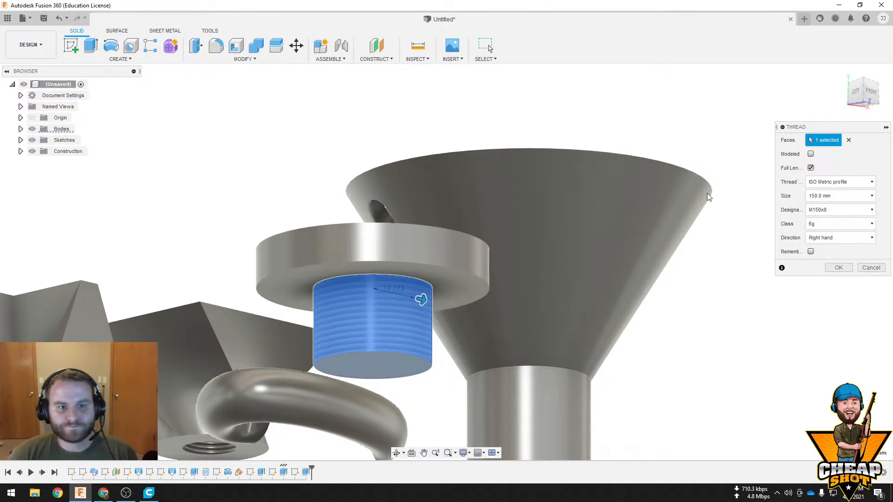
Try a partial thread with a 30 mm offset and 40 mm length before restoring full length
click(811, 168)
drag(373, 299, 414, 369)
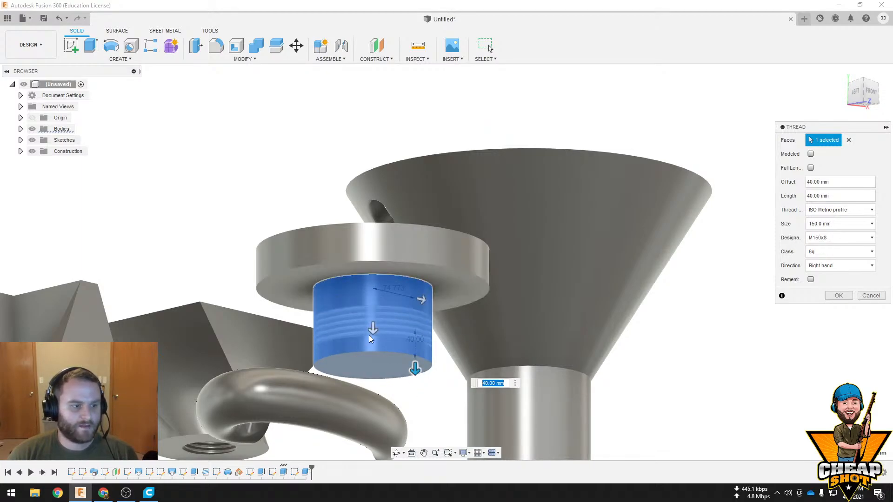
drag(370, 338, 374, 320)
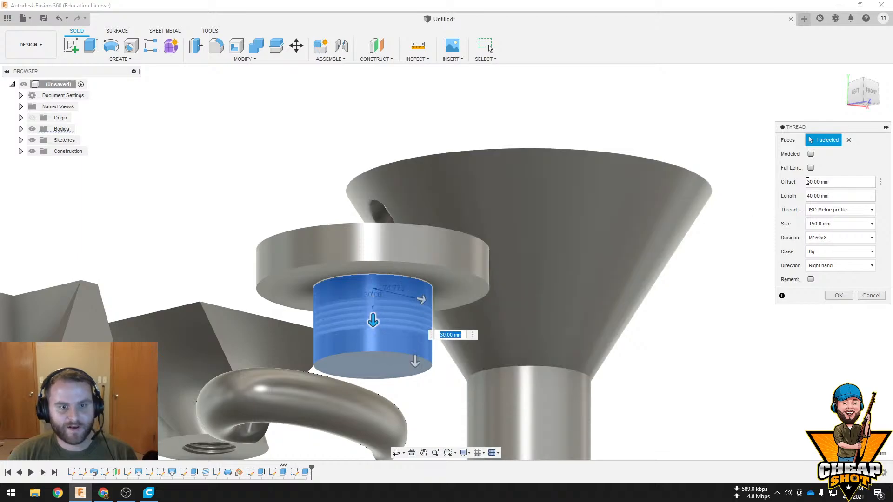
click(810, 167)
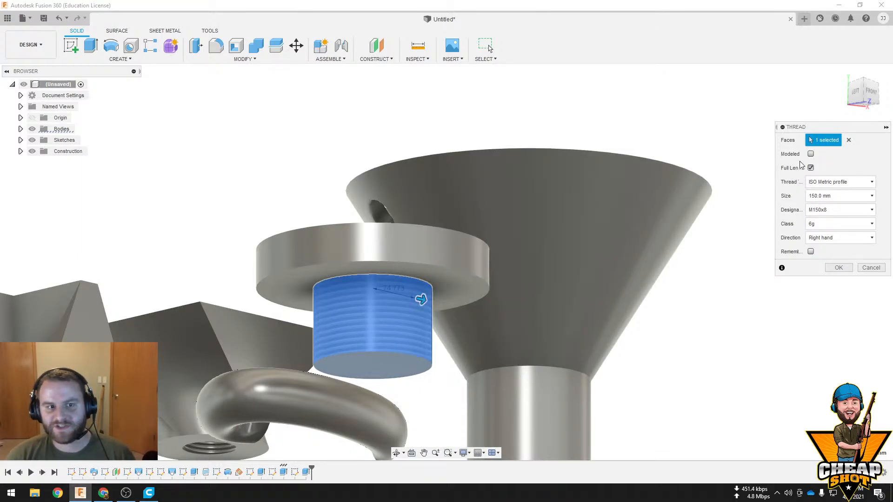
Create the full-length thread on the cylinder as modeled geometry using the ACME Screw Threads type
click(811, 154)
click(810, 155)
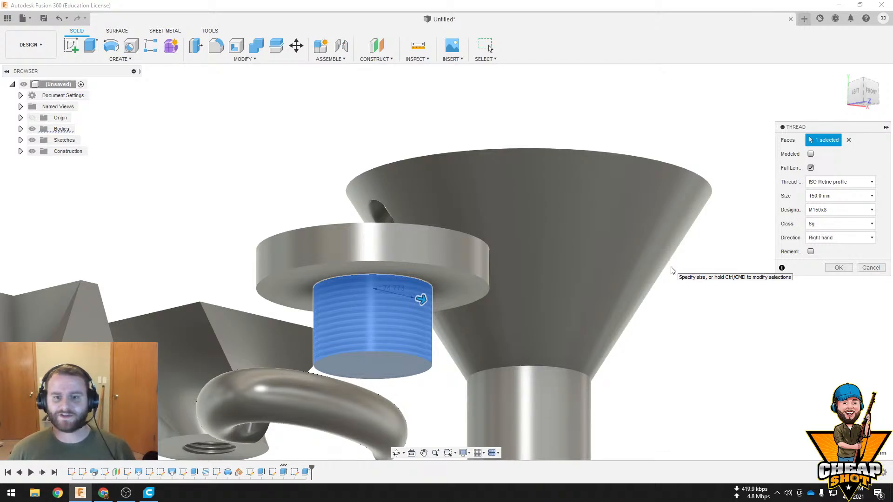
click(810, 154)
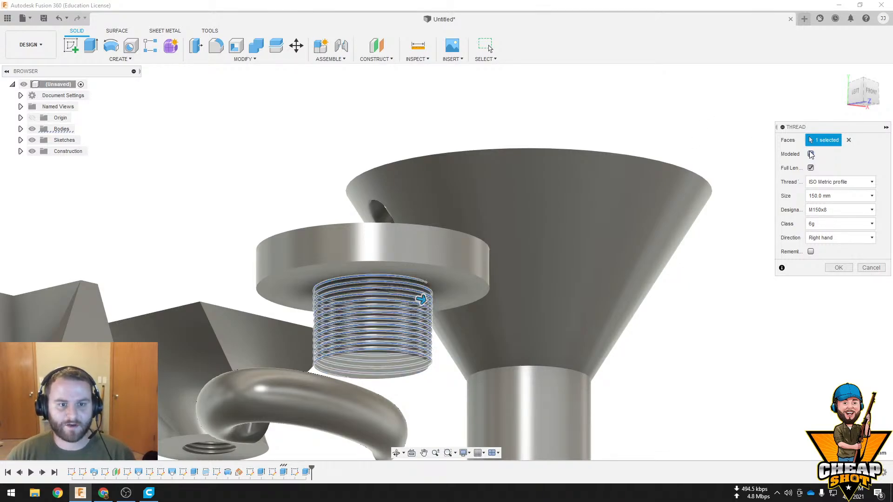
click(858, 182)
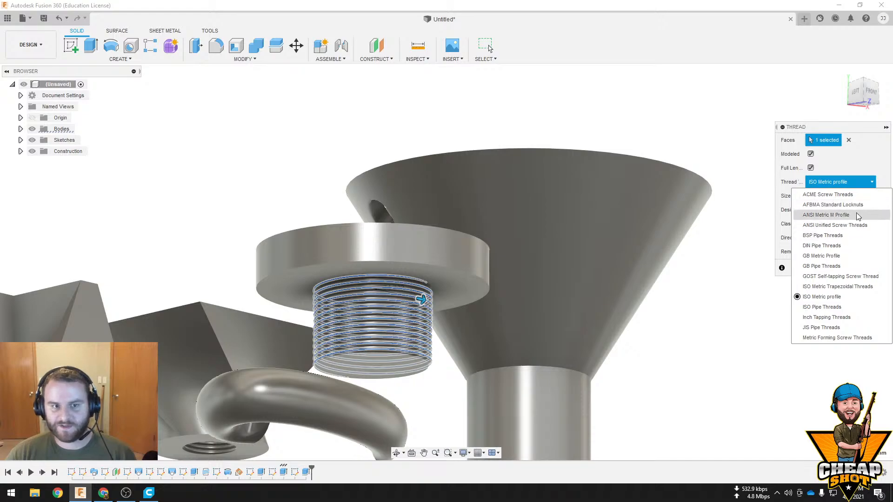
click(858, 194)
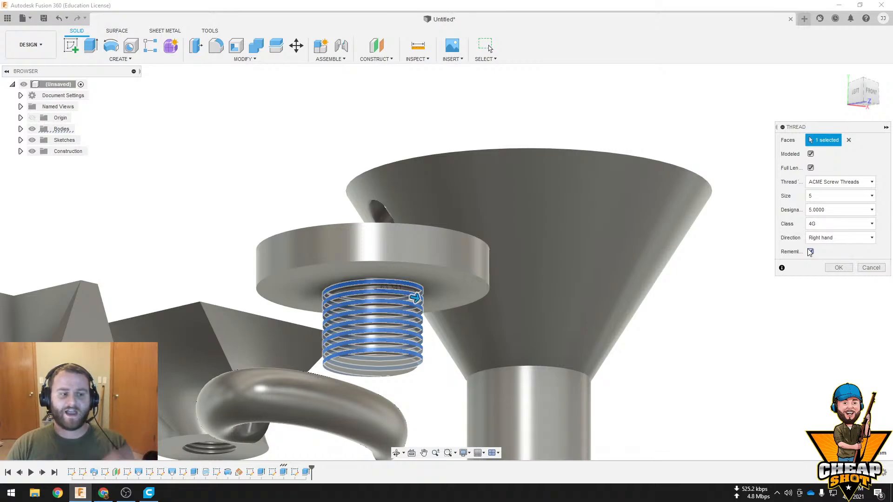
click(838, 268)
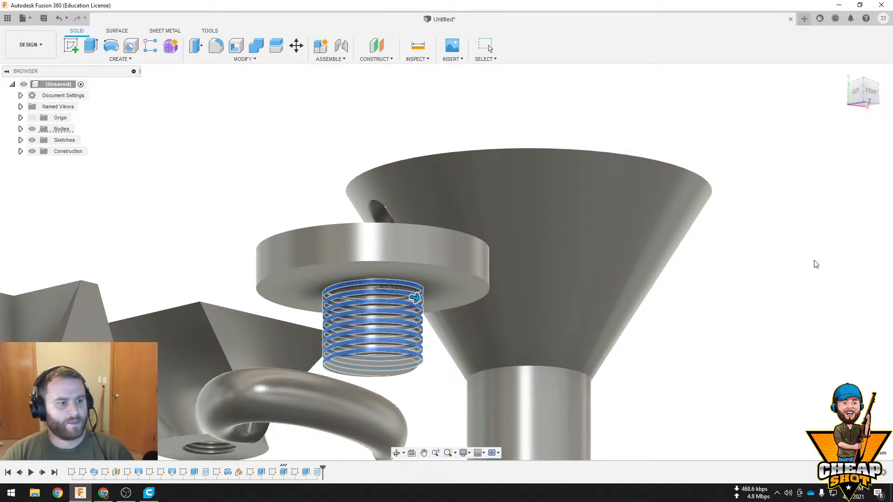
Start a new sketch on the flat top face of the disc above the threaded cylinder
scroll(465, 398, down, 3)
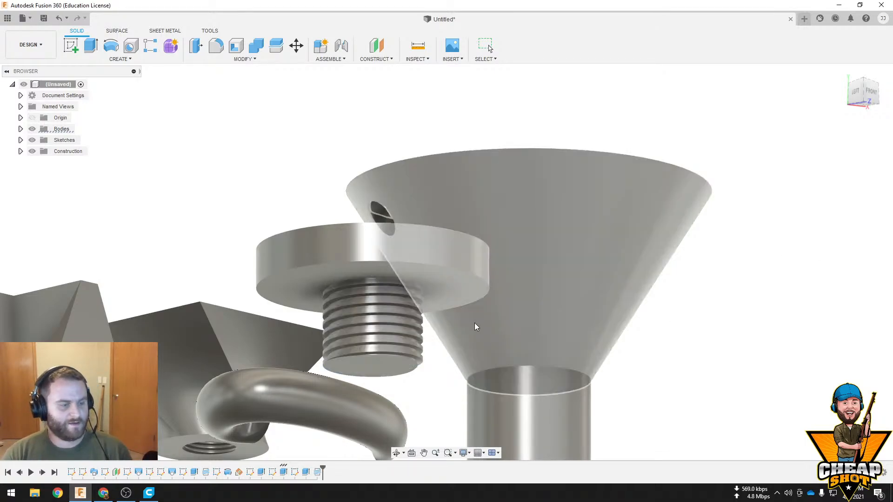
shift+middle_drag(478, 322, 542, 300)
scroll(491, 265, down, 4)
scroll(532, 296, up, 5)
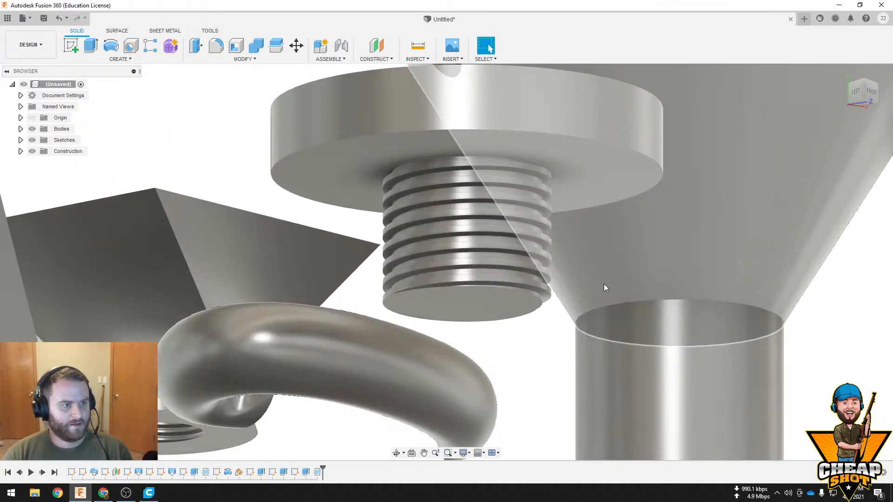
shift+middle_drag(604, 285, 406, 252)
scroll(428, 341, down, 6)
click(370, 289)
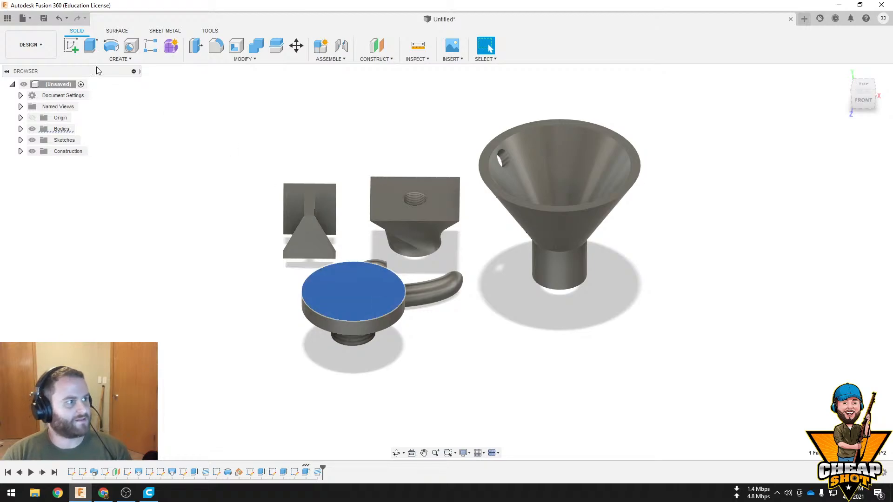
click(71, 46)
scroll(433, 266, up, 2)
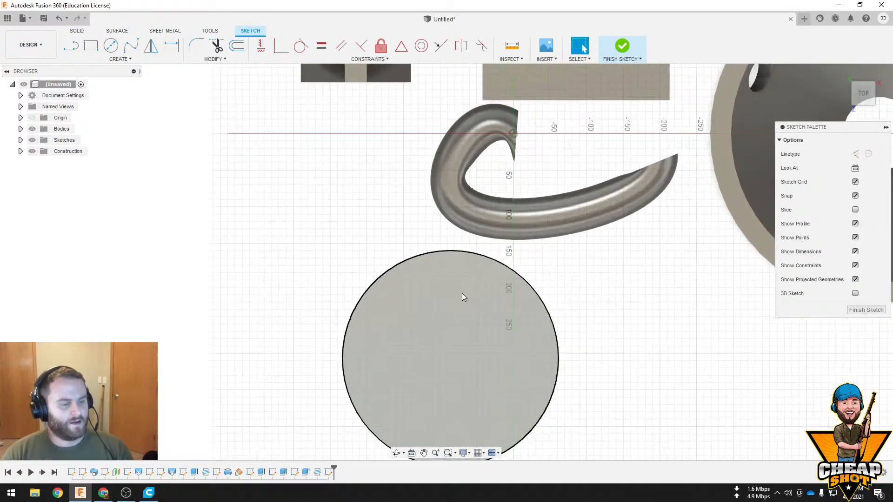
mouse_move(462, 294)
shift+middle_down()
mouse_move(452, 283)
mouse_move(537, 293)
mouse_move(518, 247)
mouse_move(519, 257)
shift+middle_up()
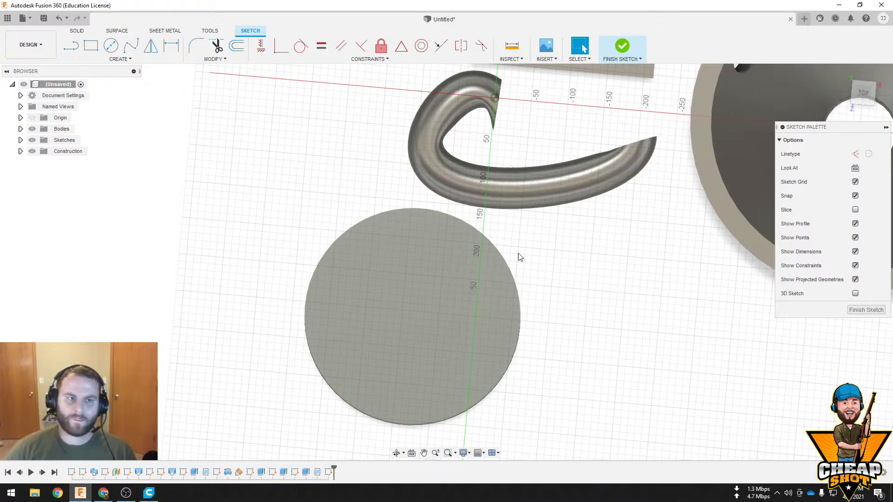
click(867, 89)
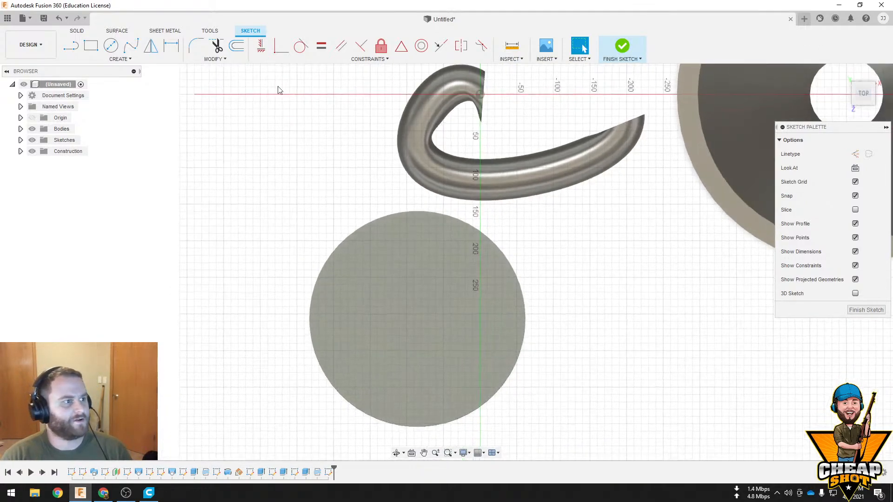
Sketch a small circle overlapping the disc's edge, centred just outside the rim, and finish the sketch
click(110, 45)
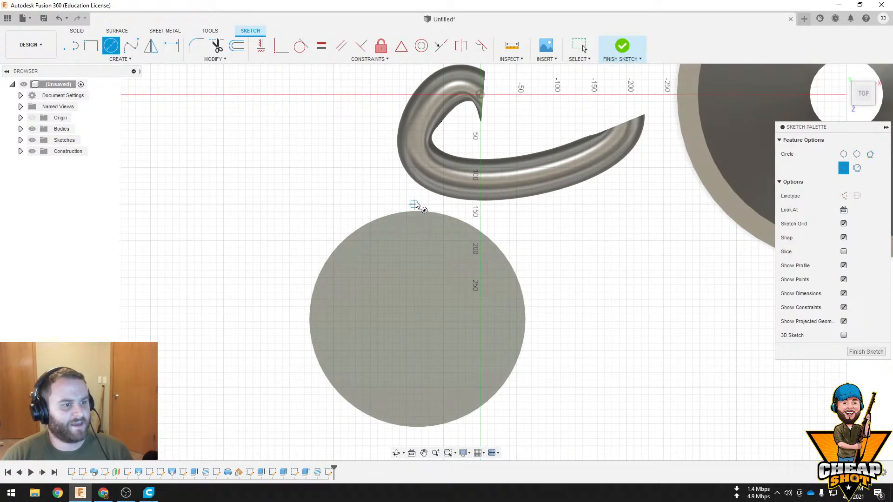
click(413, 205)
click(420, 230)
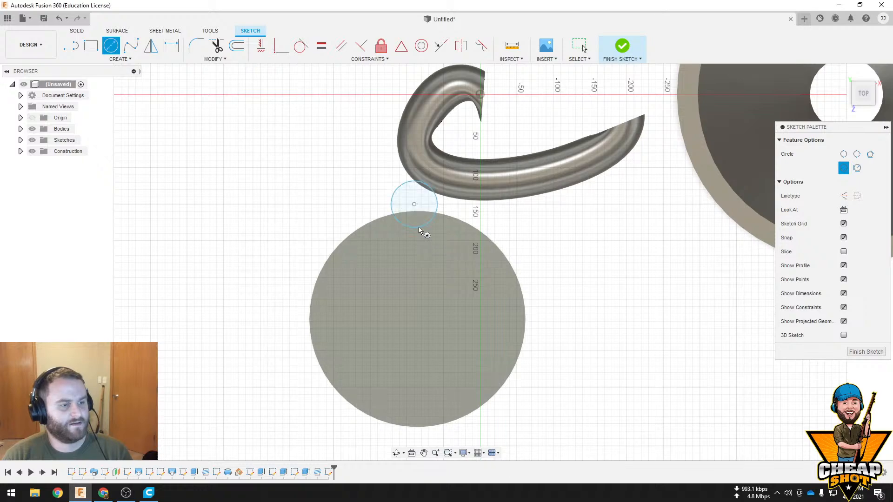
key(Escape)
click(625, 52)
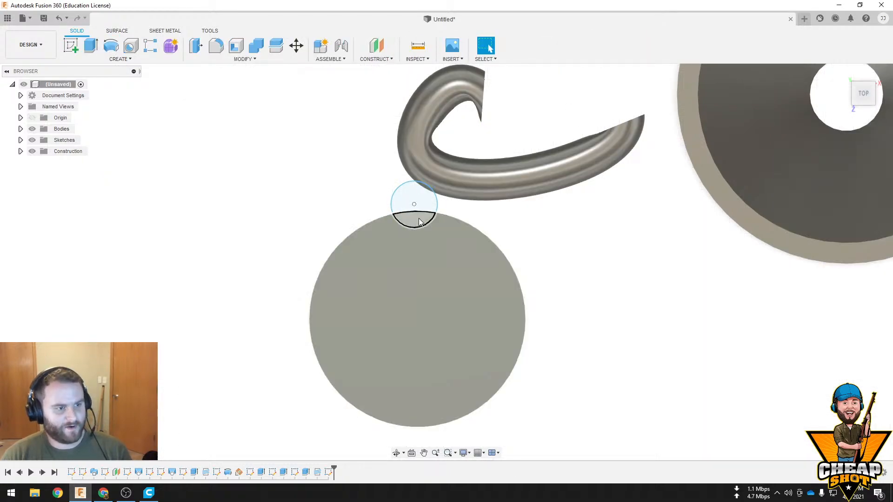
Extrude the part of the circle inside the disc by -50 mm as a cut to notch the rim
mouse_move(454, 284)
shift+middle_down()
mouse_move(466, 268)
mouse_move(530, 244)
shift+middle_up()
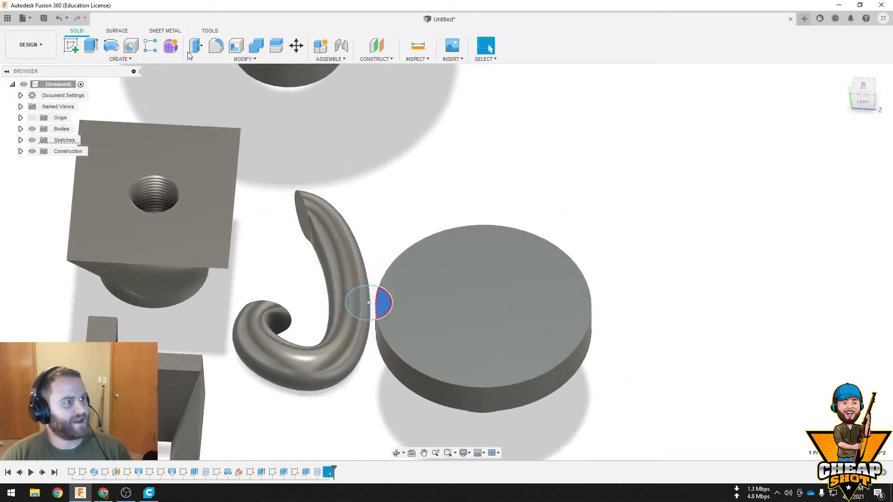
click(91, 51)
shift+middle_drag(376, 205, 410, 174)
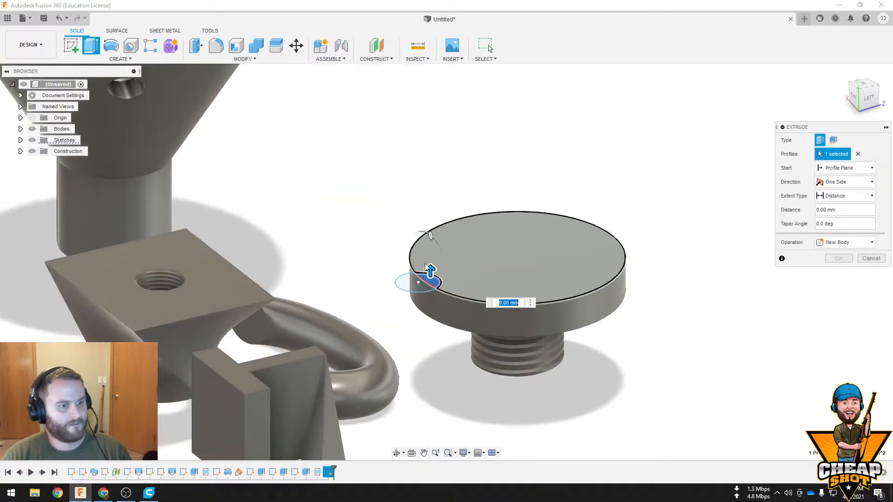
drag(428, 273, 428, 303)
click(839, 274)
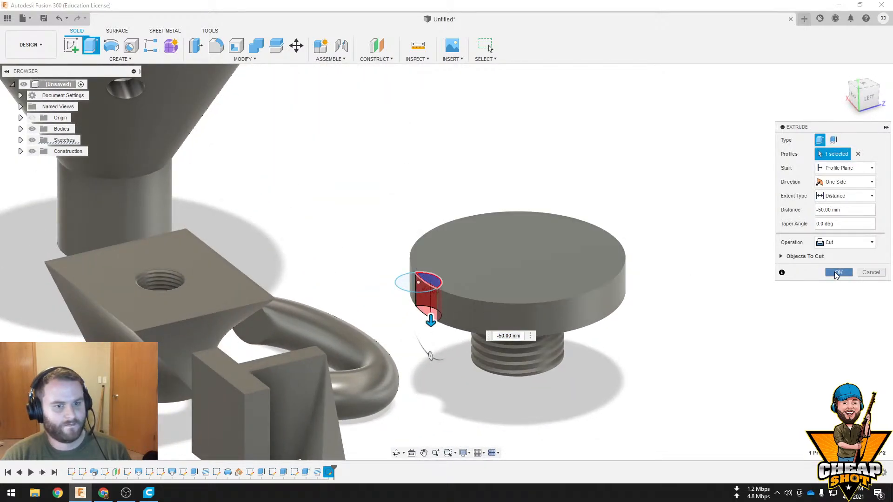
Create a full circular pattern of the notch cut around the disc's axis with a quantity of 10
shift+middle_drag(651, 172, 417, 231)
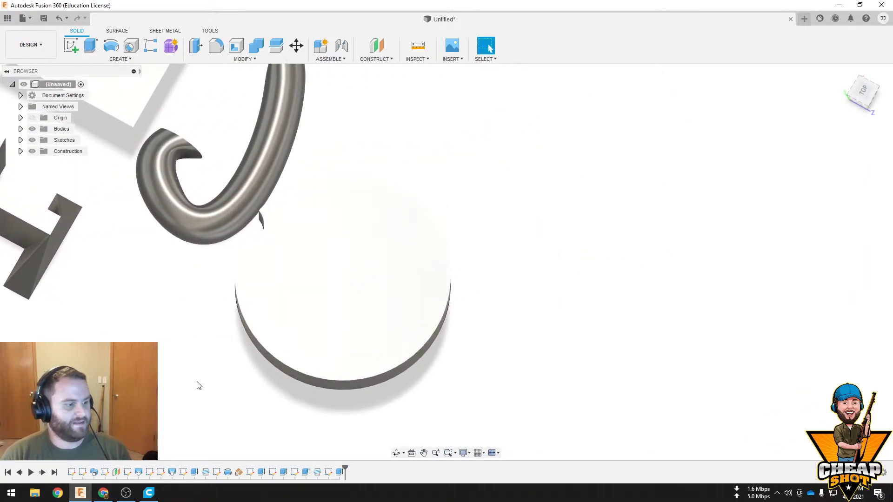
click(120, 59)
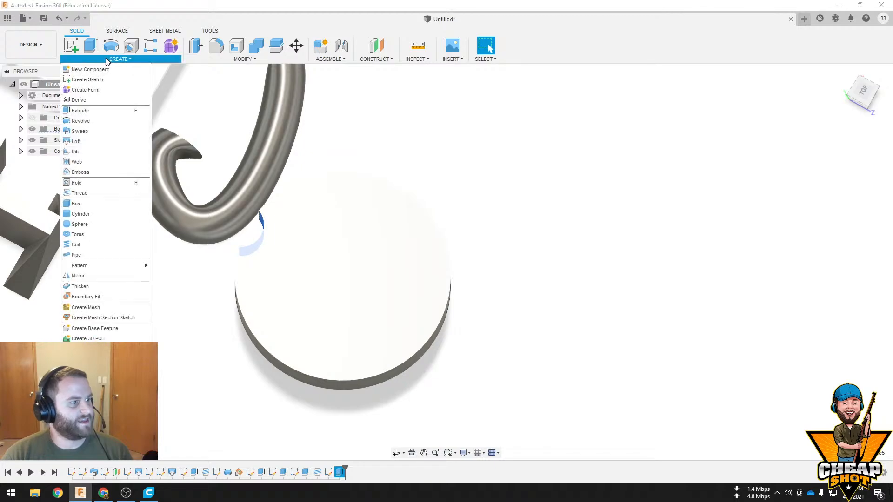
mouse_move(111, 266)
click(175, 276)
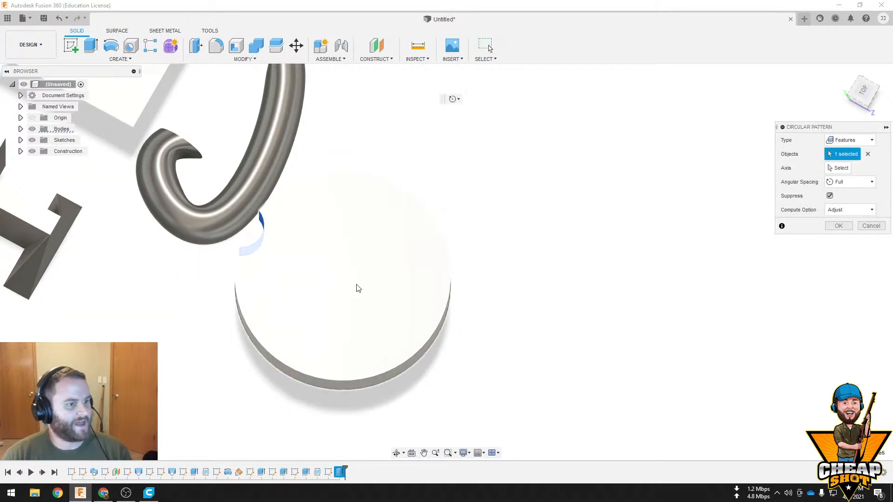
shift+middle_drag(357, 288, 402, 242)
click(839, 168)
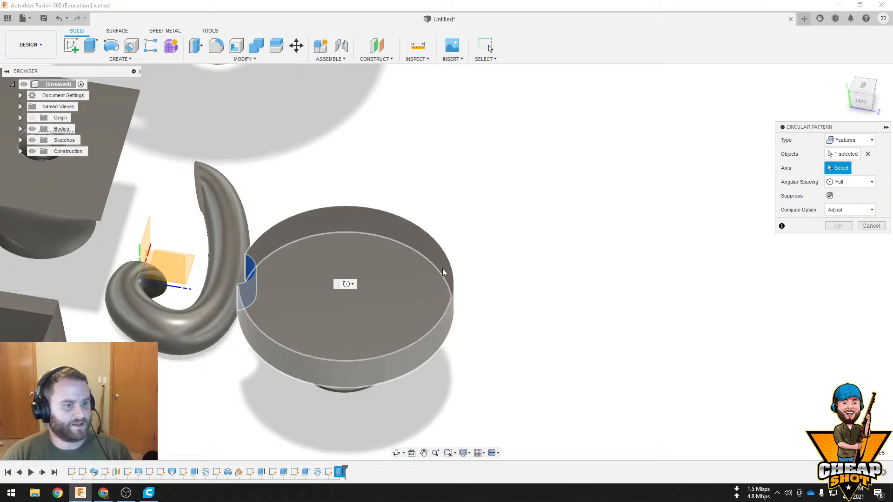
click(436, 281)
shift+middle_drag(436, 282, 409, 274)
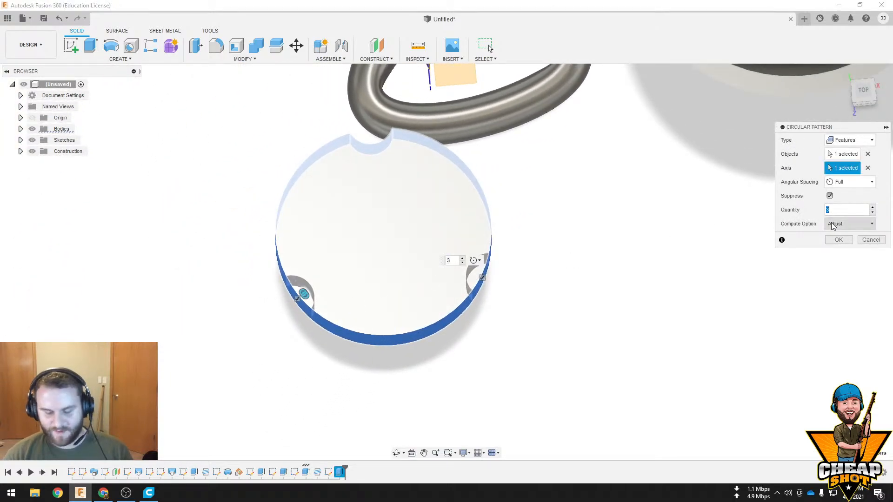
text(10)
key(Return)
Inspect the notched, threaded knob and the surrounding bodies, and switch to the Chrome browser
shift+middle_drag(649, 281, 692, 247)
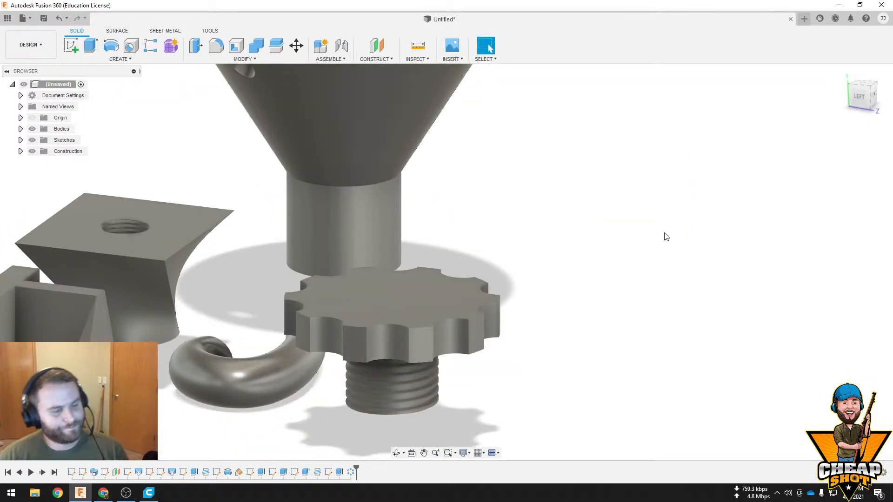
shift+middle_drag(665, 236, 662, 271)
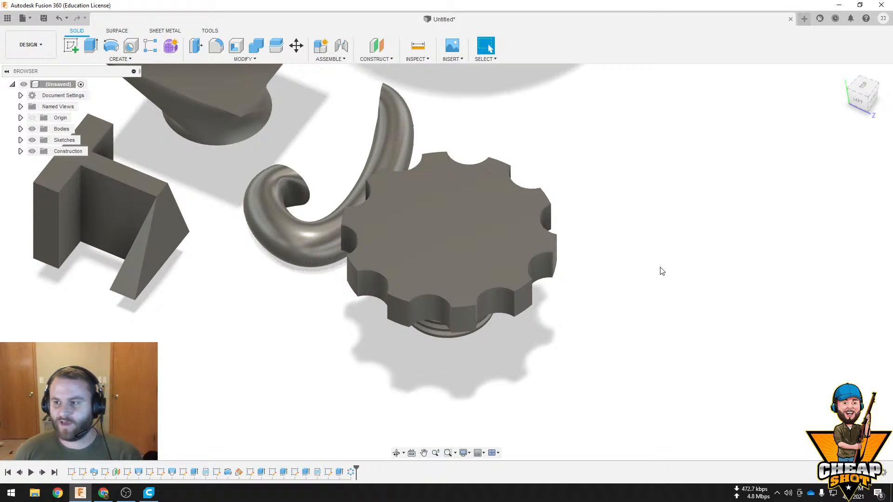
scroll(582, 191, up, 2)
scroll(586, 195, down, 8)
scroll(597, 307, up, 4)
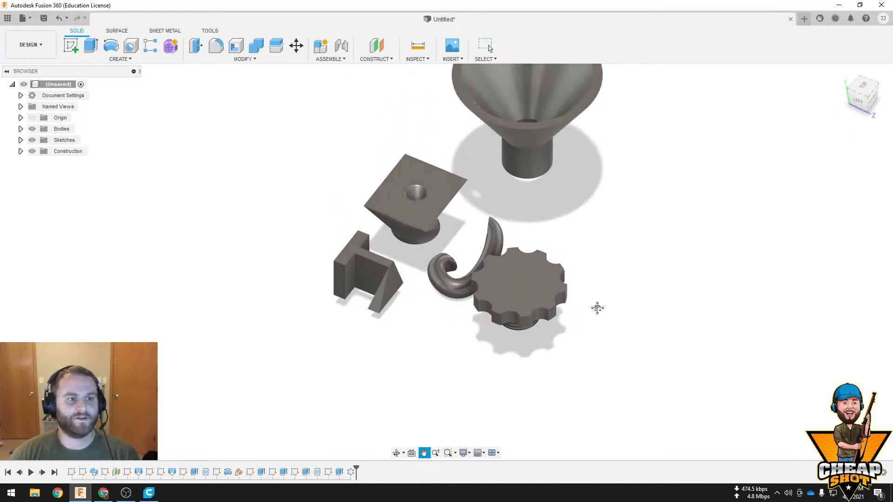
scroll(574, 376, up, 3)
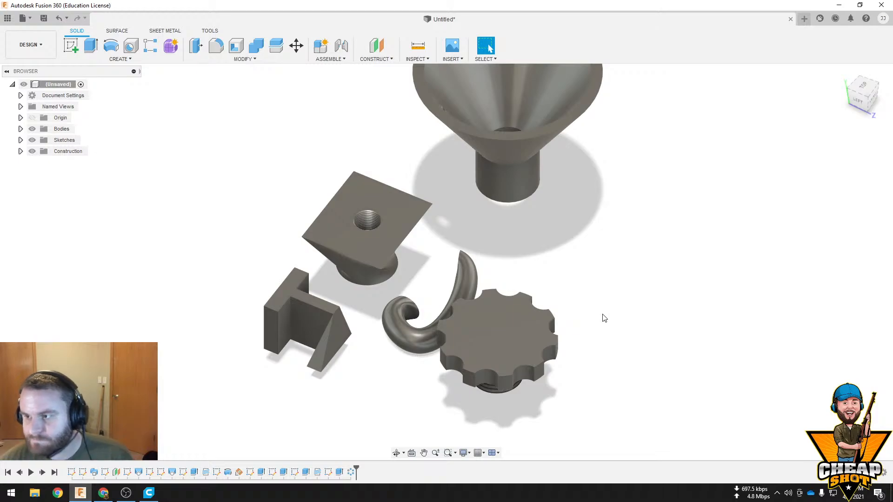
click(103, 492)
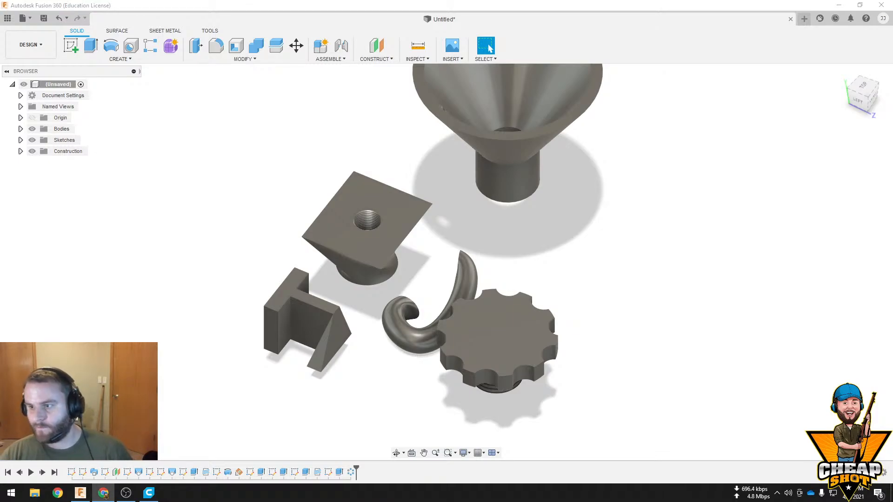
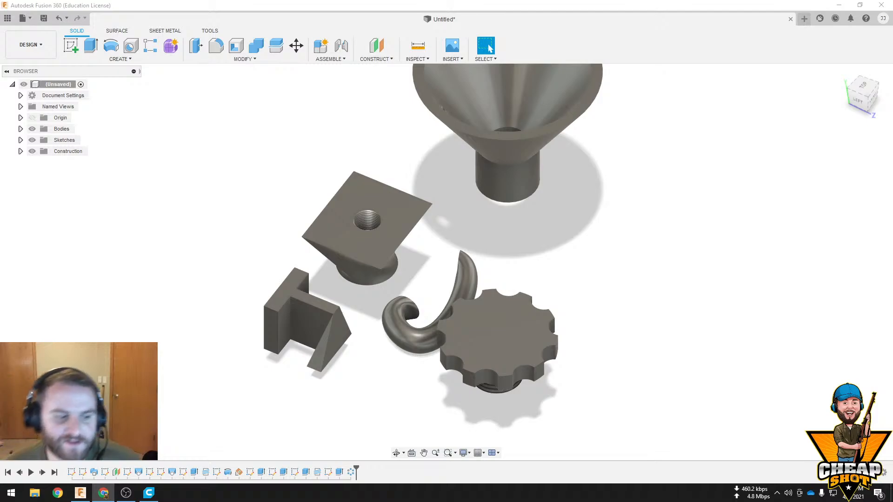
Sketch a large circle on the horizontal origin plane in the open area beside the knob and finish the sketch
mouse_move(593, 293)
shift+middle_down()
mouse_move(574, 256)
mouse_move(581, 289)
shift+middle_up()
middle_drag(582, 288, 508, 210)
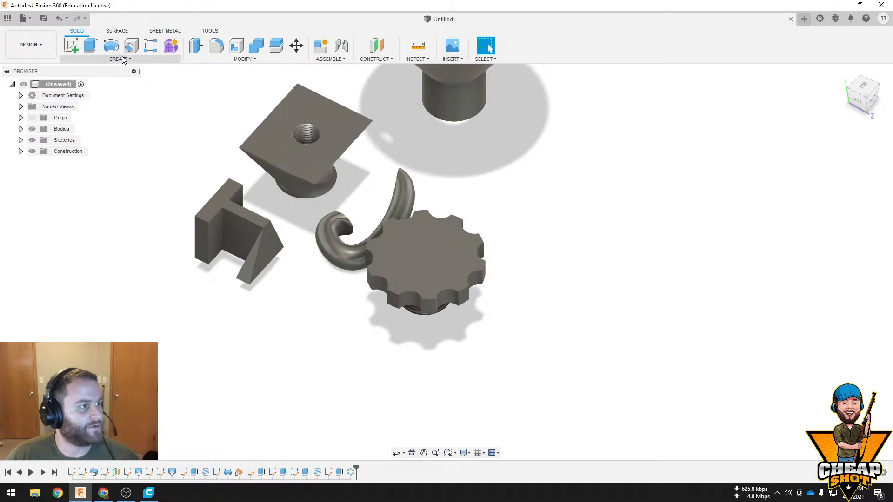
click(99, 60)
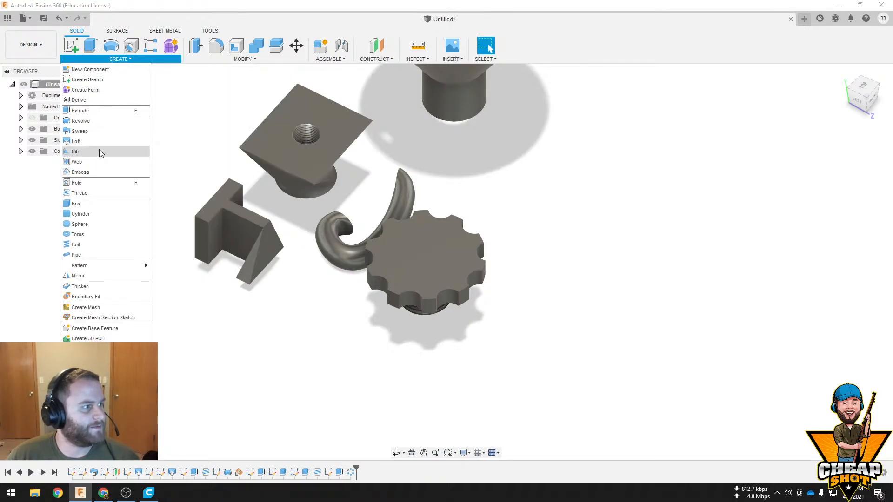
click(71, 45)
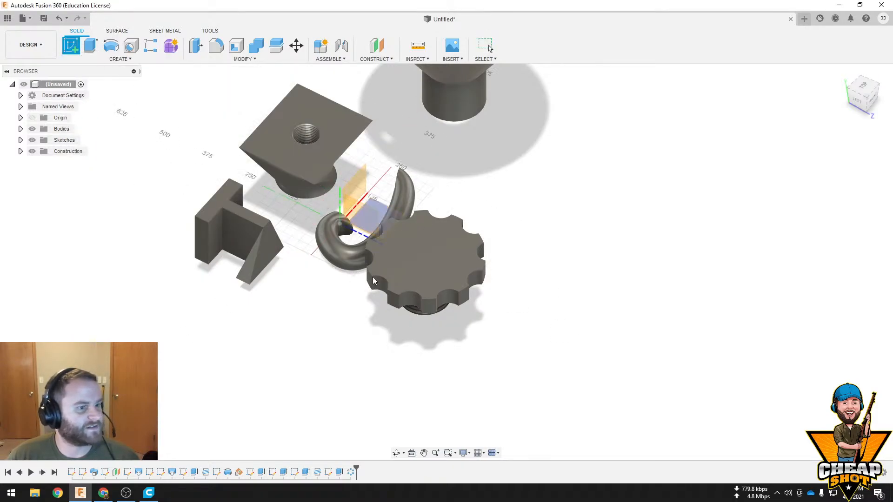
click(386, 210)
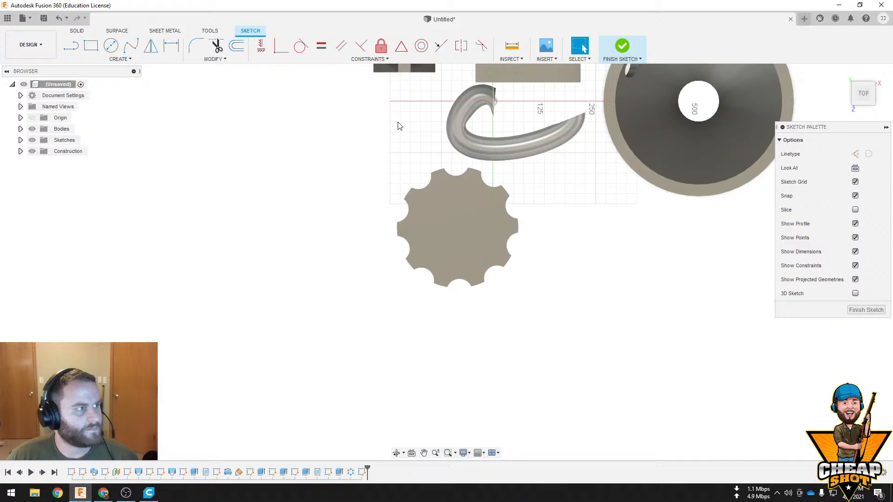
click(111, 45)
click(319, 251)
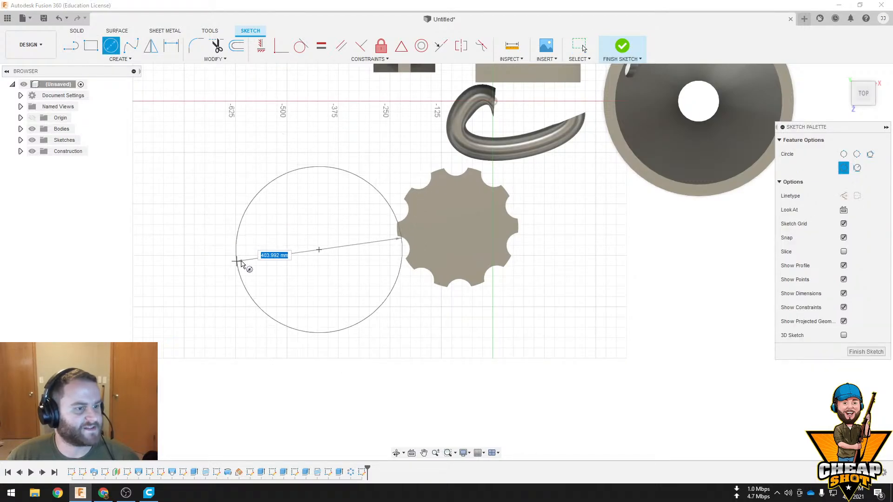
click(255, 254)
click(623, 52)
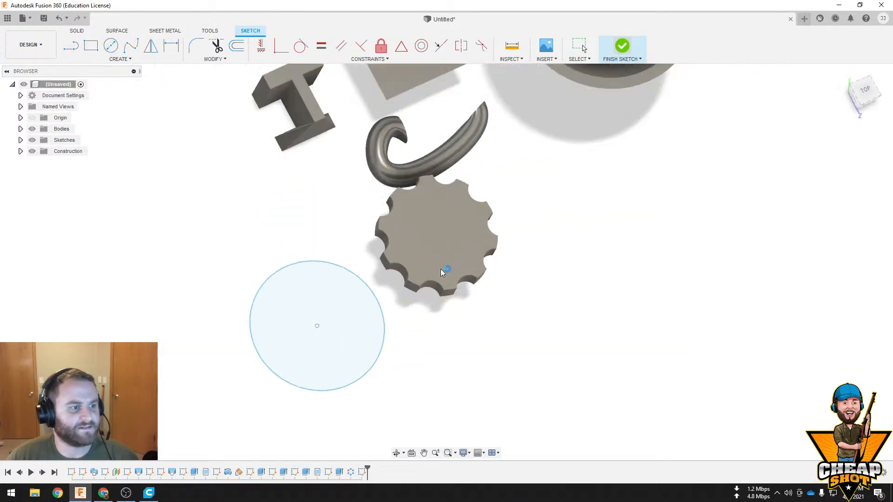
Extrude the large circle 175 mm as a new body
click(391, 393)
click(91, 45)
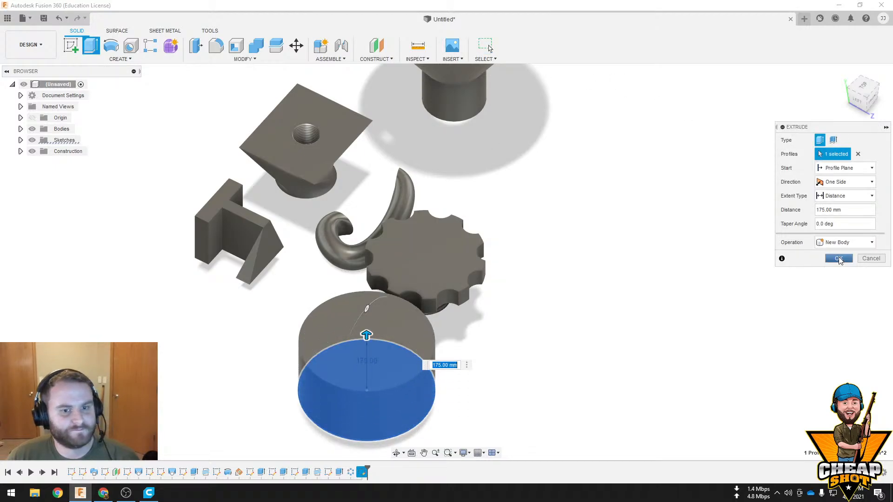
click(839, 259)
Sketch a small circle at the centre of the new cylinder's upper face and finish the sketch
shift+middle_drag(479, 321, 418, 214)
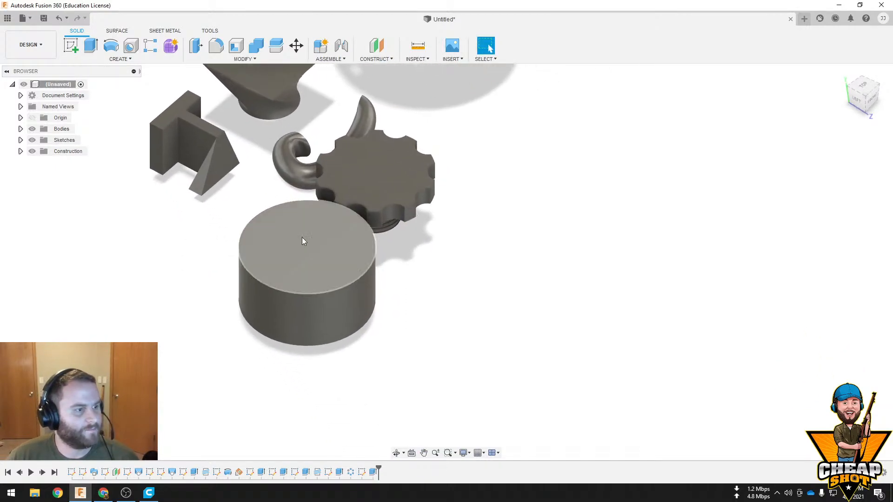
click(302, 240)
click(70, 45)
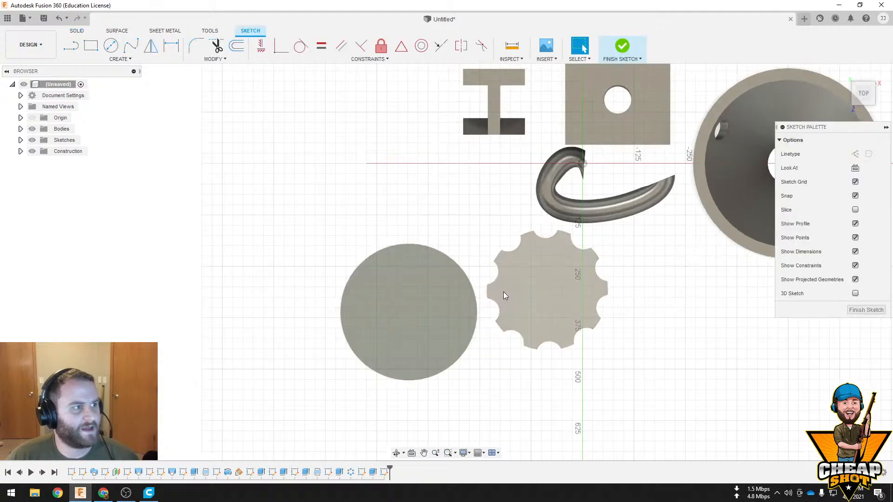
click(110, 45)
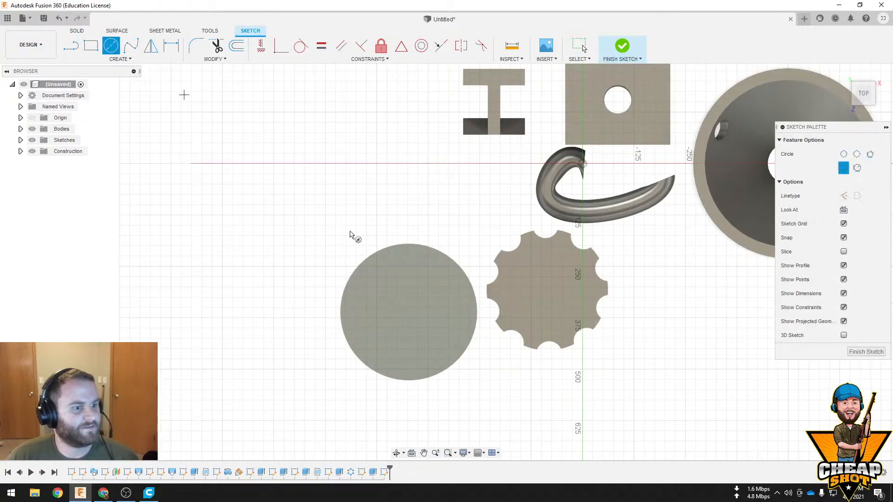
click(409, 313)
click(417, 320)
key(Escape)
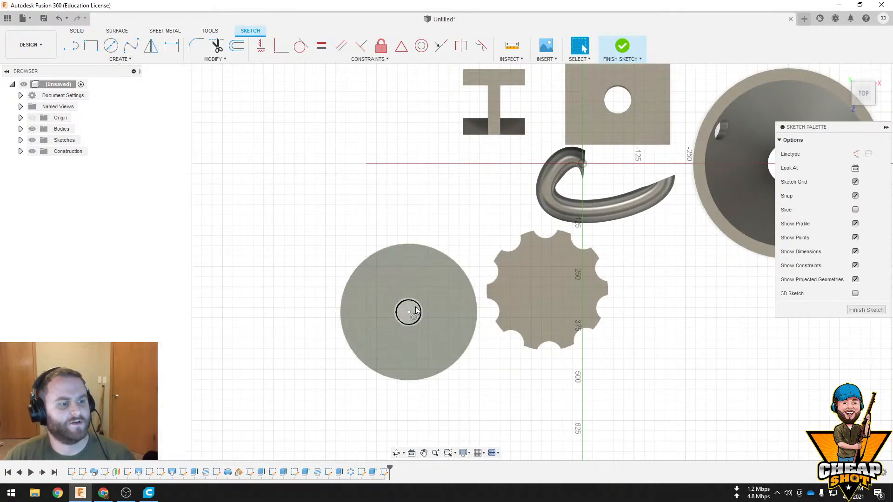
click(621, 46)
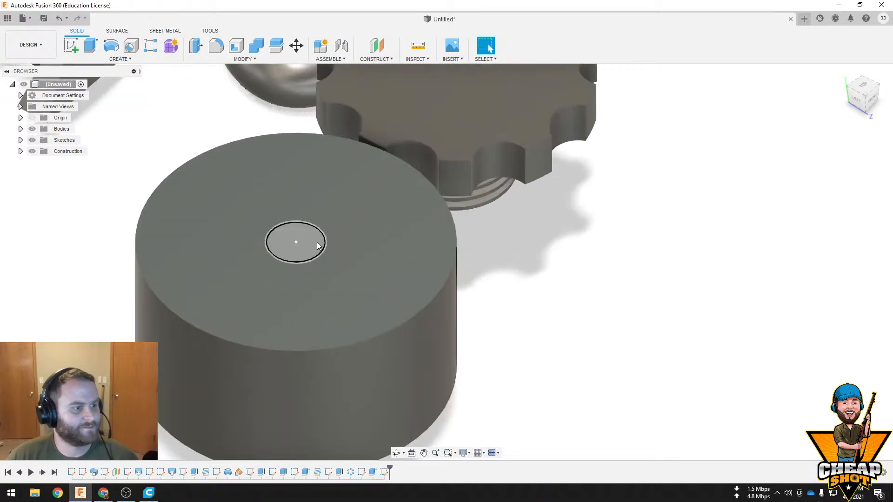
Extrude the small circle by -230 mm as a cut to make a hole through the cylinder
click(296, 241)
click(90, 45)
drag(296, 223, 284, 410)
shift+middle_drag(420, 400, 474, 333)
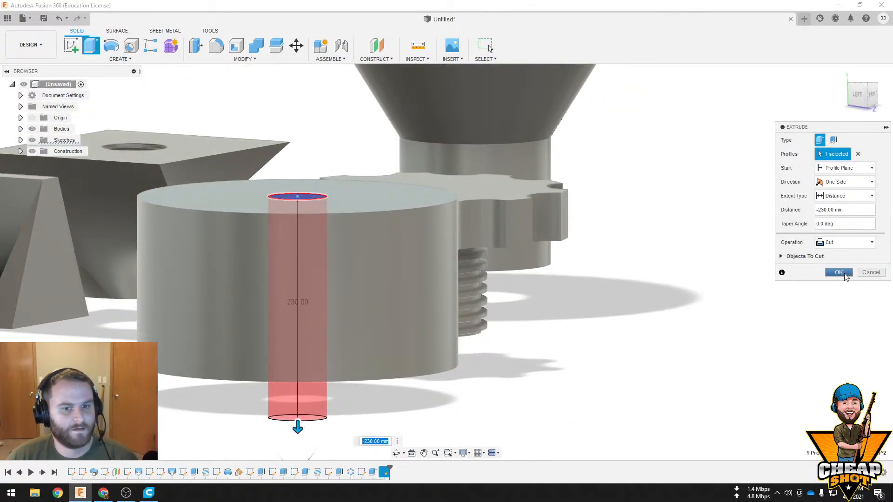
click(838, 272)
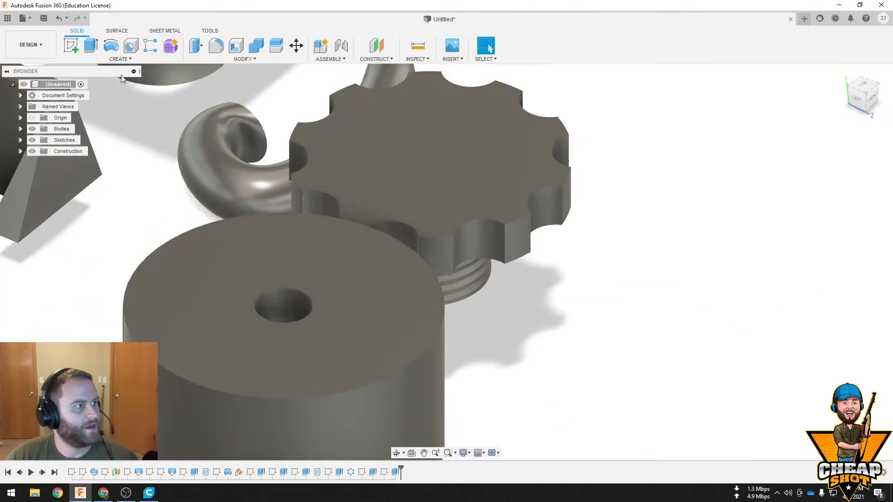
Start a modeled, full-length thread on the inner wall of the cylinder's hole and compare it with the knob's threaded shaft
click(120, 59)
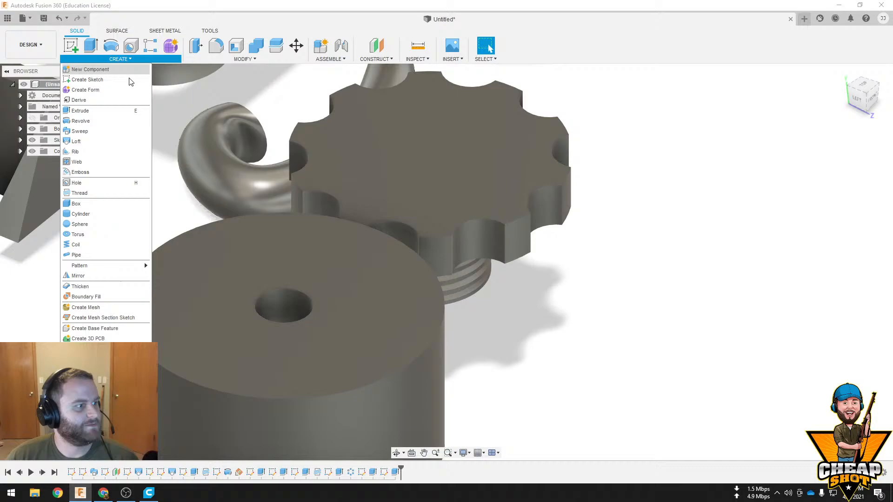
click(109, 197)
click(296, 306)
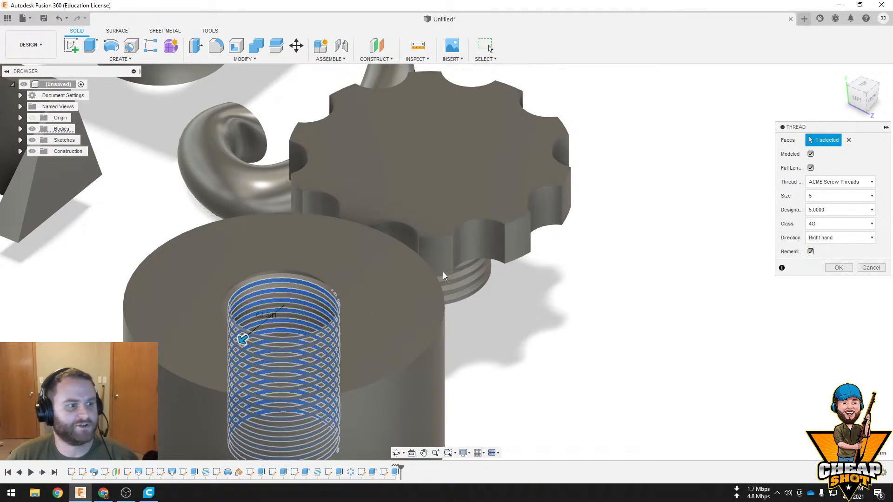
shift+middle_drag(443, 276, 393, 208)
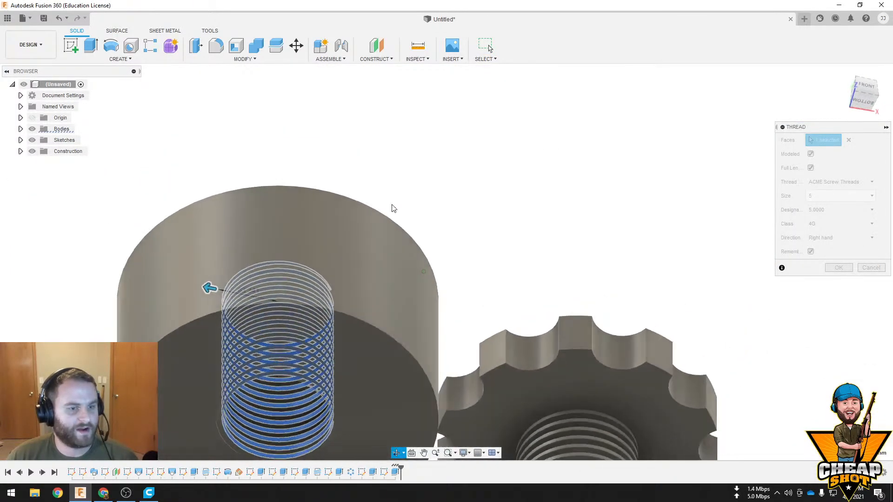
mouse_move(491, 316)
shift+middle_down()
mouse_move(488, 277)
mouse_move(490, 317)
shift+middle_up()
middle_drag(540, 347, 500, 235)
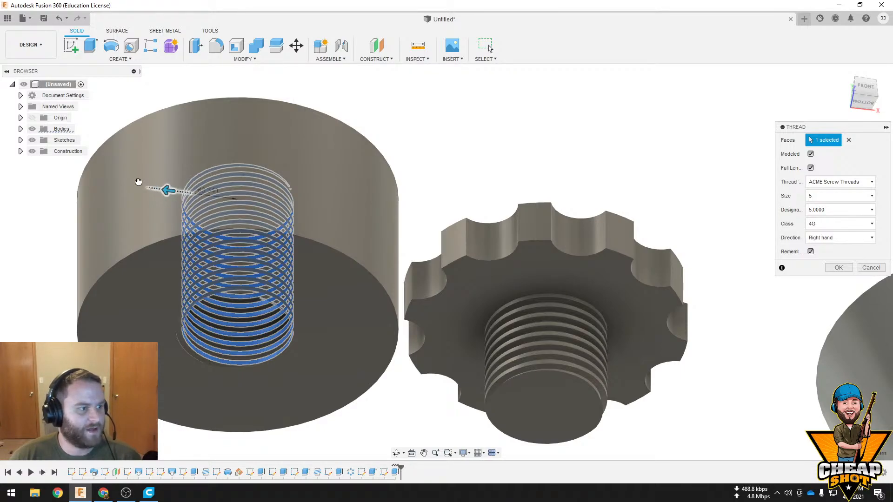
drag(138, 181, 169, 187)
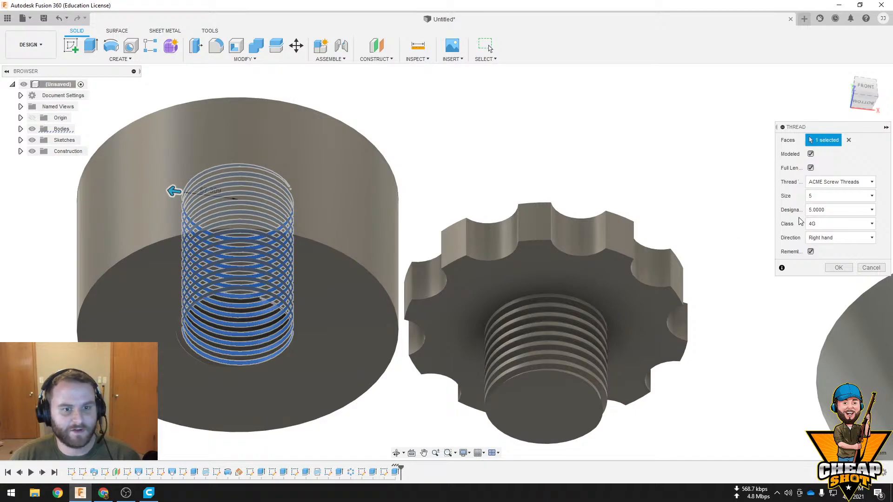
Clear the thread's face selection and select the hole's inner wall again
click(842, 182)
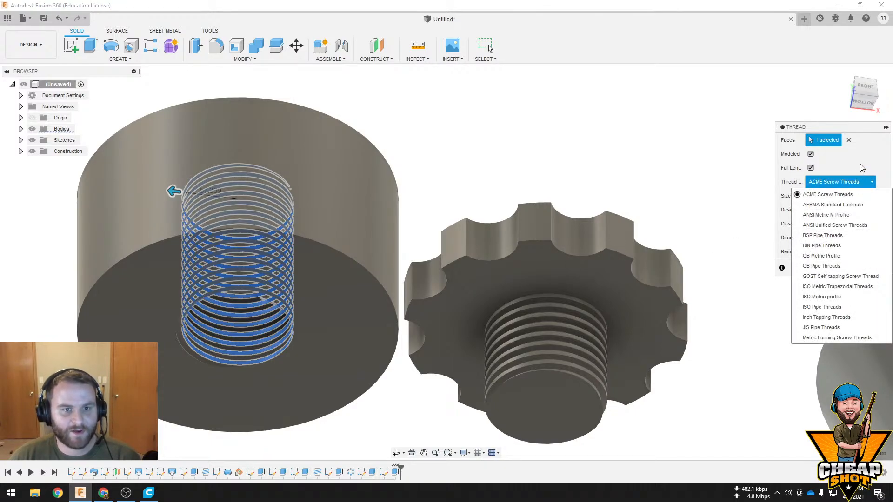
click(848, 140)
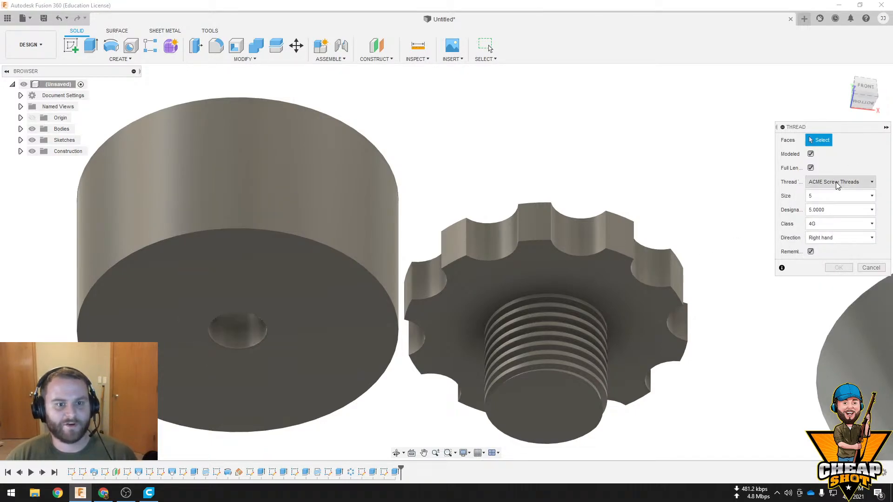
click(254, 323)
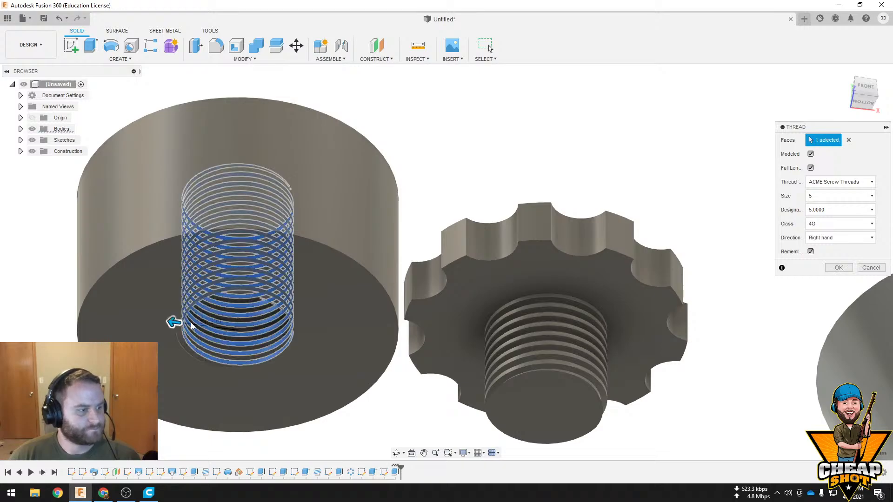
shift+middle_drag(118, 319, 326, 222)
shift+middle_drag(423, 243, 473, 232)
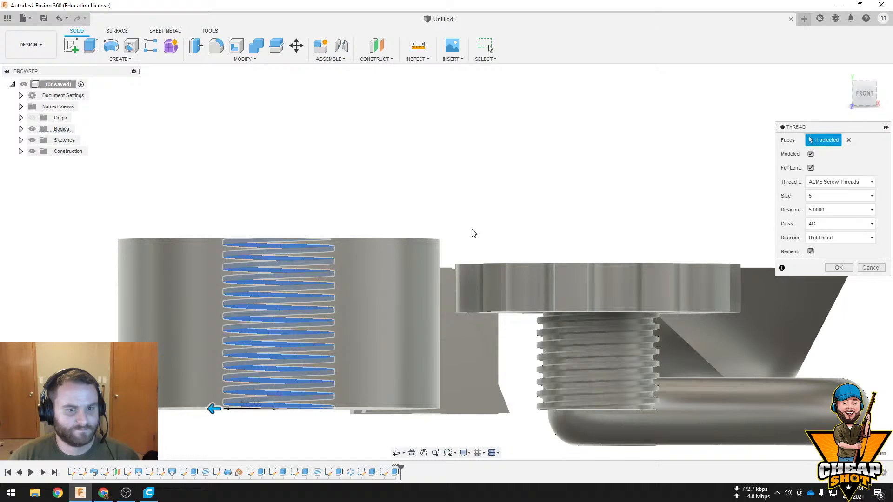
Create the hole's thread as ACME Screw Threads with size 5, designation 5.0000, class 4G and right-hand direction
click(846, 223)
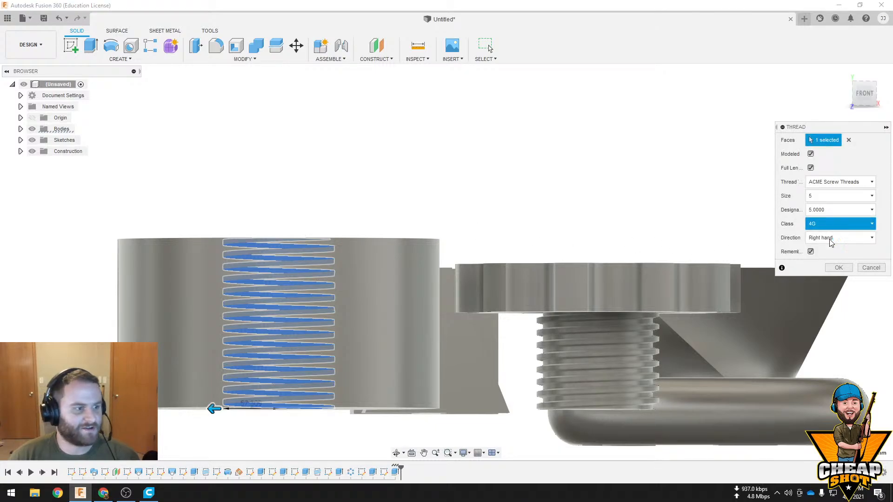
click(828, 224)
click(823, 258)
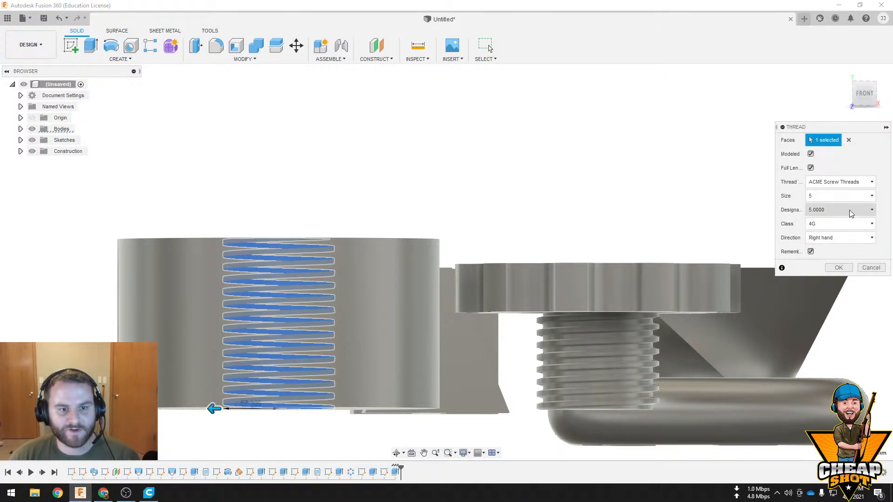
click(846, 196)
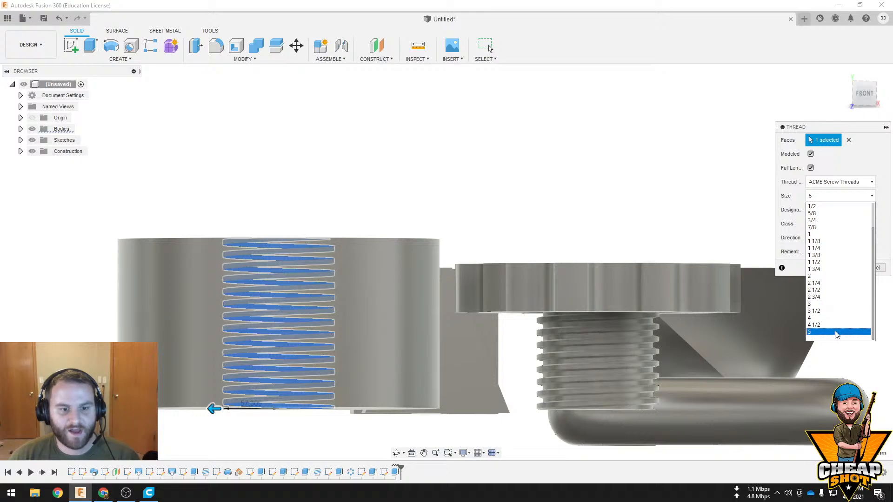
click(779, 221)
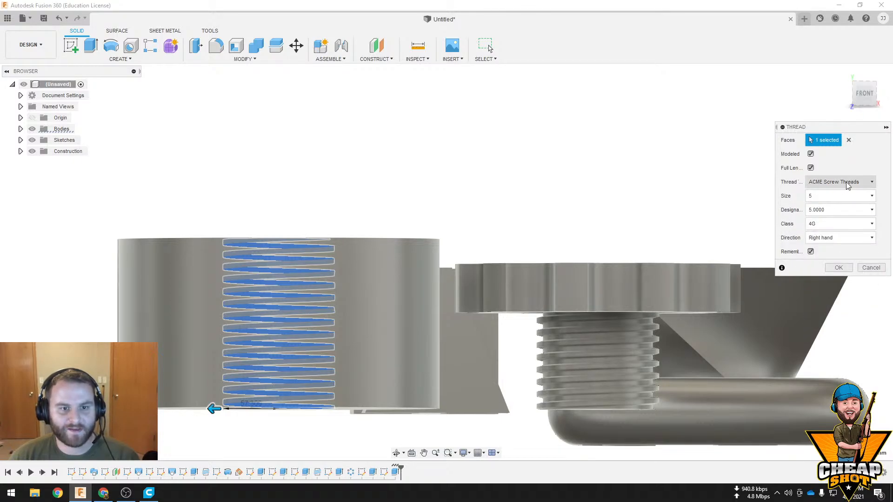
click(838, 268)
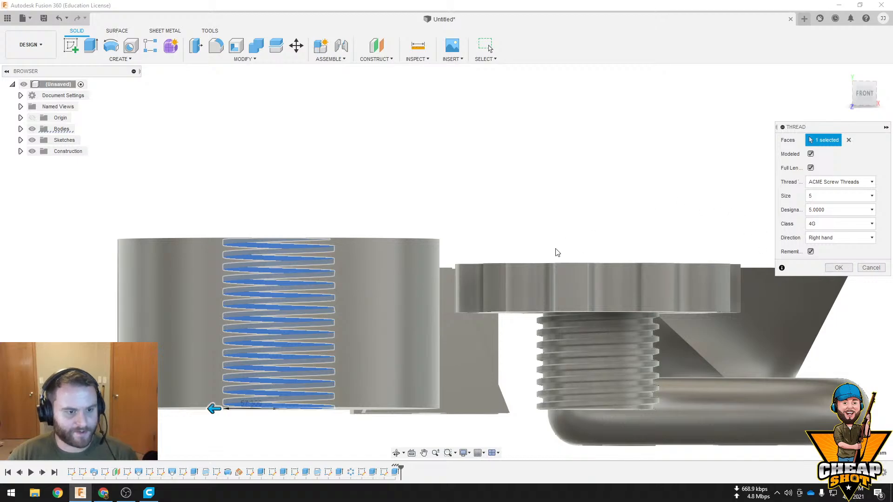
shift+middle_drag(554, 251, 614, 383)
click(844, 268)
shift+middle_drag(613, 383, 604, 399)
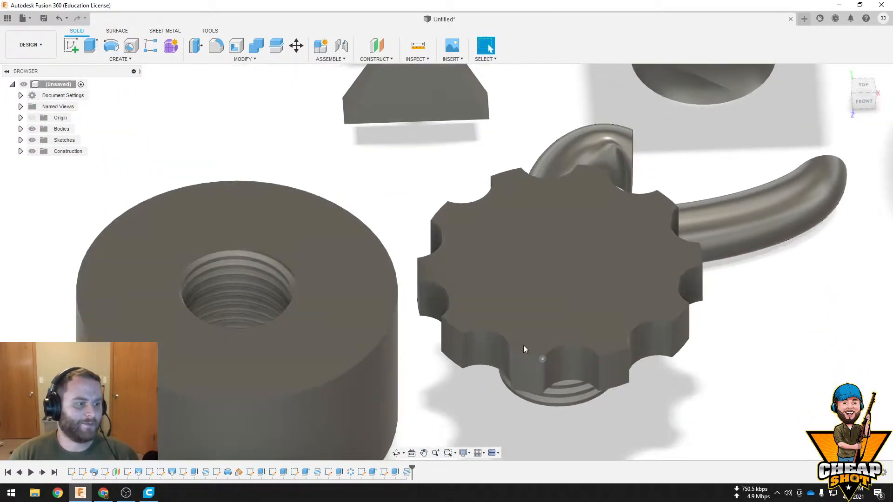
Chamfer the rim of the threaded hole on the cylinder's upper face with an equal distance of 15 mm
middle_drag(246, 281, 383, 227)
scroll(383, 228, up, 5)
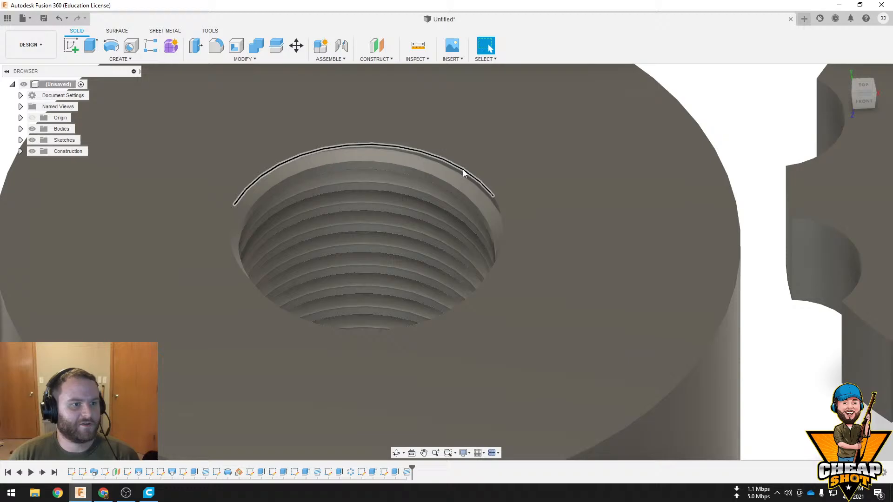
click(463, 173)
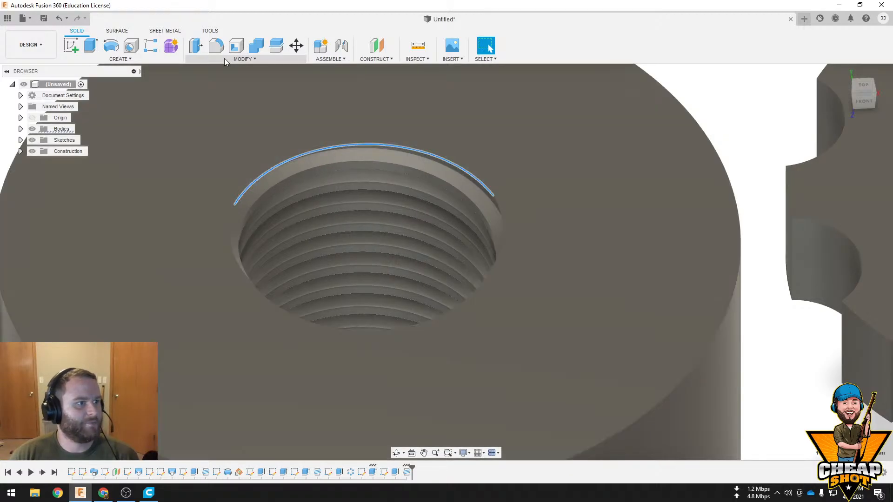
click(226, 59)
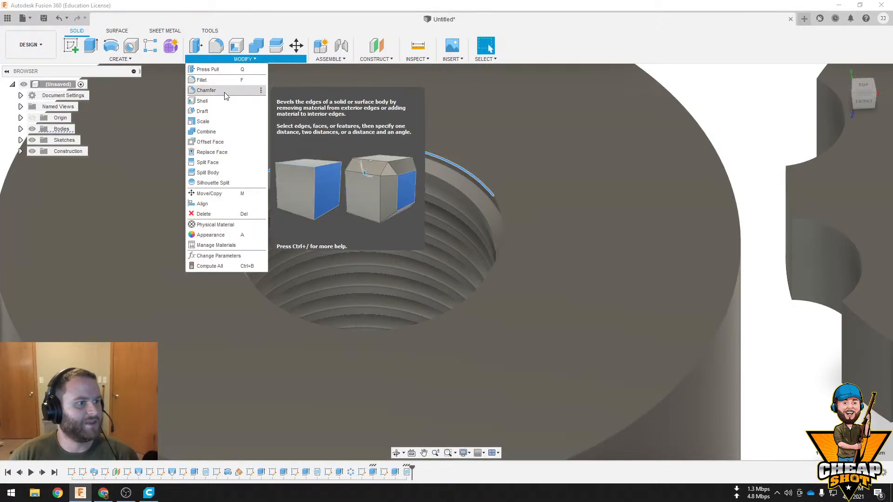
click(206, 90)
shift+middle_drag(458, 276, 370, 219)
click(525, 78)
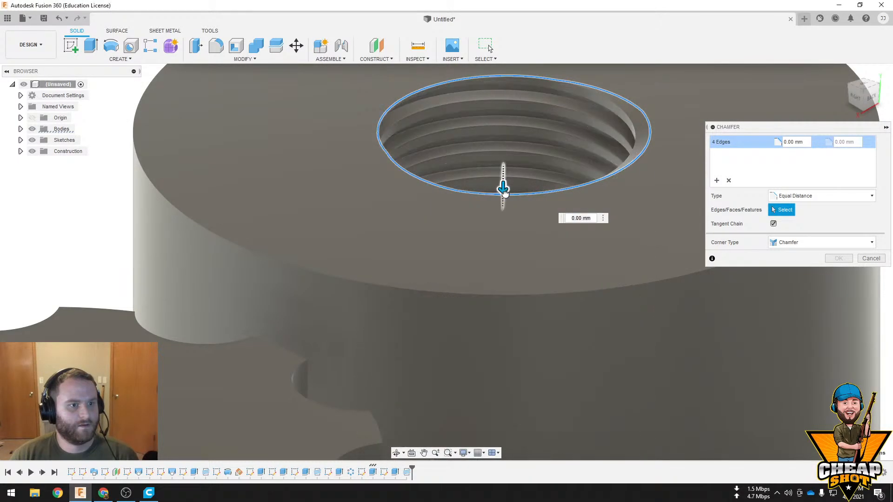
text(15)
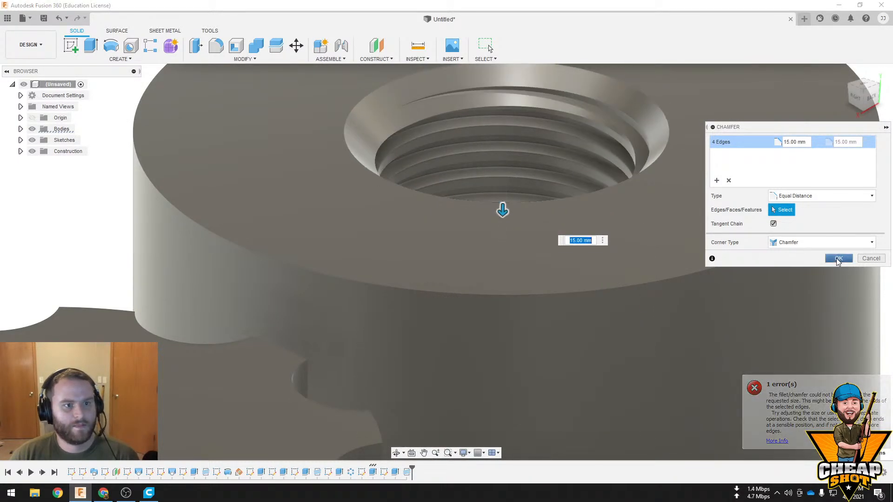
click(838, 259)
scroll(634, 256, down, 4)
shift+middle_drag(599, 186, 511, 257)
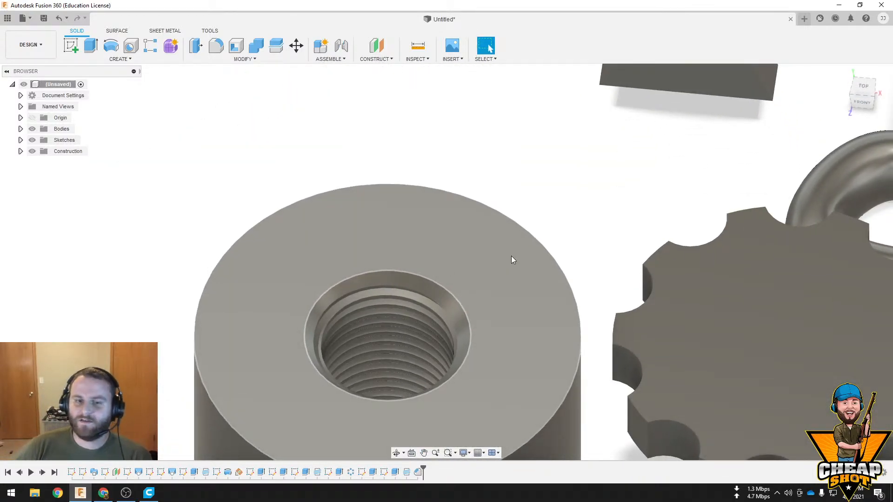
scroll(511, 262, down, 3)
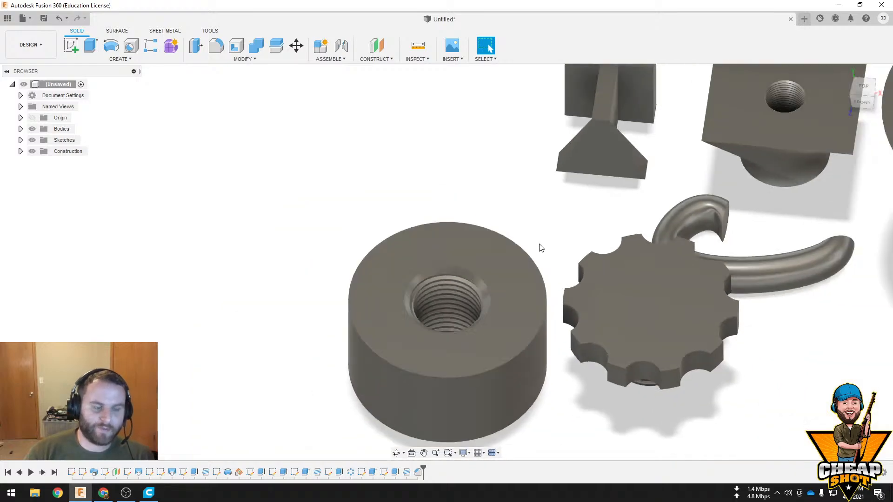
shift+middle_drag(555, 285, 510, 292)
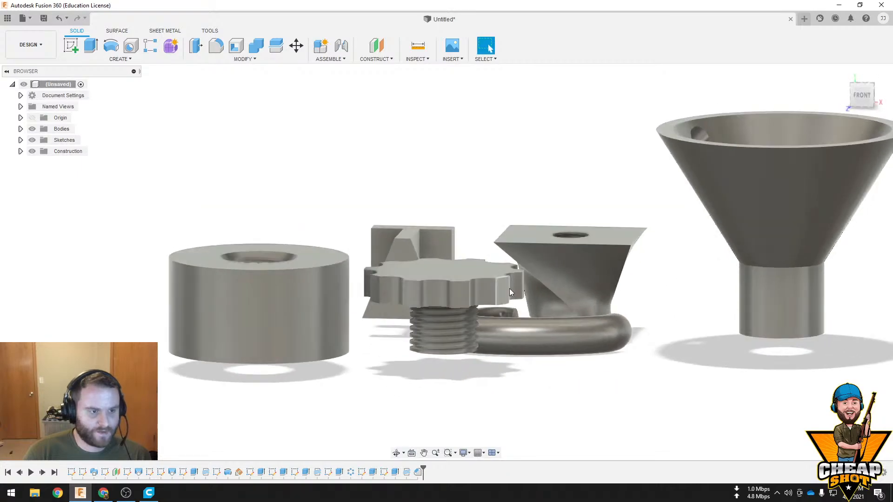
Try to move the knob body 325 mm along X over the cylinder and lower its threaded shaft toward the hole
shift+middle_drag(445, 281, 488, 200)
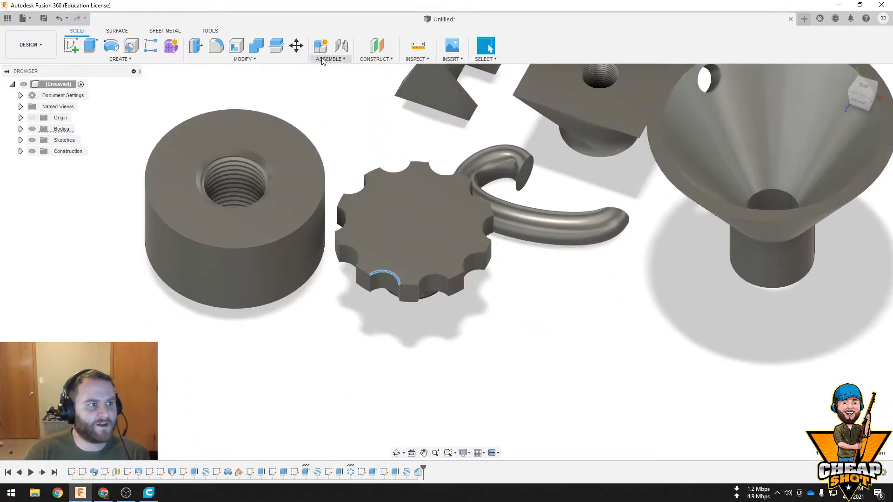
click(294, 46)
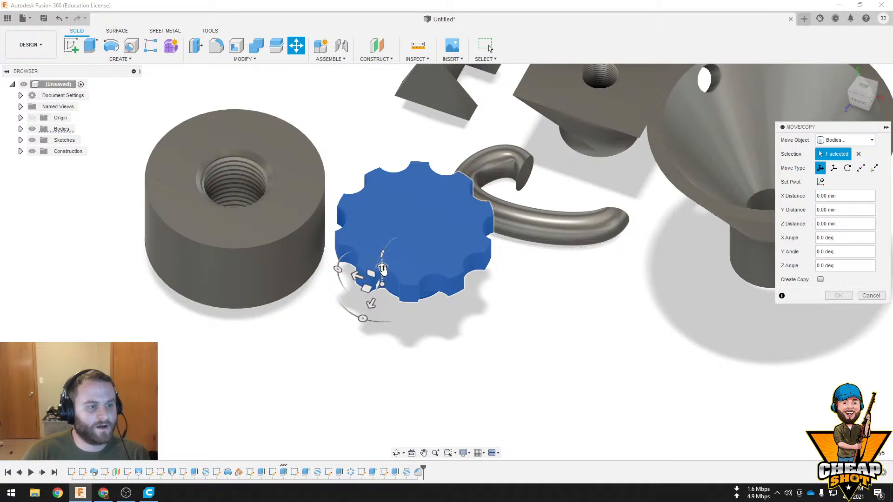
drag(383, 269, 383, 193)
shift+middle_drag(458, 302, 470, 239)
drag(355, 207, 185, 204)
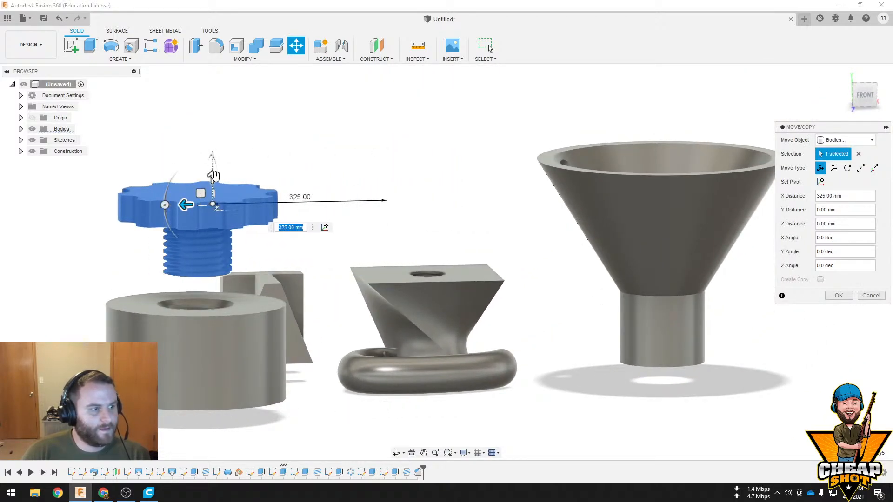
drag(213, 175, 214, 263)
shift+middle_drag(372, 297, 376, 260)
click(839, 296)
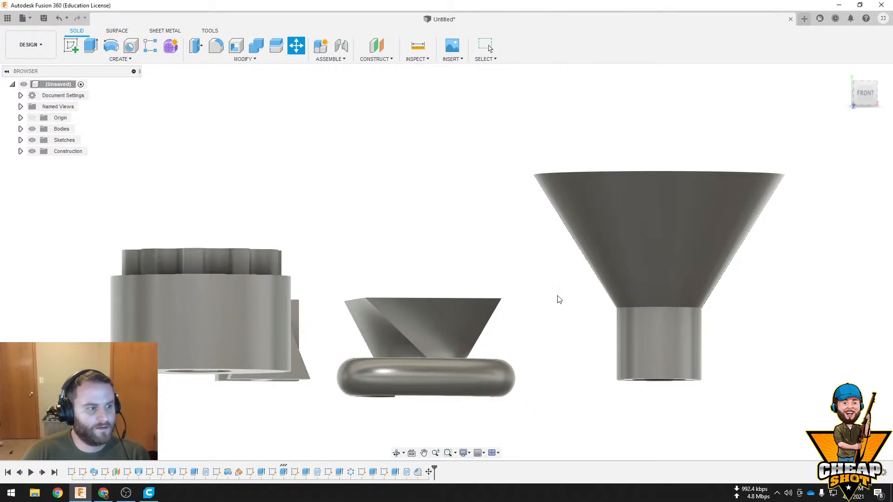
shift+middle_drag(559, 300, 443, 274)
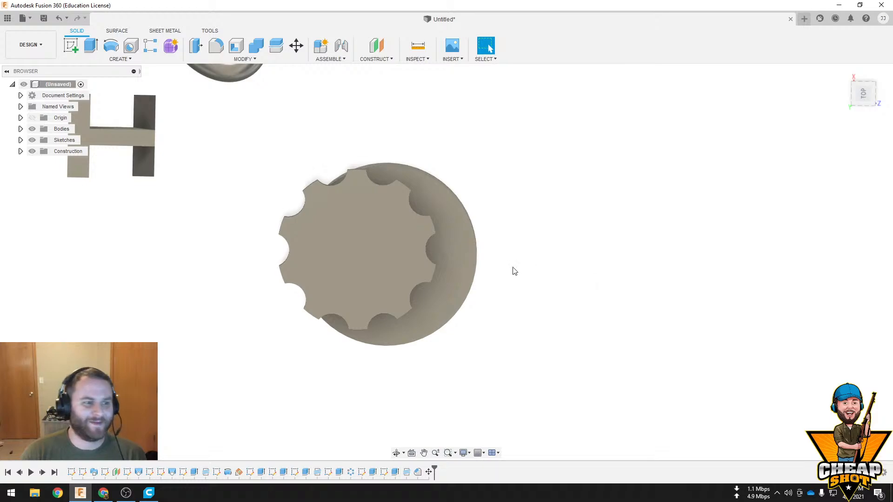
shift+middle_drag(515, 271, 344, 215)
Try to move a group of 15 selected faces on the knob
drag(313, 166, 479, 378)
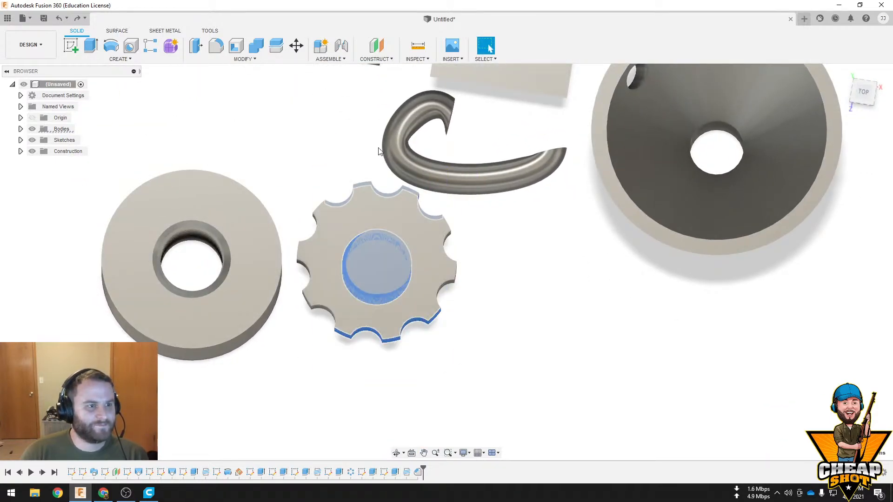
click(296, 47)
shift+middle_drag(464, 283, 395, 292)
drag(395, 292, 408, 318)
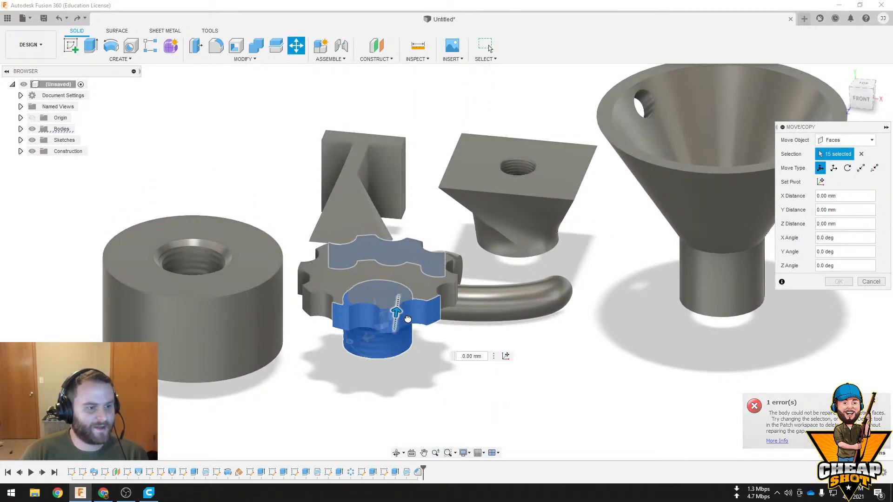
shift+middle_drag(506, 298, 499, 352)
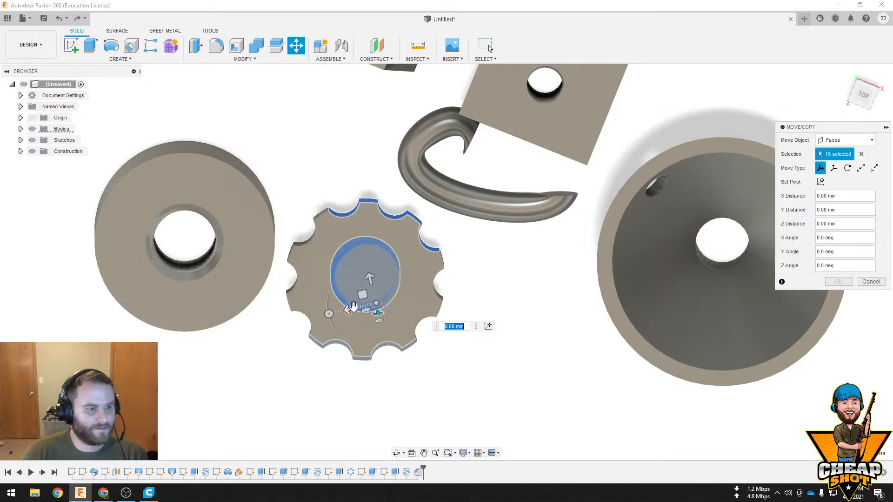
drag(350, 309, 466, 247)
shift+middle_drag(536, 298, 525, 275)
click(870, 282)
shift+middle_drag(532, 338, 568, 297)
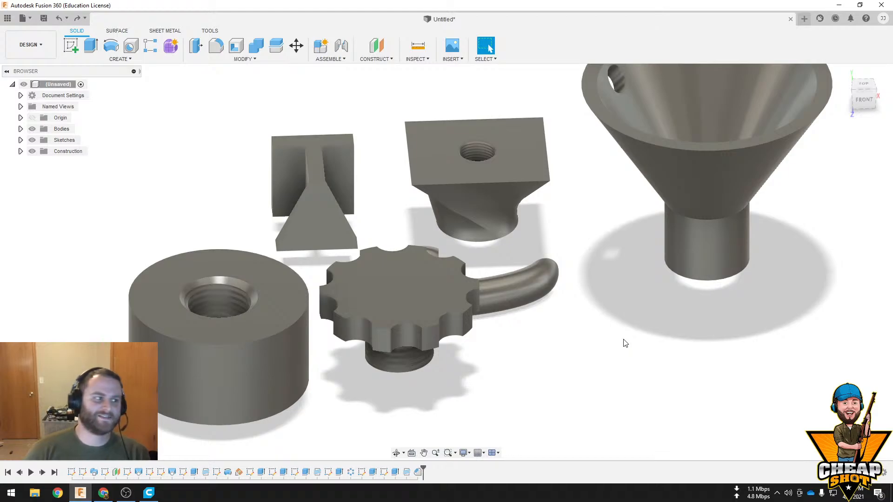
shift+middle_drag(236, 191, 560, 287)
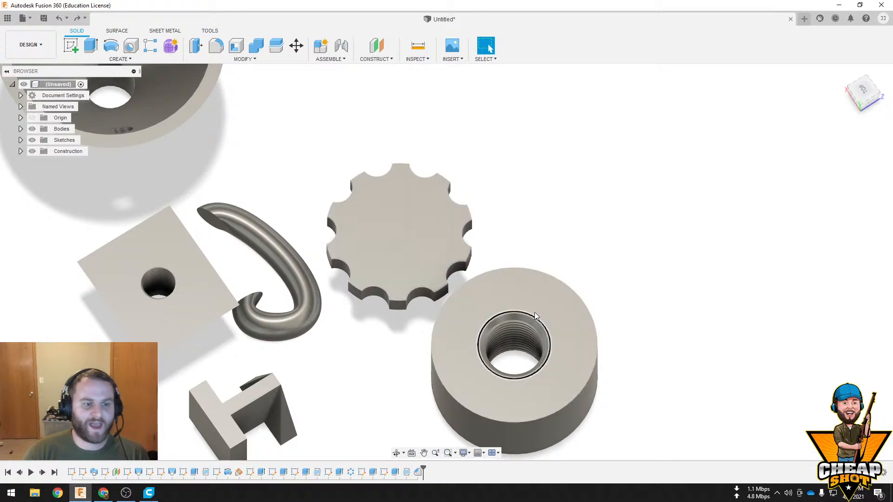
scroll(565, 311, down, 5)
shift+middle_drag(406, 255, 562, 239)
scroll(465, 272, up, 4)
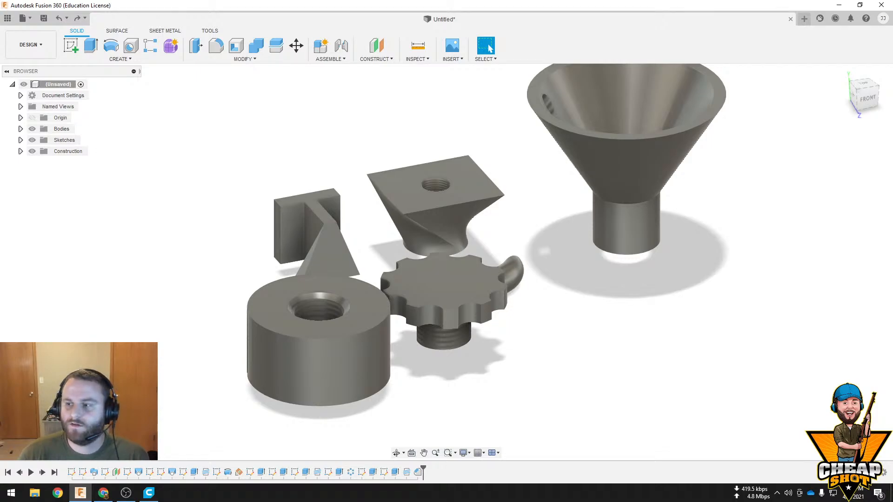
Add a Center of Mass analysis to the funnel body and inspect its marker
click(417, 59)
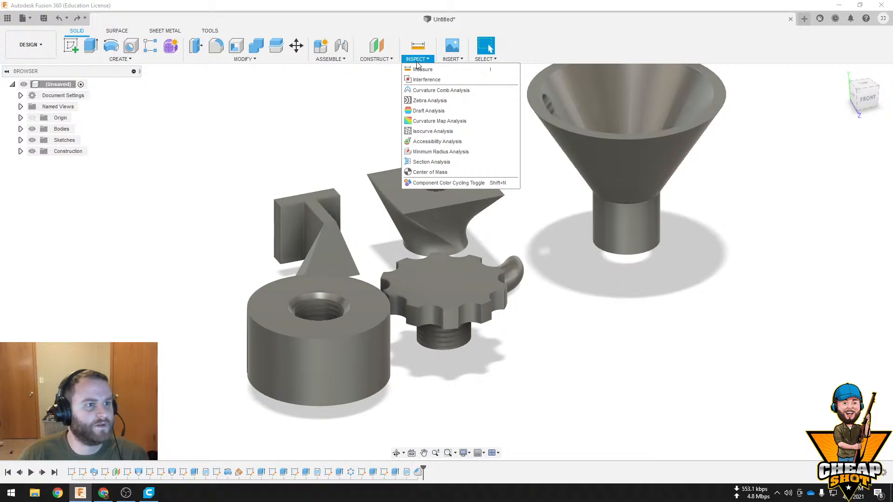
click(426, 172)
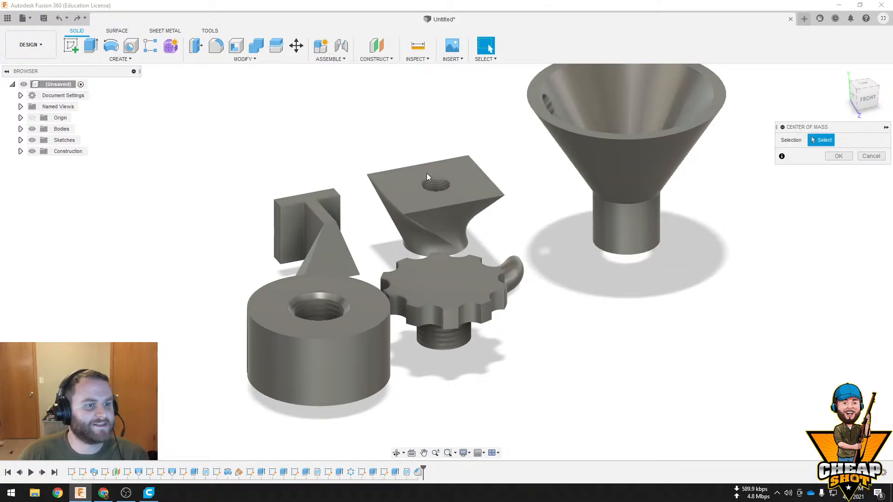
click(615, 147)
middle_drag(688, 246, 588, 329)
click(836, 157)
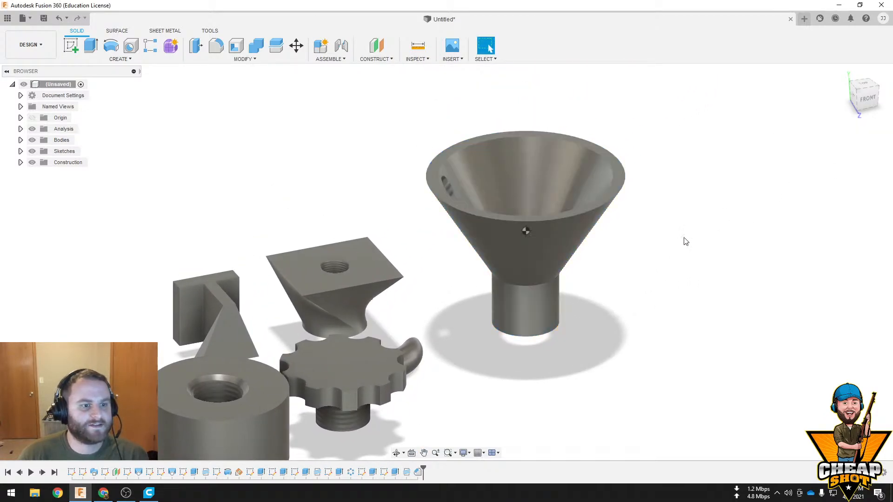
mouse_move(625, 249)
middle_down()
mouse_move(595, 223)
mouse_move(591, 274)
mouse_move(539, 285)
middle_up()
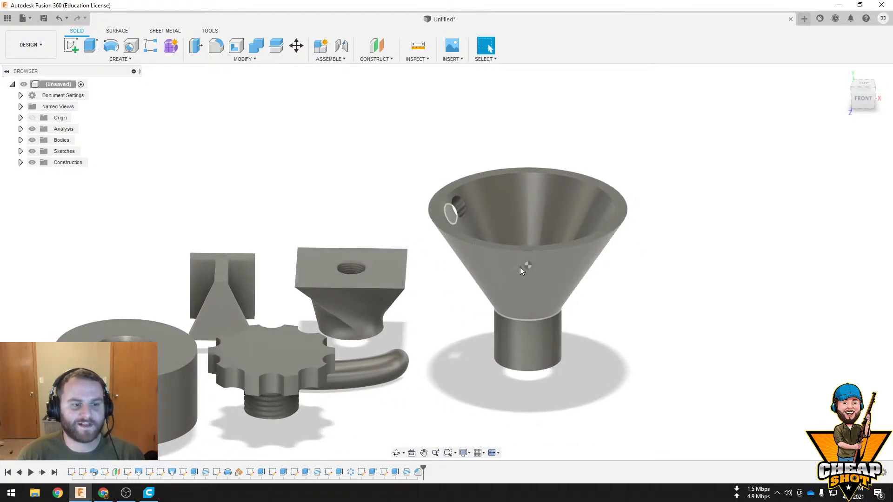
scroll(534, 258, up, 6)
middle_drag(557, 247, 553, 54)
shift+middle_drag(553, 54, 445, 171)
scroll(443, 170, down, 4)
Try a Curvature Map Analysis on the funnel body and undo it
click(388, 60)
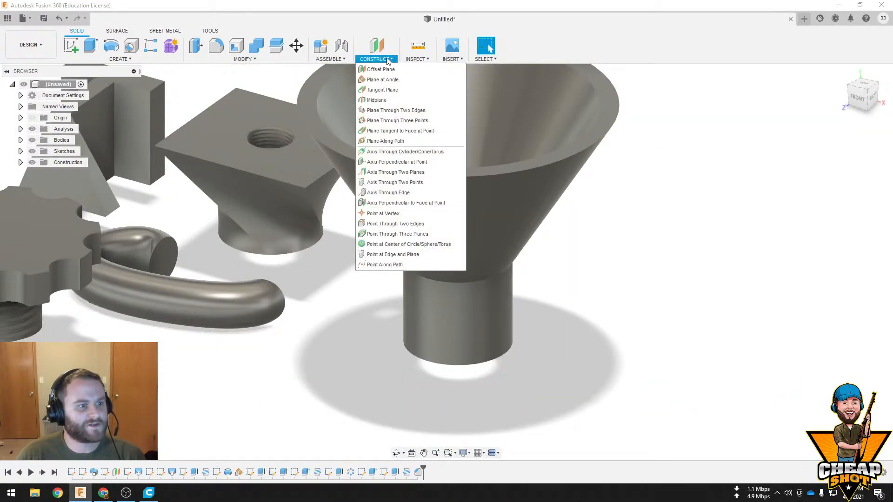
click(417, 59)
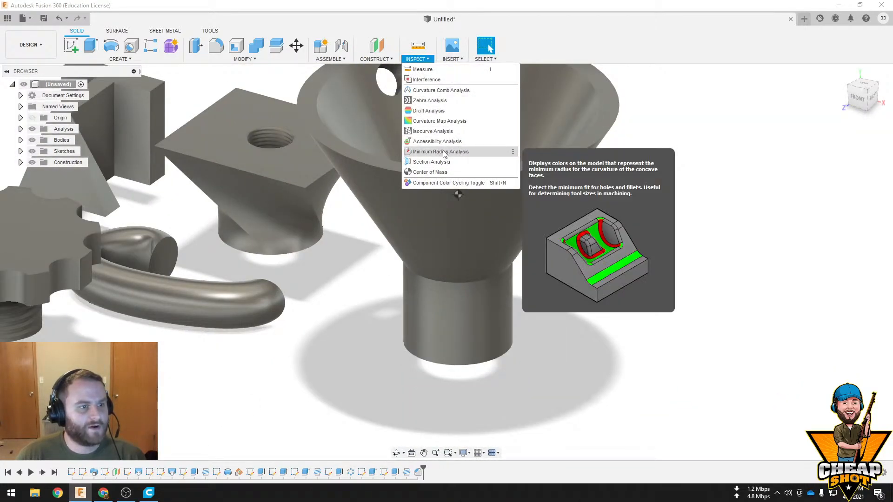
click(458, 122)
click(464, 200)
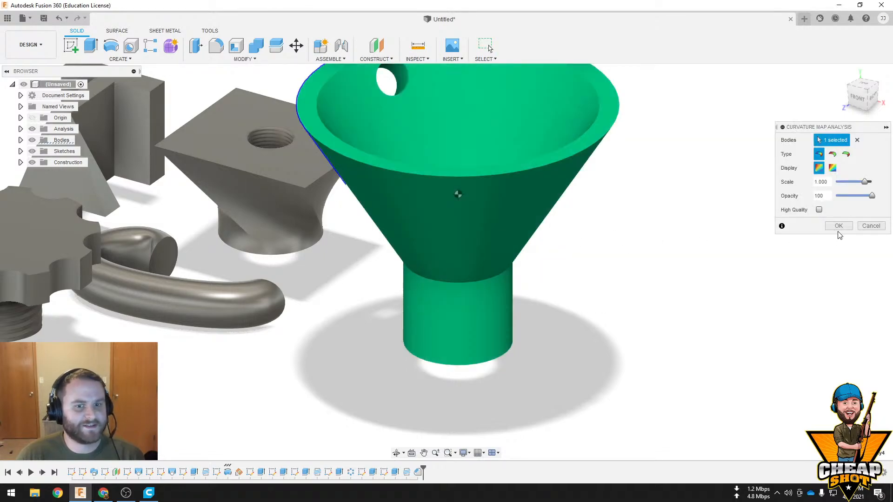
click(839, 231)
mouse_move(611, 253)
shift+middle_down()
mouse_move(629, 219)
mouse_move(606, 281)
mouse_move(629, 241)
mouse_move(620, 247)
shift+middle_up()
scroll(578, 248, up, 3)
scroll(521, 247, down, 3)
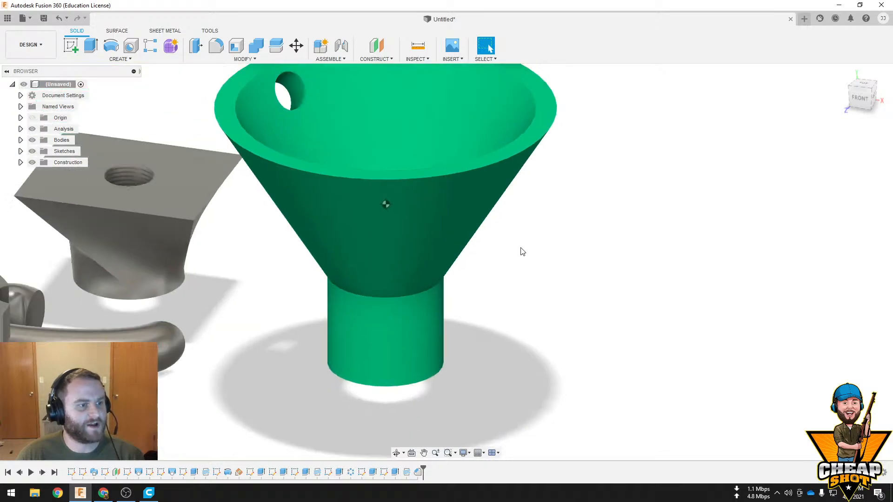
key(ctrl+z)
Try a Curvature Map Analysis on the curved hook-shaped body with scale 1.000 and opacity 100
shift+middle_drag(358, 248, 509, 190)
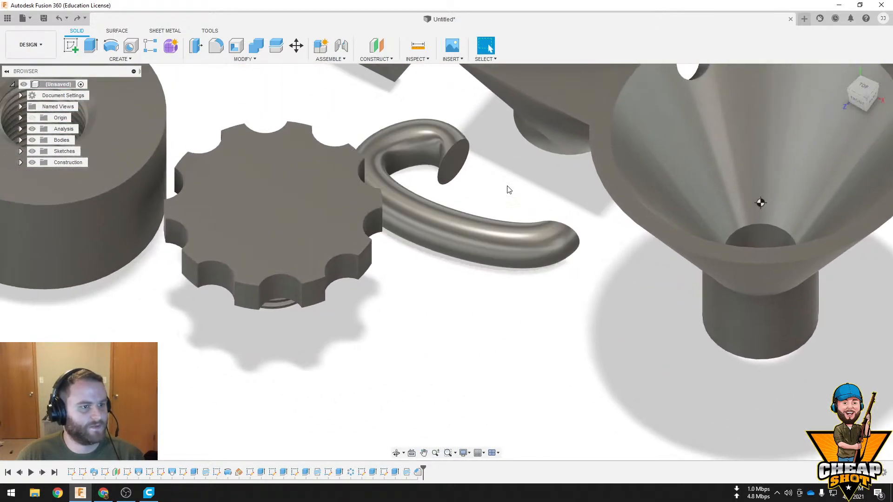
click(396, 60)
mouse_move(417, 58)
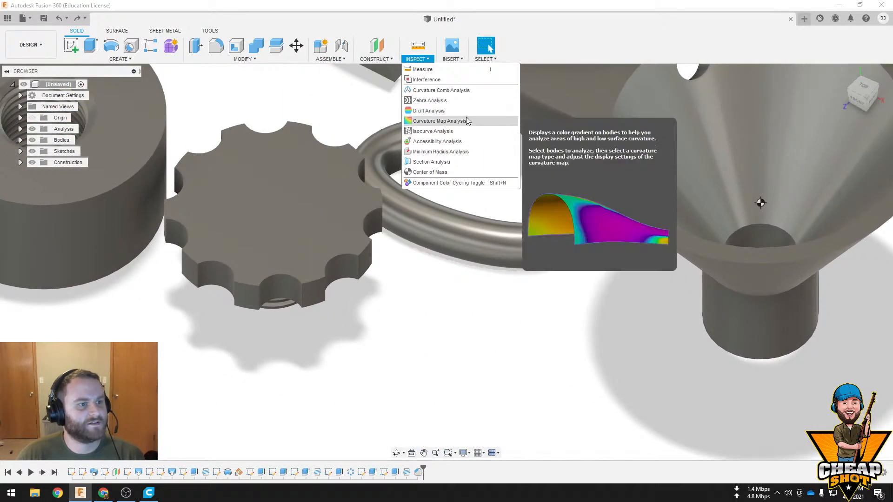
click(465, 122)
click(443, 213)
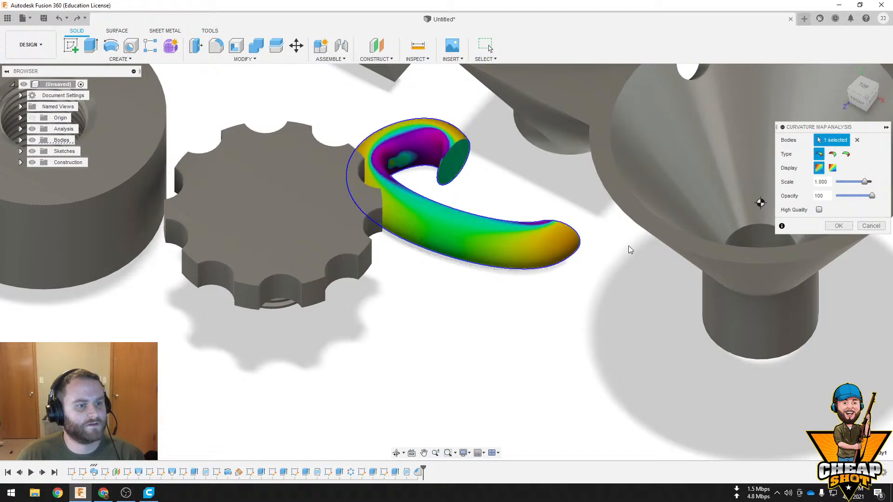
click(838, 225)
shift+middle_drag(677, 199, 612, 176)
click(452, 45)
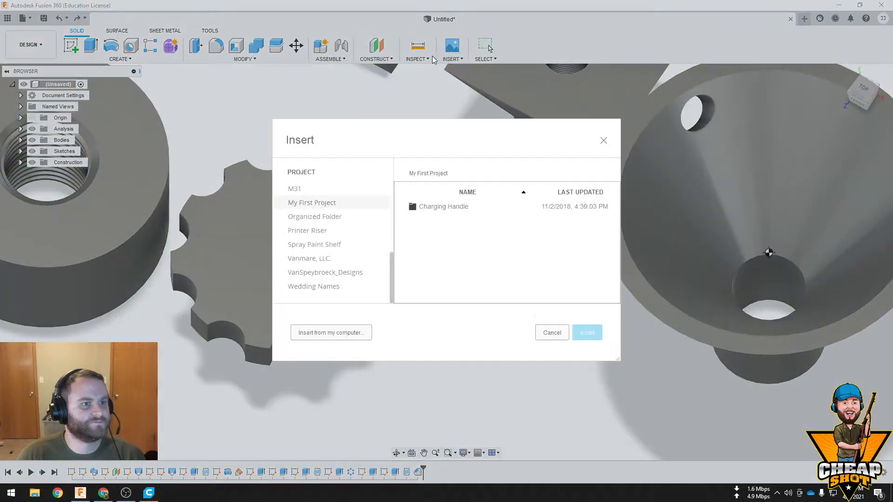
click(552, 333)
click(338, 59)
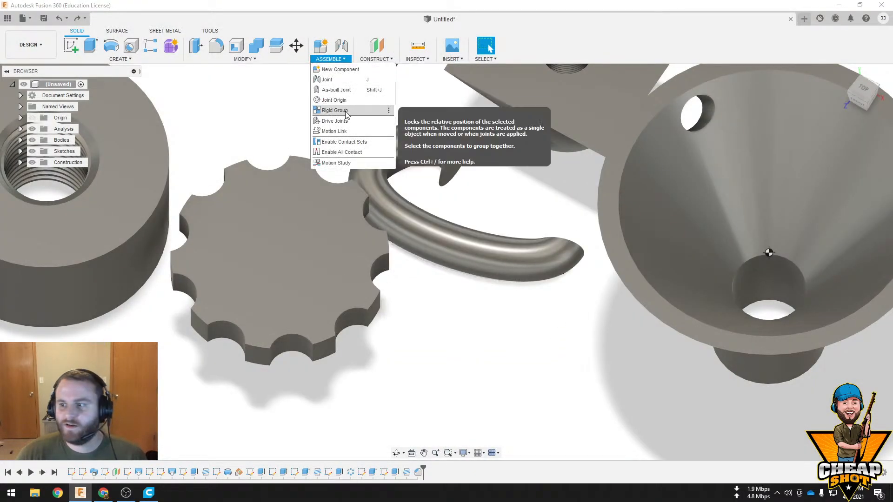
shift+middle_drag(301, 134, 285, 83)
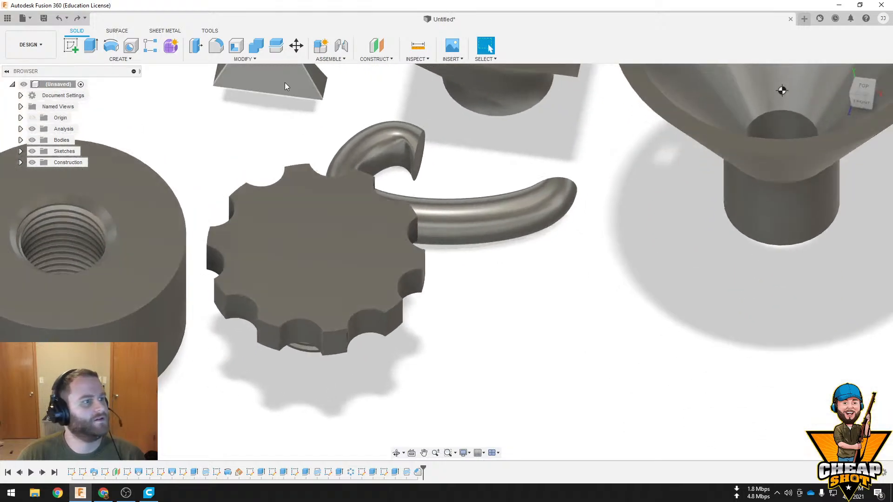
Try to draft the web's side face on the H-shaped body, using the straight flange's inner face as pull direction
click(242, 59)
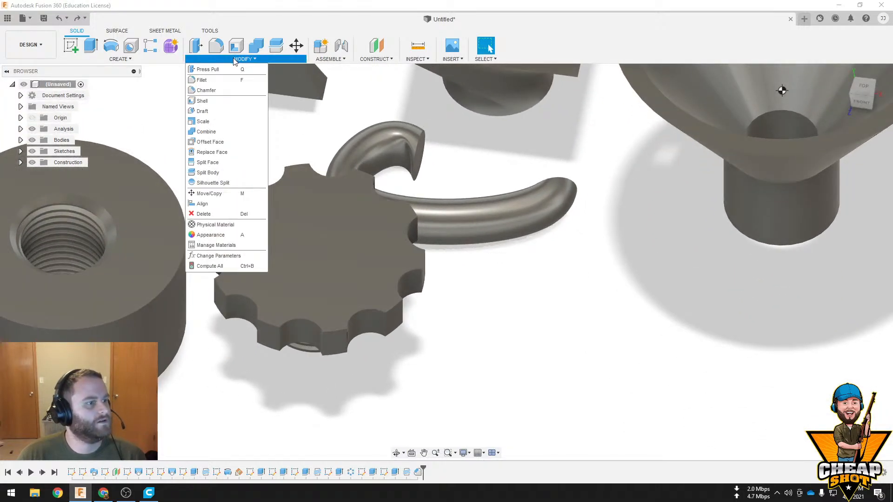
click(223, 115)
shift+middle_drag(222, 115, 543, 237)
shift+middle_drag(363, 253, 294, 245)
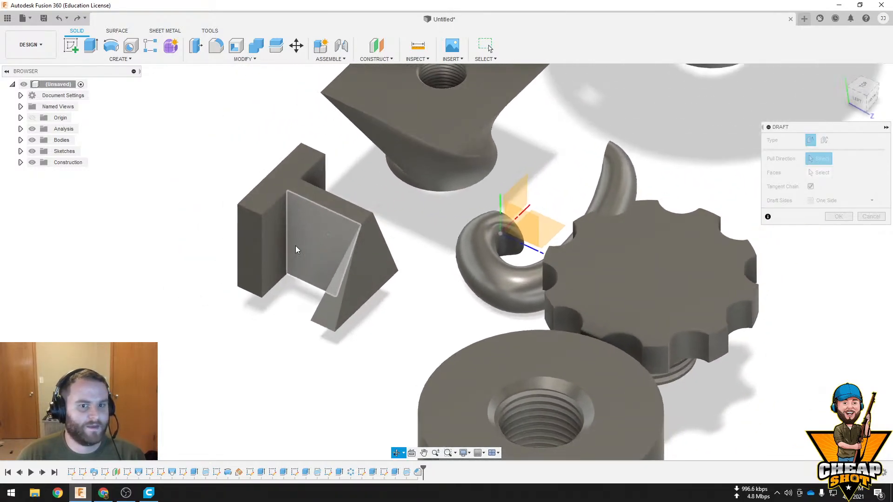
scroll(365, 233, up, 3)
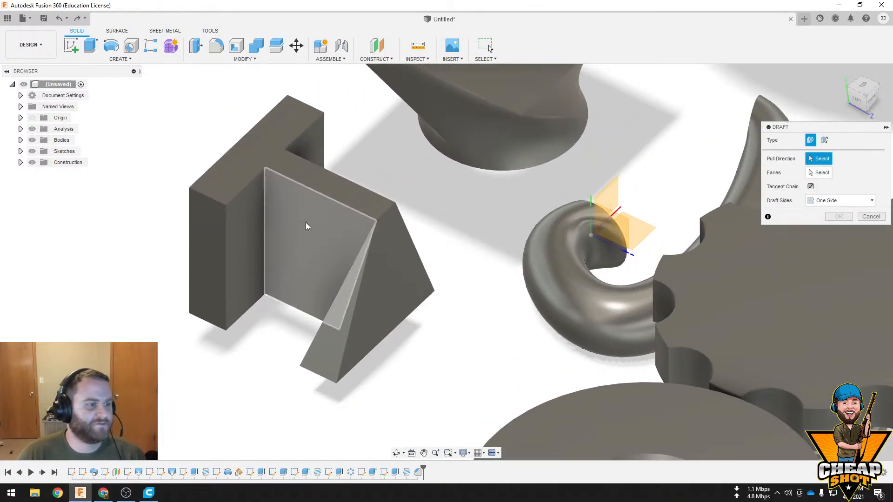
click(241, 227)
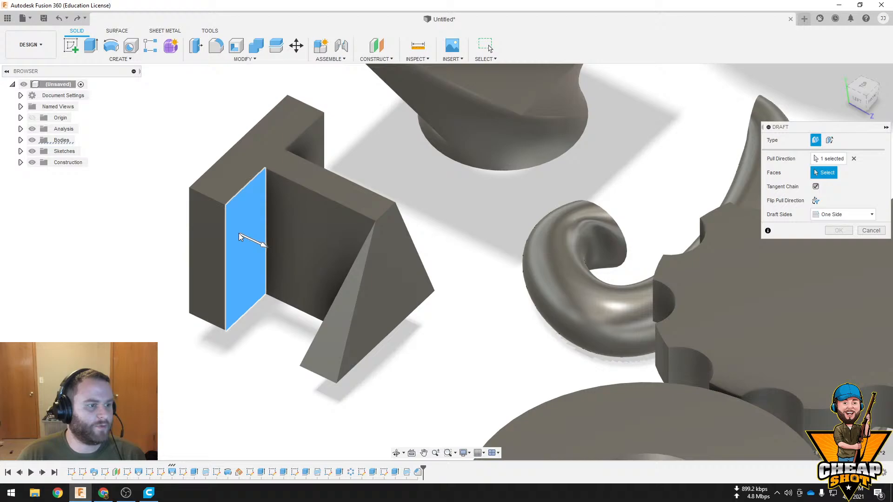
click(346, 233)
mouse_move(305, 214)
mouse_down()
mouse_move(293, 225)
mouse_move(303, 217)
mouse_up()
click(871, 244)
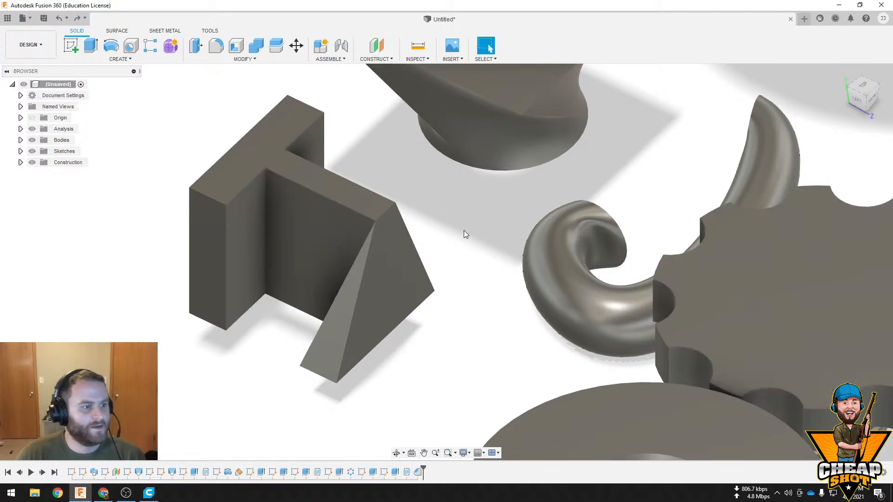
Draft the web's side face on the H-shaped body by -10 degrees on one side, using the tapered flange's inner face as pull direction
shift+middle_drag(465, 233, 500, 197)
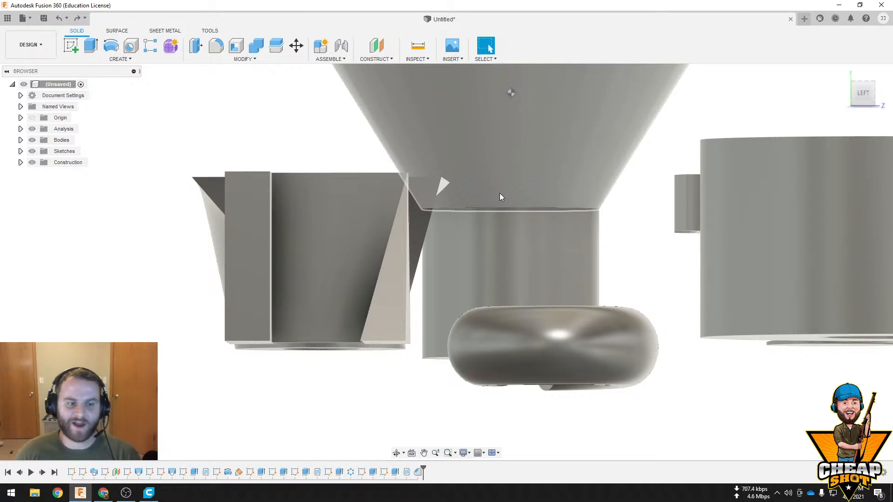
shift+middle_drag(451, 180, 491, 184)
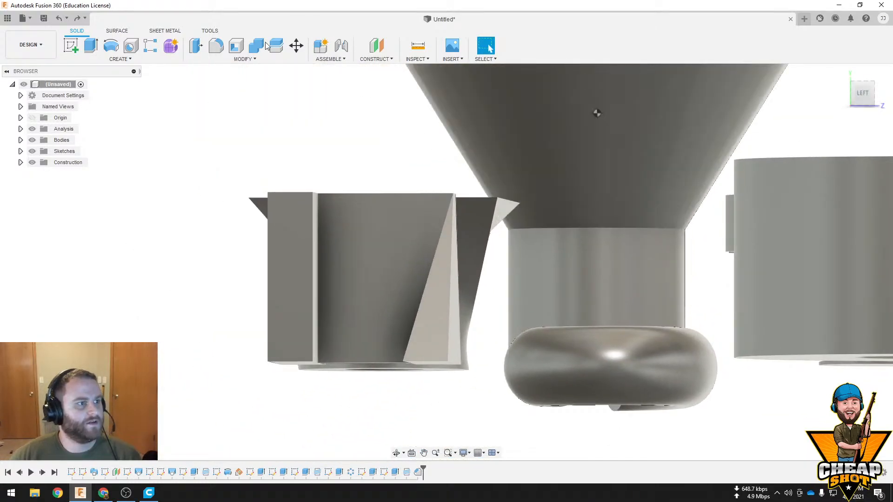
click(255, 59)
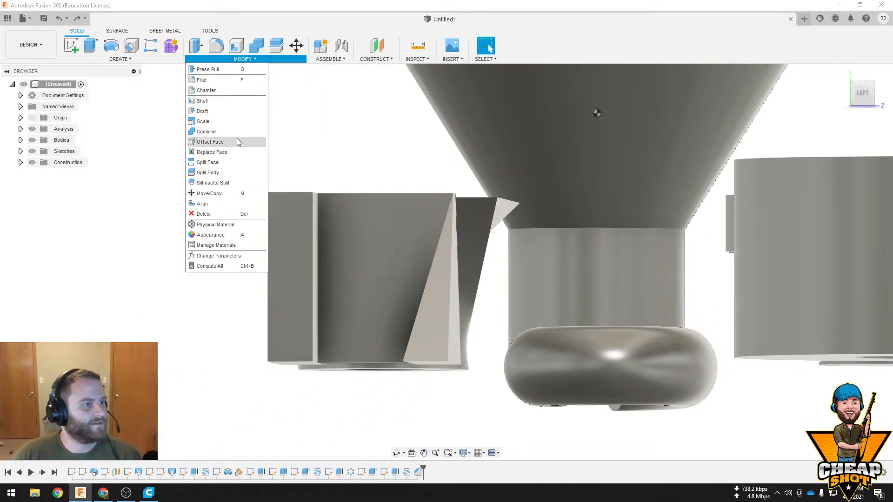
click(232, 112)
shift+middle_drag(436, 241, 430, 286)
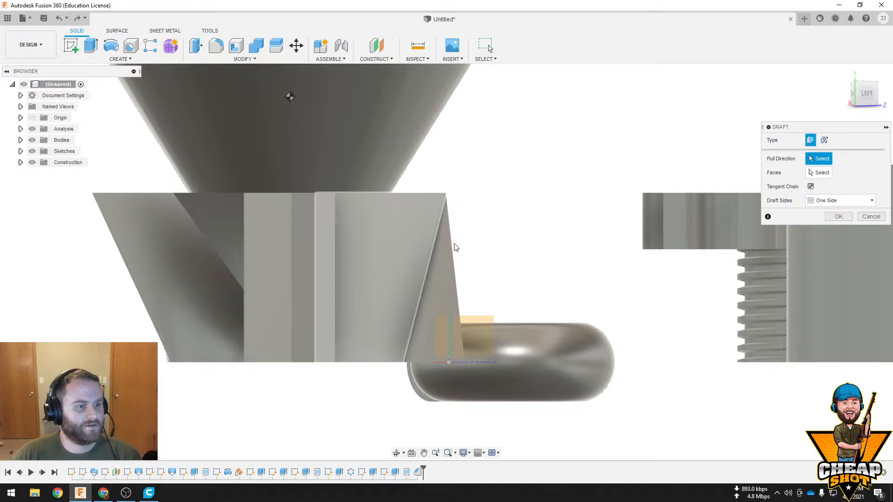
click(429, 286)
click(385, 268)
shift+middle_drag(455, 251, 417, 271)
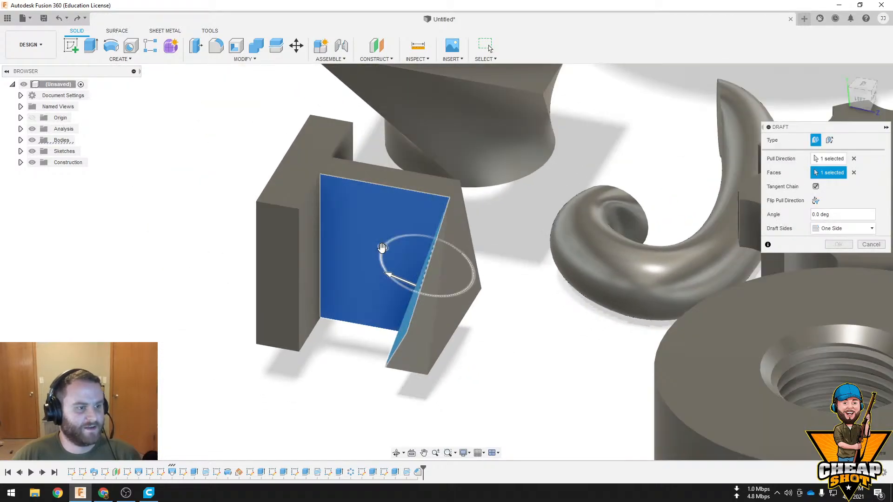
drag(383, 249, 380, 252)
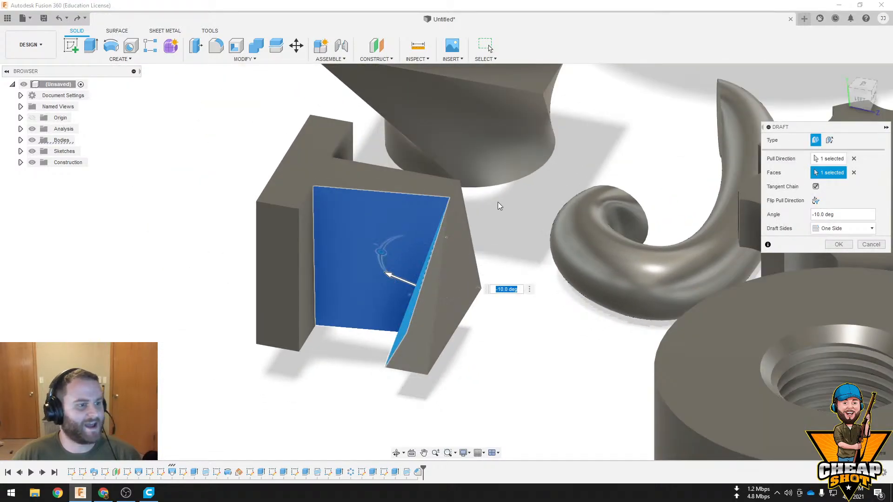
shift+middle_drag(498, 206, 721, 213)
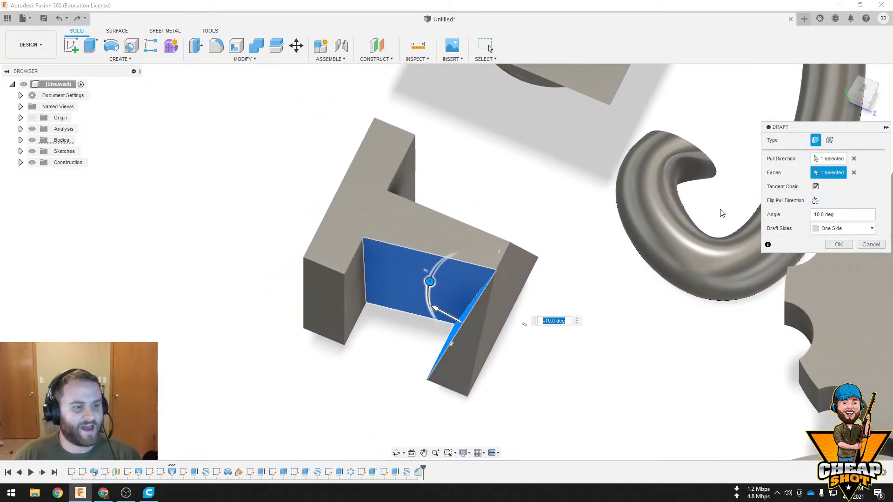
click(838, 245)
Draft the straight flange's end face by -20 degrees on one side, using that flange's outer face as pull direction
click(224, 60)
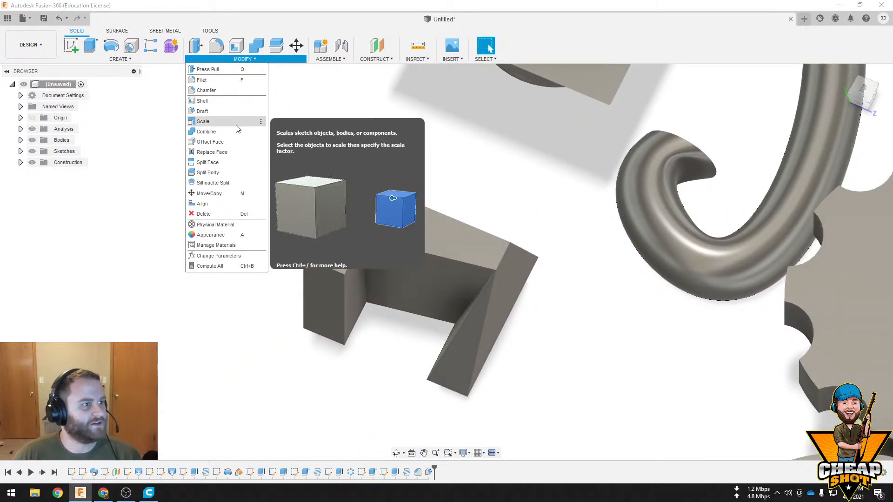
click(240, 119)
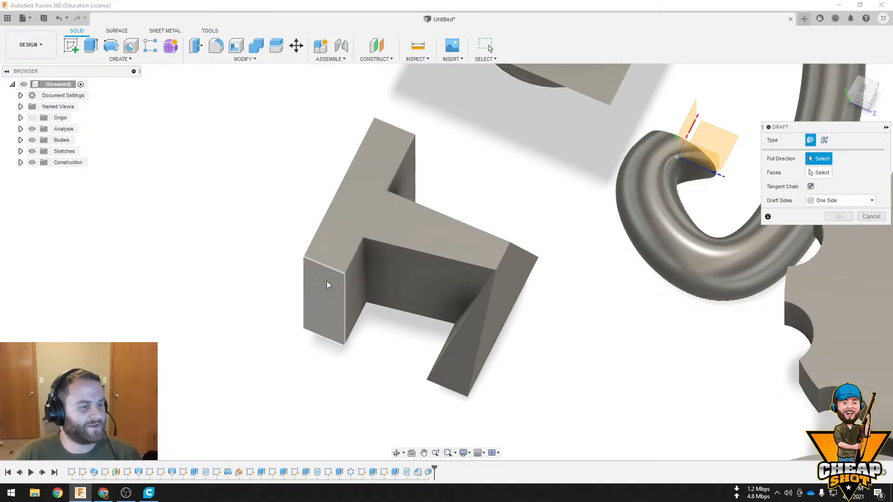
shift+middle_drag(327, 280, 287, 295)
click(260, 299)
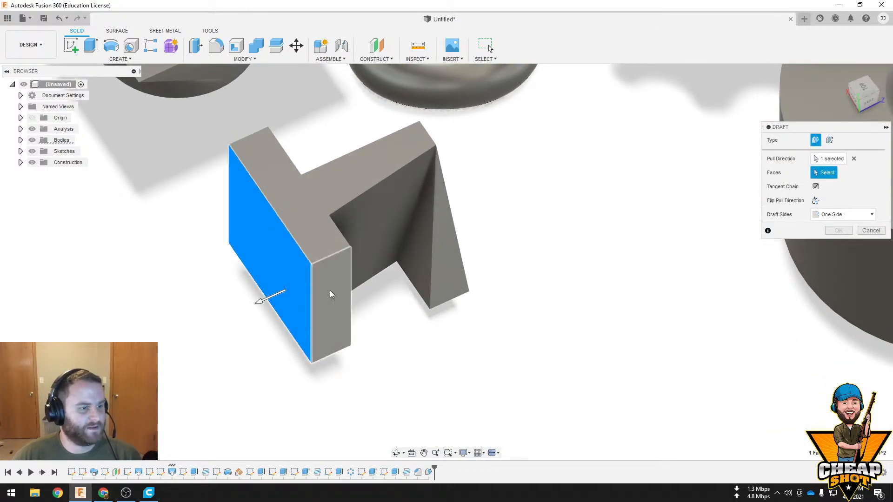
click(269, 309)
mouse_move(271, 322)
mouse_down()
mouse_move(261, 301)
mouse_move(279, 327)
mouse_up()
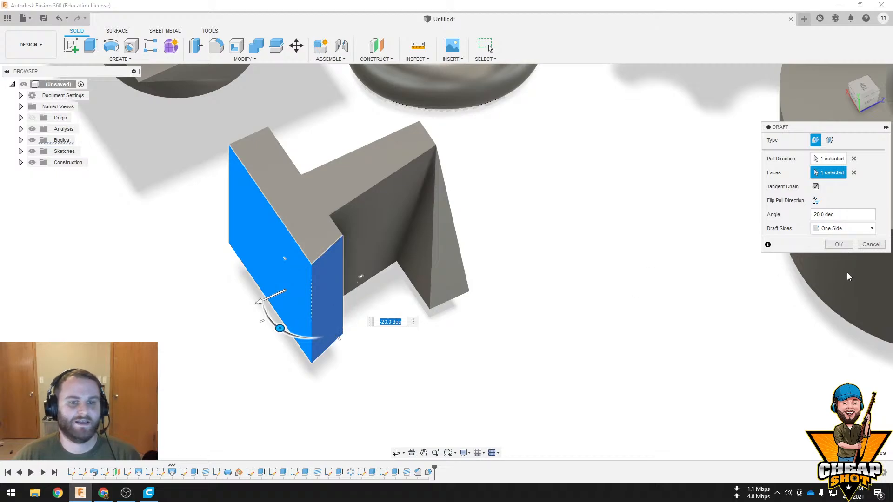
click(838, 244)
shift+middle_drag(731, 275, 553, 292)
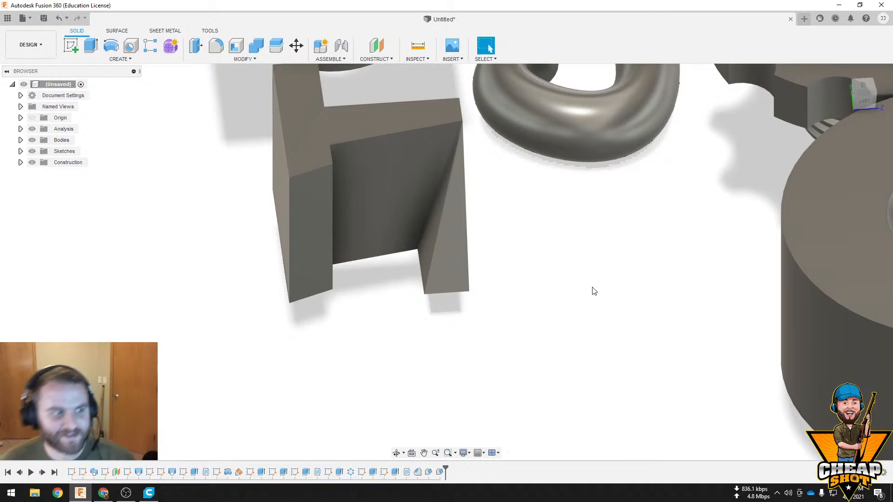
scroll(592, 288, down, 6)
shift+middle_drag(637, 218, 682, 205)
middle_drag(682, 205, 525, 263)
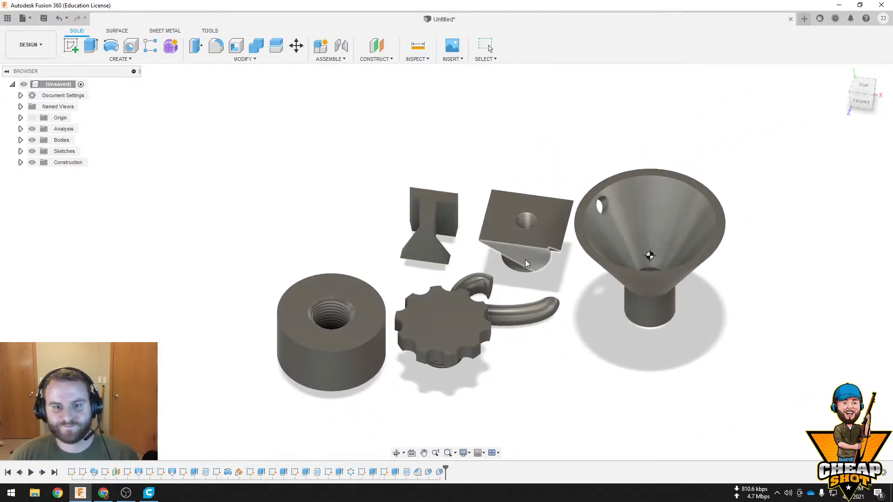
scroll(518, 258, up, 4)
click(120, 59)
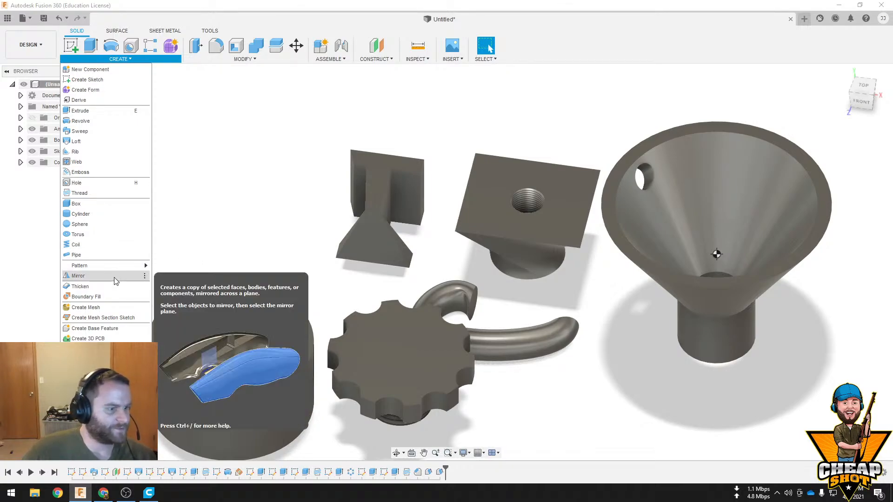
click(291, 176)
middle_drag(291, 176, 348, 193)
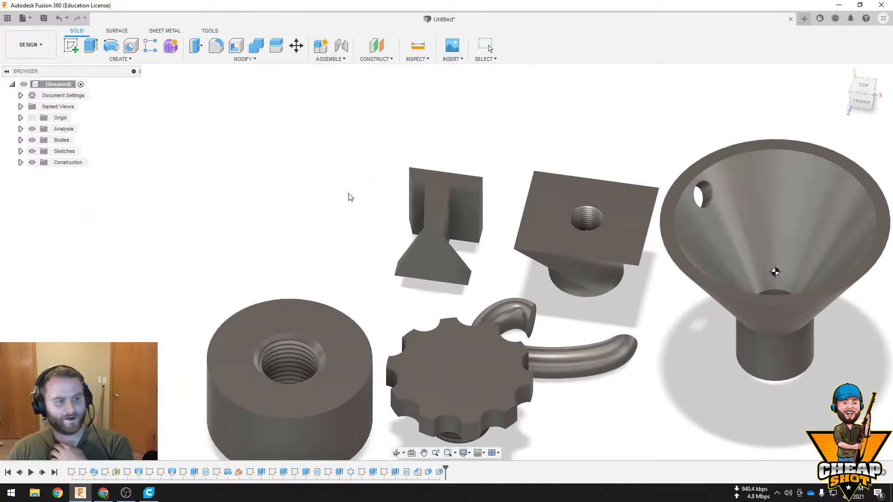
middle_drag(419, 171, 376, 171)
scroll(524, 224, down, 3)
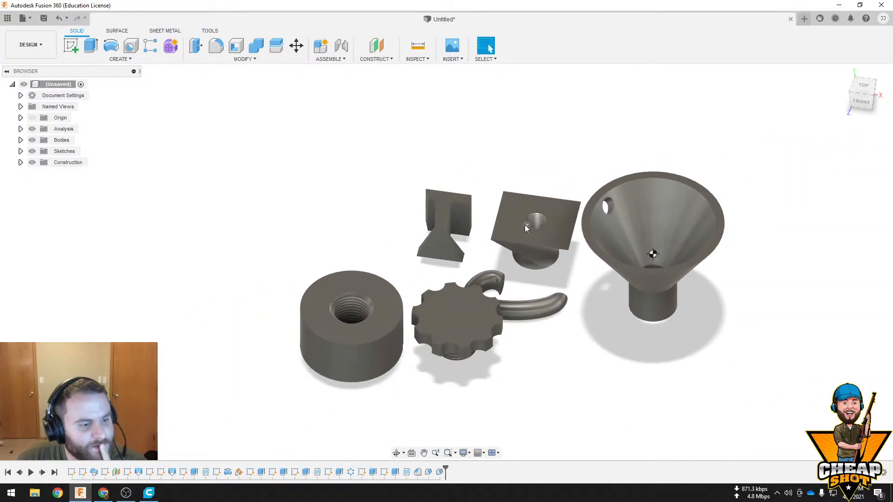
scroll(524, 225, up, 4)
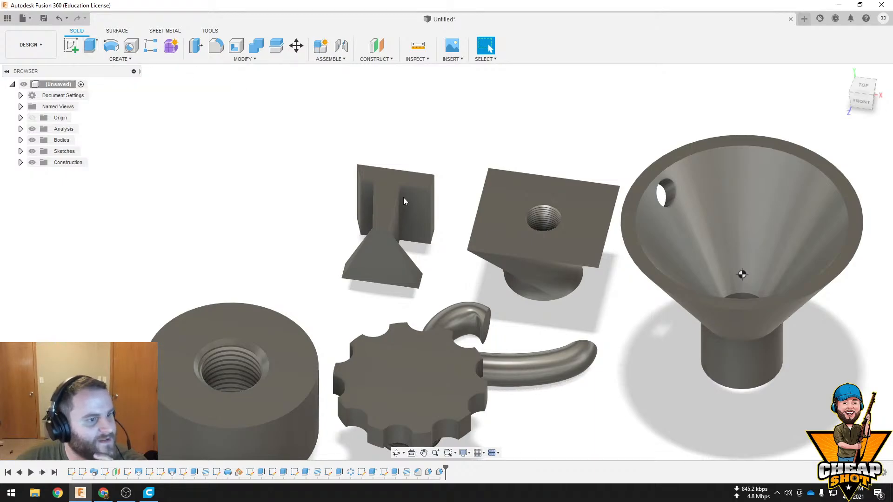
Inspect the drafted faces of the H-shaped body from the side, from below and from above
shift+middle_drag(406, 202, 509, 223)
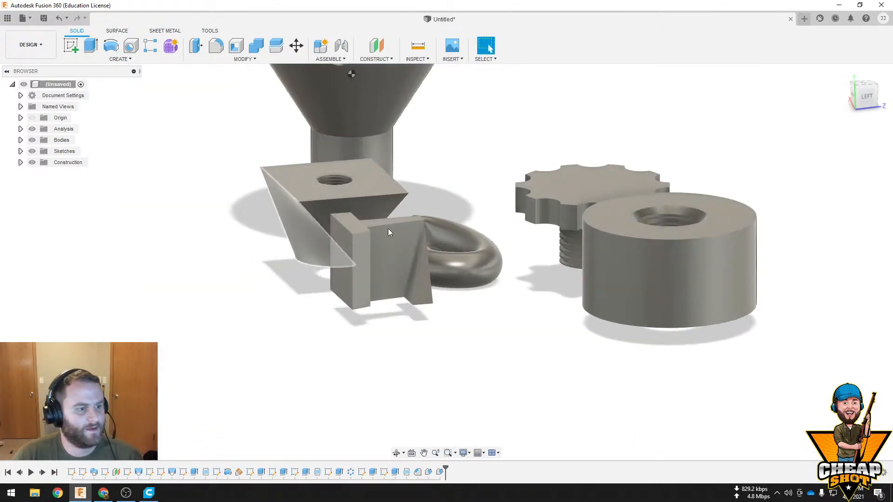
scroll(379, 240, up, 6)
shift+middle_drag(462, 281, 408, 154)
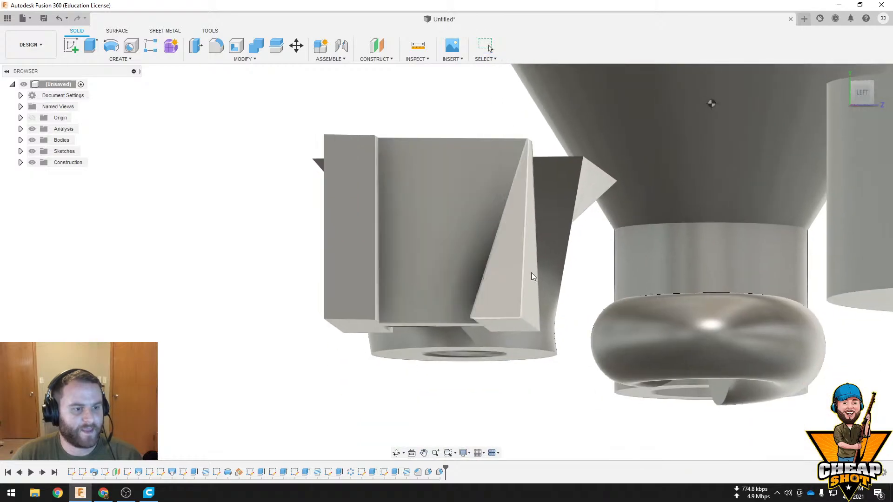
scroll(615, 261, up, 2)
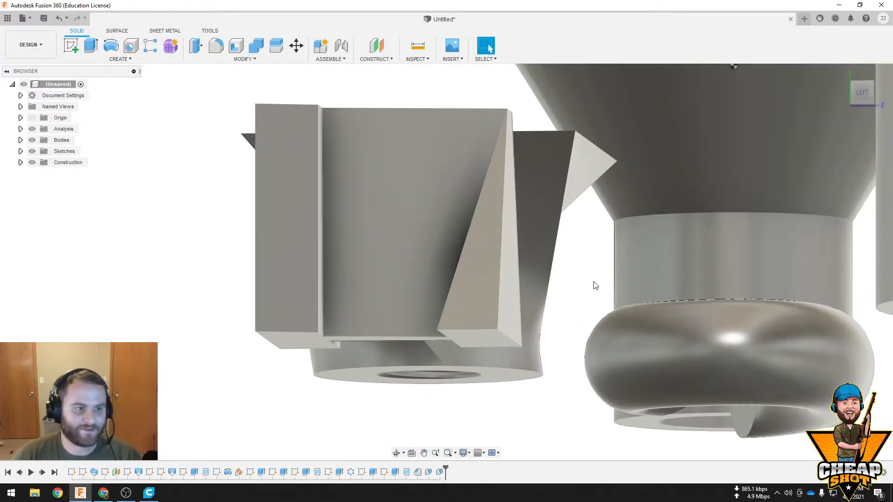
scroll(528, 272, down, 5)
shift+middle_drag(484, 242, 406, 297)
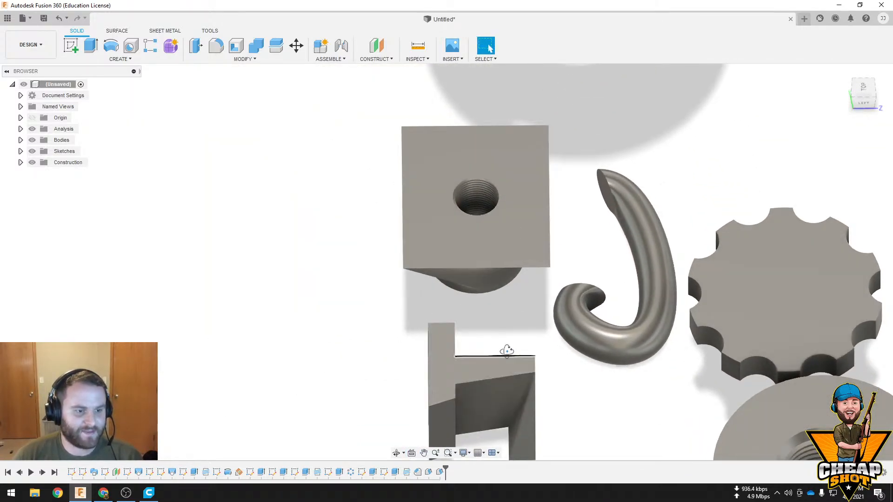
shift+middle_drag(504, 353, 479, 283)
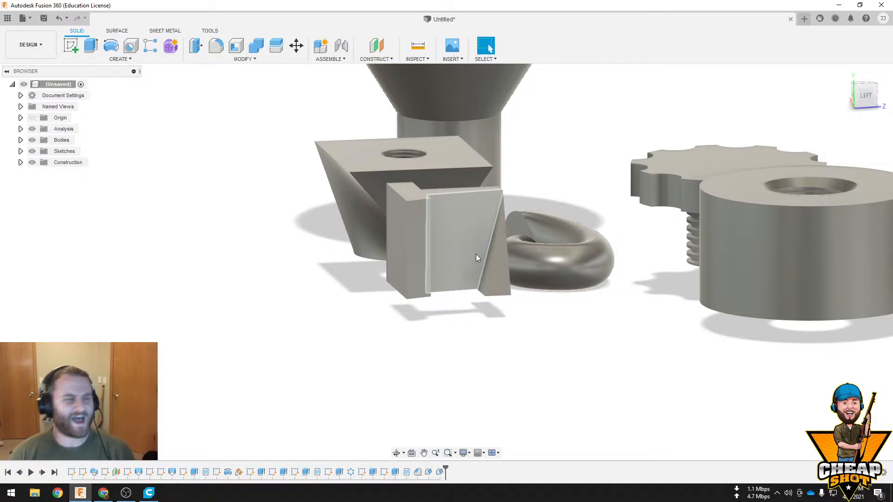
Start a Mirror of type Faces and select all faces of the H-shaped body as its objects
click(120, 59)
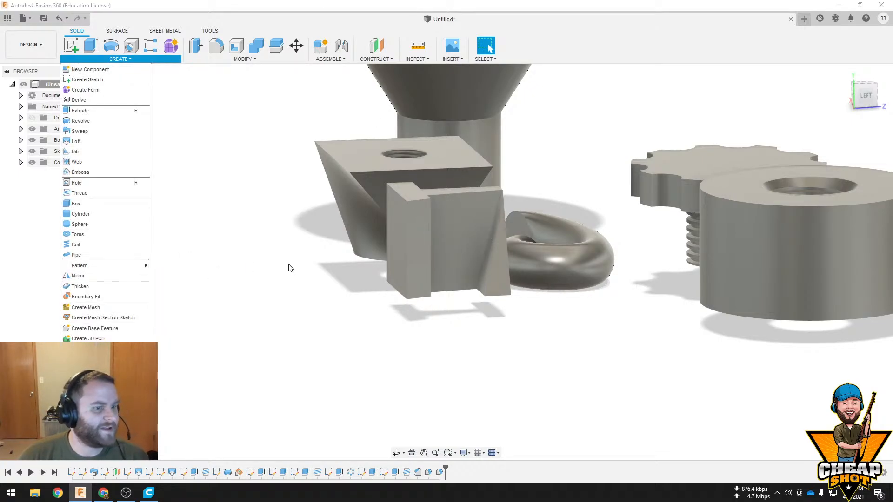
click(118, 276)
mouse_move(384, 223)
shift+middle_down()
mouse_move(415, 231)
mouse_move(398, 223)
shift+middle_up()
drag(387, 206, 535, 313)
shift+middle_drag(565, 344, 604, 221)
drag(624, 197, 444, 299)
drag(464, 118, 577, 300)
shift+middle_drag(591, 309, 629, 271)
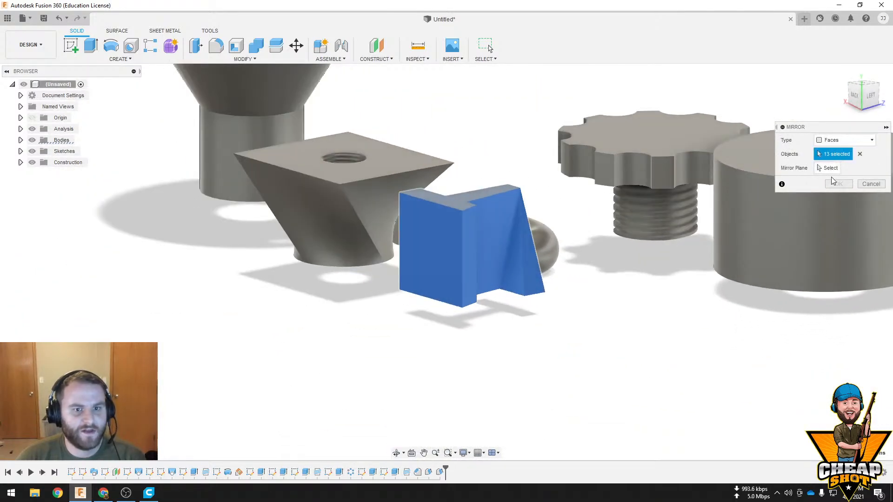
Try to mirror the selected faces across the horizontal origin plane and read the details of the resulting error
shift+middle_drag(718, 260, 526, 188)
mouse_move(554, 133)
shift+middle_down()
mouse_move(607, 144)
mouse_move(554, 128)
shift+middle_up()
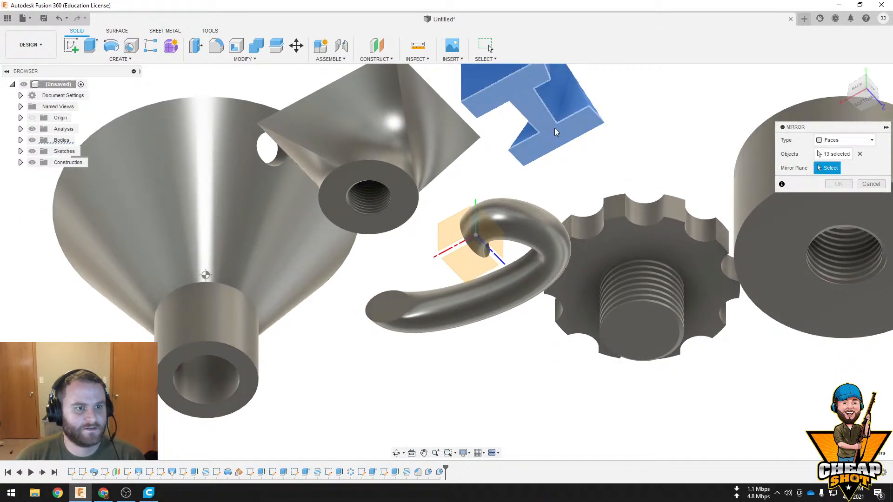
click(473, 265)
shift+middle_drag(473, 266, 438, 302)
click(838, 184)
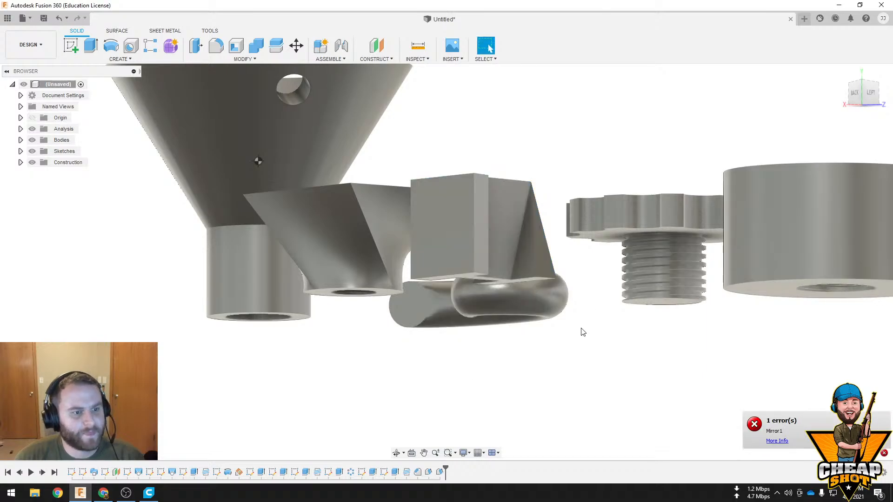
shift+middle_drag(580, 328, 560, 330)
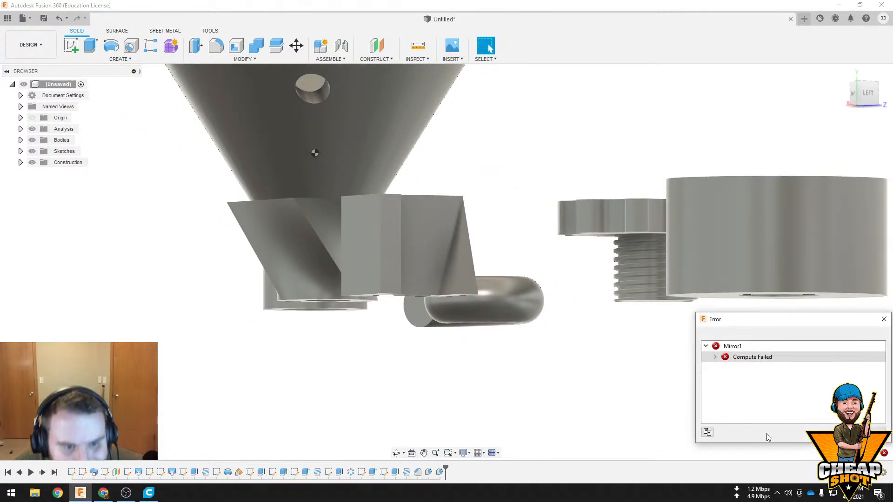
click(717, 359)
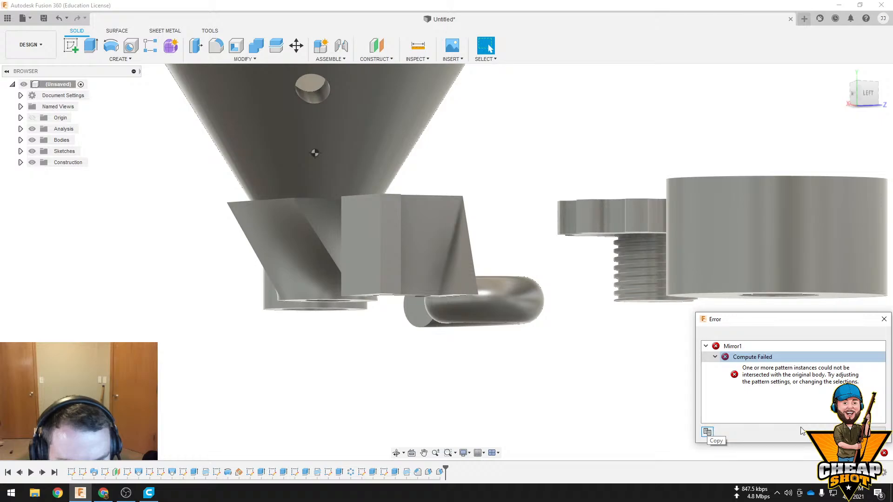
click(866, 432)
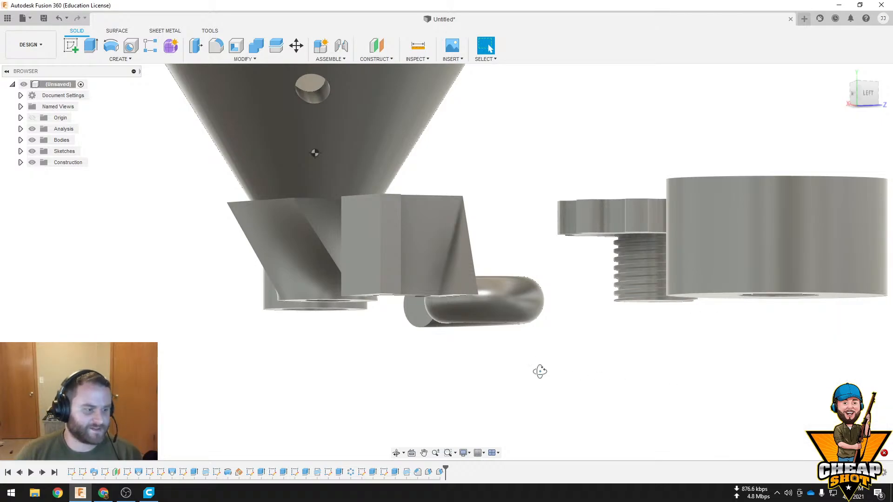
Delete the two draft features on the H-shaped body from the design history
shift+middle_drag(539, 371, 511, 353)
right_click(439, 472)
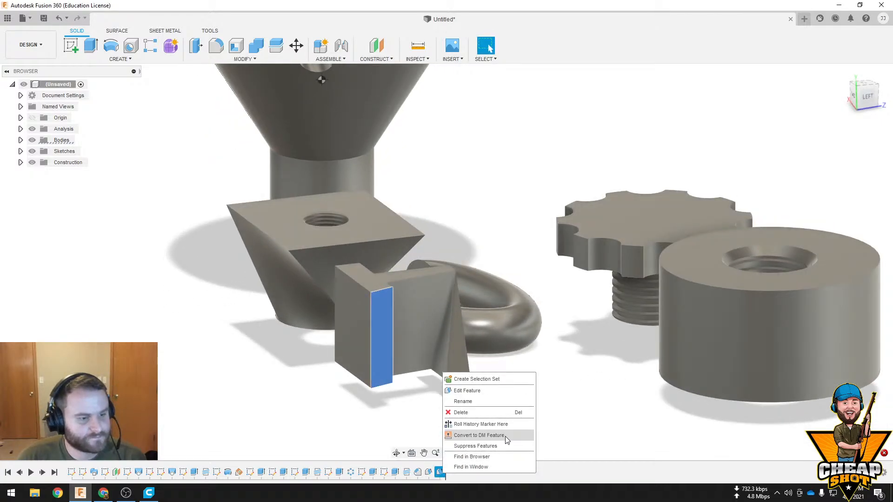
click(477, 412)
right_click(430, 471)
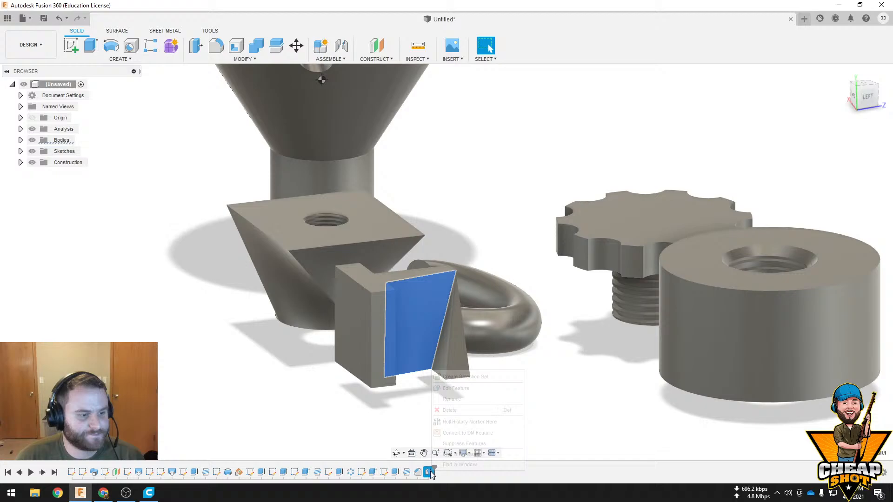
click(468, 410)
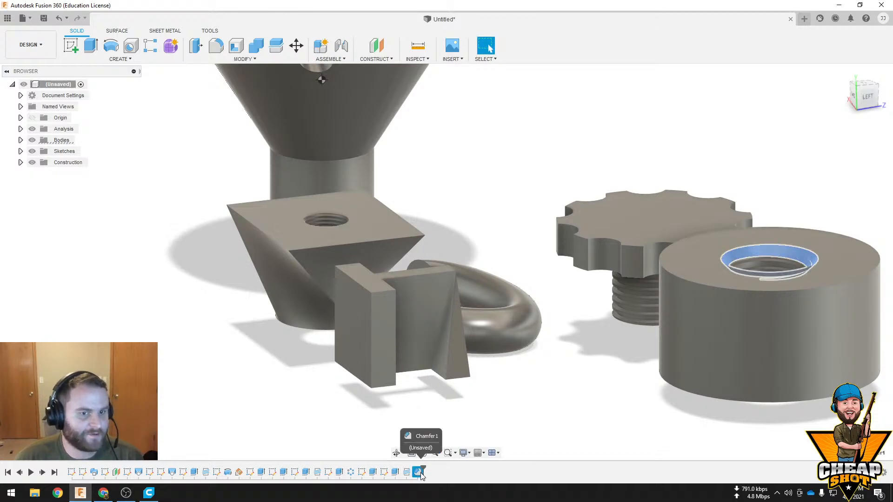
Mirror all faces of the H-shaped body across the horizontal origin plane, using the Faces type
shift+middle_drag(528, 411, 530, 286)
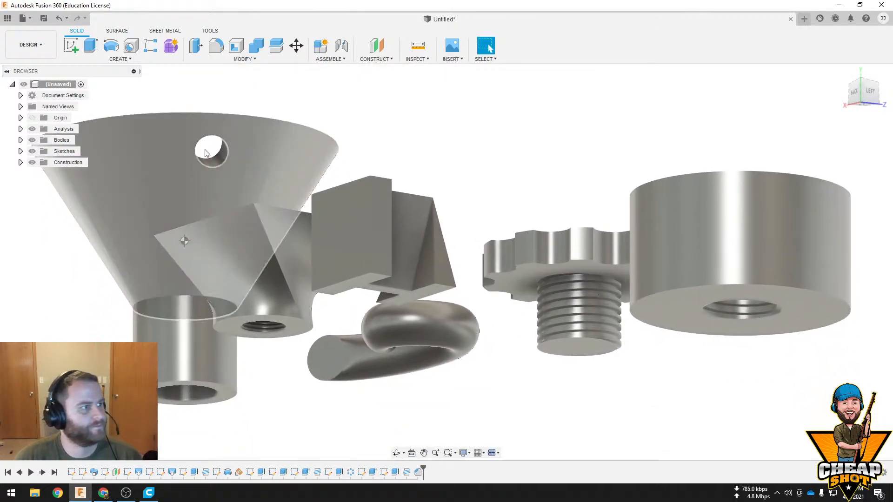
click(104, 59)
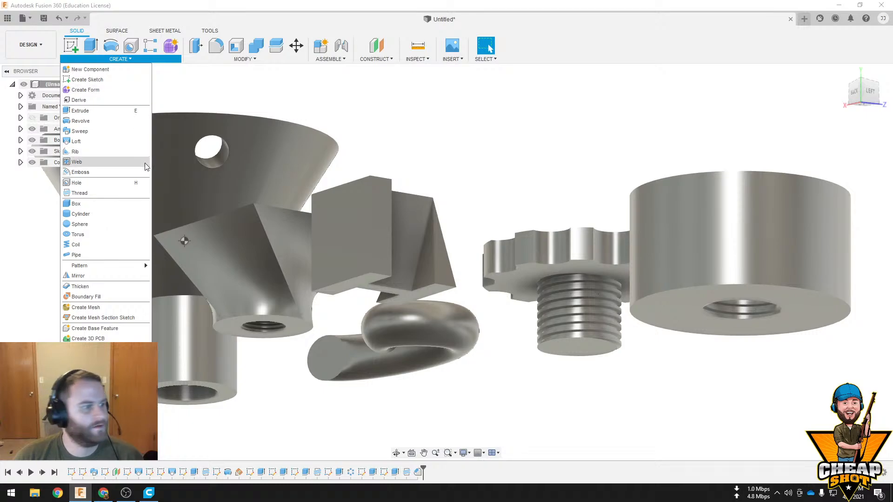
shift+middle_drag(423, 233, 411, 344)
middle_drag(411, 344, 384, 178)
drag(434, 271, 299, 401)
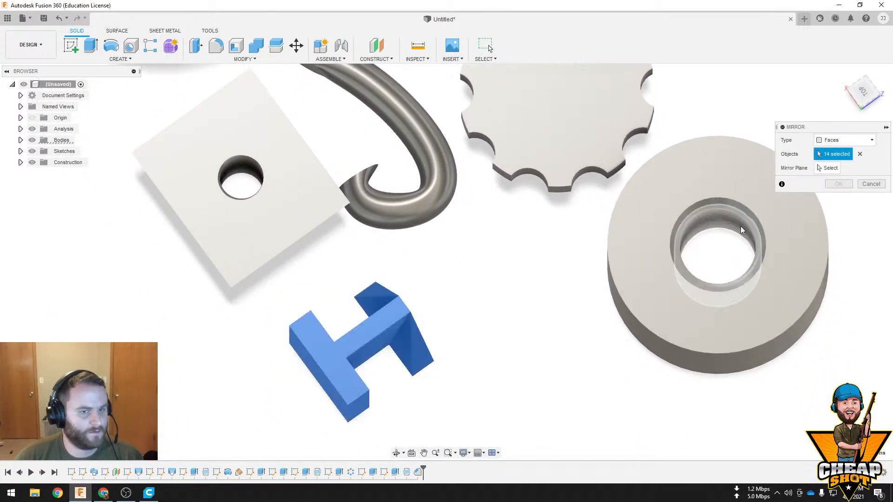
click(828, 168)
middle_drag(527, 315, 520, 197)
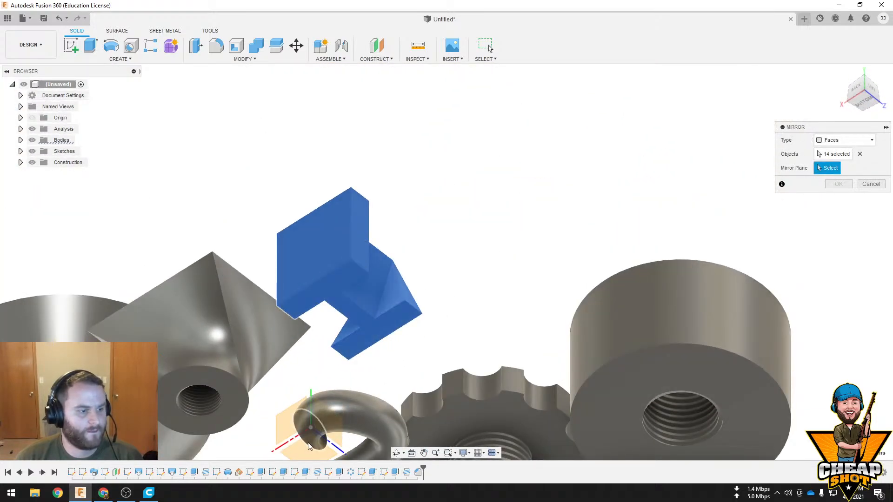
click(308, 446)
middle_drag(470, 262, 430, 302)
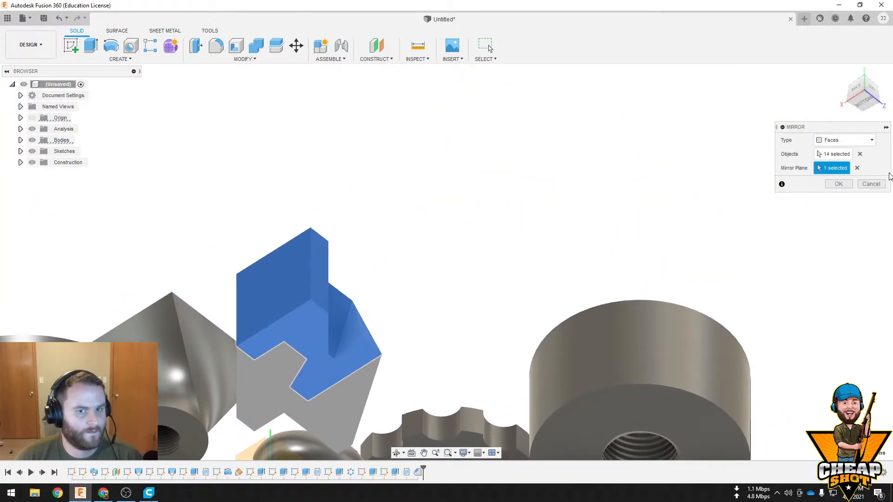
click(847, 184)
shift+middle_drag(501, 298, 481, 199)
drag(530, 175, 251, 378)
drag(534, 190, 375, 329)
click(105, 60)
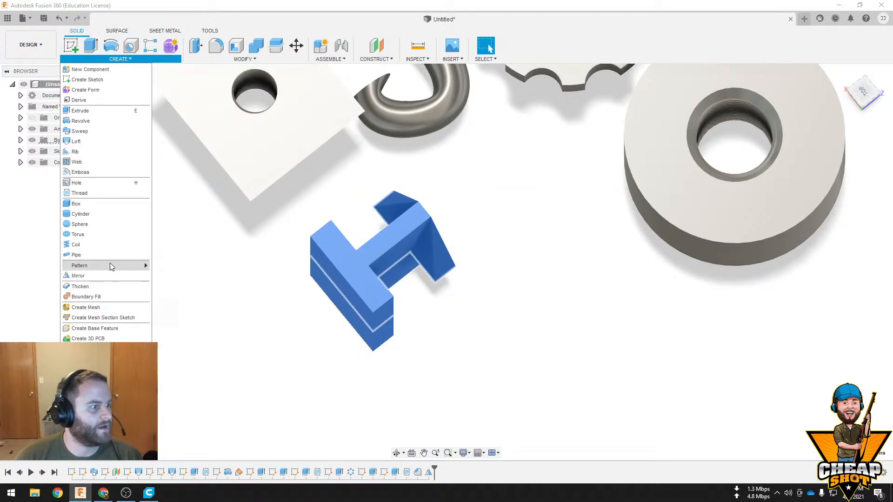
click(110, 263)
middle_drag(405, 219, 483, 237)
click(870, 184)
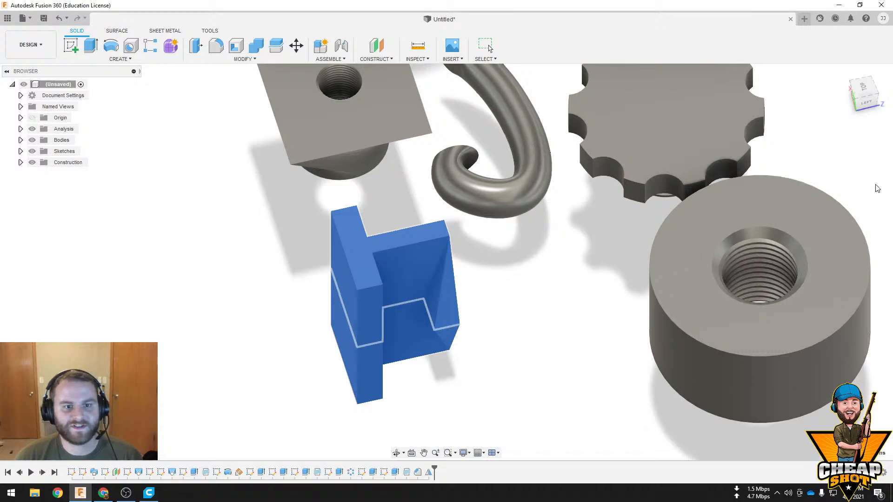
Create an offset plane at 0.00 mm distance on the outer face of the H-shaped body's undrafted flange
shift+middle_drag(575, 301, 474, 209)
click(384, 45)
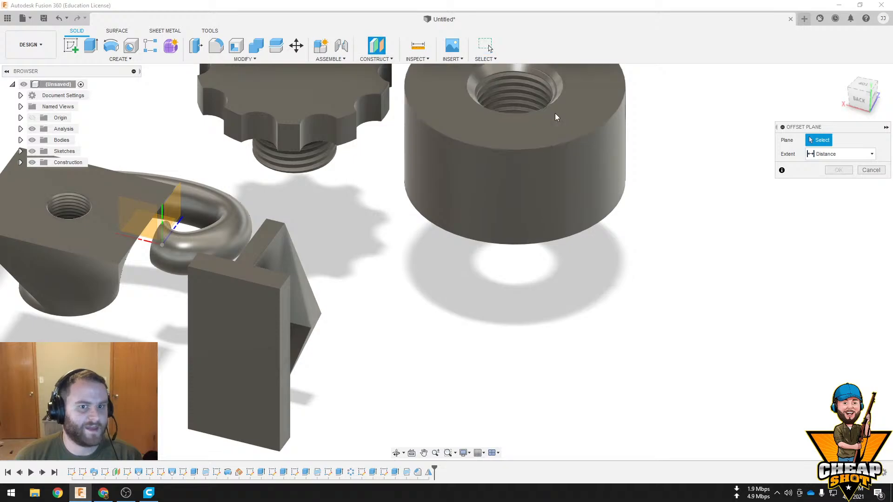
click(236, 331)
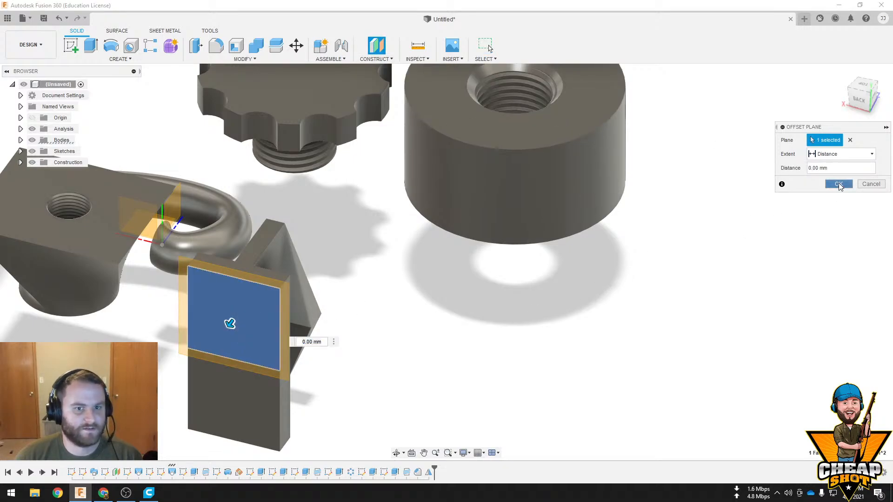
click(838, 184)
Mirror all faces of the H-shaped body across the new offset plane on its outer flange face
shift+middle_drag(404, 289, 327, 274)
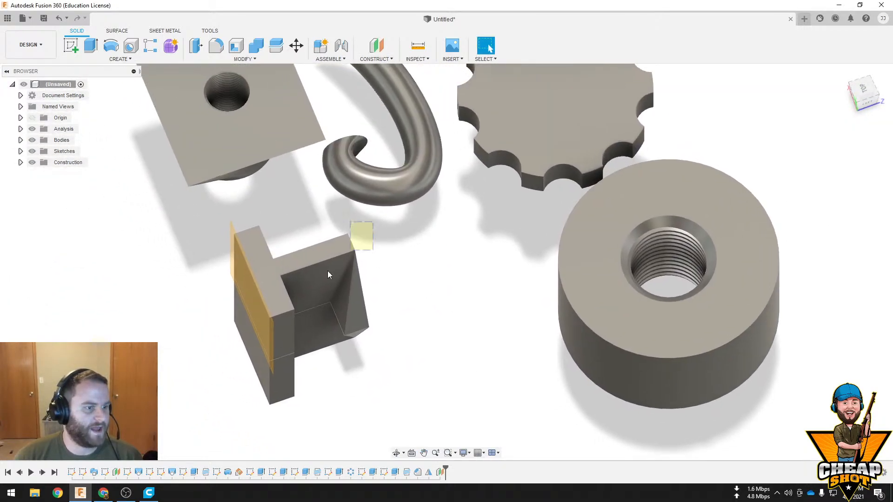
drag(328, 275, 207, 393)
click(121, 59)
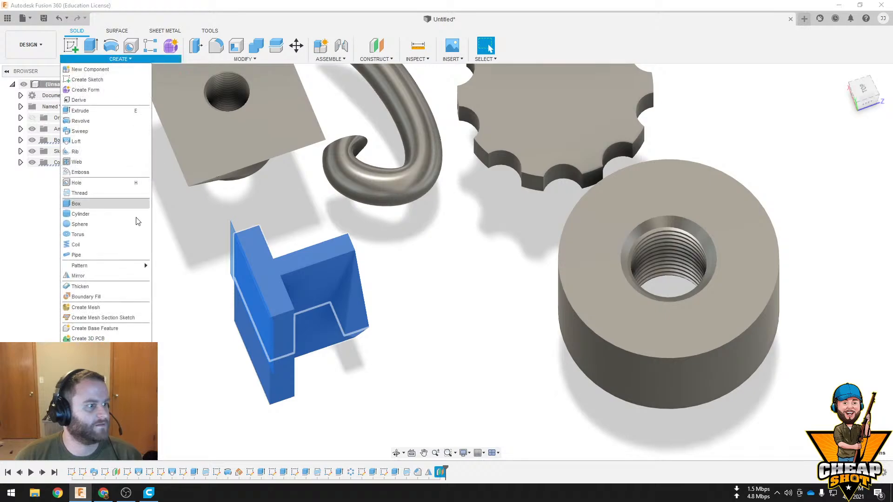
mouse_move(103, 266)
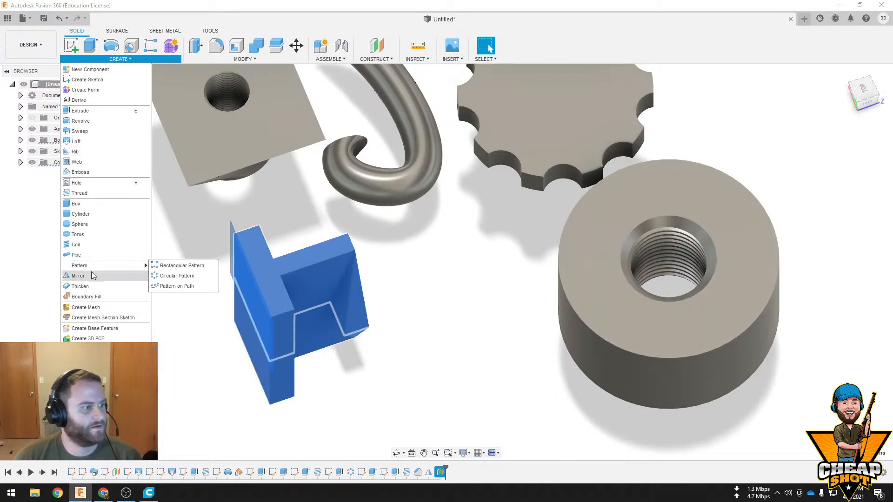
click(110, 278)
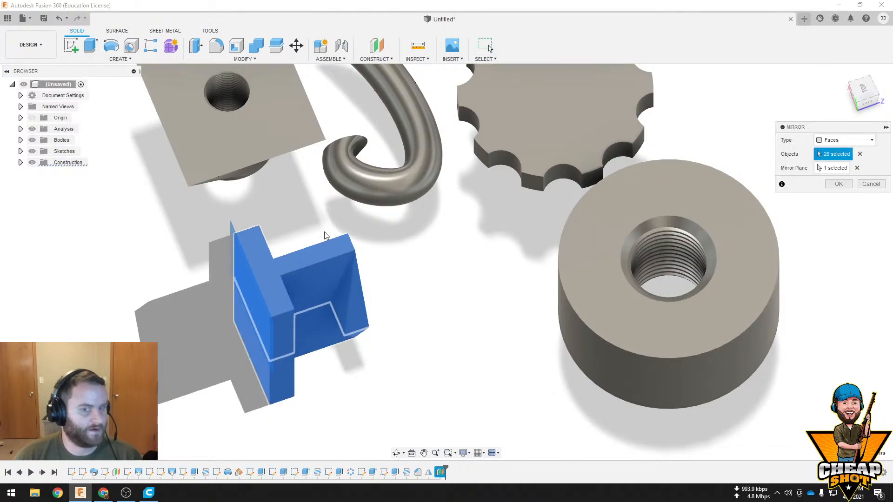
click(834, 169)
shift+middle_drag(522, 255, 547, 238)
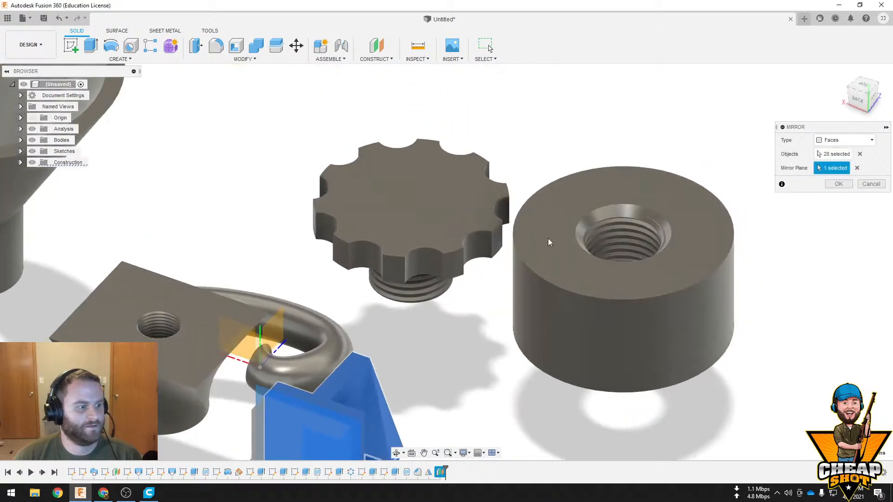
middle_drag(289, 347, 311, 265)
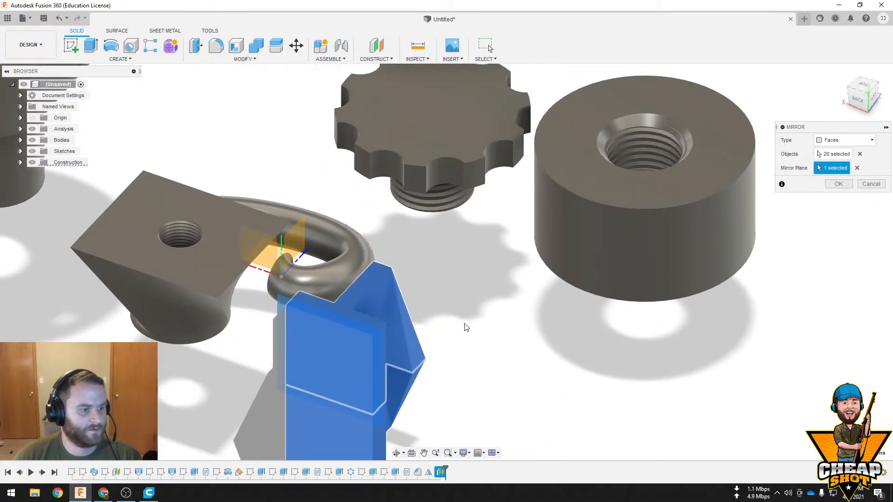
shift+middle_drag(464, 325, 479, 265)
click(838, 184)
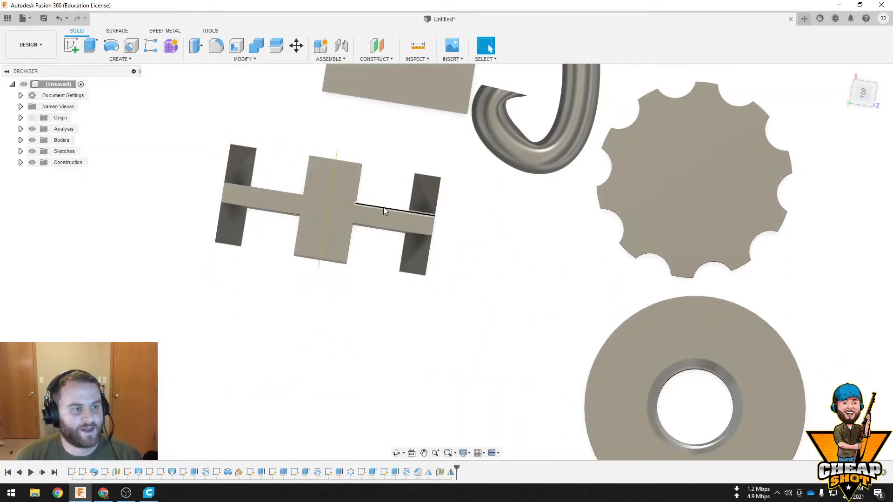
Create an offset plane at 0.00 mm distance on the top face of the doubled H-shaped body
shift+middle_drag(383, 207, 392, 141)
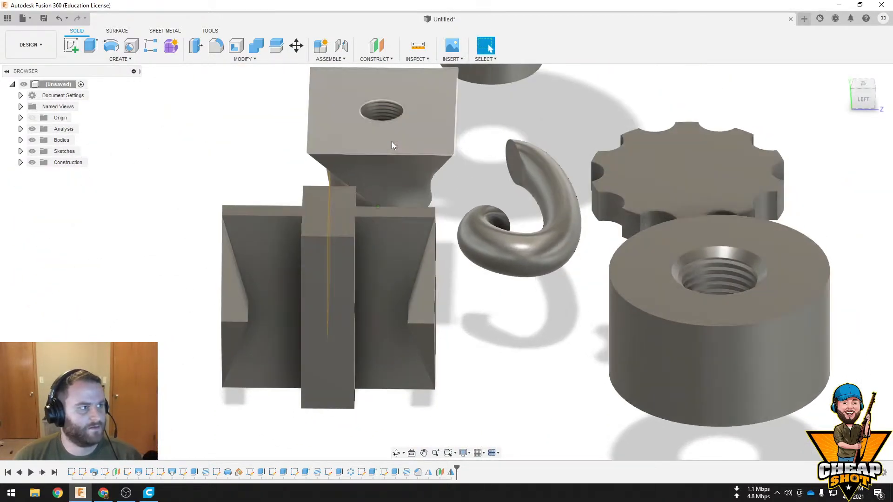
click(384, 61)
click(374, 69)
click(348, 220)
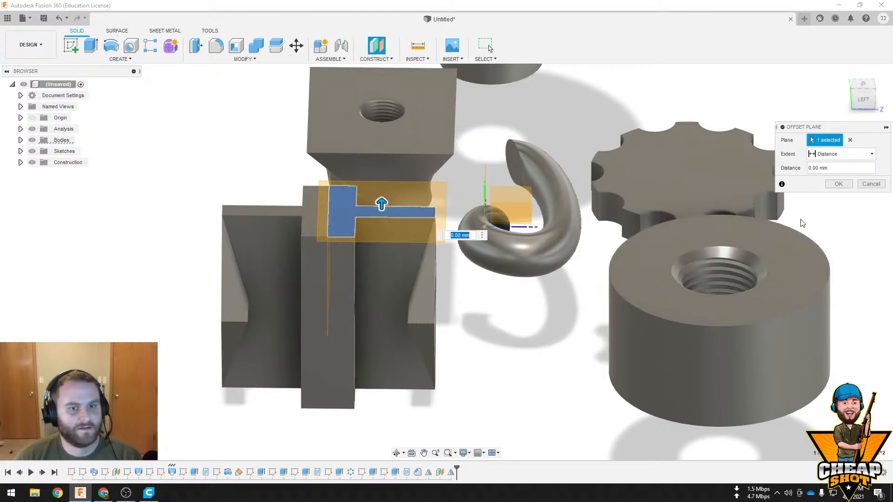
click(838, 184)
Mirror all faces of the doubled H-shaped body upward across the offset plane on its top face
shift+middle_drag(439, 160, 454, 177)
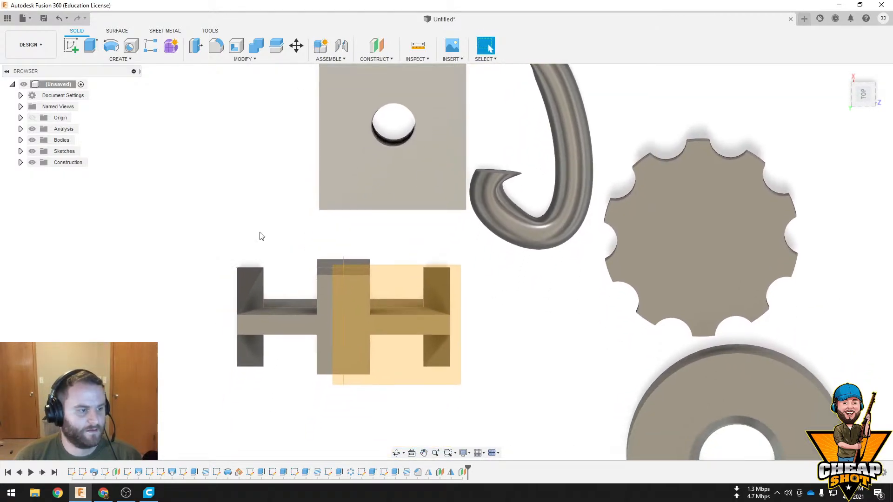
drag(183, 231, 481, 418)
click(120, 59)
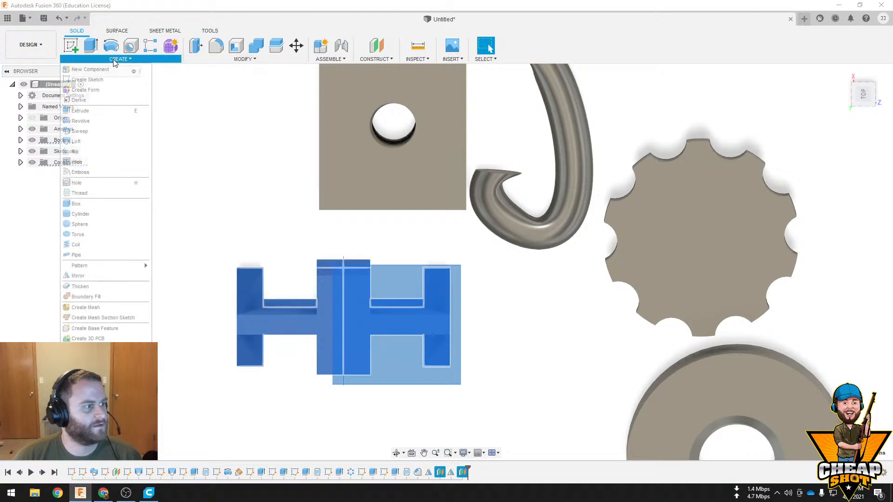
click(87, 272)
shift+middle_drag(427, 269, 465, 227)
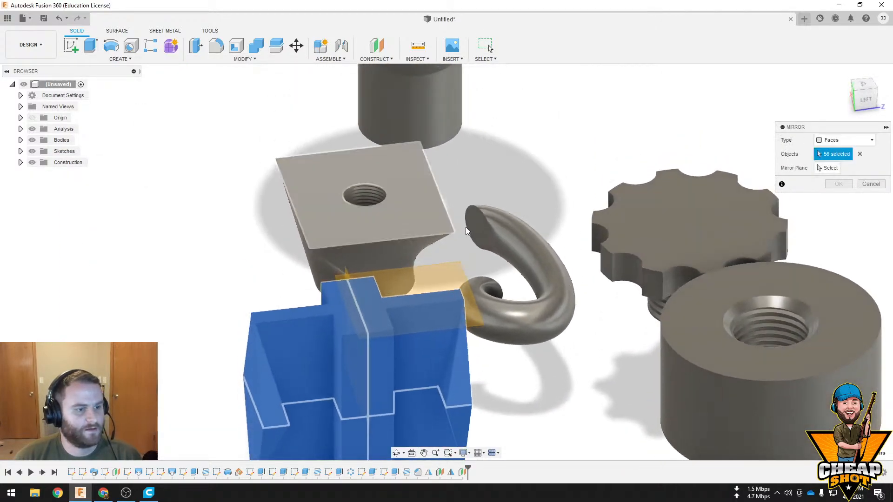
click(828, 168)
click(437, 284)
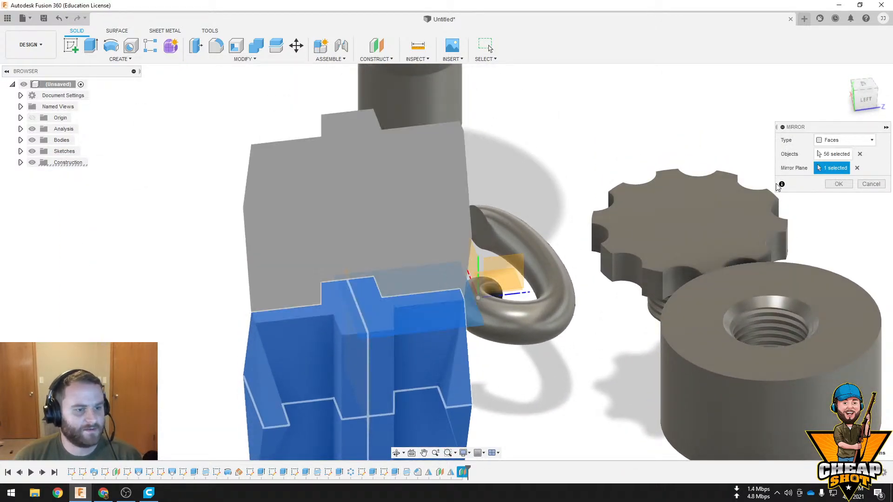
click(837, 185)
Sketch a circle about 400 mm in diameter on the horizontal origin plane, in the empty area beside the mirrored body
shift+middle_drag(570, 278, 484, 310)
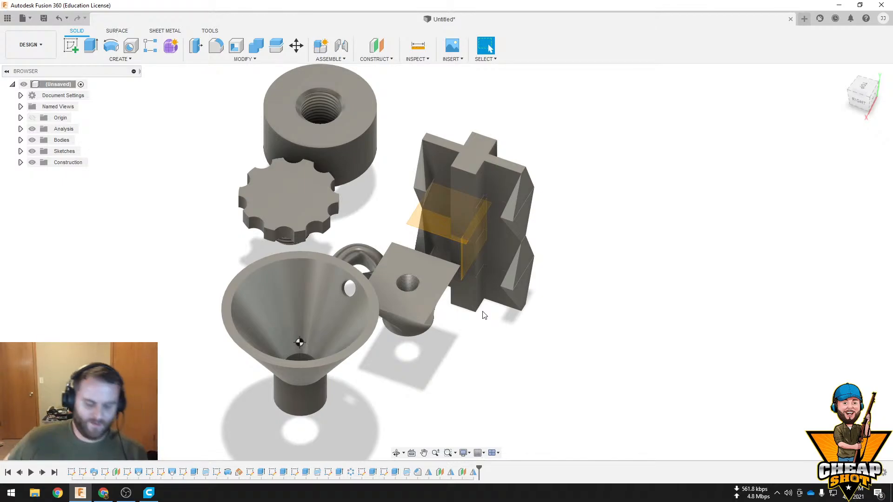
shift+middle_drag(395, 294, 484, 293)
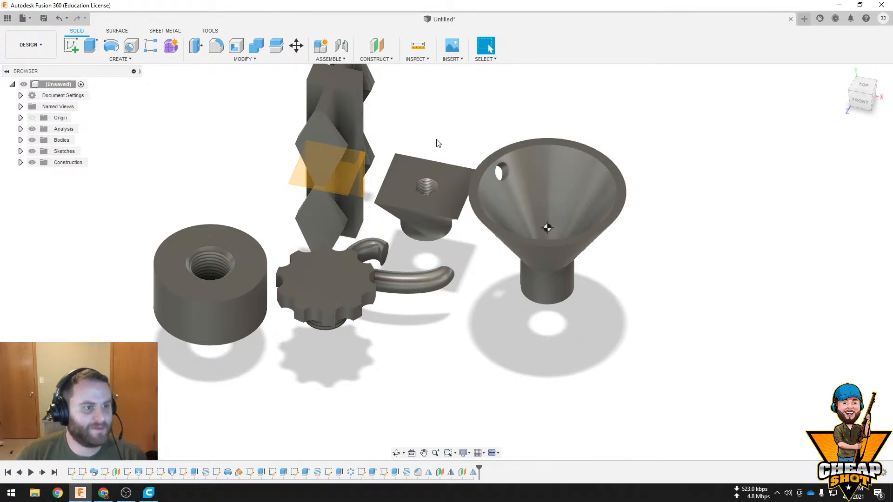
shift+middle_drag(436, 139, 444, 152)
click(71, 45)
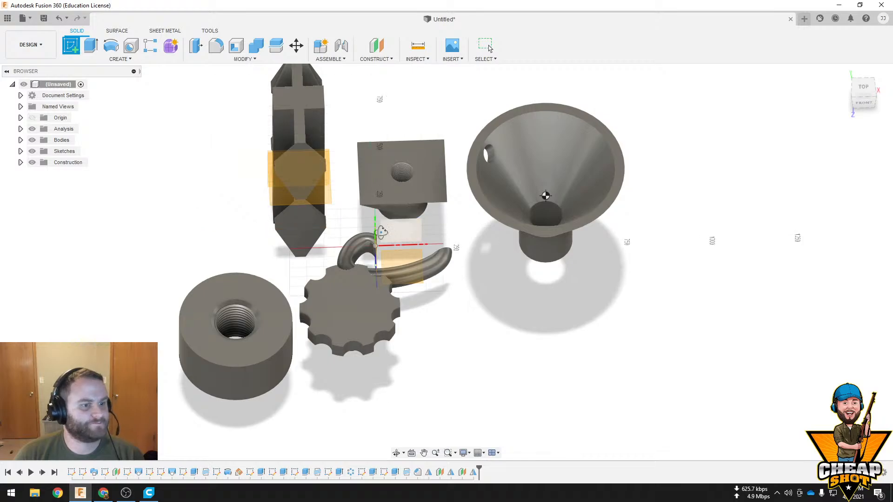
click(403, 249)
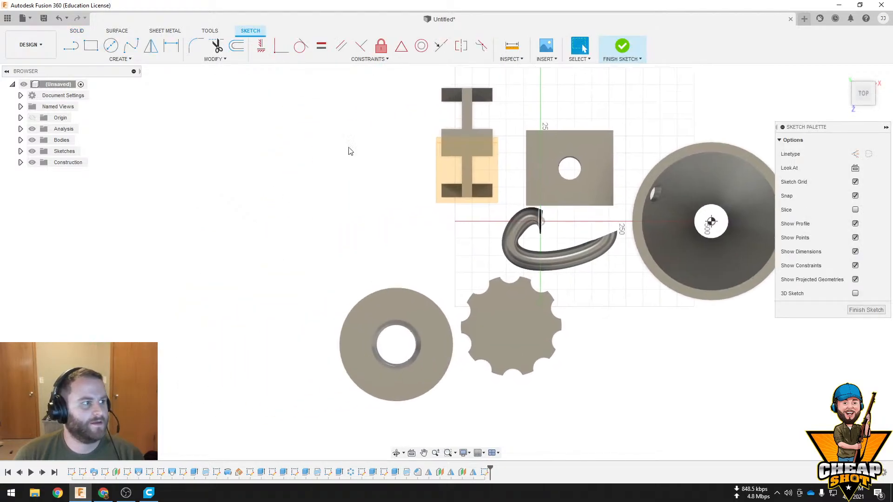
click(111, 46)
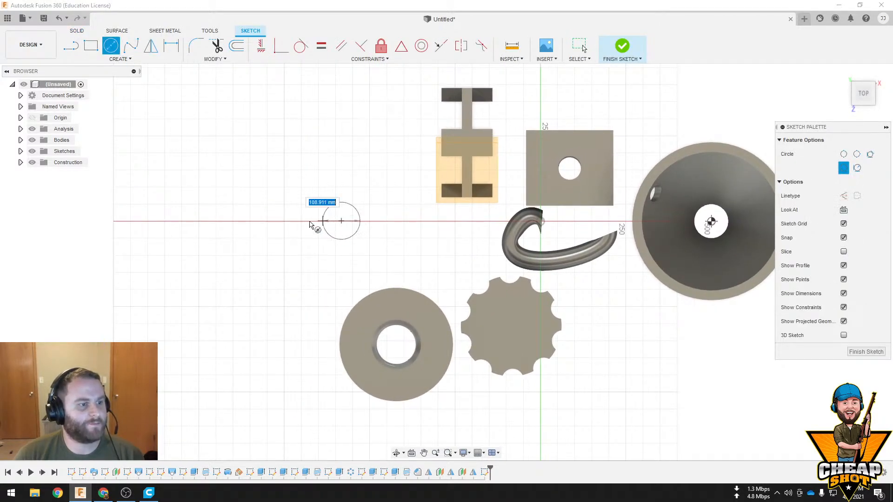
click(277, 223)
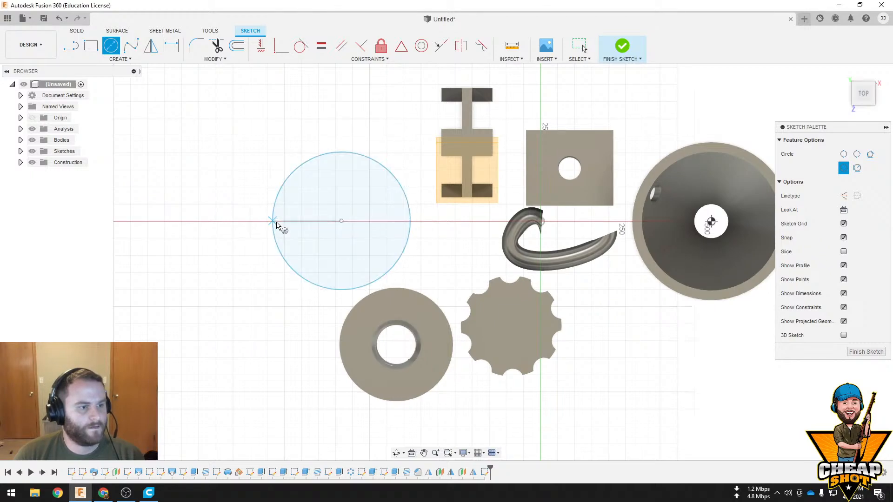
click(622, 46)
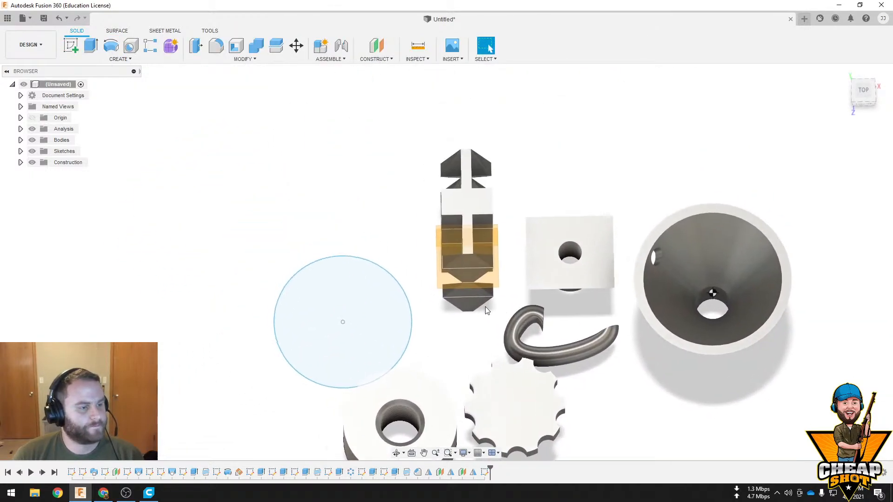
double_click(384, 344)
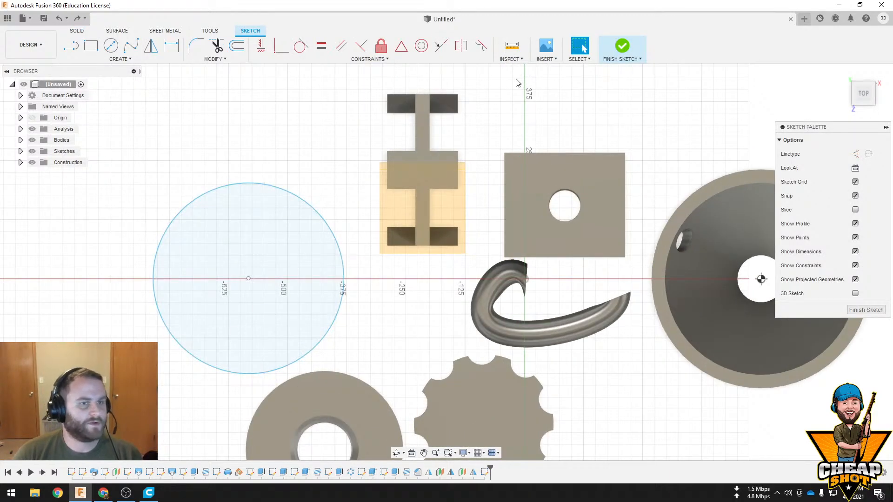
click(619, 46)
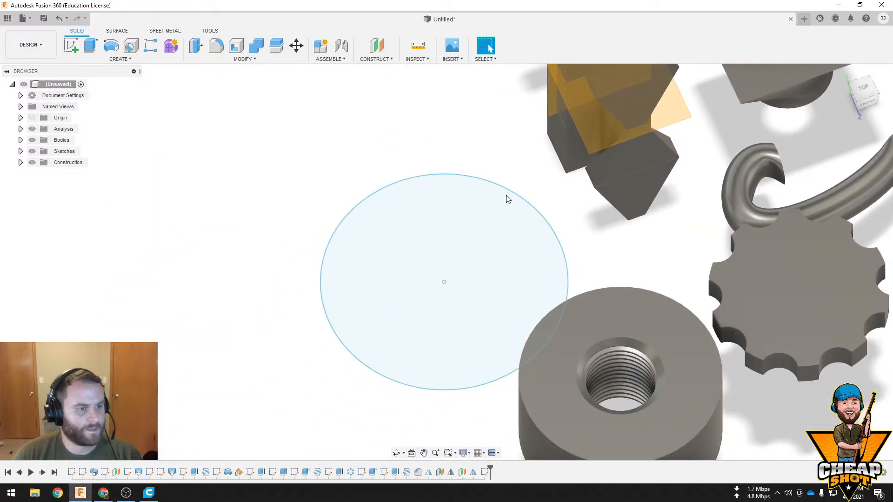
Extrude the circle profile 3 mm as a new body
click(489, 234)
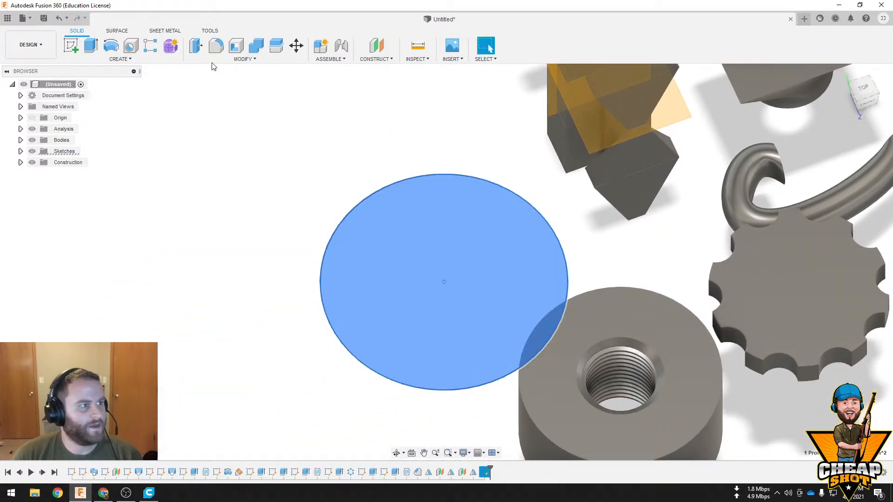
click(91, 47)
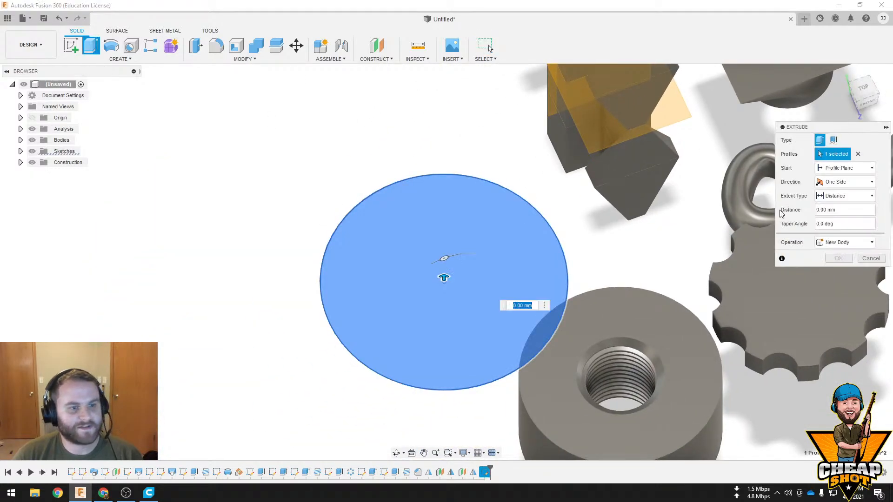
click(836, 214)
text(3)
key(Return)
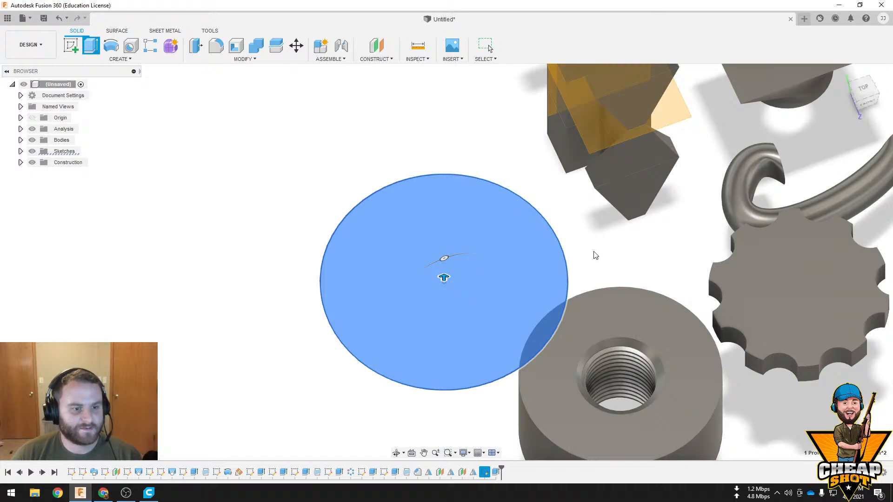
shift+middle_drag(625, 262, 493, 139)
click(494, 139)
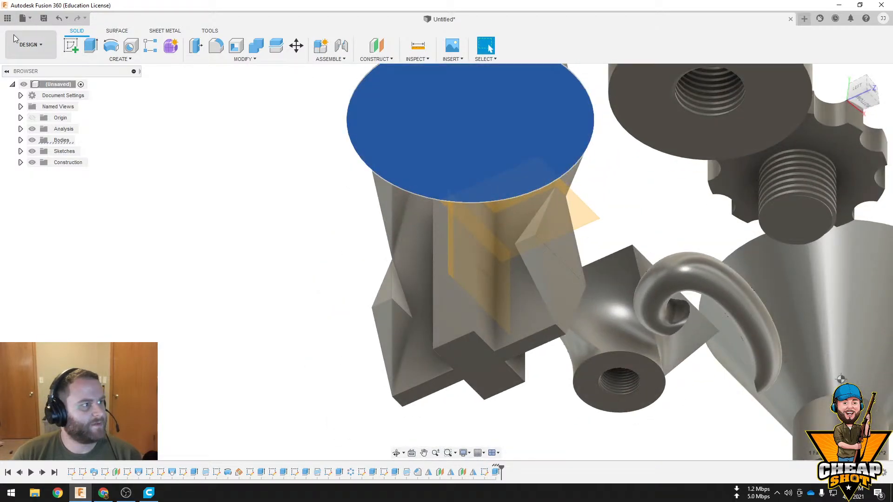
click(71, 47)
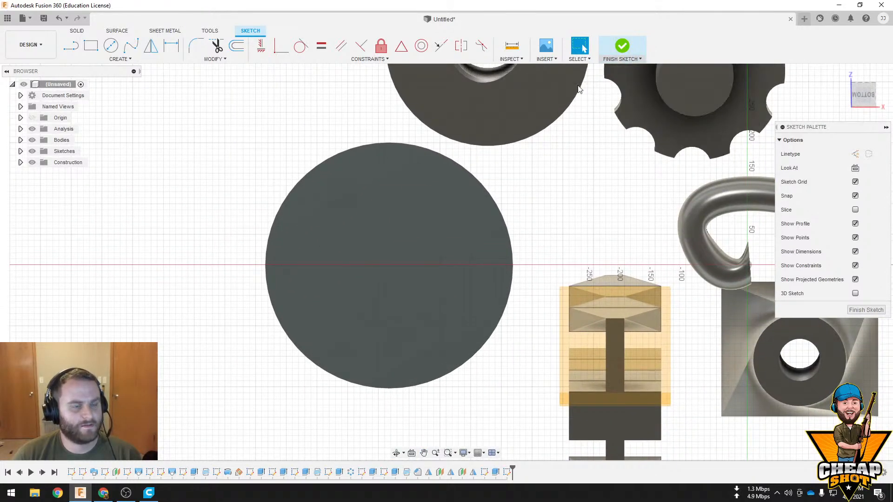
click(623, 60)
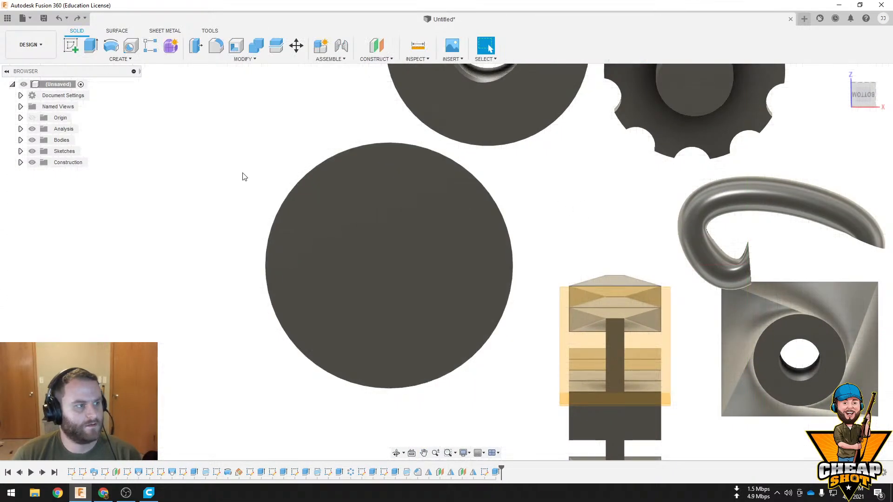
Sketch two concentric circles on the disc's underside, one along its outer edge and one slightly smaller inside it
click(310, 208)
click(71, 47)
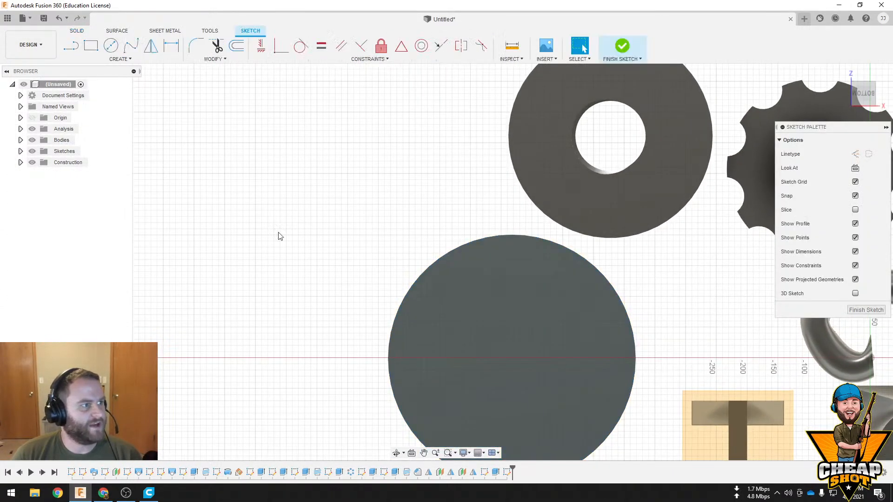
click(111, 45)
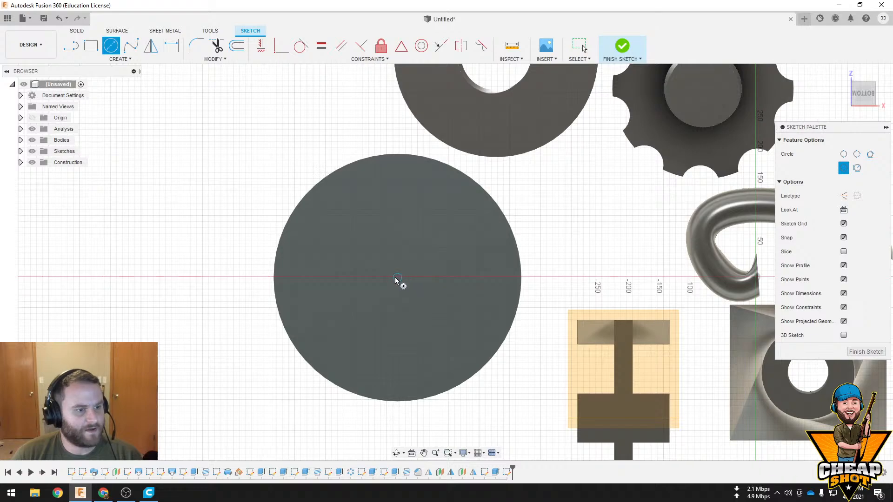
click(521, 277)
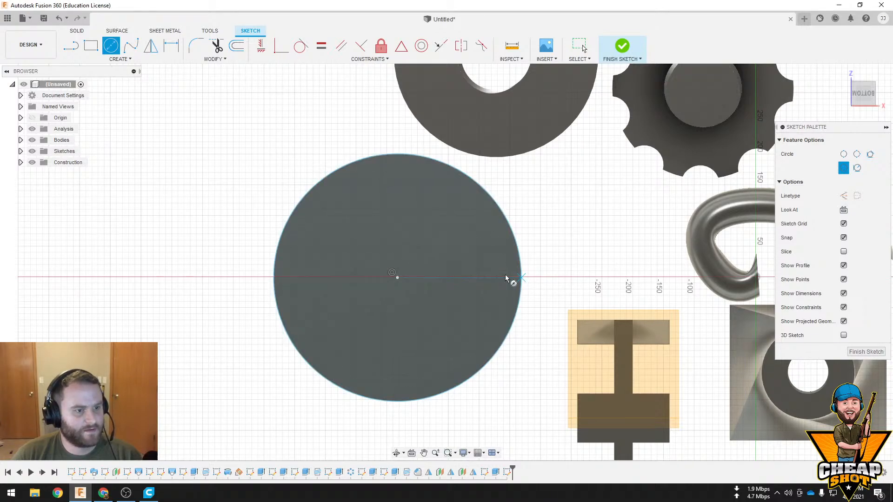
click(398, 278)
click(516, 281)
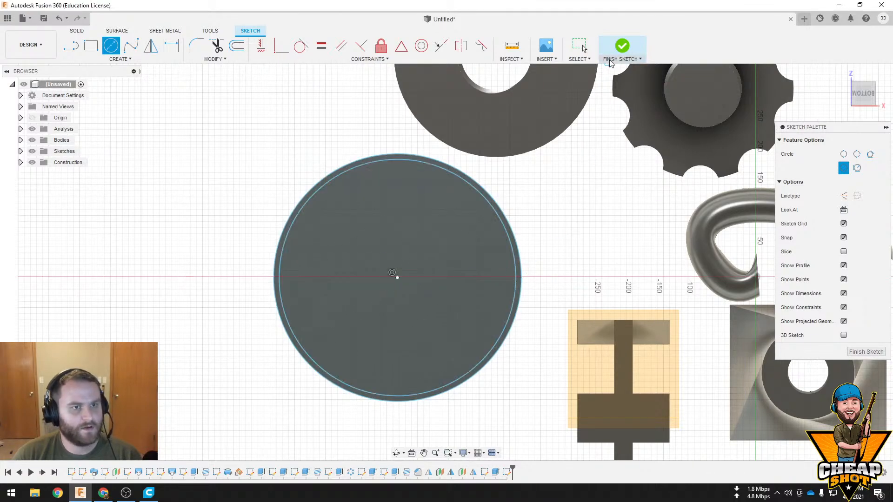
click(621, 46)
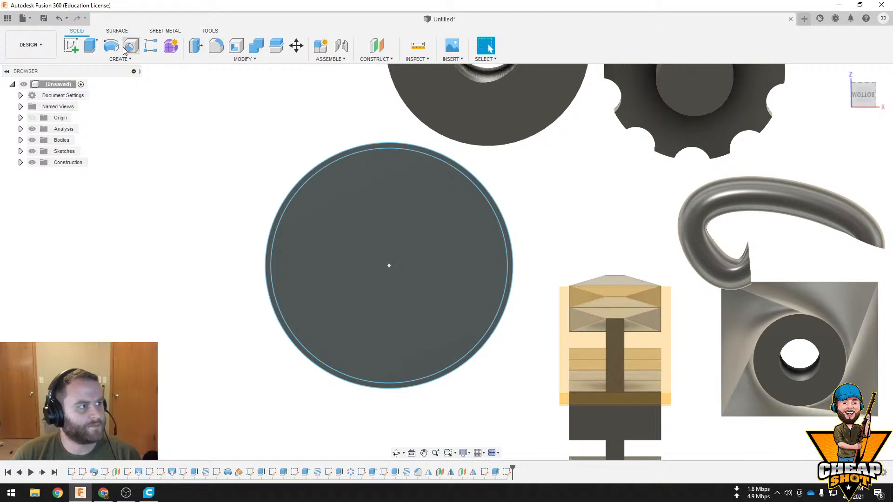
Extrude the thin ring profile on the disc's underside 30 mm, joined to the disc
key(e)
click(492, 203)
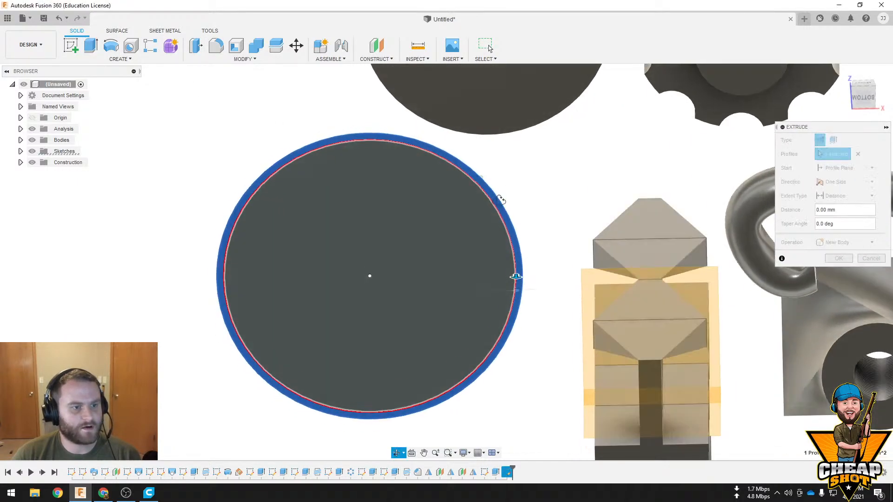
drag(507, 254, 507, 270)
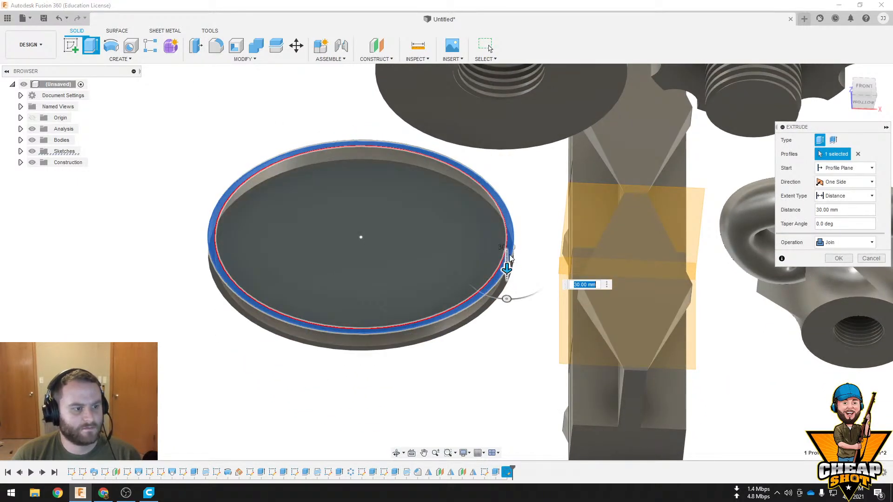
shift+middle_drag(510, 259, 510, 319)
shift+middle_drag(495, 239, 630, 286)
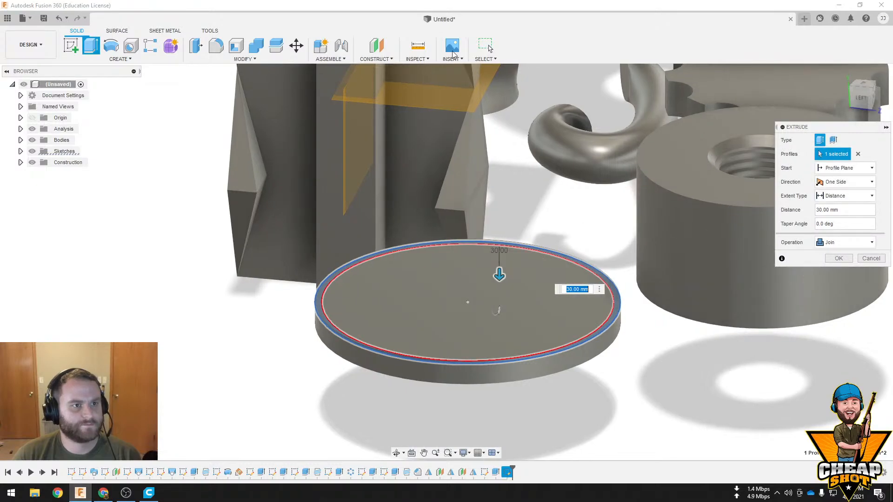
click(838, 258)
Start a sketch on the disc's top face and look at it from the top view
click(559, 294)
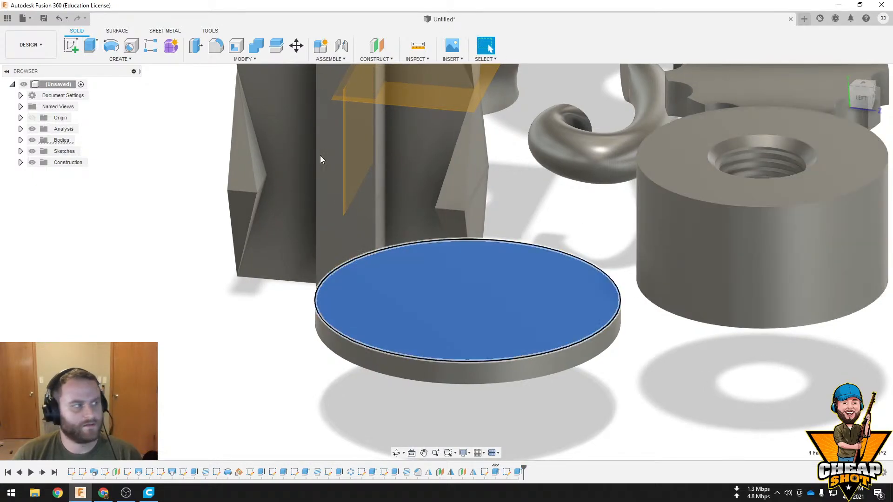
click(74, 50)
shift+middle_drag(296, 188, 300, 239)
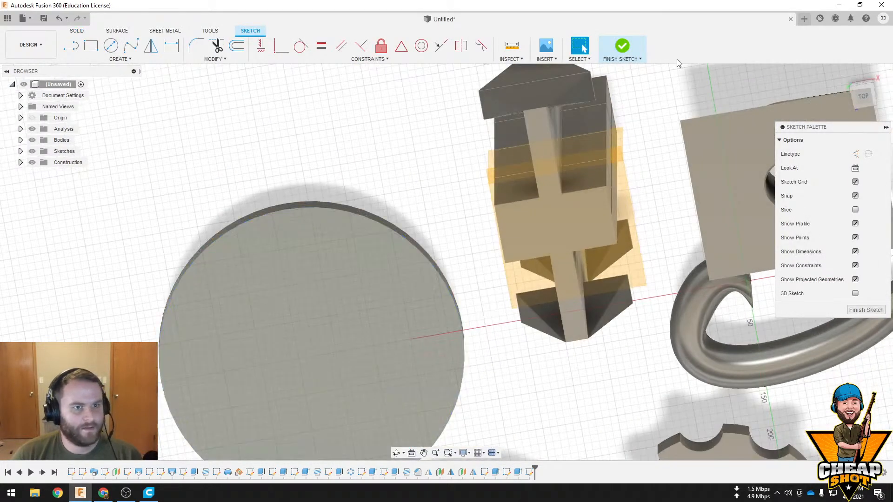
click(863, 96)
key(c)
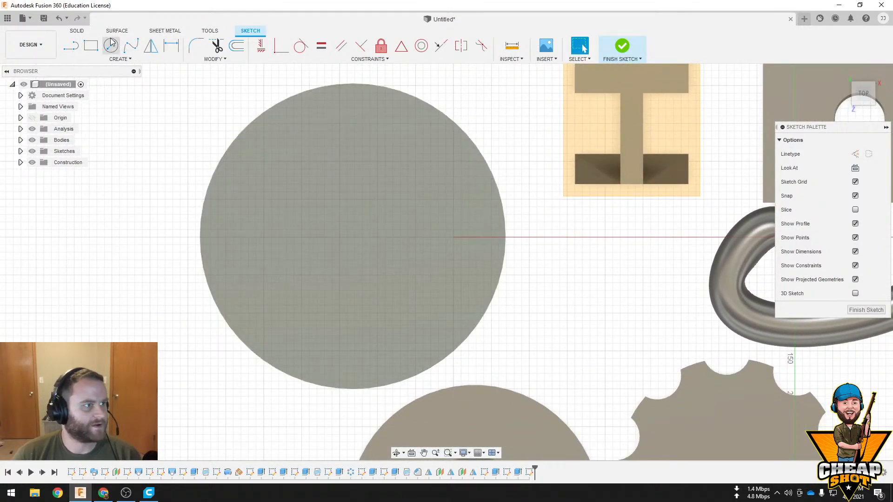
click(354, 238)
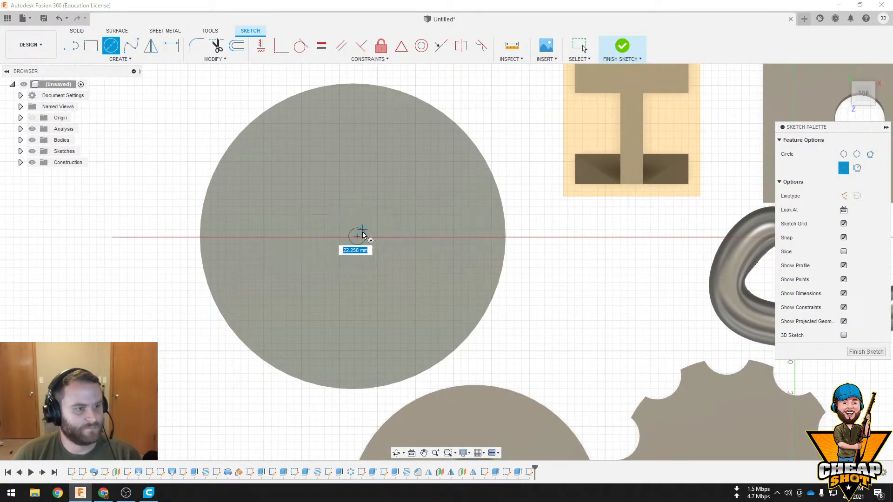
key(Escape)
Sketch a circle about 403 mm in diameter along the disc's top edge and a slightly smaller concentric circle inside it
click(115, 50)
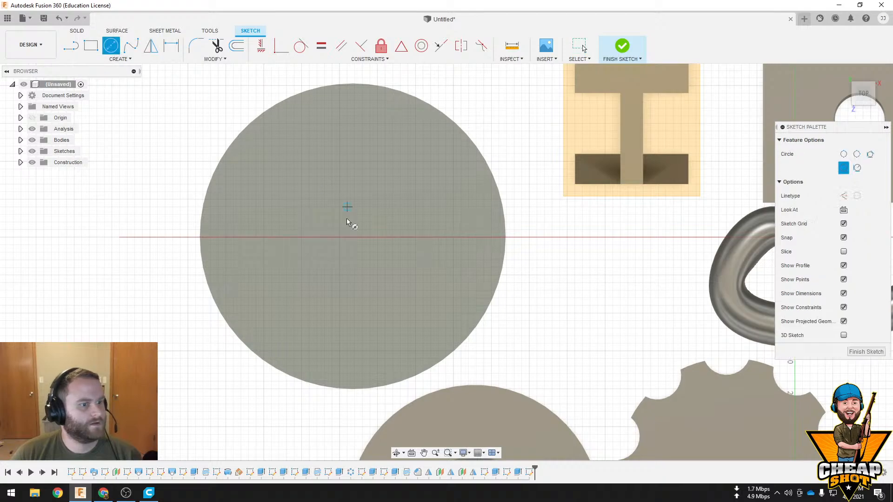
click(353, 238)
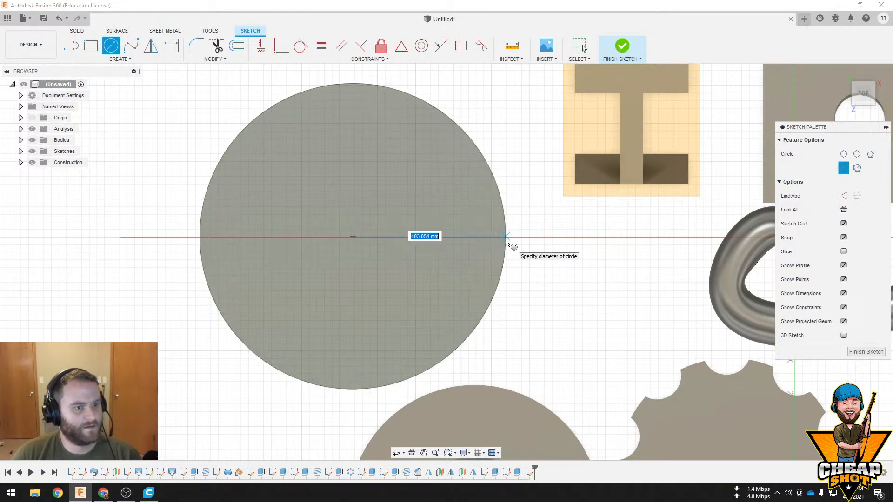
click(506, 240)
click(353, 237)
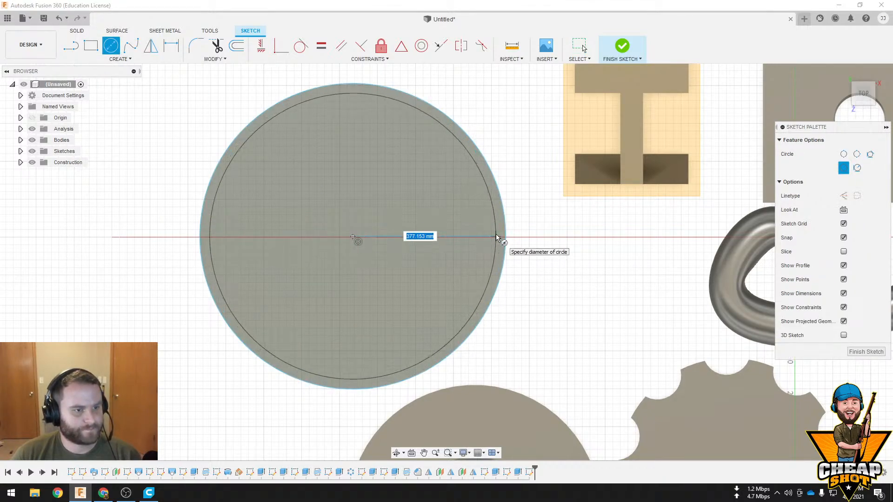
click(499, 237)
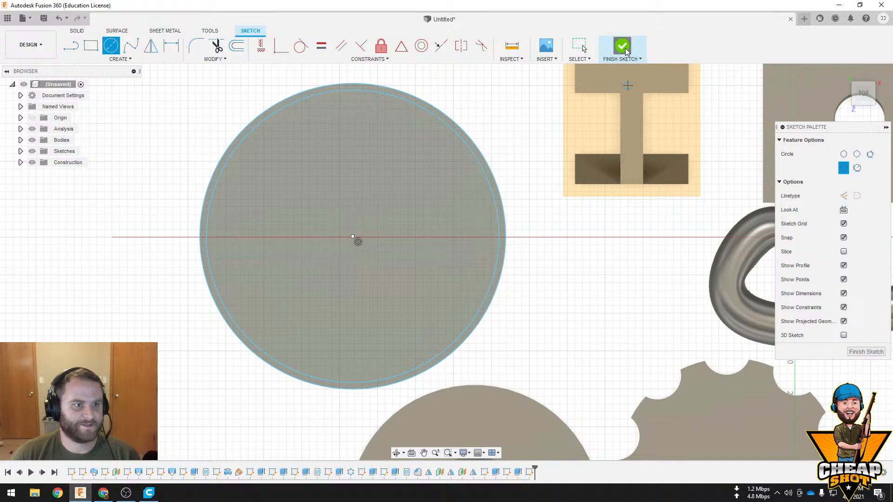
click(623, 46)
Try to extrude the ring profile on the disc's top face 600 mm upward, joined to the disc
click(619, 305)
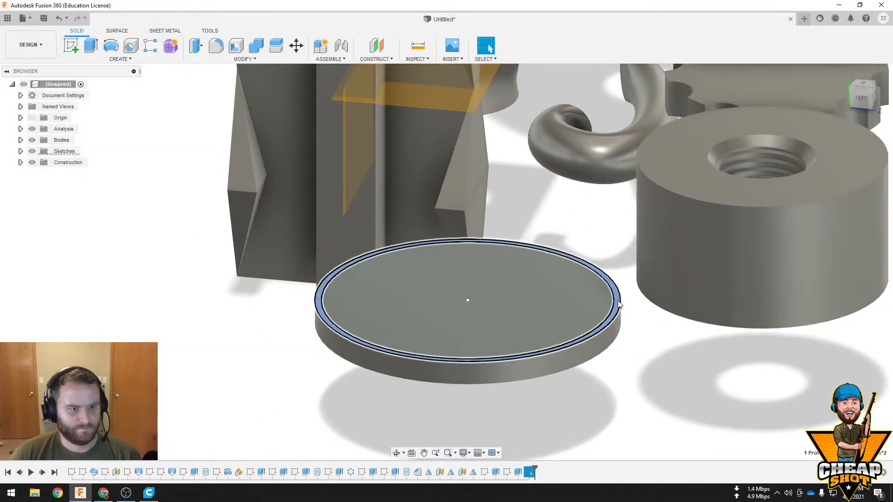
click(93, 50)
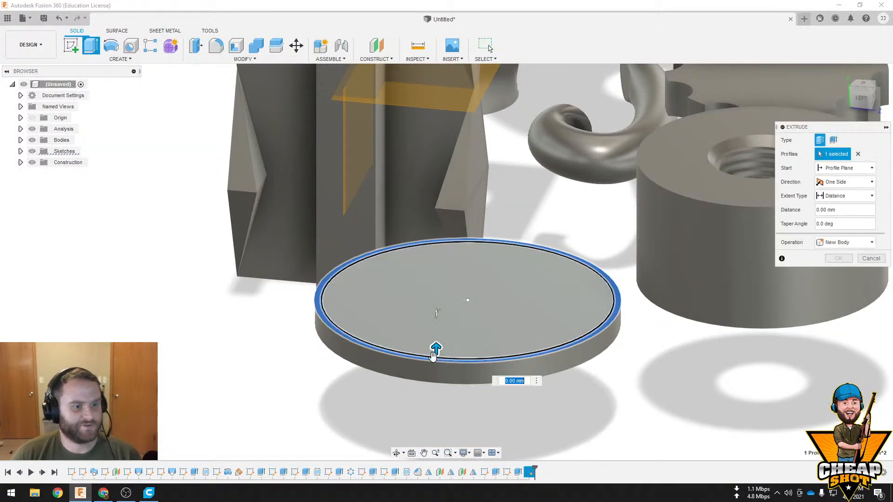
drag(437, 346, 438, 180)
scroll(511, 270, down, 4)
drag(478, 228, 476, 114)
shift+middle_drag(688, 204, 679, 360)
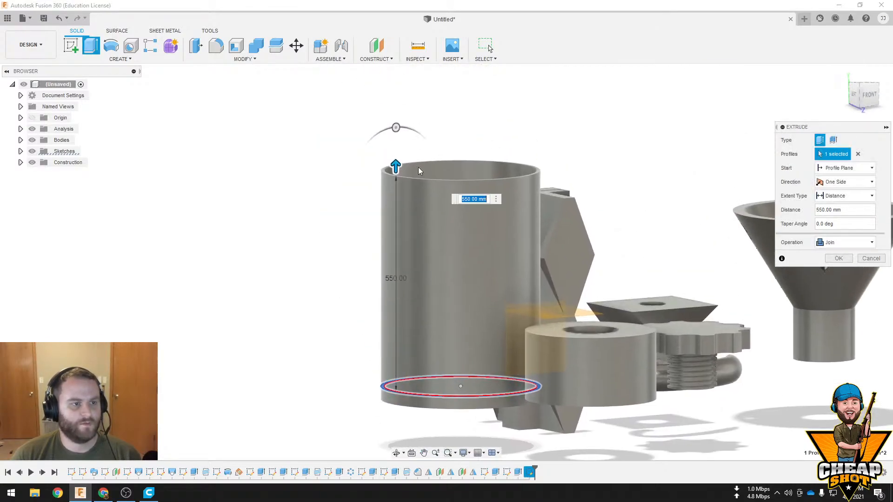
drag(395, 165, 395, 147)
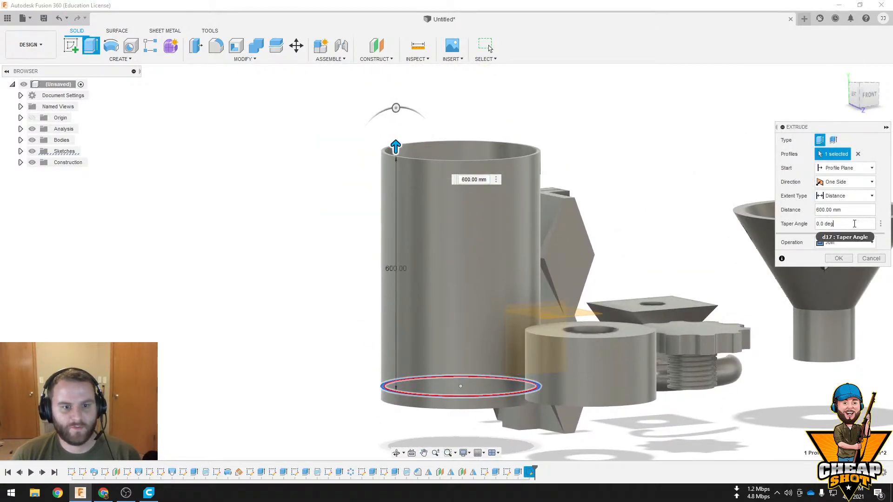
key(Escape)
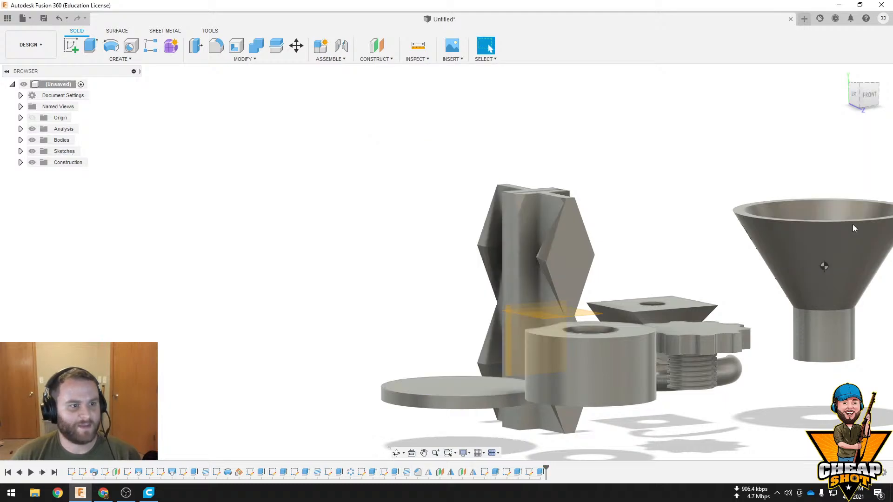
Extrude the top ring profile 550 mm upward with a 1 degree taper angle, joined to the disc
middle_drag(521, 243, 483, 247)
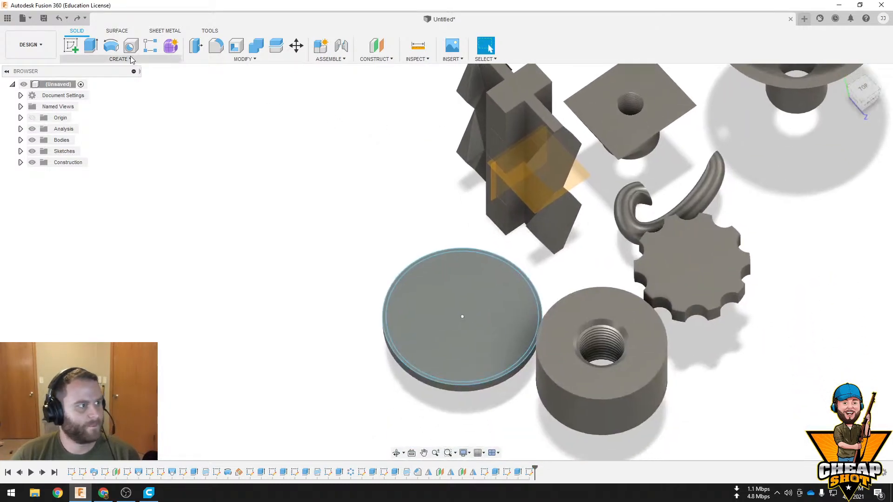
click(89, 51)
click(474, 312)
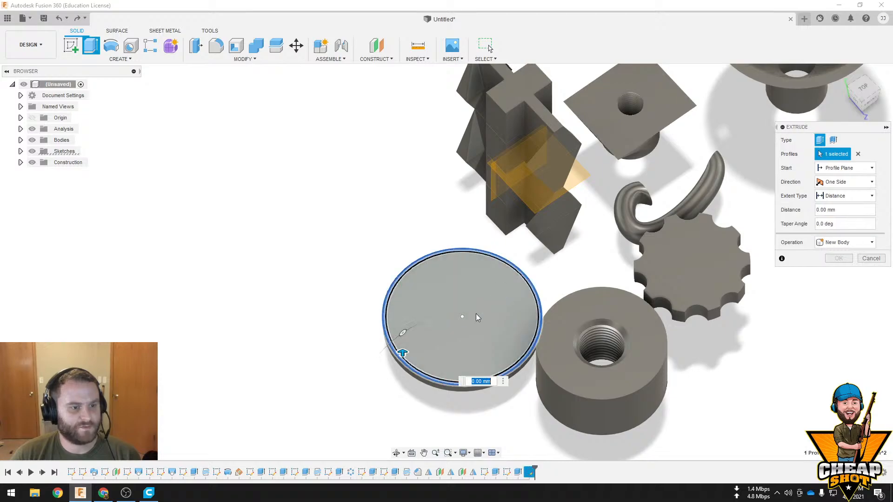
drag(402, 354, 403, 181)
shift+middle_drag(671, 294, 671, 251)
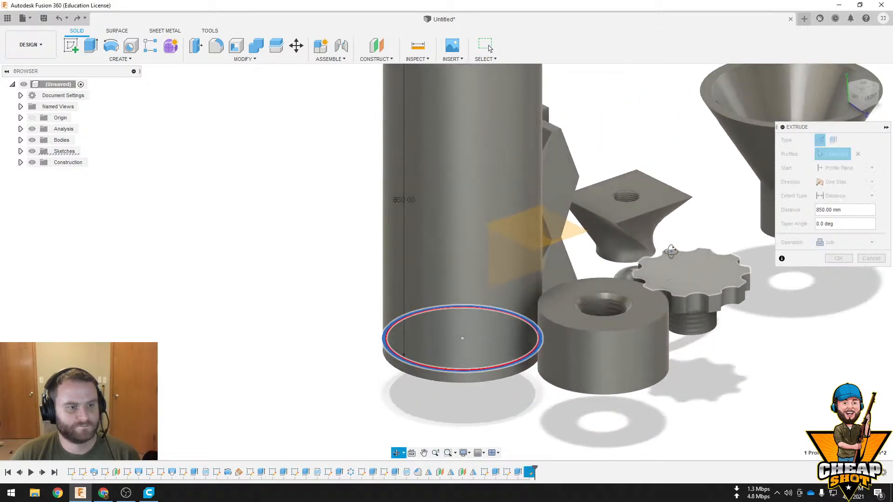
scroll(451, 140, down, 3)
drag(431, 81, 432, 150)
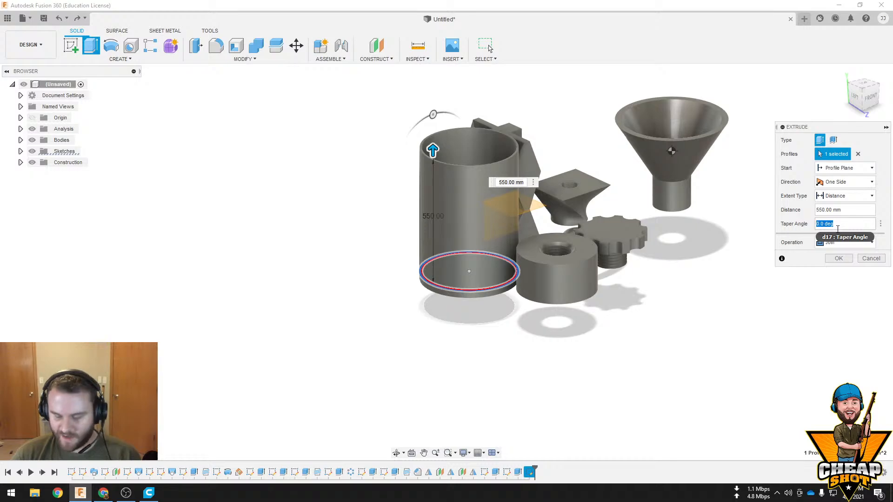
key(Return)
mouse_move(542, 195)
shift+middle_down()
mouse_move(542, 253)
mouse_move(534, 196)
shift+middle_up()
Edit the tall ring wall's extrusion and set its taper angle to 3 degrees
right_click(541, 474)
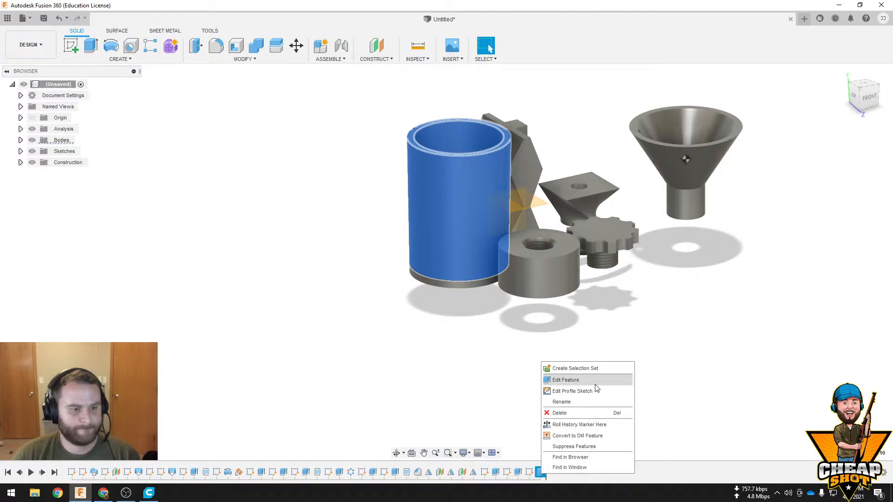
click(594, 384)
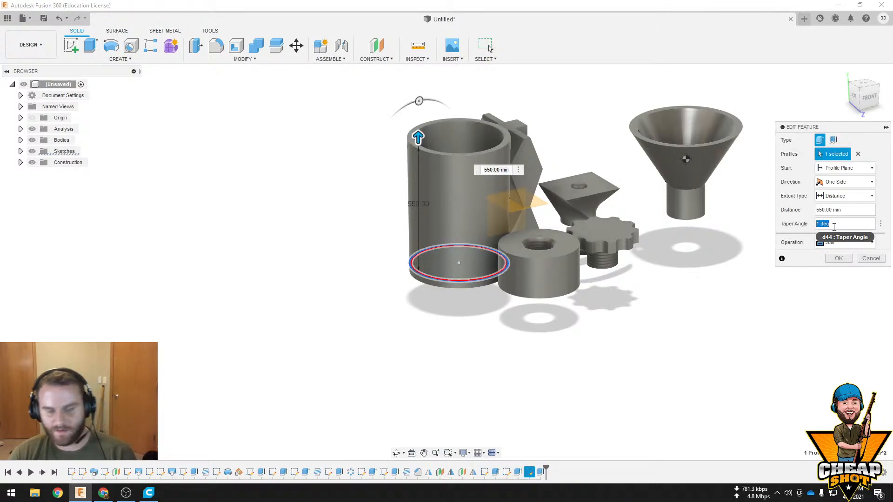
click(834, 223)
text(3)
key(Return)
shift+middle_drag(567, 244, 501, 218)
scroll(514, 256, up, 3)
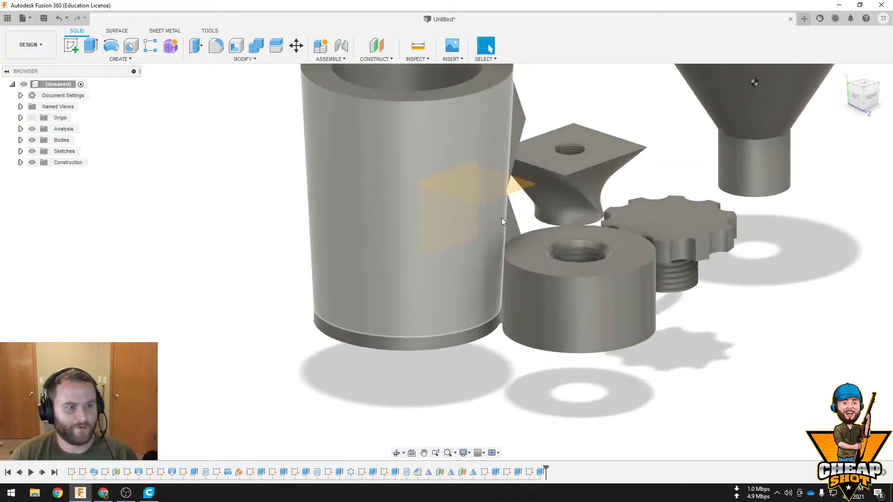
Undo the taper angle edit and the extrusion of the tall ring wall
key(ctrl+z)
key(ctrl+z)
shift+middle_drag(660, 244, 630, 266)
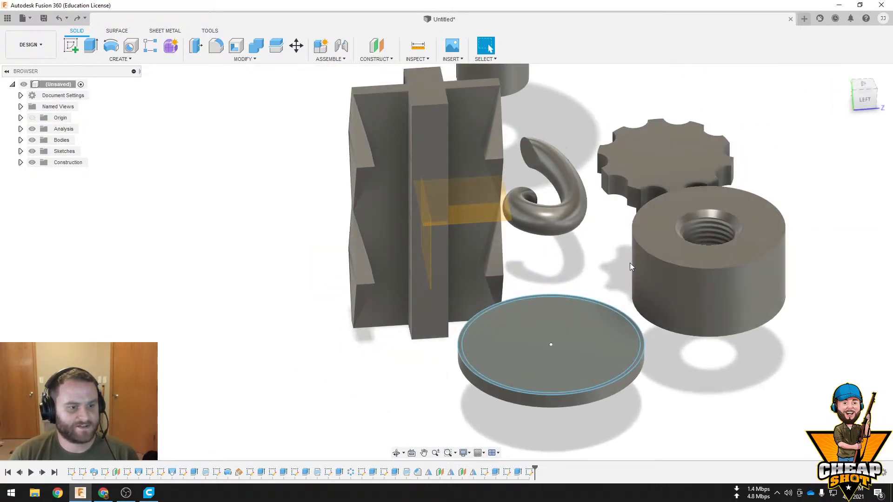
Construct an axis through the cylindrical side face of the disc
click(376, 59)
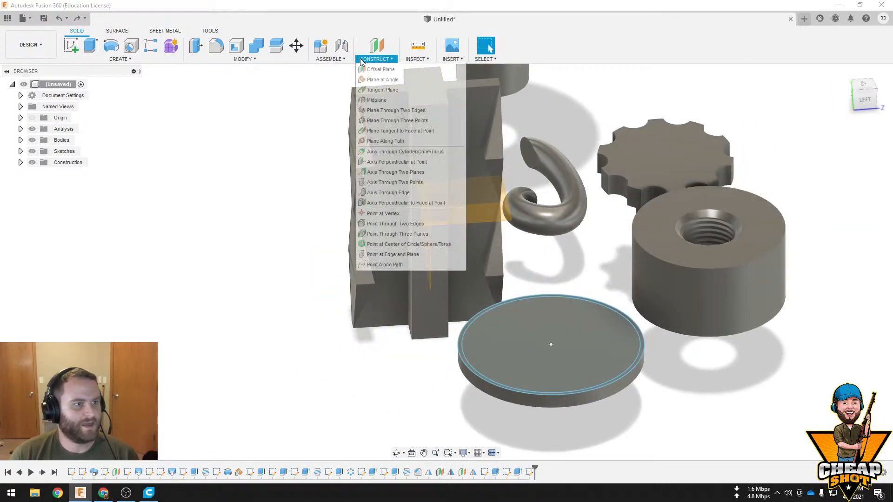
click(399, 152)
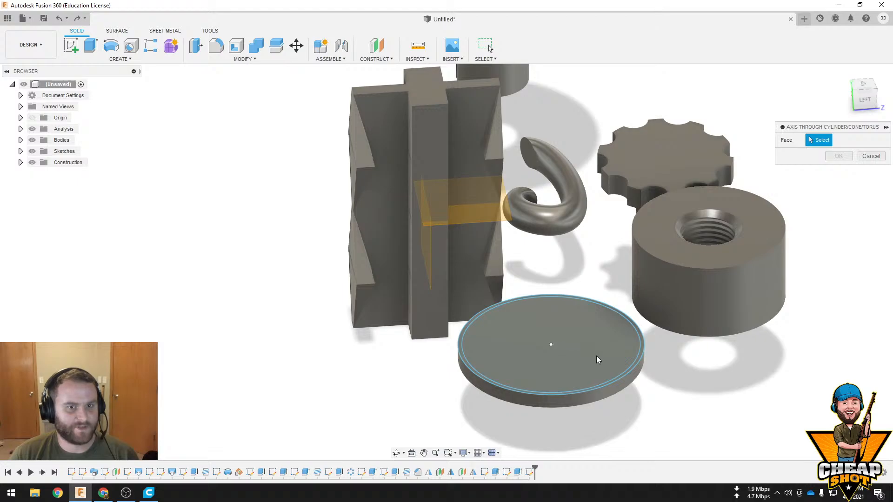
shift+middle_drag(596, 356, 581, 273)
shift+middle_drag(563, 335, 575, 247)
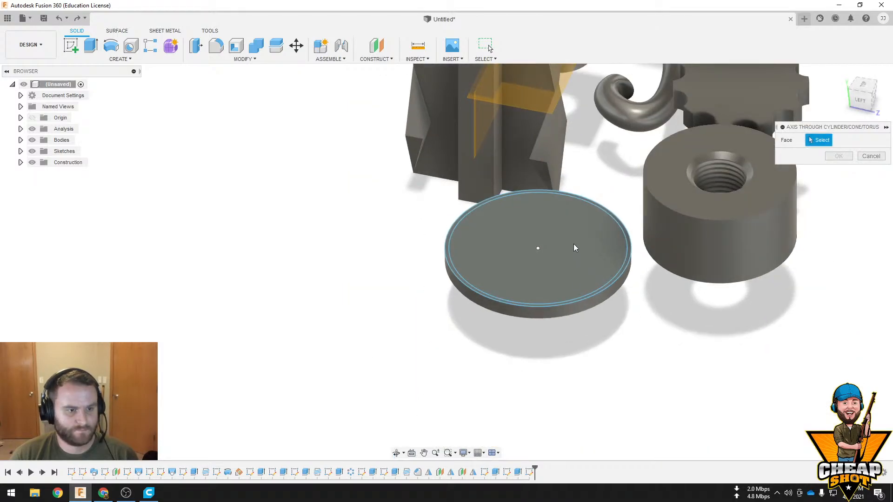
click(614, 278)
click(838, 156)
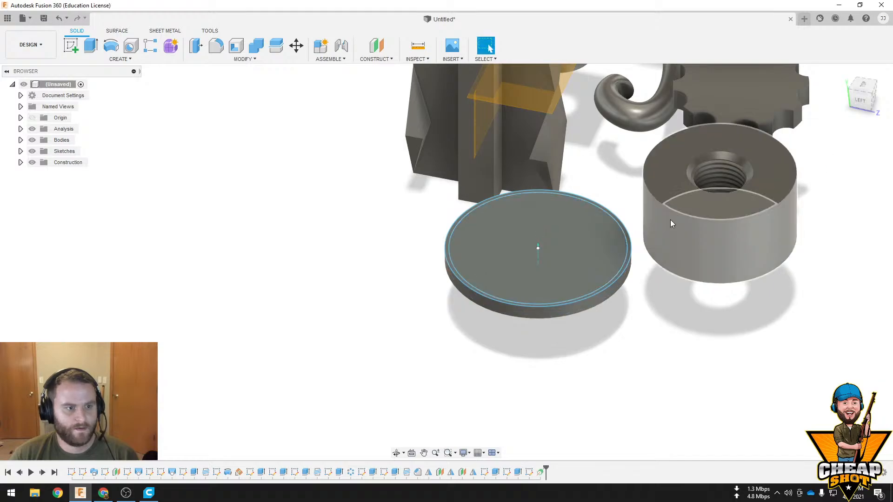
shift+middle_drag(671, 219, 488, 195)
click(375, 60)
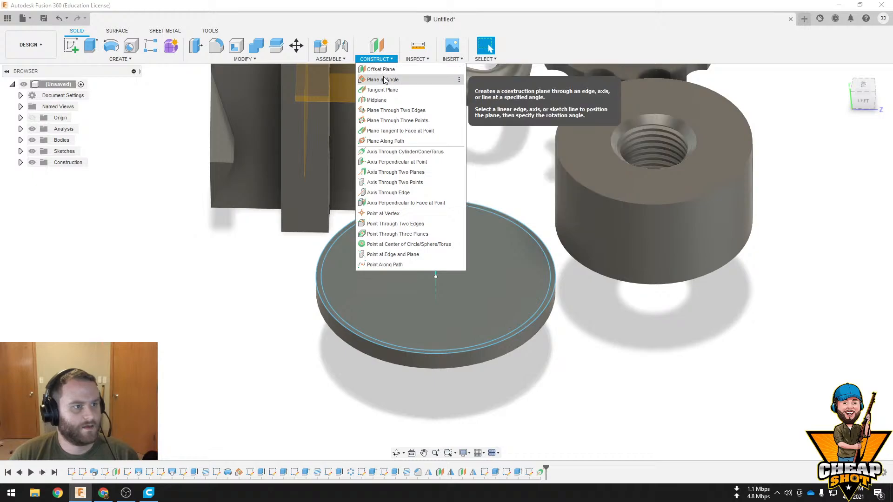
click(401, 102)
click(486, 276)
shift+middle_drag(503, 268, 479, 270)
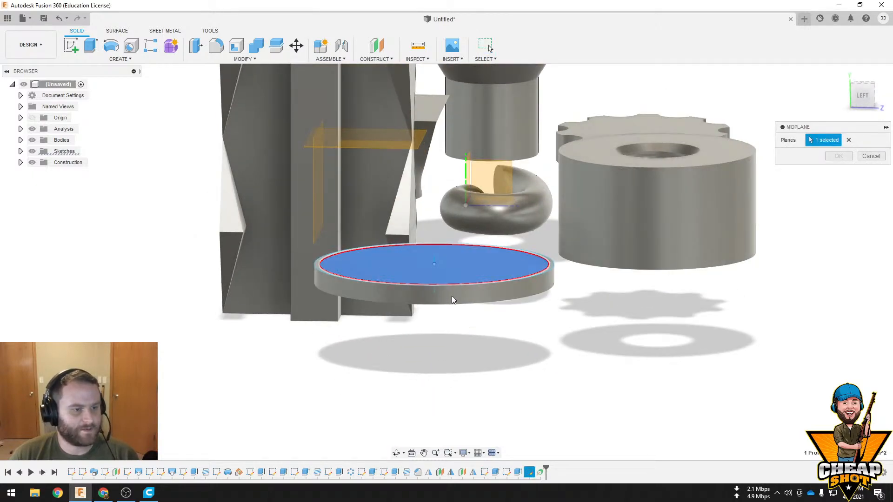
Construct a plane offset -580 mm from the vertical origin plane, running through the disc near its centre
click(372, 59)
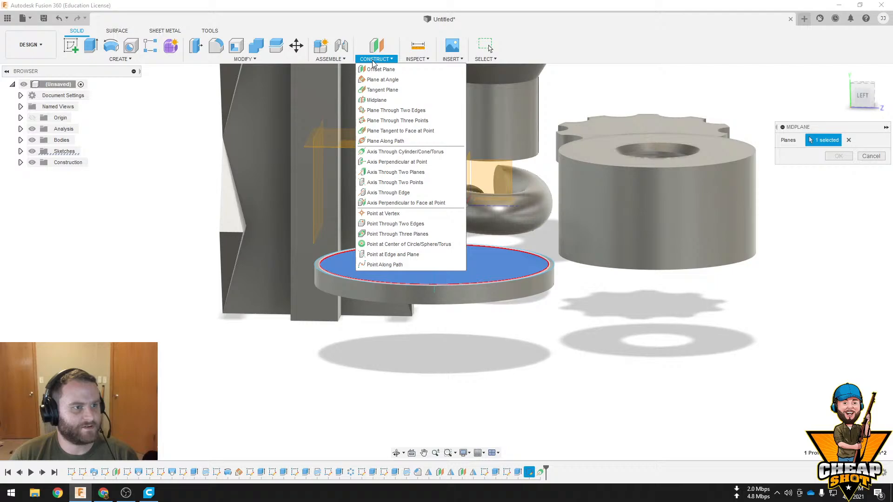
click(394, 70)
shift+middle_drag(437, 139, 428, 171)
click(300, 293)
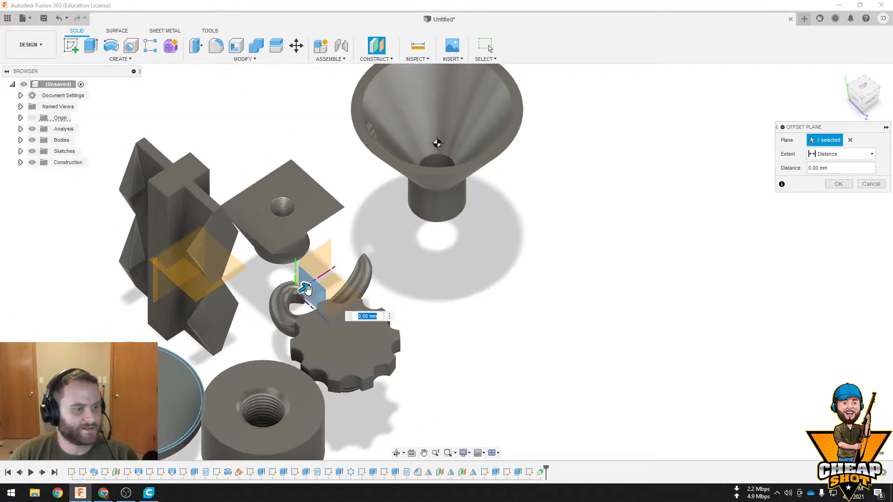
drag(306, 289, 145, 395)
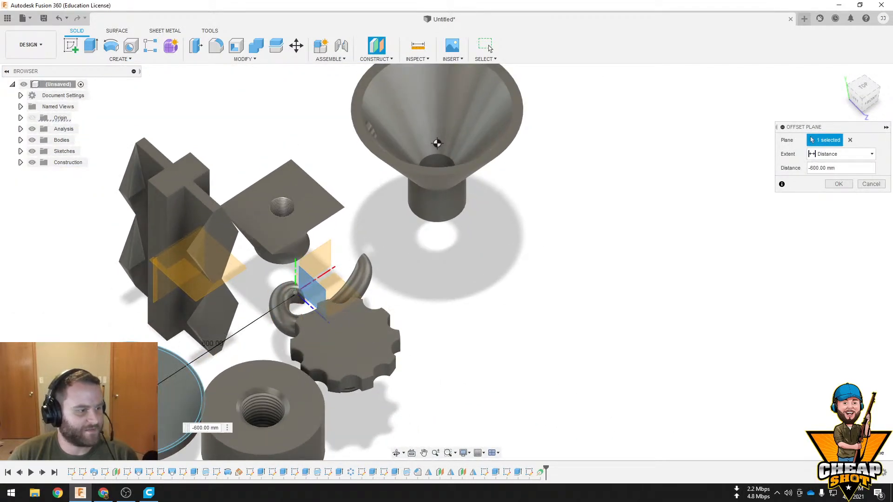
shift+middle_drag(266, 300, 50, 242)
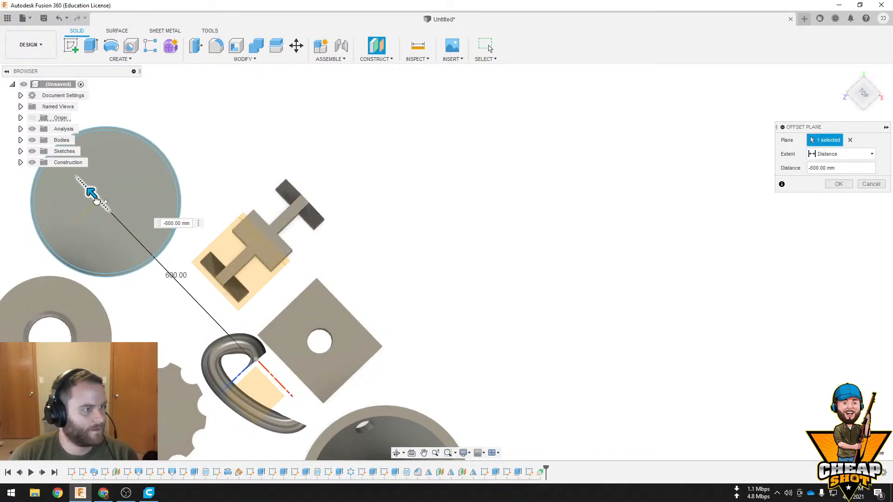
scroll(163, 227, up, 3)
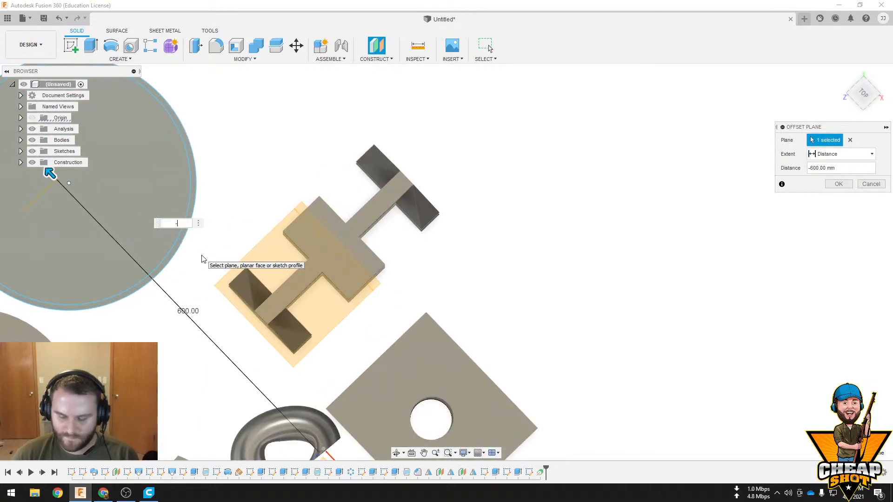
key(Return)
Edit the new offset plane's distance to align it with the disc's centre
middle_drag(135, 252, 406, 312)
scroll(317, 252, up, 4)
scroll(316, 252, up, 3)
scroll(433, 276, down, 1)
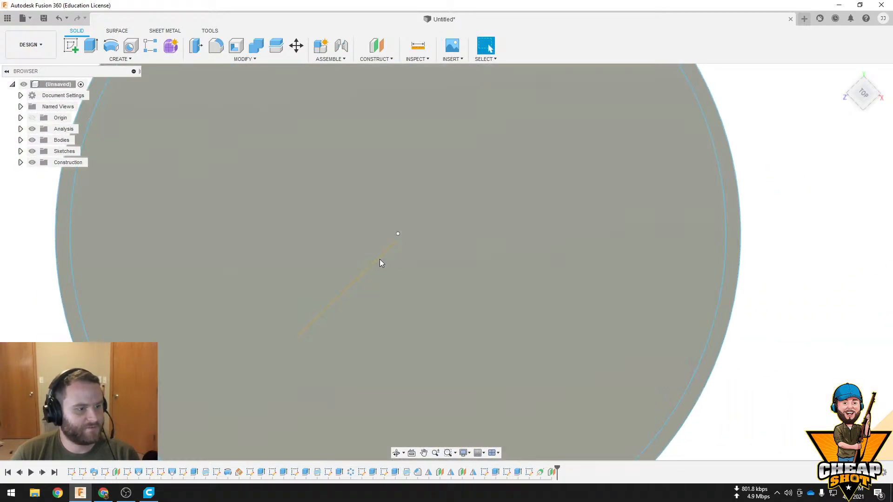
scroll(504, 430, down, 3)
right_click(551, 473)
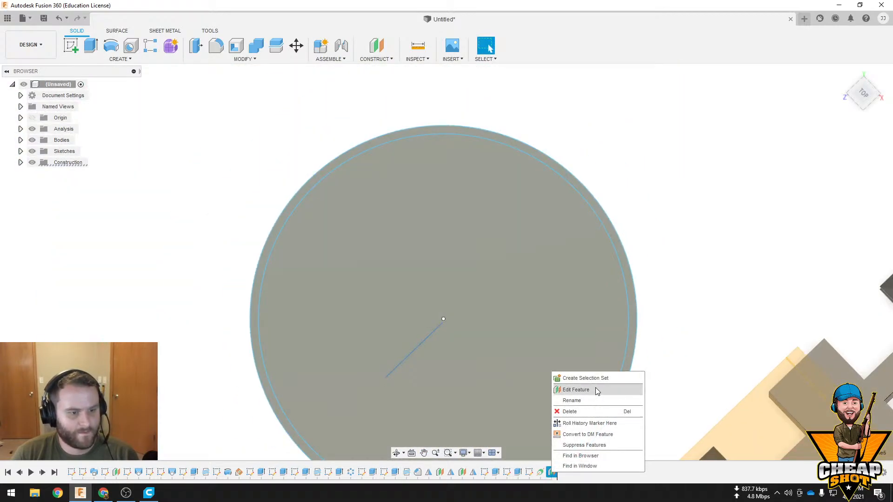
click(575, 390)
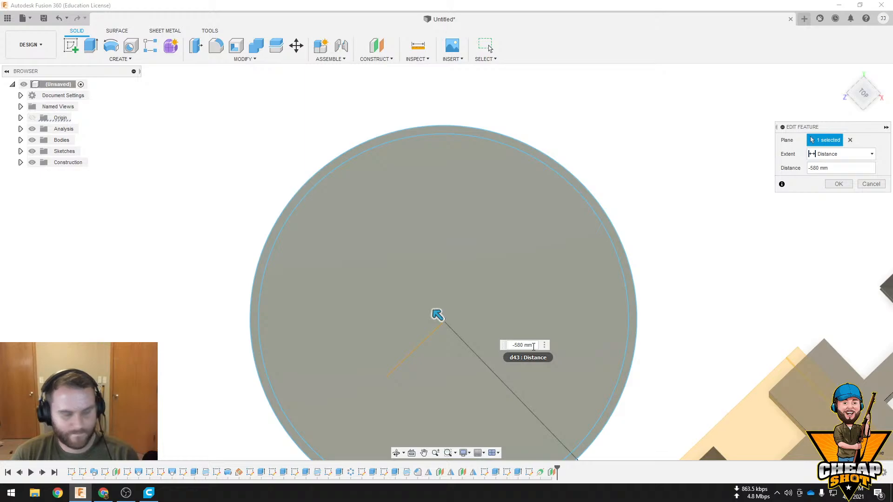
key(Return)
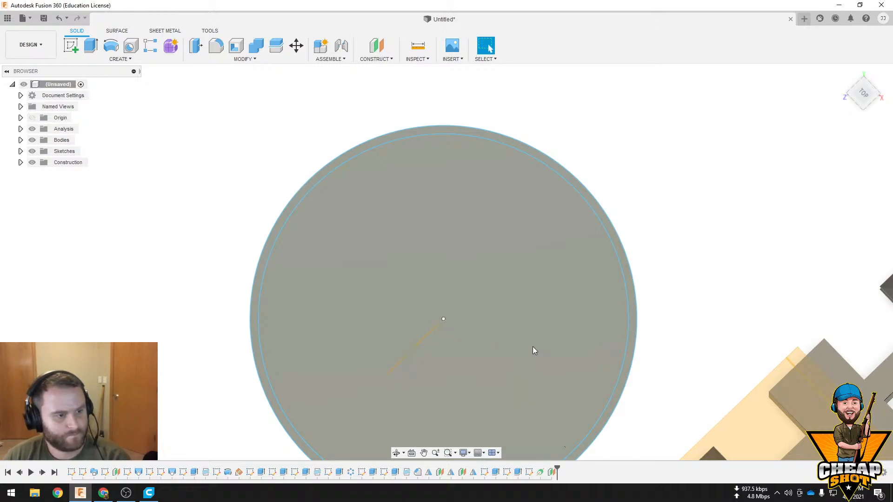
scroll(448, 314, up, 5)
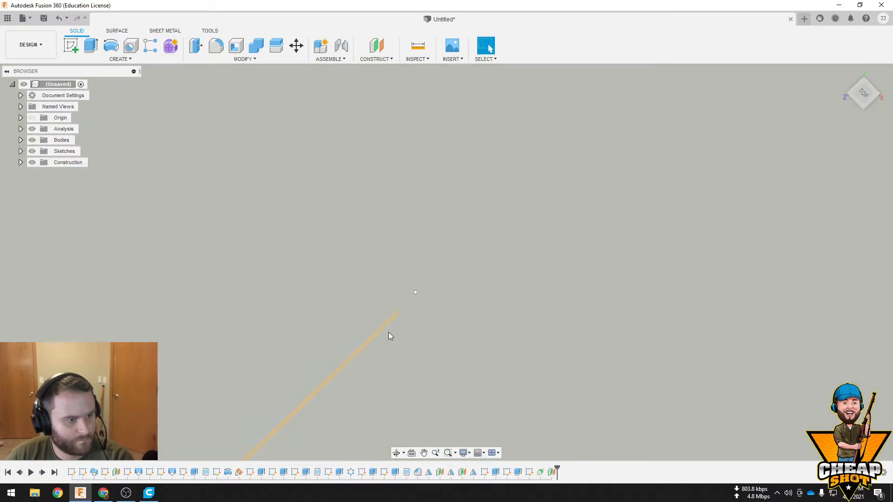
scroll(390, 332, down, 5)
Sketch a closed, outward-slanting wall profile about 35 mm wide on the offset plane, rising from the disc's outer top edge
shift+middle_drag(468, 306, 572, 273)
click(564, 270)
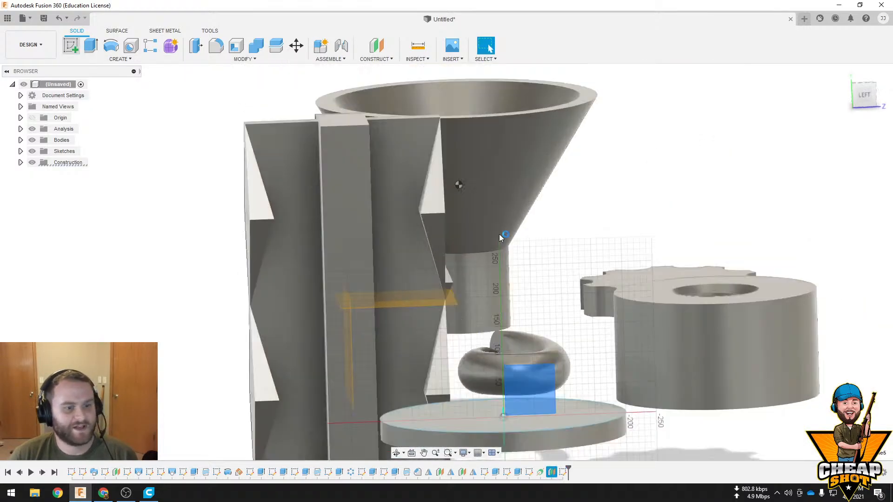
click(71, 45)
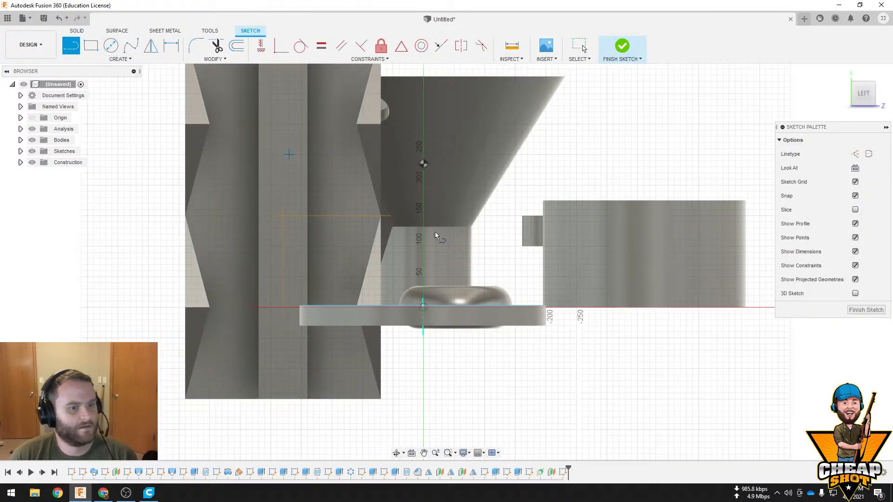
scroll(534, 298, down, 1)
scroll(533, 302, up, 5)
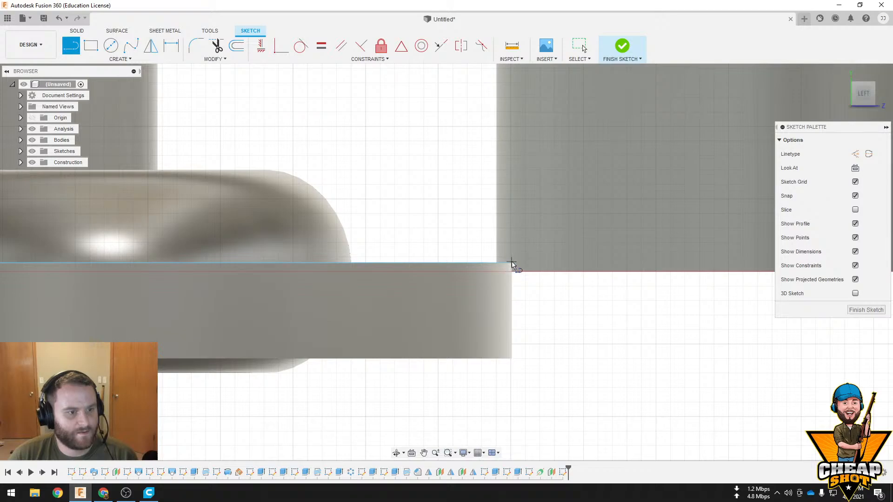
scroll(510, 264, down, 6)
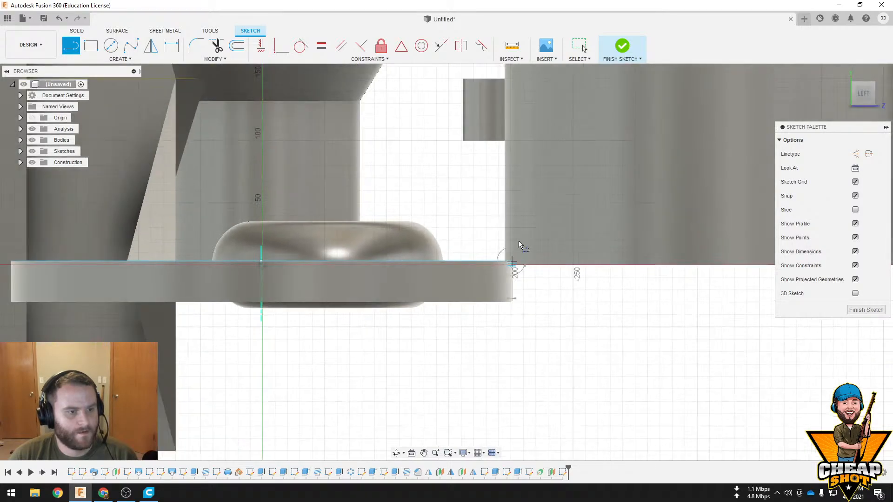
mouse_move(545, 149)
shift+middle_down()
mouse_move(544, 158)
mouse_move(544, 138)
mouse_move(503, 348)
shift+middle_up()
click(527, 245)
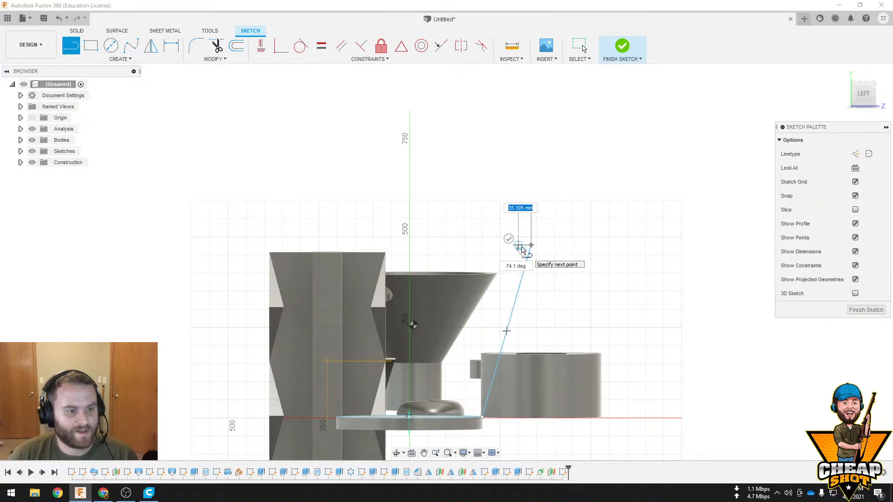
click(471, 418)
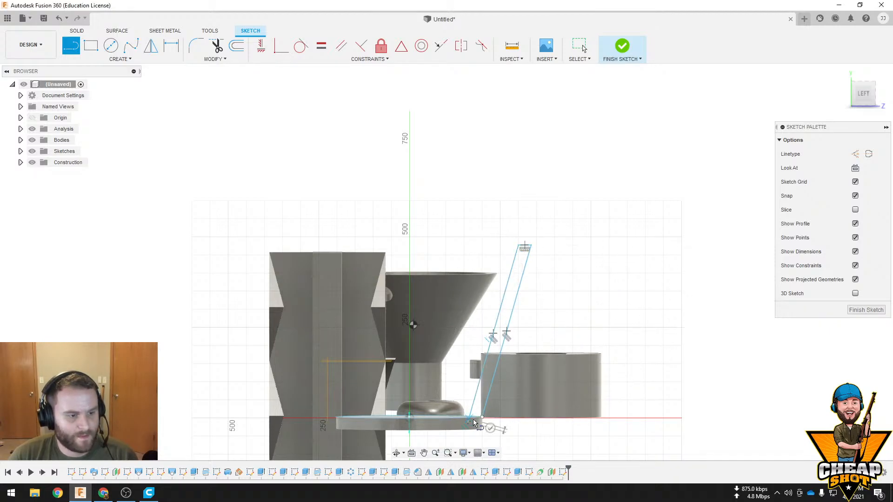
key(Escape)
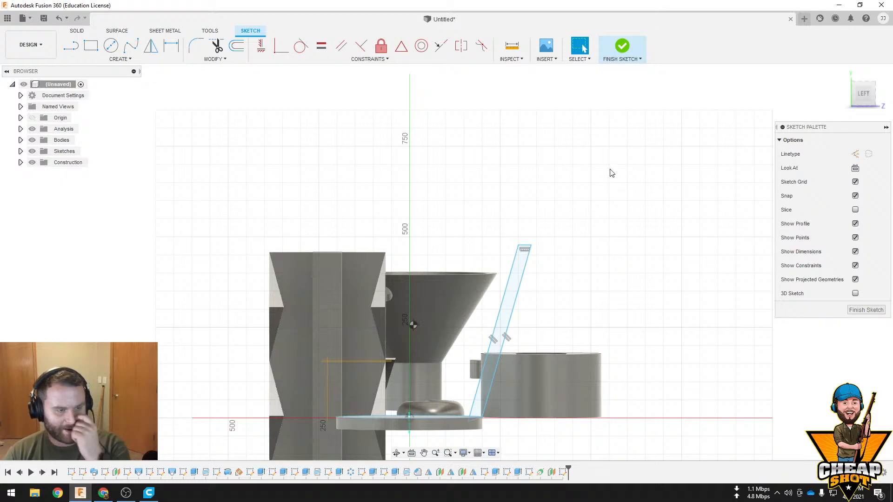
click(622, 48)
Revolve the slanted wall profile 360 degrees around the disc's central axis, joined to the disc
click(117, 62)
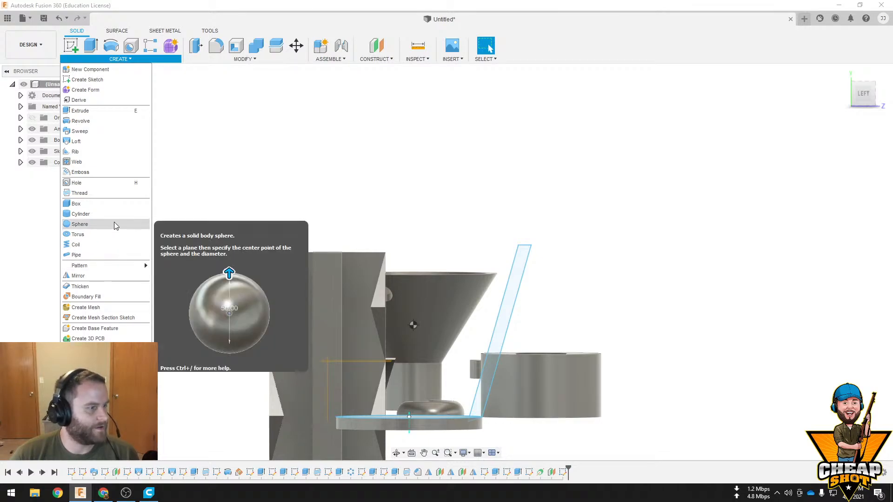
click(128, 124)
middle_drag(455, 267, 465, 182)
click(501, 263)
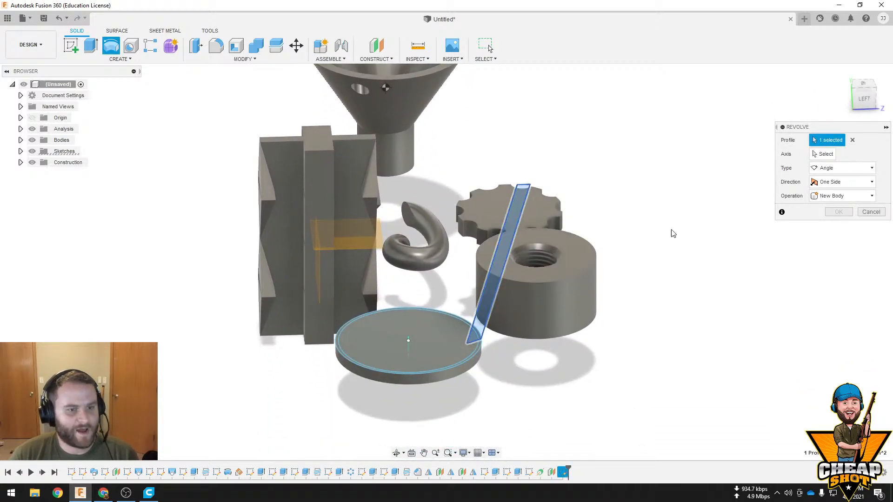
click(411, 346)
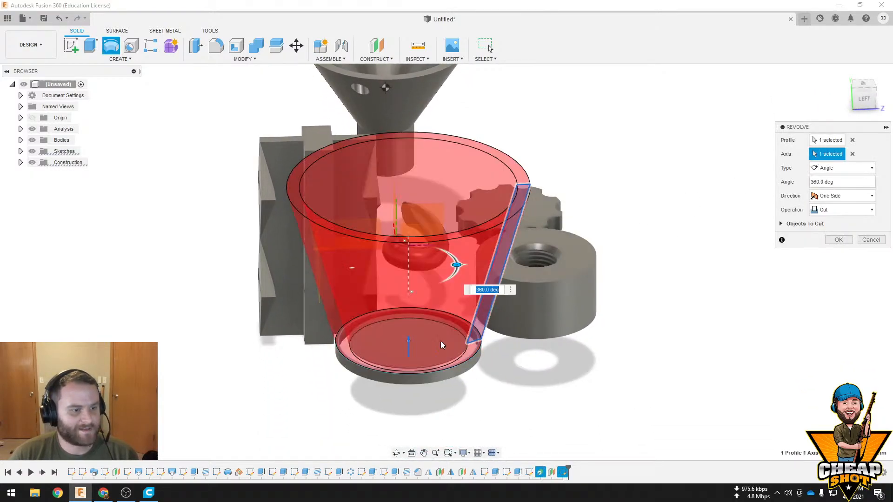
shift+middle_drag(439, 341, 534, 279)
click(846, 209)
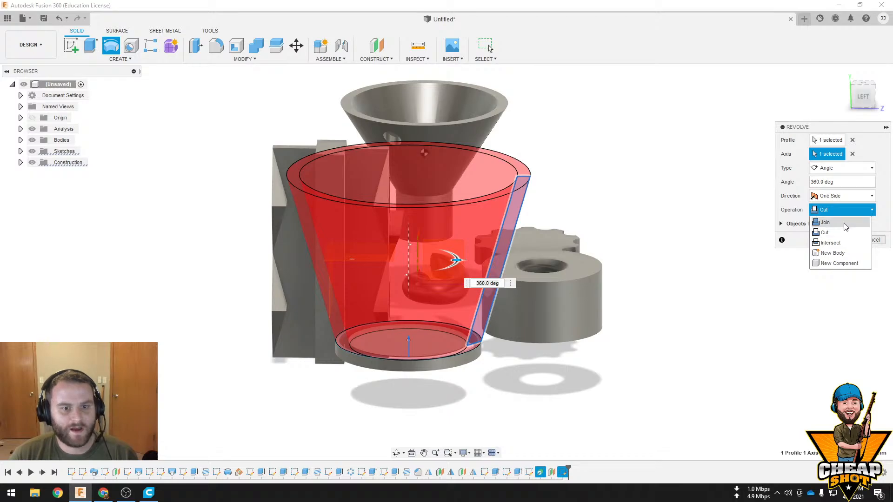
click(846, 225)
key(Return)
Sketch a circle on the bucket's top rim face, centred on the bucket and larger than the rim's outer edge
shift+middle_drag(674, 251, 665, 279)
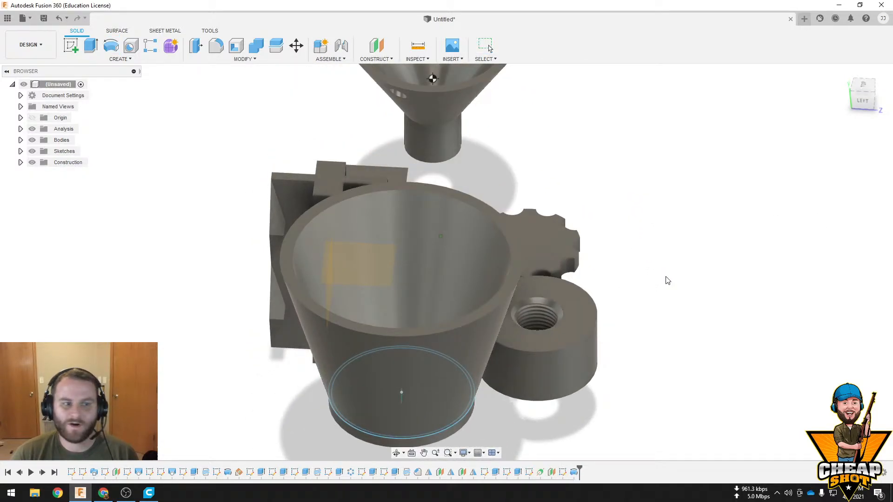
click(510, 237)
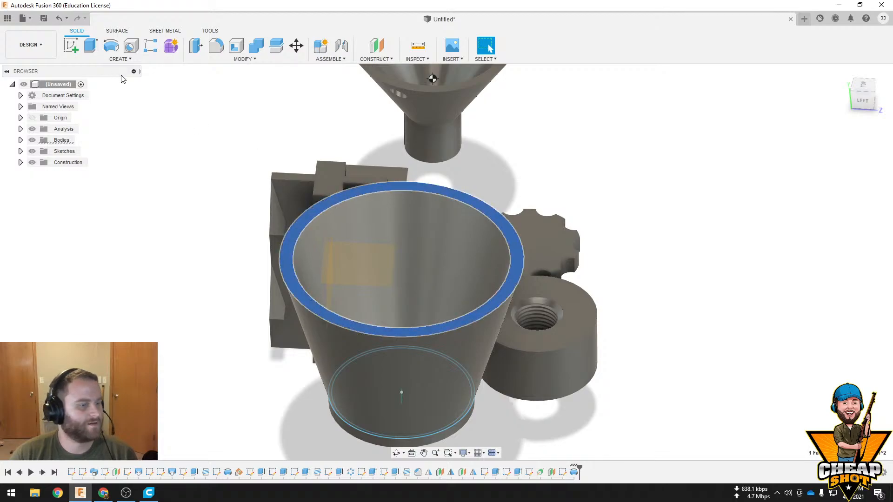
click(70, 46)
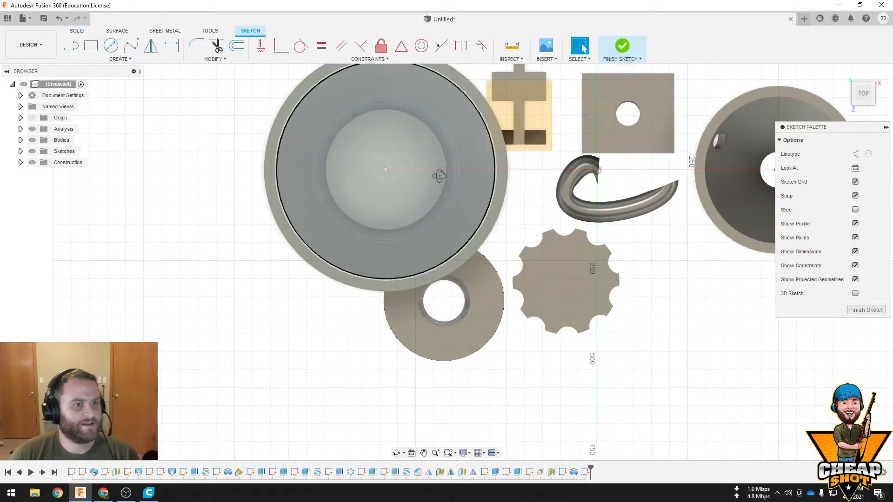
key(c)
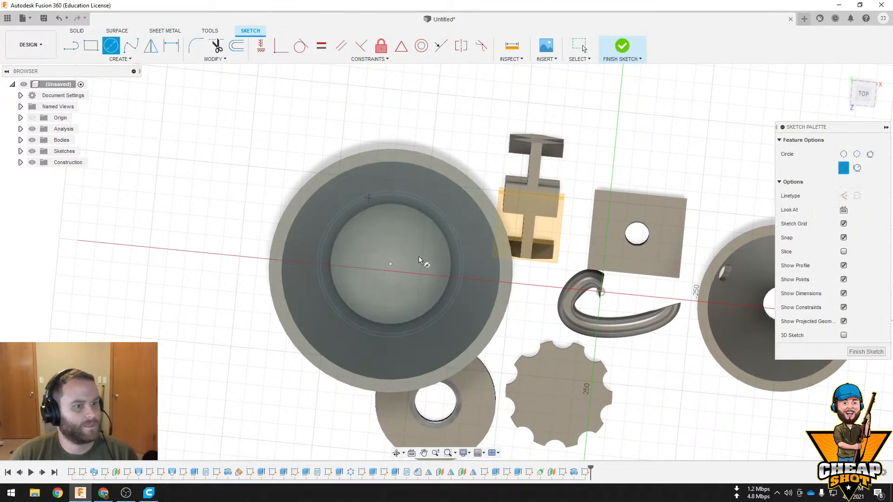
click(866, 95)
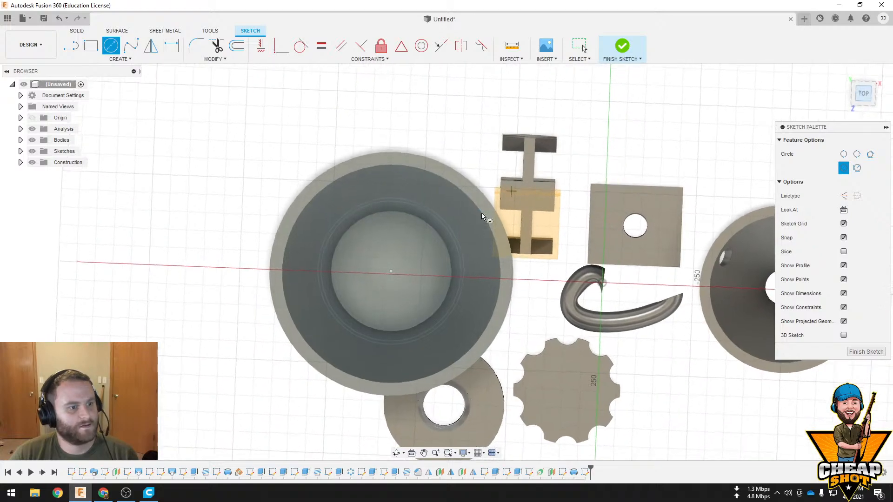
click(392, 278)
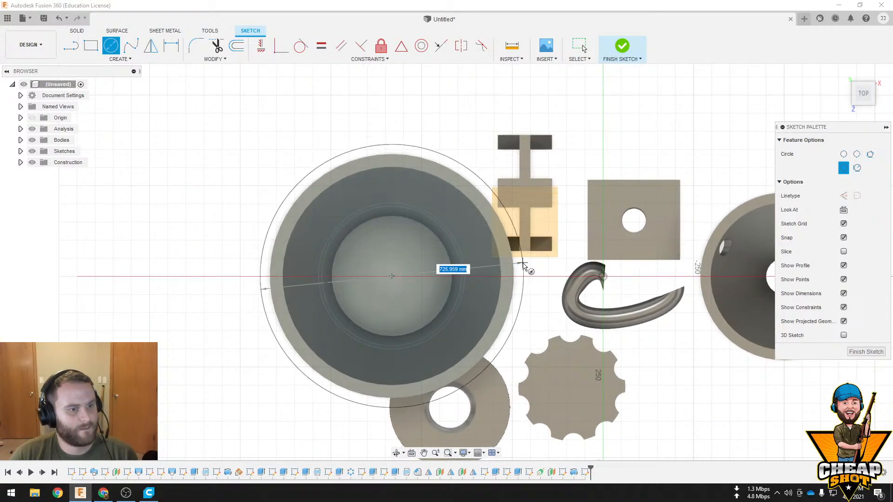
click(532, 272)
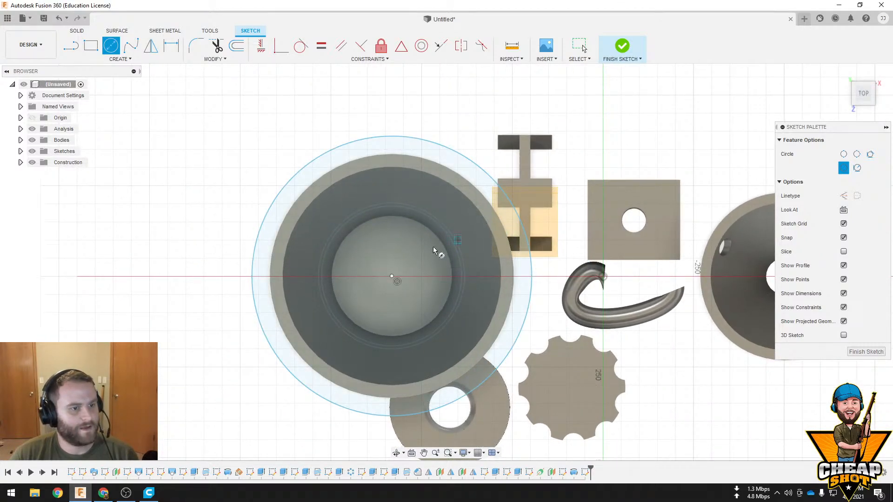
click(635, 51)
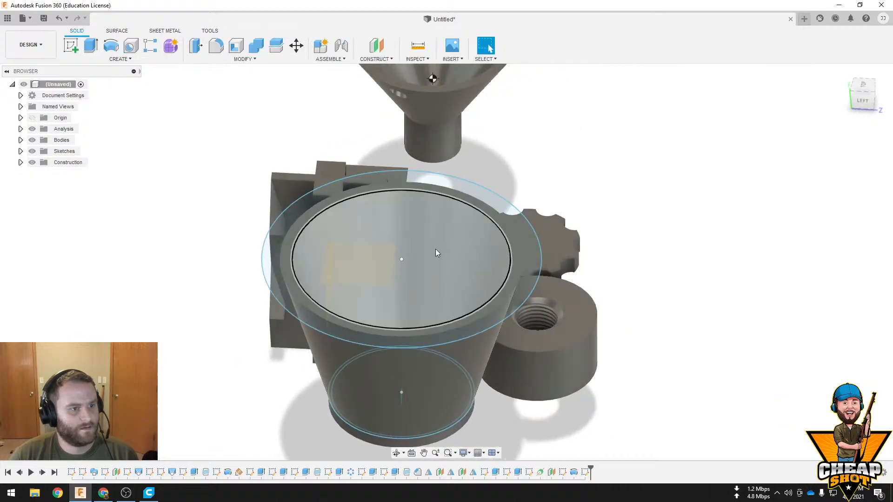
Extrude the rim sketch's profiles into a solid lid covering the bucket's open top
click(533, 246)
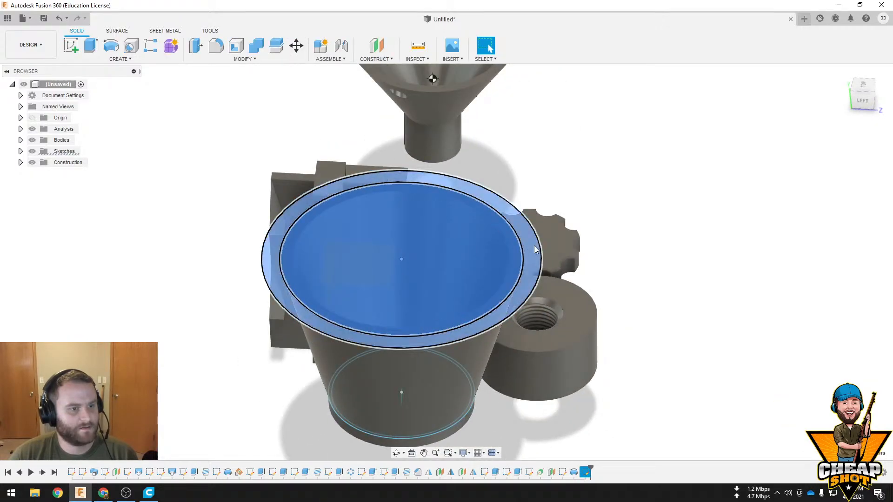
click(89, 46)
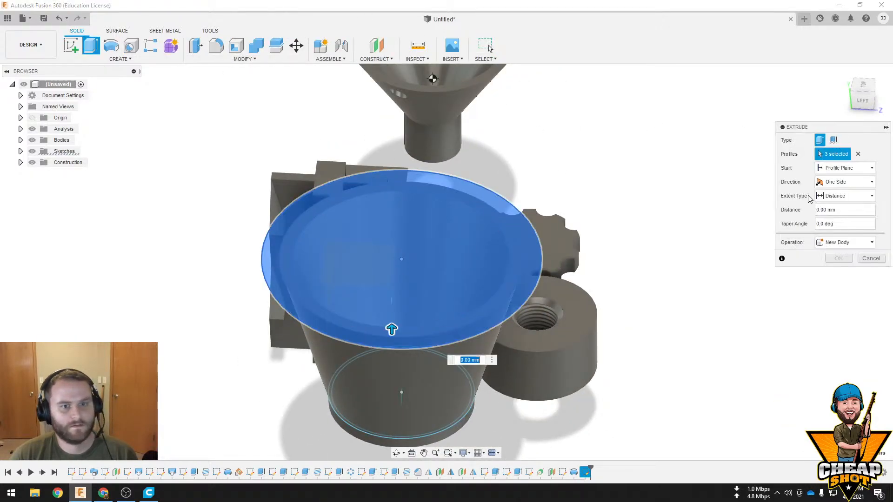
key(Escape)
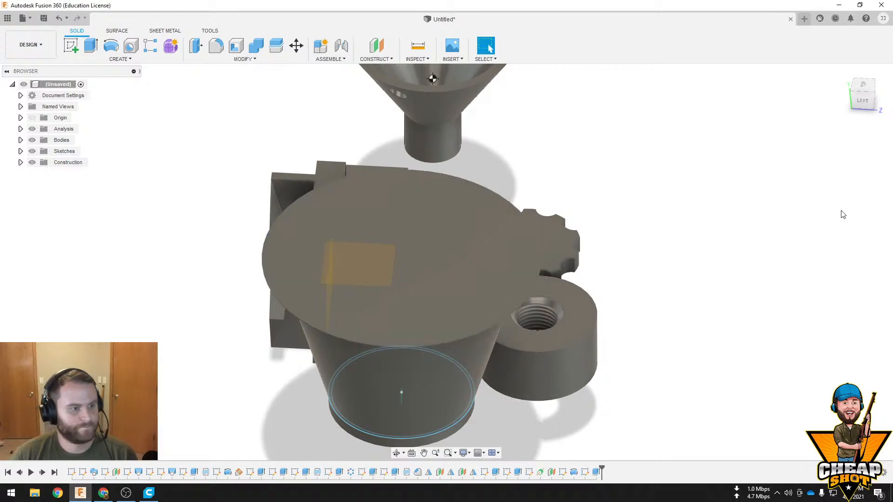
Sketch two concentric circles on the lid's underside, one on its outer edge and one just outside the bucket wall
shift+middle_drag(632, 260, 513, 114)
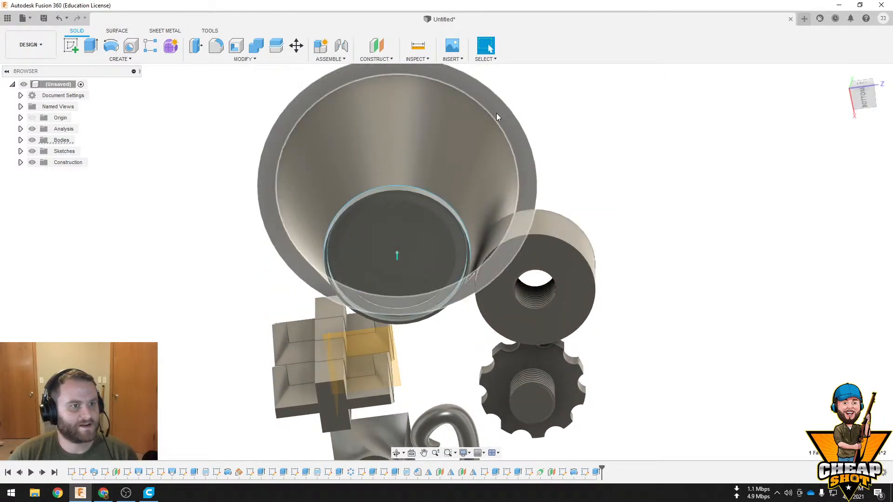
click(495, 113)
click(71, 45)
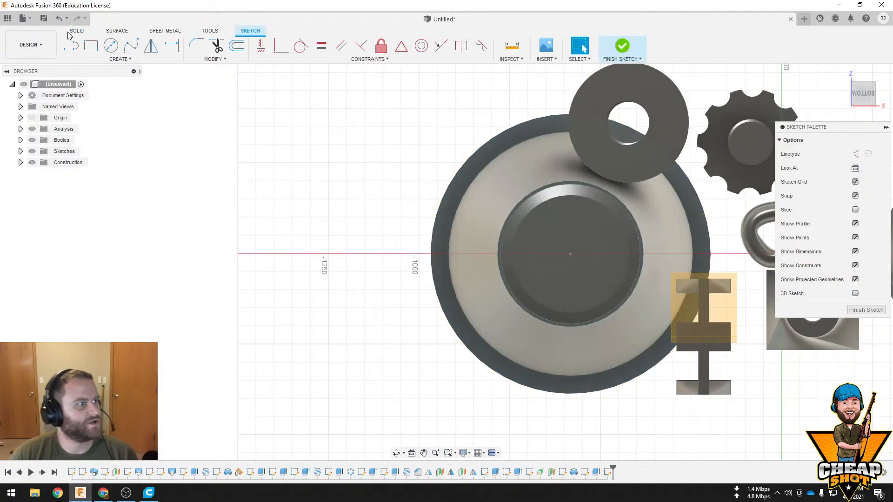
click(111, 45)
click(570, 256)
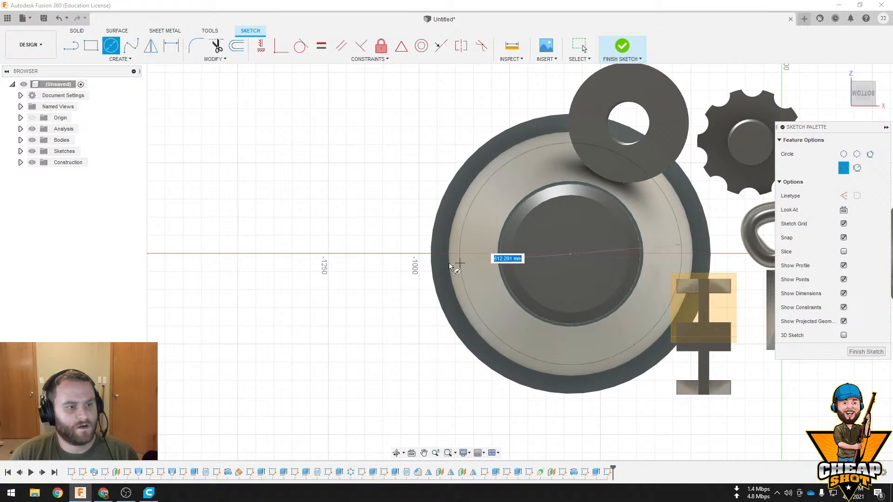
click(432, 266)
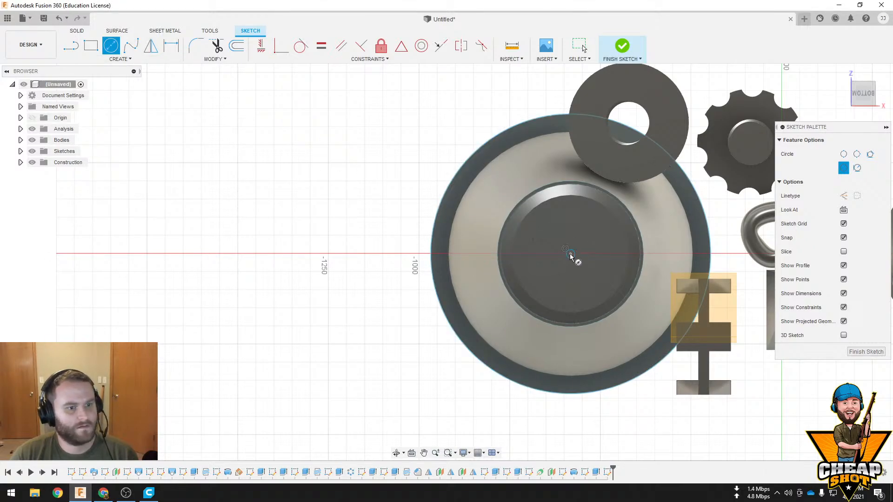
click(446, 255)
click(622, 46)
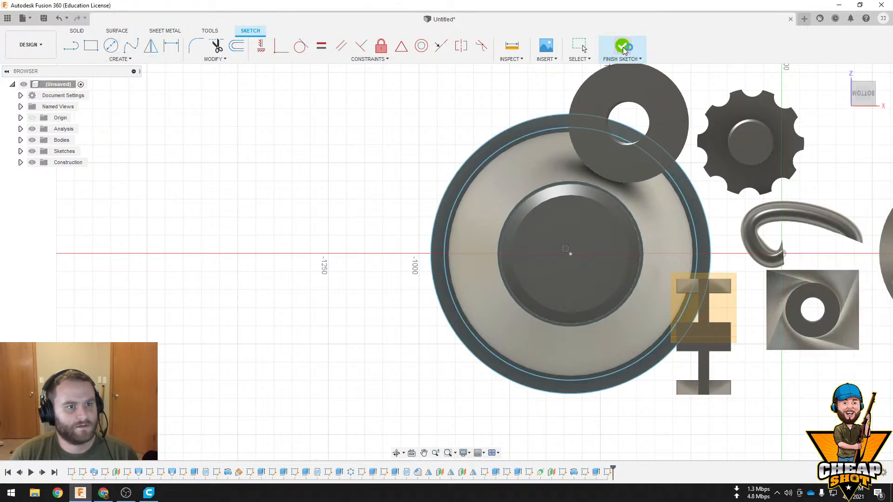
Extrude the ring profile on the lid's underside 50 mm downward and join it as a lip
click(517, 126)
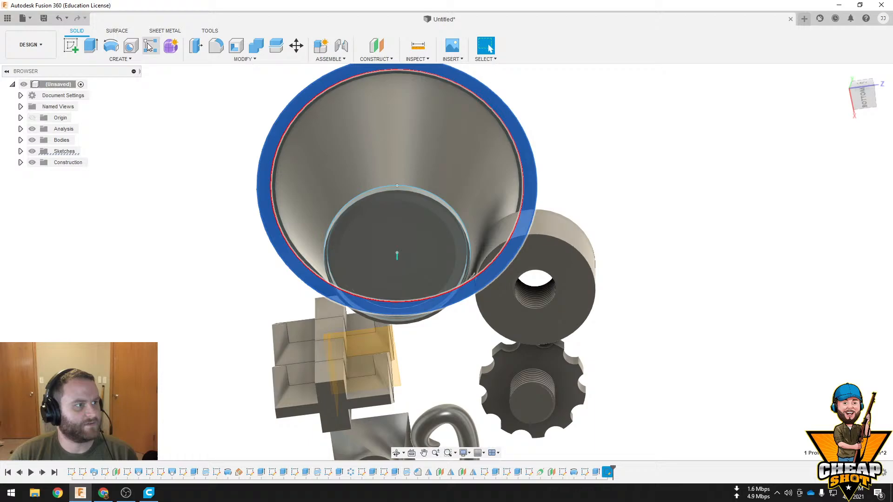
click(91, 48)
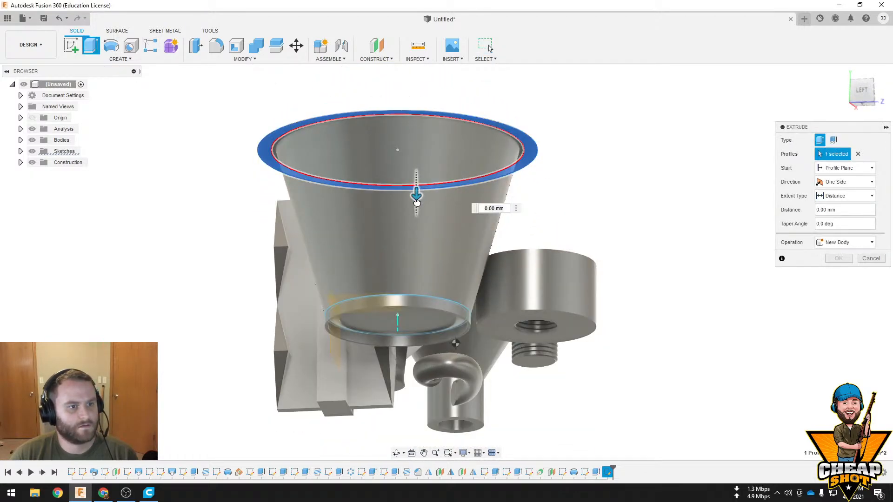
drag(416, 201, 530, 211)
click(843, 255)
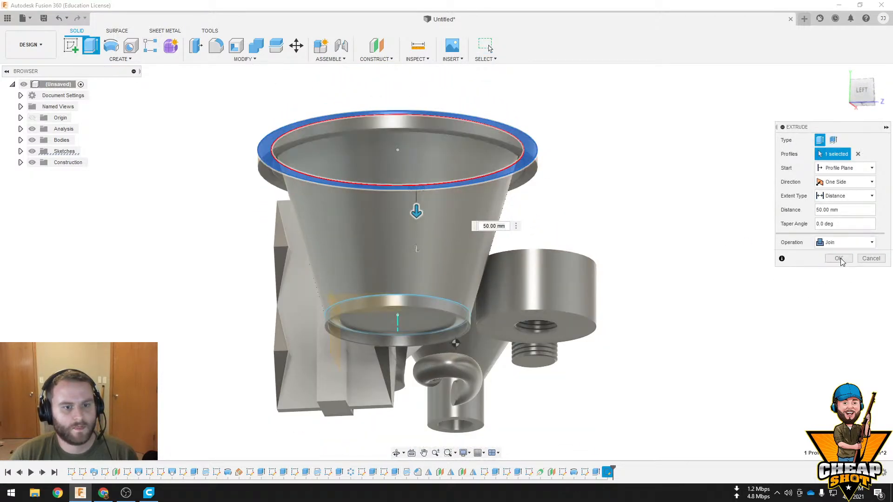
click(838, 272)
Start a new sketch on the lid's top face, viewed straight from above
shift+middle_drag(535, 232, 557, 204)
click(426, 241)
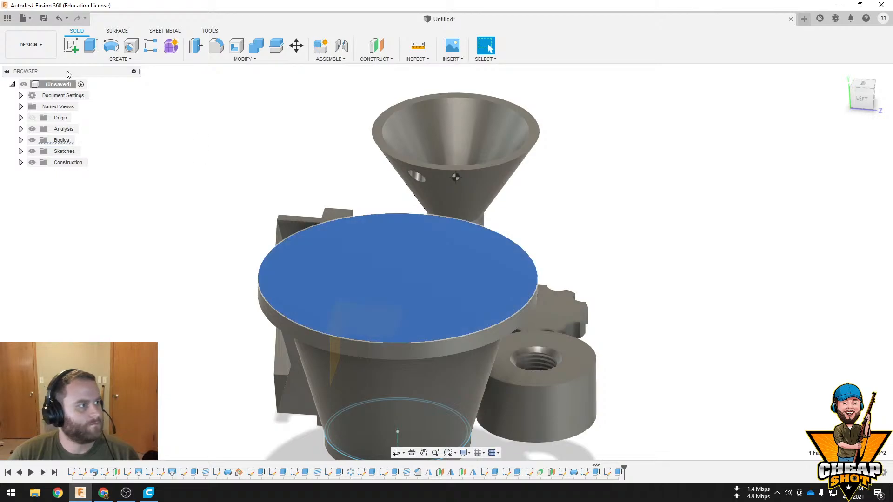
click(70, 45)
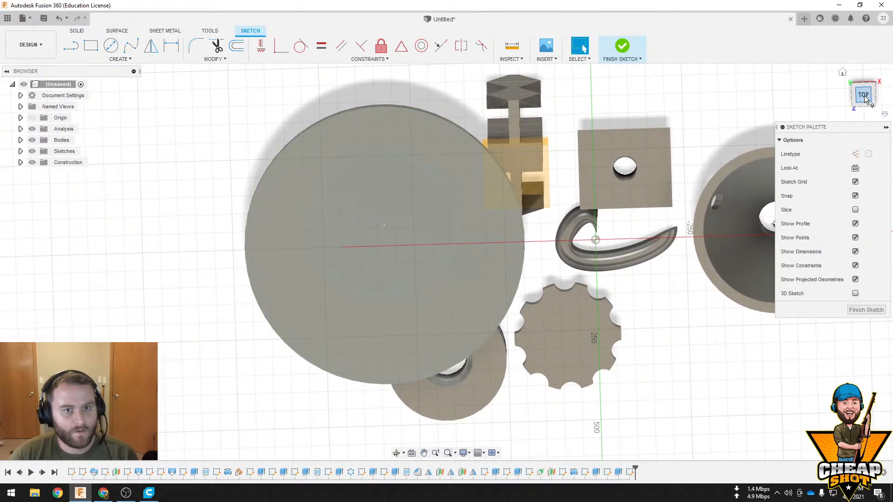
click(863, 96)
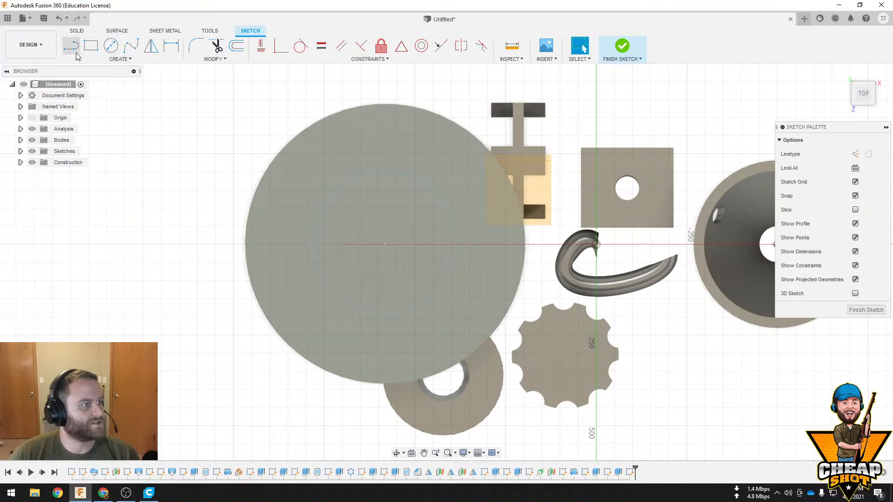
click(89, 48)
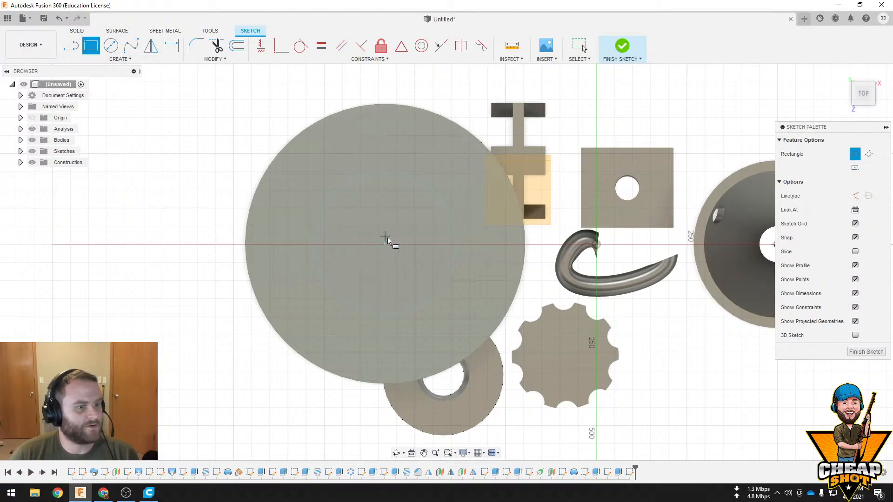
click(124, 61)
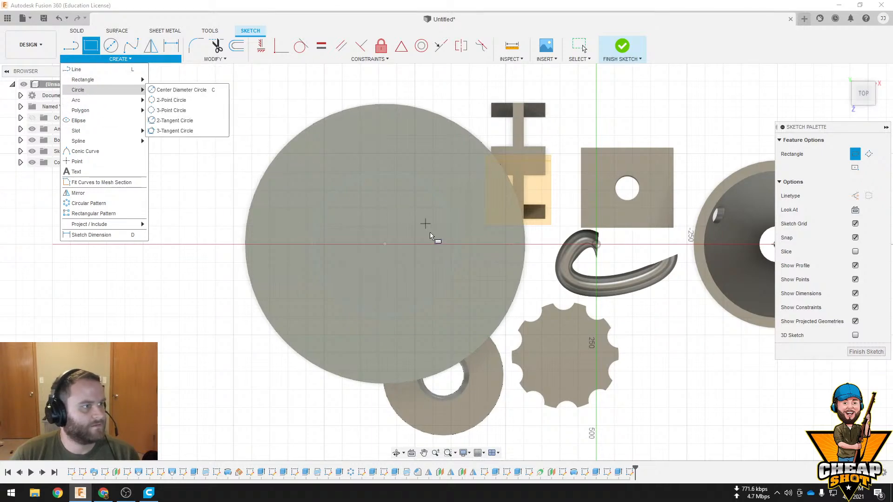
click(381, 247)
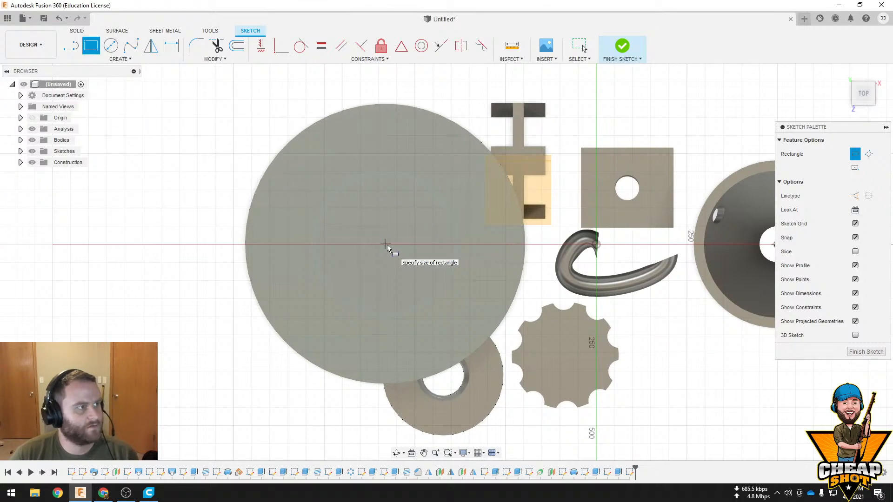
key(Escape)
Sketch a small circle at the lid's centre and an overall slot about 41 mm wide running outward from that centre
click(111, 46)
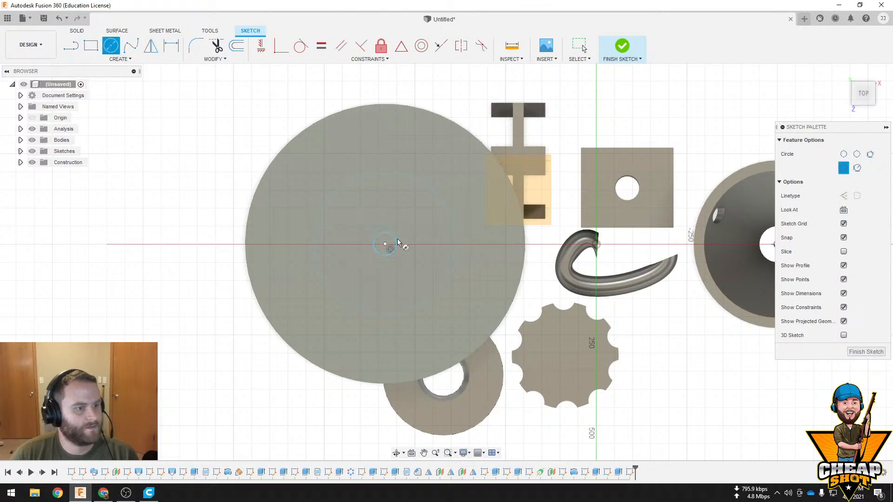
click(120, 59)
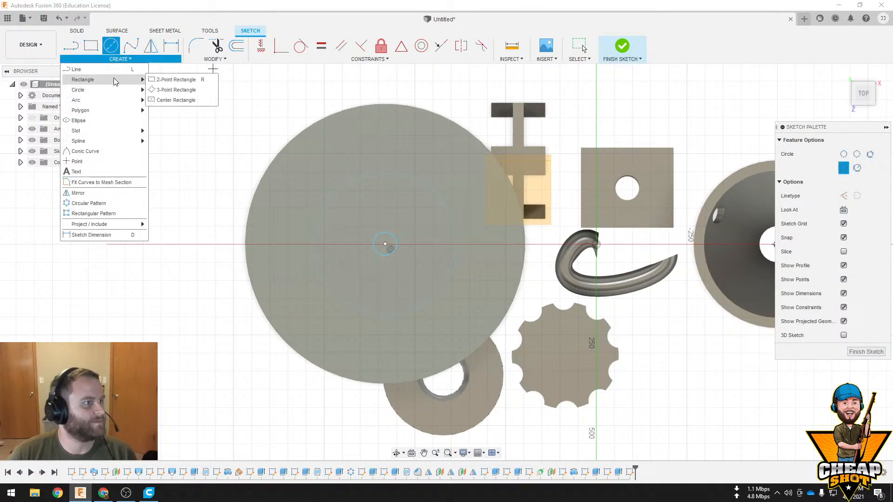
click(110, 120)
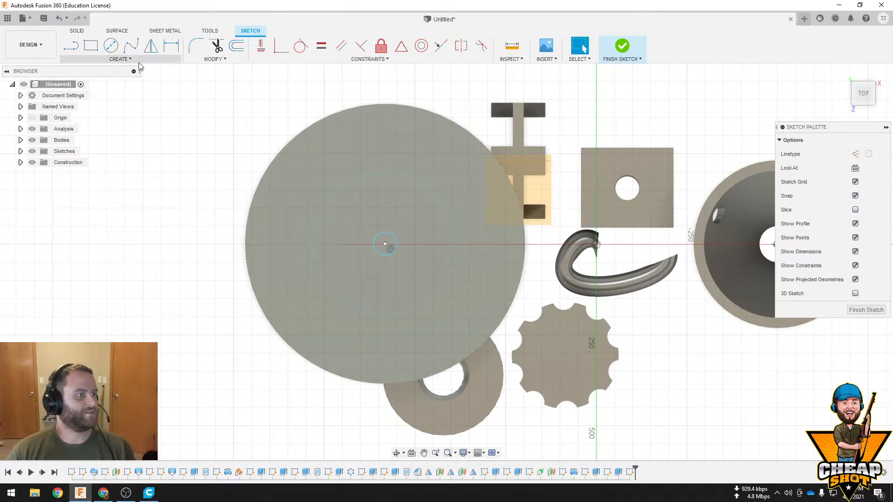
click(120, 59)
mouse_move(130, 132)
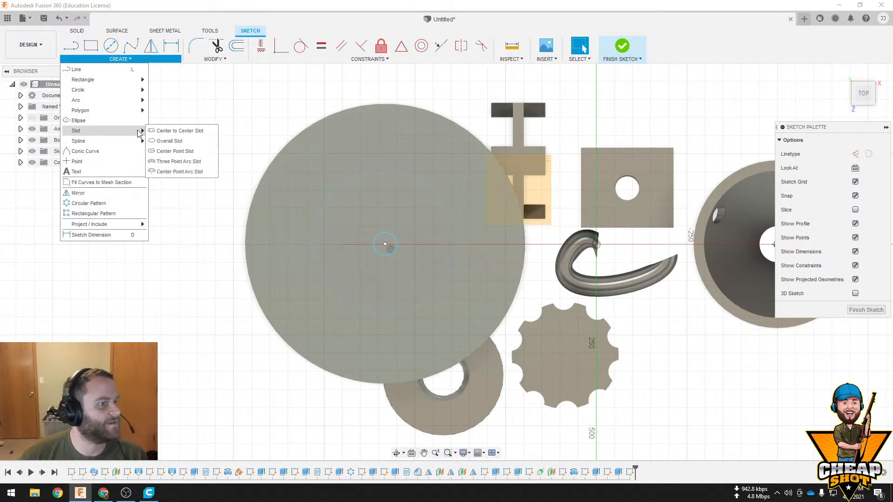
click(188, 140)
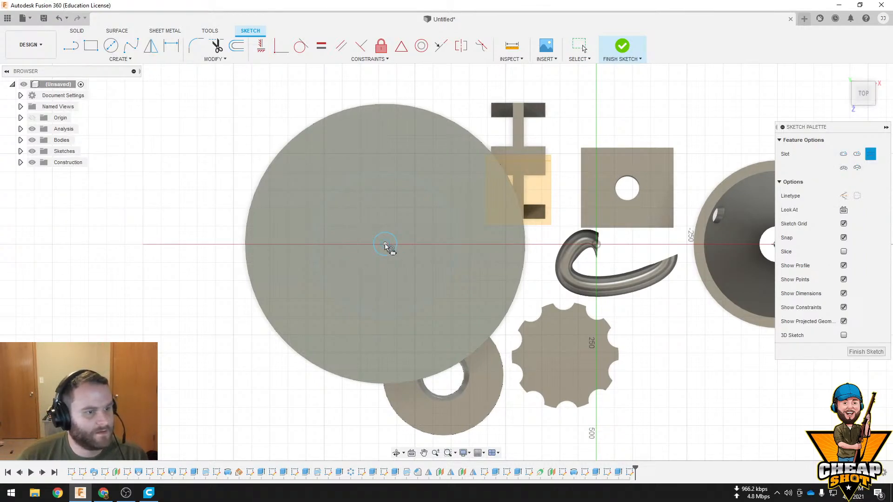
click(377, 213)
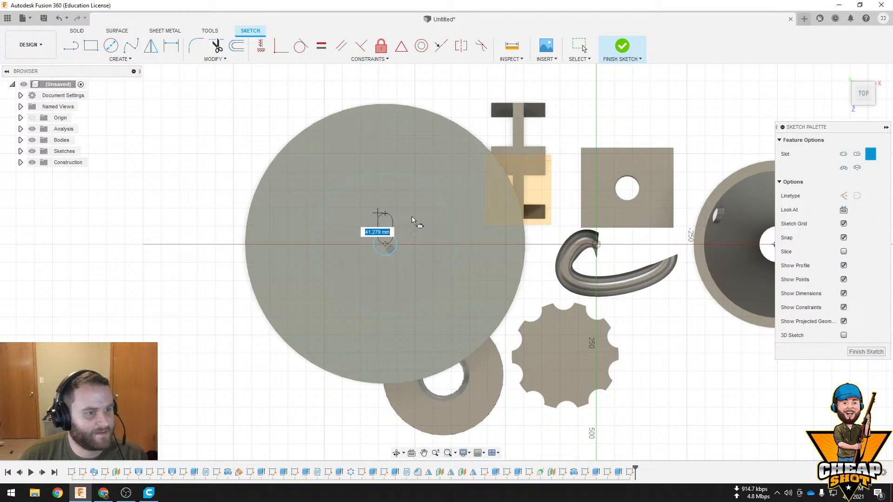
click(625, 44)
Cut the combined slot and circle profiles 70 mm down into the lid
scroll(409, 266, up, 10)
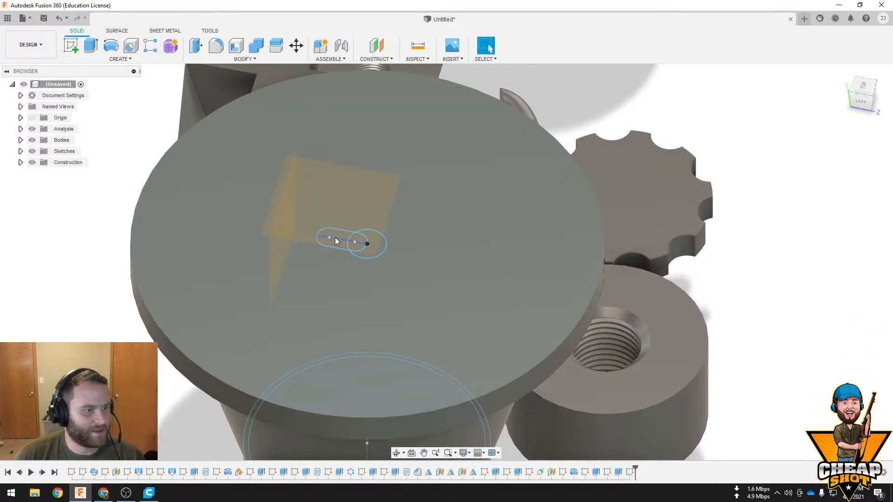
click(336, 239)
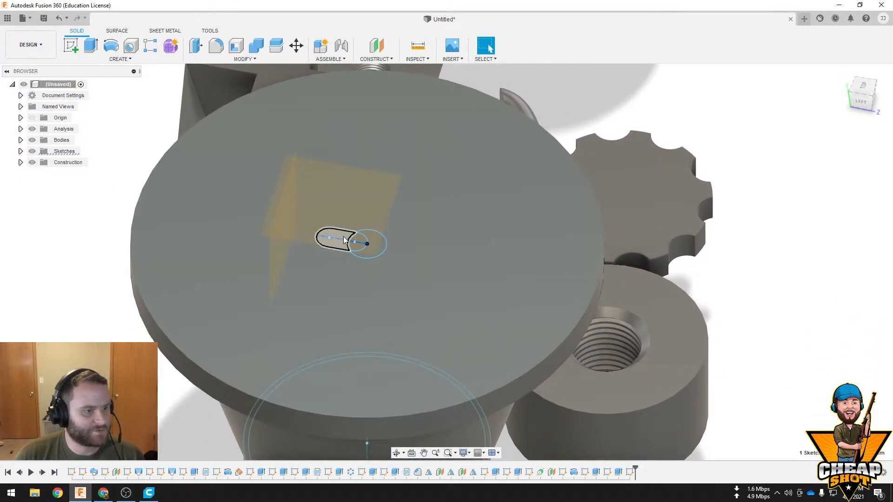
shift+click(378, 240)
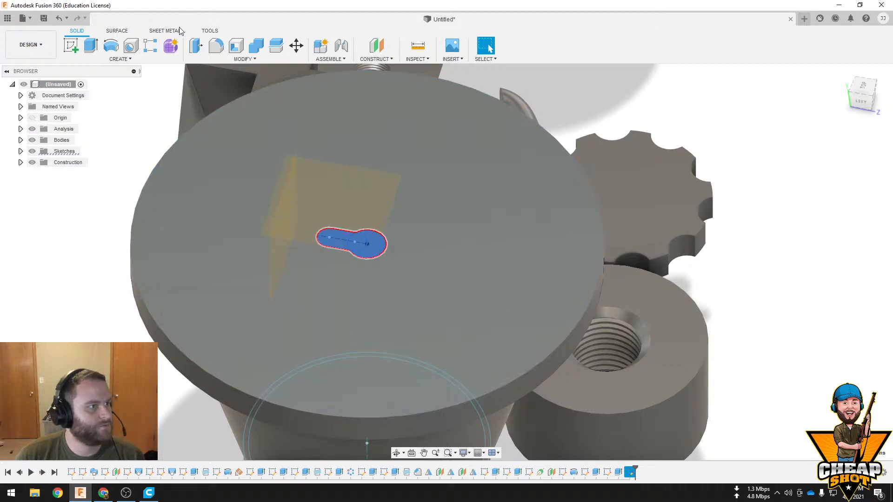
click(93, 46)
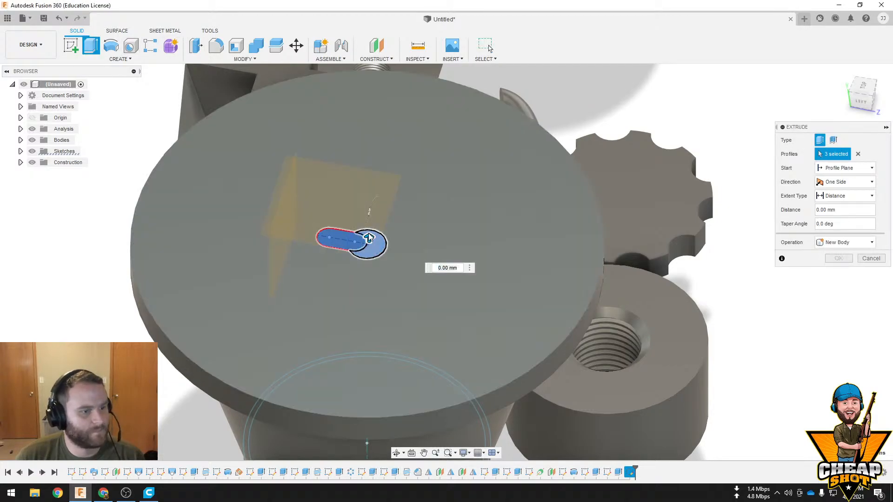
drag(370, 237, 370, 281)
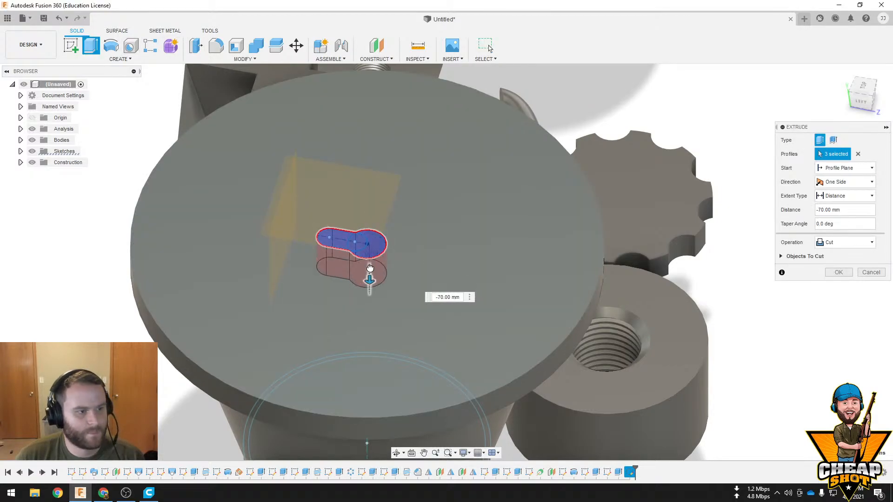
click(849, 276)
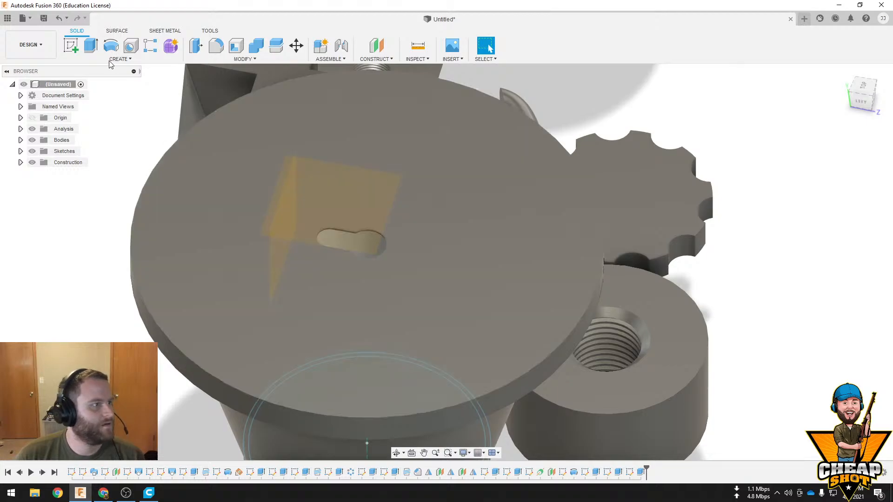
Create a full circular pattern of the slot cut around the lid's central axis with a quantity of 4
click(110, 60)
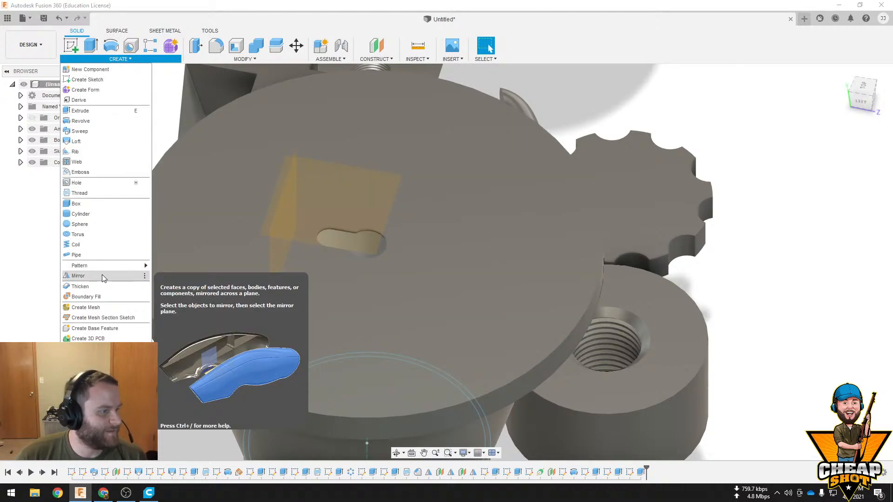
mouse_move(107, 265)
click(189, 276)
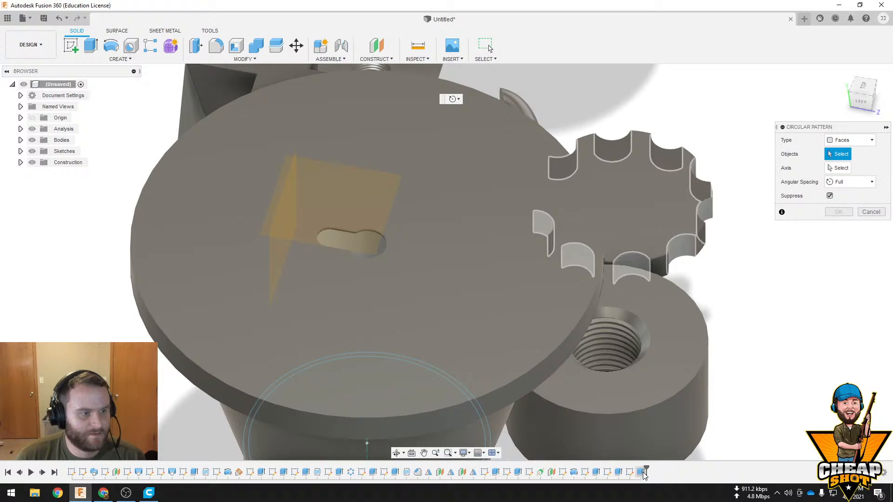
click(643, 472)
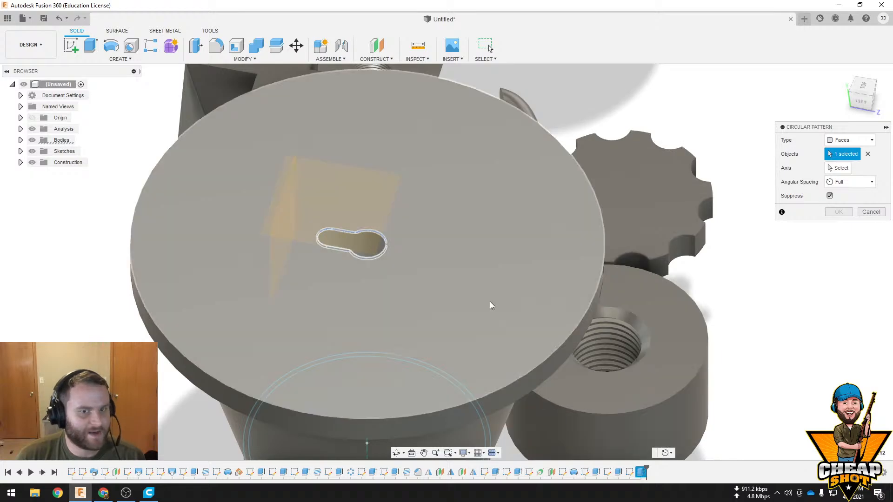
click(838, 169)
shift+middle_drag(440, 263, 375, 264)
mouse_move(420, 284)
shift+middle_down()
mouse_move(397, 353)
mouse_move(406, 381)
shift+middle_up()
click(405, 380)
shift+middle_drag(434, 268, 438, 298)
click(871, 208)
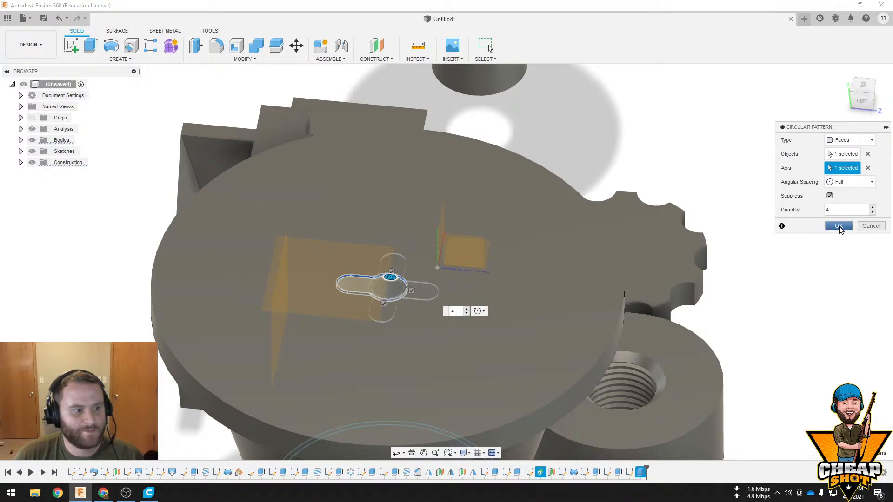
click(838, 225)
Start a new sketch on the circular profile at the base of the tapered bucket
shift+middle_drag(641, 263, 429, 237)
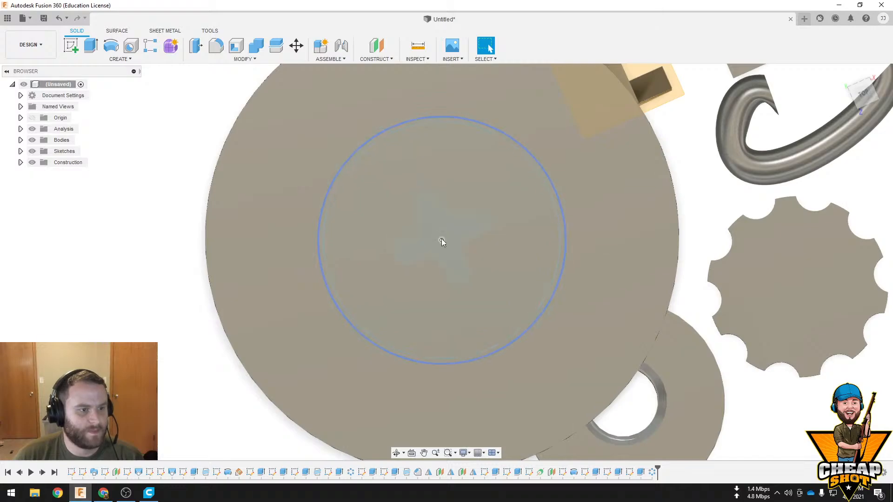
click(509, 262)
shift+middle_drag(509, 261, 520, 193)
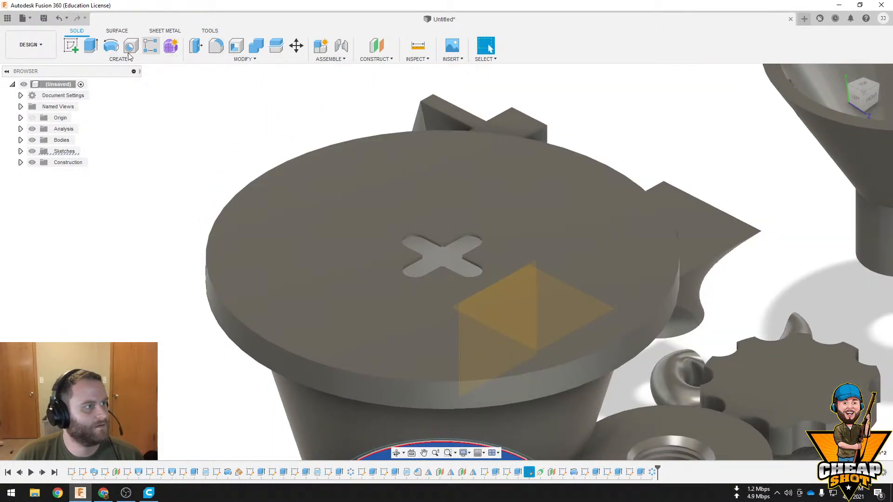
click(73, 46)
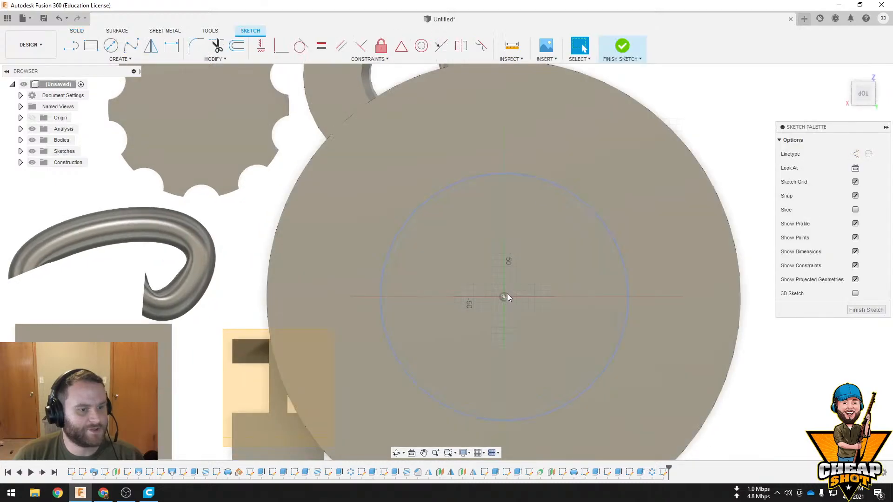
Sketch a 40 mm diameter circle centred on the bucket's base and finish the sketch
click(111, 45)
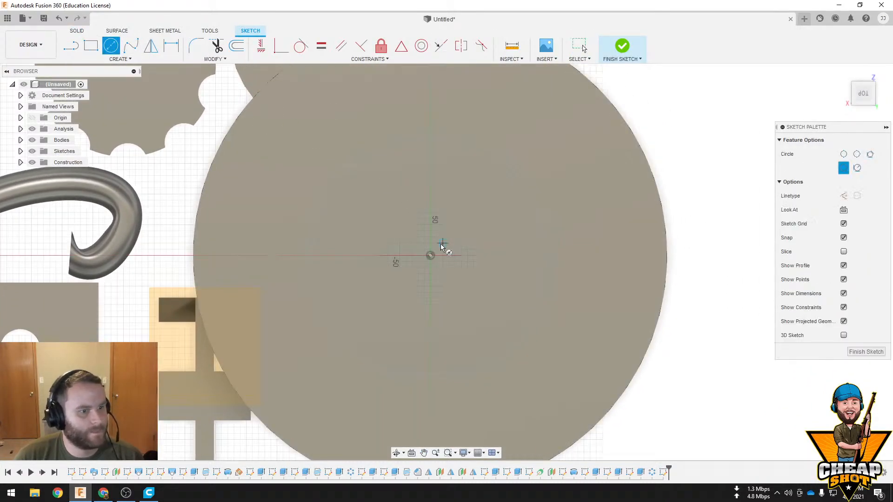
click(430, 255)
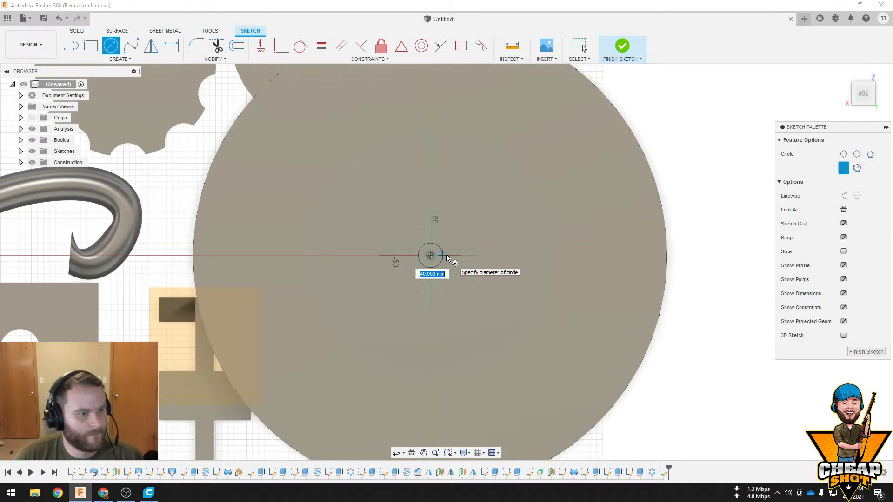
click(447, 256)
click(432, 255)
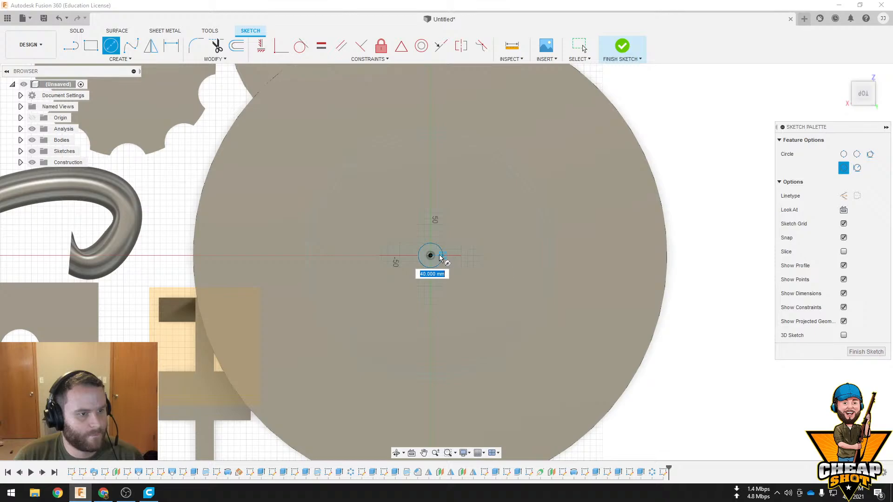
click(436, 255)
click(623, 46)
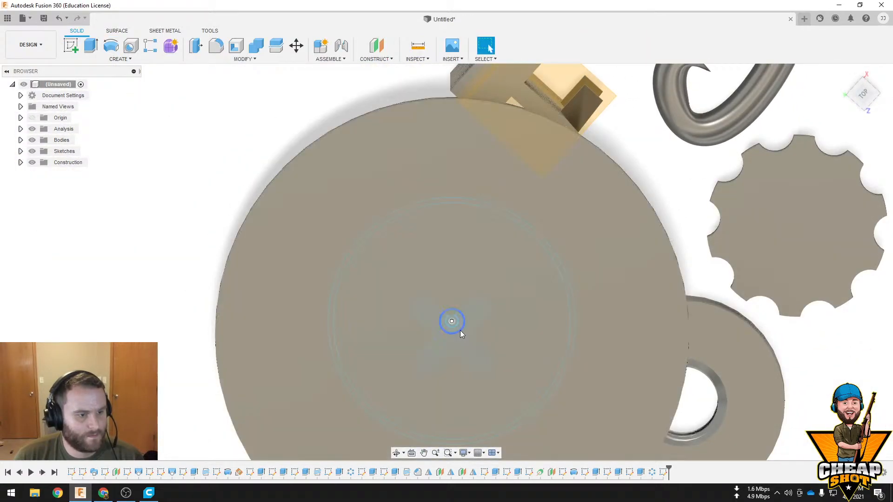
Extrude the 40 mm circle 1700 mm upward through the lid's slotted opening, using the Join operation
click(460, 327)
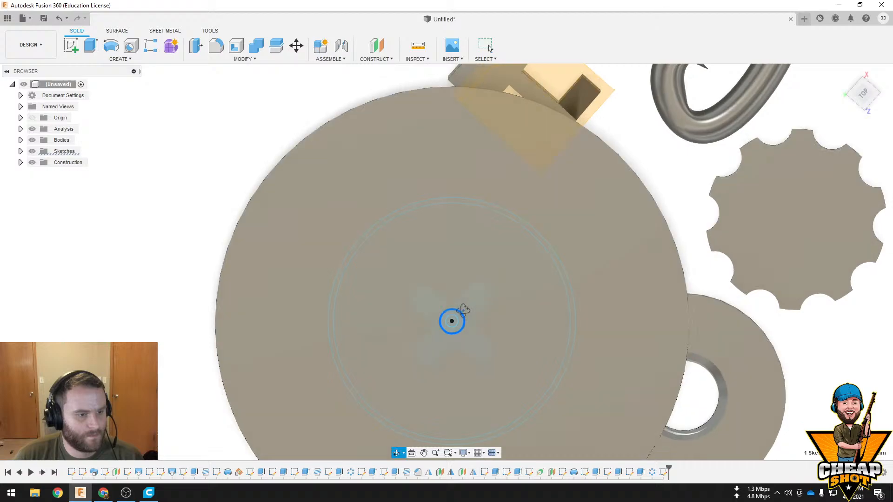
click(91, 45)
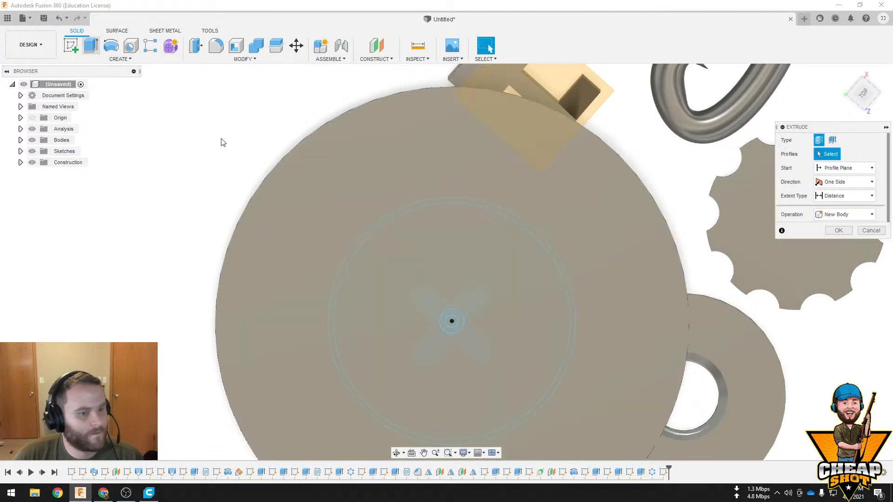
click(459, 327)
click(460, 326)
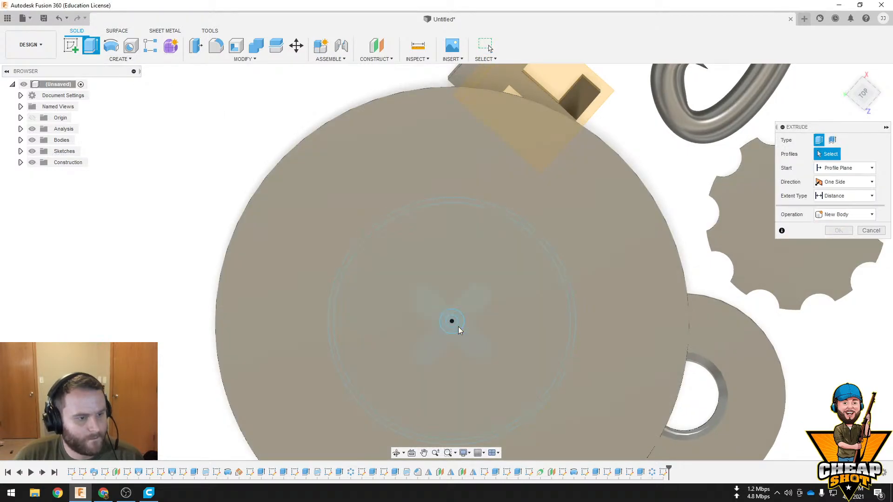
click(459, 327)
shift+middle_drag(459, 328, 514, 130)
scroll(558, 279, down, 3)
drag(499, 270, 512, 96)
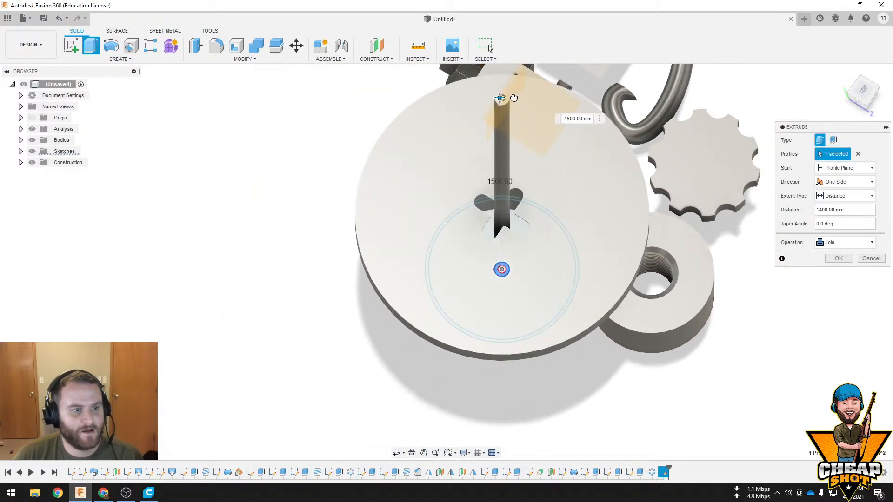
shift+middle_drag(569, 274, 566, 209)
scroll(567, 209, down, 4)
drag(538, 89, 539, 70)
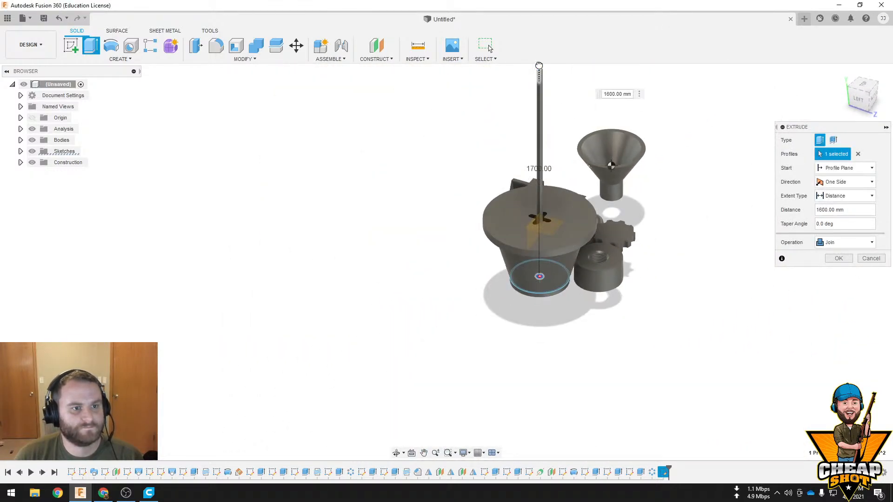
click(839, 258)
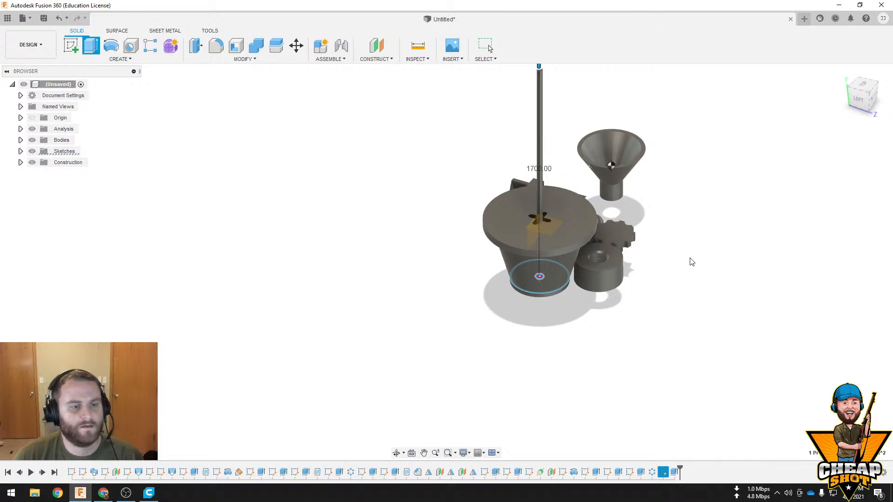
middle_drag(646, 229, 640, 261)
shift+middle_drag(620, 202, 611, 256)
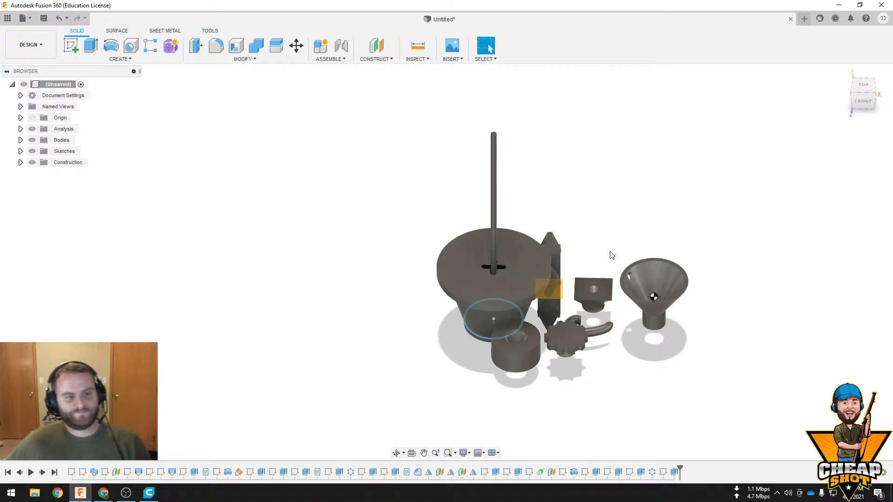
shift+middle_drag(620, 256, 605, 231)
scroll(509, 246, up, 5)
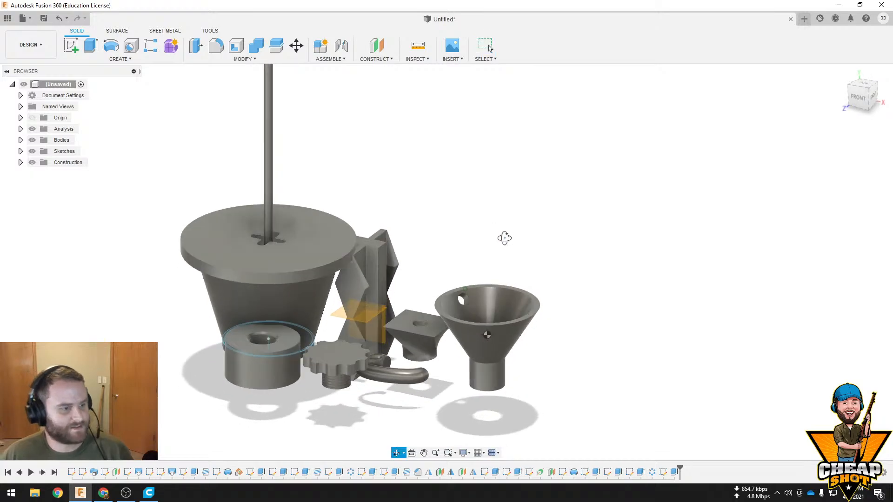
middle_drag(504, 238, 560, 243)
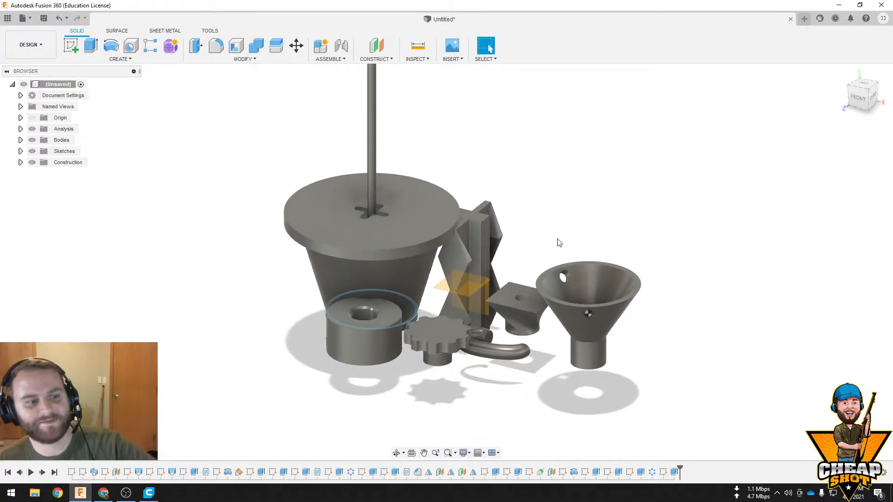
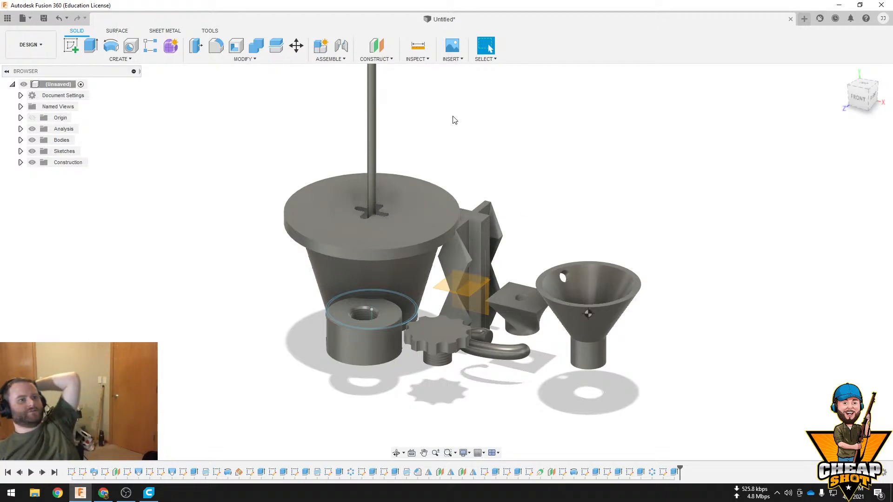
click(416, 58)
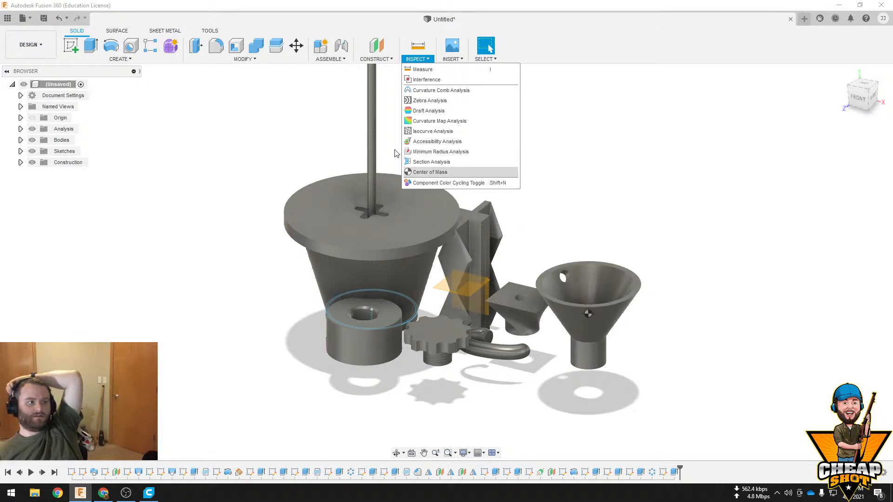
click(117, 30)
click(159, 31)
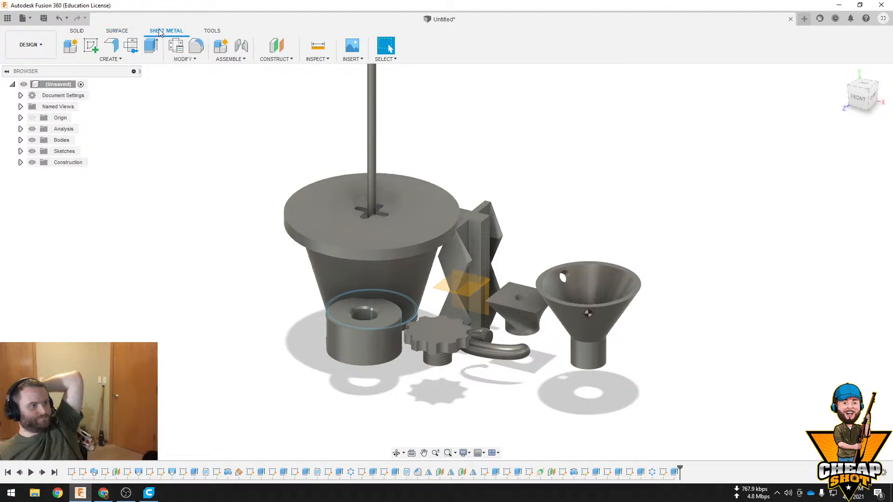
click(211, 31)
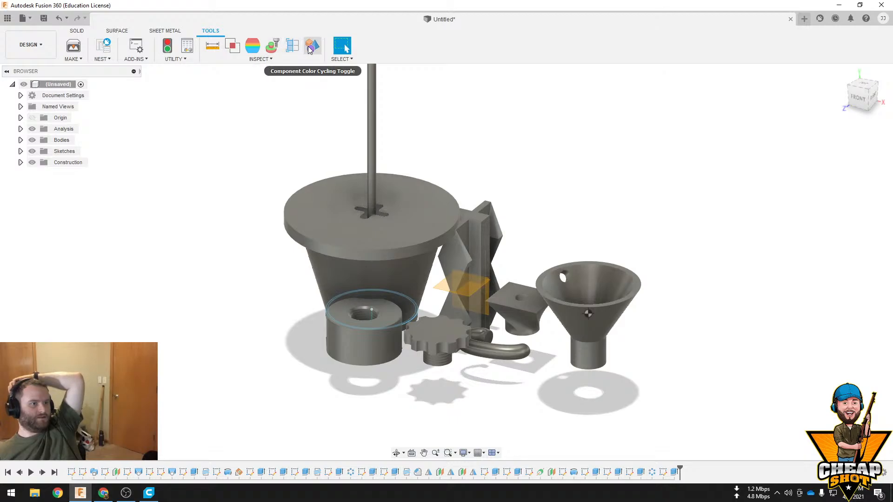
Try a zebra analysis on the tapered bucket body with the stripe repeats set to 1
click(267, 59)
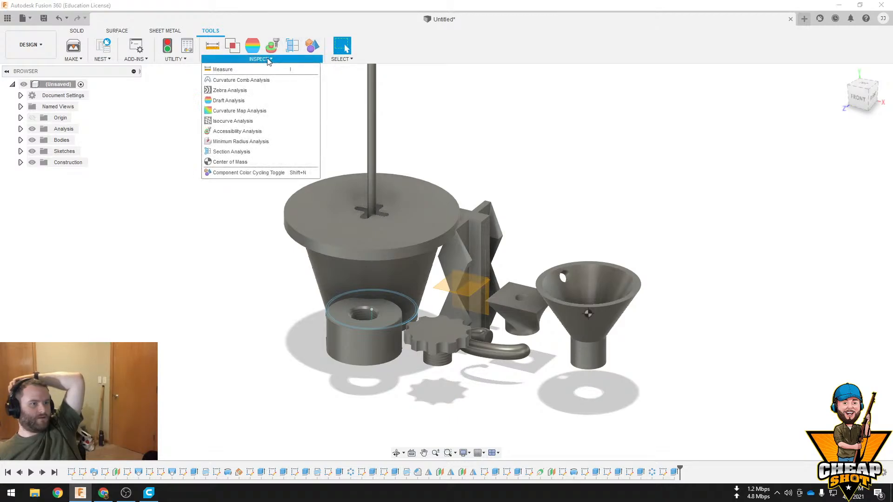
click(265, 90)
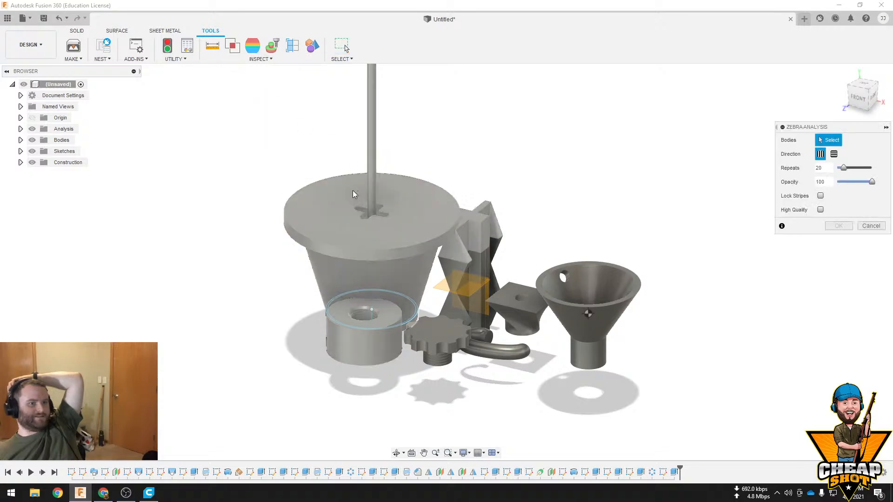
middle_drag(560, 269, 544, 282)
drag(843, 167, 813, 171)
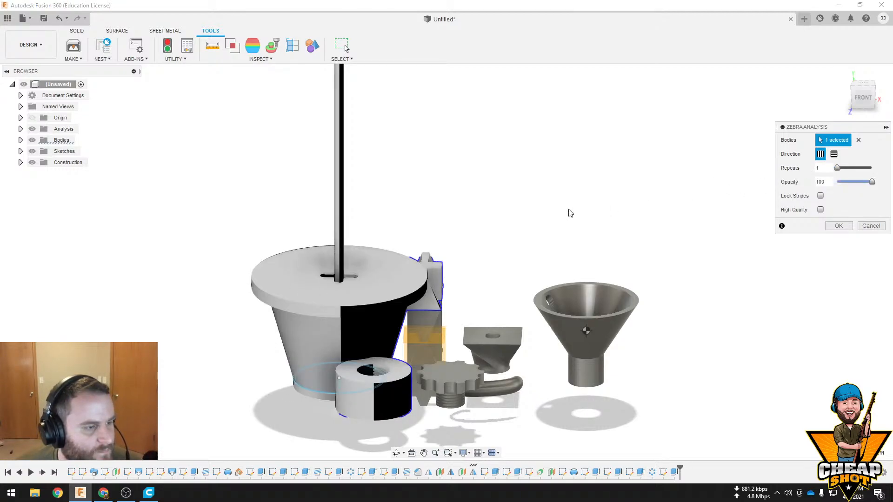
shift+middle_drag(568, 213, 638, 148)
click(871, 225)
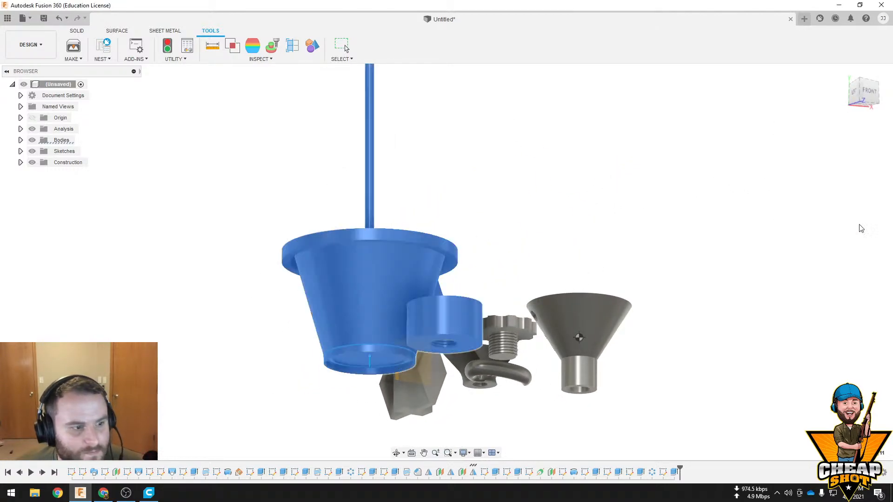
shift+middle_drag(632, 259, 534, 253)
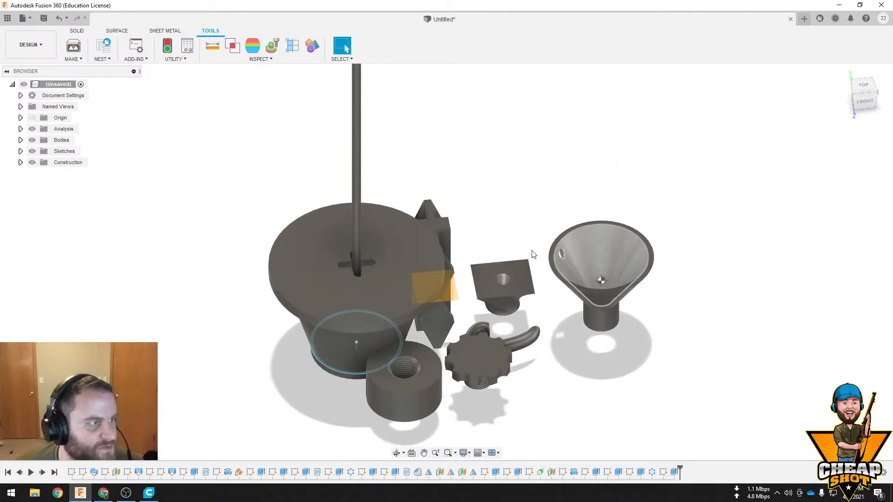
click(177, 60)
click(116, 31)
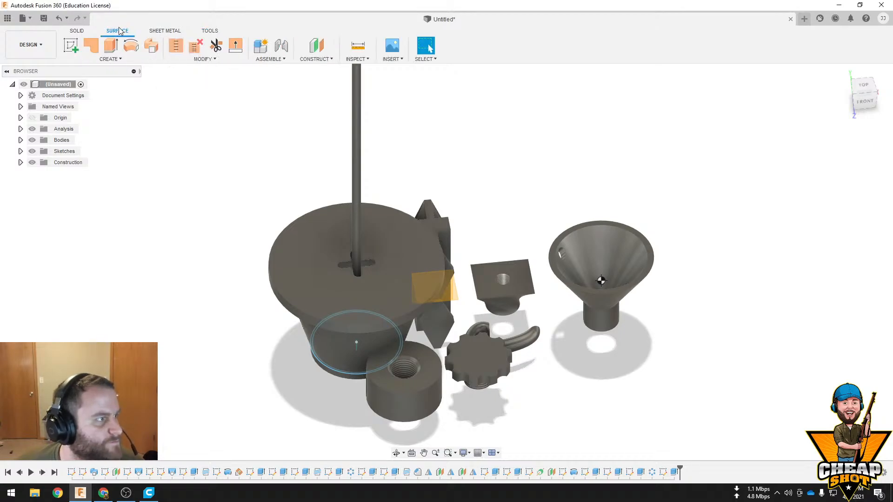
click(76, 30)
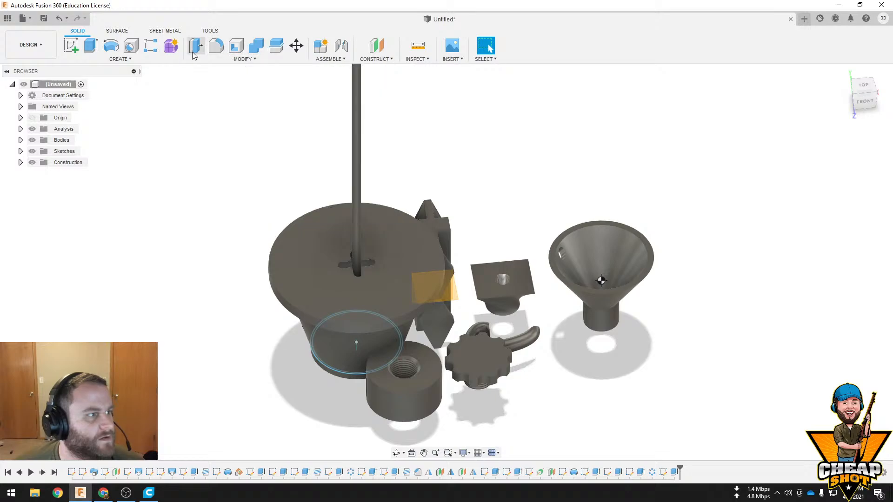
click(120, 59)
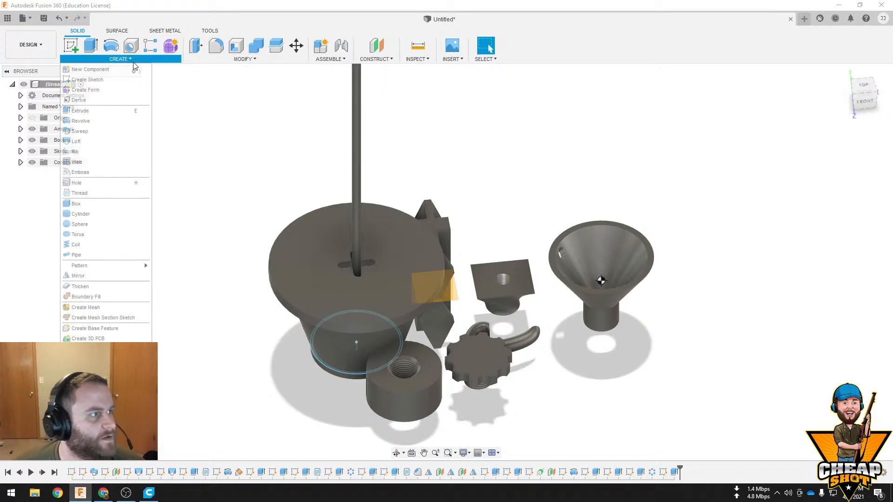
click(107, 162)
scroll(630, 272, up, 5)
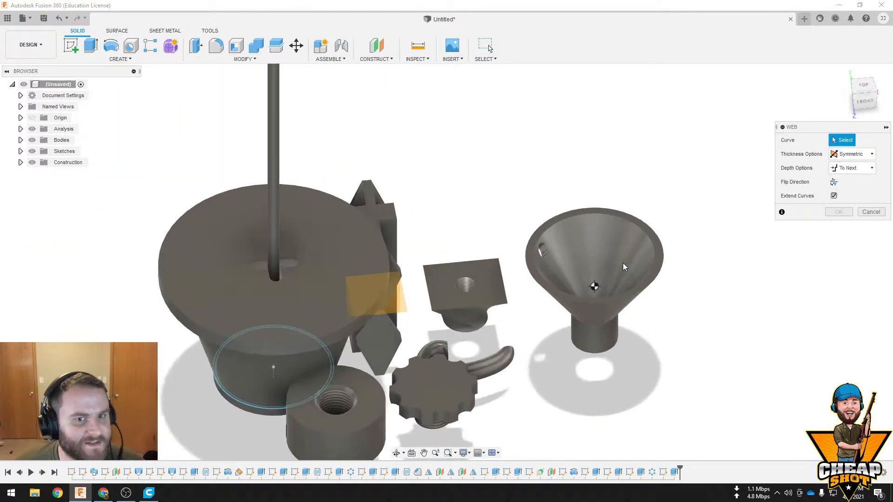
shift+middle_drag(602, 267, 535, 297)
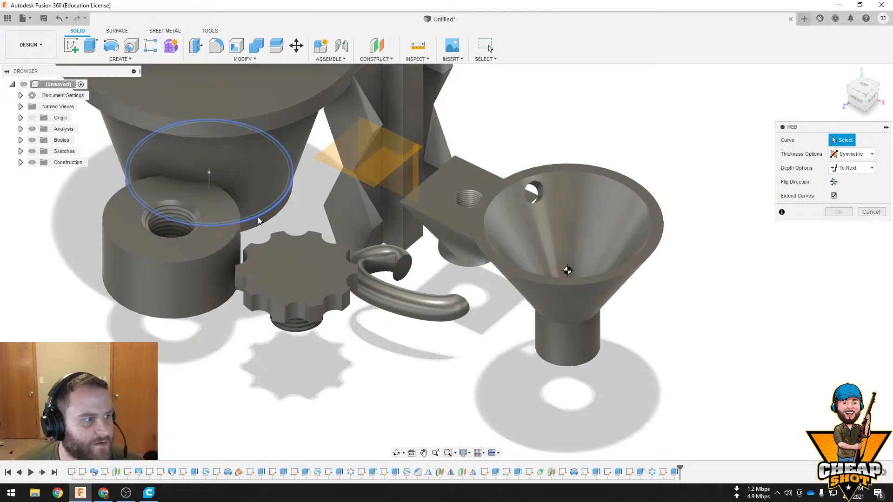
click(871, 212)
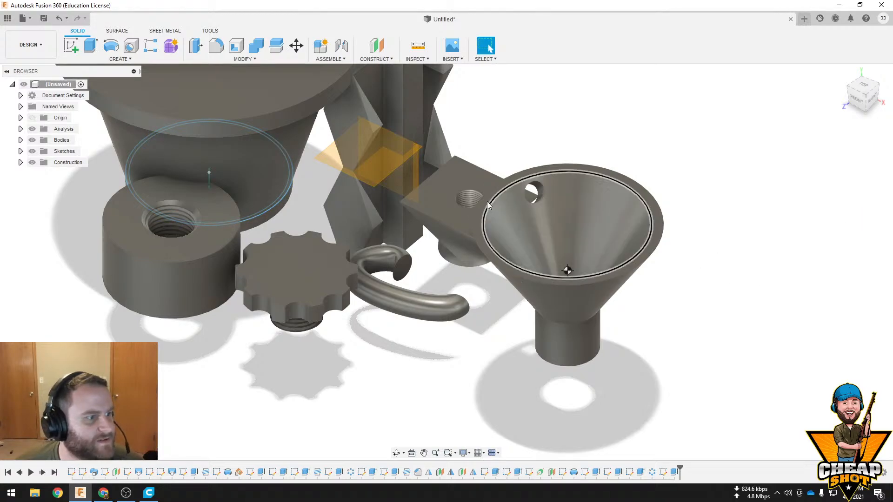
Try to create a symmetric web from the circular sketch curve at the bucket's base with a thickness of -50 mm
click(431, 301)
click(459, 219)
shift+middle_drag(488, 244, 534, 256)
click(582, 152)
click(120, 59)
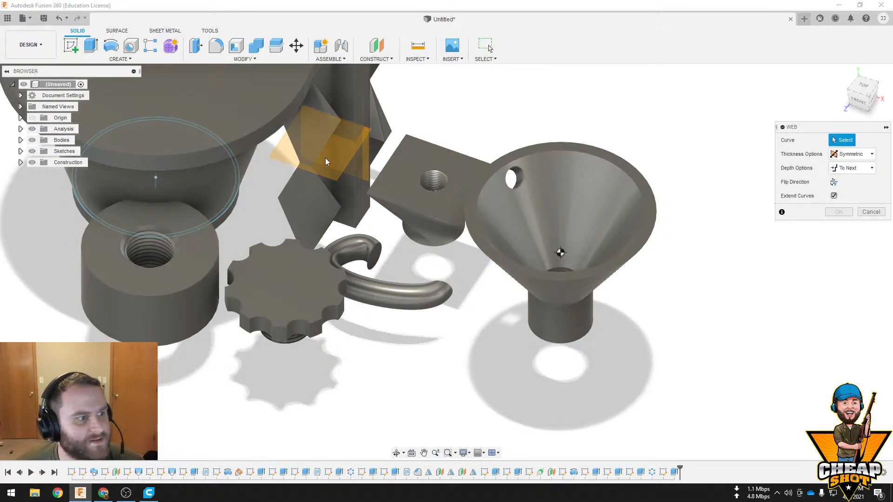
click(230, 200)
shift+middle_drag(248, 208, 273, 184)
mouse_move(246, 205)
mouse_down()
mouse_move(179, 219)
mouse_move(271, 199)
mouse_move(261, 203)
mouse_up()
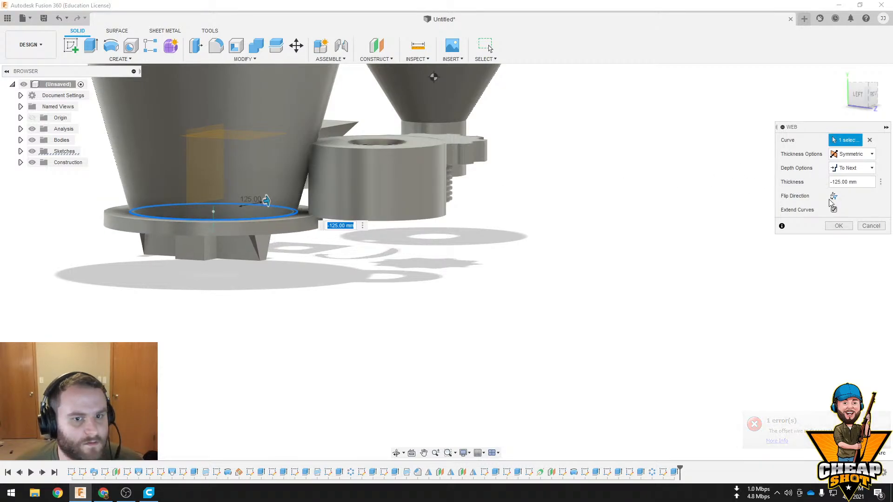
shift+middle_drag(660, 188, 507, 218)
drag(259, 176, 259, 180)
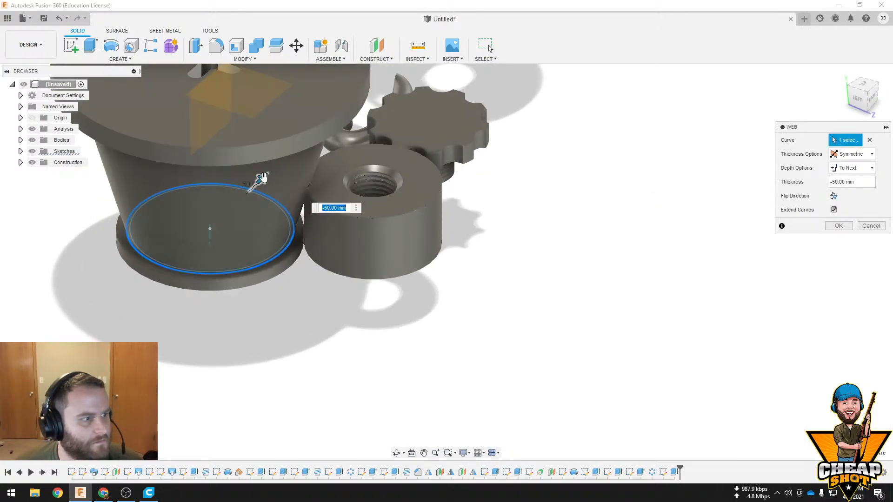
click(870, 226)
scroll(696, 209, down, 4)
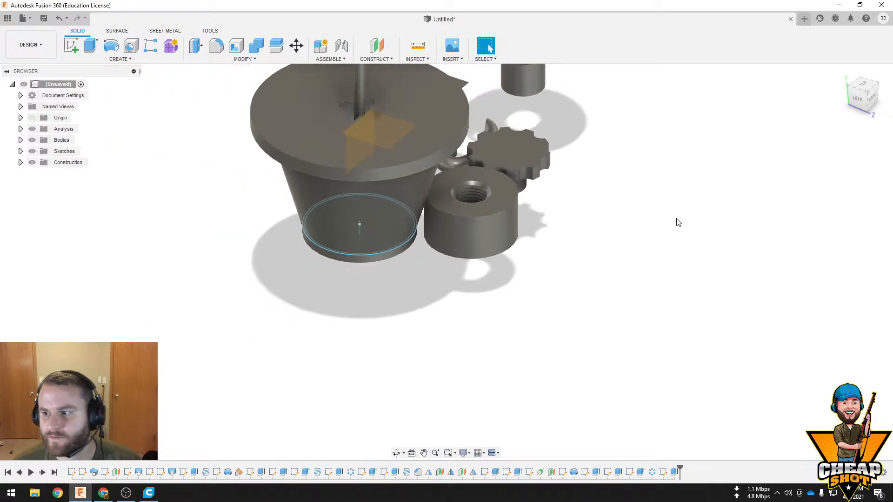
Create a 600 mm diameter sphere as a new body in the open space beyond the threaded cylinder and knob
click(120, 59)
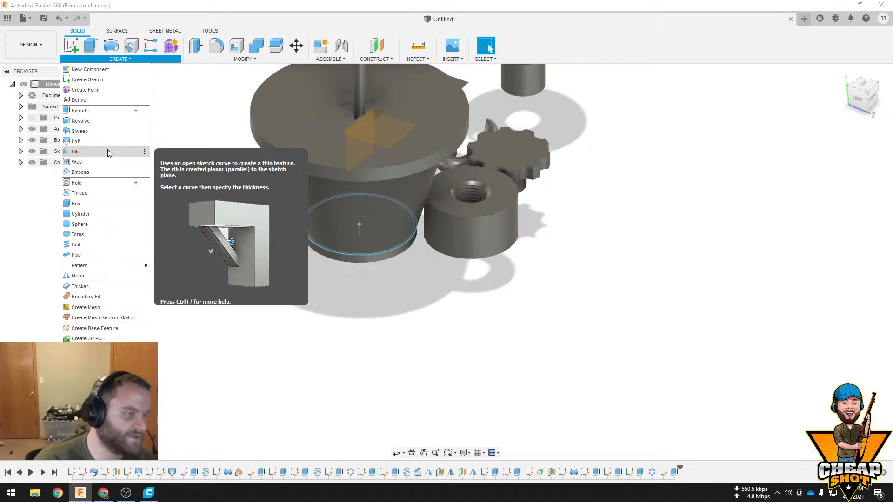
click(95, 224)
click(462, 121)
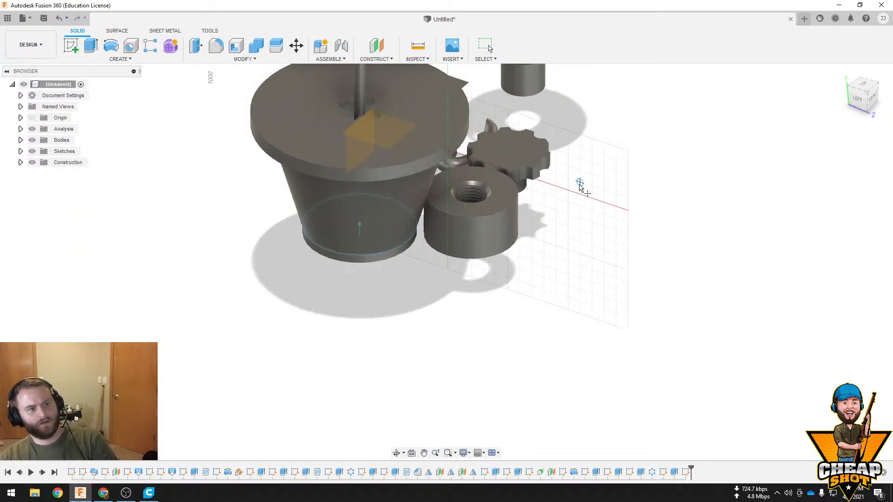
click(644, 216)
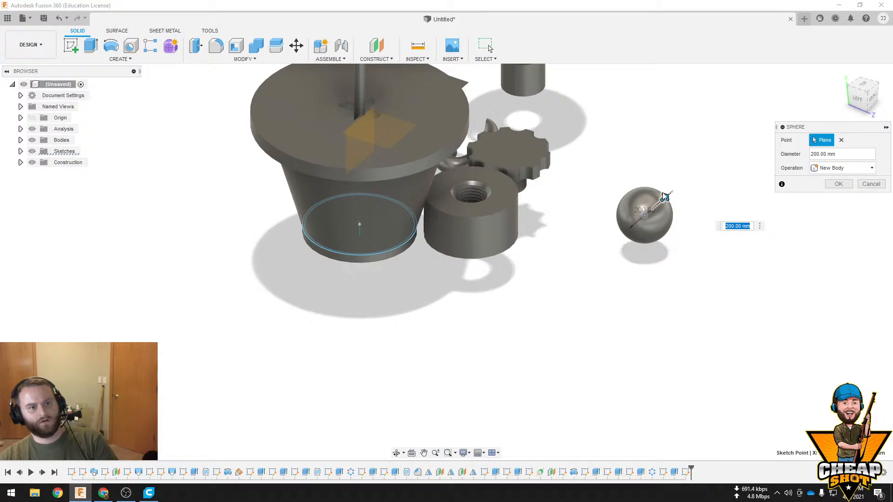
drag(663, 194, 707, 183)
click(838, 184)
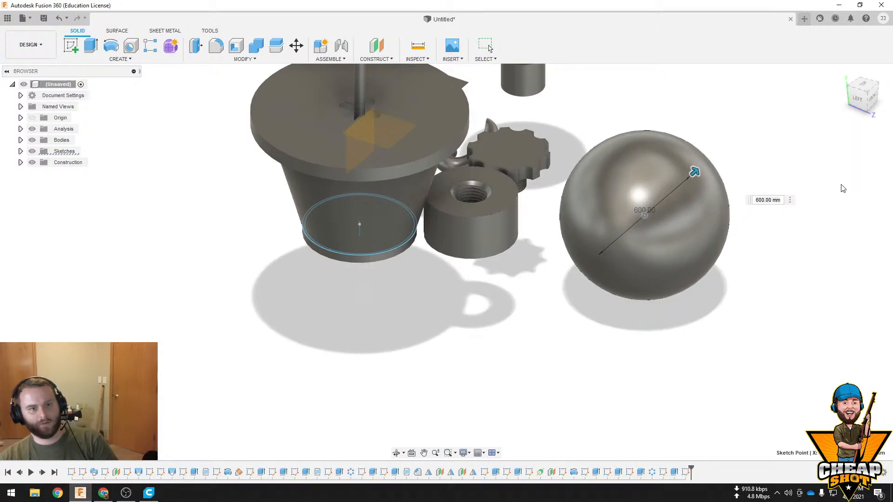
Switch the visual style of the model to Wireframe
shift+middle_drag(775, 277, 809, 193)
middle_drag(809, 193, 576, 294)
scroll(576, 295, down, 3)
shift+middle_drag(635, 262, 610, 265)
scroll(557, 229, up, 2)
shift+middle_drag(571, 217, 504, 238)
middle_drag(570, 251, 534, 260)
click(463, 452)
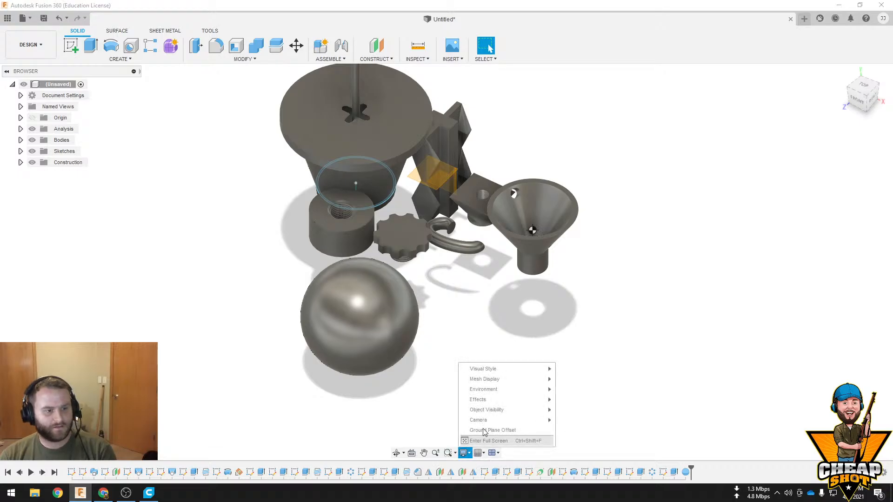
mouse_move(535, 368)
click(608, 399)
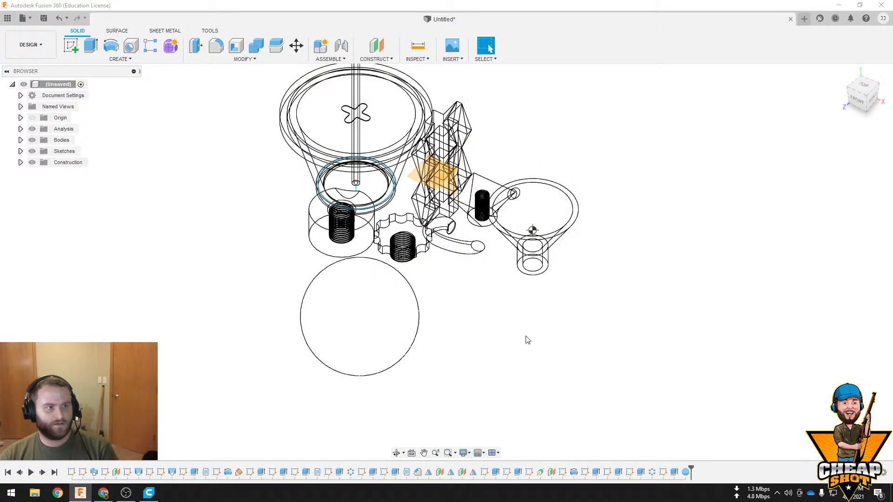
middle_drag(524, 339, 558, 313)
click(464, 453)
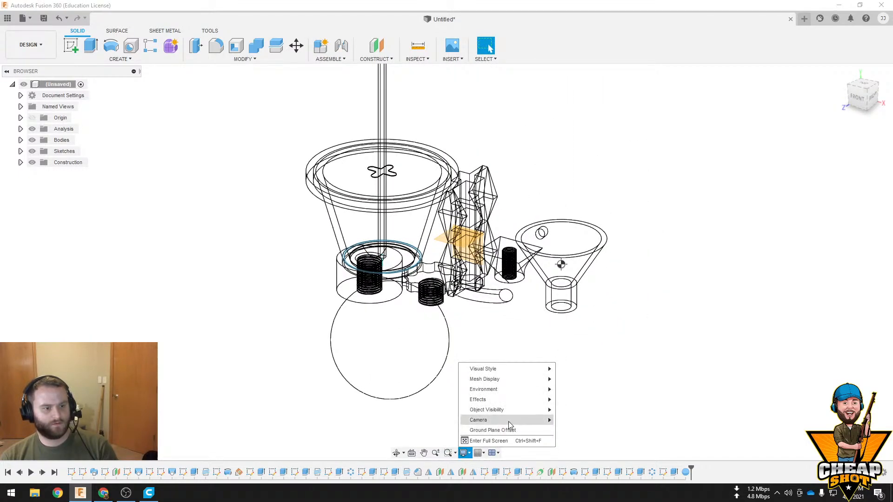
mouse_move(509, 422)
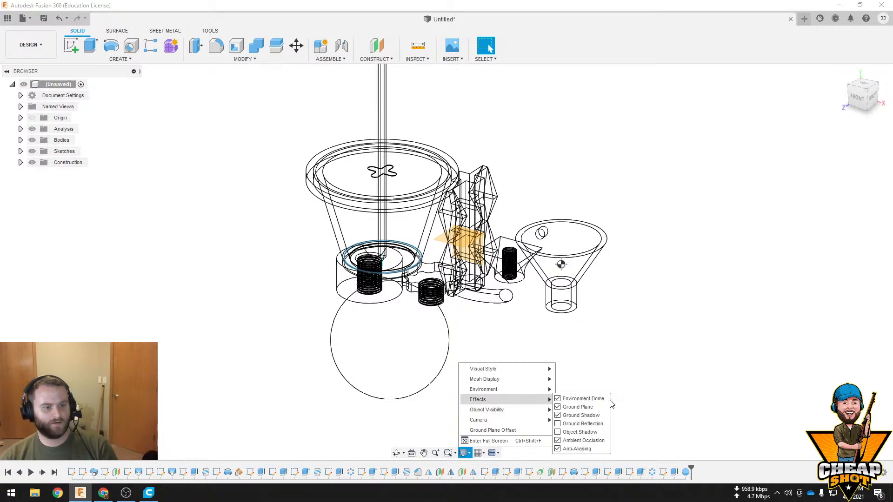
click(677, 370)
shift+middle_drag(678, 371, 666, 347)
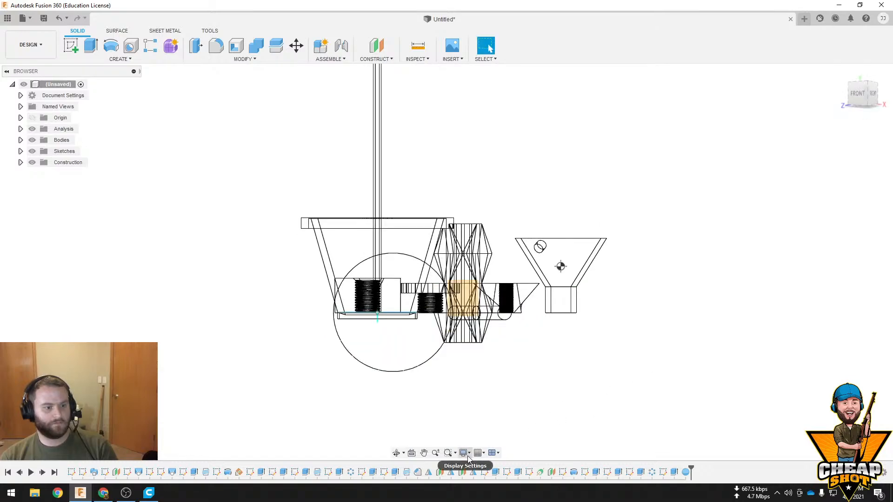
Return the model's visual style to Shaded
click(467, 457)
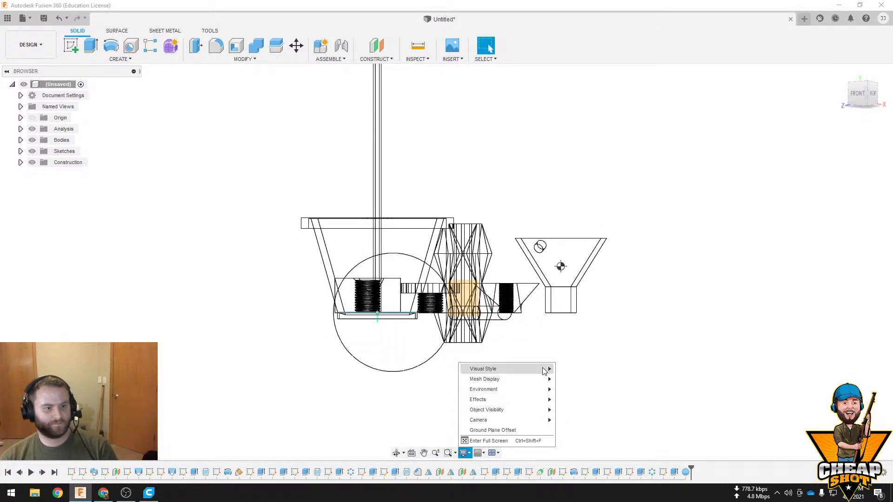
click(571, 369)
shift+middle_drag(538, 329, 558, 356)
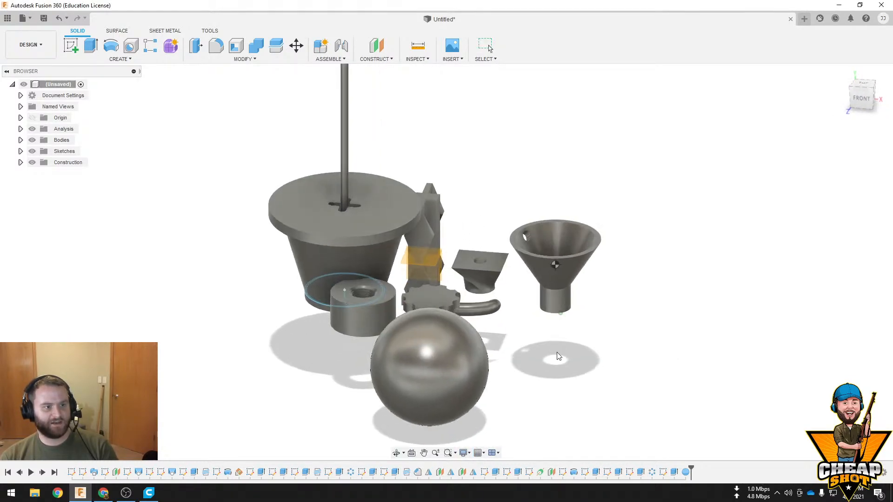
Set the visual style to Shaded with Hidden Edges
click(464, 453)
mouse_move(514, 368)
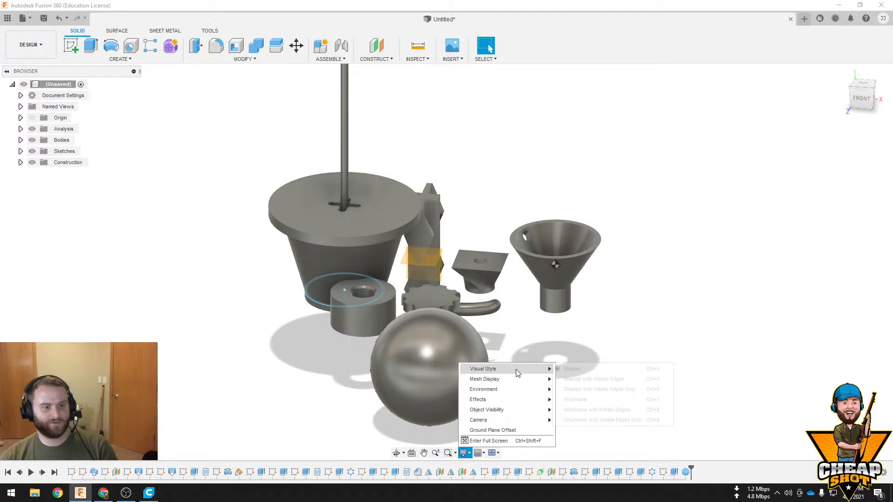
click(577, 379)
mouse_move(578, 355)
shift+middle_down()
mouse_move(544, 358)
mouse_move(546, 379)
mouse_move(572, 335)
shift+middle_up()
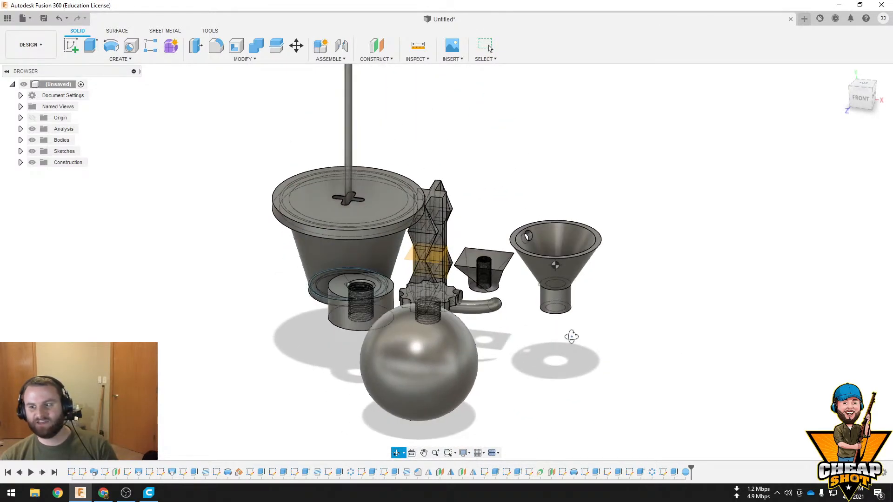
Change the visual style to Shaded with Visible Edges Only
click(464, 453)
mouse_move(516, 370)
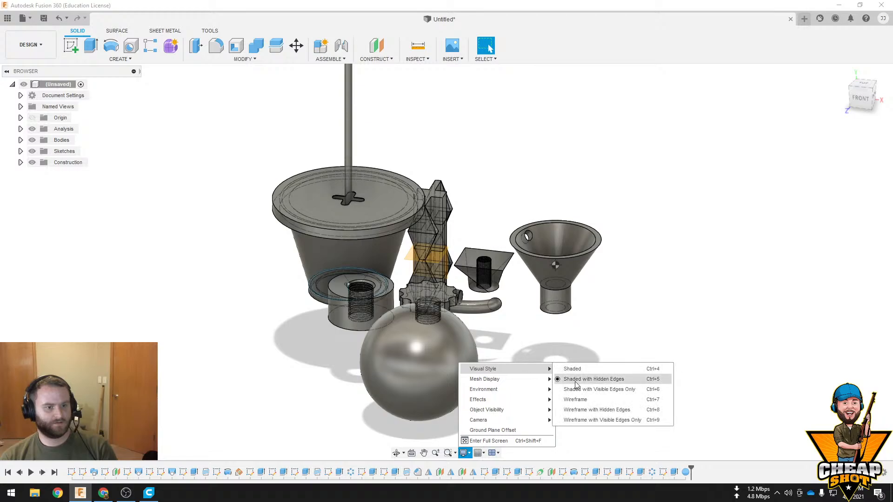
click(594, 390)
mouse_move(559, 350)
shift+middle_down()
mouse_move(550, 386)
mouse_move(594, 279)
mouse_move(573, 269)
mouse_move(560, 231)
mouse_move(420, 326)
mouse_move(375, 321)
mouse_move(465, 362)
mouse_move(530, 371)
shift+middle_up()
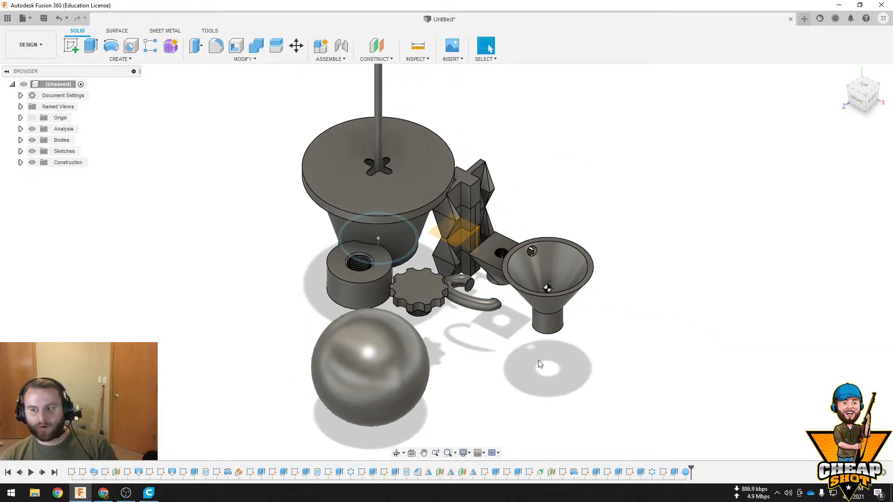
scroll(554, 333, up, 2)
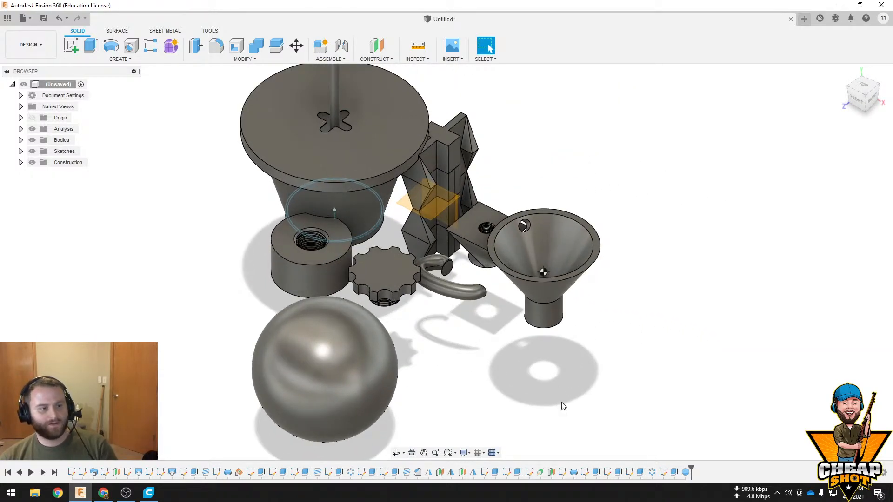
Change the visual style of the model to Wireframe and view the bodies from a lower angle
click(464, 453)
mouse_move(518, 367)
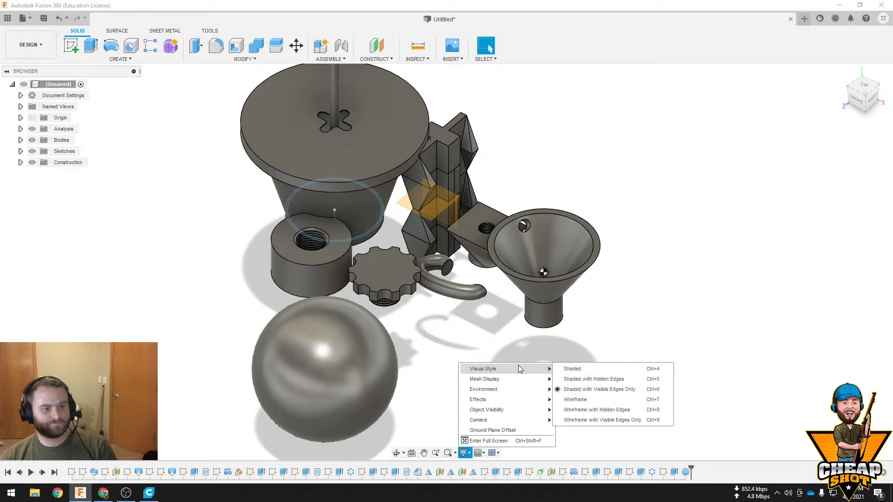
click(596, 403)
shift+middle_drag(518, 373, 511, 400)
Set the model's visual style to Wireframe with Hidden Edges
click(463, 453)
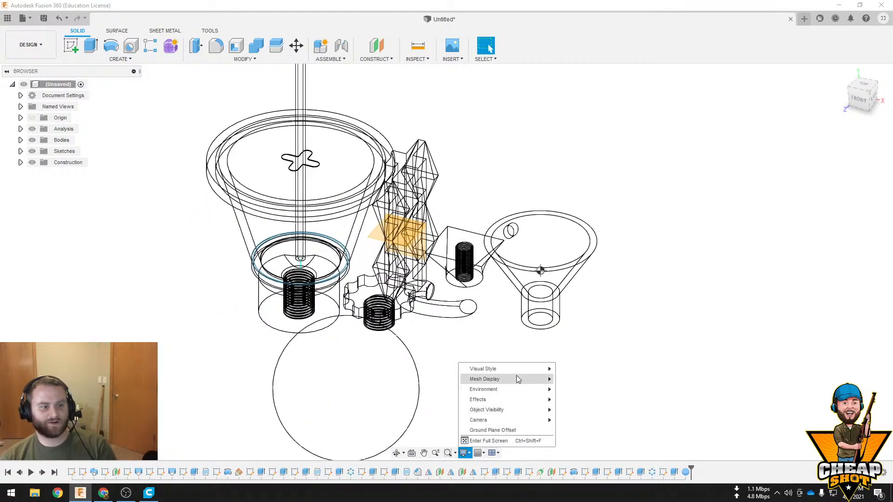
mouse_move(519, 375)
click(611, 411)
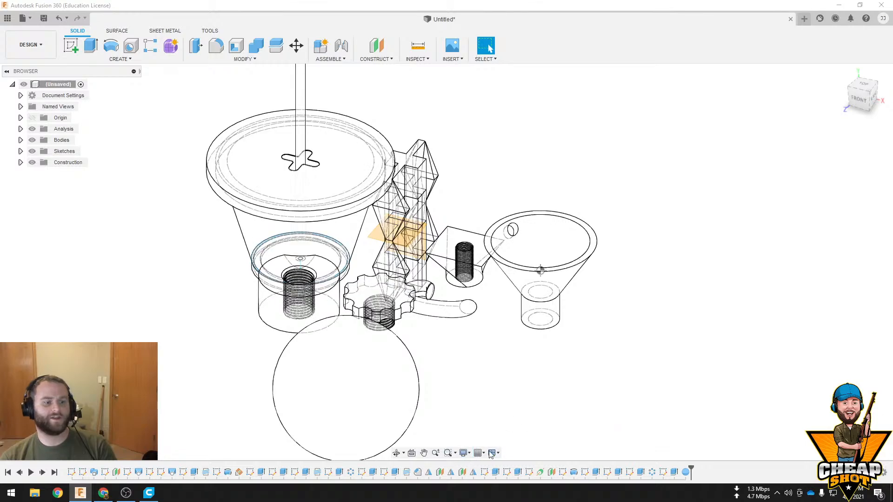
Switch the model's visual style to Wireframe with Visible Edges Only
click(468, 455)
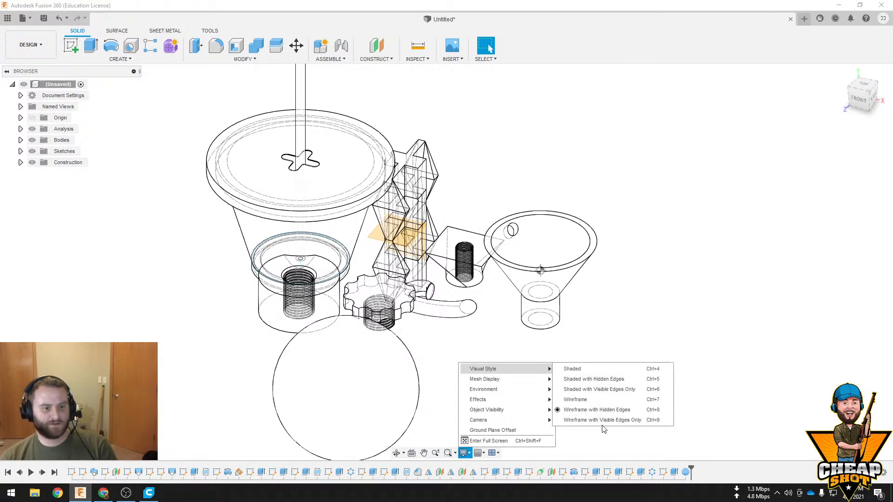
click(605, 422)
mouse_move(510, 383)
middle_down()
mouse_move(539, 372)
mouse_move(531, 373)
mouse_move(556, 333)
mouse_move(478, 372)
mouse_move(513, 378)
middle_up()
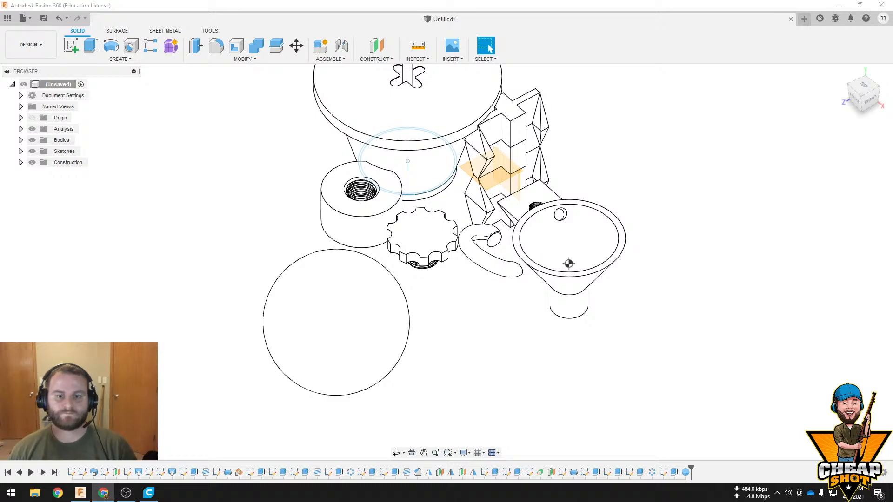
Change the display environment around the model to Dark Sky
click(464, 453)
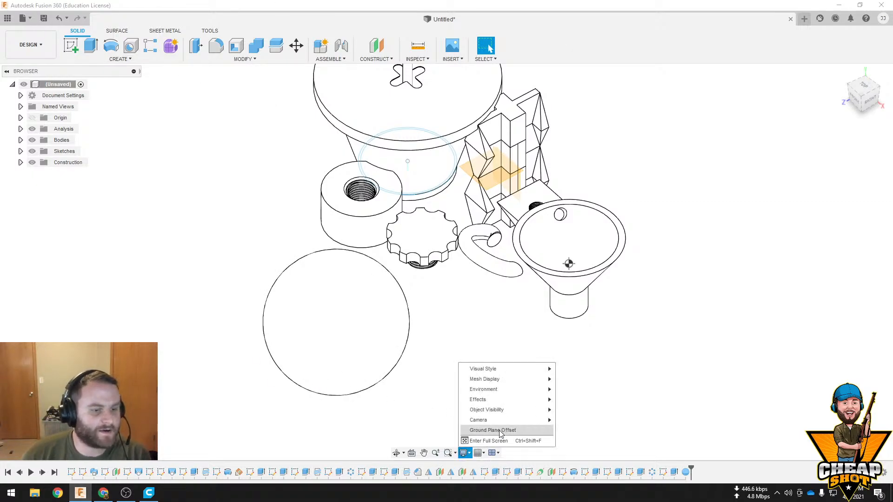
mouse_move(514, 391)
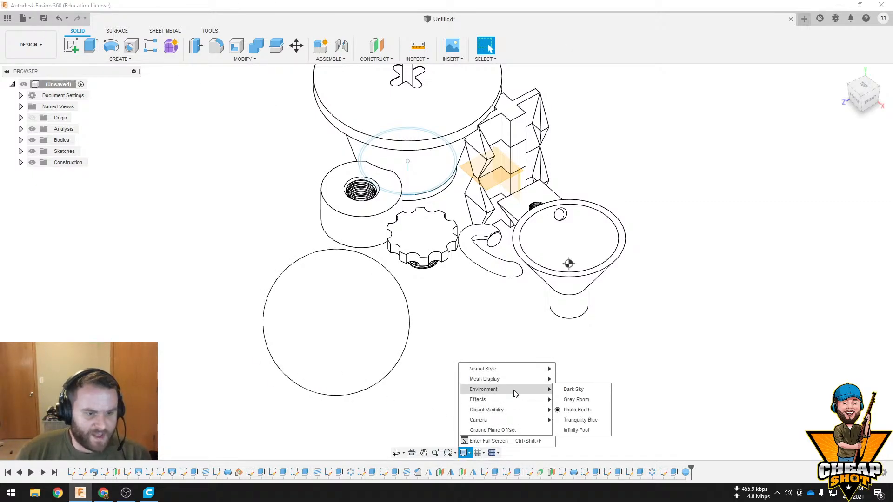
click(573, 390)
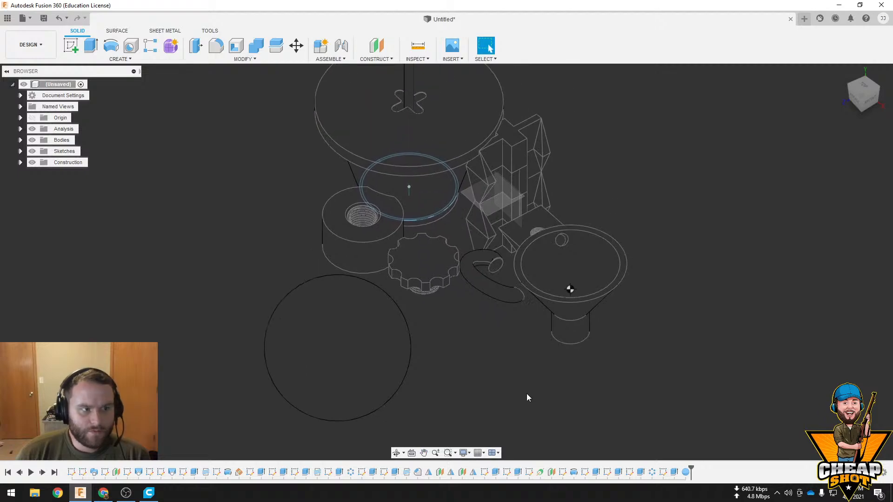
scroll(511, 367, up, 5)
scroll(518, 375, down, 4)
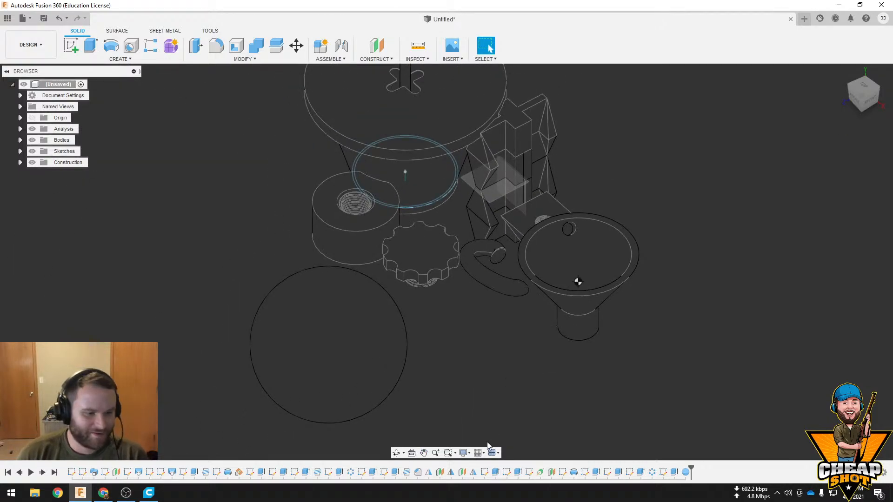
Set the display environment to Grey Room
click(463, 452)
mouse_move(516, 390)
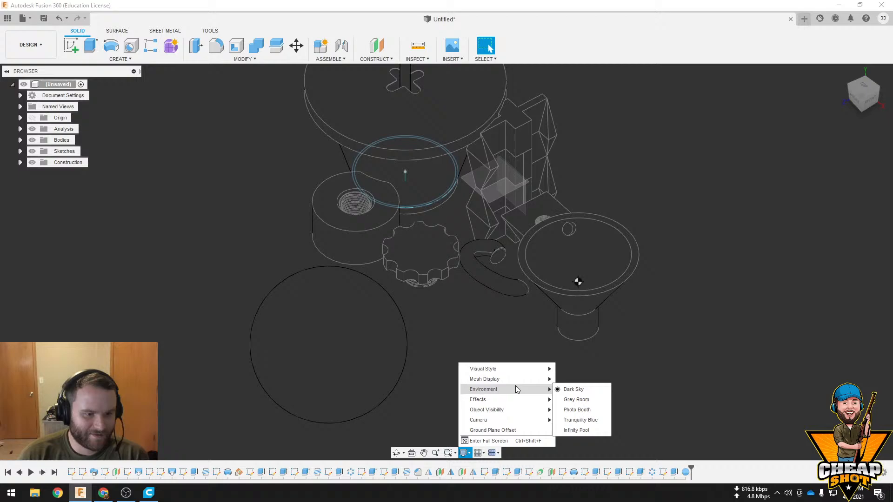
click(578, 399)
Switch the display environment back to Photo Booth
click(470, 454)
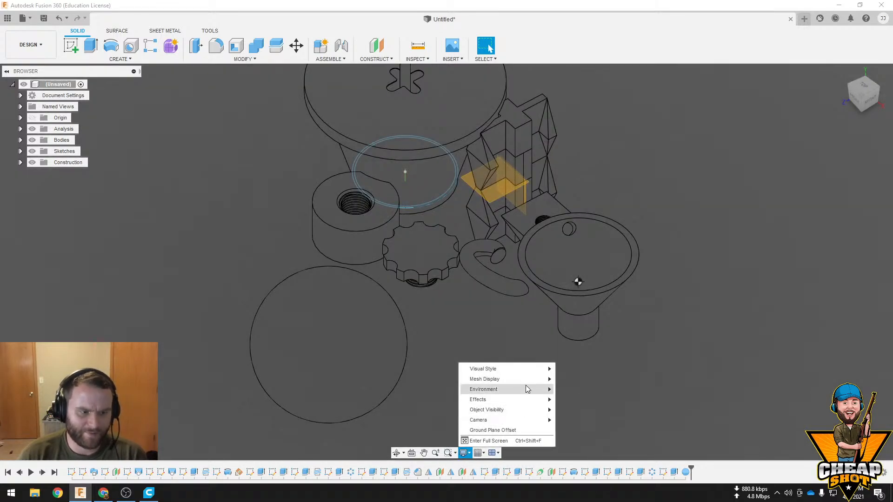
mouse_move(528, 389)
click(577, 410)
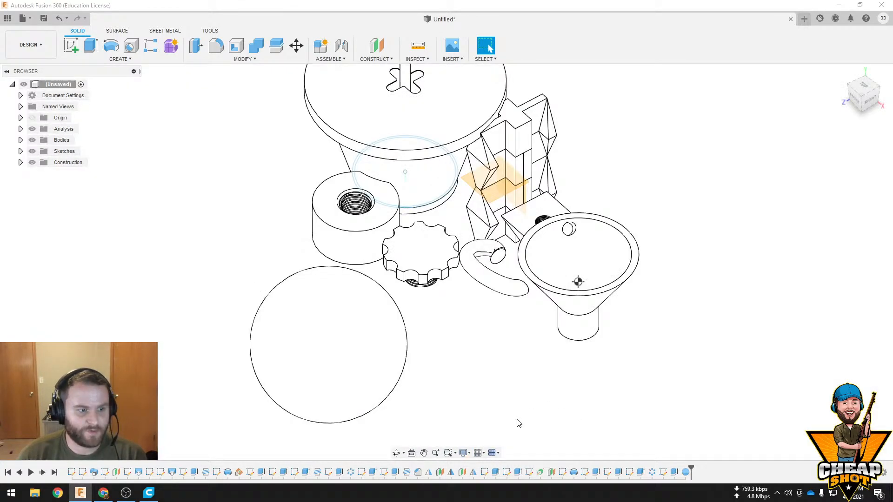
Change the display environment to Tranquility Blue and view the bodies from another angle
click(464, 452)
click(584, 421)
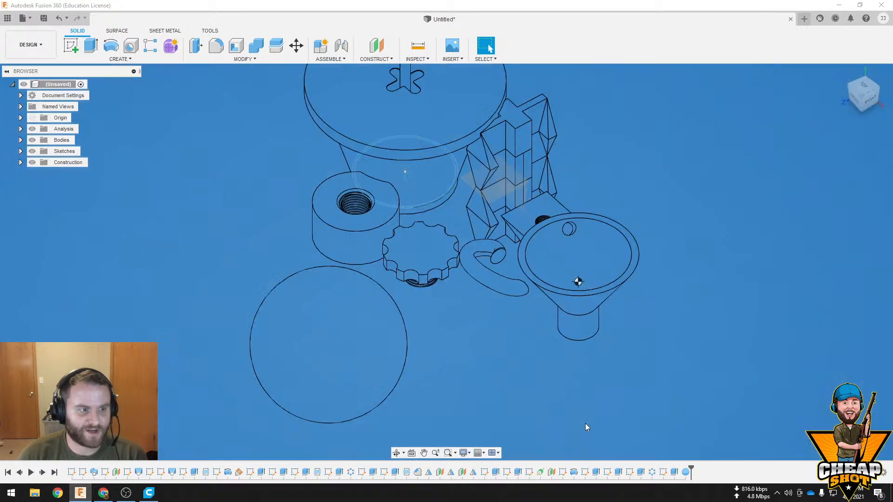
shift+middle_drag(586, 340, 644, 298)
shift+middle_drag(570, 280, 528, 429)
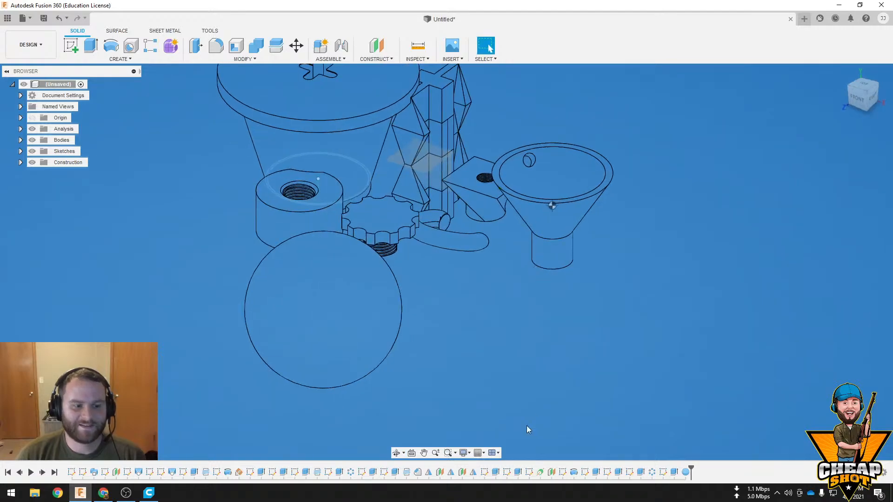
Set the display environment to Infinity Pool and view the model from the side
click(464, 453)
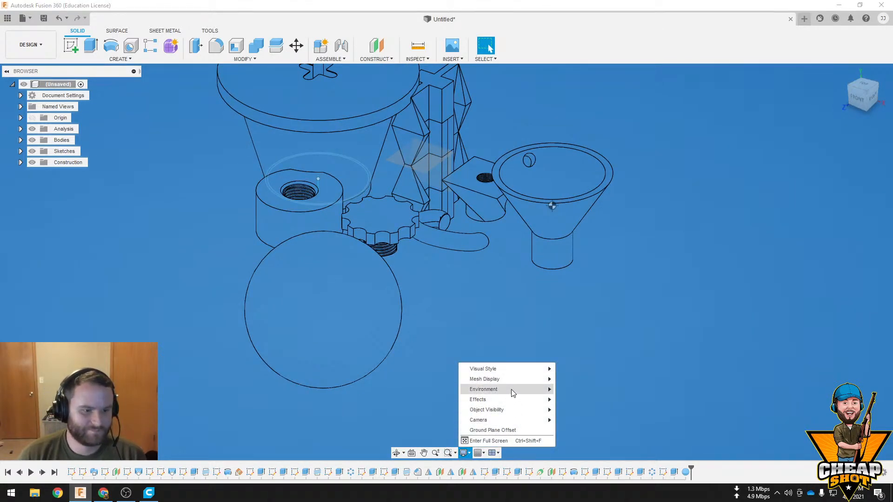
mouse_move(512, 389)
click(587, 427)
mouse_move(535, 378)
shift+middle_down()
mouse_move(509, 360)
mouse_move(509, 369)
mouse_move(536, 365)
shift+middle_up()
Replace the Infinity Pool environment with Photo Booth
click(465, 453)
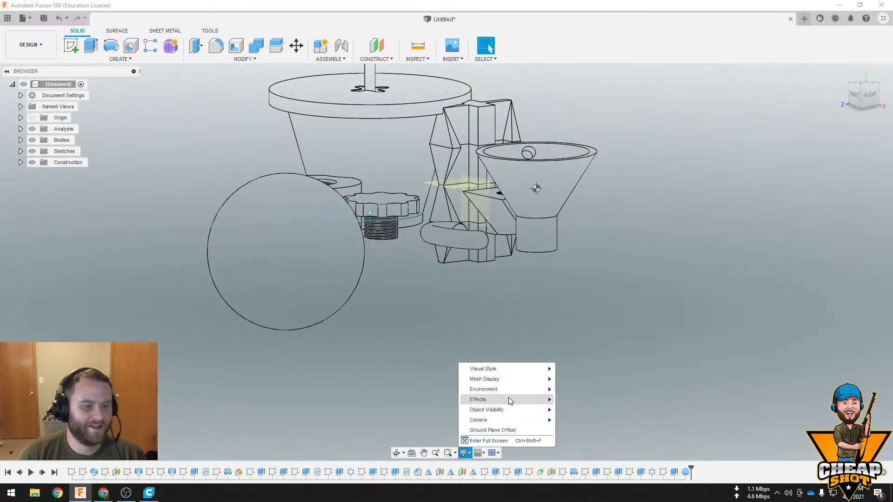
mouse_move(512, 393)
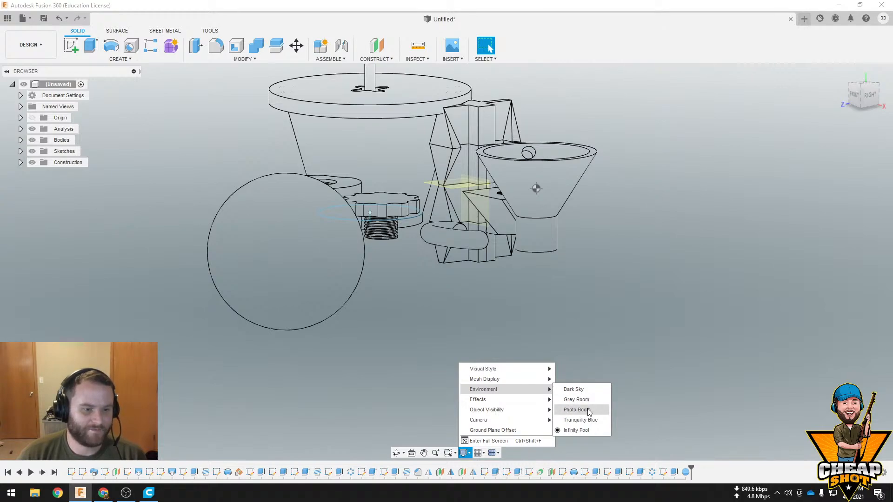
click(577, 409)
middle_drag(533, 339, 521, 378)
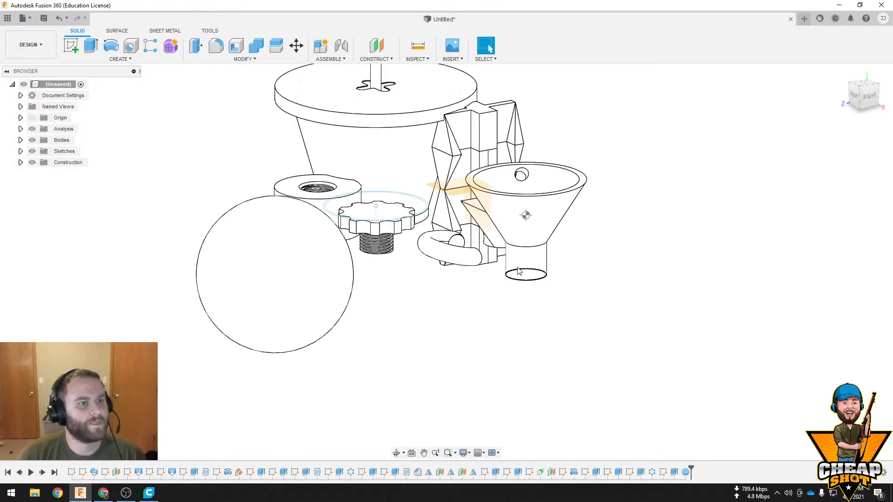
Start inserting a McMaster-Carr component and browse the Nuts category of the fasteners catalog
click(450, 61)
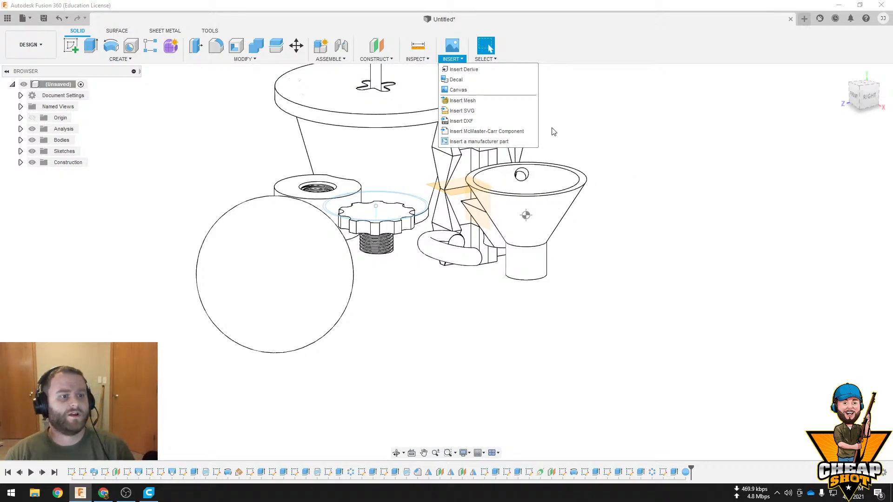
click(516, 131)
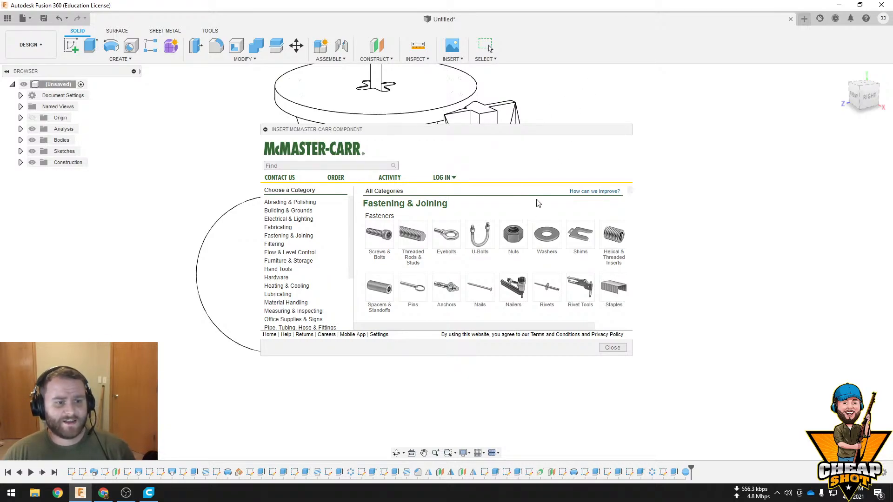
click(514, 236)
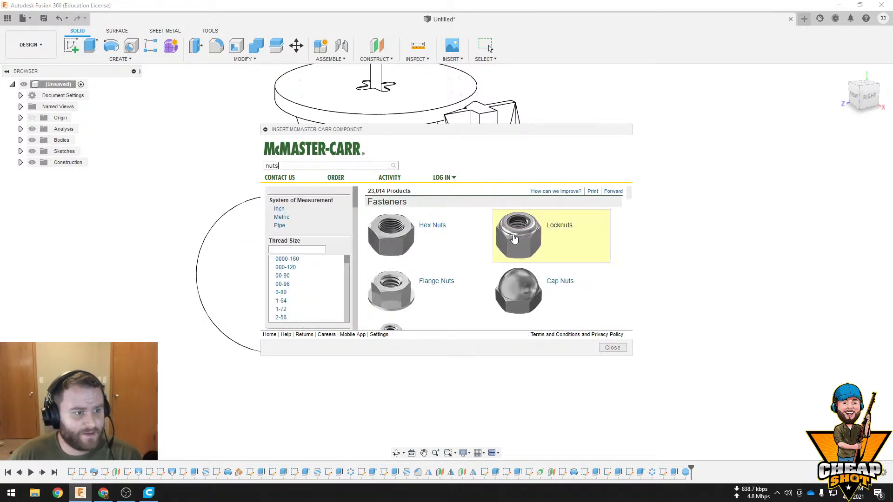
scroll(289, 299, down, 5)
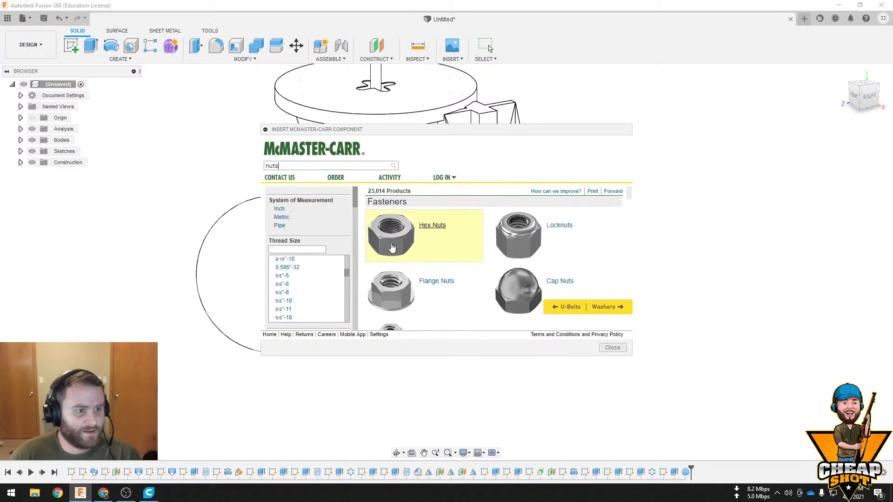
scroll(428, 261, down, 3)
scroll(421, 265, up, 3)
scroll(444, 265, down, 3)
scroll(447, 264, up, 5)
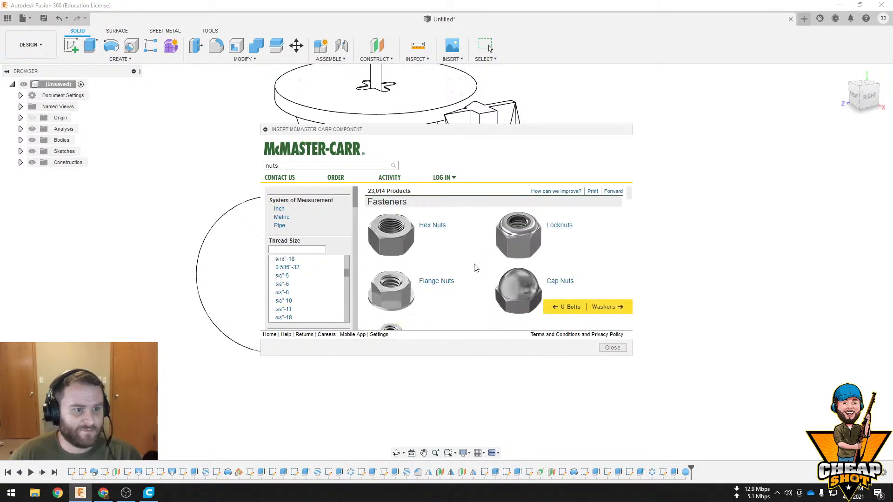
Under Hex Nuts, choose Medium-Strength Steel Hex Nuts—Grade 5 and open the product detail of the zinc-plated 1-1/8"-7 nut 95462A557
click(399, 242)
scroll(483, 256, down, 3)
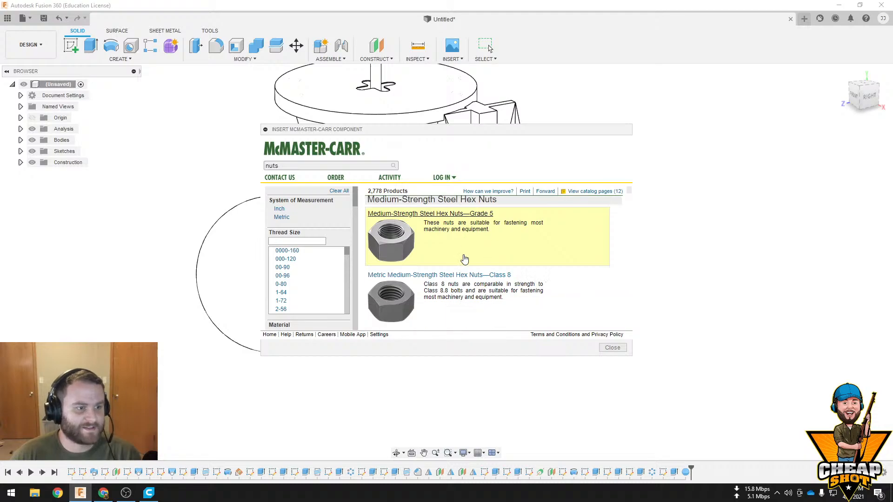
scroll(468, 260, down, 1)
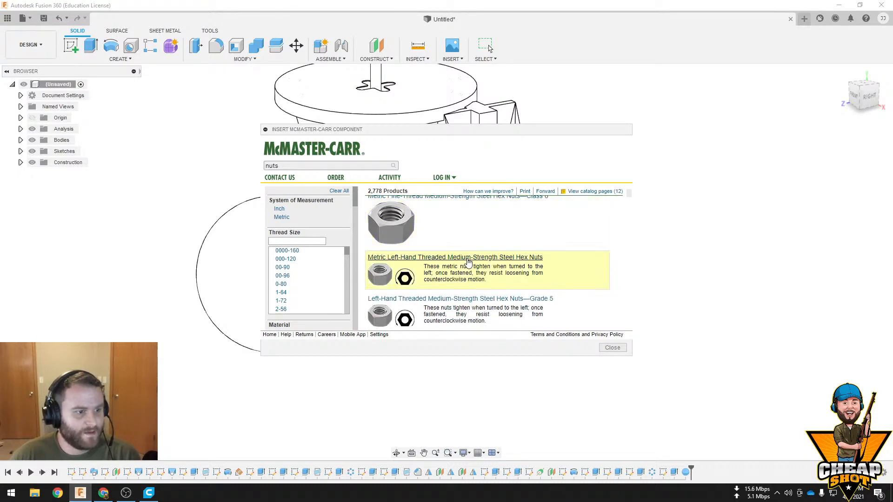
scroll(465, 256, up, 3)
click(443, 242)
scroll(447, 262, down, 2)
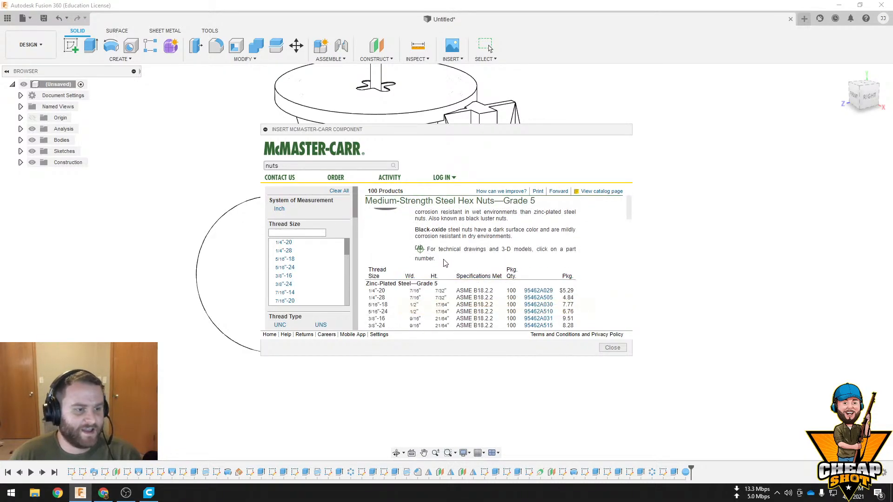
scroll(471, 272, down, 5)
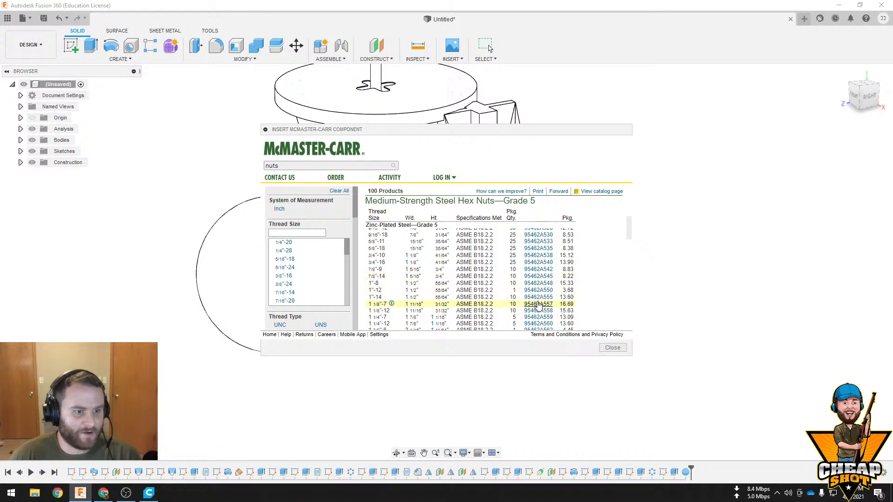
click(536, 305)
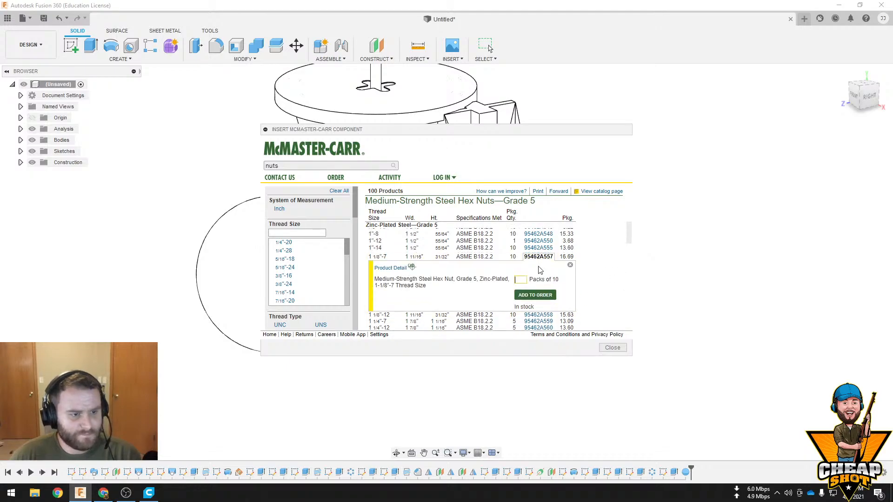
click(403, 271)
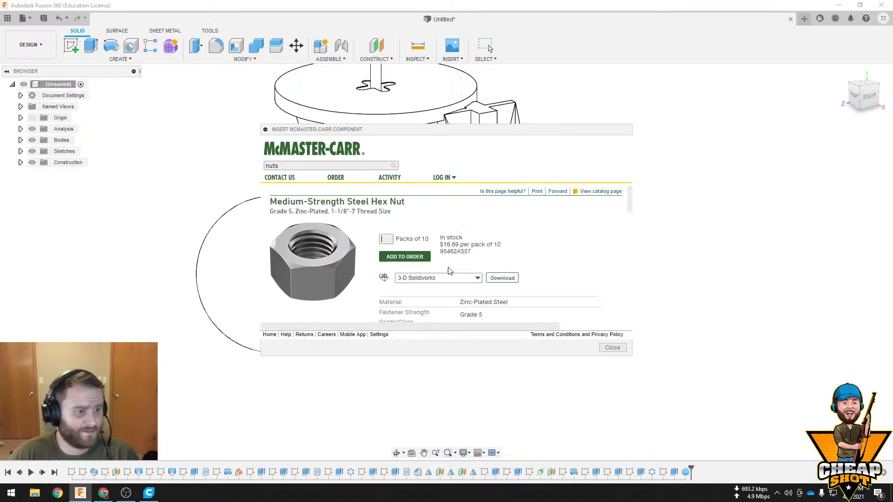
Choose the 3-D STEP format for the hex nut and download the model into the design
scroll(461, 265, down, 1)
click(472, 255)
scroll(443, 290, down, 5)
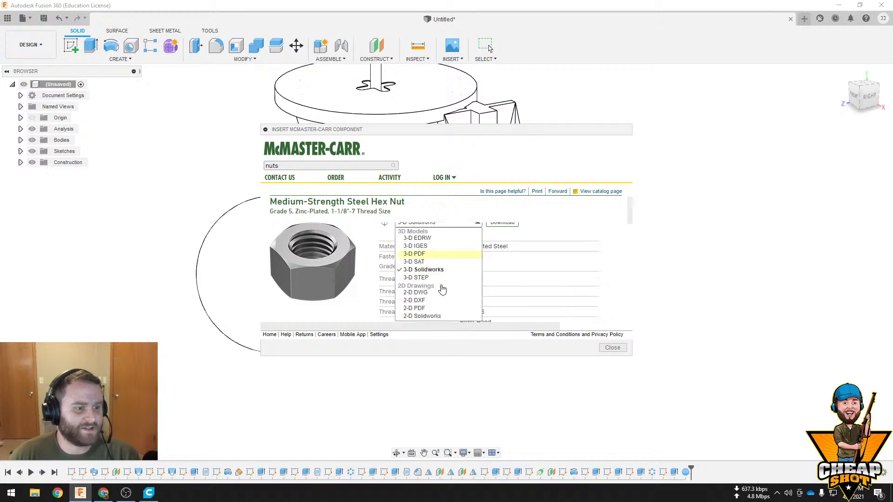
scroll(455, 283, up, 3)
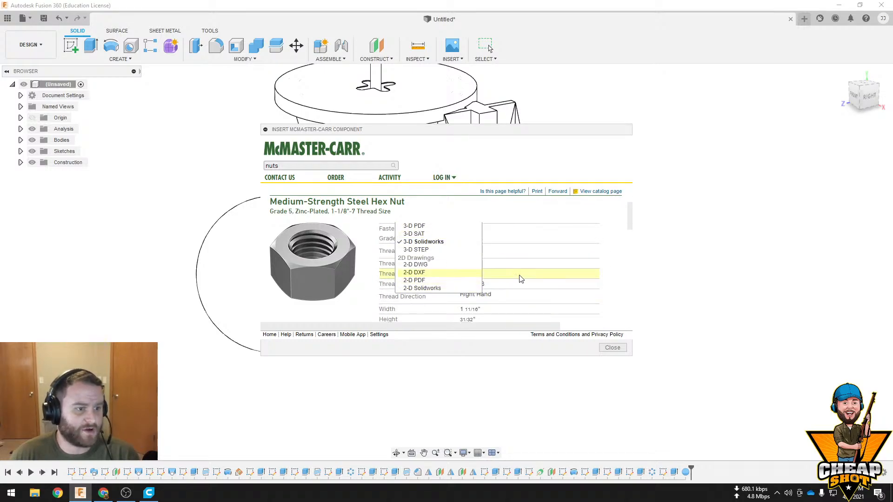
scroll(427, 283, up, 1)
click(425, 278)
scroll(511, 257, up, 1)
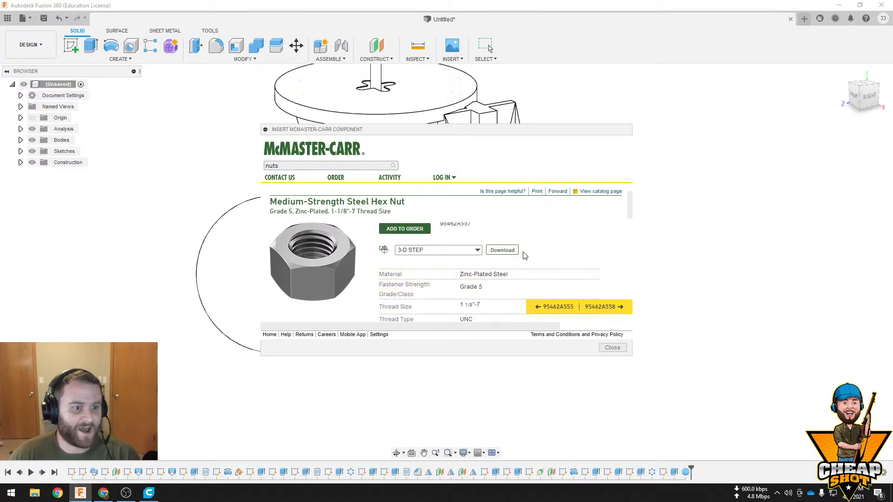
click(502, 251)
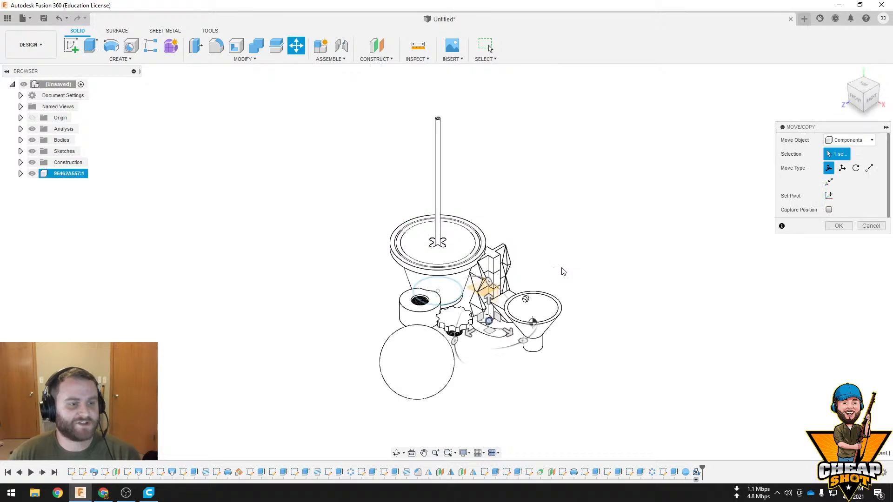
Move the inserted hex nut 800 mm along X, clear of the other bodies, and inspect it from several views
drag(507, 329, 592, 372)
middle_drag(652, 365, 600, 357)
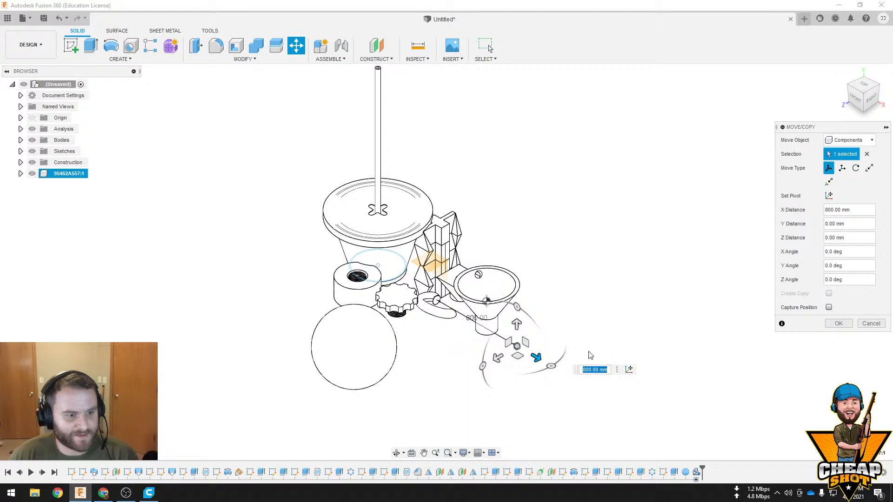
scroll(516, 348, up, 10)
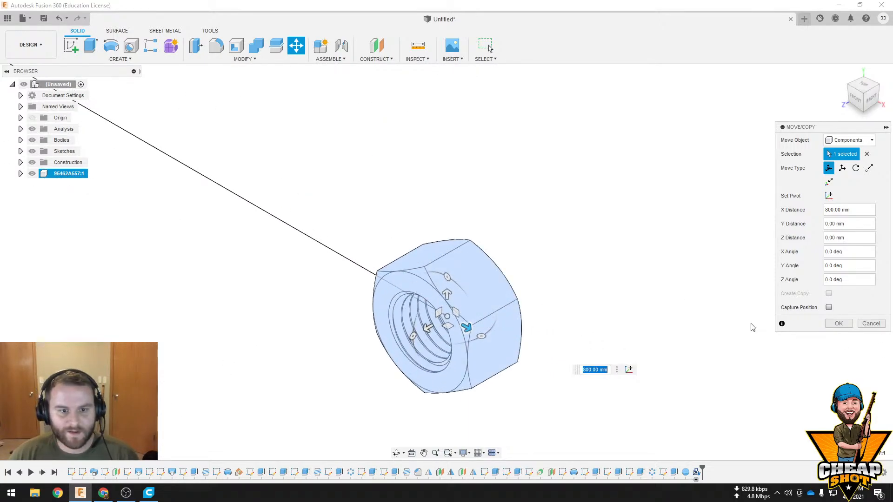
click(832, 324)
shift+middle_drag(567, 339, 546, 352)
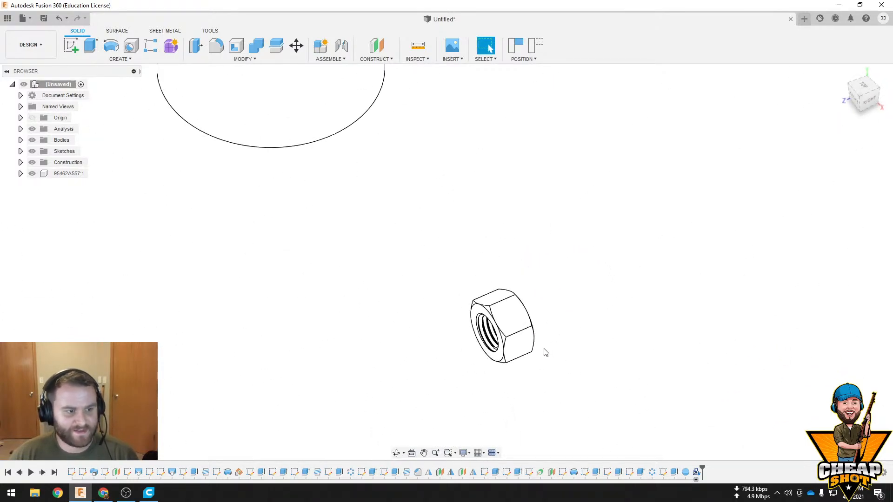
scroll(543, 321, down, 10)
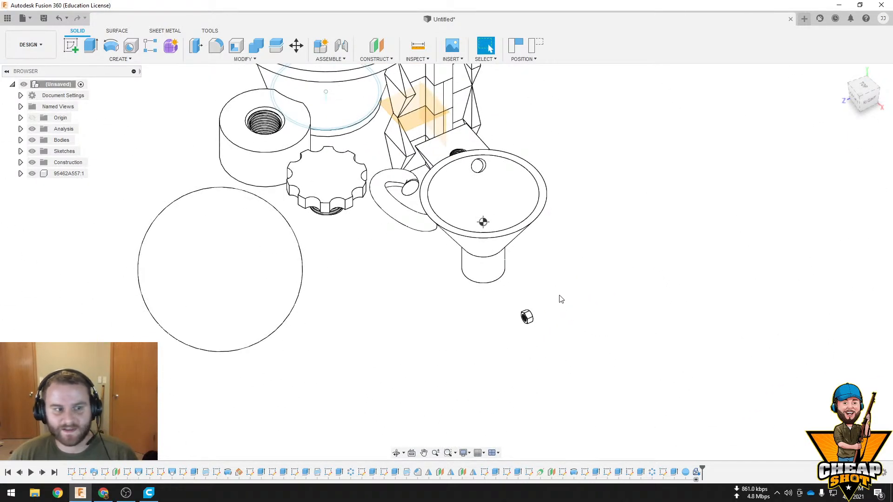
shift+middle_drag(562, 299, 567, 295)
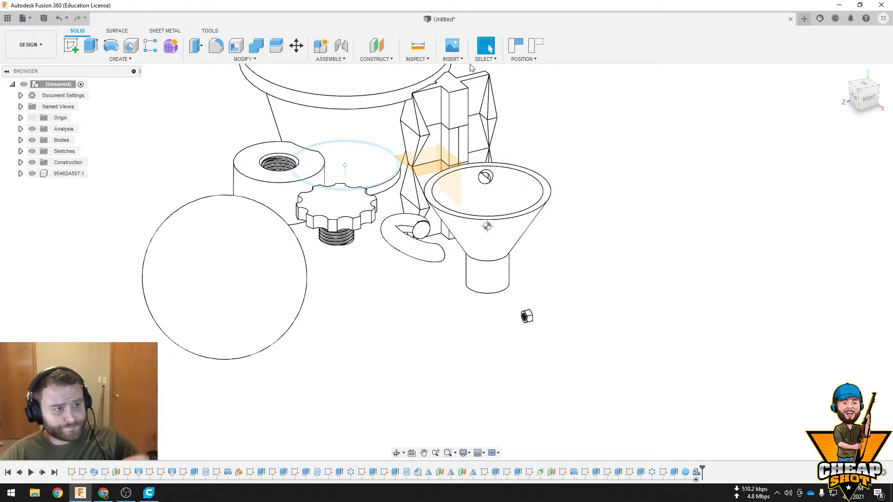
Start inserting another McMaster-Carr component and browse the catalog's categories
click(452, 57)
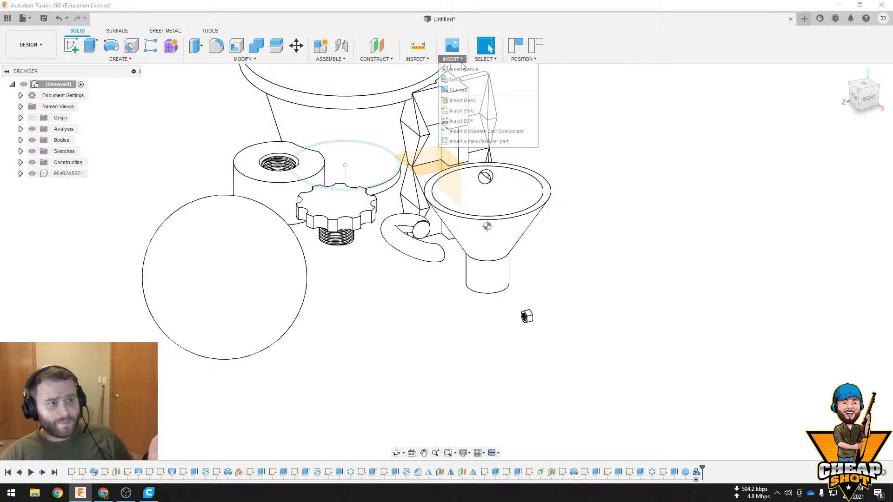
click(494, 132)
scroll(465, 255, down, 2)
scroll(465, 256, down, 8)
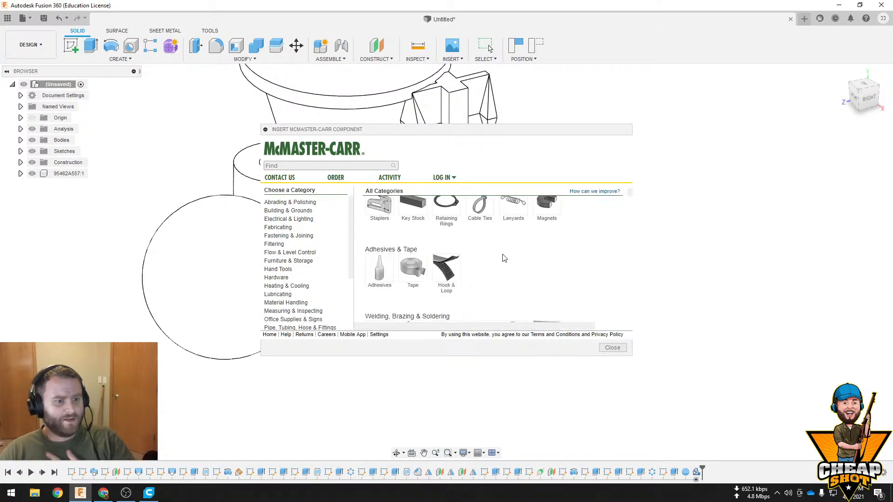
scroll(507, 257, down, 4)
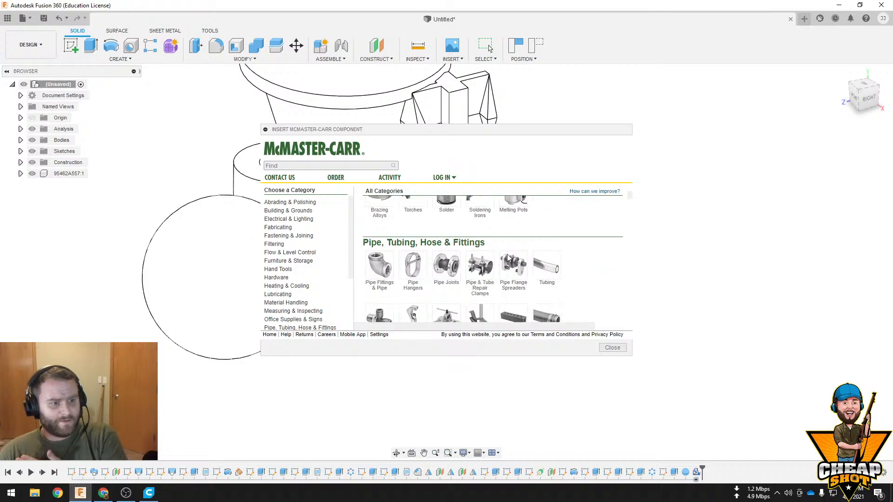
Switch to Chrome and search Google for "mcmaster carr 2020 extrusion"
click(104, 494)
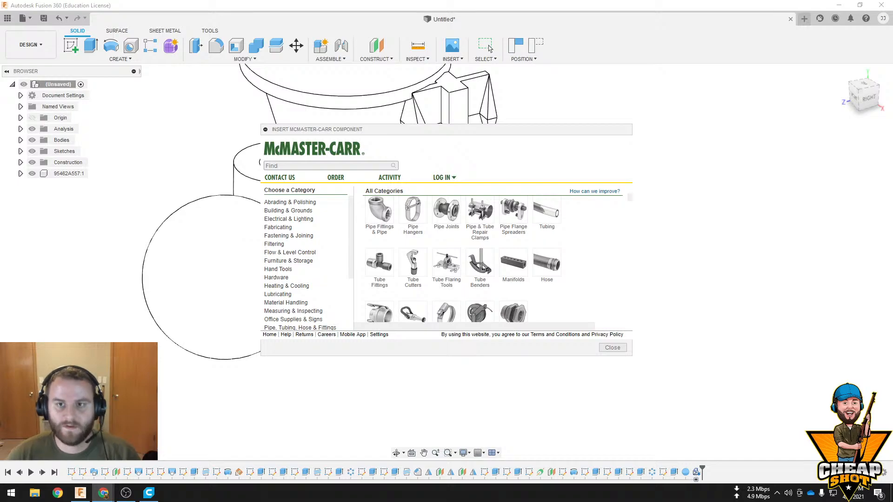
drag(892, 20, 474, 45)
click(524, 46)
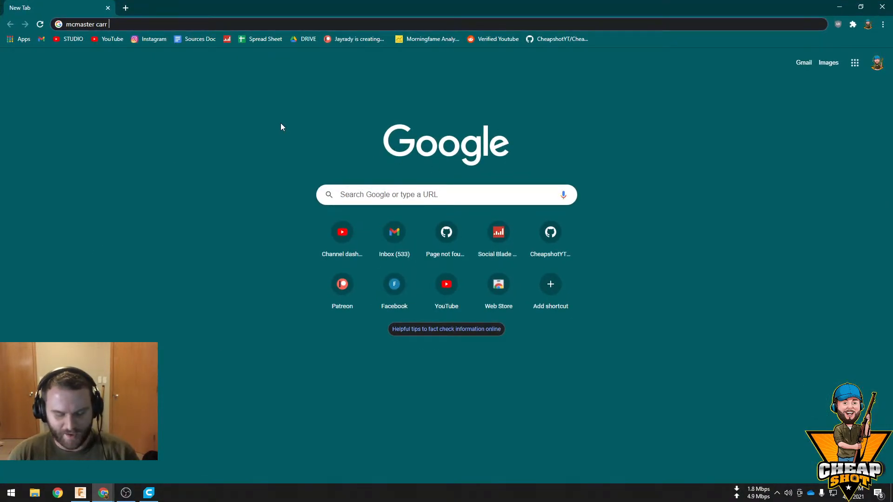
text(2020 extrus)
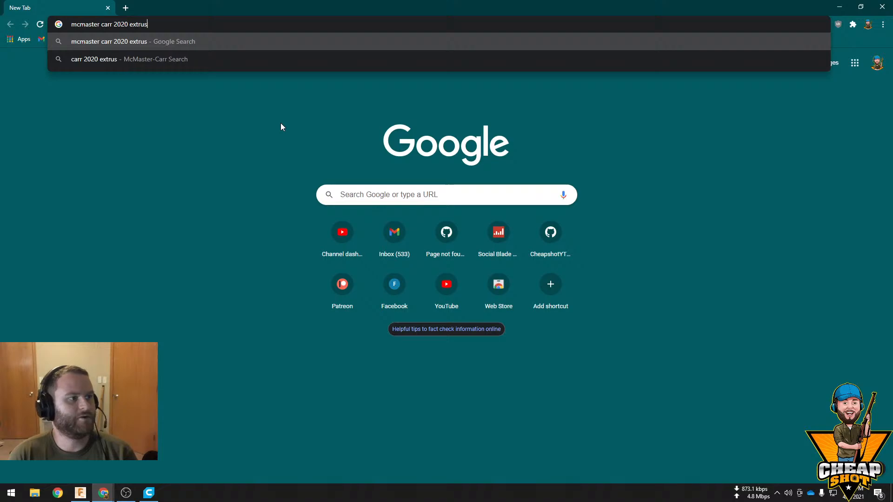
text(ion)
key(Return)
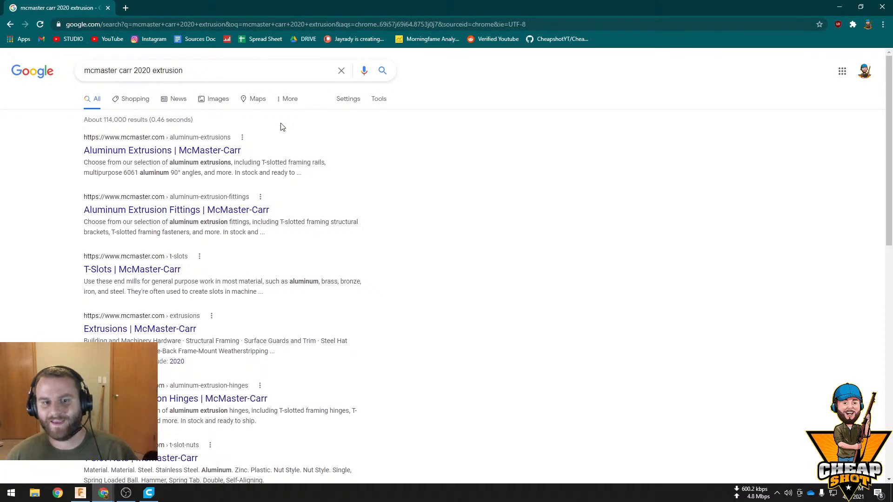
Open McMaster-Carr's Aluminum Extrusions page, filter to Single profile and 20mm rail height, and copy silver four-slot rail part number 5537T101
click(240, 150)
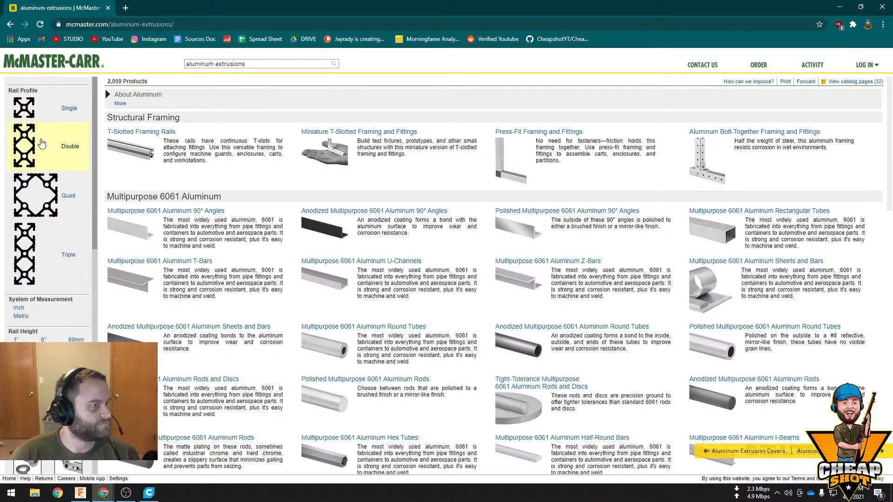
click(28, 108)
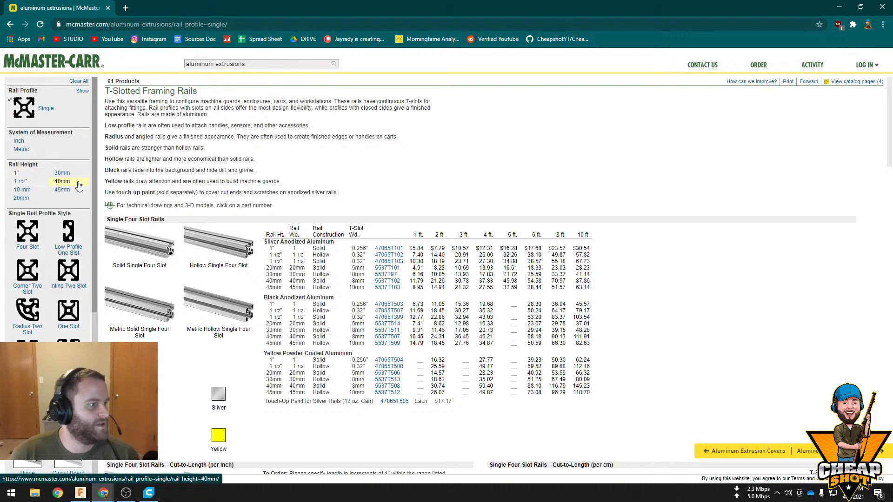
click(21, 199)
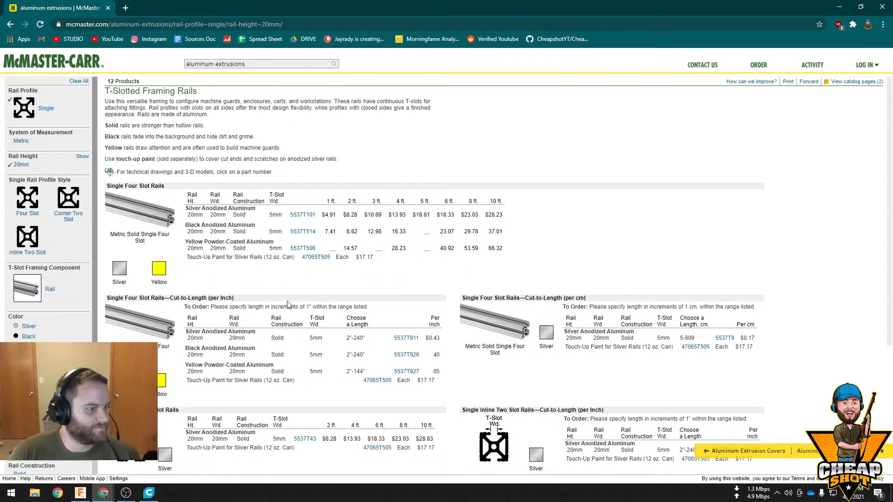
click(304, 217)
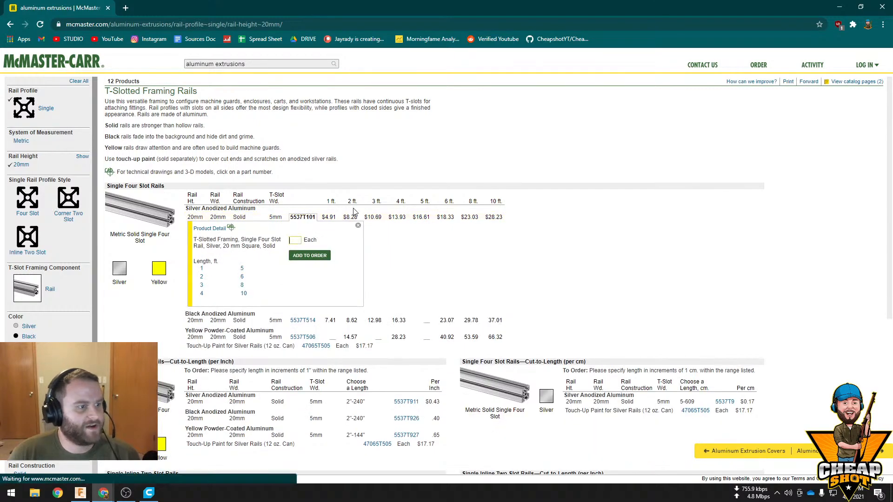
double_click(303, 217)
key(ctrl+c)
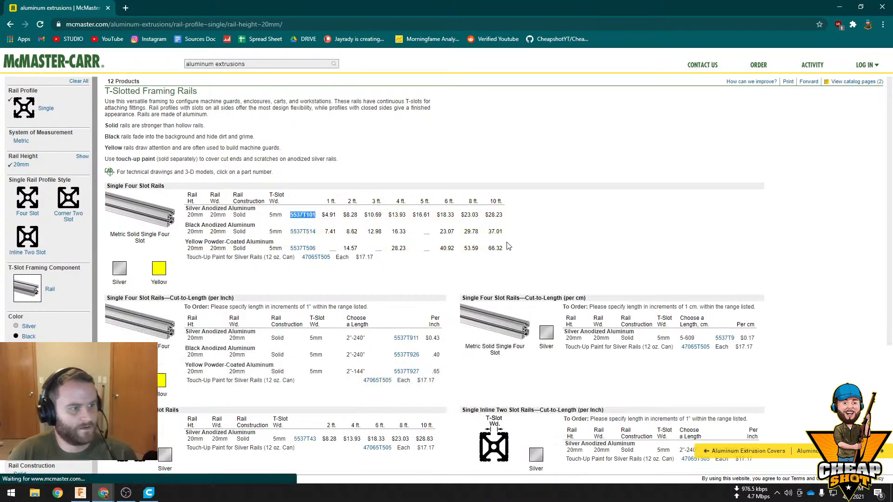
Return to Fusion 360, search the McMaster-Carr catalog for part 5537T101 and open its product detail
click(840, 7)
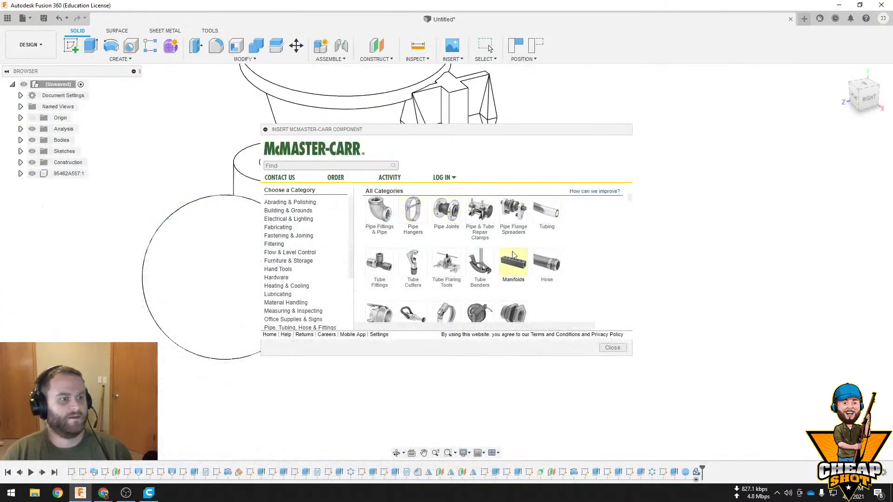
click(350, 166)
key(ctrl+v)
key(Return)
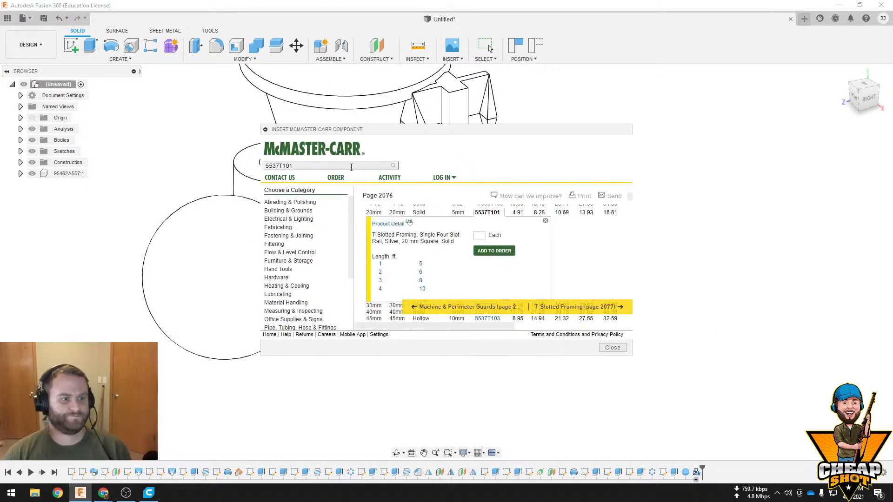
click(402, 225)
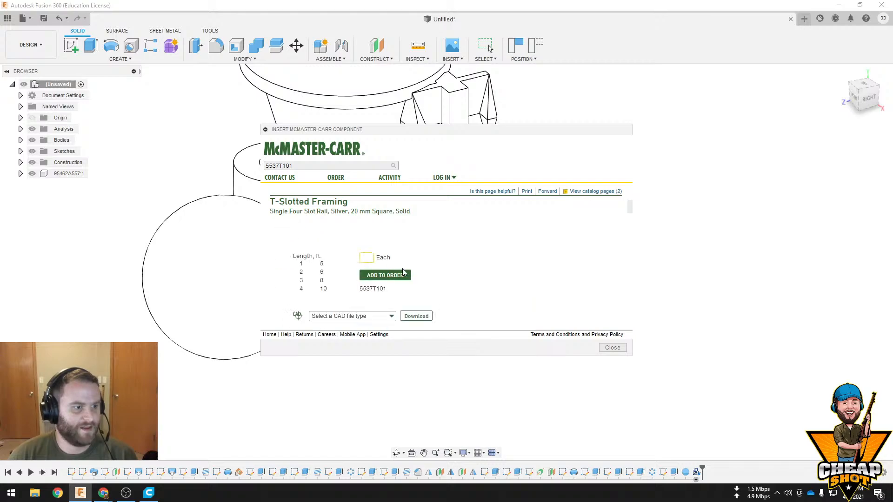
Try to choose a CAD file type for the 5537T101 rail and check the download options and specifications
click(378, 287)
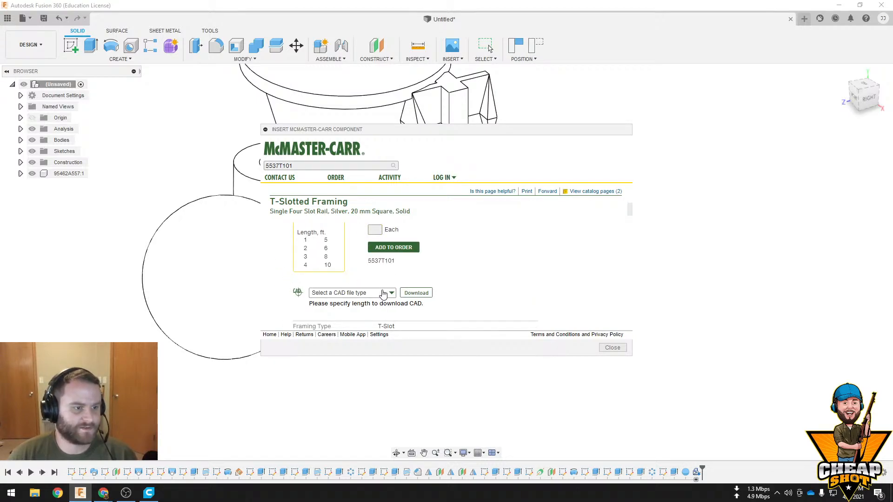
scroll(392, 292, down, 2)
scroll(399, 272, up, 2)
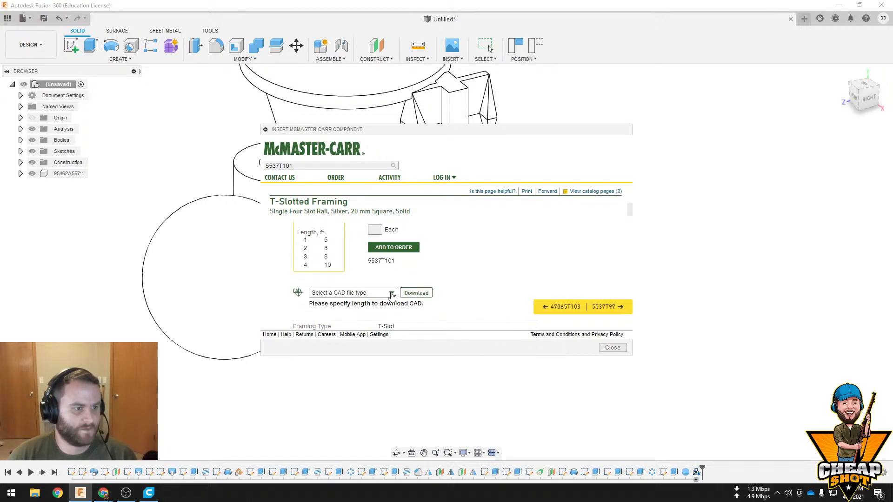
scroll(368, 261, down, 5)
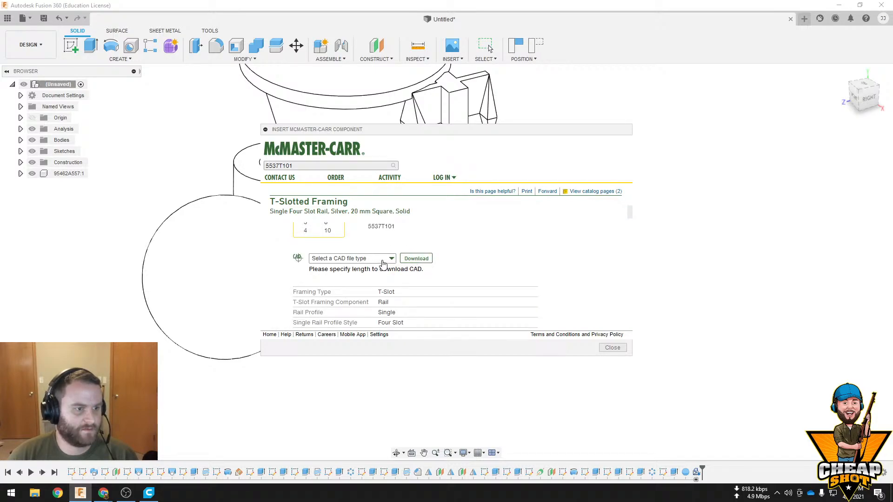
scroll(353, 266, down, 4)
scroll(353, 266, up, 7)
scroll(362, 253, down, 4)
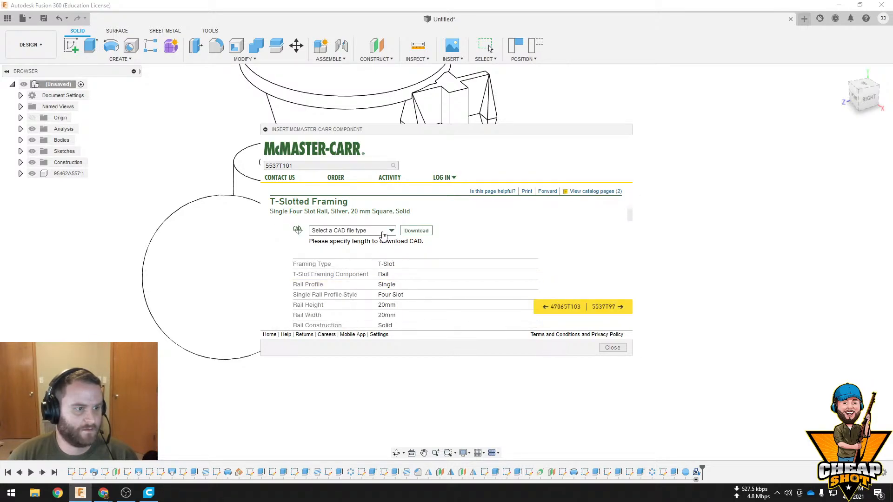
Try the CAD file type selection on the neighboring rail 47065T103 and go back to rail 5537T101
click(568, 318)
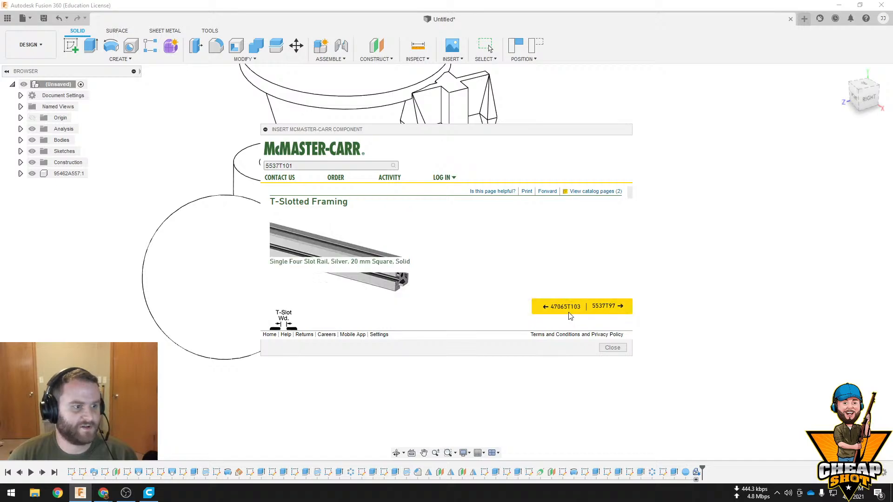
scroll(389, 279, down, 5)
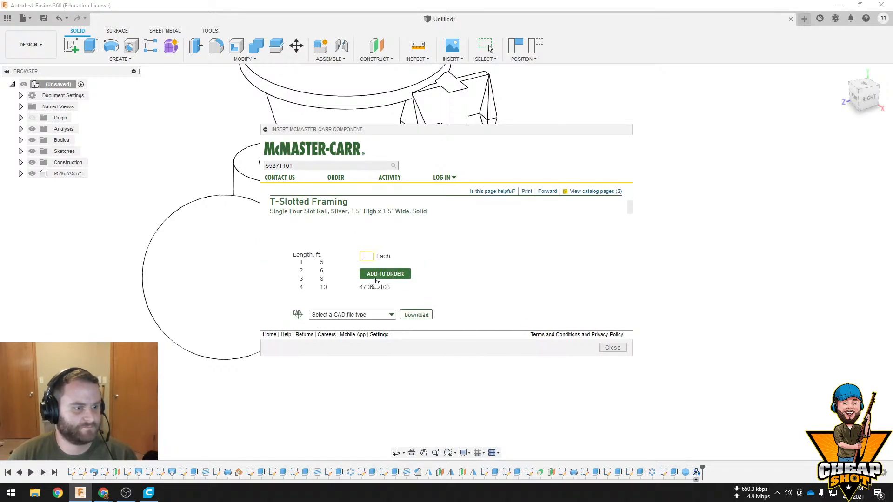
click(392, 263)
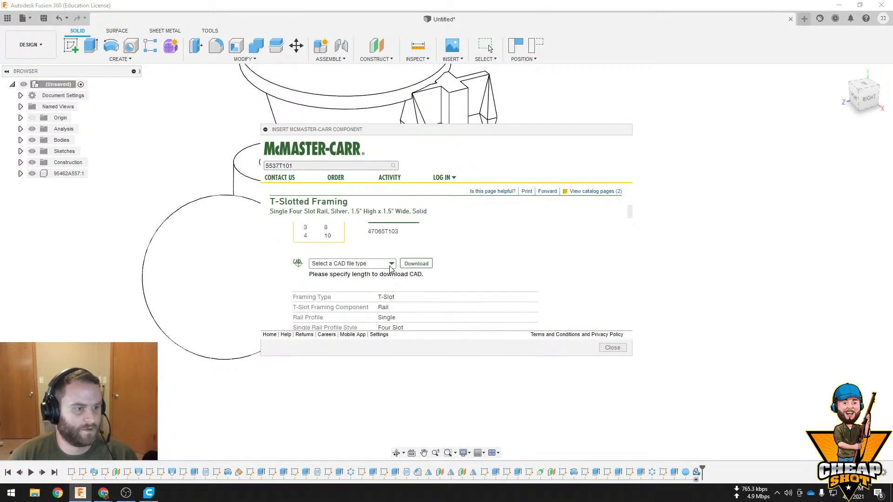
scroll(389, 269, up, 5)
click(607, 307)
scroll(372, 279, down, 5)
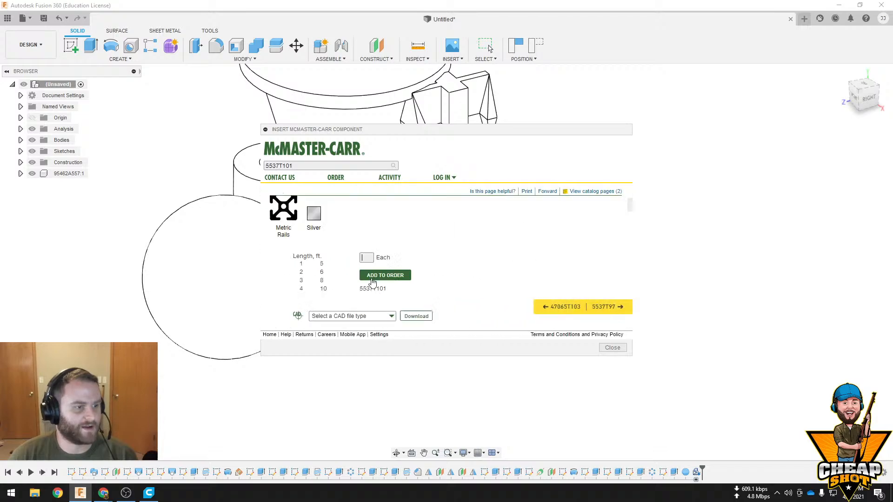
Enter a quantity of 1 for rail 5537T101 and try choosing a CAD file type and adding the rail to the order
scroll(371, 281, up, 3)
scroll(371, 280, down, 3)
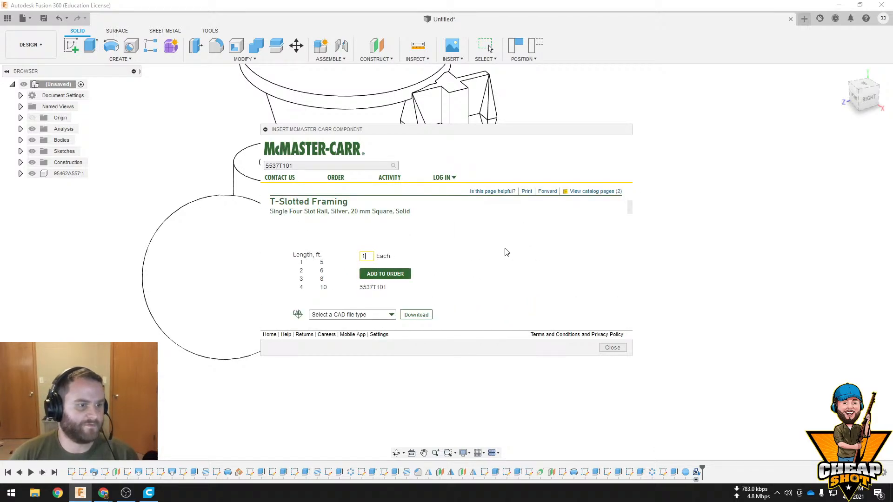
click(390, 315)
scroll(387, 295, down, 2)
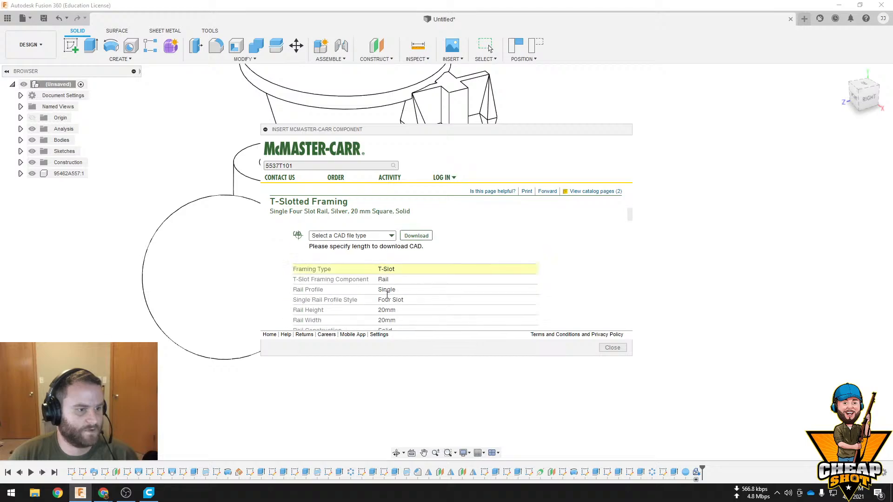
scroll(383, 246, up, 2)
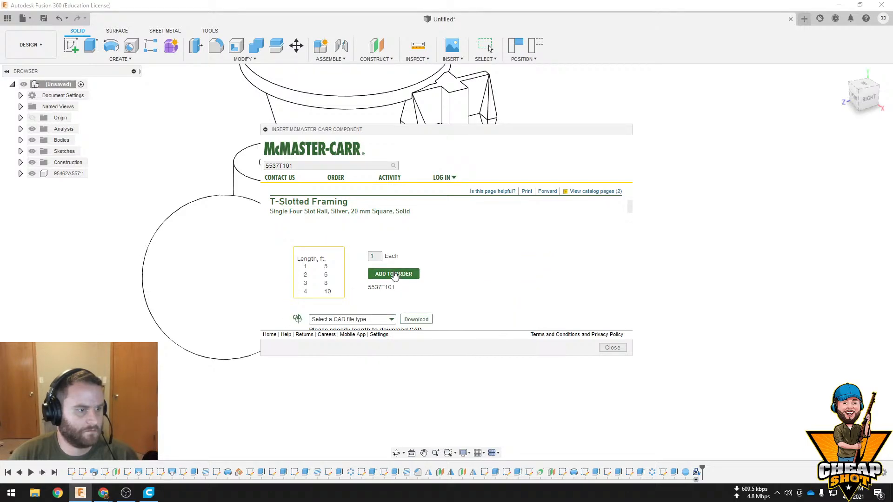
click(394, 275)
scroll(478, 285, down, 1)
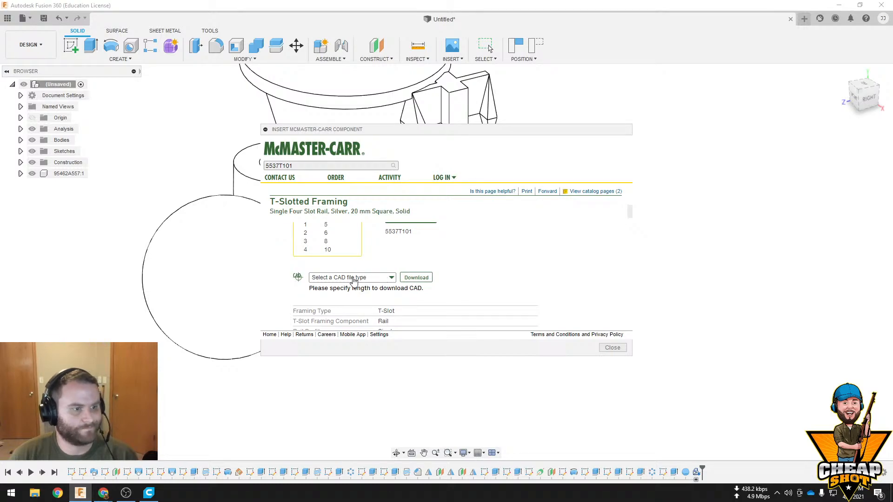
Examine the rail's specification table and the technical drawings for its available lengths
scroll(417, 289, down, 3)
scroll(417, 285, down, 3)
scroll(420, 280, up, 4)
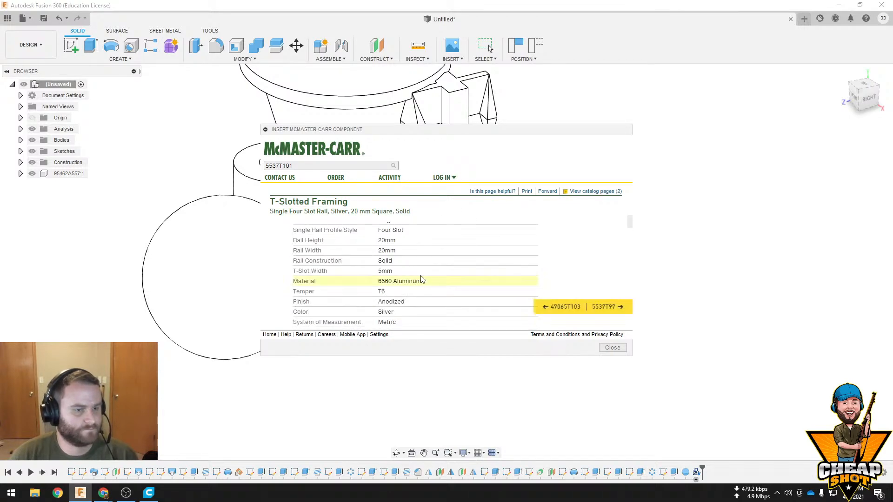
scroll(421, 279, down, 5)
click(440, 265)
scroll(441, 274, down, 7)
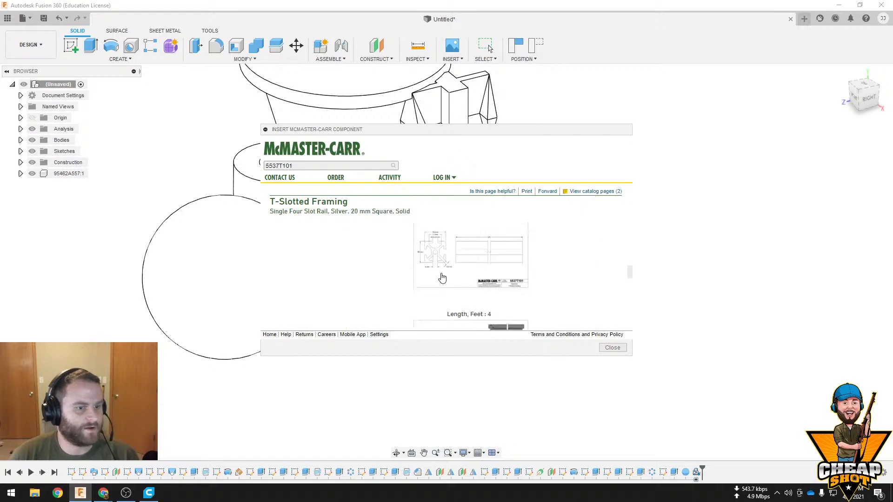
Switch to Chrome and copy part number 5537T43 of the silver 20 mm single inline two slot rail
double_click(329, 165)
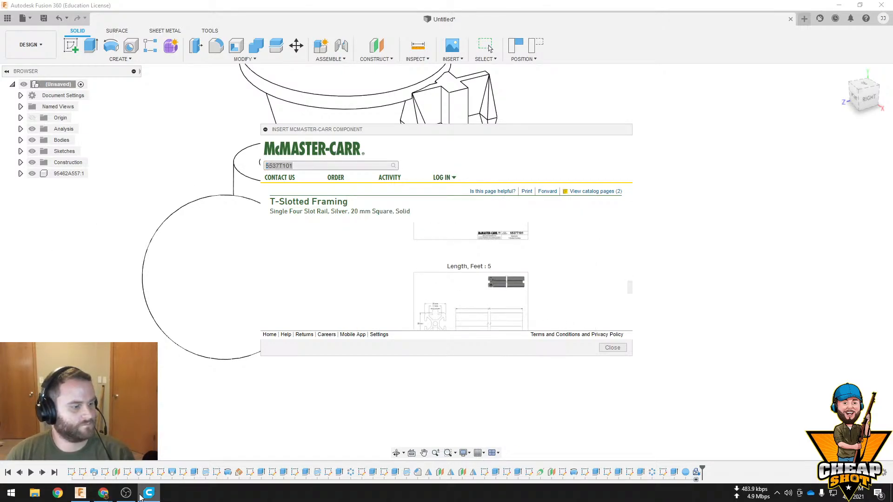
mouse_move(101, 496)
click(148, 448)
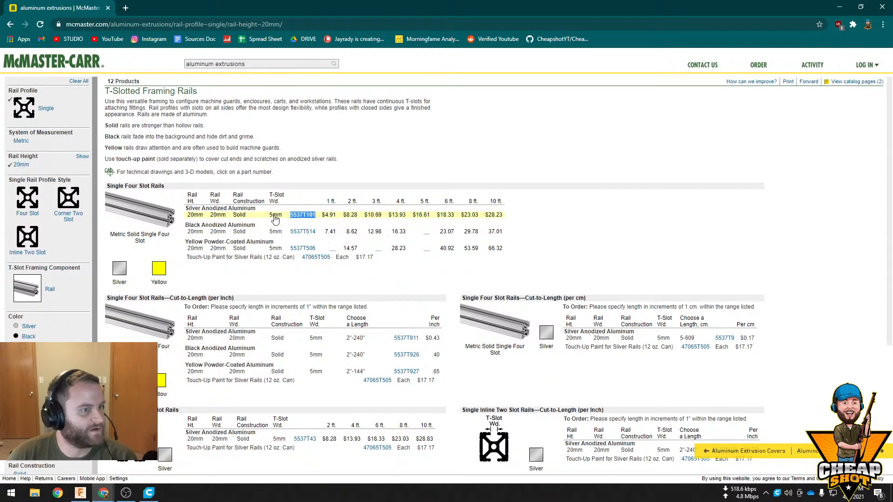
scroll(250, 302, down, 1)
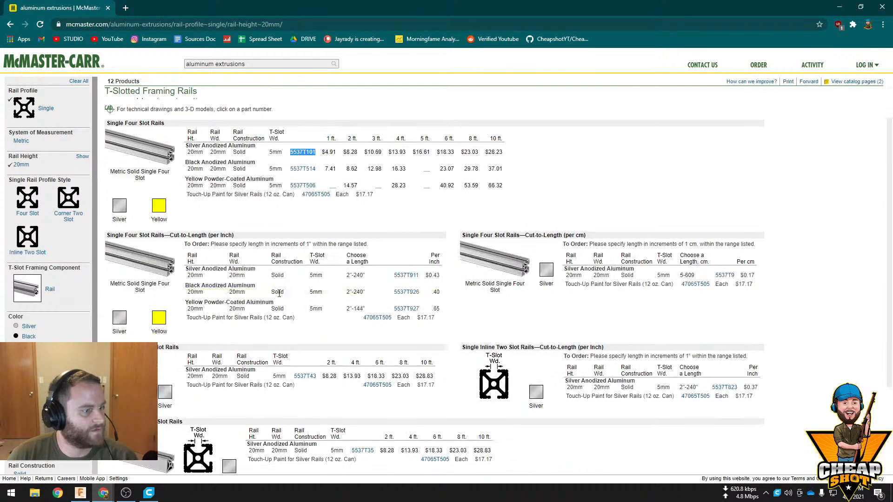
scroll(166, 351, down, 1)
scroll(166, 351, down, 1)
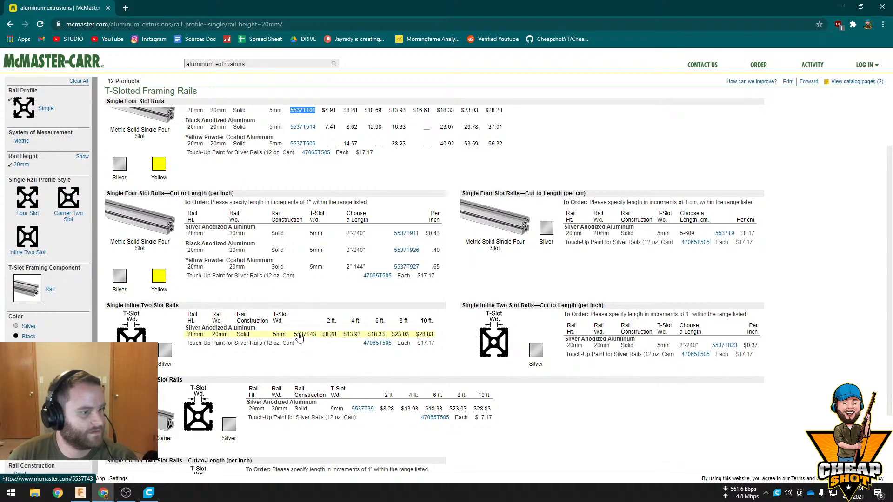
click(299, 336)
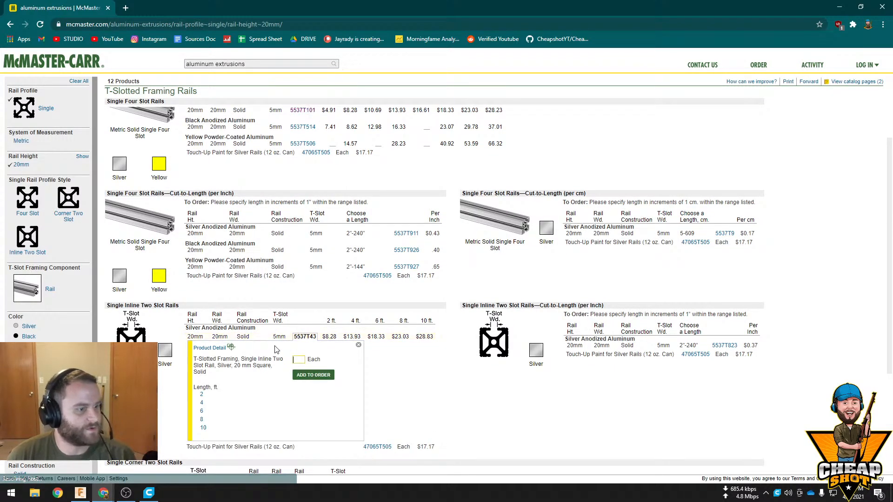
double_click(296, 336)
key(ctrl+c)
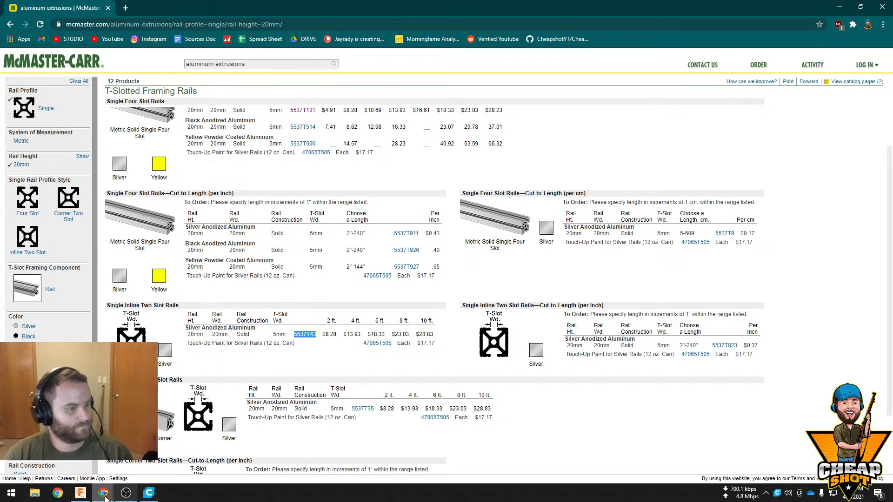
Return to Fusion 360, search the McMaster-Carr catalog for 5537T43, and open that rail's product detail
click(80, 492)
double_click(331, 167)
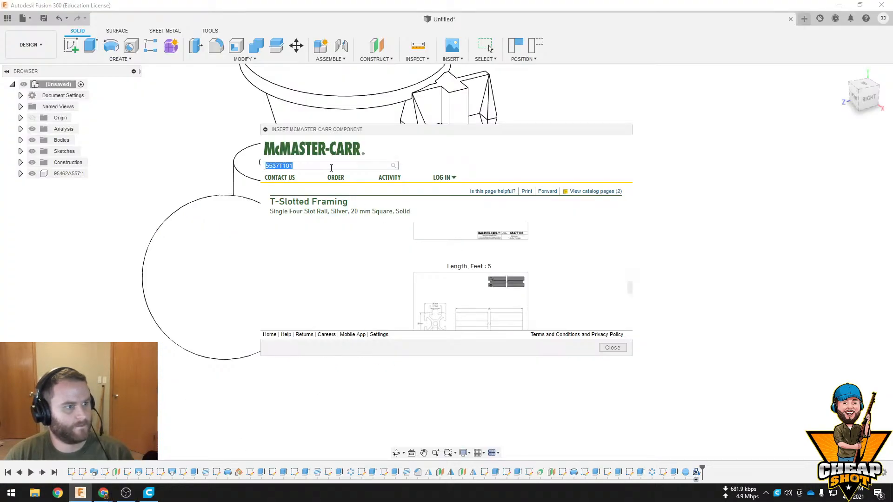
key(ctrl+v)
key(Return)
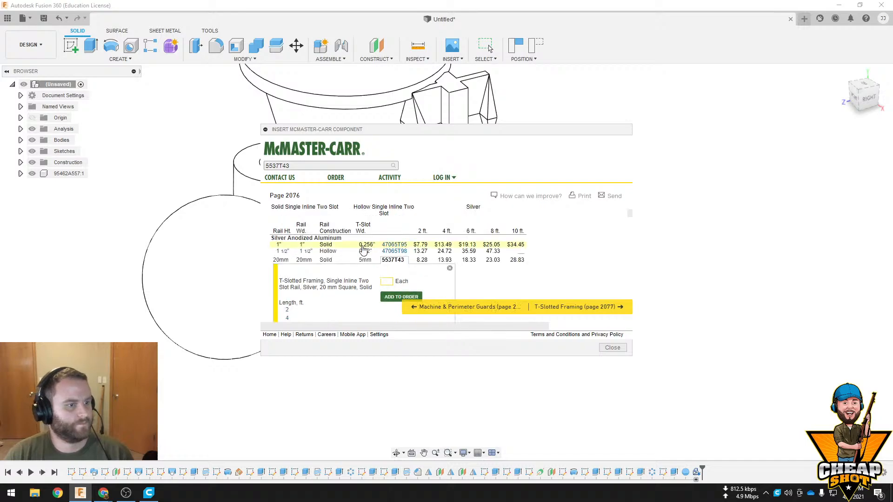
scroll(374, 256, up, 2)
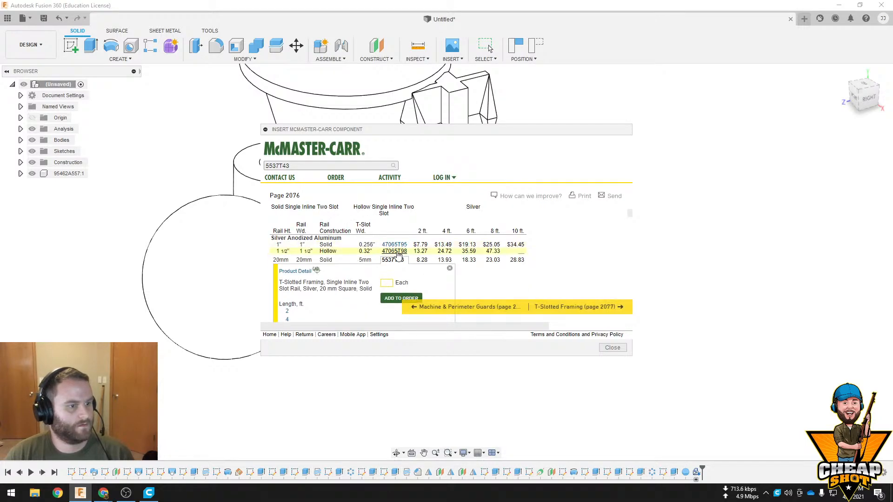
click(305, 271)
Try to choose a CAD file type for rail 5537T43 without picking a length
scroll(389, 274, down, 2)
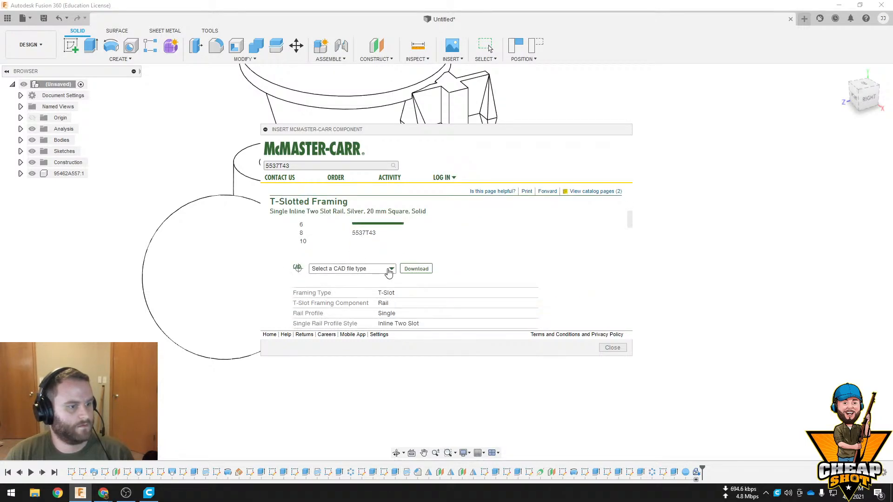
click(389, 274)
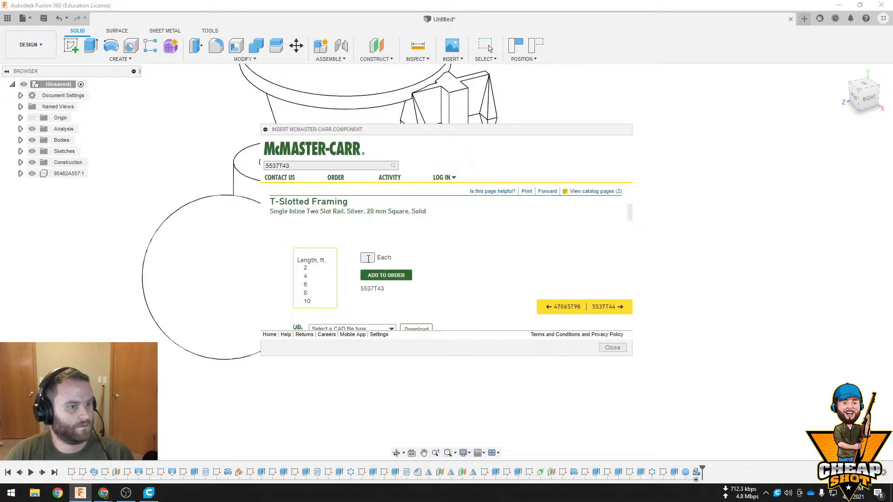
scroll(381, 251, down, 5)
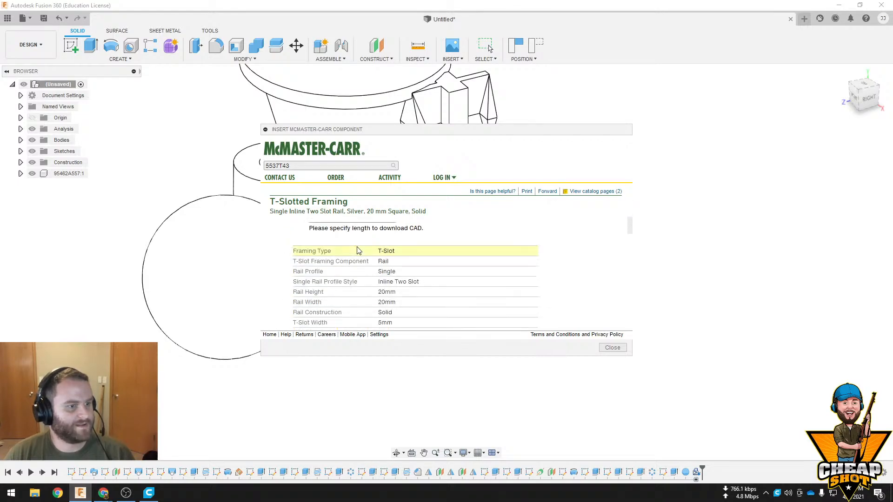
scroll(359, 248, up, 1)
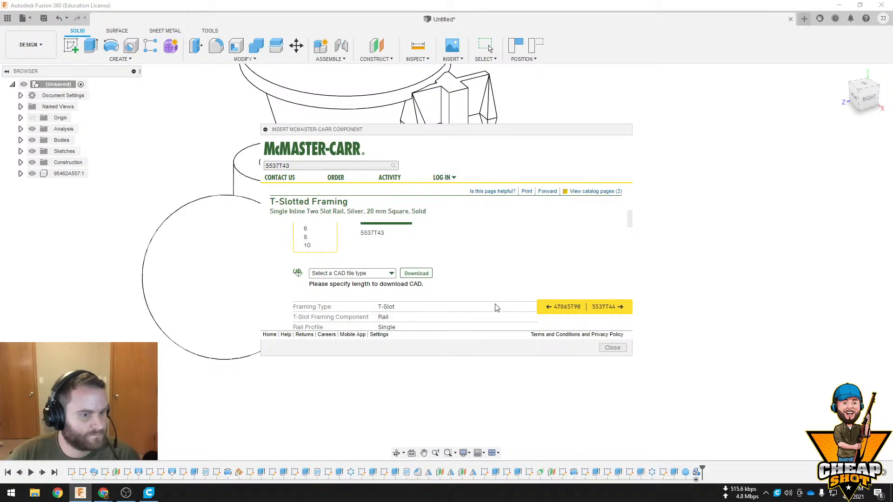
scroll(414, 246, up, 1)
click(370, 228)
scroll(434, 252, up, 1)
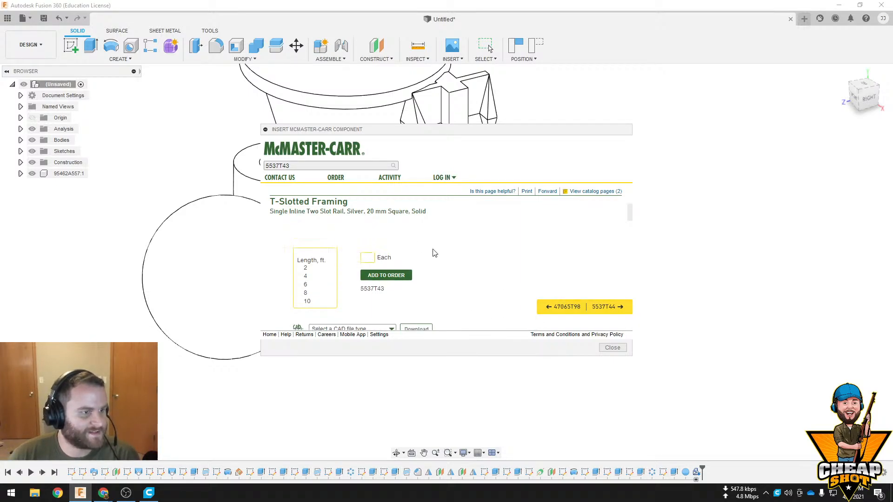
Choose the 2 ft length and the 3-D STEP file type for rail 5537T43 and download it into the design
click(308, 266)
scroll(411, 275, down, 2)
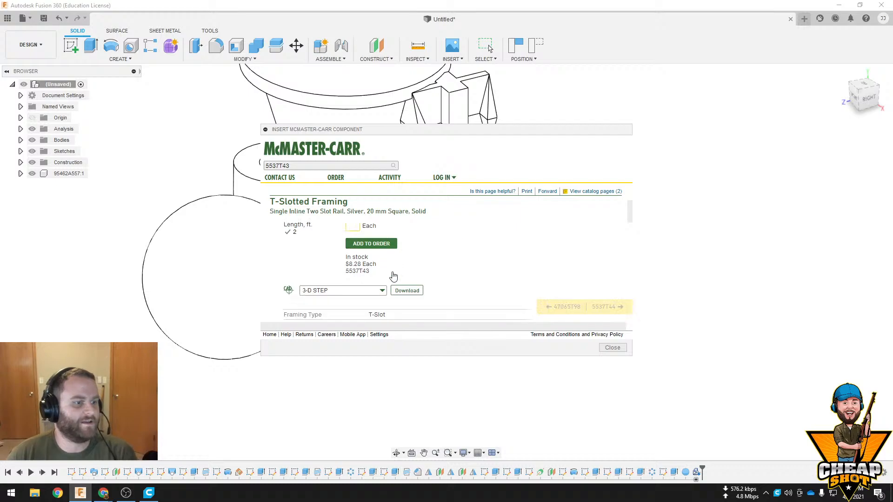
click(379, 262)
click(330, 319)
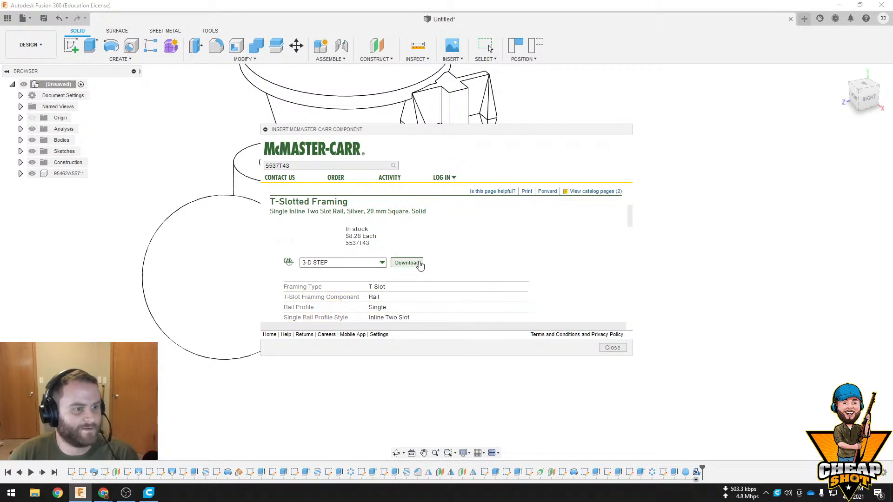
click(407, 262)
Move the inserted rail about 312.4 mm along X and -8.7 mm along Y, placing it beside the funnel
scroll(565, 290, up, 1)
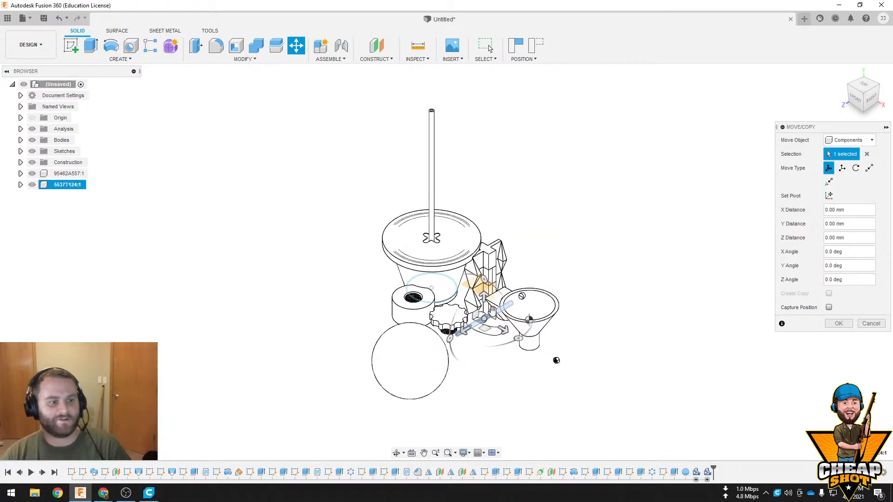
drag(493, 316, 547, 352)
scroll(559, 358, down, 3)
scroll(571, 348, up, 6)
scroll(582, 336, up, 2)
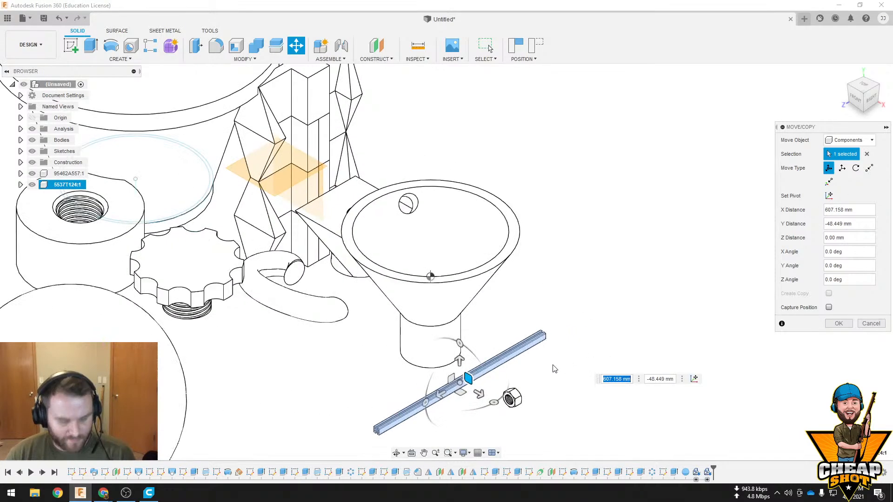
shift+middle_drag(554, 367, 593, 321)
scroll(520, 354, up, 8)
mouse_move(329, 251)
shift+middle_down()
mouse_move(350, 263)
mouse_move(347, 245)
mouse_move(339, 256)
shift+middle_up()
scroll(350, 263, up, 4)
scroll(339, 255, down, 4)
scroll(339, 255, down, 5)
drag(360, 226, 257, 210)
middle_drag(330, 286, 501, 376)
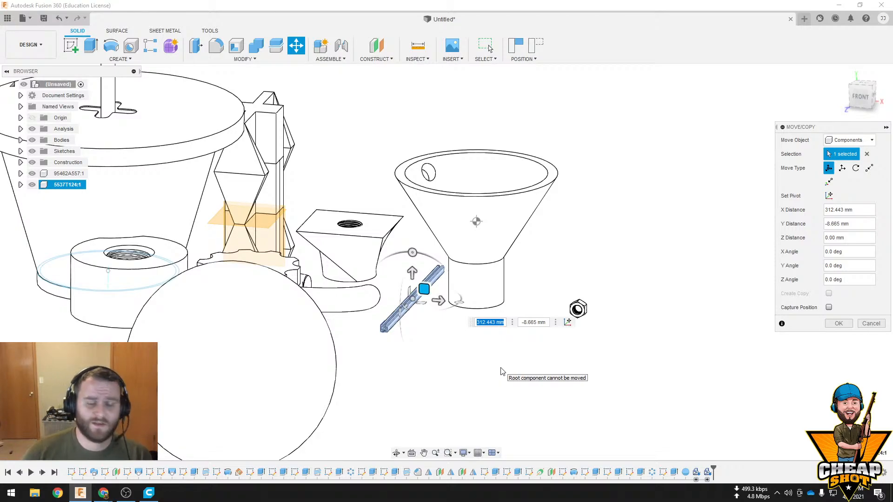
click(838, 323)
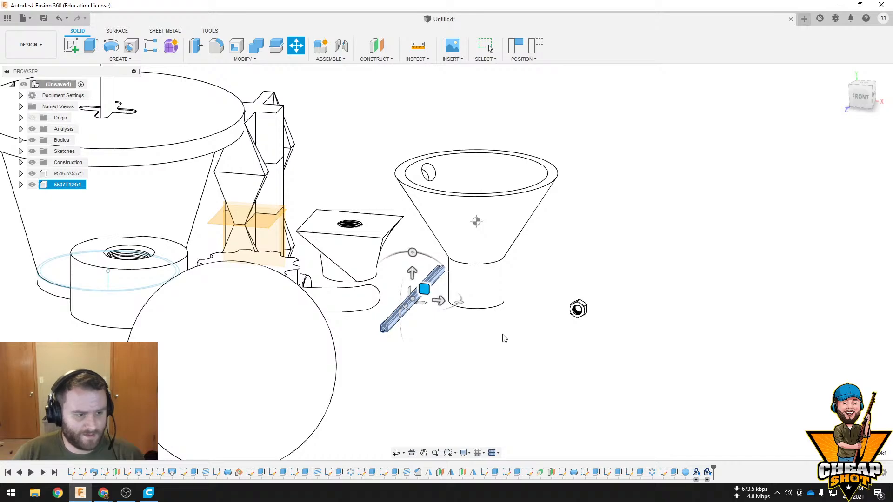
Measure the top edge of the square-topped threaded body and its distance to the funnel's inner rim
shift+middle_drag(505, 338, 490, 286)
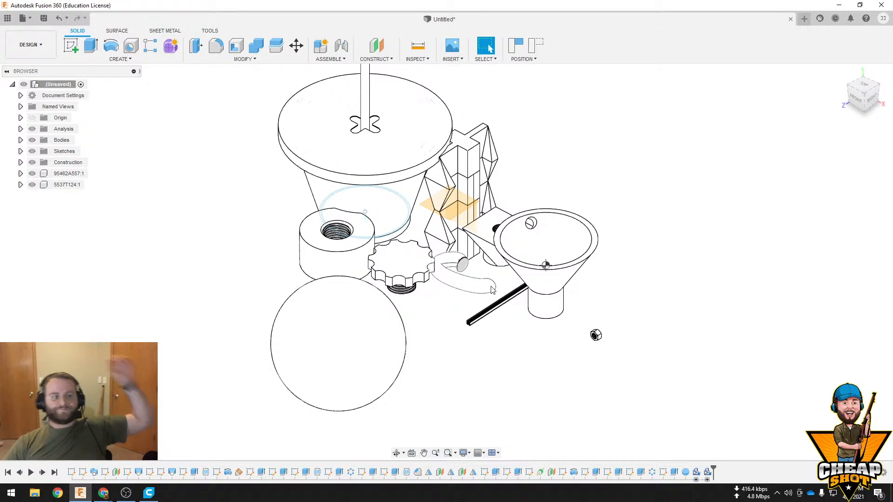
click(458, 60)
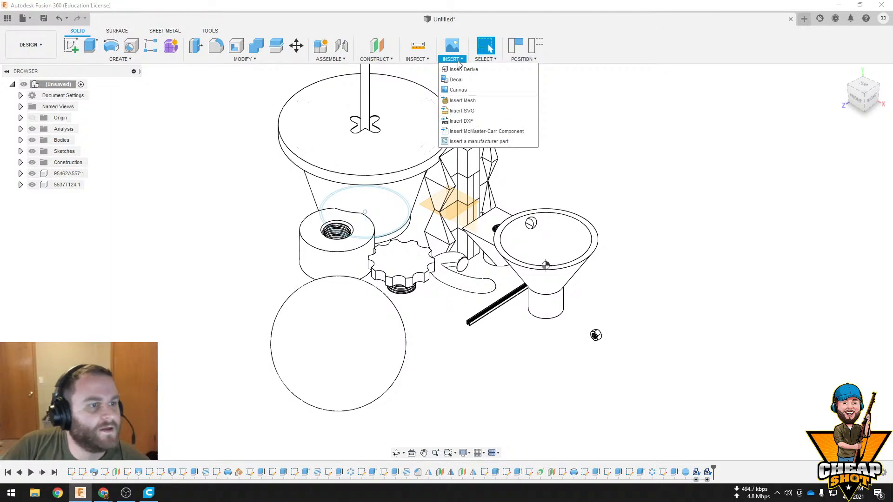
click(418, 59)
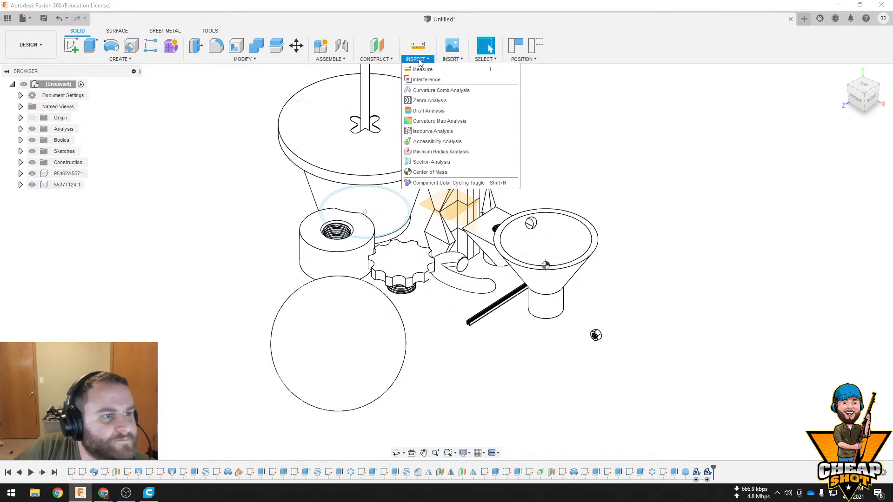
click(422, 70)
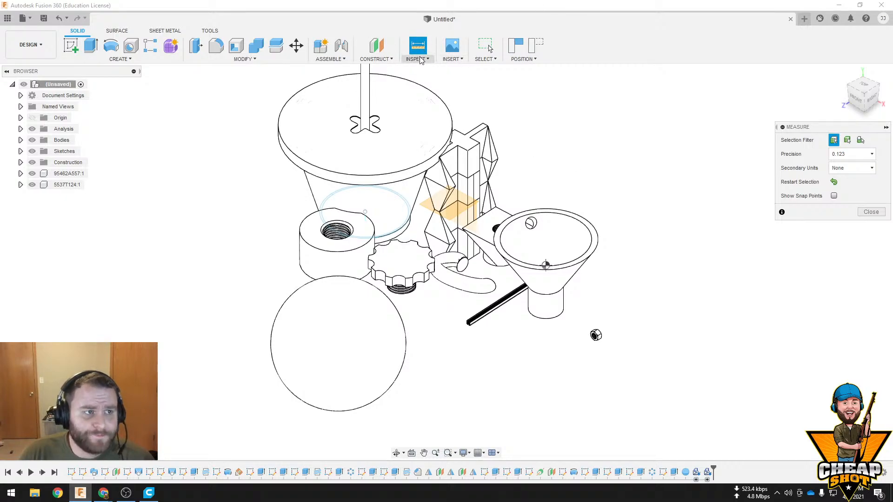
scroll(396, 137, up, 3)
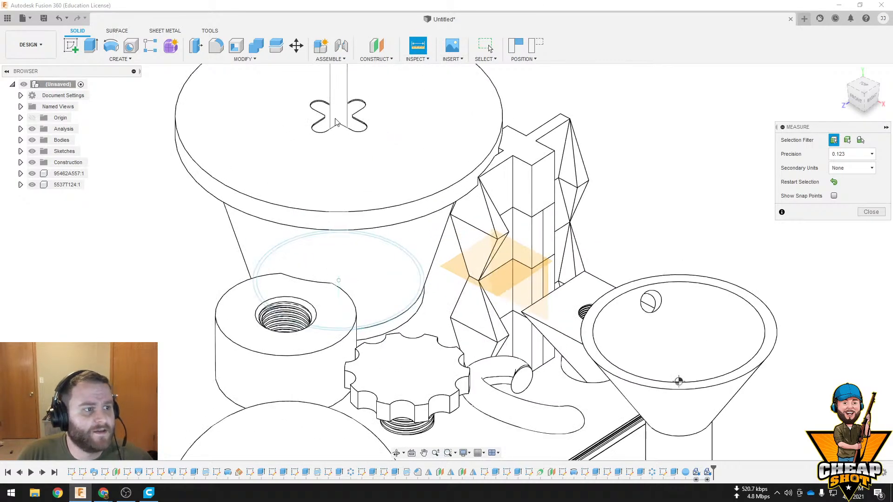
middle_drag(417, 308, 338, 266)
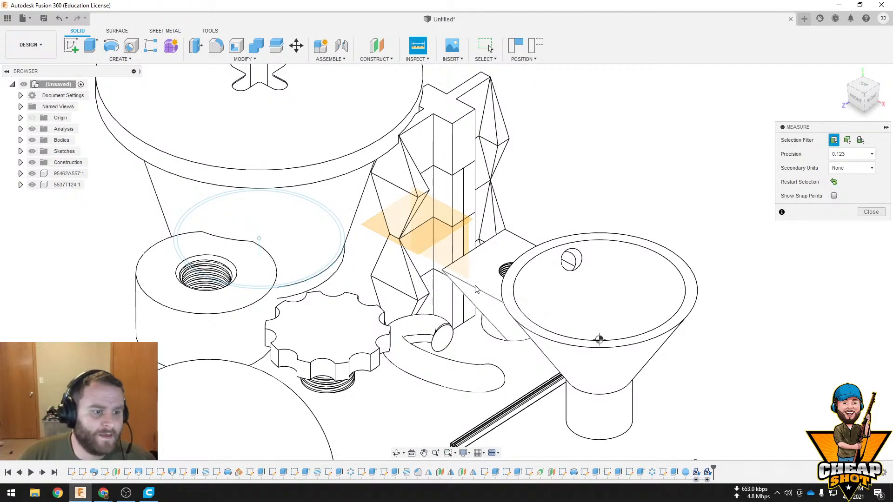
scroll(468, 281, up, 3)
click(462, 293)
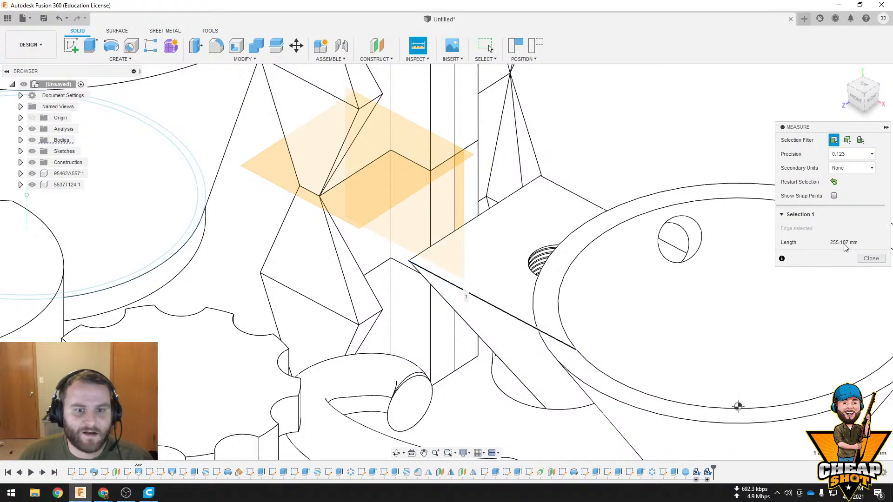
click(601, 243)
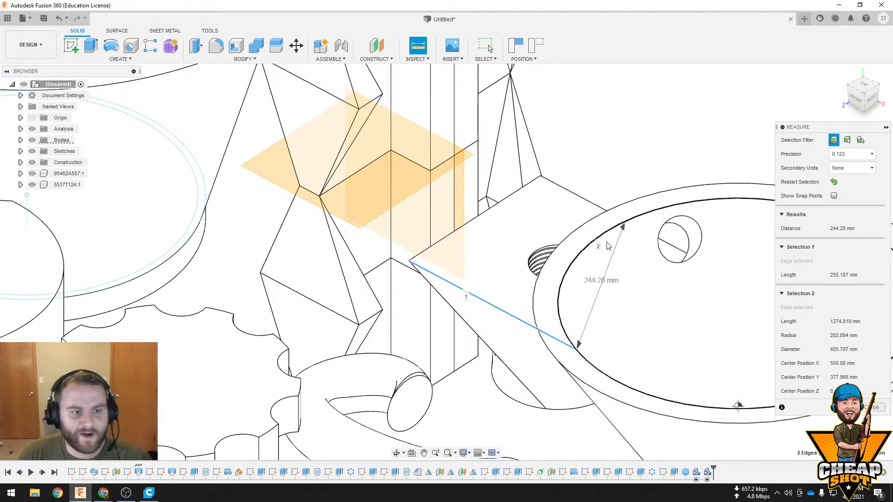
scroll(597, 260, down, 3)
shift+middle_drag(592, 277, 493, 297)
middle_drag(632, 295, 427, 251)
click(876, 408)
Measure the distance between the circular end of the curved pipe and the square-topped body's upper edge
shift+middle_drag(560, 247, 510, 244)
shift+middle_drag(564, 273, 576, 242)
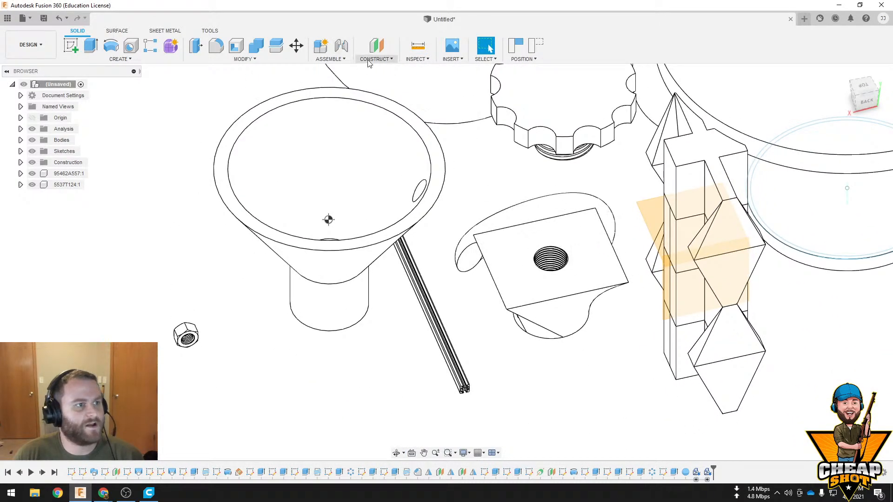
click(417, 45)
scroll(464, 182, up, 3)
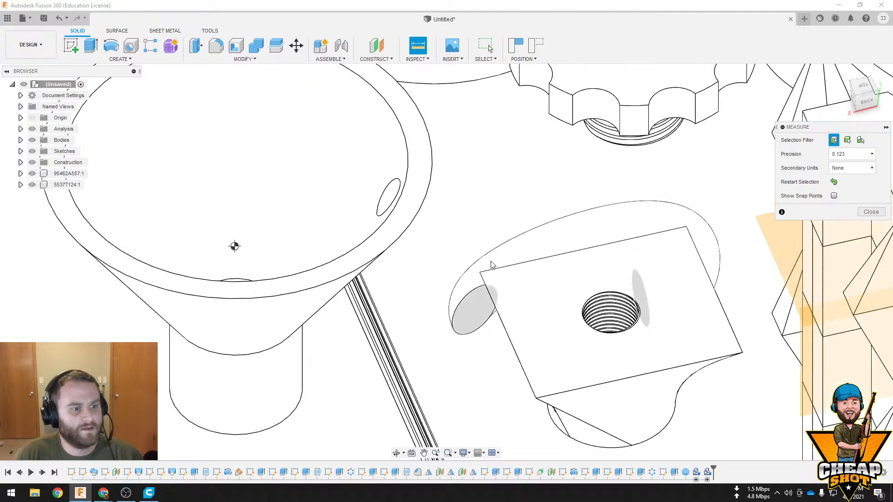
click(469, 301)
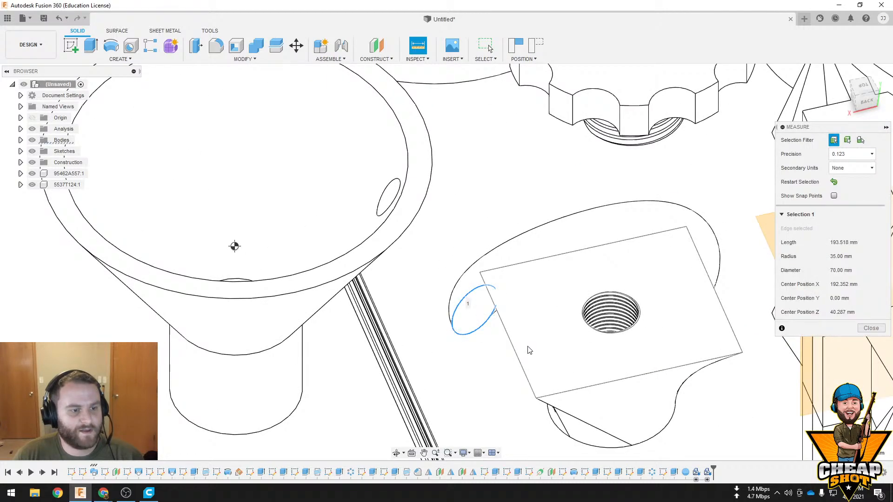
click(573, 390)
middle_drag(604, 324, 614, 286)
scroll(639, 324, down, 5)
scroll(583, 312, down, 1)
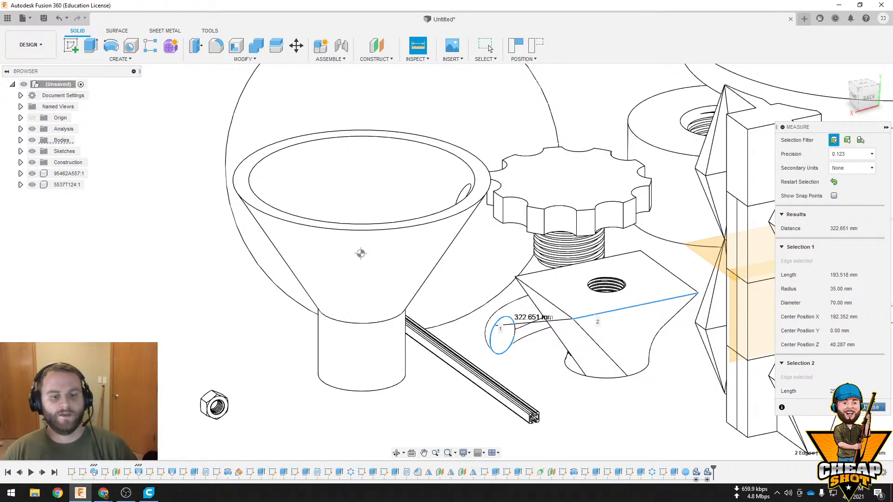
key(Escape)
click(408, 59)
mouse_move(375, 59)
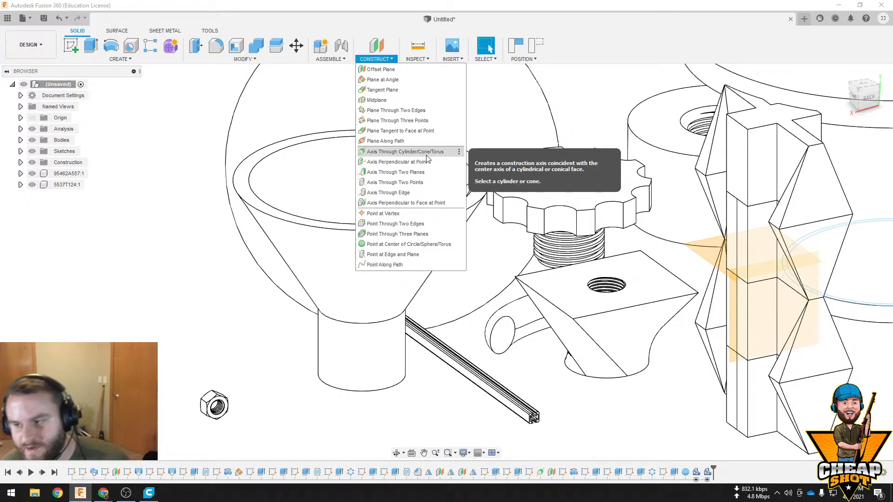
click(418, 59)
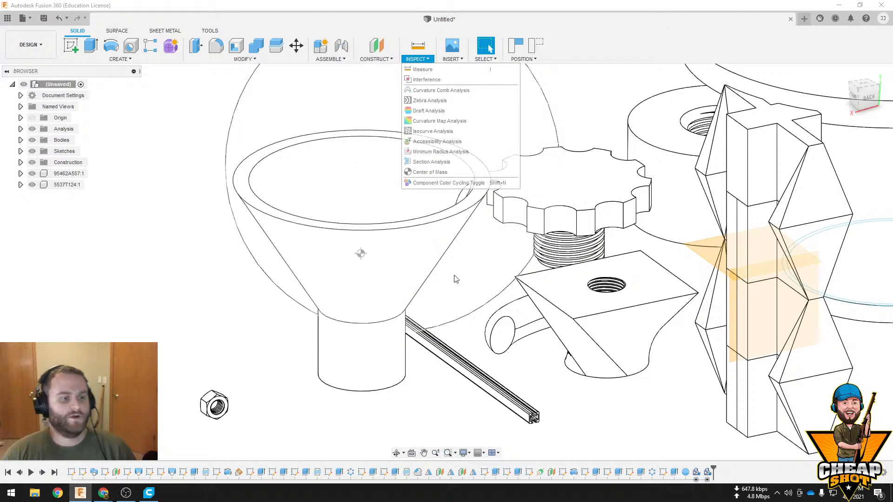
Start a sketch on the vertical origin plane facing the back view, capturing the current position of the moved components
scroll(449, 318, up, 3)
scroll(431, 328, down, 7)
click(474, 343)
middle_drag(473, 343, 363, 325)
shift+middle_drag(428, 328, 355, 273)
click(71, 45)
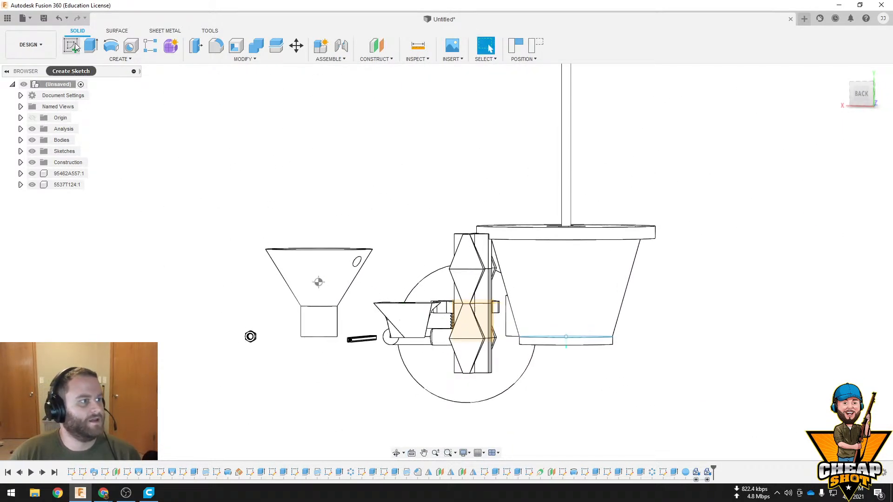
click(419, 300)
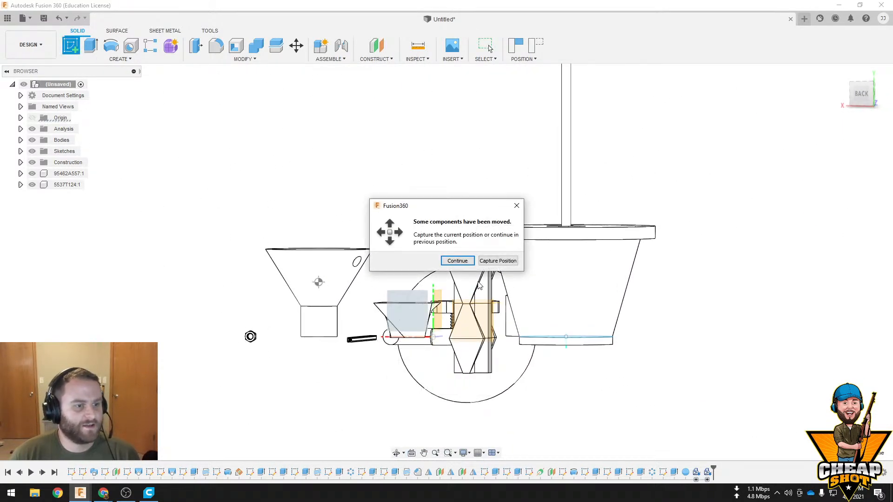
click(498, 260)
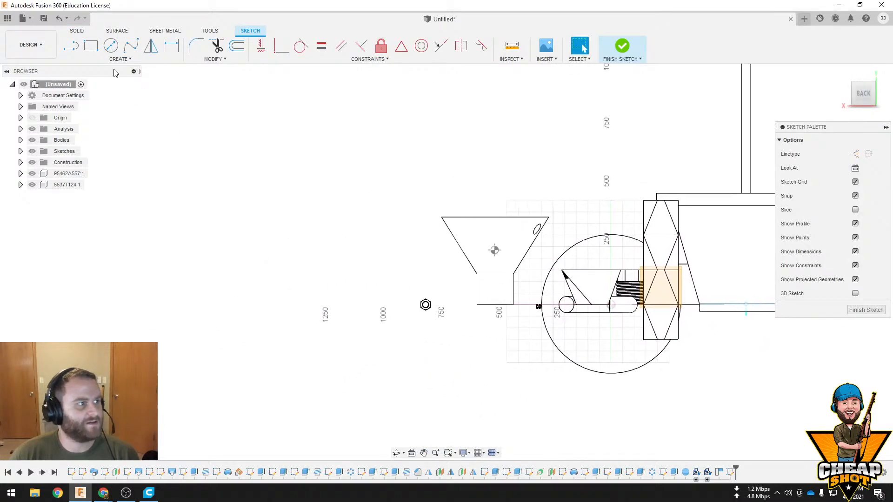
Sketch a short horizontal base line away from the existing bodies, a long vertical outer wall and a top edge about 75 mm long
click(71, 45)
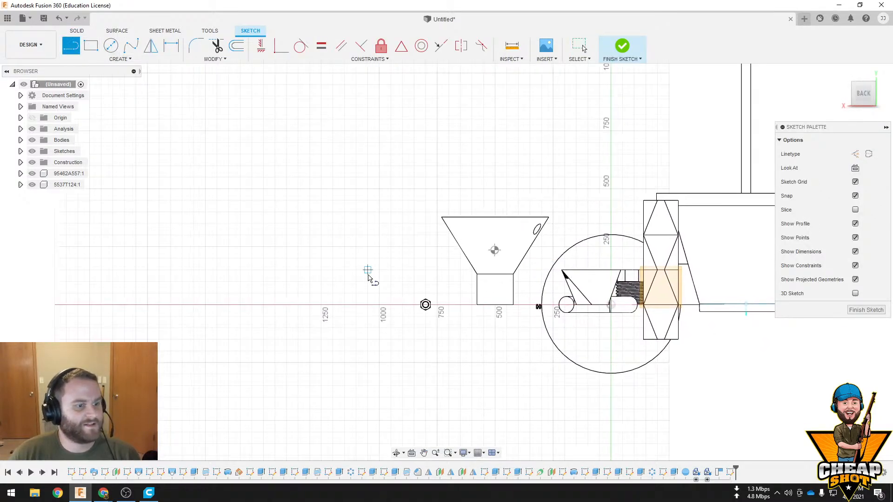
click(367, 304)
click(333, 304)
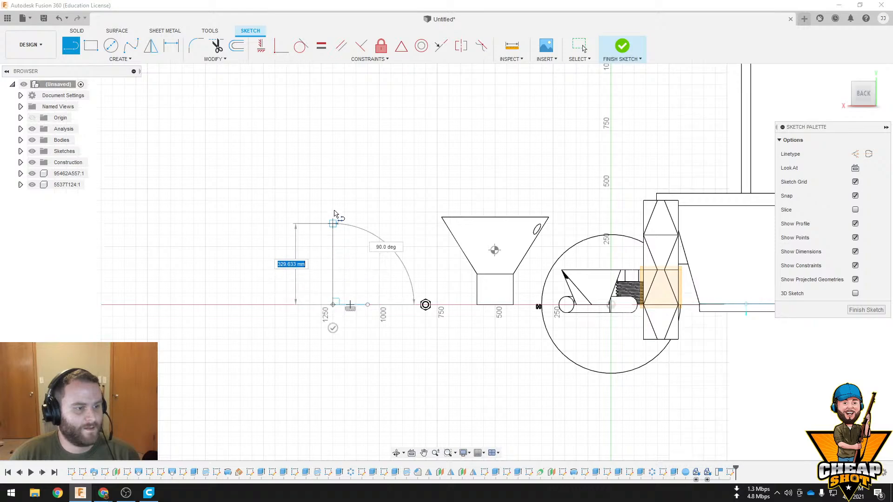
click(333, 90)
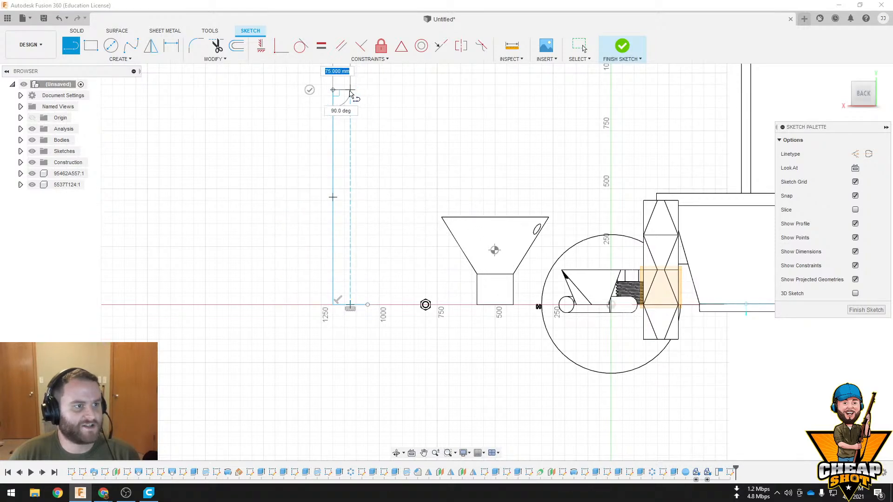
click(350, 90)
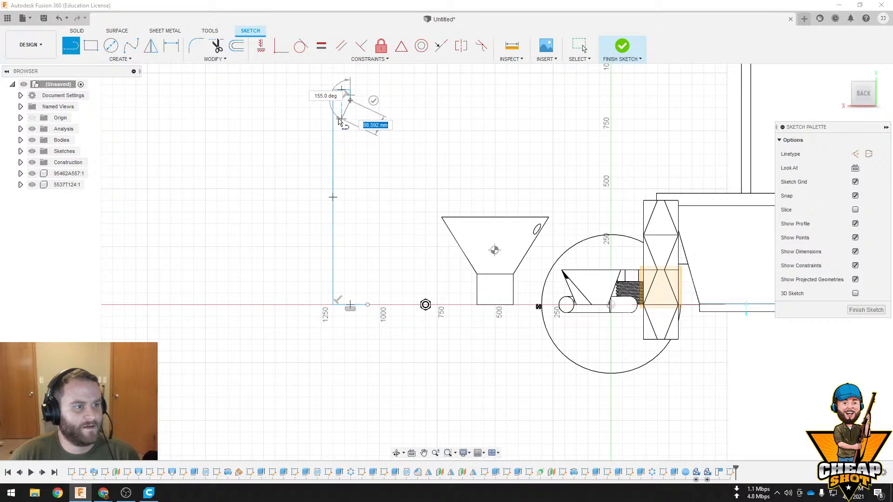
Draw a sawtooth inner edge down the wall using alternating slanted lines and short horizontal ledges
scroll(339, 123, up, 5)
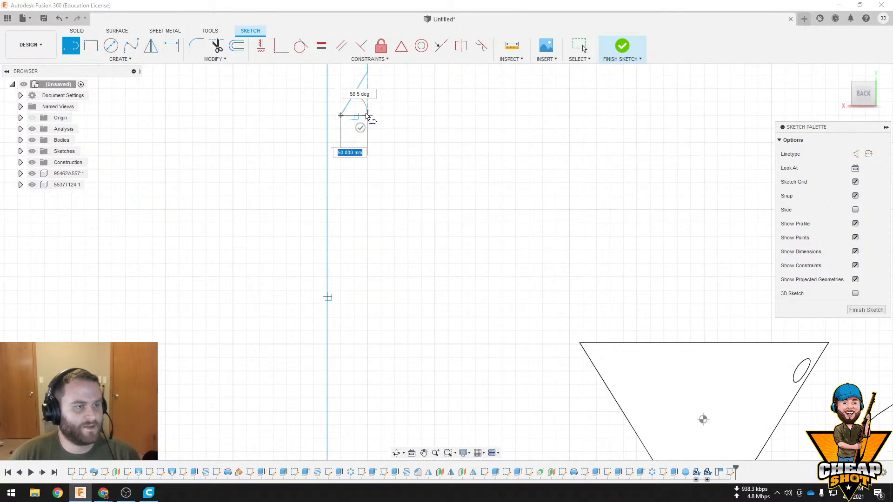
click(367, 115)
click(341, 159)
click(362, 159)
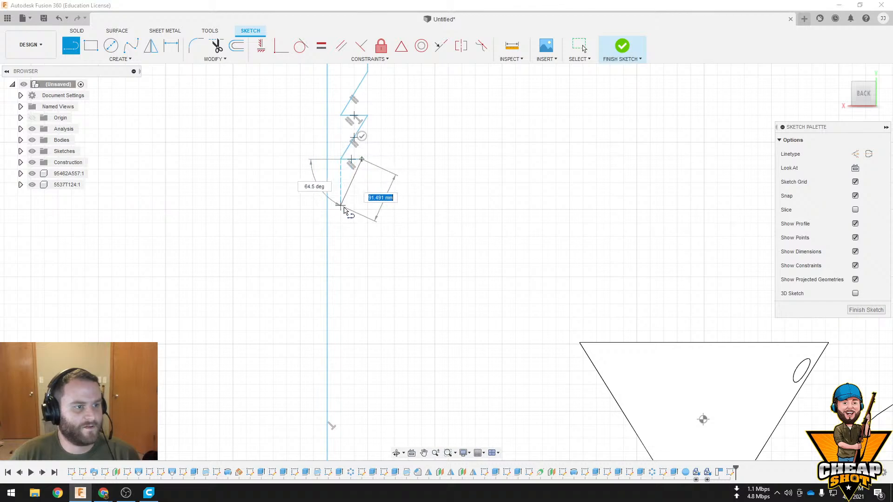
click(341, 215)
click(362, 216)
click(341, 272)
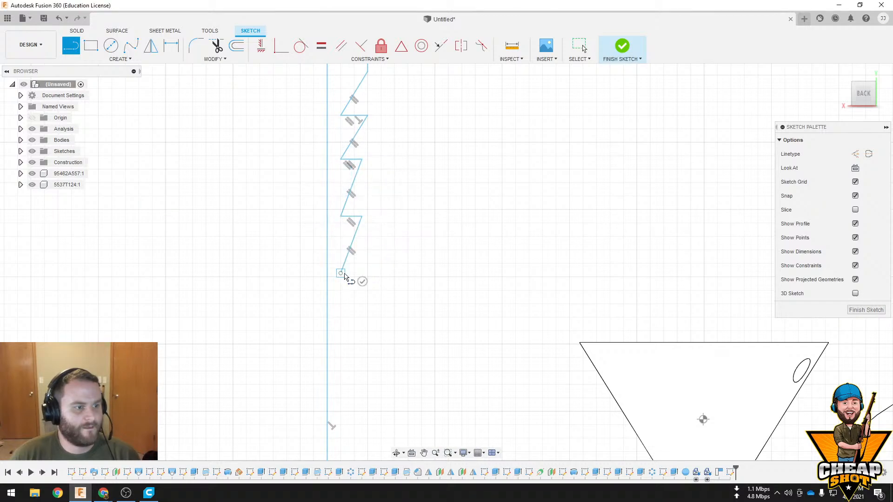
click(362, 272)
click(341, 352)
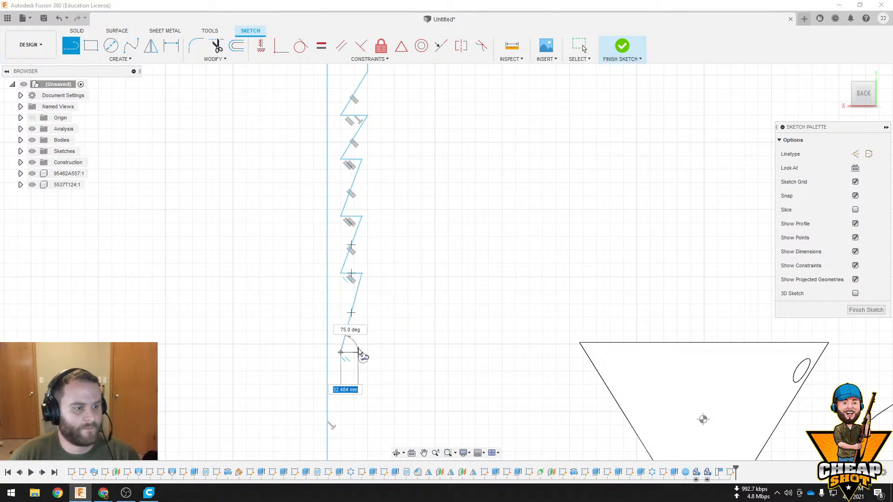
click(361, 352)
click(341, 390)
Close the profile with a base flange about 136 mm long on its upper side, and draw a separate short vertical axis line beside it
middle_drag(347, 362, 359, 125)
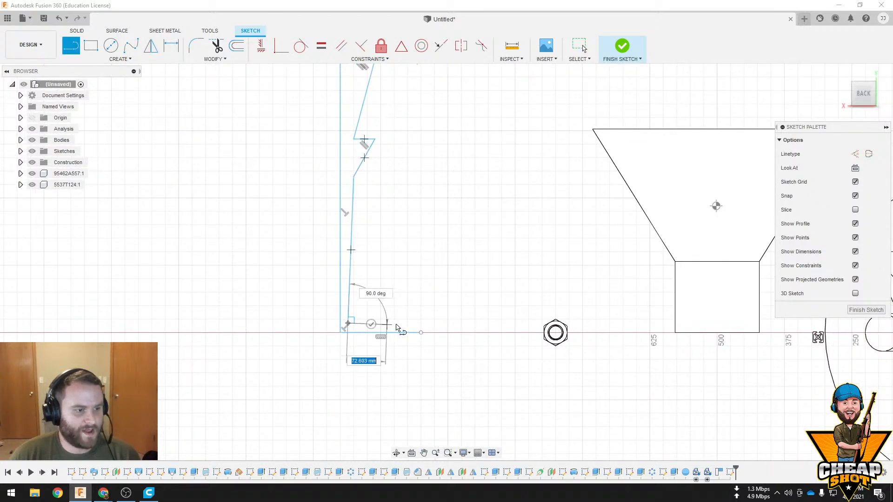
click(421, 324)
key(Escape)
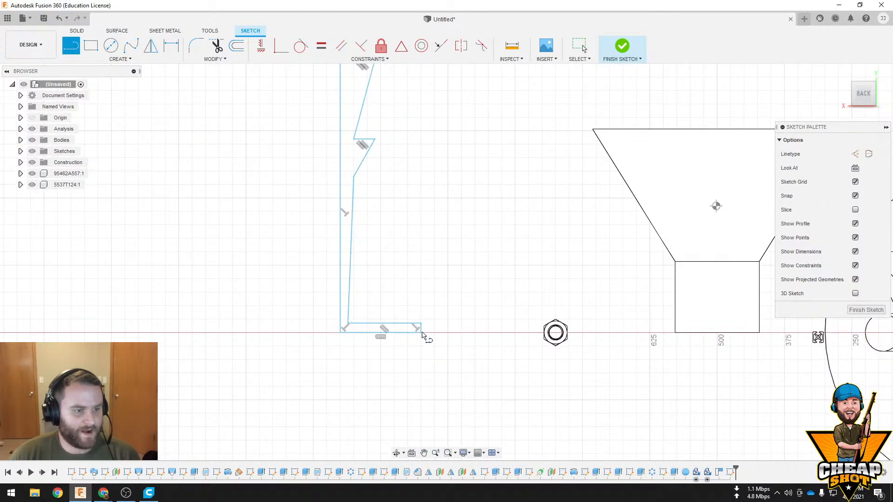
click(447, 333)
click(447, 292)
key(Escape)
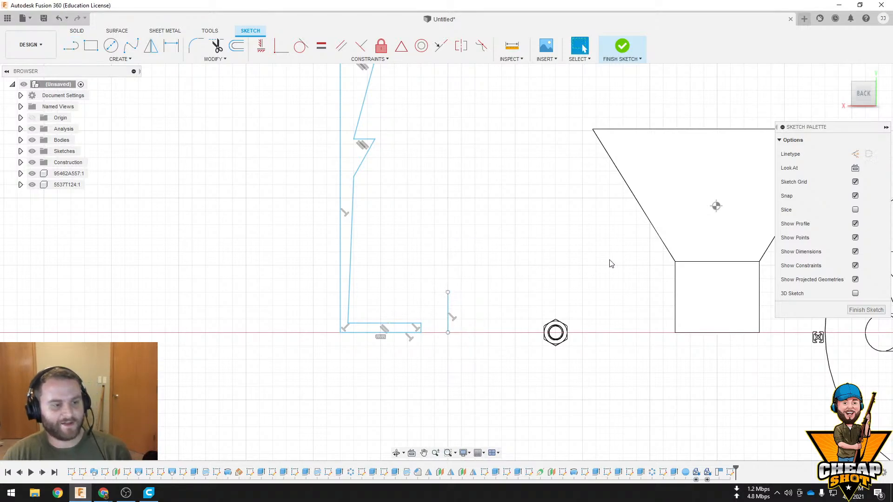
Finish the sketch and revolve the sawtooth profile 360 degrees about the short vertical line with the Join operation
shift+middle_drag(565, 241, 556, 261)
click(621, 49)
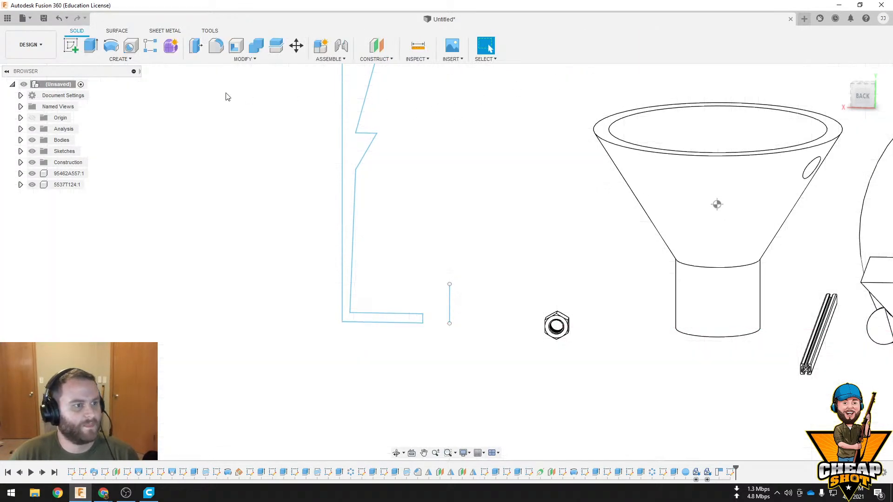
click(120, 59)
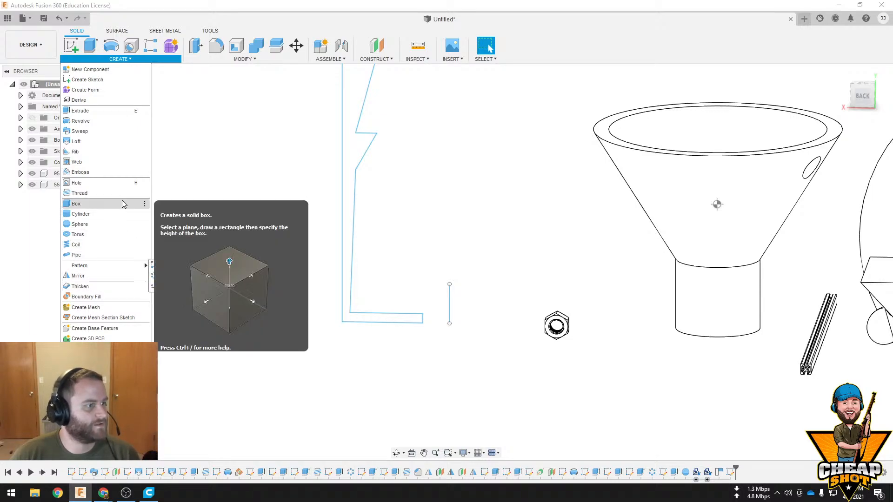
click(89, 120)
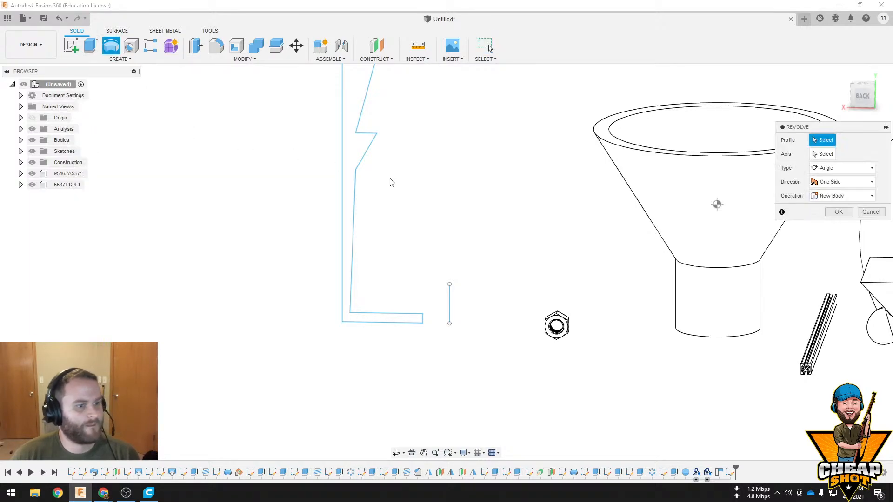
click(391, 183)
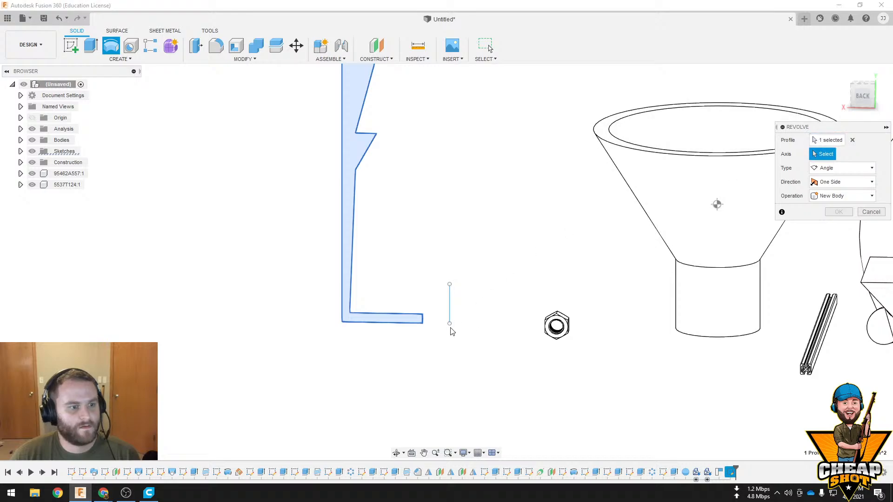
click(449, 306)
shift+middle_drag(526, 319, 540, 254)
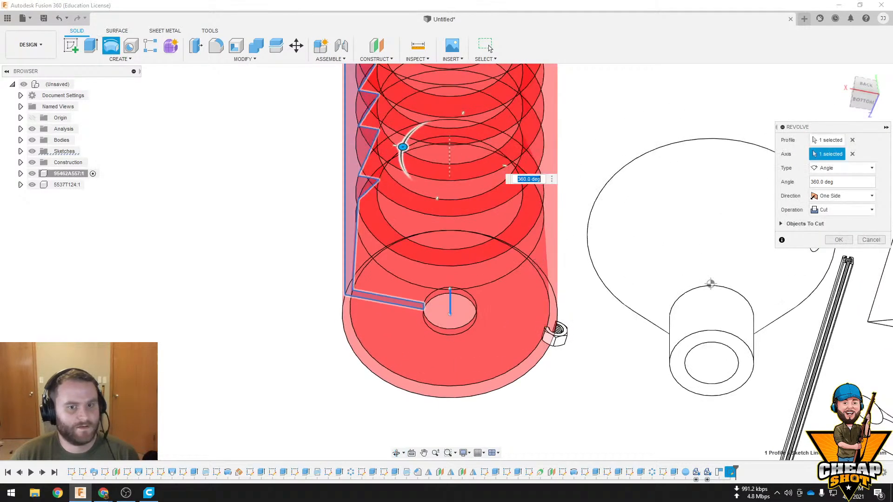
click(844, 209)
click(852, 219)
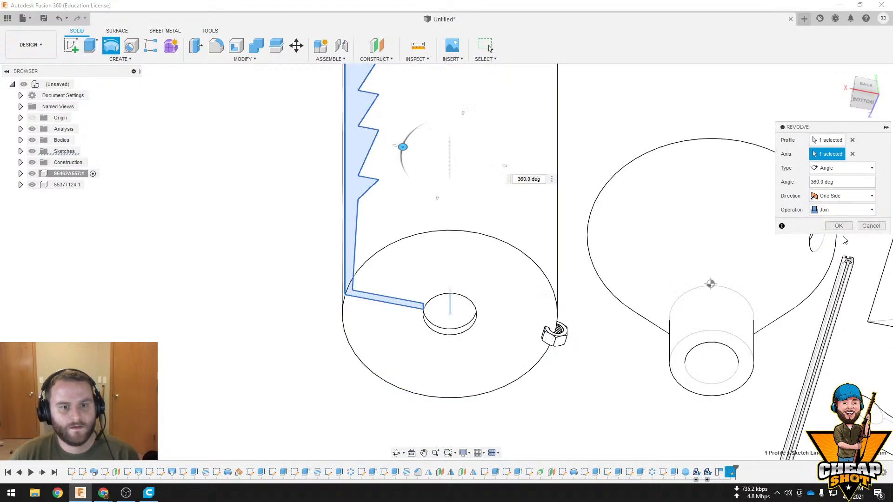
click(839, 226)
shift+middle_drag(838, 225, 375, 87)
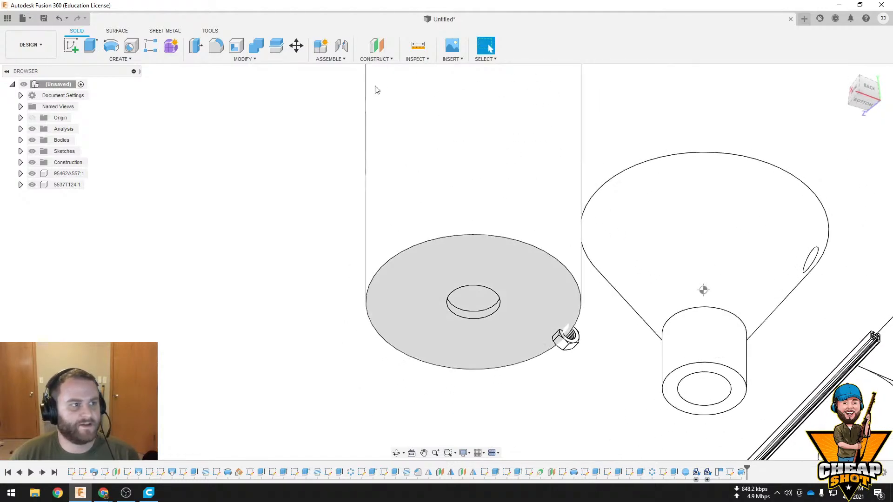
Set up an Axis Through Cylinder/Cone/Torus on the cylindrical face of the hole in the revolved body's base
click(343, 59)
click(376, 59)
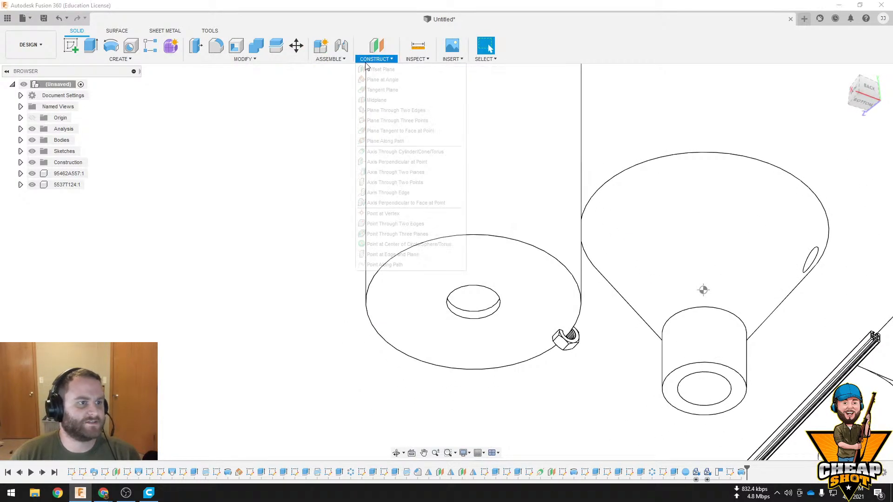
click(410, 152)
scroll(511, 307, up, 5)
click(464, 331)
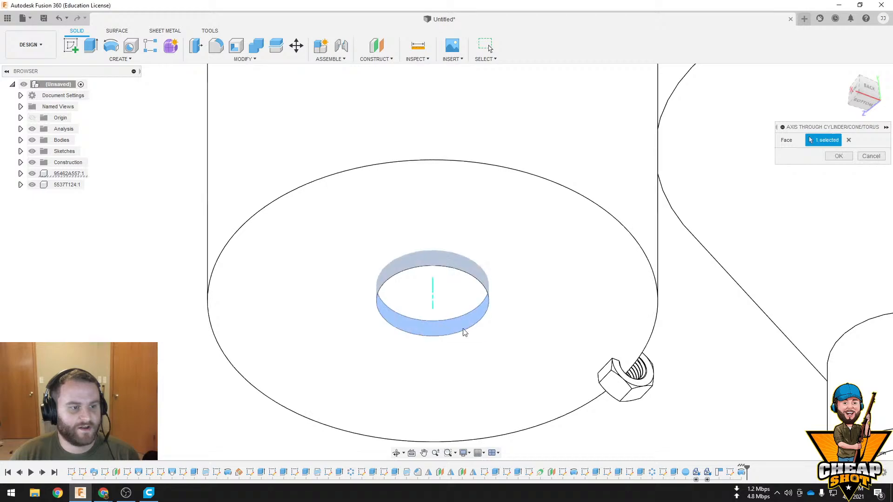
shift+middle_drag(519, 307, 581, 294)
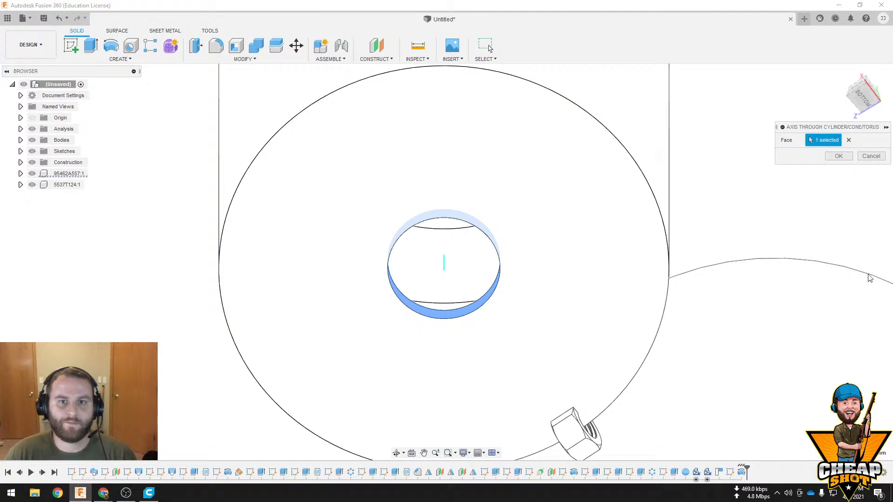
Switch to the web browser, search Google for "pla shrinkage percentage" and close the browser
key(alt+Tab)
click(473, 19)
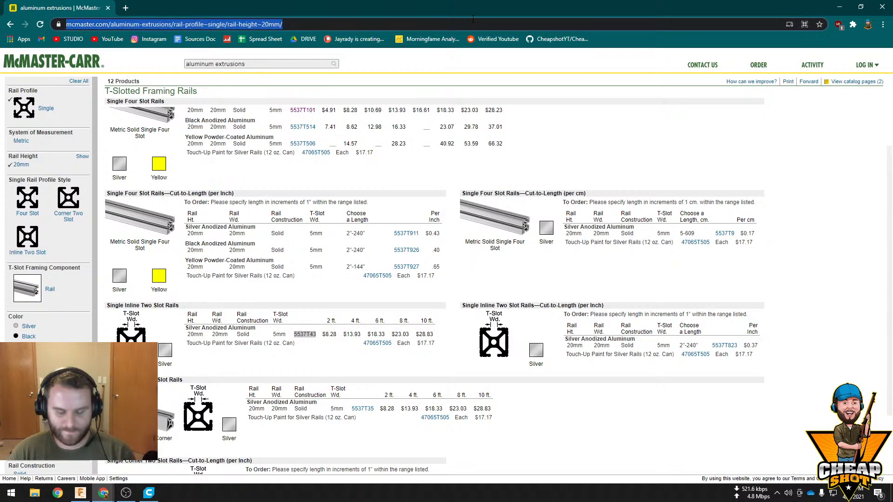
text(pla scrin)
key(BackSpace)
key(BackSpace)
key(BackSpace)
key(BackSpace)
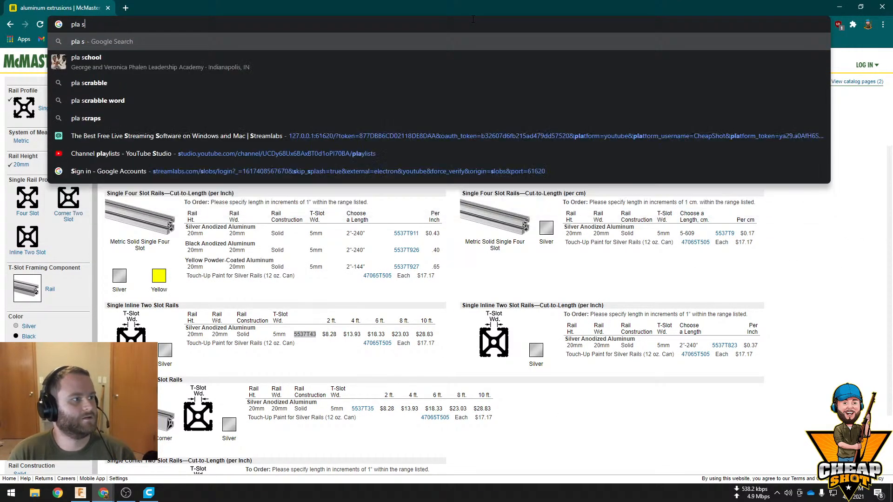
text(kringage per)
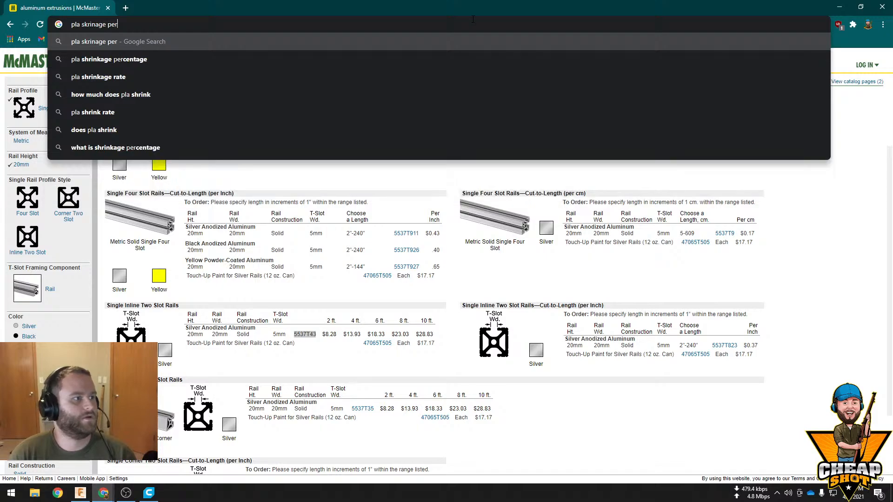
key(Down)
key(Return)
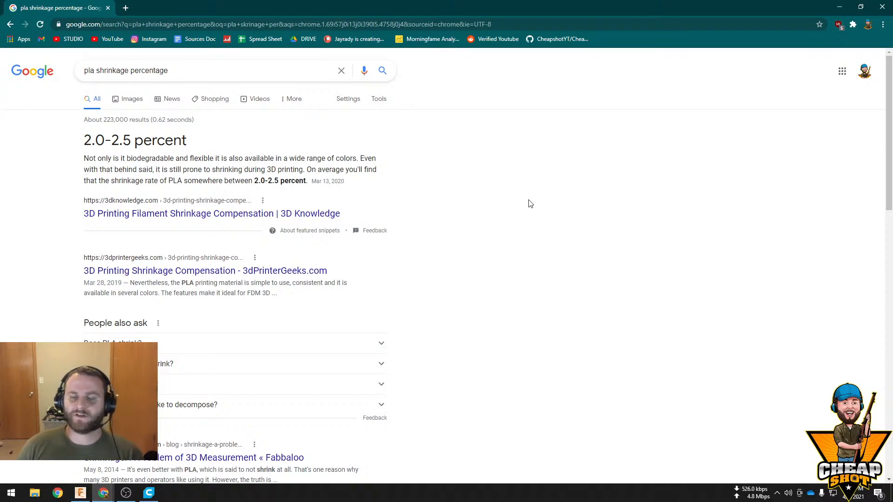
click(886, 6)
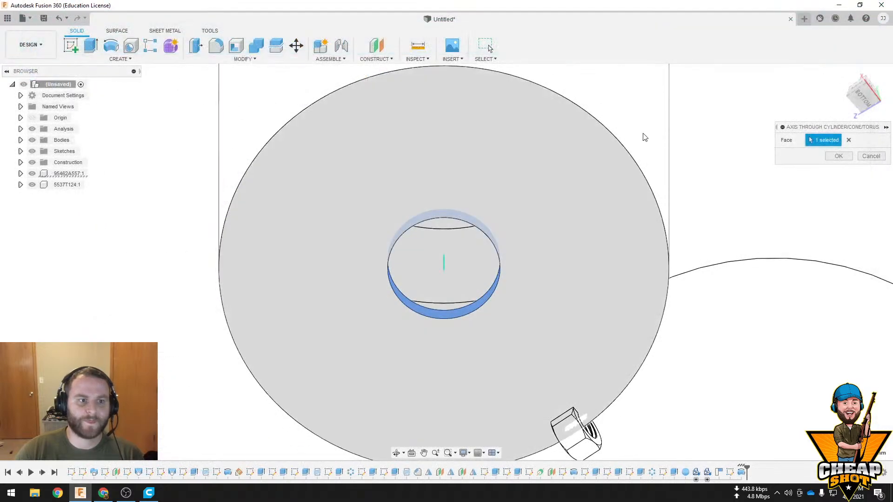
scroll(597, 255, down, 2)
scroll(599, 255, up, 3)
middle_drag(686, 242, 531, 253)
scroll(670, 273, down, 5)
scroll(671, 272, down, 2)
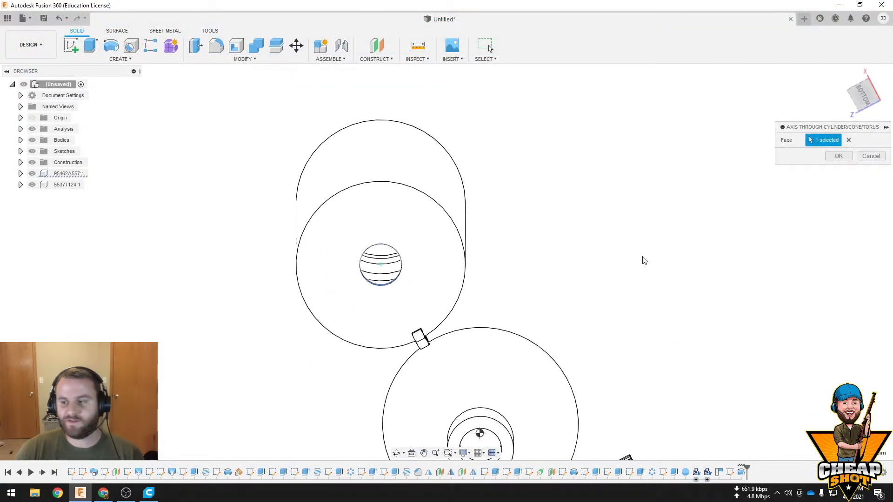
shift+middle_drag(573, 226, 489, 200)
scroll(582, 242, down, 3)
scroll(584, 246, up, 3)
scroll(586, 236, down, 6)
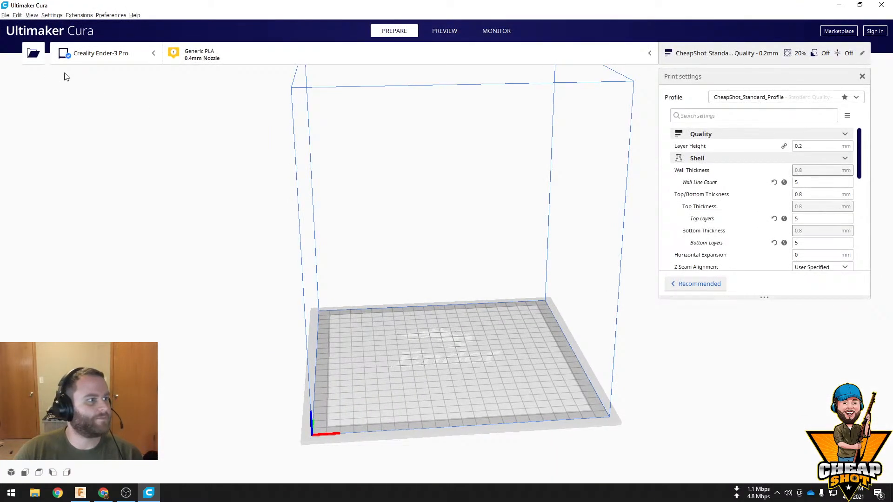
In Ultimaker Cura, open the XWing_Kit model file and select the model on the build plate
click(33, 53)
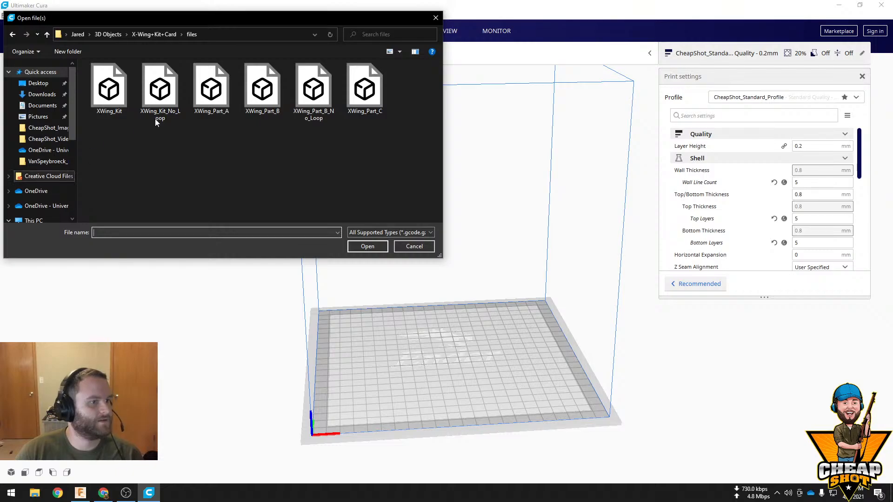
click(112, 92)
click(367, 246)
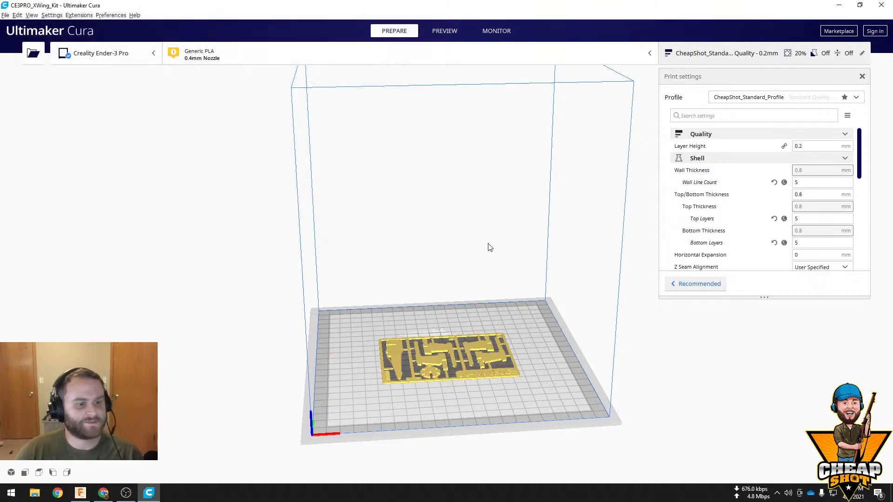
scroll(507, 256, up, 5)
right_drag(564, 169, 547, 188)
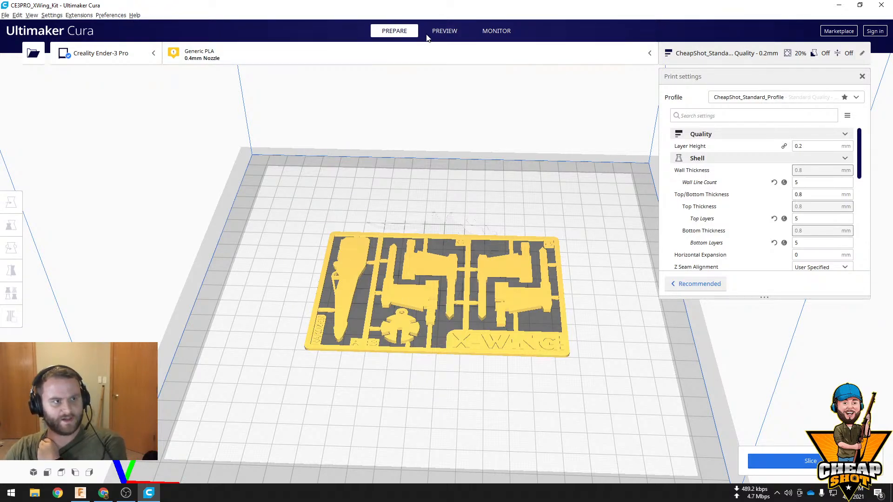
click(437, 251)
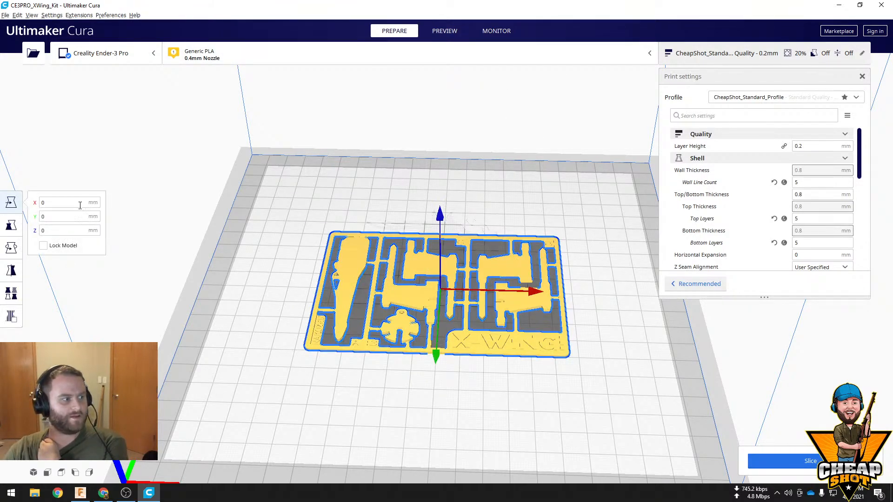
Turn off uniform scaling for the X-Wing kit model and scale it to 102% in X and 102% in Y
click(11, 225)
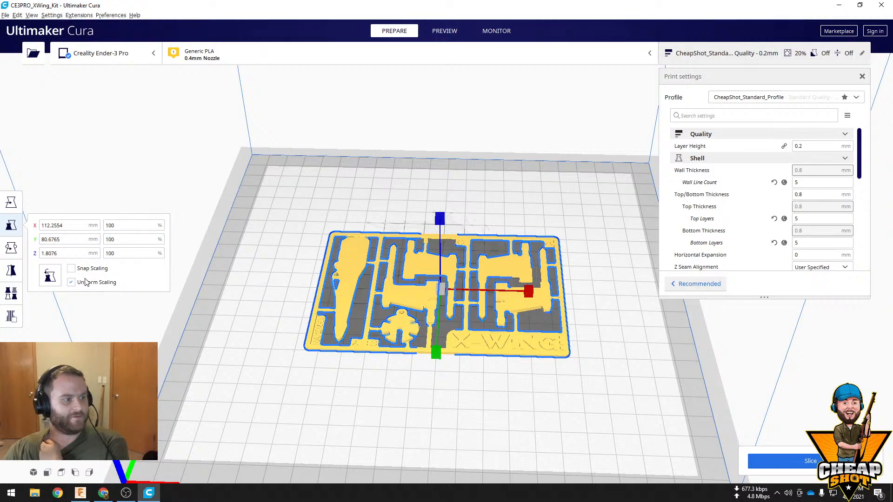
double_click(133, 226)
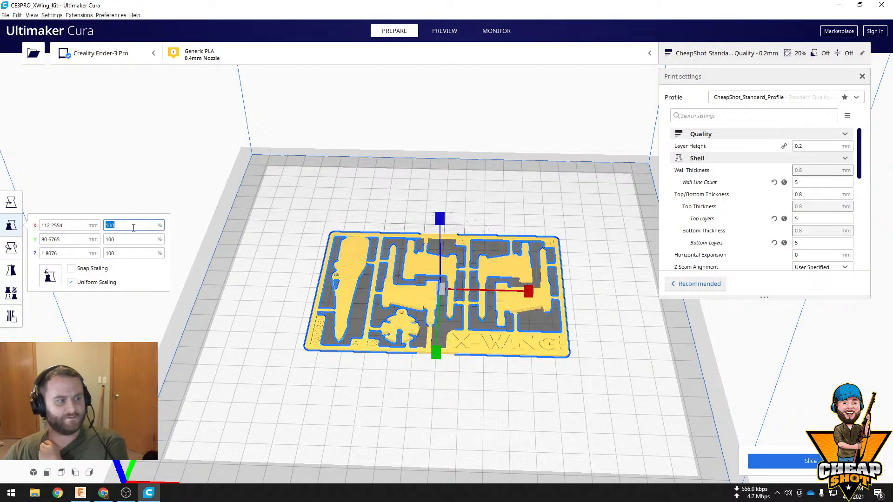
click(71, 282)
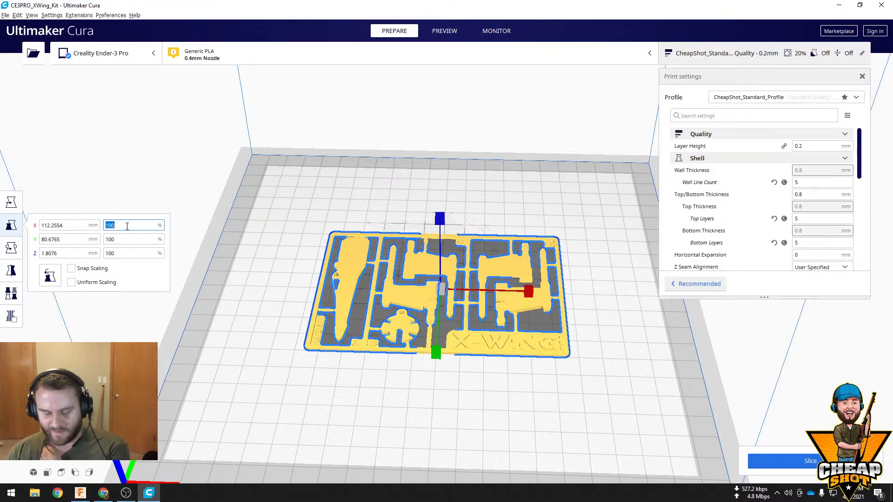
text(102)
click(134, 238)
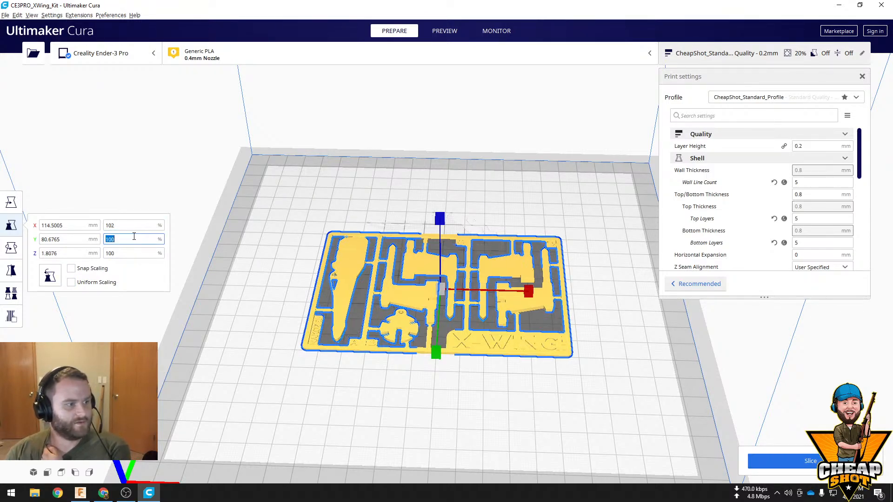
text(102)
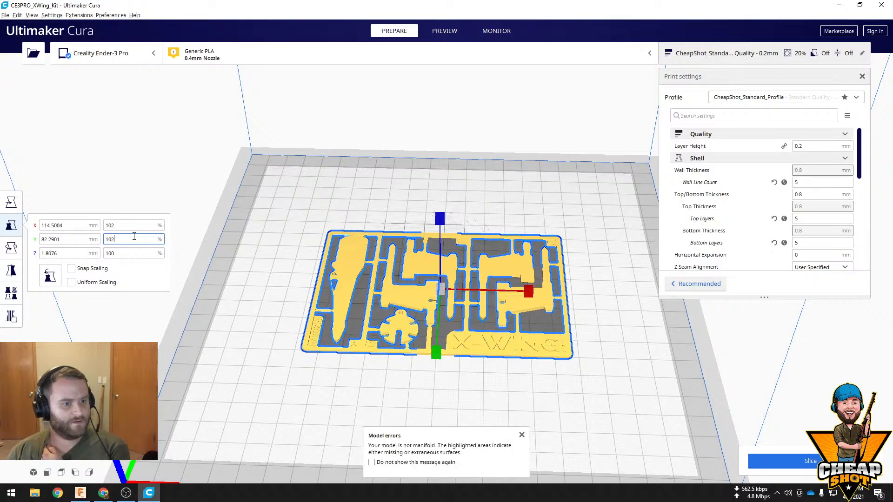
scroll(515, 308, up, 5)
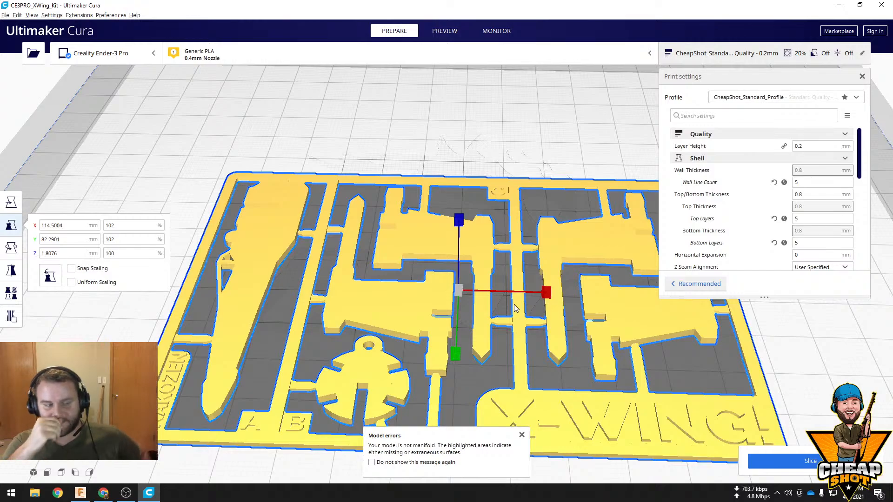
scroll(501, 279, down, 6)
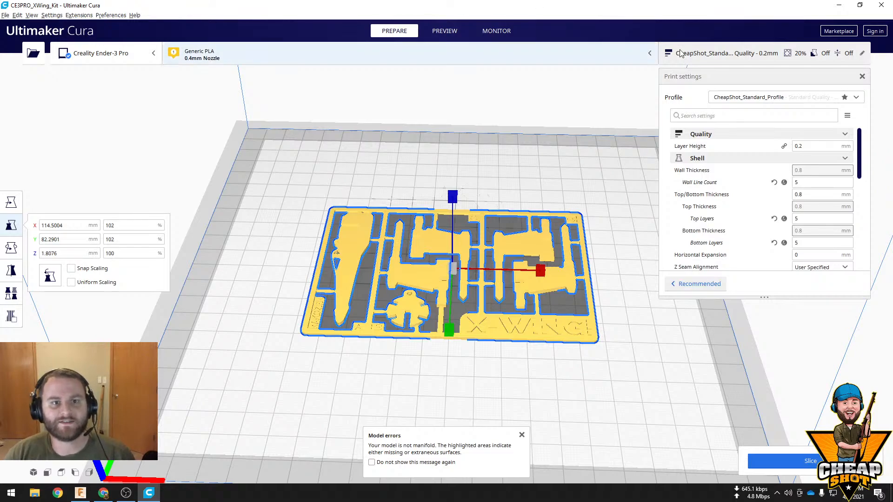
Switch to the web browser and examine the clearance gap table in the 3D Printing Tolerances & Fits article, especially the tight fit row
click(838, 5)
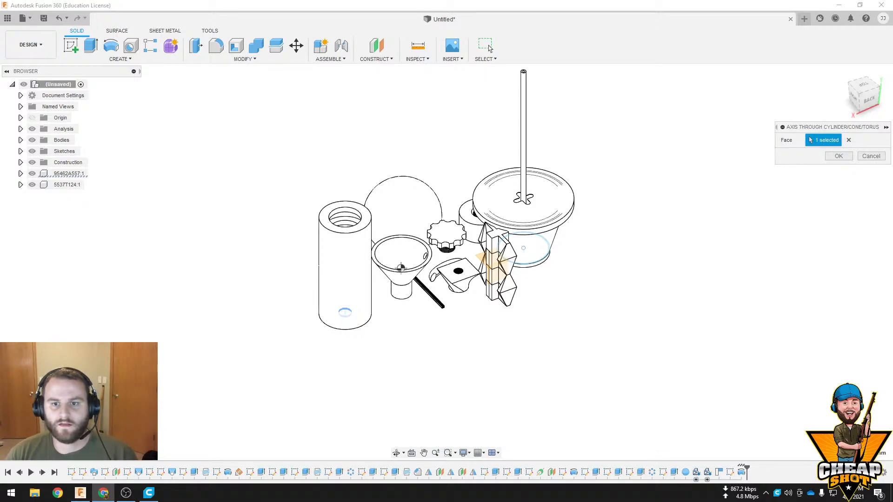
key(alt+Tab)
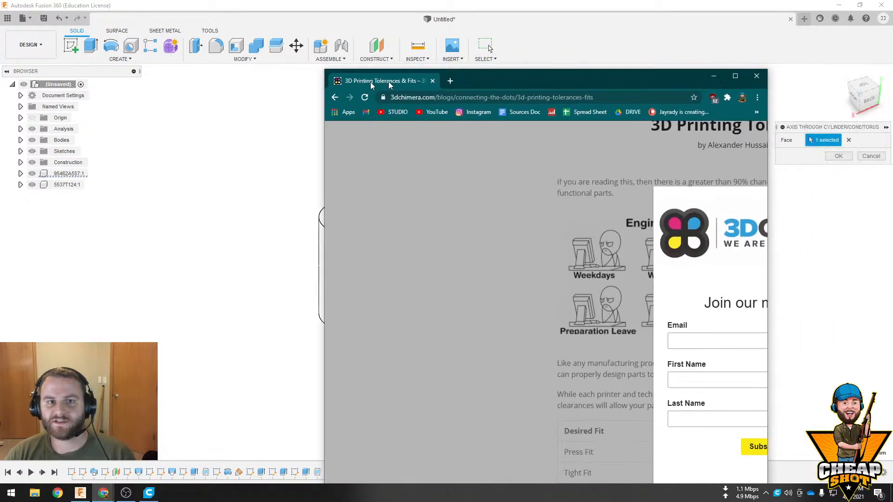
click(554, 117)
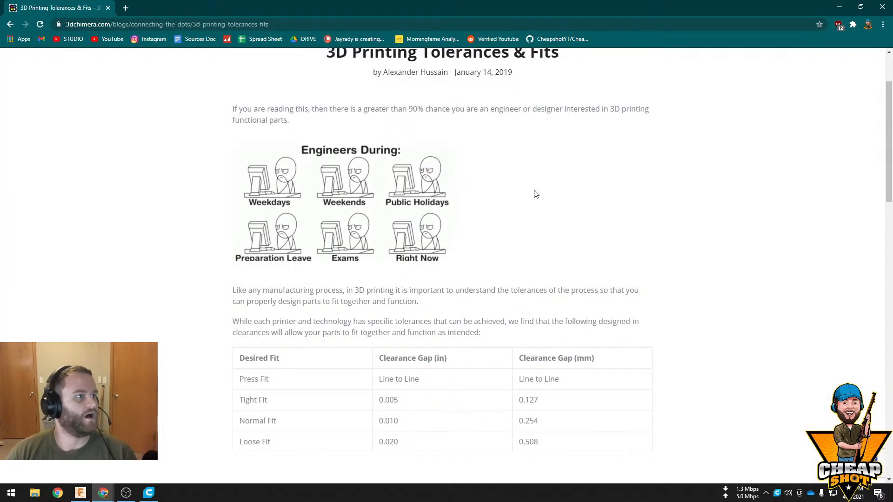
scroll(512, 268, down, 4)
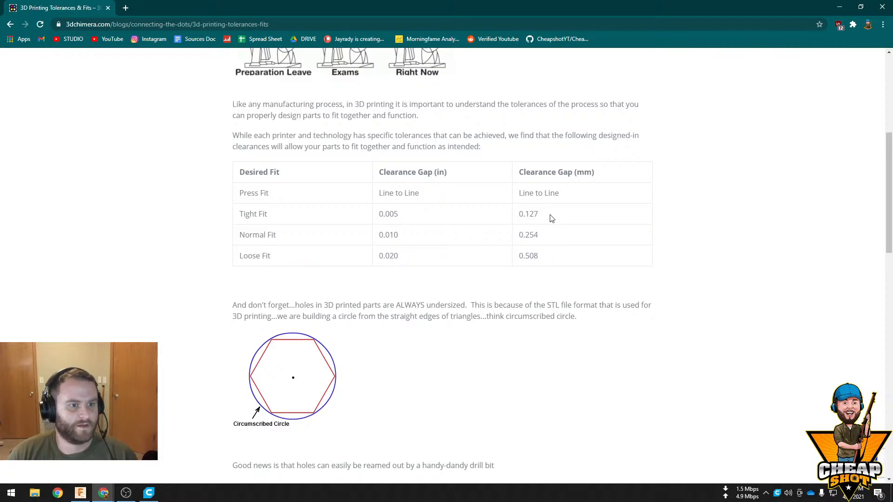
drag(544, 216, 510, 216)
click(671, 261)
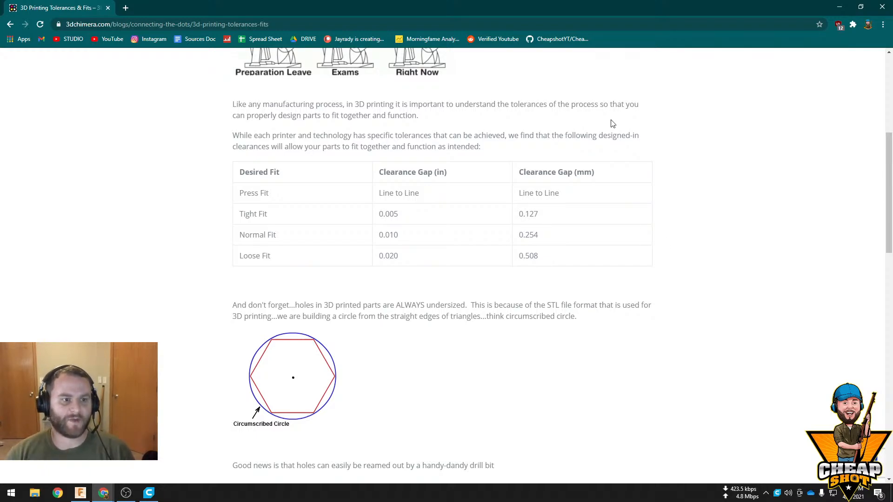
drag(522, 214, 554, 215)
click(585, 216)
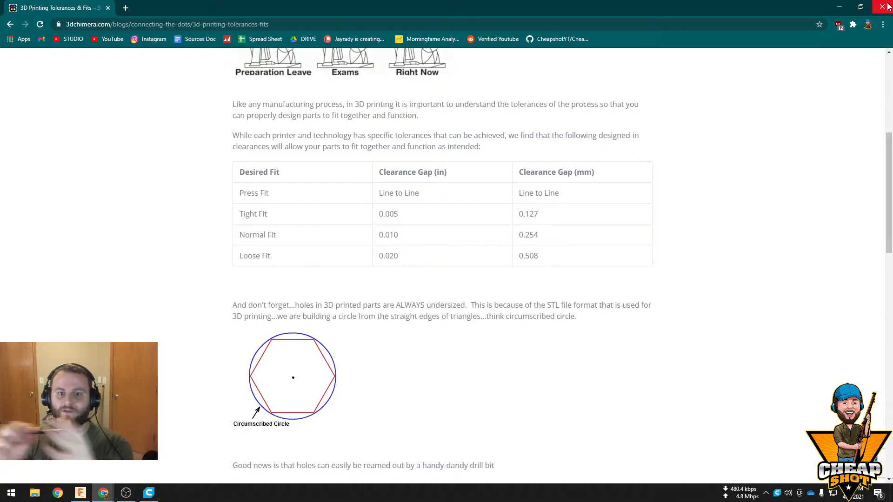
click(840, 7)
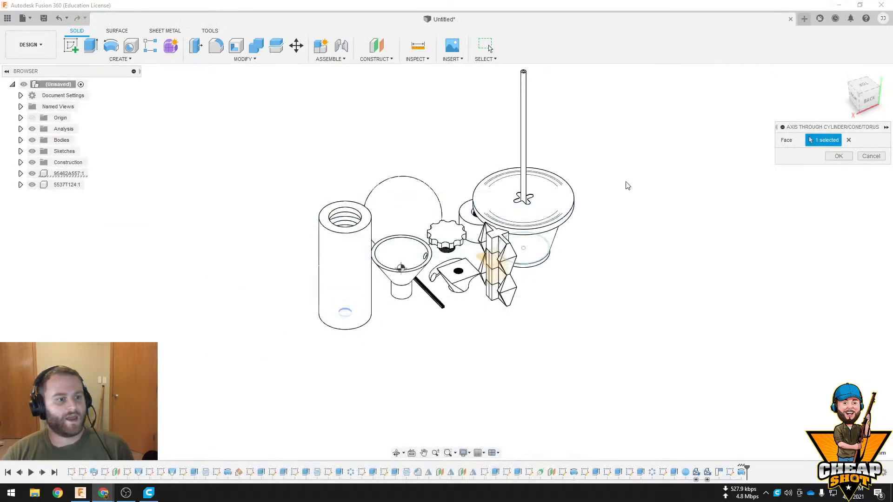
Switch back to Ultimaker Cura and delete the X-Wing kit model from the build plate
click(157, 498)
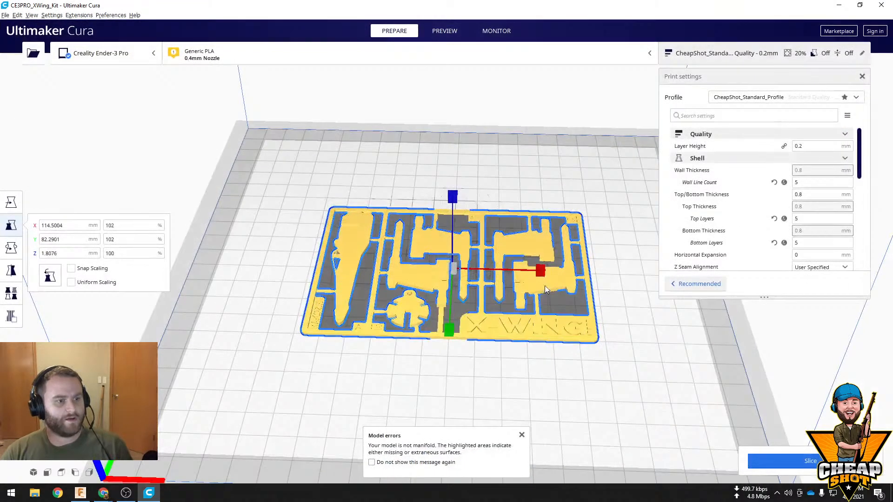
click(557, 208)
click(529, 252)
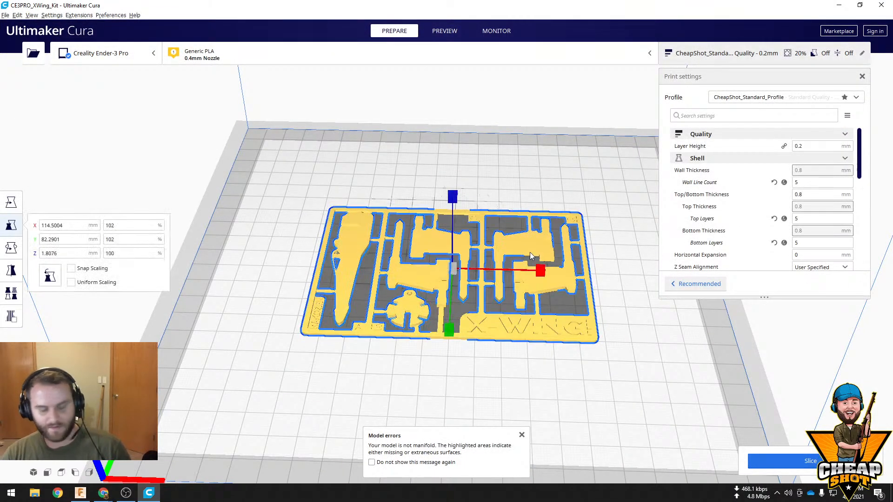
key(Delete)
Switch to Fusion 360, create a new design and sketch a circle about 30 mm in diameter around the origin on the horizontal plane
click(86, 495)
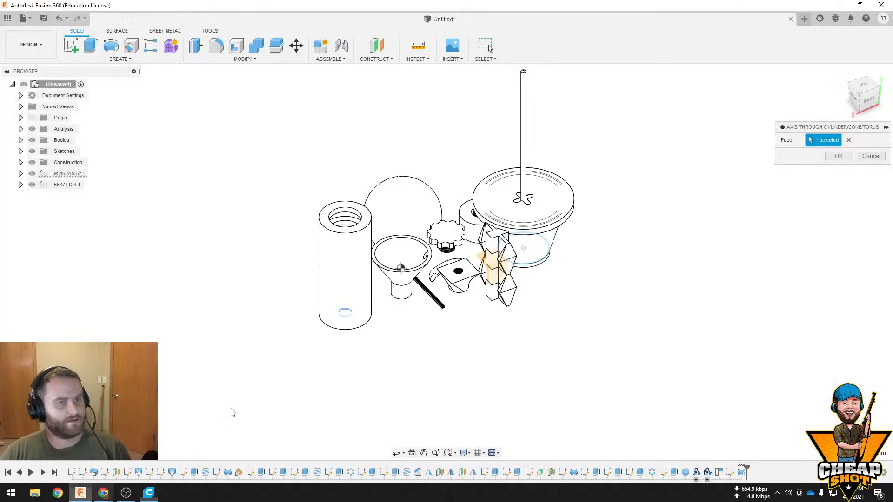
click(804, 19)
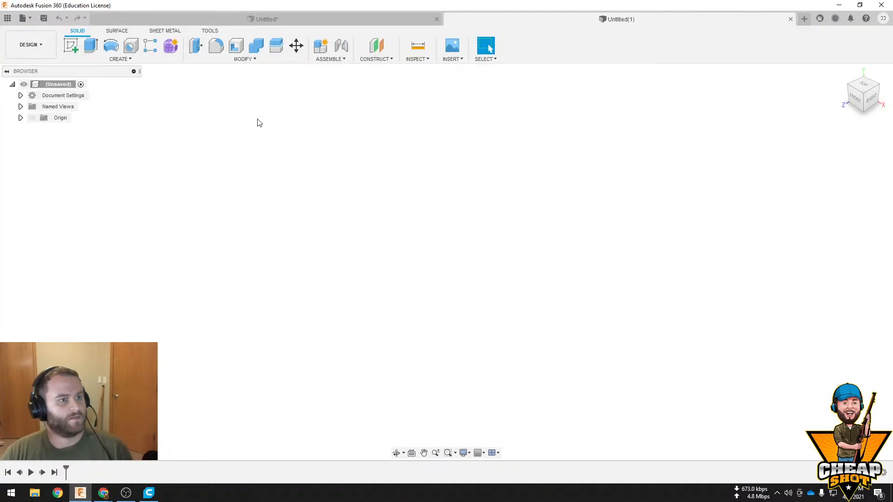
click(70, 45)
click(458, 274)
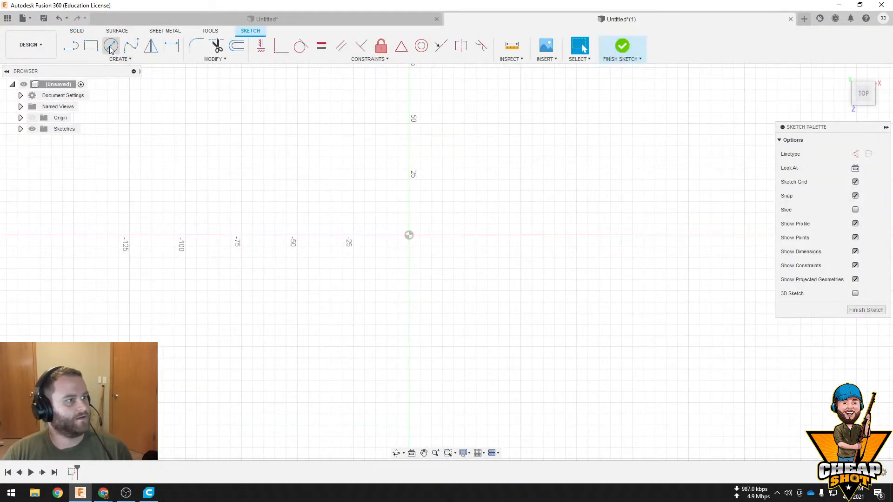
click(111, 45)
click(409, 235)
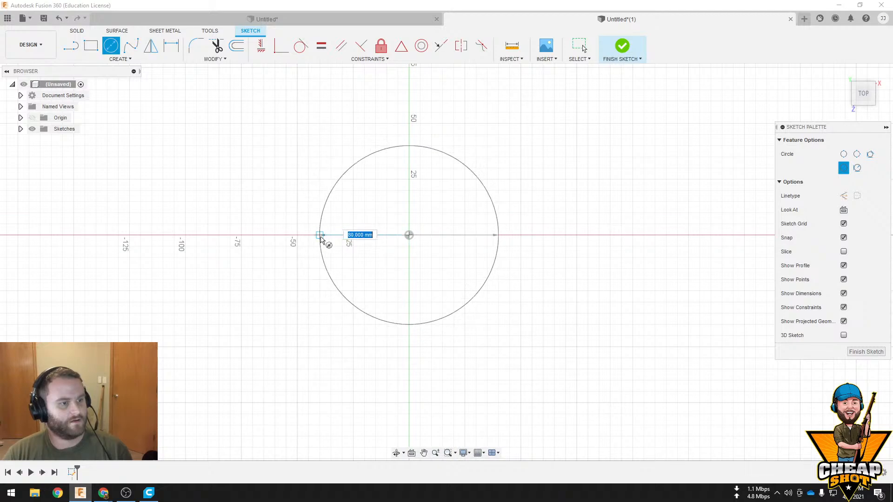
click(378, 239)
key(Escape)
scroll(450, 216, up, 6)
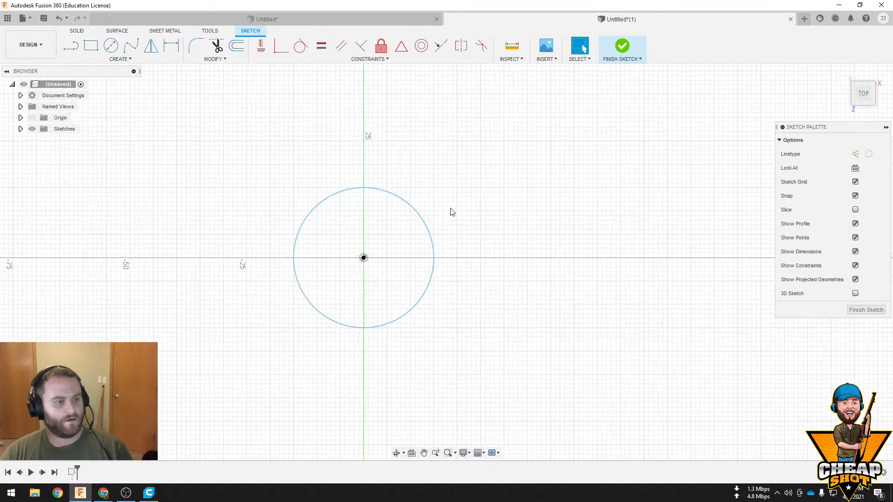
Add a concentric circle with a 20 mm diameter inside the first one and finish the sketch
click(111, 45)
click(305, 291)
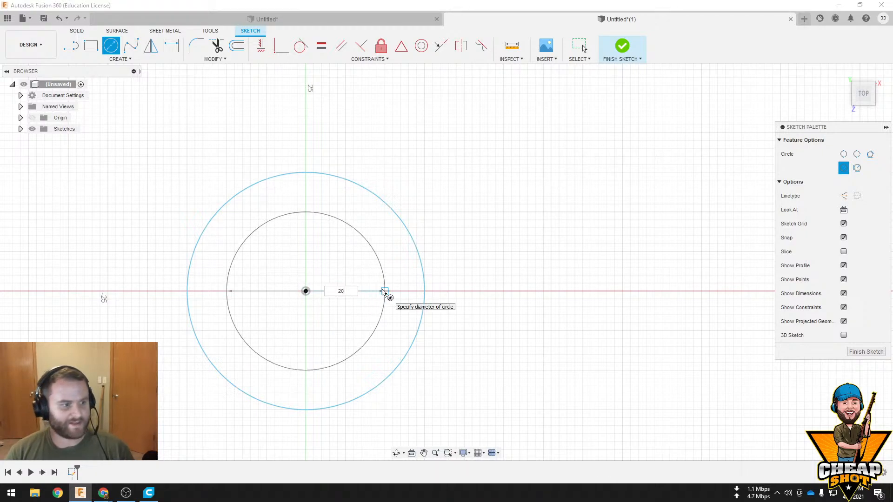
key(Return)
click(620, 48)
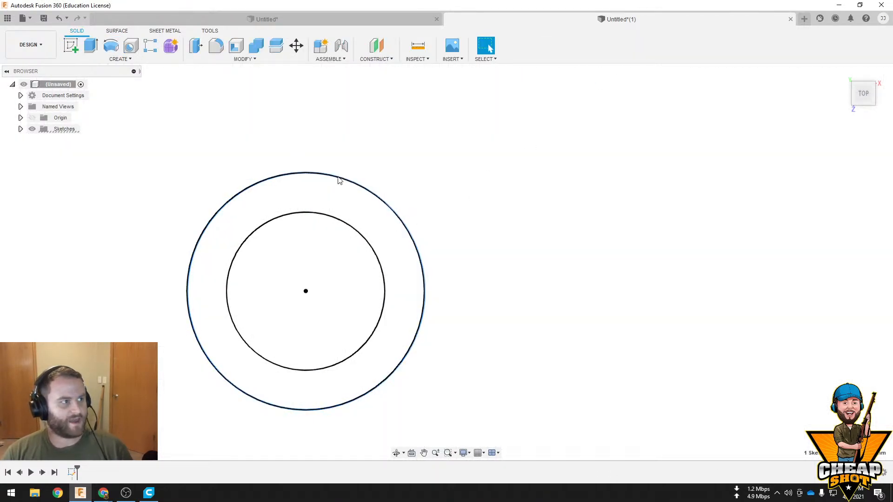
Extrude the ring-shaped profile between the two circles upward about 15 mm as a new body
click(360, 217)
key(e)
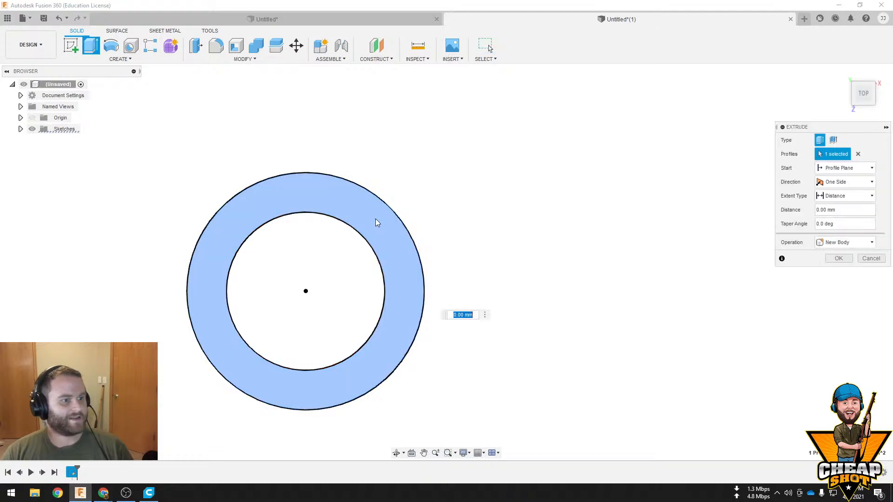
drag(383, 294, 415, 233)
click(838, 260)
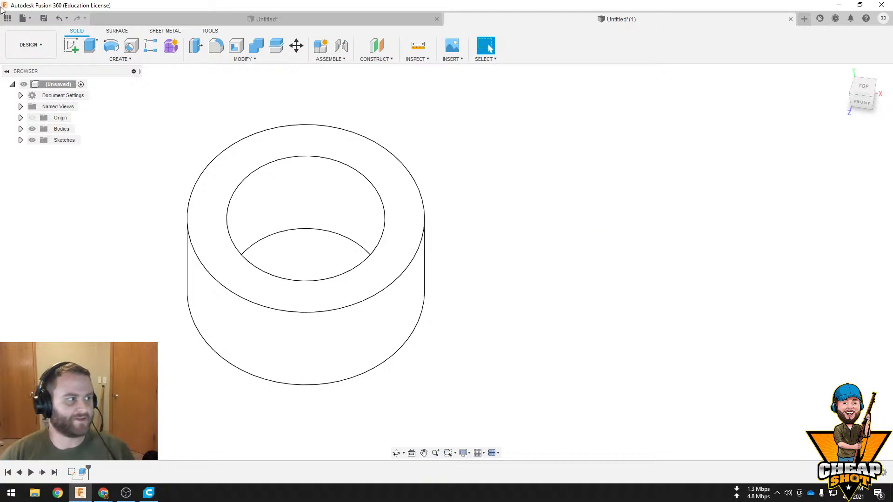
Save the ring design as an STL file in the 3D Objects folder, named Test followed by the person's first name
right_click(51, 84)
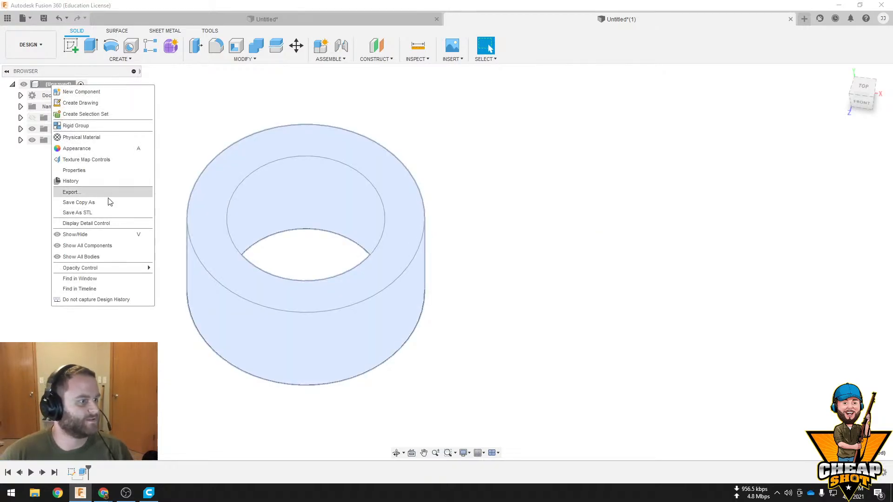
click(107, 212)
click(837, 268)
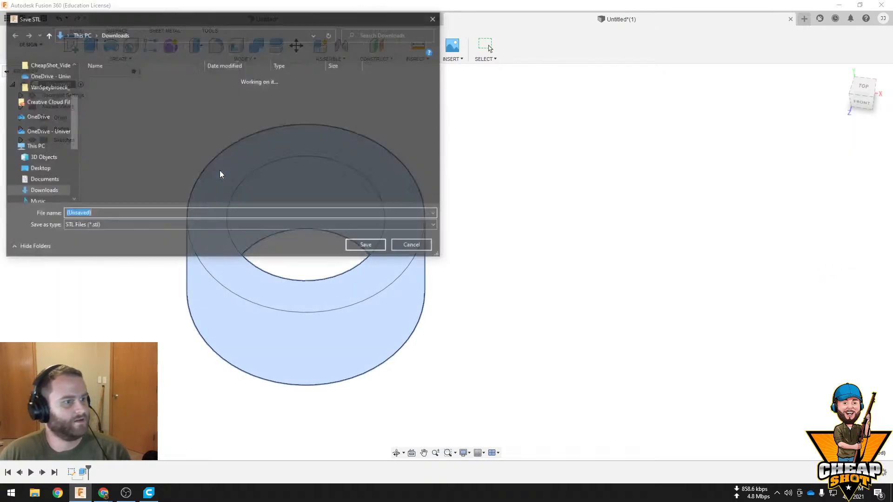
click(41, 157)
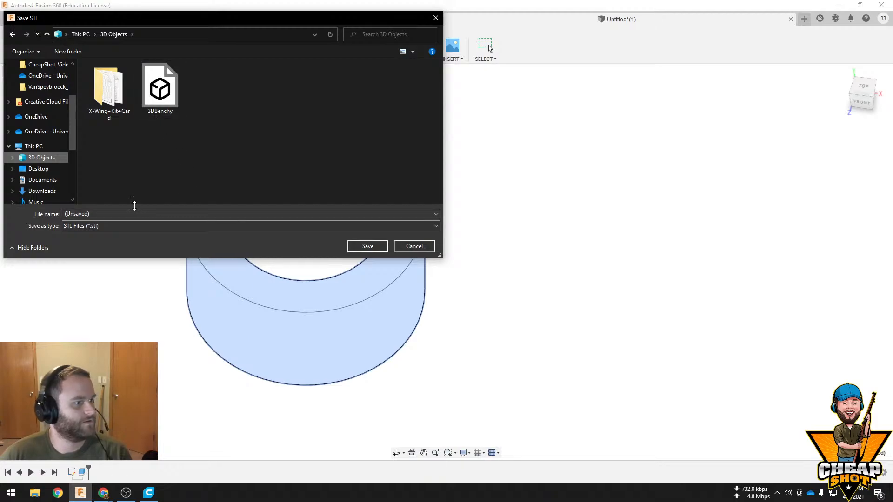
click(135, 214)
text(Test)
text(Print)
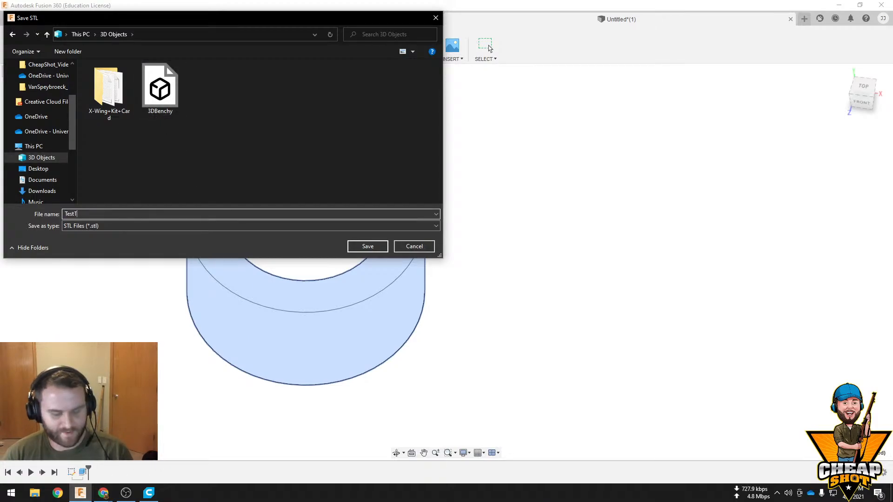
key(Return)
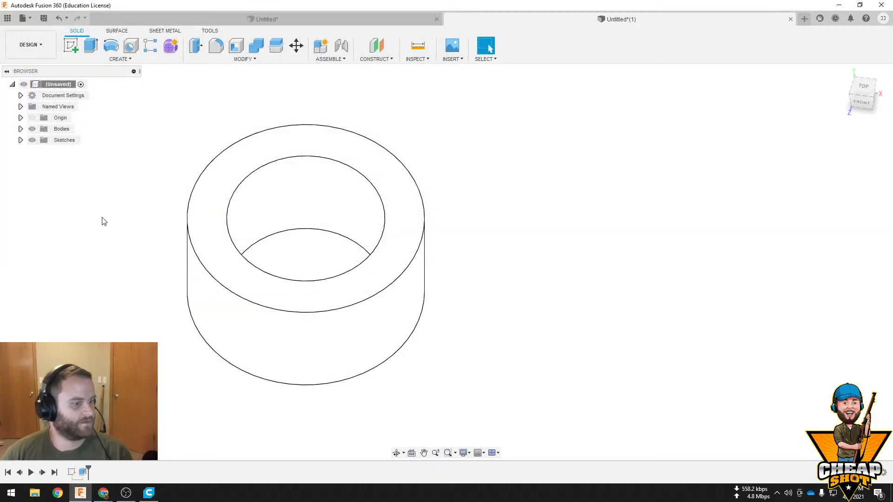
Switch to Ultimaker Cura and open the exported ring STL file from the 3D Objects folder
click(149, 492)
click(33, 53)
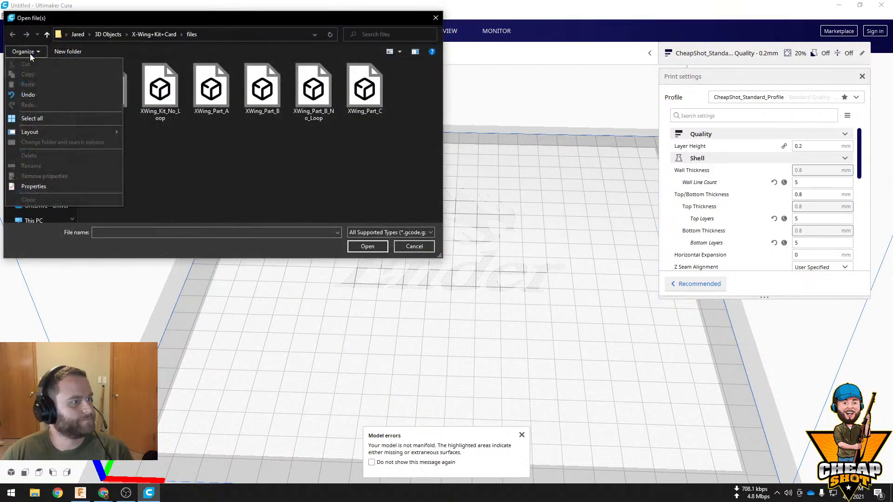
click(414, 246)
click(33, 53)
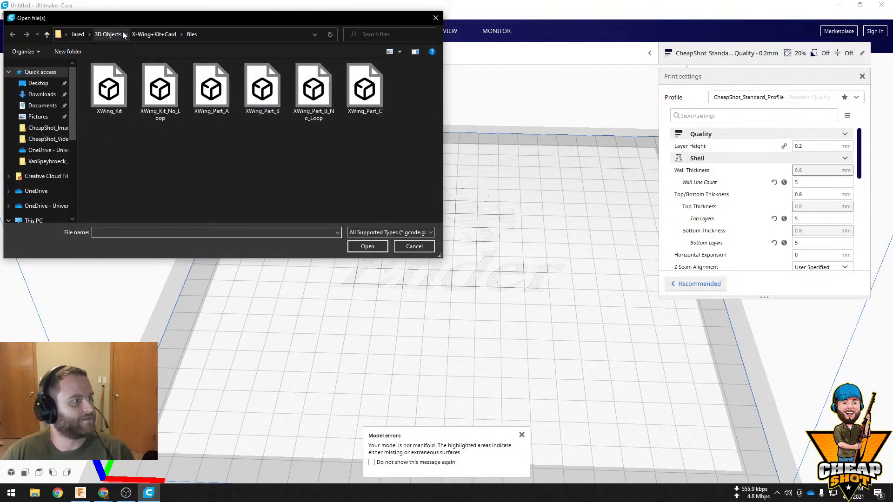
click(108, 34)
double_click(211, 88)
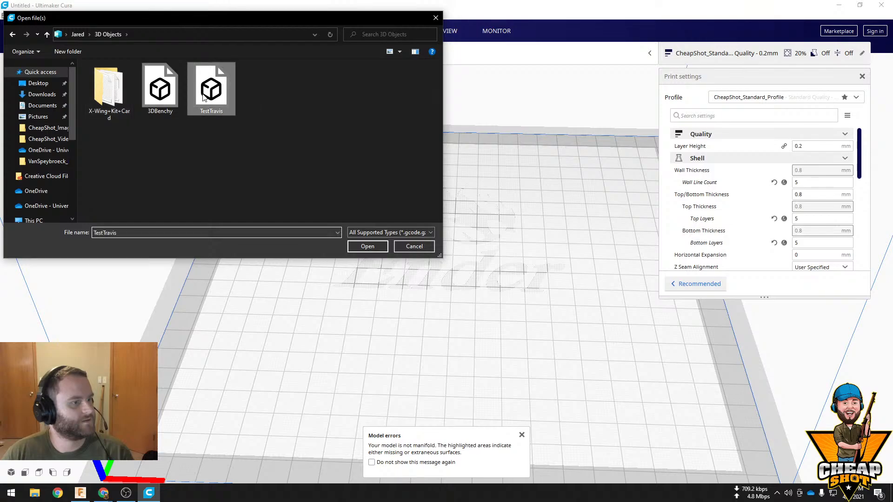
Select the ring lying on its side and rotate it so that it rests flat with its hole pointing upward
click(492, 230)
right_drag(558, 252, 408, 261)
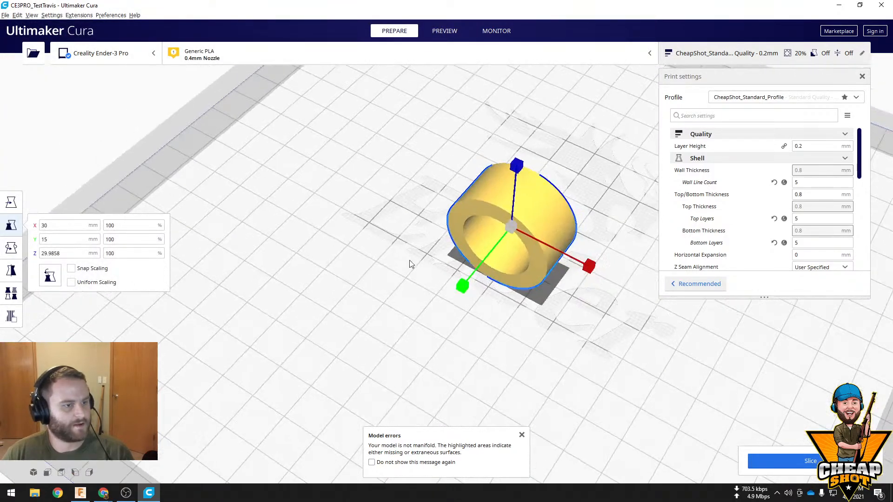
key(r)
drag(511, 176, 479, 319)
right_drag(558, 334, 612, 328)
Multiply the flat ring so that five rings stand on the build plate
click(490, 250)
right_click(489, 249)
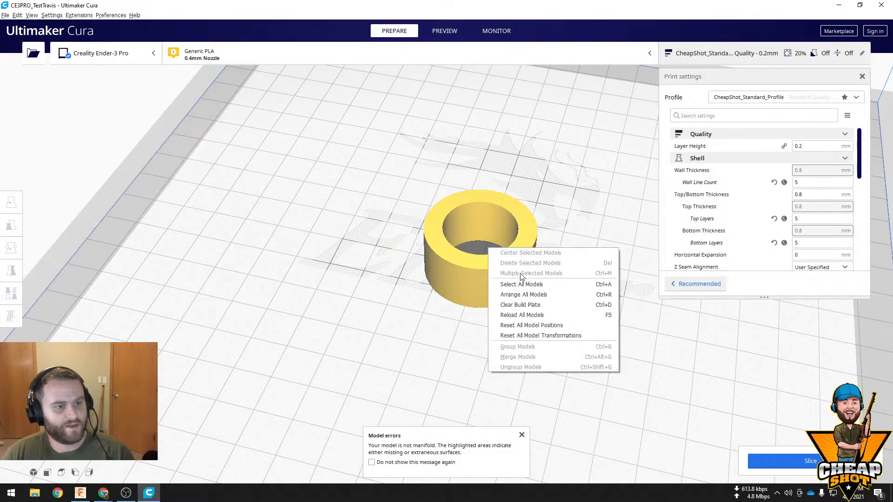
right_click(469, 279)
click(527, 307)
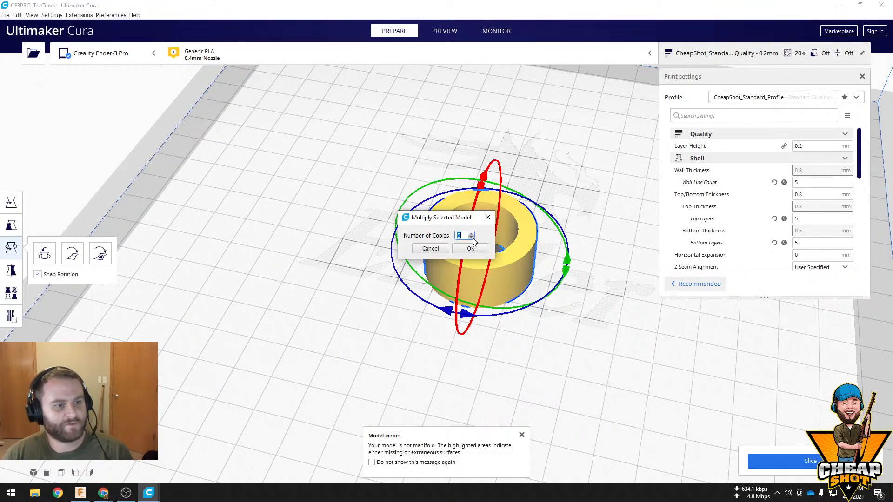
click(470, 248)
scroll(594, 302, up, 3)
scroll(600, 316, down, 3)
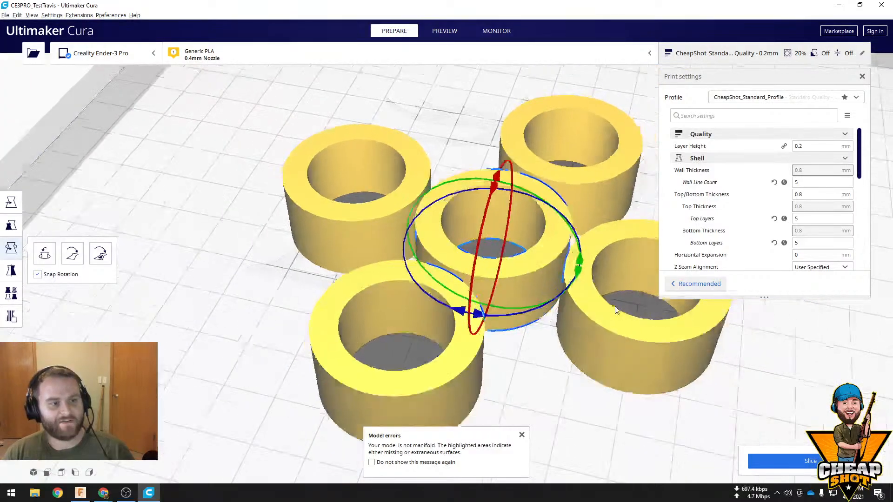
Turn on uniform scaling and scale the back-left ring to 99 percent
click(505, 258)
click(11, 225)
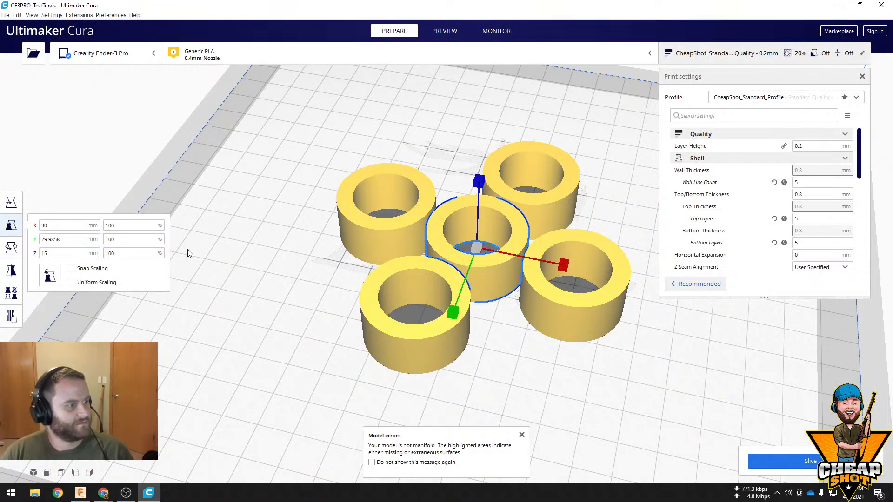
click(374, 228)
click(70, 282)
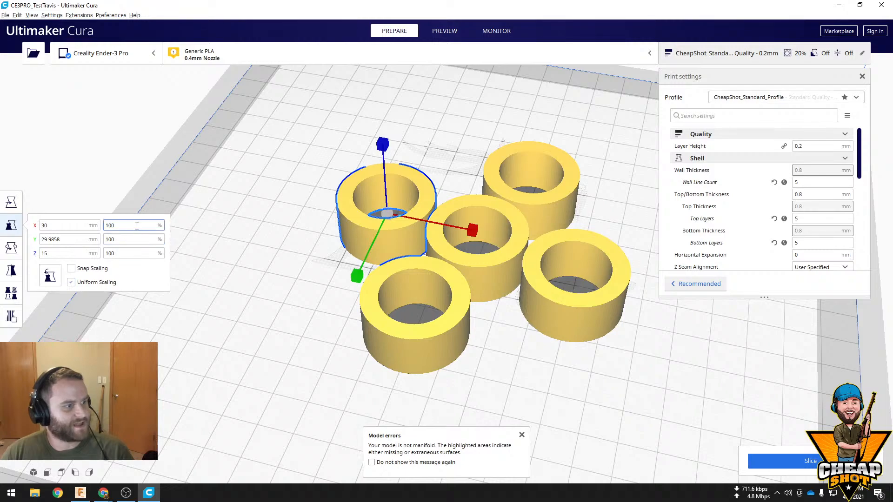
text(99)
click(347, 281)
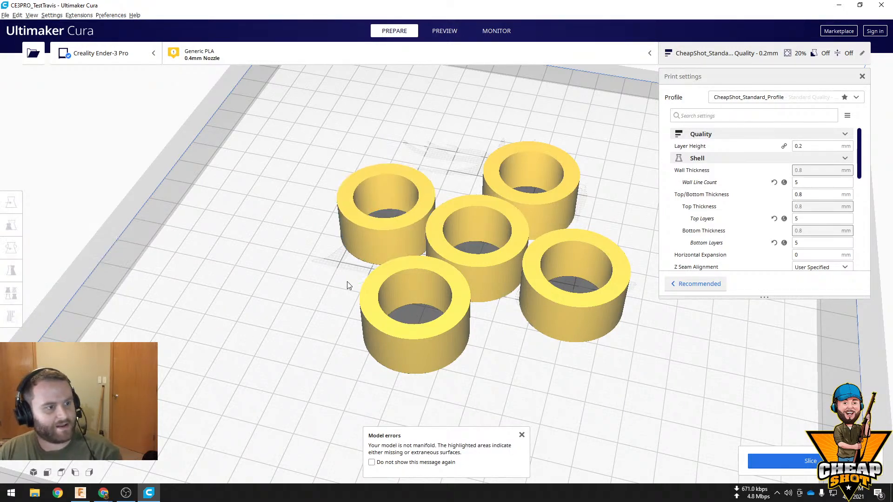
Scale the front-left ring uniformly to 98 percent and the front-right ring to 97 percent
click(368, 284)
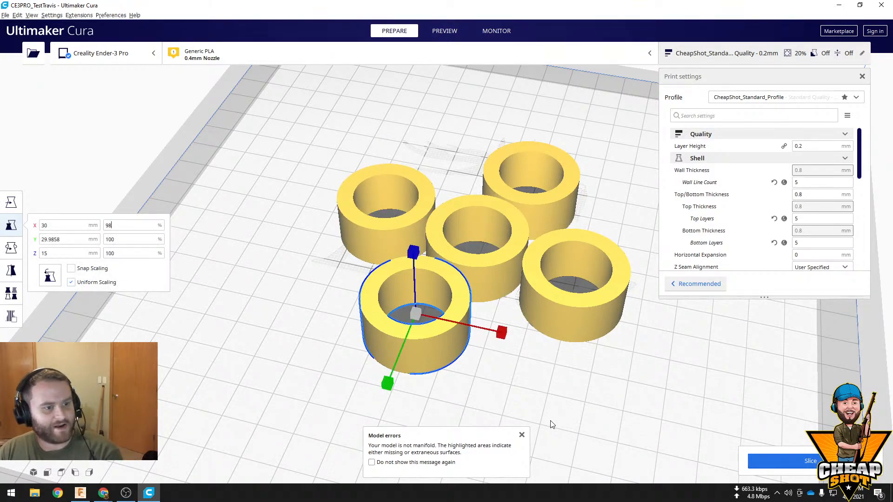
click(560, 316)
click(129, 226)
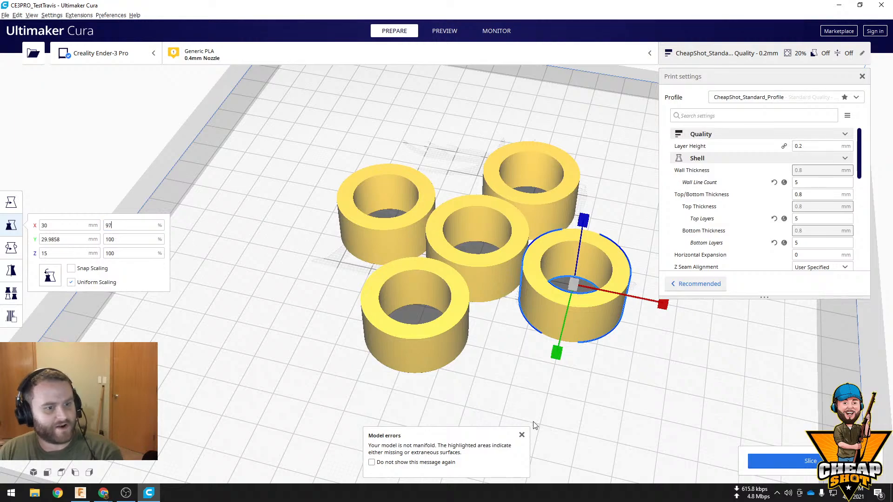
Scale the back-right ring uniformly to 96 percent
click(539, 196)
click(127, 226)
text(9)
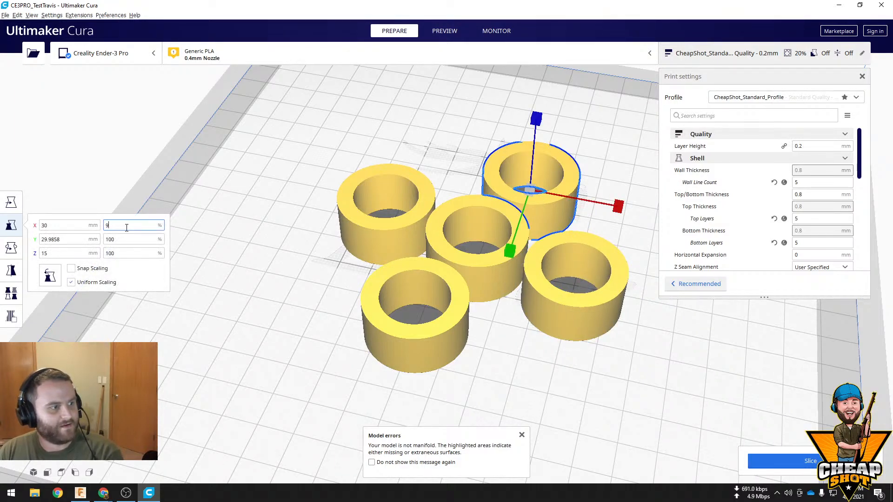
text(6)
key(Return)
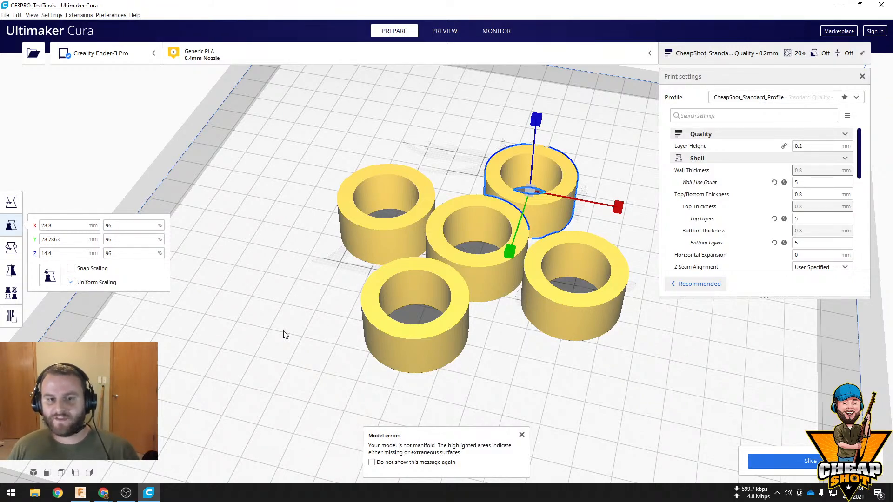
Switch to Fusion 360 and edit the ring's extrusion, setting its distance to 14 mm
click(835, 4)
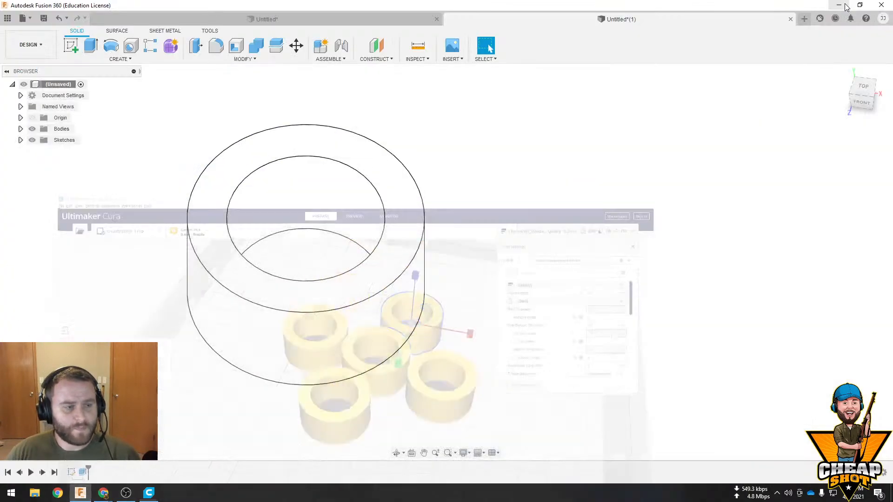
scroll(375, 203, up, 4)
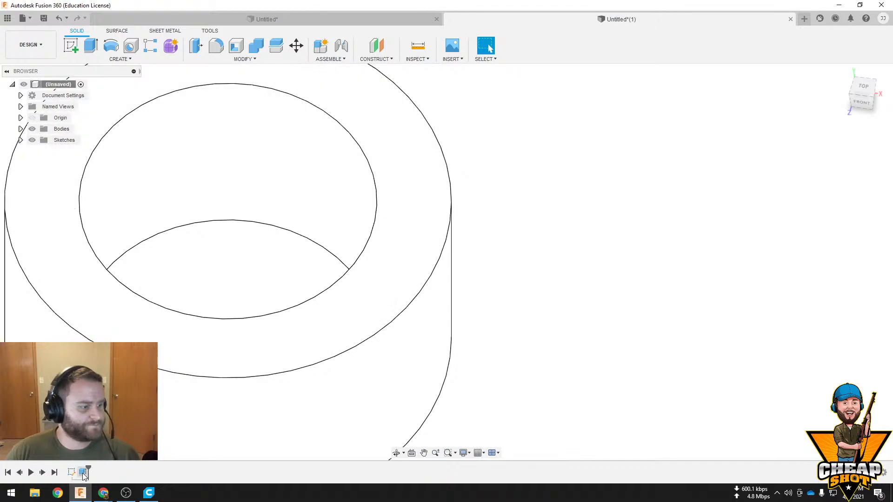
right_click(82, 471)
click(111, 378)
scroll(452, 268, up, 3)
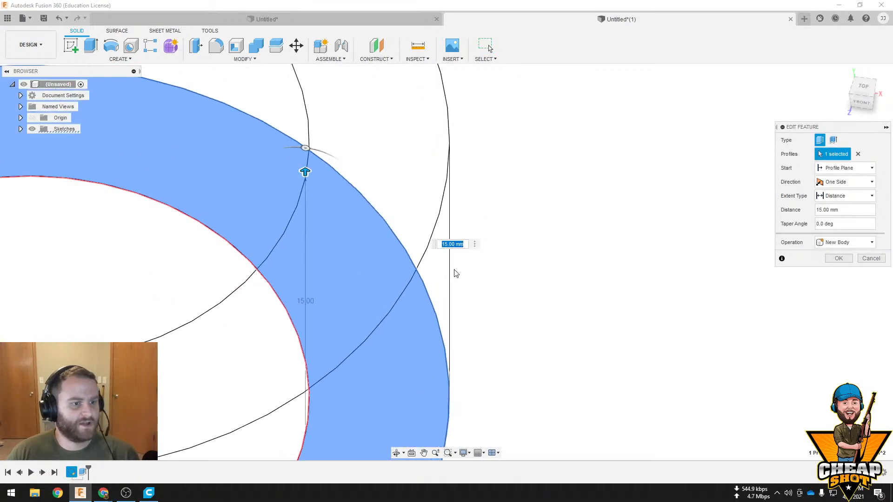
scroll(455, 273, down, 3)
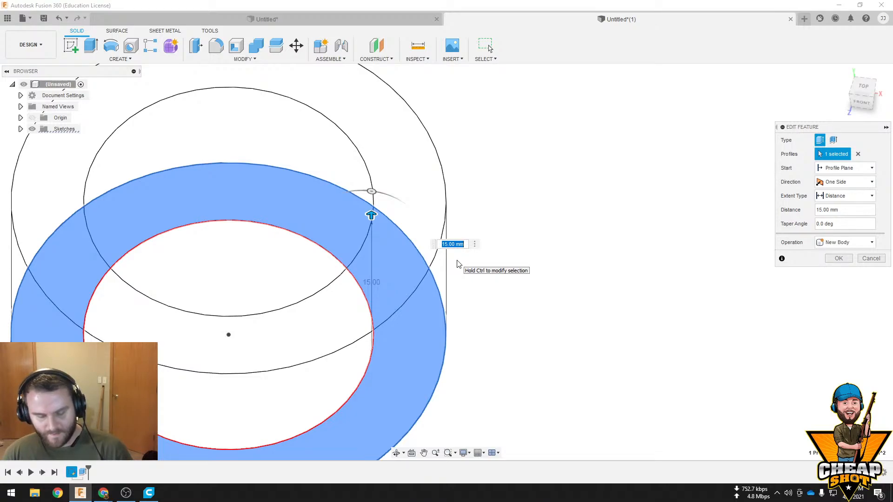
text(14)
key(Return)
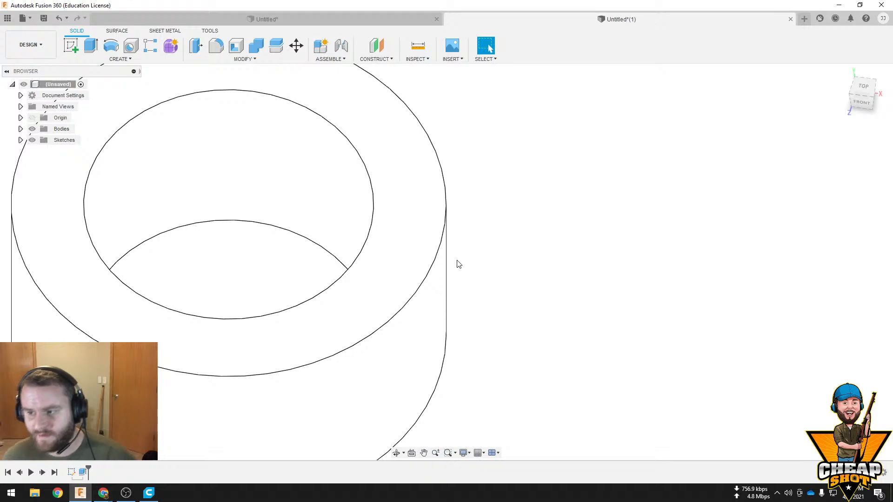
Start a new sketch on the ring's bottom face
scroll(454, 255, down, 4)
shift+middle_drag(493, 229, 392, 247)
scroll(455, 229, up, 4)
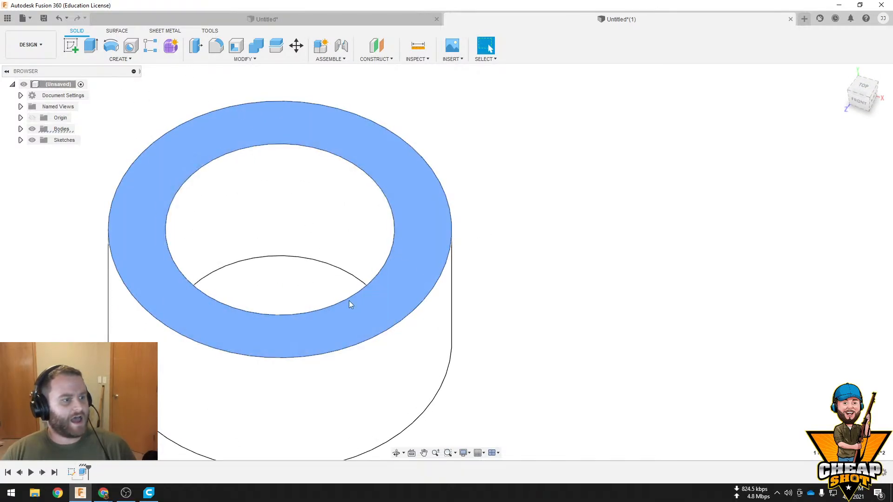
shift+middle_drag(349, 302, 402, 124)
click(410, 205)
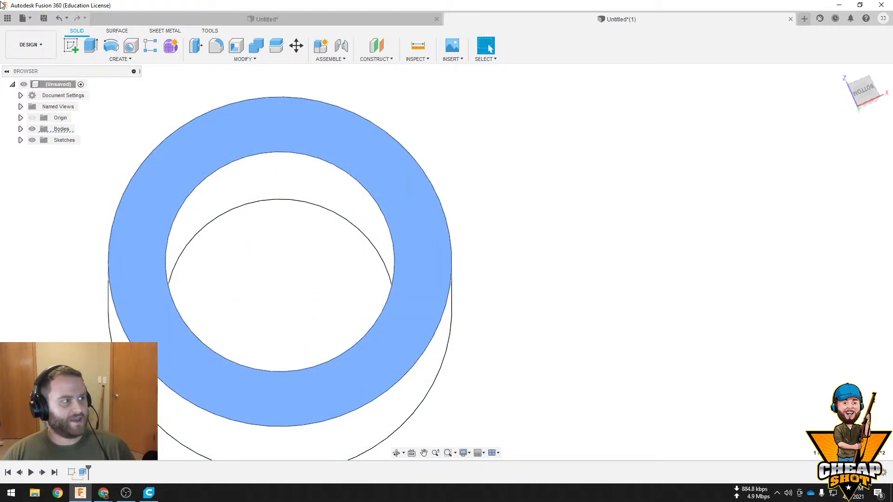
click(70, 45)
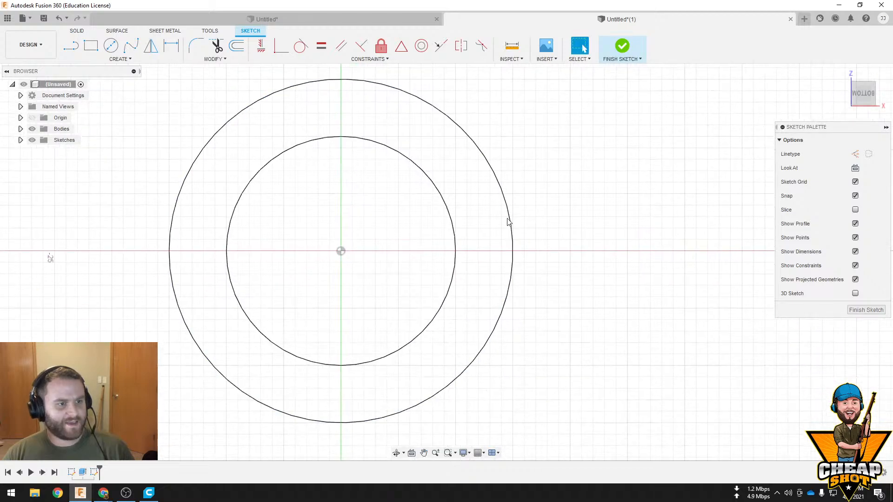
Offset the ring's inner circle inward by 0.5 mm and finish the sketch
click(454, 225)
right_click(452, 223)
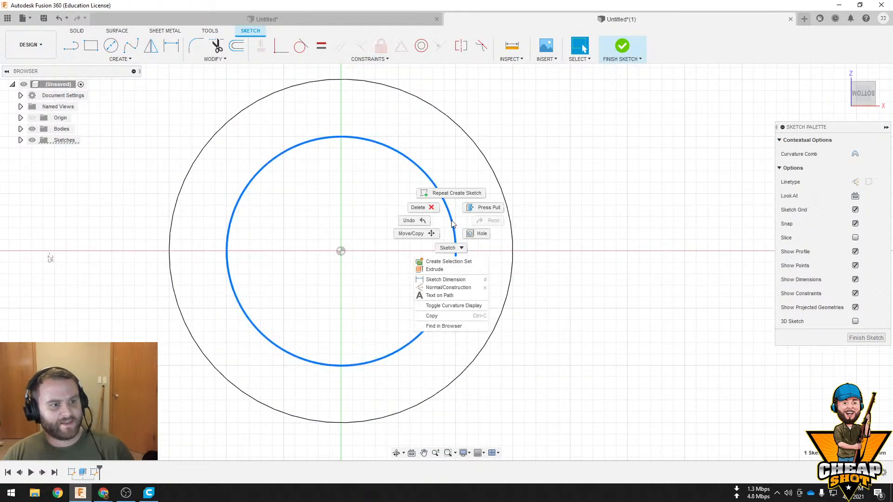
click(459, 250)
click(422, 263)
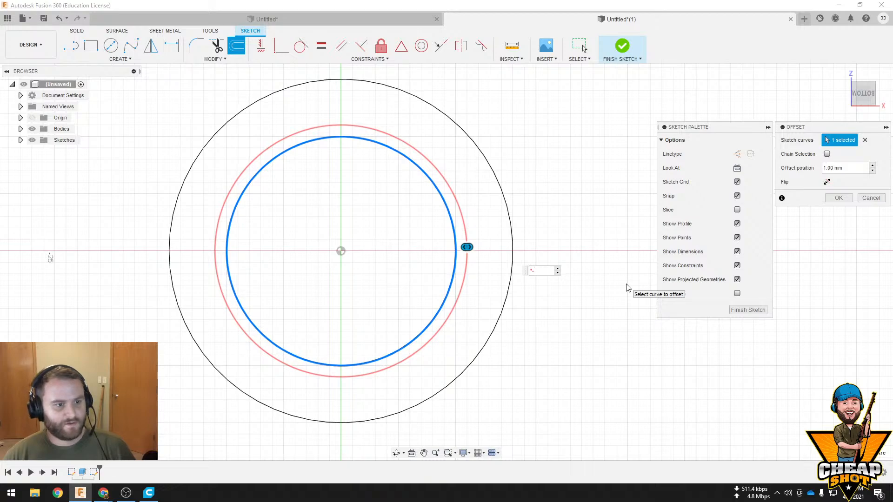
key(Return)
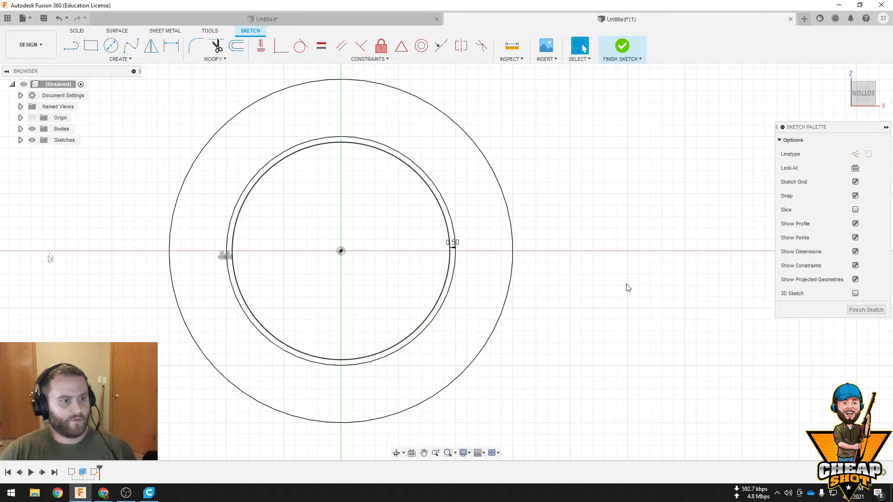
click(623, 48)
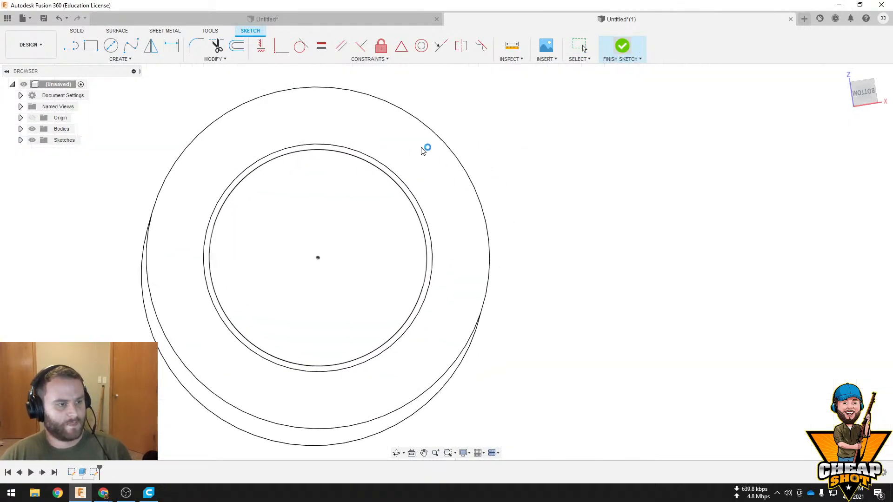
Extrude the inner circle profile -35 mm up through the ring as a new body
shift+middle_drag(334, 256, 377, 143)
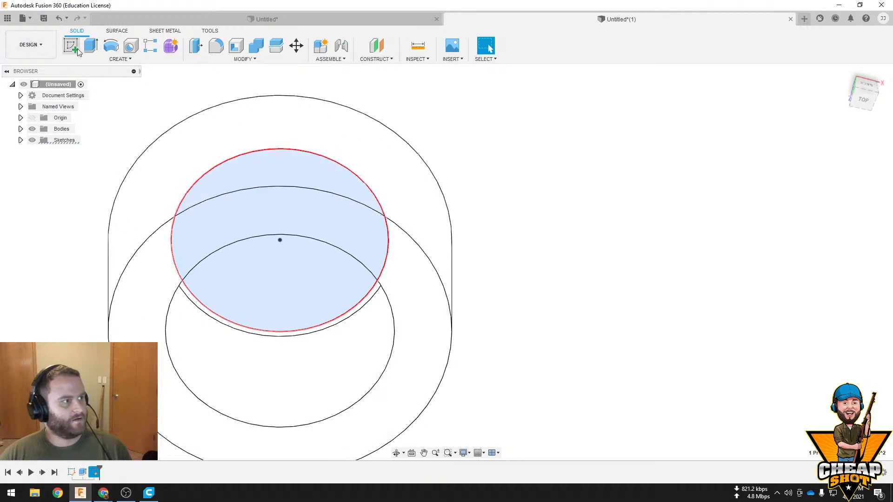
click(90, 45)
drag(280, 324, 296, 160)
shift+middle_drag(665, 344, 671, 283)
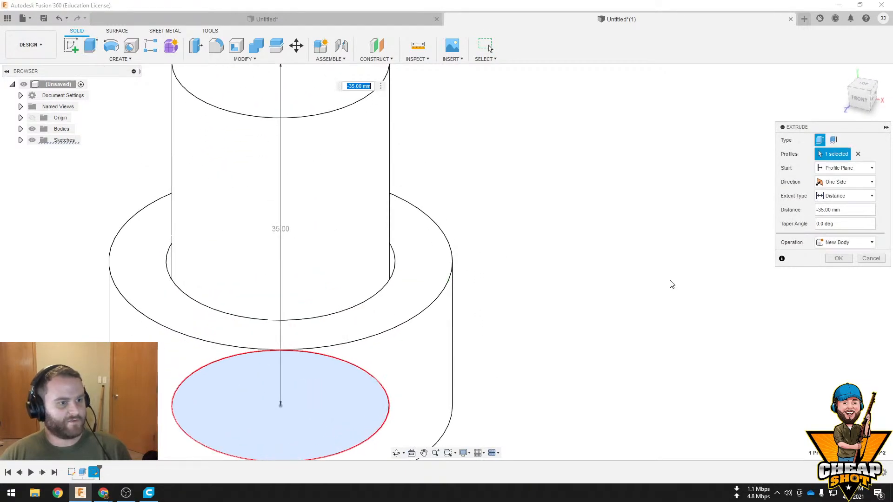
click(838, 259)
scroll(610, 255, down, 5)
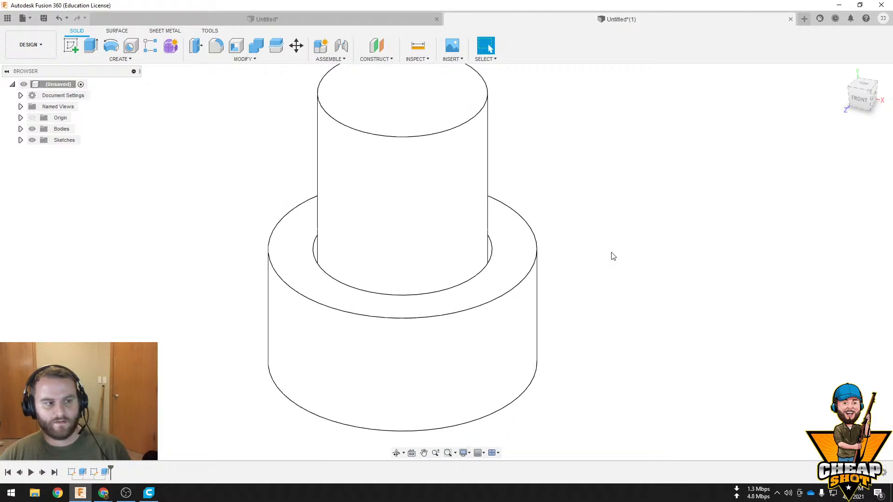
Save the whole ring-and-pin design as an STL, overwriting the existing test ring file in the 3D Objects folder
shift+middle_drag(654, 152, 511, 110)
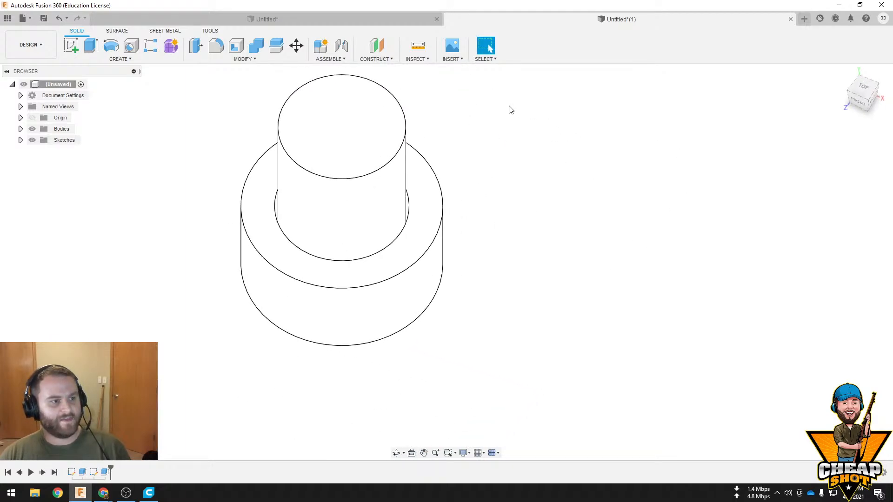
right_click(54, 83)
click(97, 207)
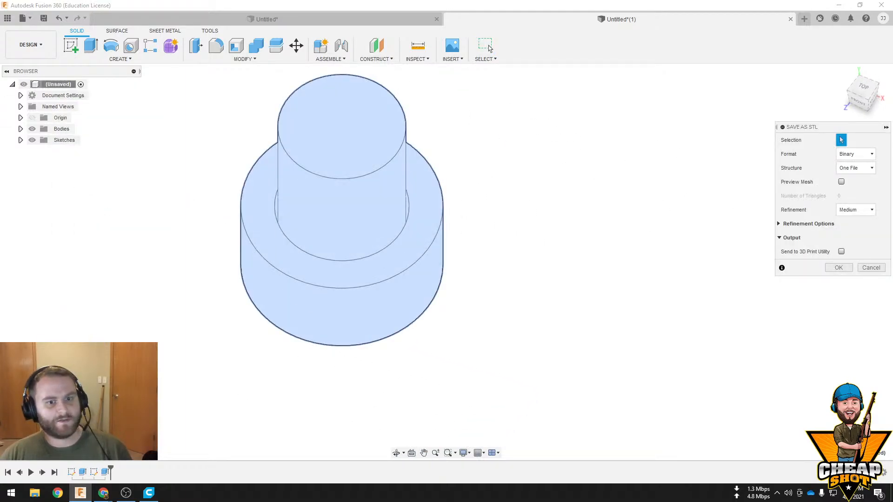
click(838, 267)
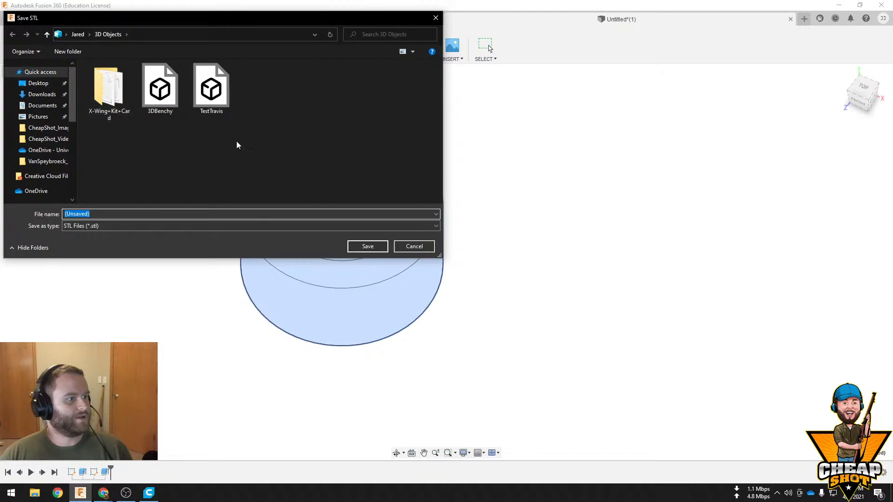
click(211, 88)
click(367, 246)
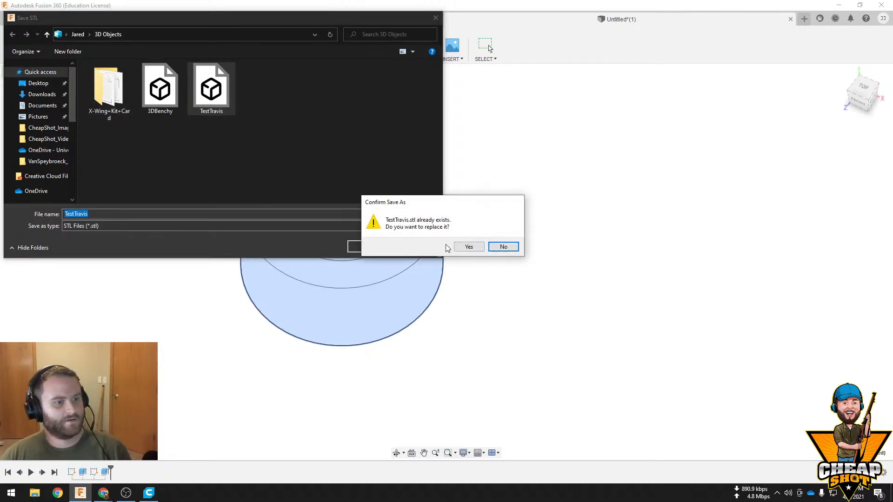
click(468, 247)
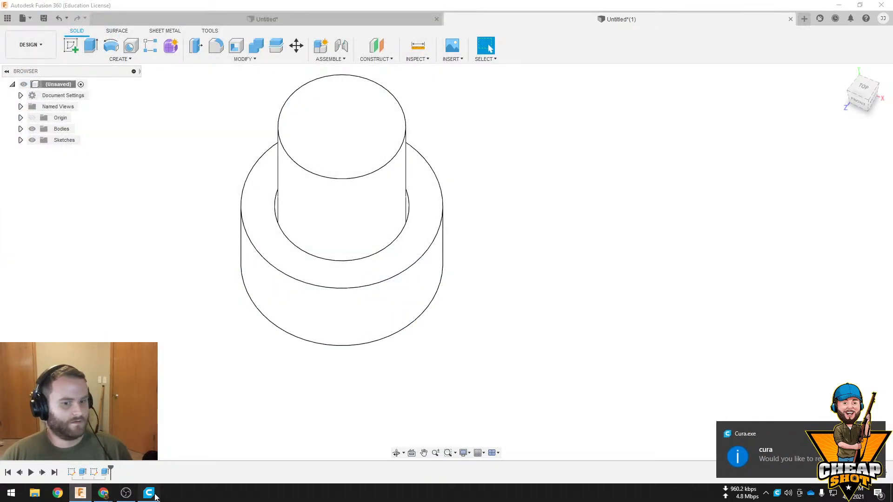
Switch to Ultimaker Cura and delete all five rings from the build plate
key(alt+Tab)
scroll(627, 158, up, 3)
scroll(604, 163, down, 7)
click(385, 275)
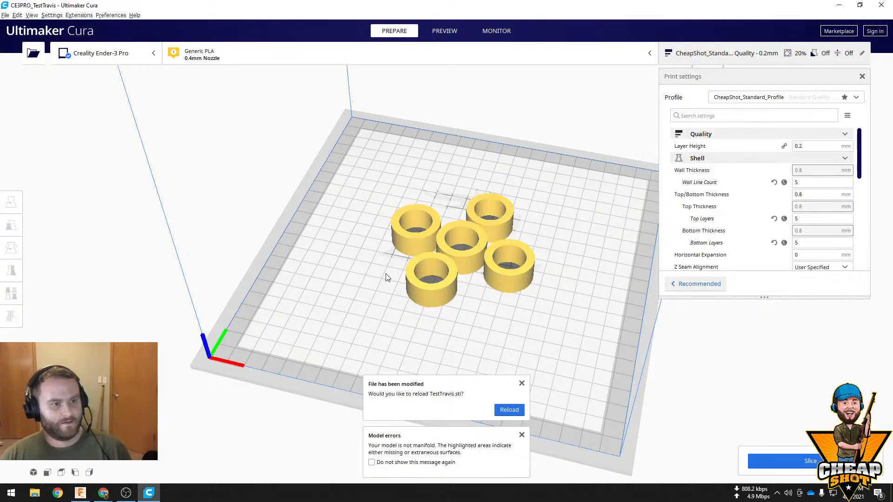
click(416, 225)
key(Delete)
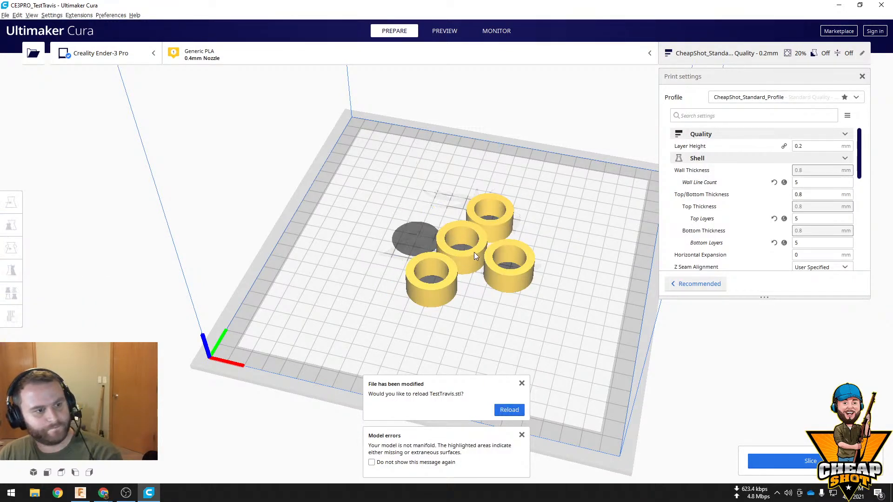
click(474, 252)
key(Delete)
click(430, 282)
key(Delete)
click(512, 272)
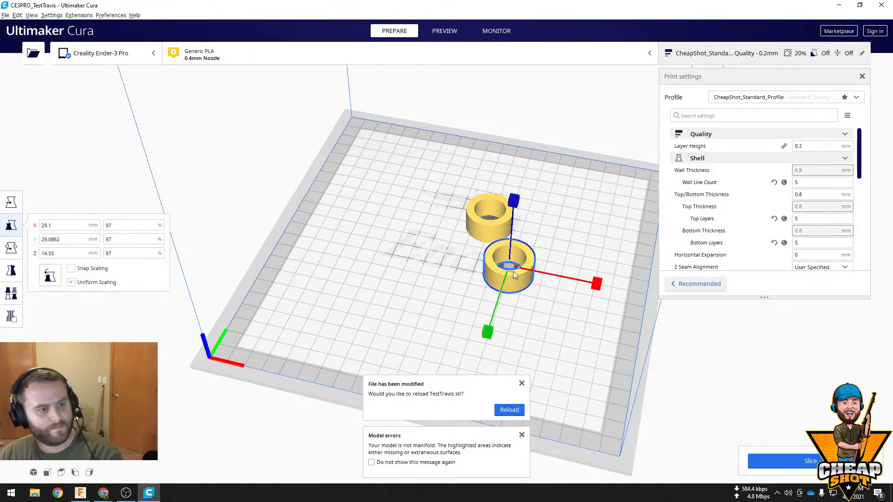
key(Delete)
click(490, 217)
key(Delete)
Open the overwritten test STL from the 3D Objects folder and select the imported ring-and-pin model
click(33, 52)
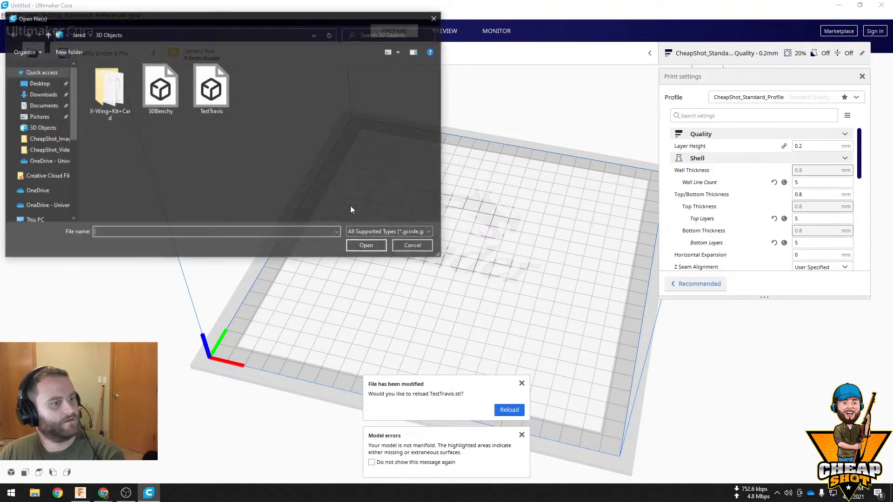
double_click(191, 82)
click(479, 241)
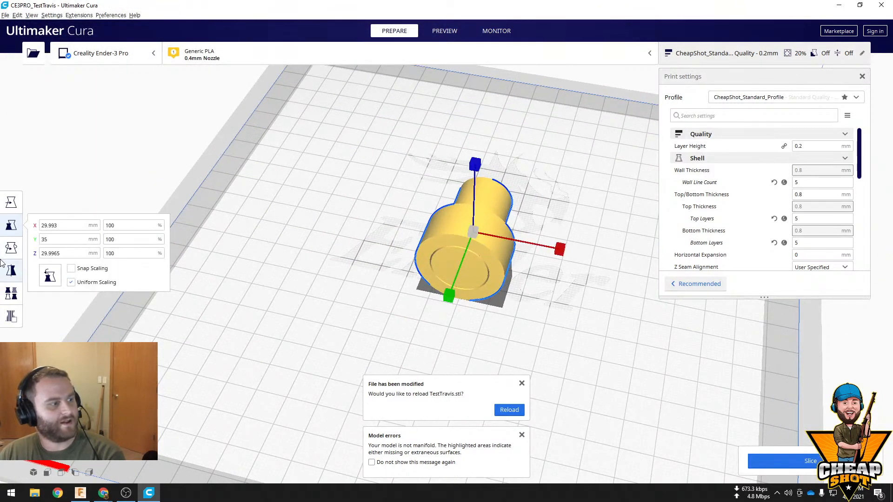
Rotate the ring-and-pin model upright so the ring's flat face rests on the build plate, and slice it
click(11, 248)
drag(471, 173, 473, 334)
drag(488, 128, 495, 142)
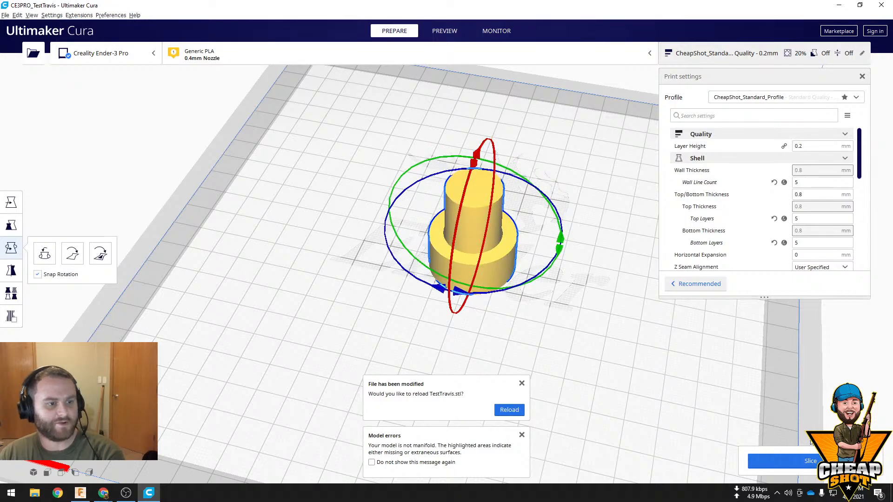
click(839, 461)
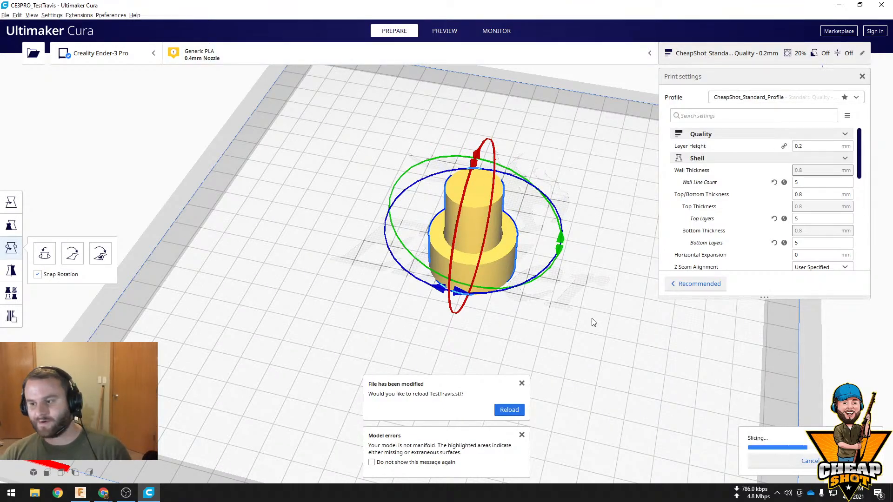
scroll(575, 254, up, 2)
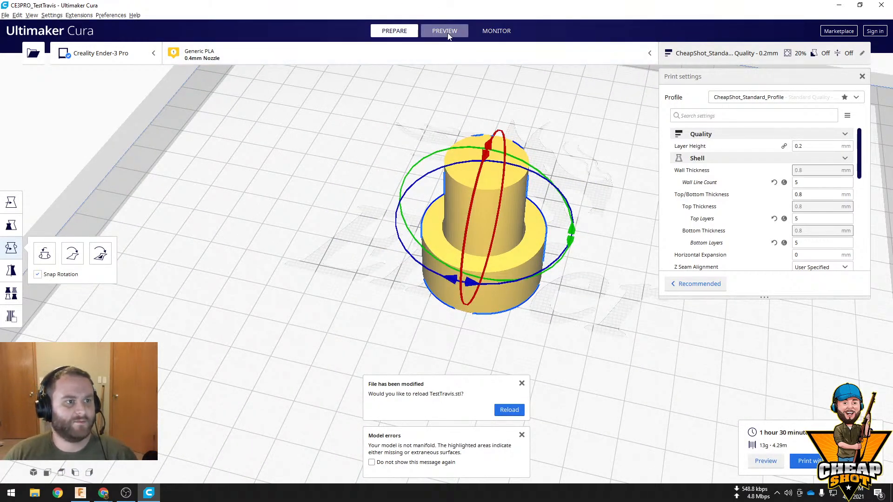
Preview the sliced layers from above and go down to layer 1 to examine the clearance gap between pin and ring
right_drag(613, 221, 600, 186)
scroll(605, 186, up, 2)
scroll(674, 186, down, 1)
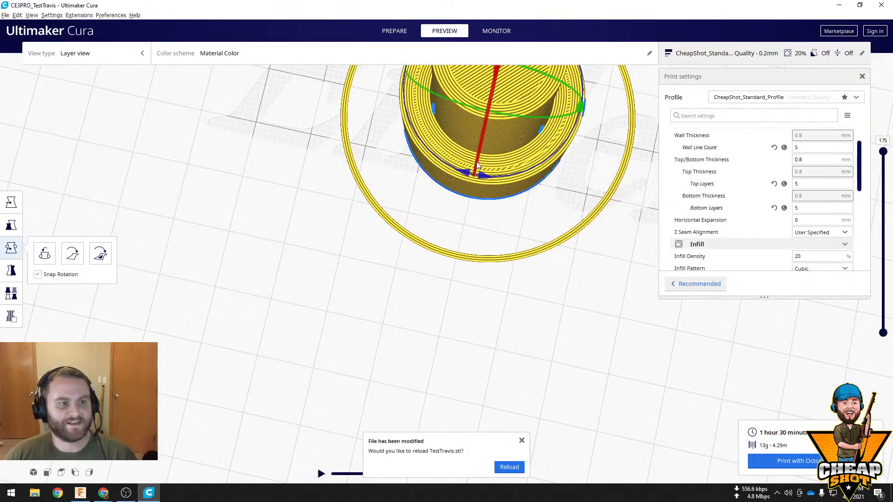
middle_drag(470, 190, 450, 222)
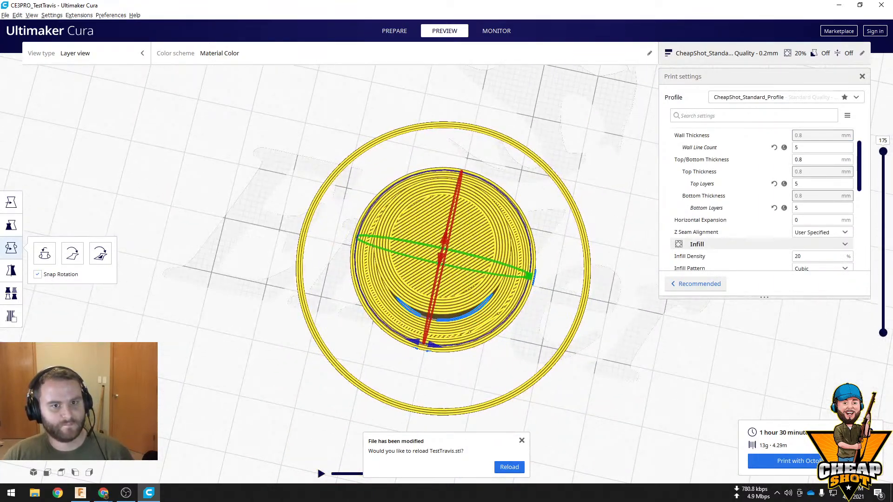
drag(882, 152, 883, 320)
scroll(474, 239, up, 3)
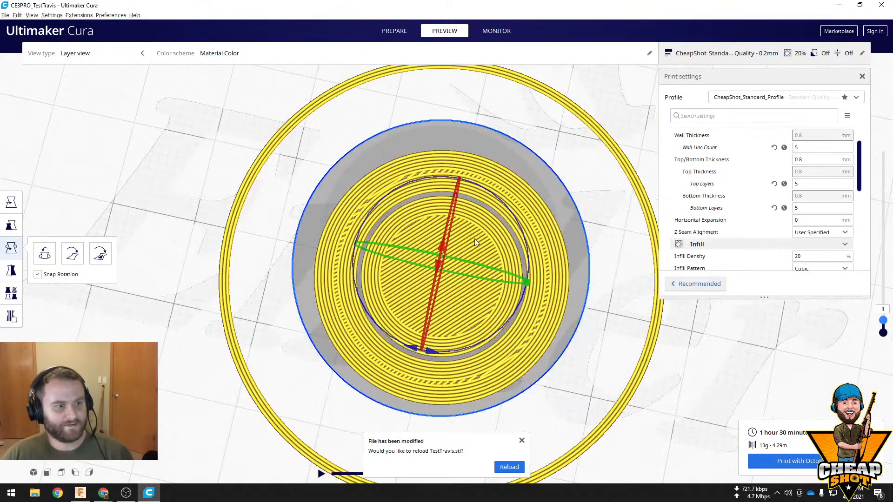
scroll(501, 219, up, 2)
scroll(501, 219, down, 2)
mouse_move(501, 218)
middle_down()
mouse_move(514, 177)
mouse_move(493, 259)
mouse_move(504, 220)
middle_up()
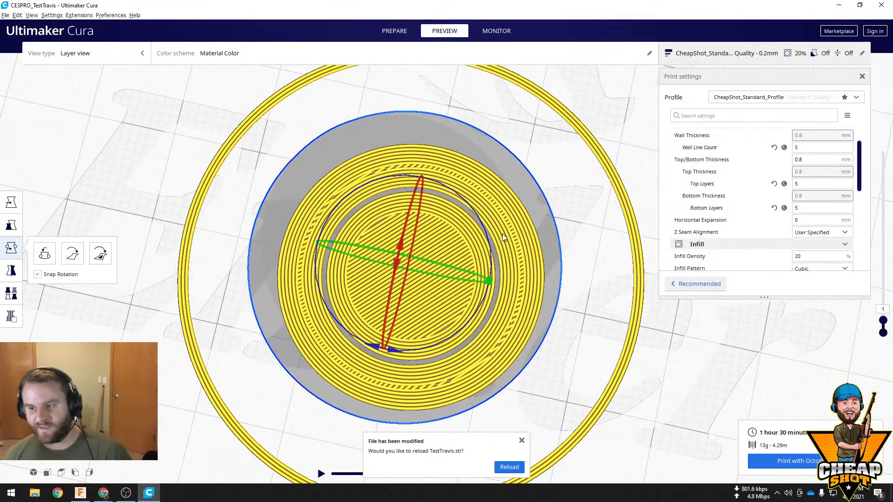
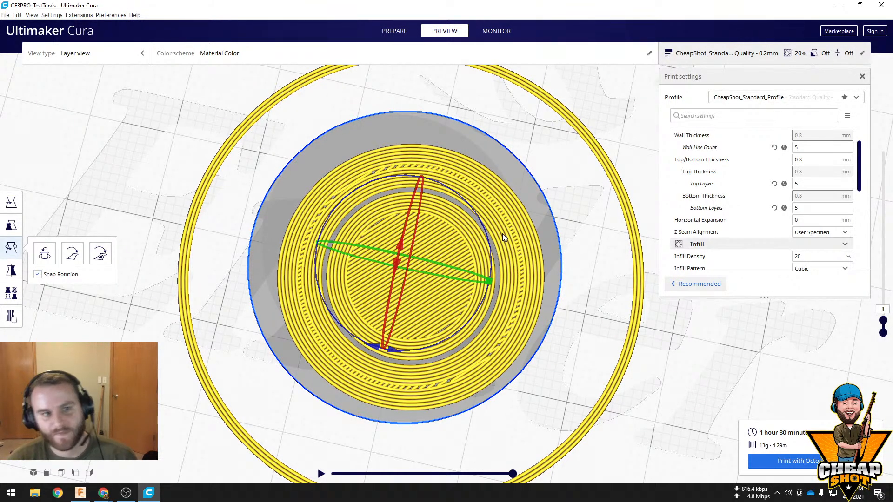
scroll(560, 106, up, 5)
scroll(584, 365, down, 8)
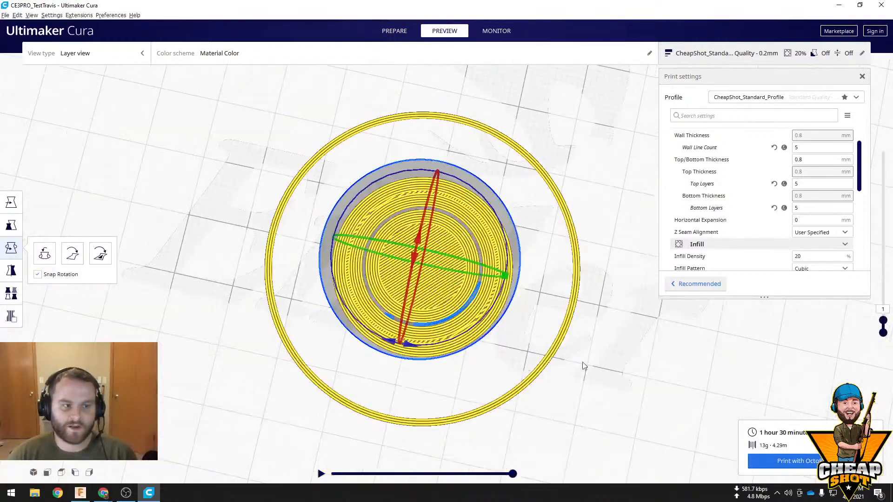
middle_drag(622, 335, 594, 367)
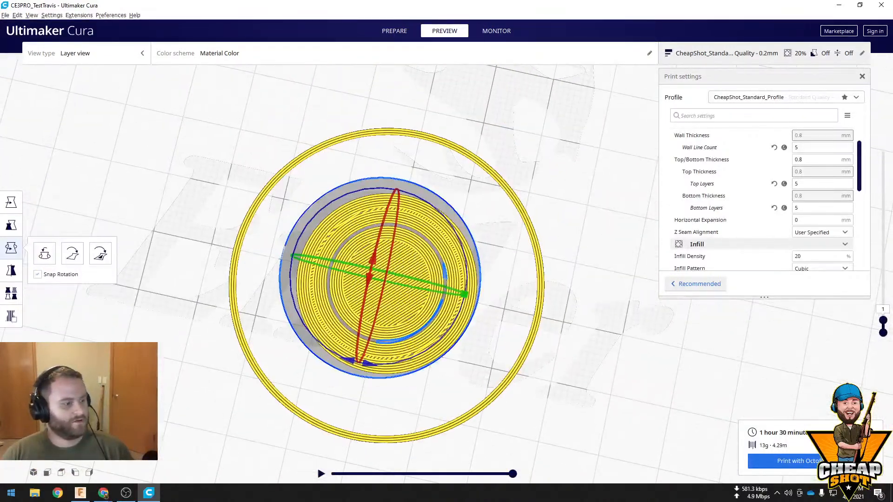
Switch to Fusion 360, start a new design and set the default units for new designs to inches
click(80, 492)
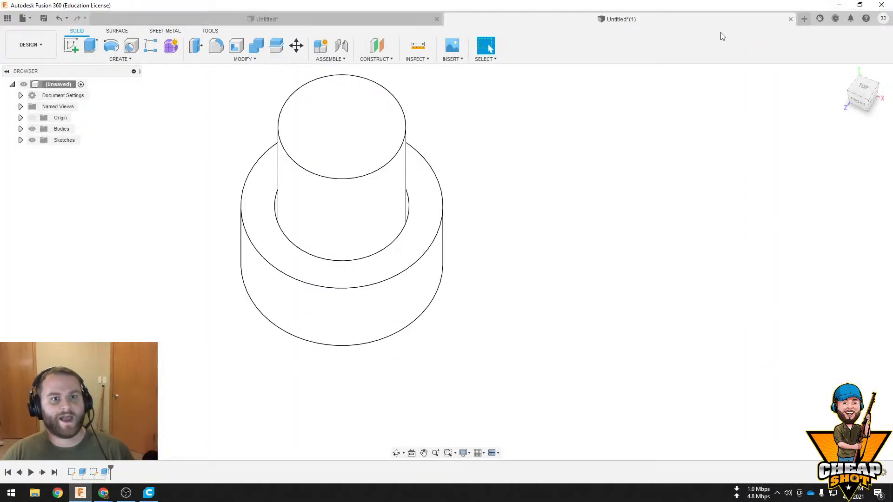
click(802, 19)
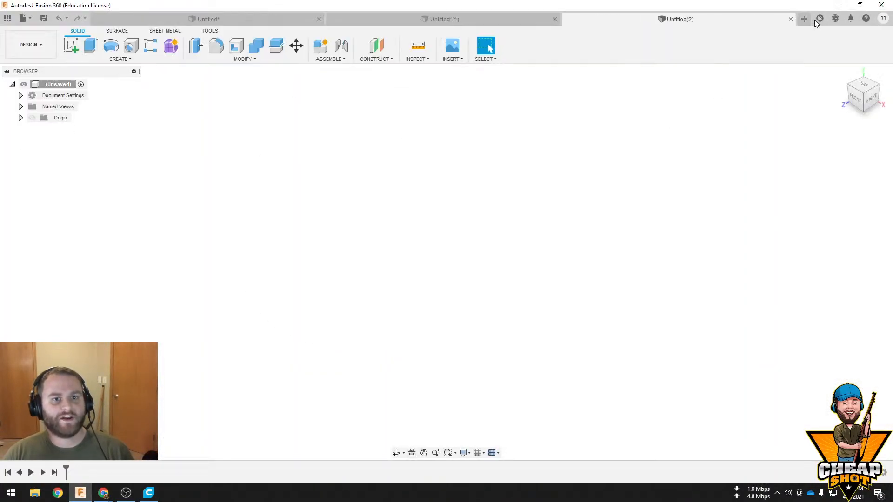
click(882, 19)
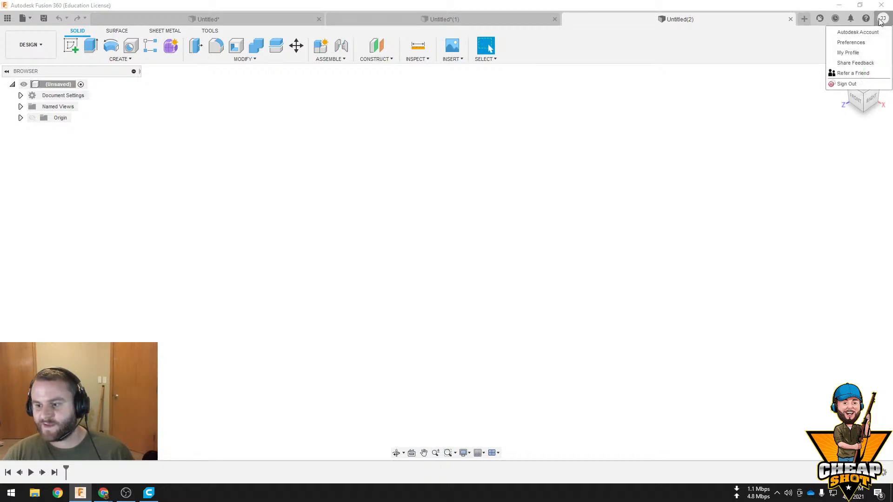
click(862, 44)
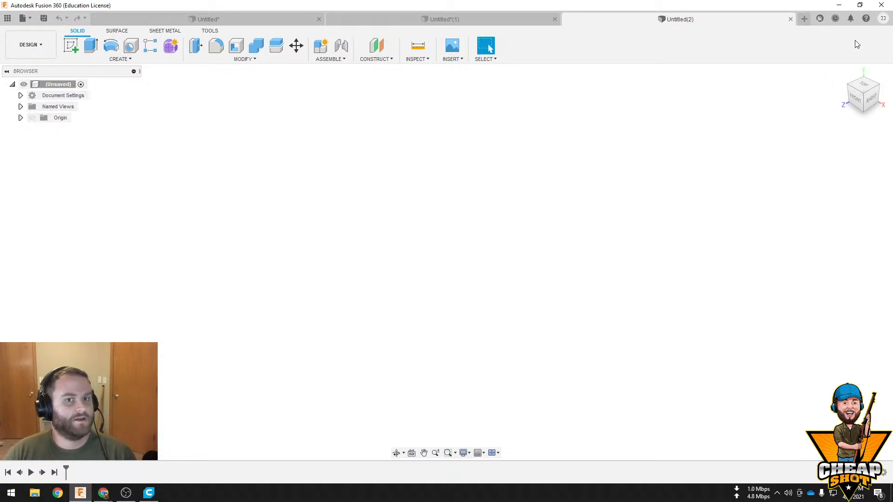
click(250, 289)
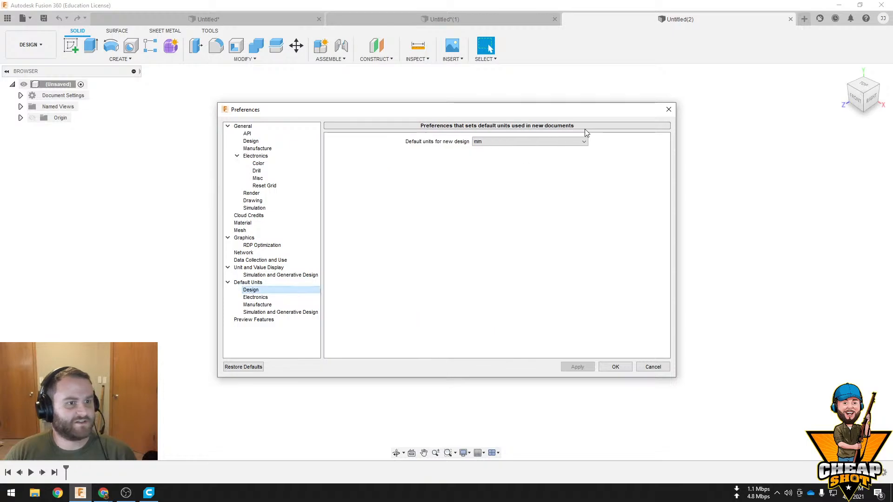
click(573, 141)
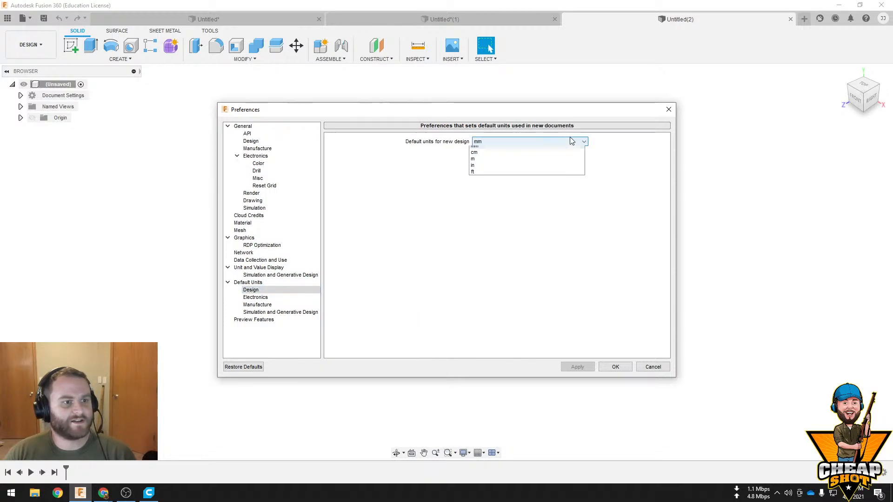
click(513, 169)
click(615, 367)
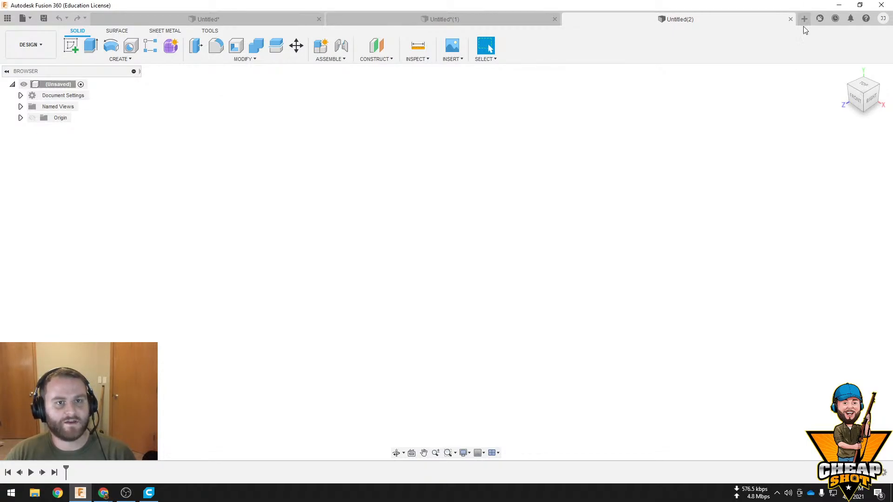
Start another new design and sketch a rectangle about 1.6 by 1.2 in from the origin on the horizontal plane
click(804, 20)
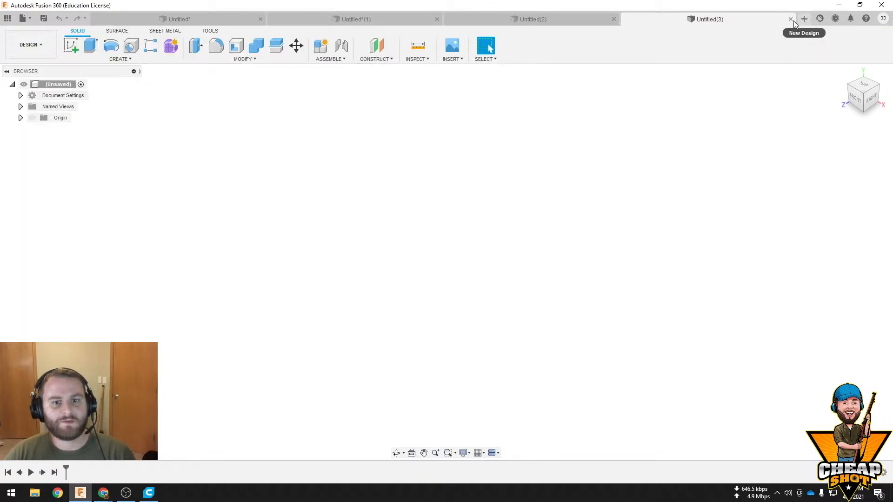
click(68, 50)
click(446, 281)
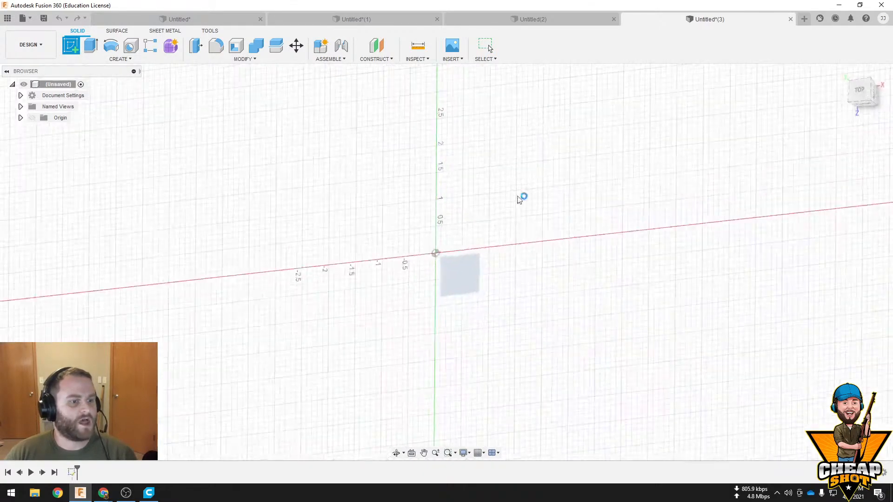
click(90, 45)
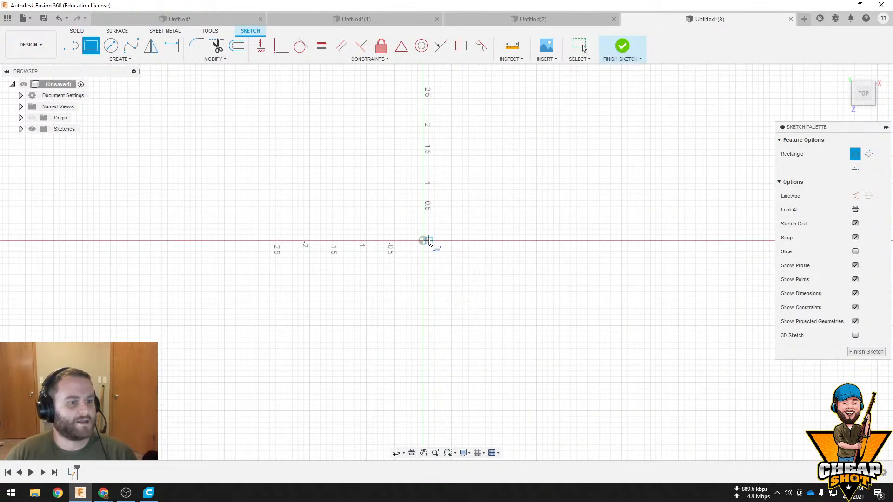
click(423, 240)
click(333, 173)
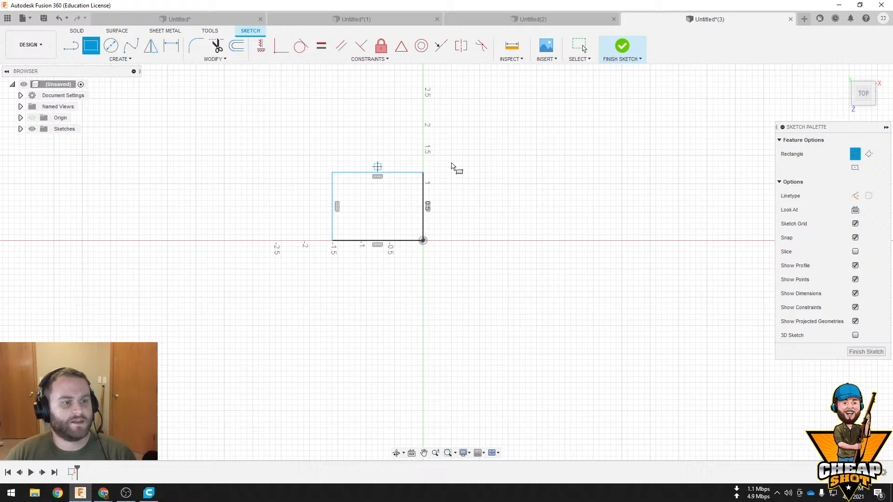
click(622, 45)
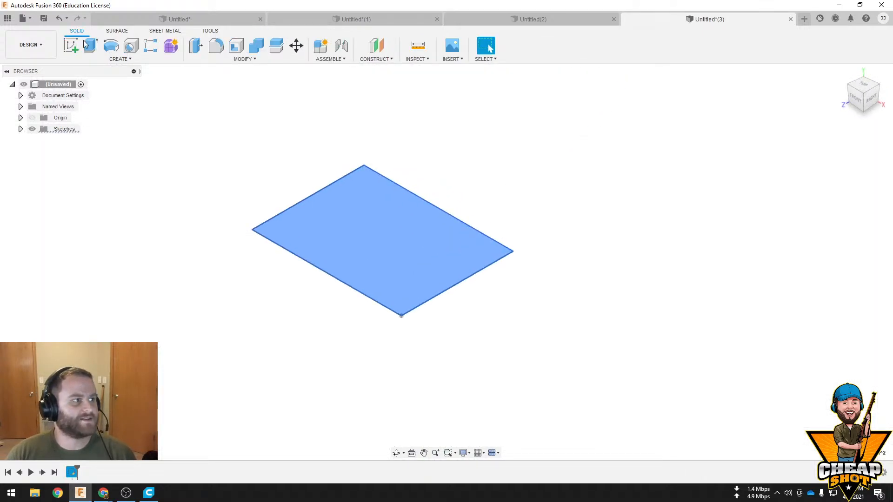
Extrude the rectangle upward 0.90 in as a new body
click(87, 45)
drag(380, 232, 382, 136)
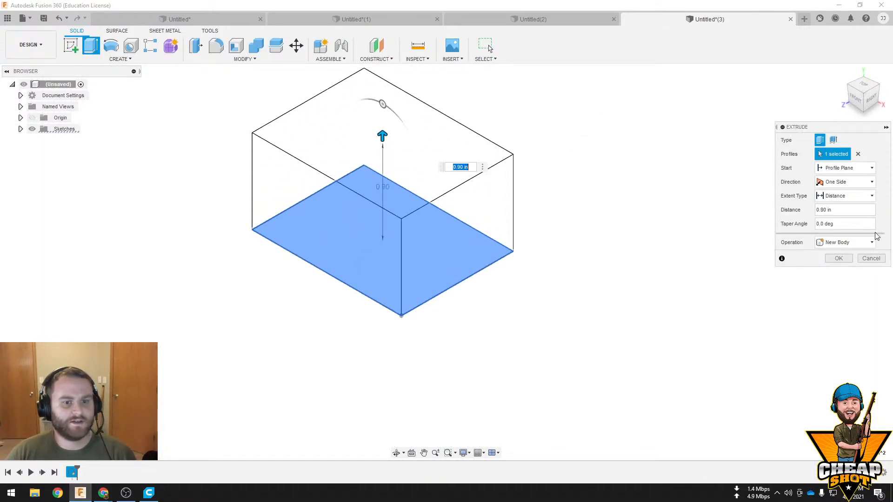
click(838, 258)
Export the block as a binary STL with medium refinement, overwriting the existing test STL in the 3D Objects folder
right_click(49, 85)
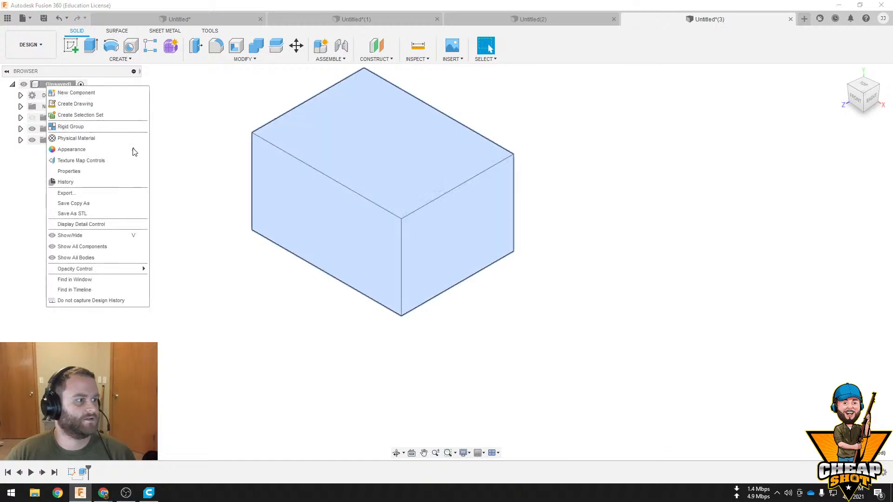
click(106, 212)
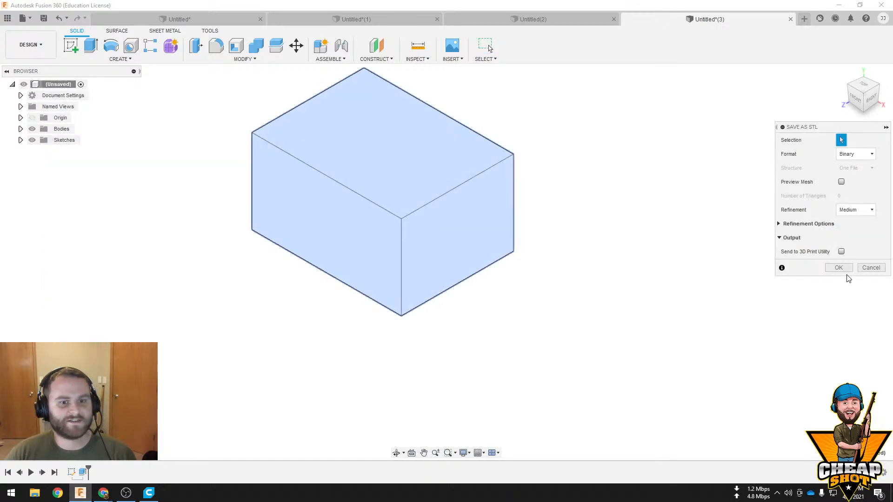
click(838, 268)
click(230, 109)
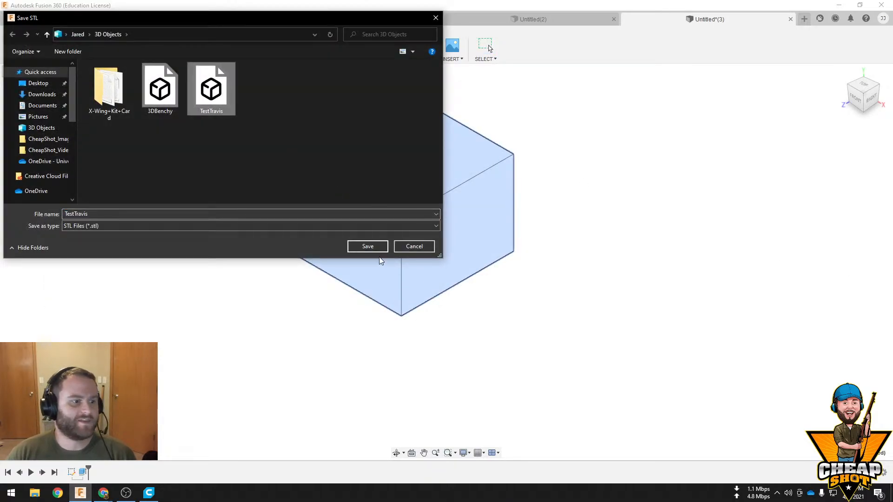
click(368, 247)
click(468, 245)
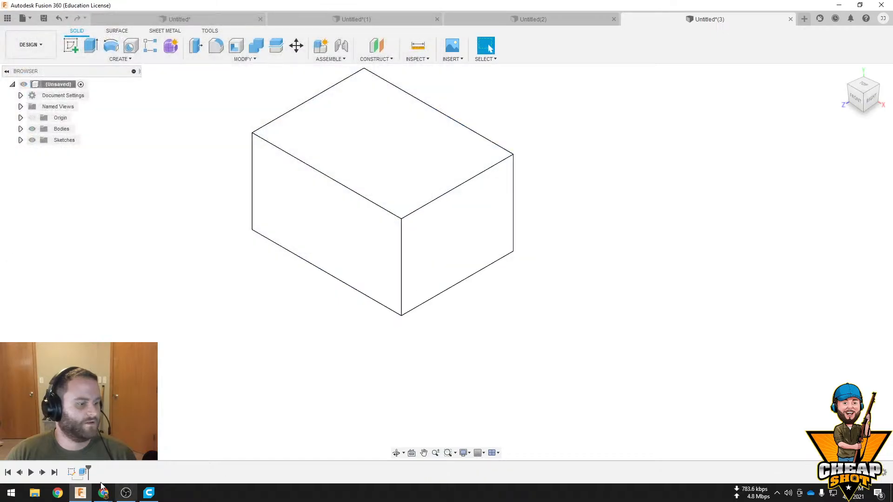
Switch to Ultimaker Cura, return to the prepare stage and delete the ring-and-pin model from the build plate
click(149, 492)
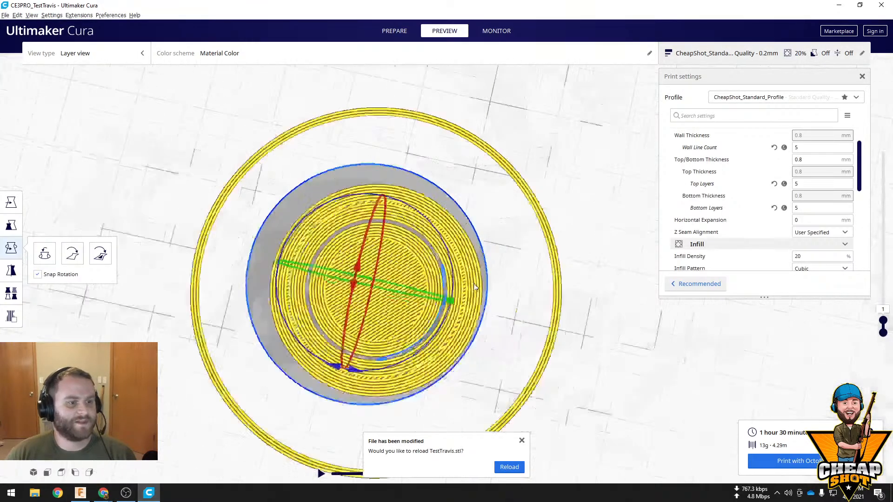
right_drag(476, 286, 498, 261)
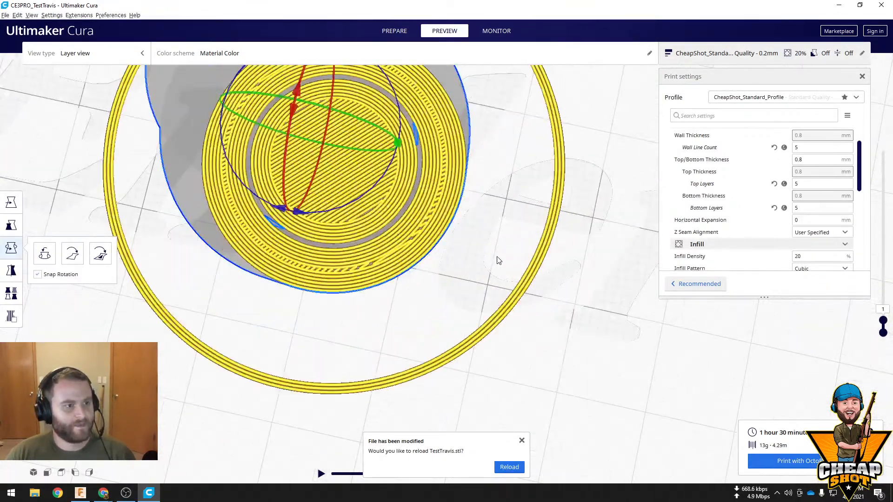
scroll(518, 282, down, 10)
click(314, 400)
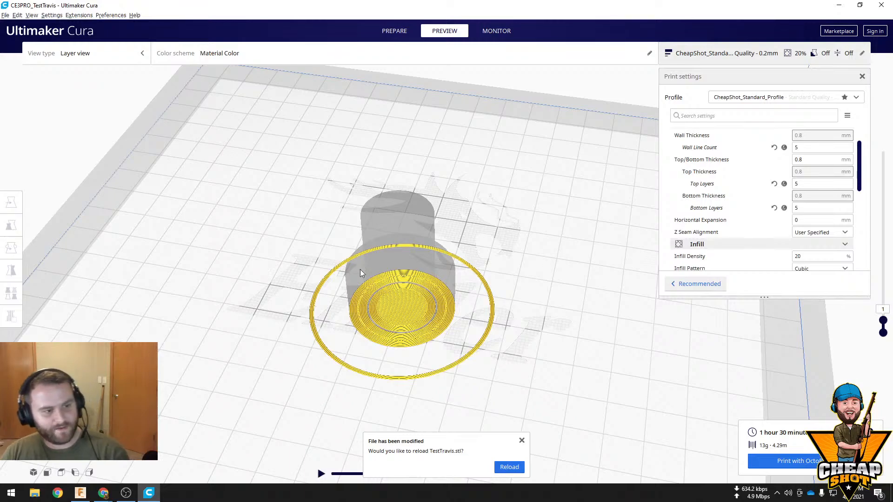
click(392, 29)
click(397, 257)
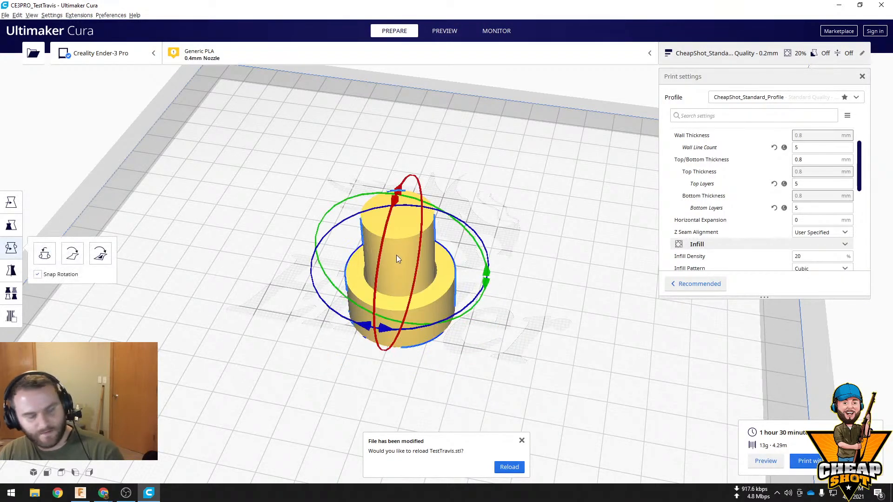
key(Delete)
Open the overwritten test STL from the 3D Objects folder and select the imported block high above the build volume
click(33, 52)
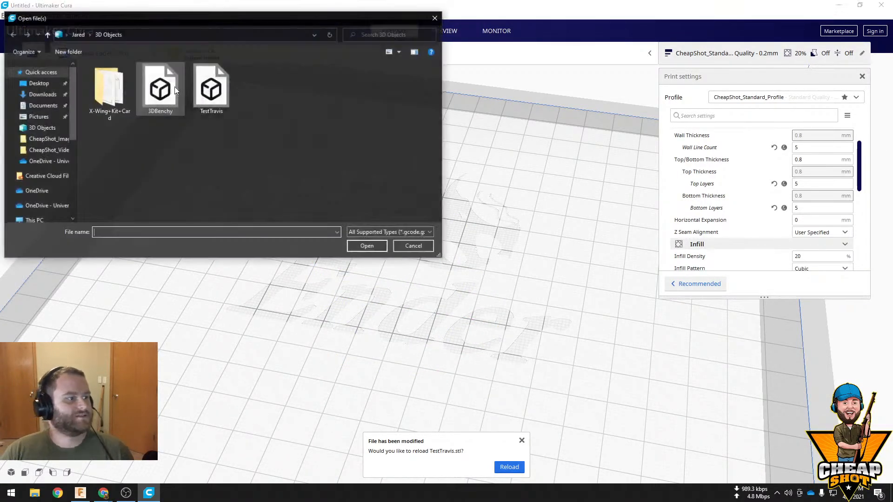
double_click(211, 89)
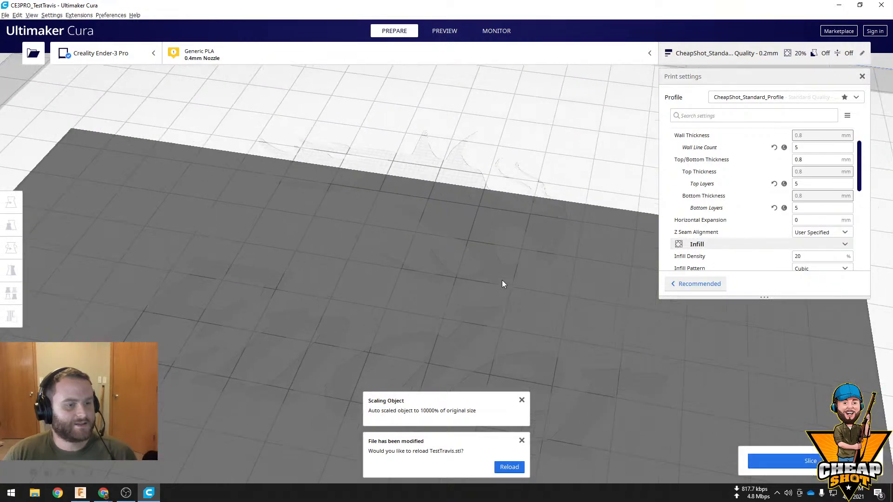
scroll(500, 274, down, 10)
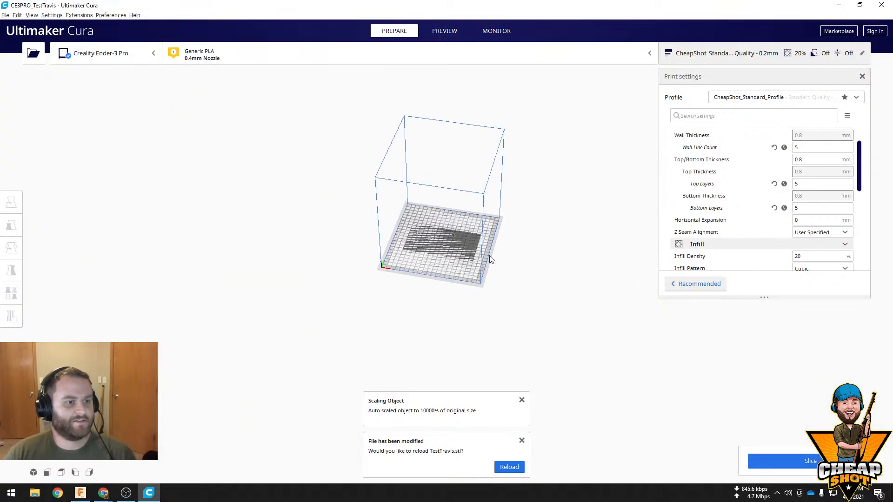
right_drag(489, 255, 478, 337)
click(447, 164)
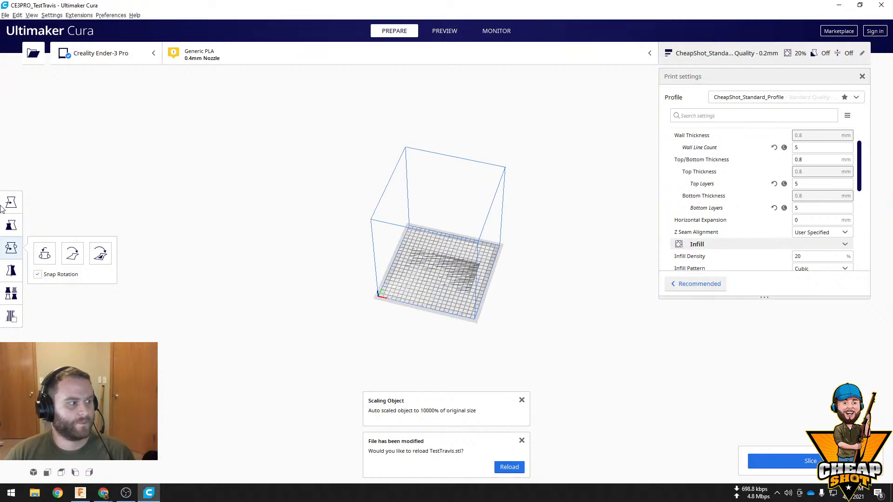
Move the imported block down along Z to the build plate
click(11, 203)
right_drag(418, 205, 437, 86)
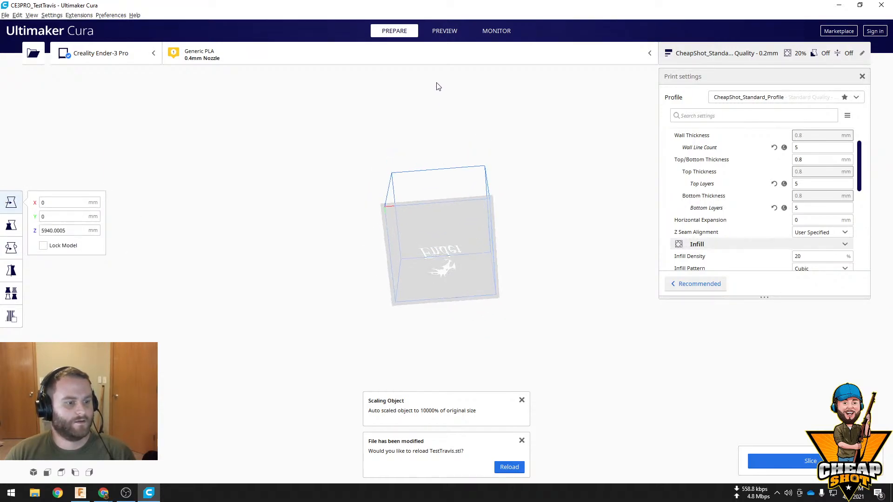
right_drag(476, 311, 450, 223)
right_drag(453, 164, 435, 151)
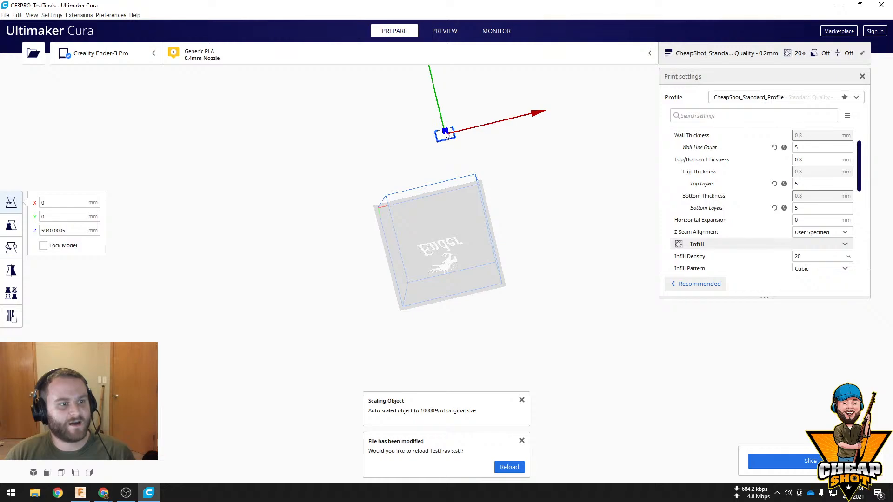
drag(445, 132, 444, 207)
right_drag(515, 188, 509, 304)
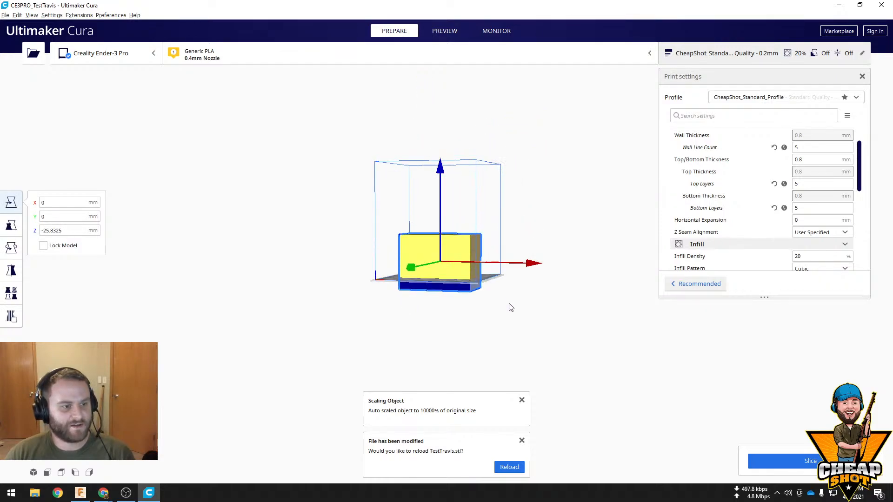
Set the block's uniform scale to 100% and inspect its size on the build plate
click(11, 225)
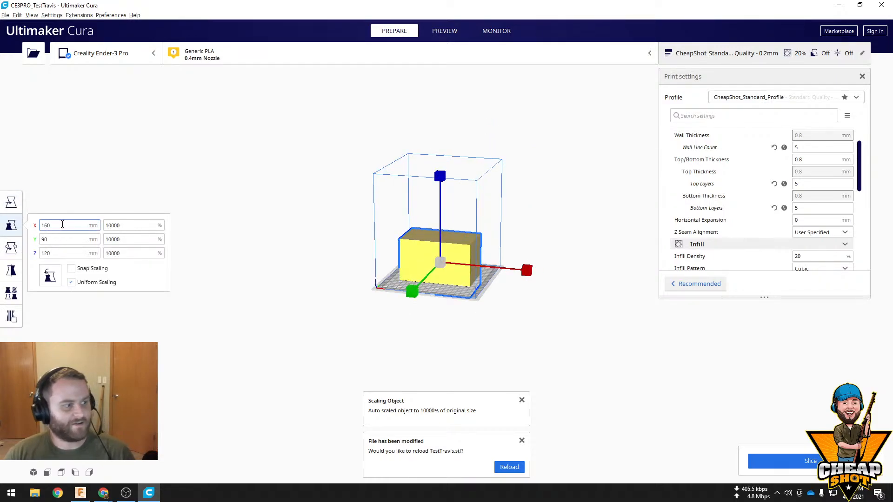
key(Tab)
text(100)
key(Return)
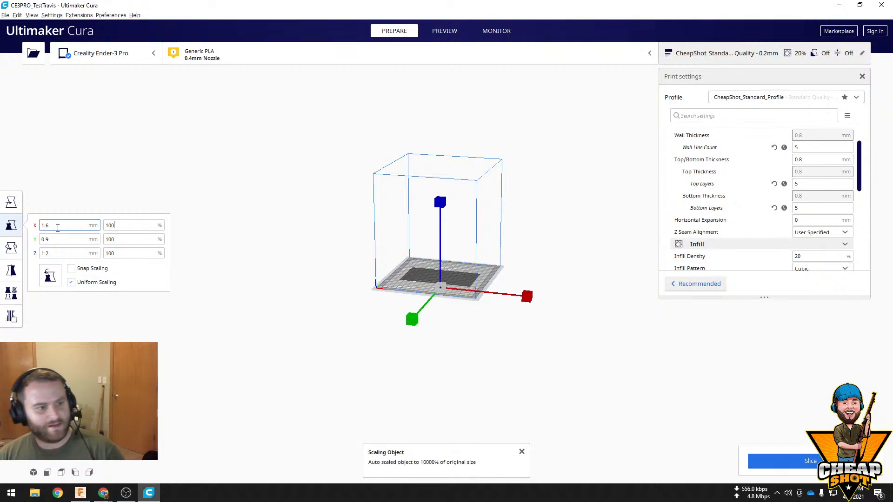
scroll(460, 286, up, 8)
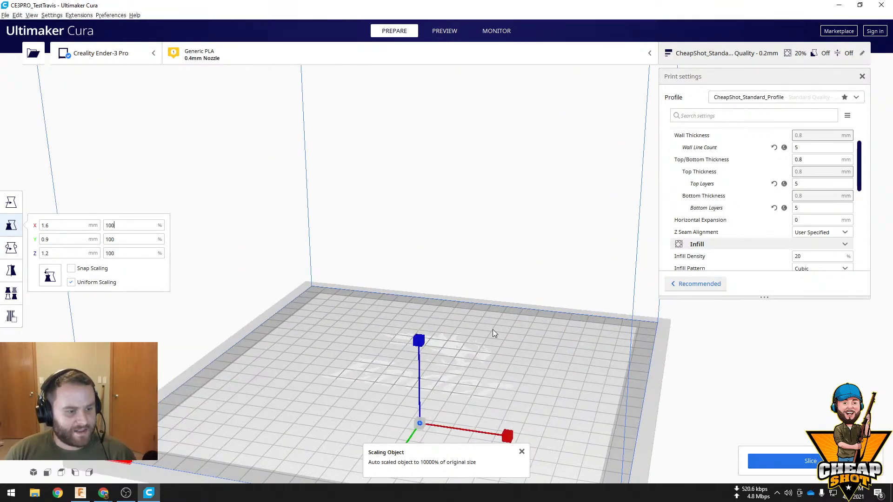
scroll(482, 362, up, 5)
click(447, 343)
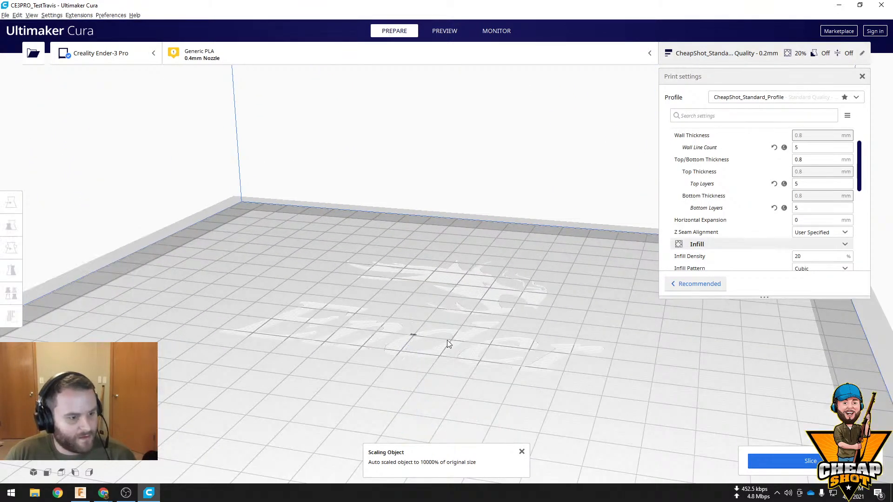
scroll(418, 372, up, 10)
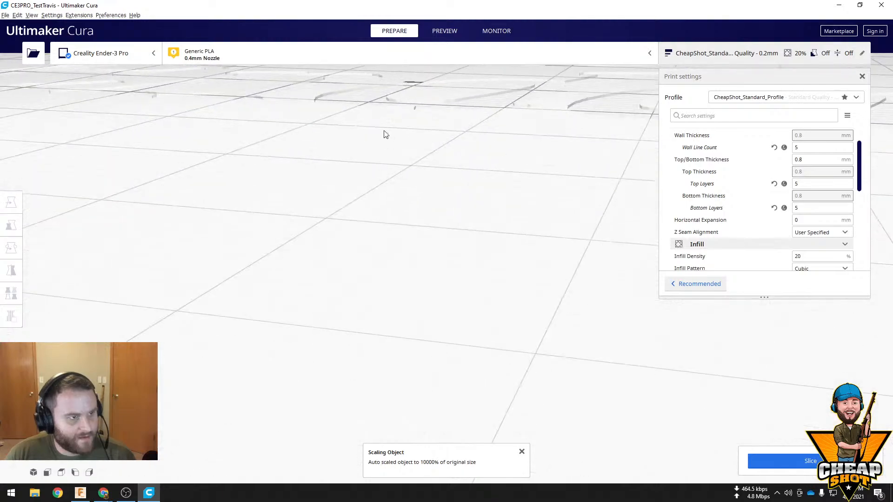
Select the imported block on the build plate and set its uniform scale to 2540%
scroll(404, 140, up, 6)
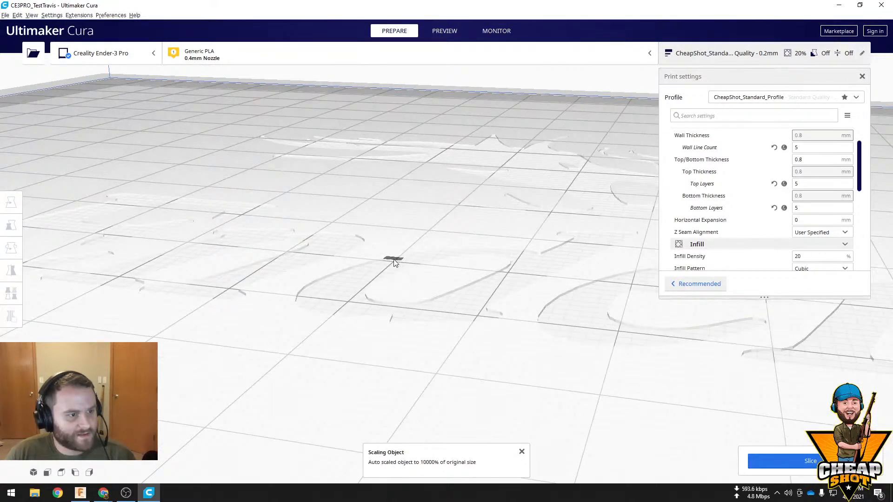
scroll(414, 246, up, 8)
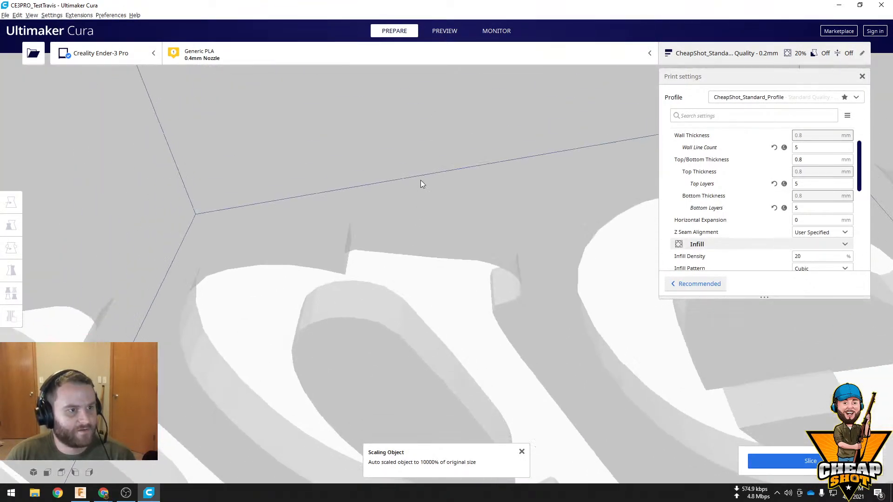
scroll(427, 157, down, 15)
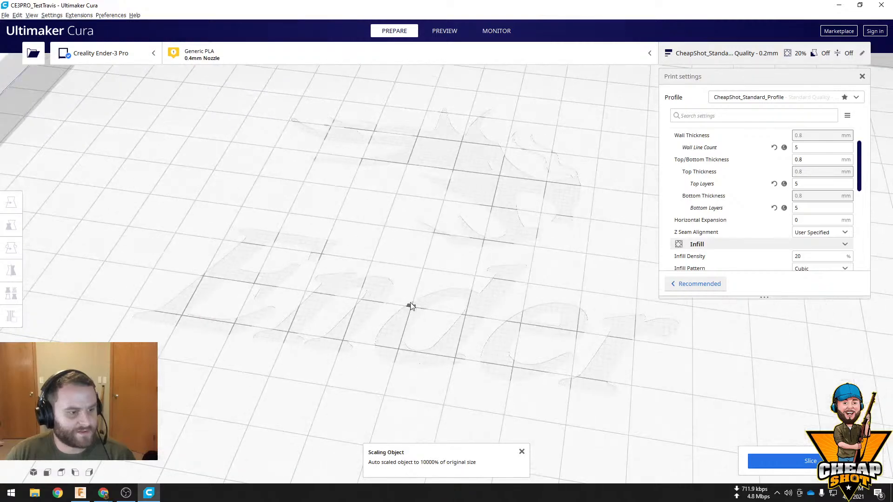
scroll(506, 301, up, 12)
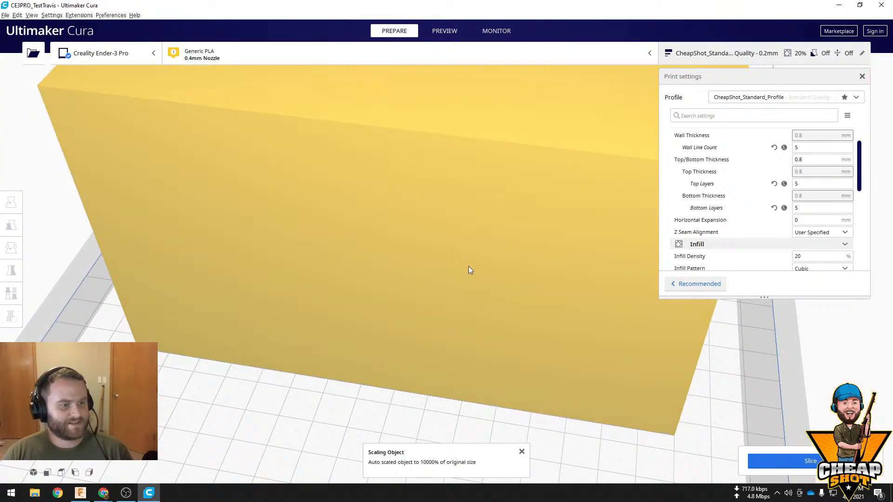
click(468, 268)
click(11, 247)
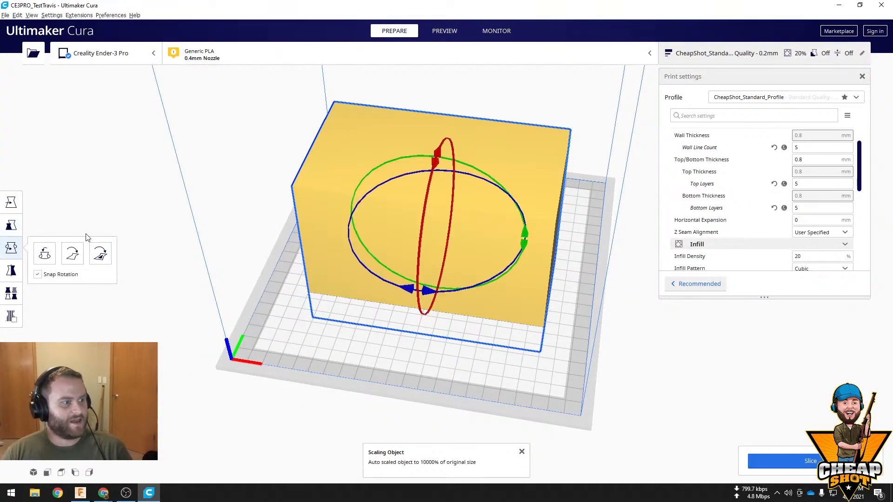
click(11, 225)
key(Tab)
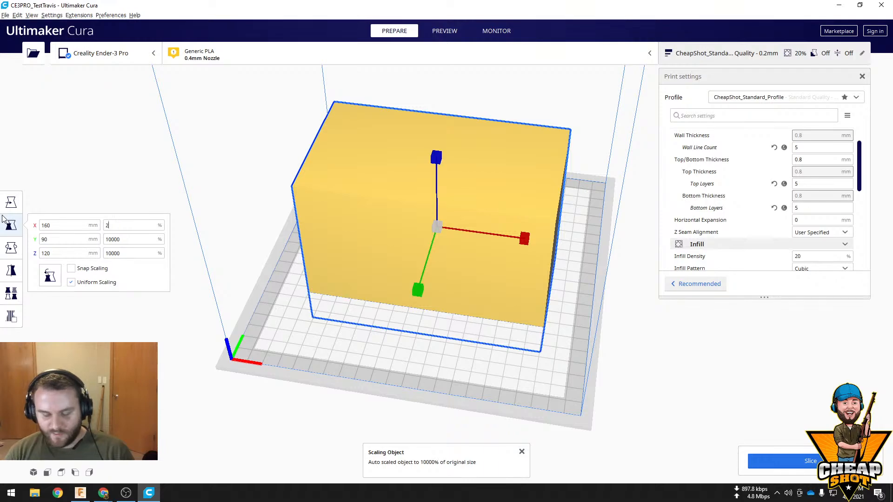
text(2540)
key(Return)
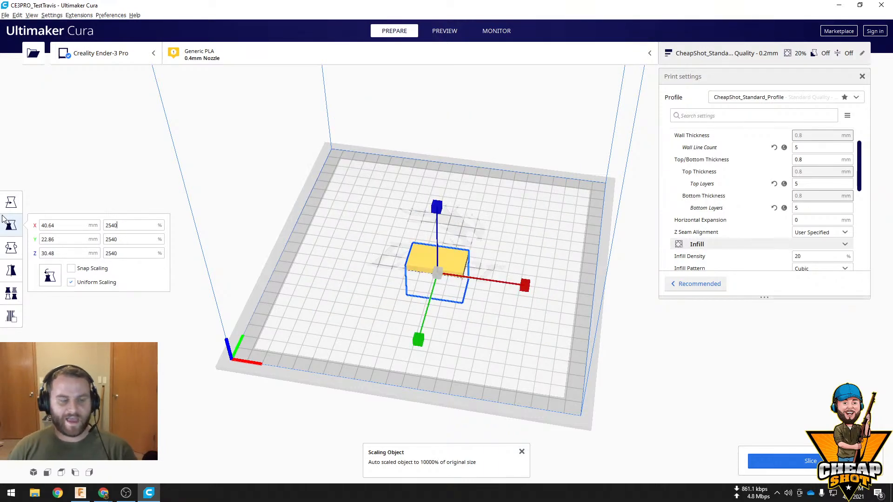
Raise the rescaled block along Z until it sits on the build plate, and check its dimensions in the scale settings
key(t)
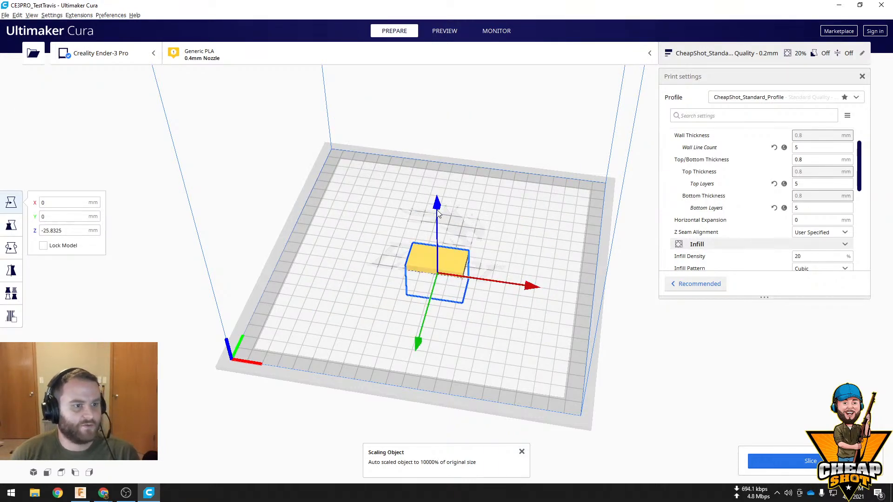
drag(438, 213, 435, 176)
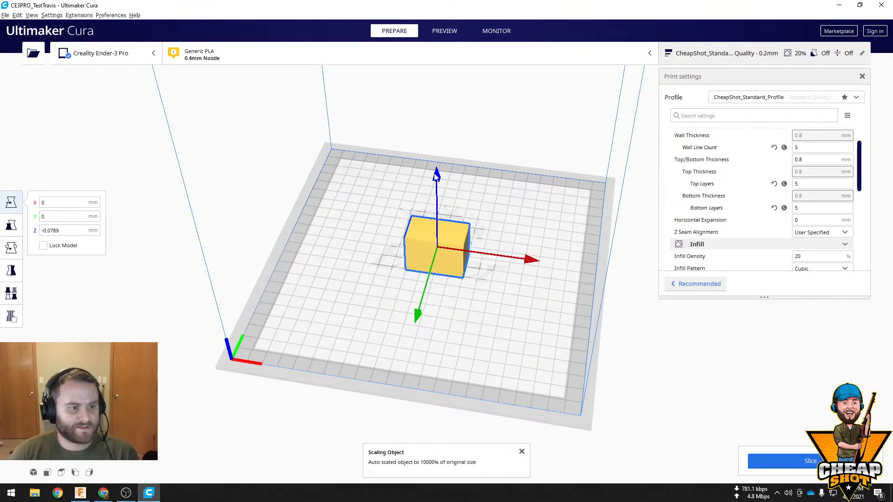
click(17, 232)
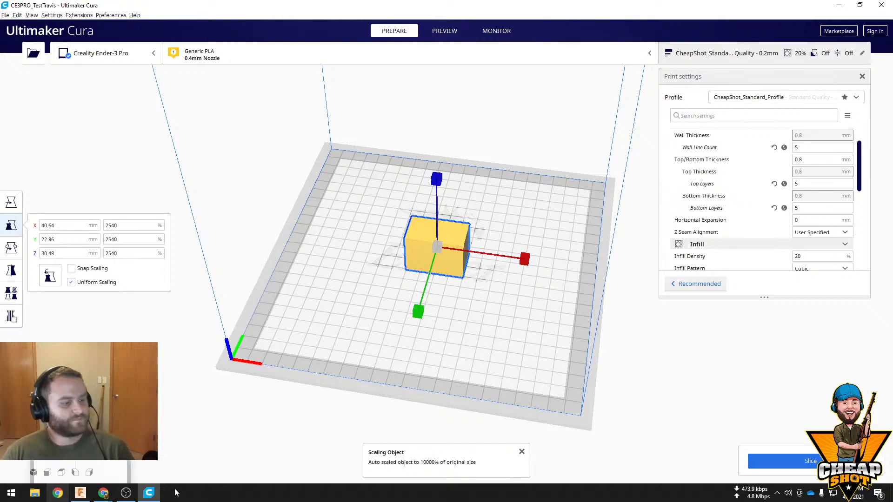
Switch to Chrome and search for "inches to mm" in a new tab to look up the conversion factor
click(104, 493)
click(145, 444)
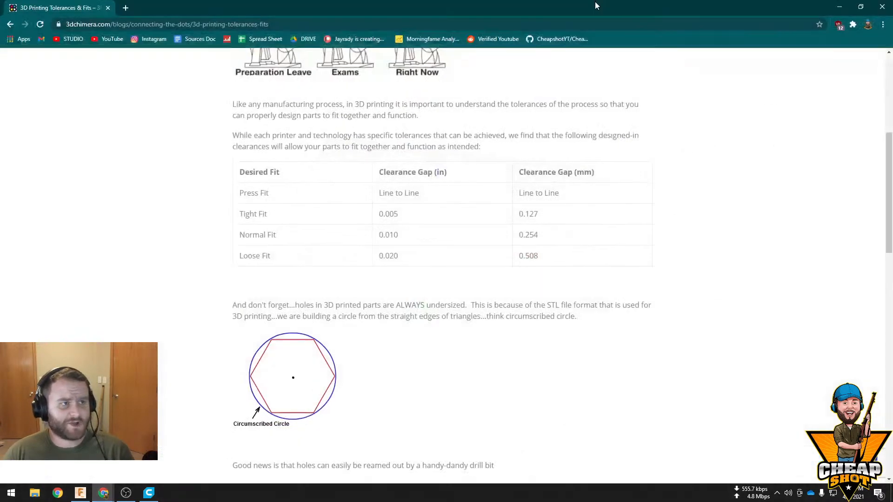
click(125, 7)
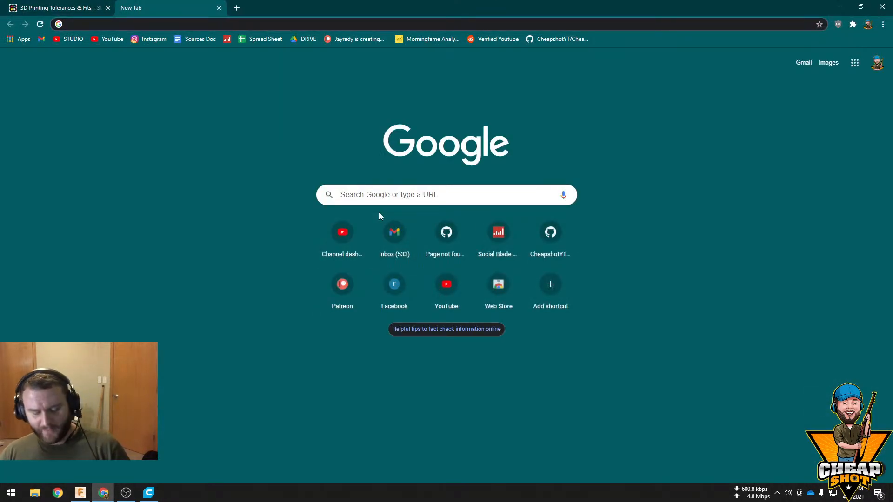
text(inches to mm)
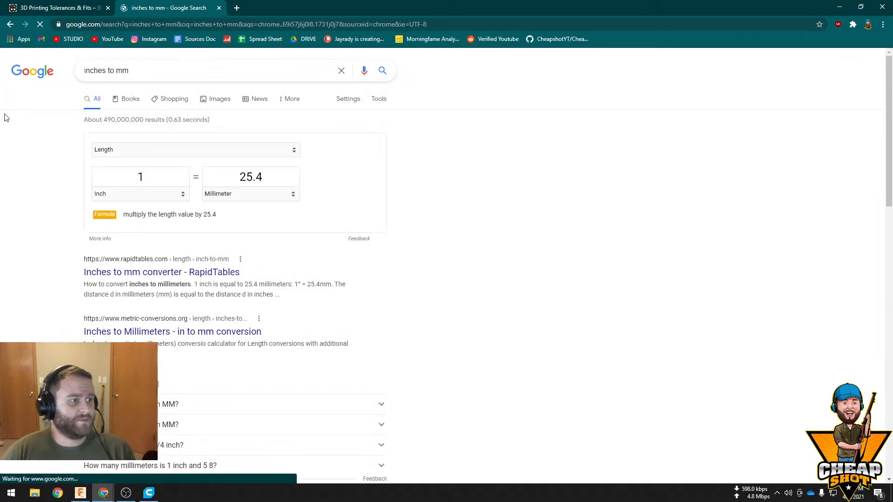
click(157, 177)
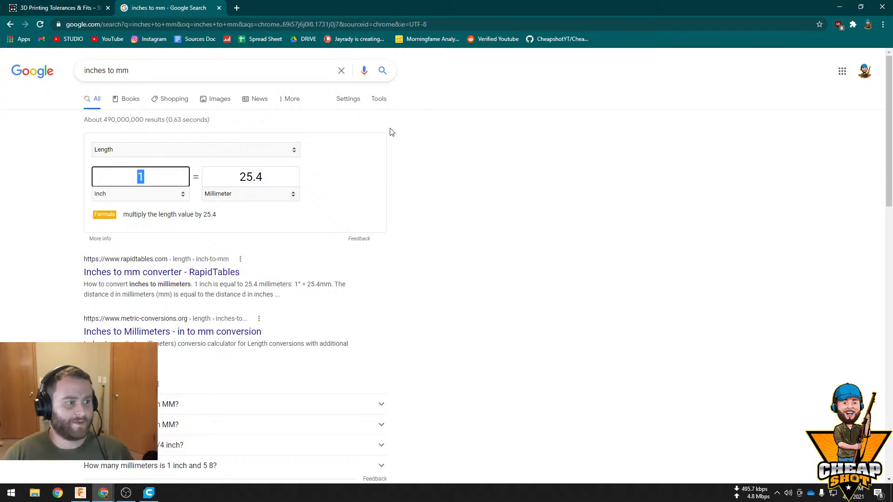
Compare one inch in centimeters and micrometers in the unit converter, return to centimeters, and close the search tab
click(293, 195)
click(274, 221)
click(293, 199)
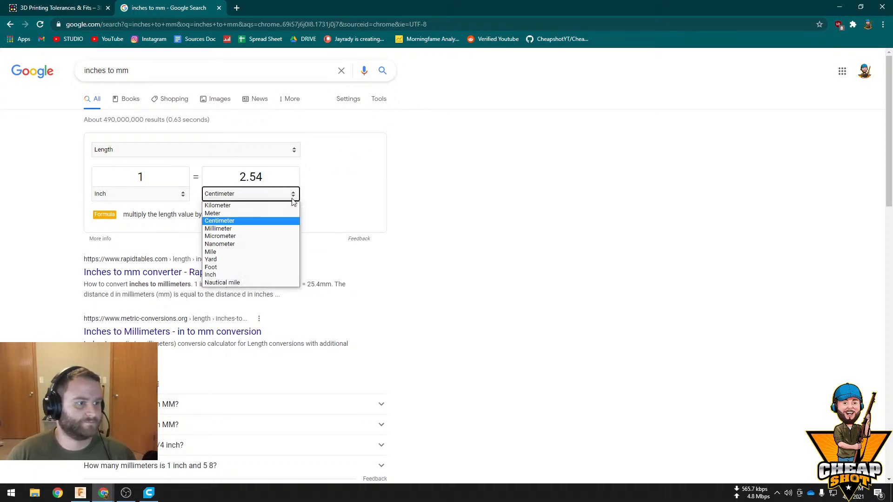
click(278, 236)
click(289, 197)
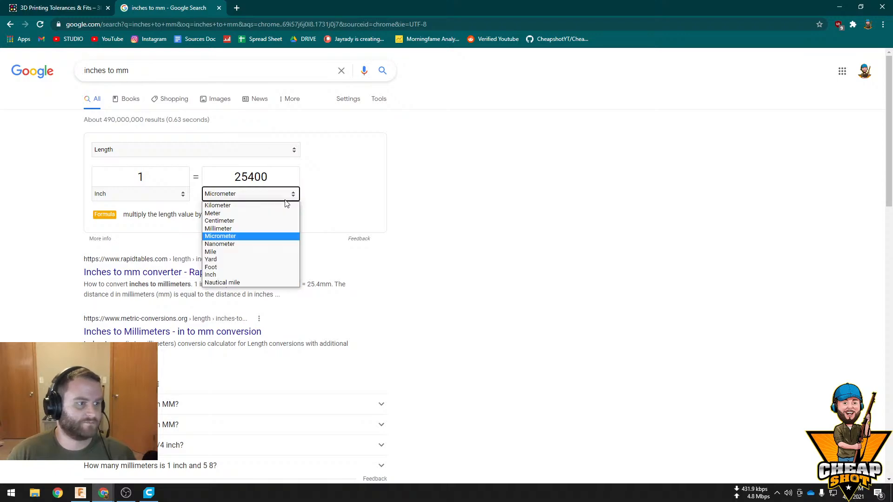
click(278, 221)
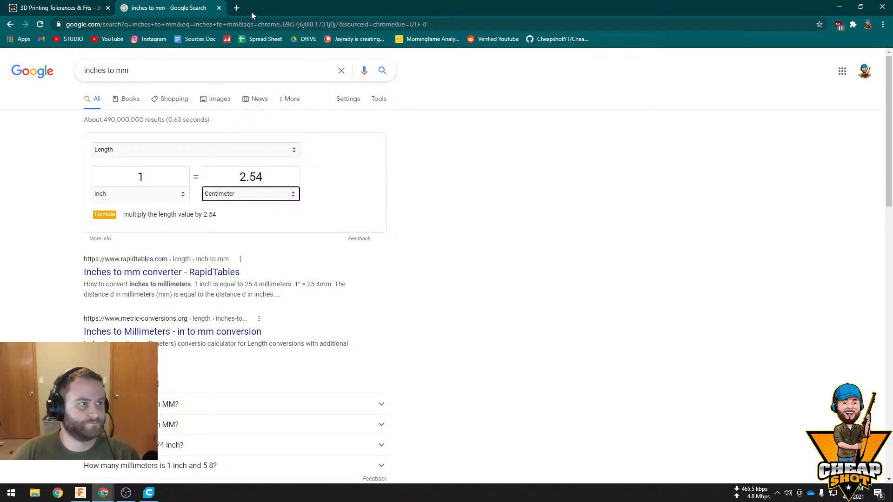
click(219, 8)
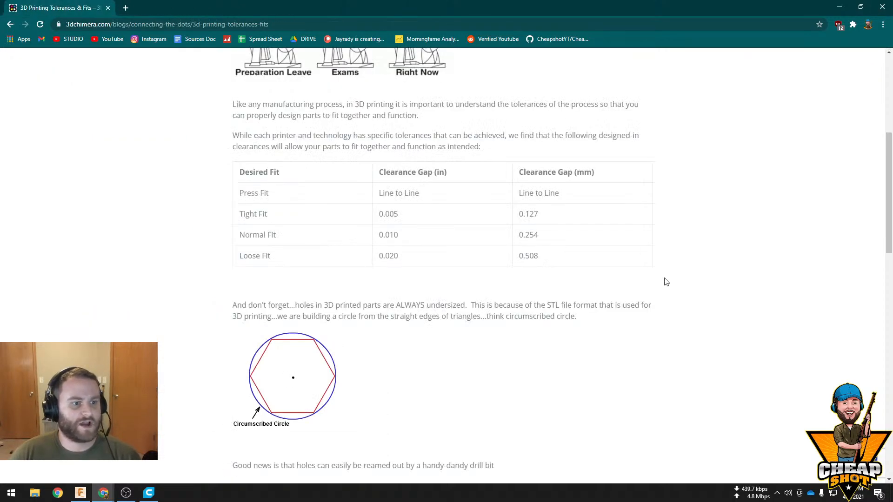
Highlight the tight-fit clearance in millimeters in the tolerance table and review the notes on undersized holes below it
drag(519, 215, 554, 217)
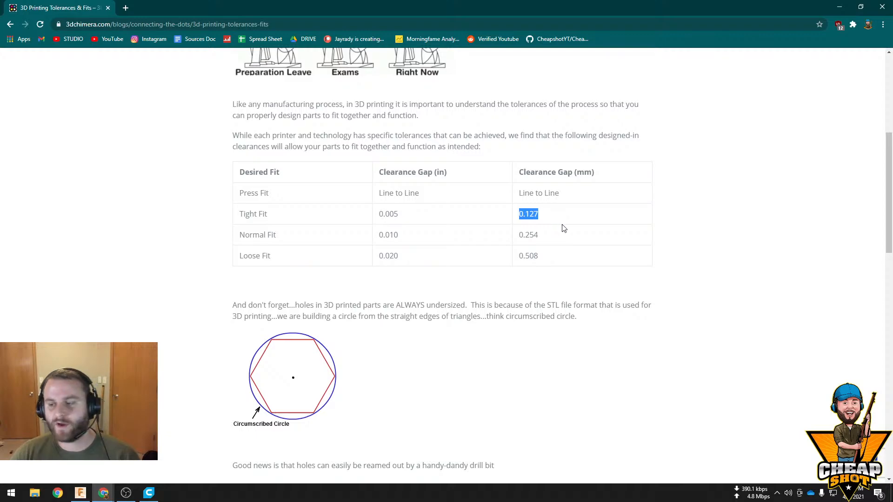
scroll(512, 288, down, 9)
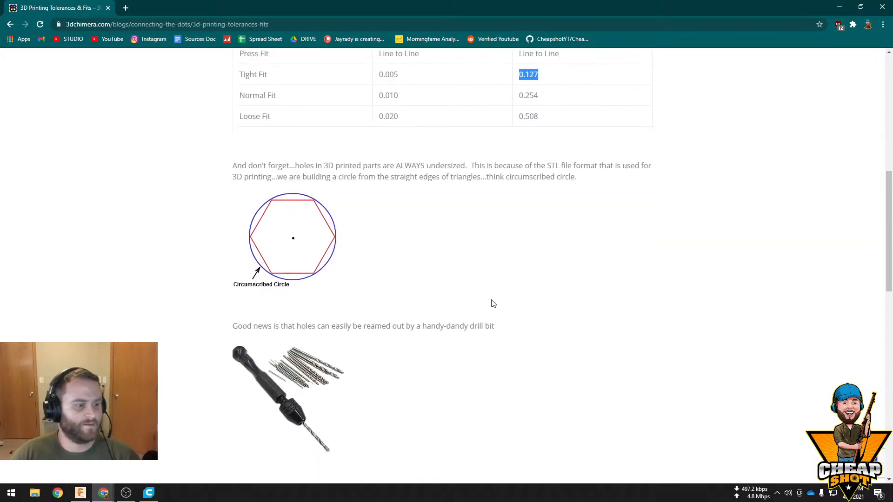
scroll(546, 265, up, 7)
scroll(551, 232, down, 2)
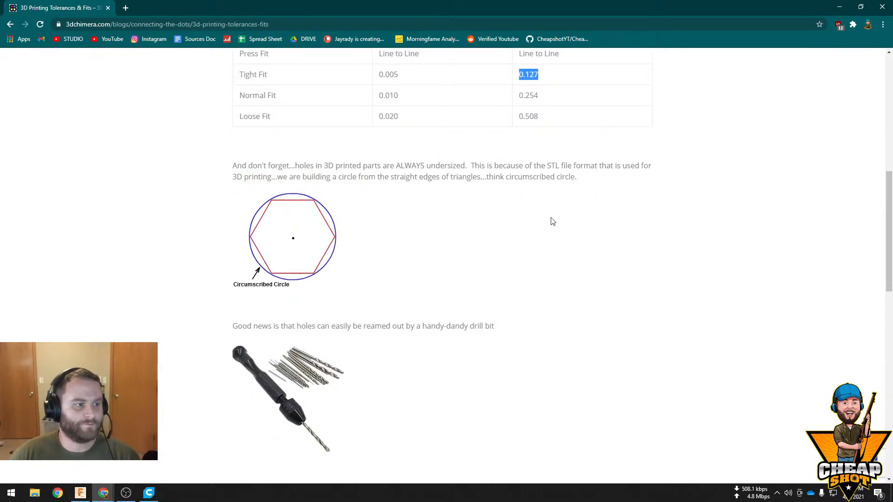
scroll(552, 221, up, 6)
Switch back to Fusion 360, glance at the multi-part design in the first document, and return to the plain block's document
click(839, 13)
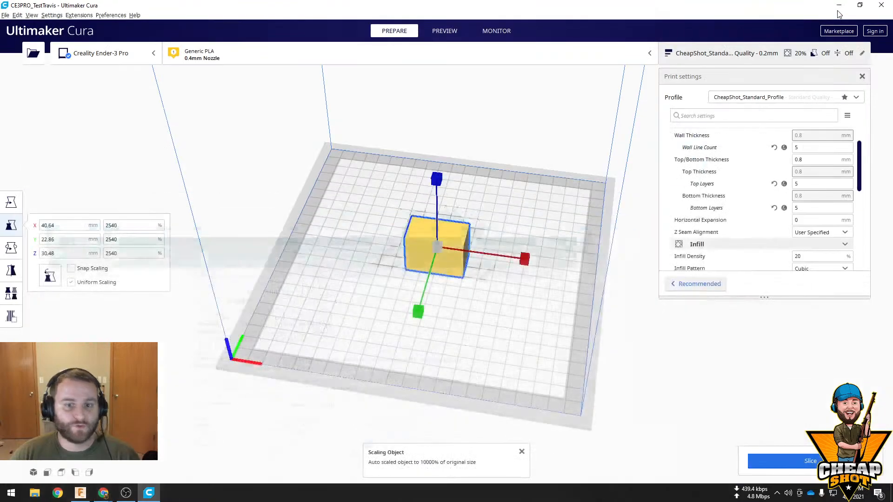
click(839, 4)
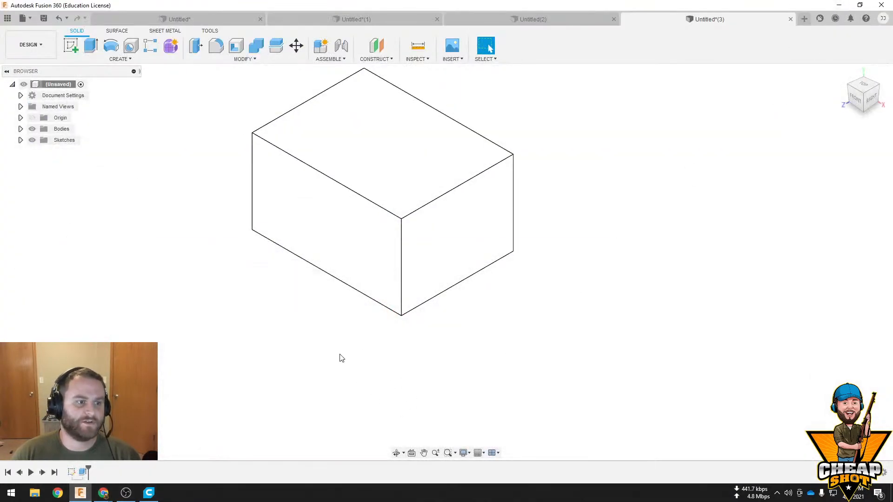
scroll(442, 278, down, 2)
scroll(444, 279, up, 4)
click(168, 19)
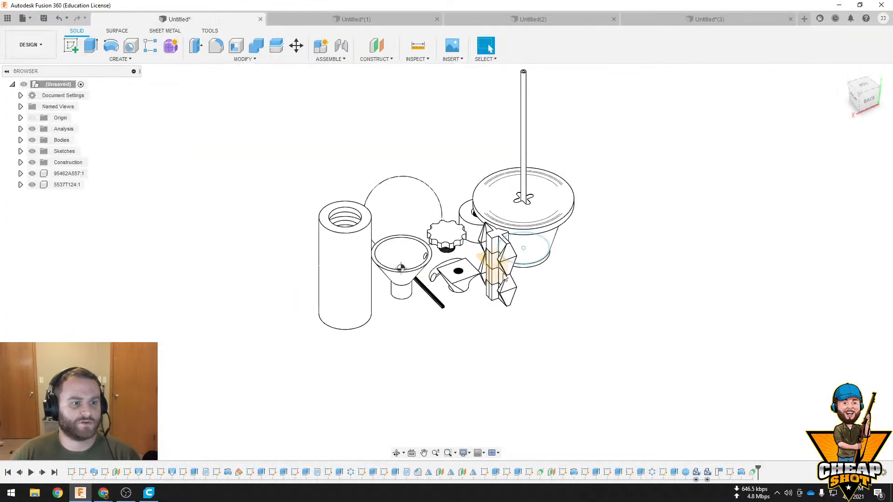
click(671, 21)
Sketch a center-diameter circle near the middle of the block's top face and finish the sketch
click(314, 206)
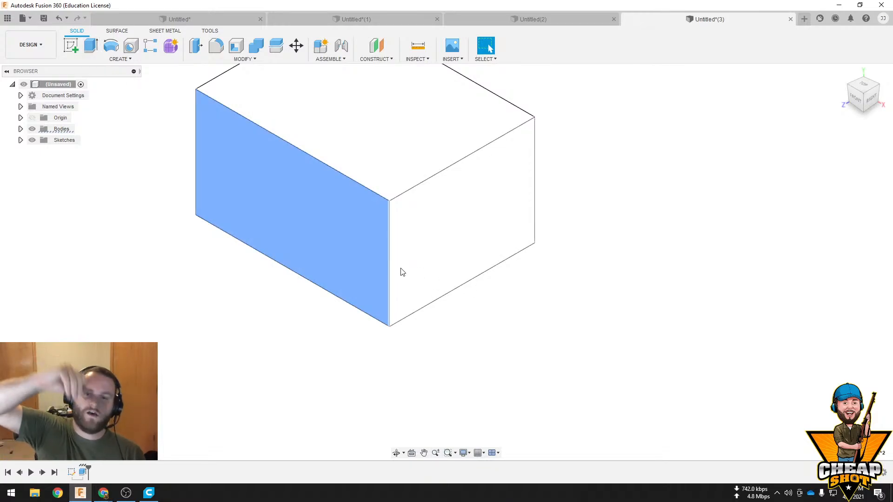
click(358, 122)
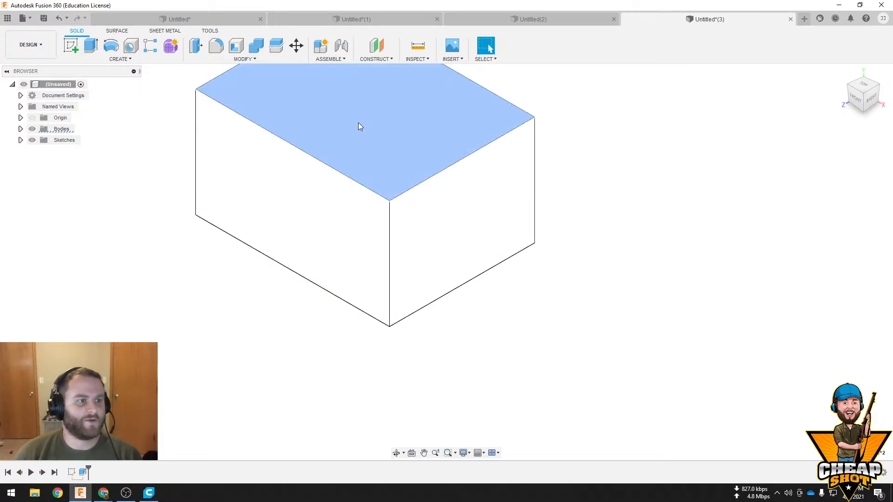
click(69, 47)
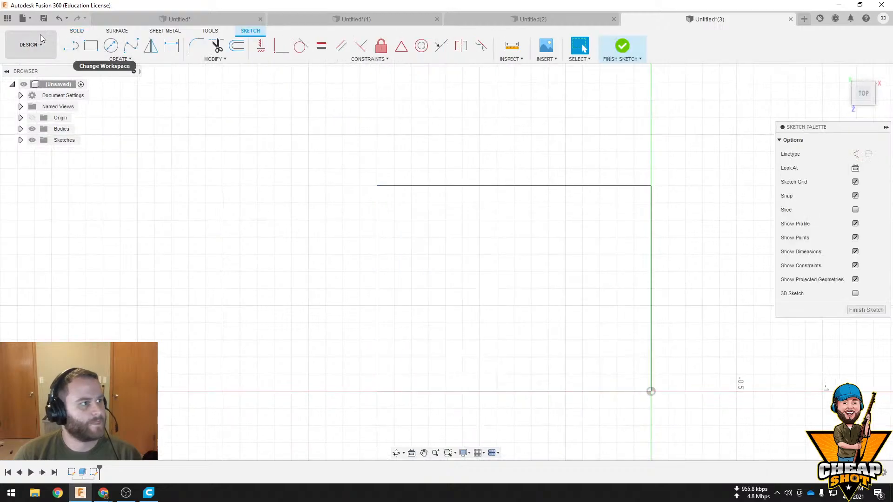
click(112, 47)
click(520, 288)
click(481, 292)
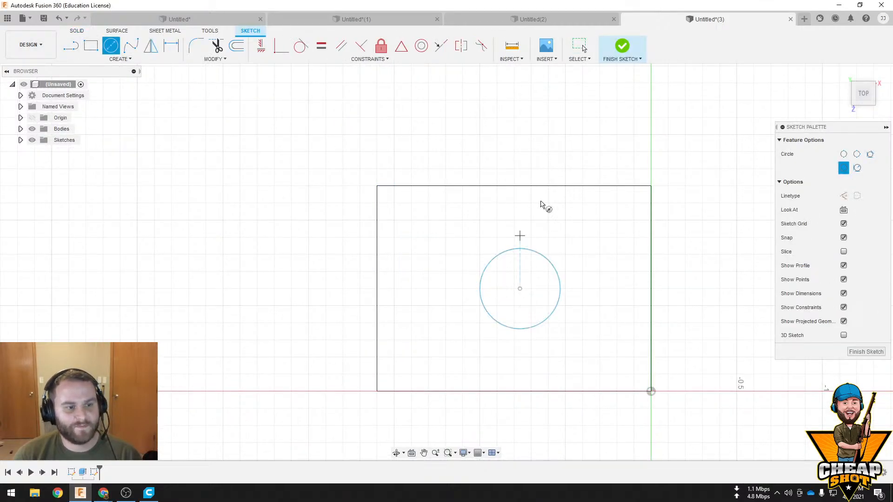
click(623, 46)
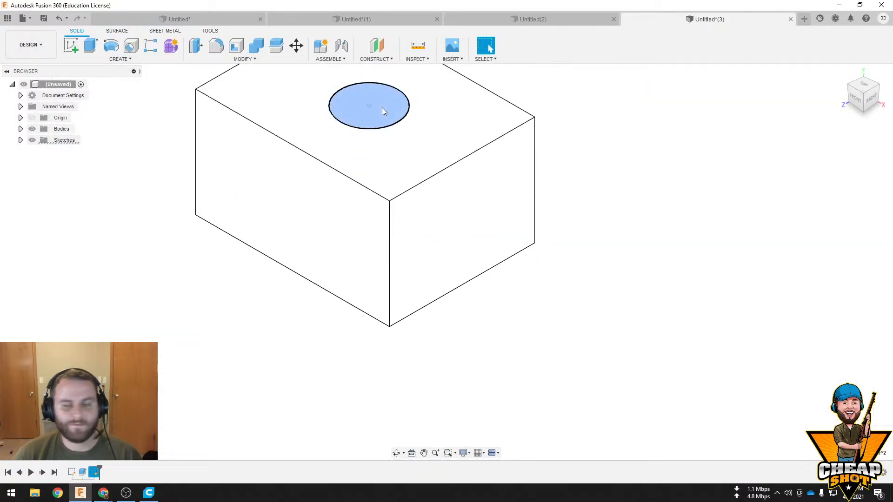
Extrude the circle on the top face downward into the block to cut a round hole
click(381, 110)
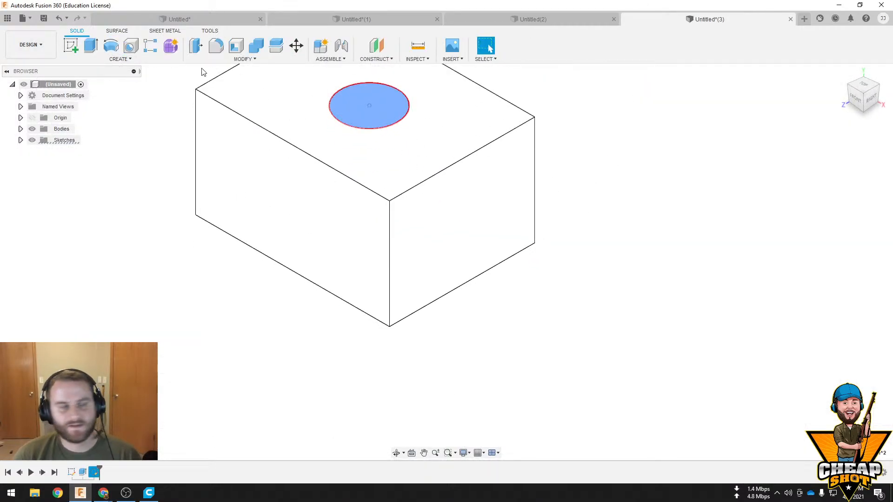
click(91, 46)
drag(371, 99, 373, 275)
middle_drag(562, 321, 572, 339)
click(839, 272)
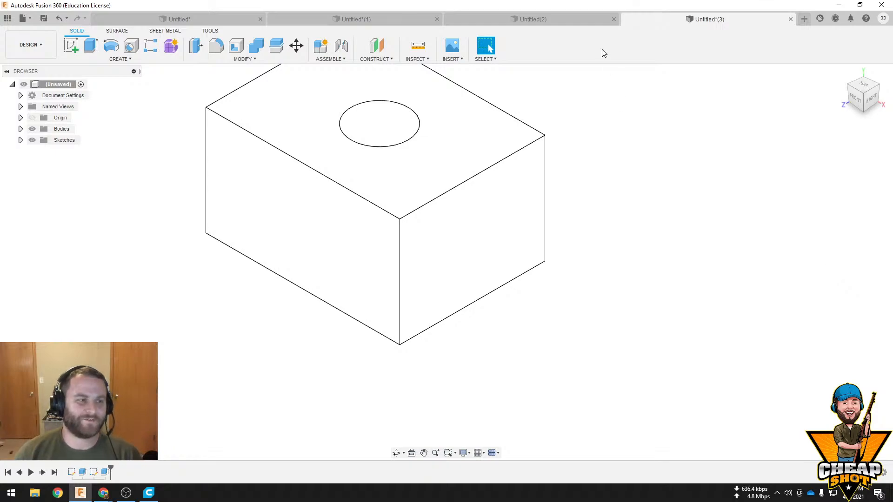
Sketch a center-diameter circle on the block's front face, slightly right of and below its center, and finish the sketch
click(314, 261)
click(74, 47)
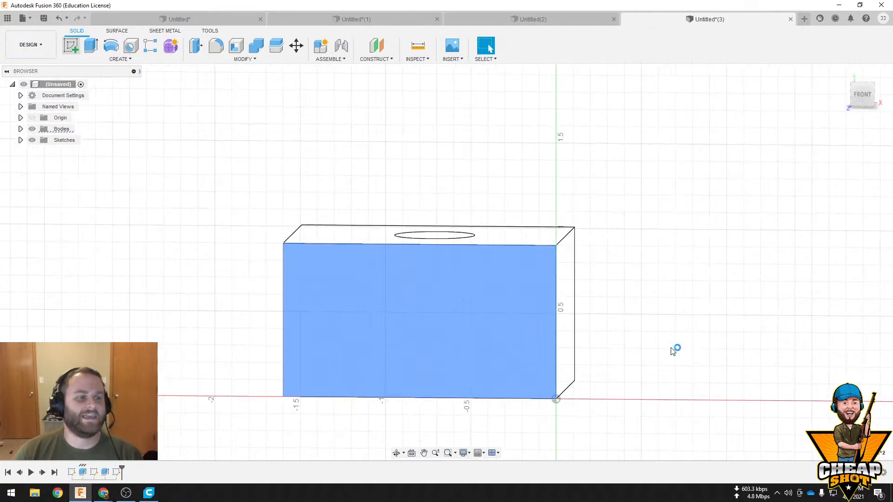
key(c)
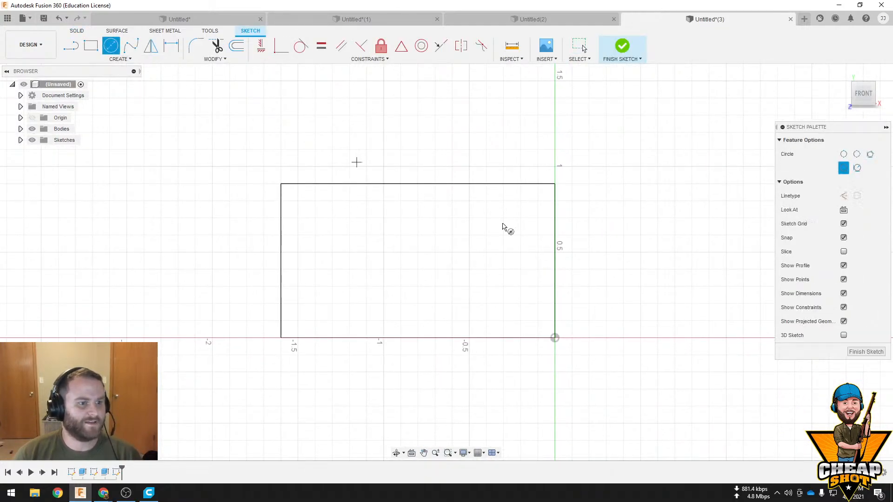
click(438, 277)
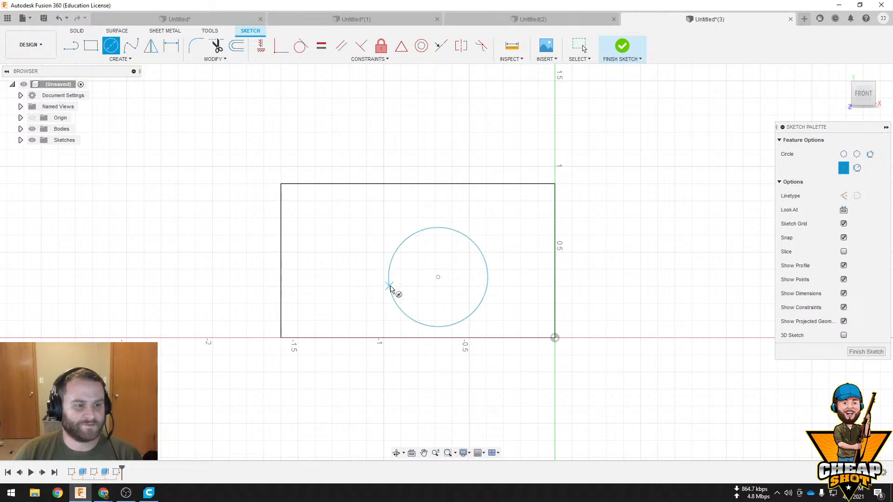
click(390, 288)
click(613, 43)
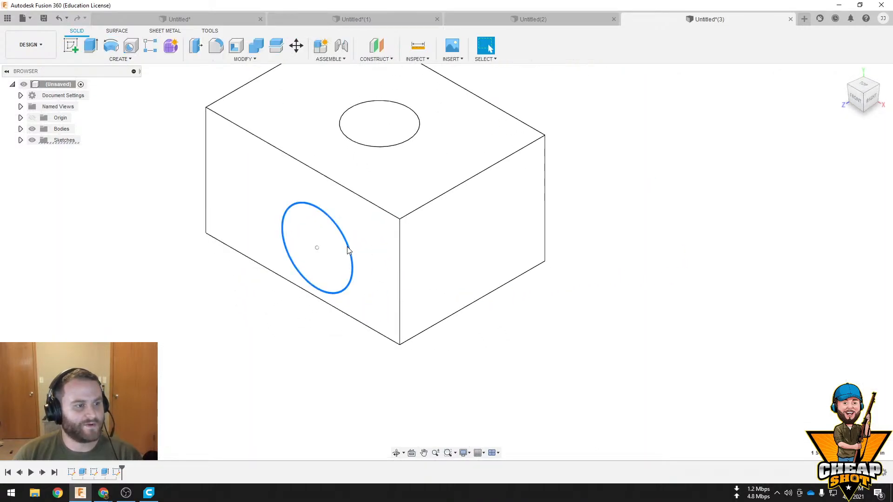
Extrude the circle on the block's front face 1.60 in into the block as a cut
click(89, 50)
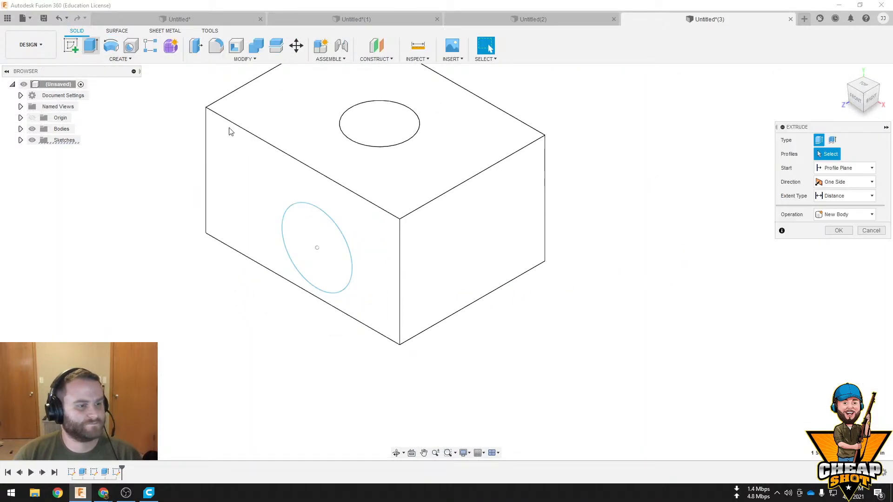
click(312, 238)
drag(309, 249, 517, 132)
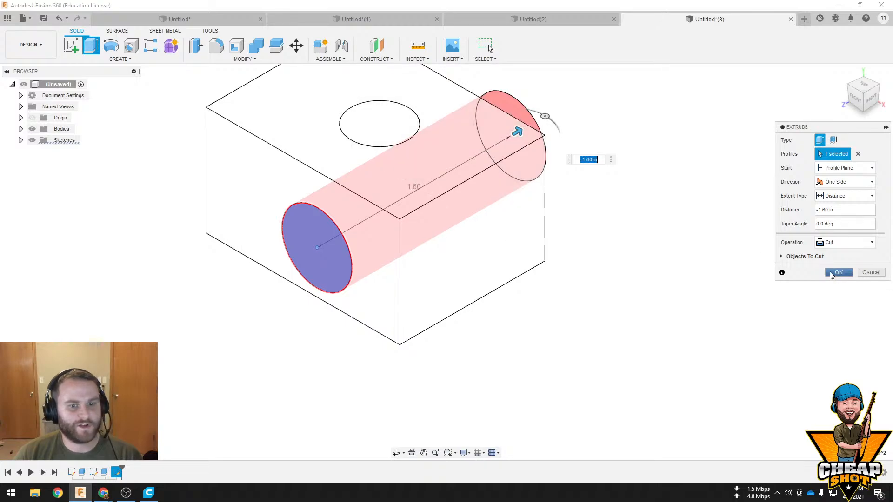
click(831, 273)
shift+middle_drag(615, 333, 654, 339)
shift+middle_drag(615, 384, 478, 113)
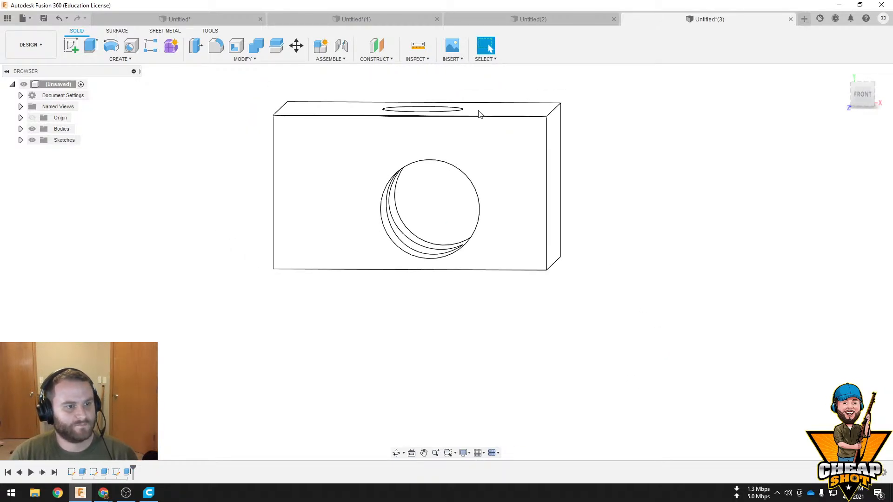
Start a sketch on the block's front face and draw connected lines just below the hole, past the right edge, up, and back to the hole
click(488, 150)
click(71, 45)
scroll(606, 309, up, 3)
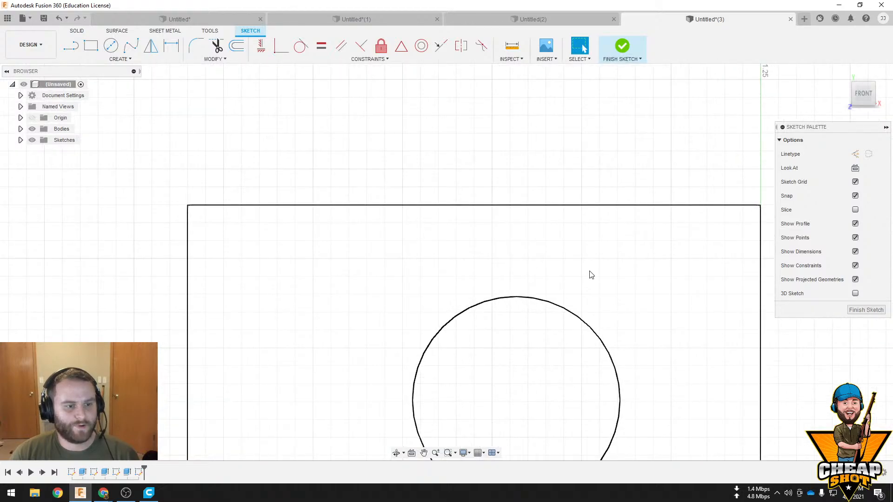
mouse_move(589, 271)
shift+middle_down()
mouse_move(583, 249)
mouse_move(616, 253)
shift+middle_up()
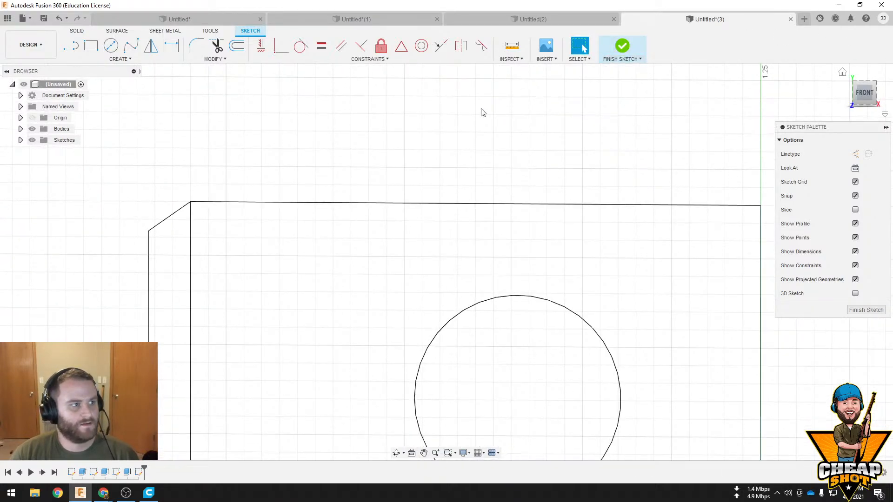
click(864, 92)
middle_drag(647, 348, 571, 210)
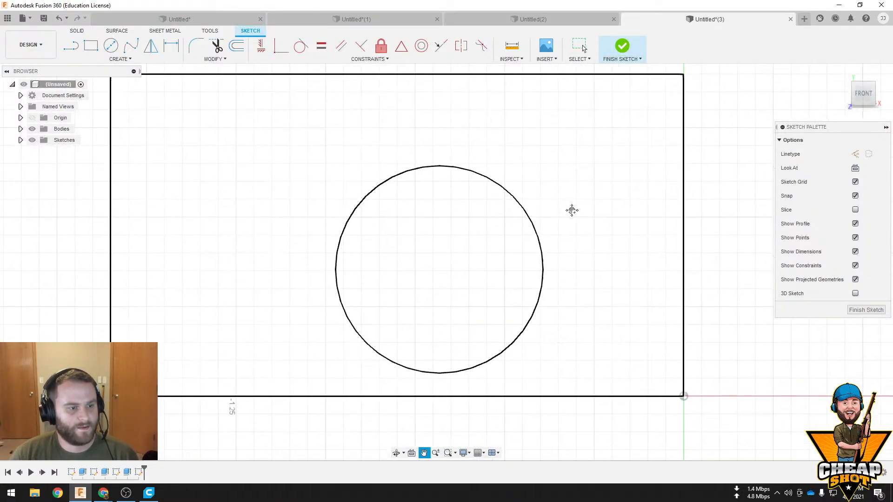
key(l)
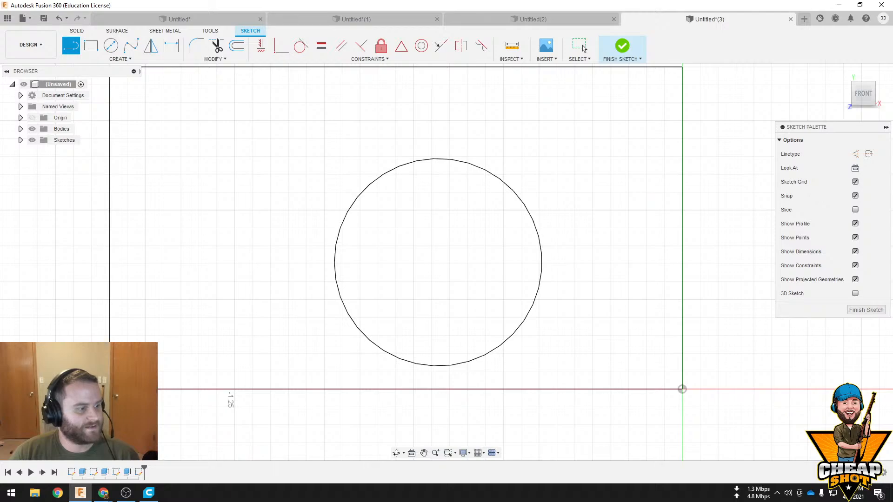
click(110, 370)
click(747, 370)
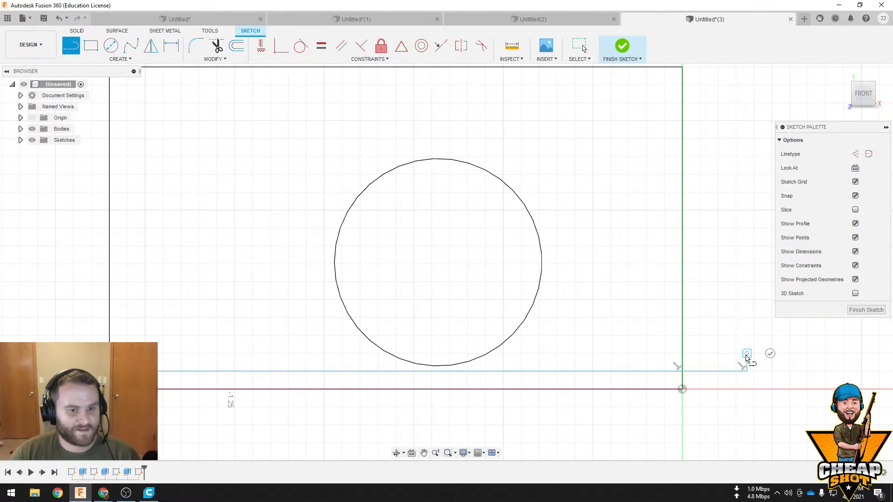
click(747, 353)
click(503, 354)
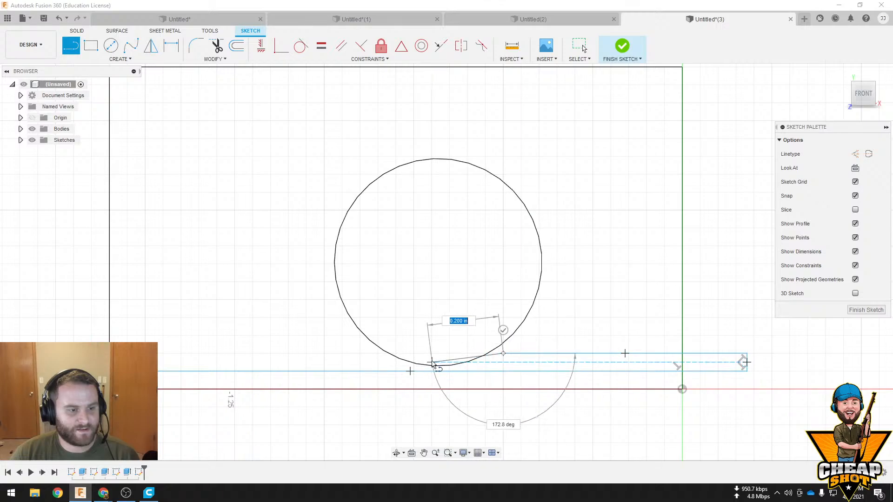
key(Escape)
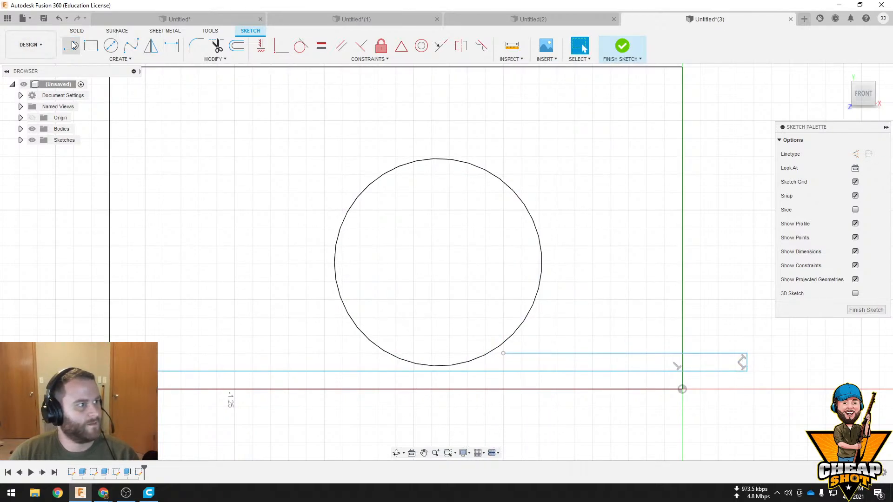
Continue the stacked layer lines left of the hole, running past the block's left edge, up one level, and back to the hole's edge
click(72, 45)
drag(378, 353, 200, 356)
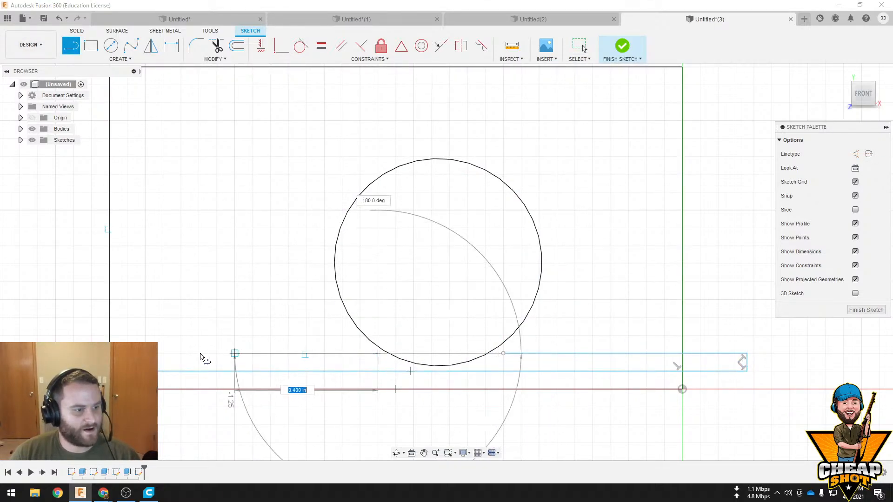
key(Escape)
key(Escape)
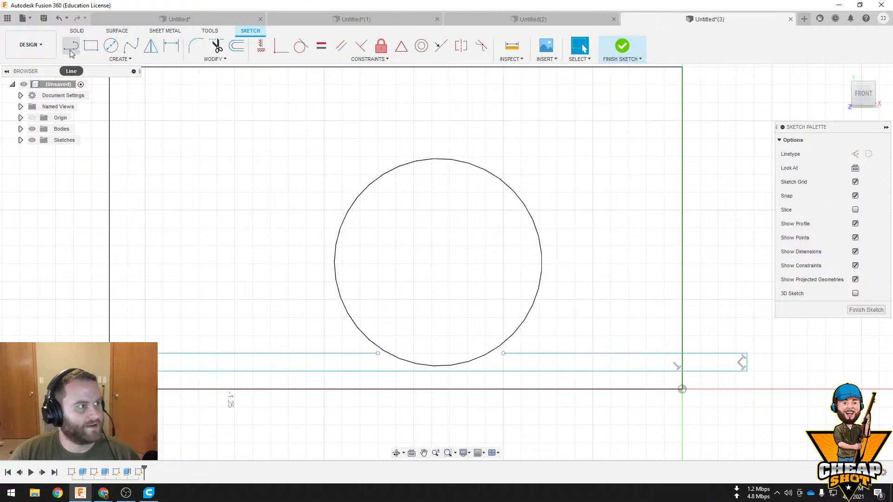
click(70, 50)
click(74, 335)
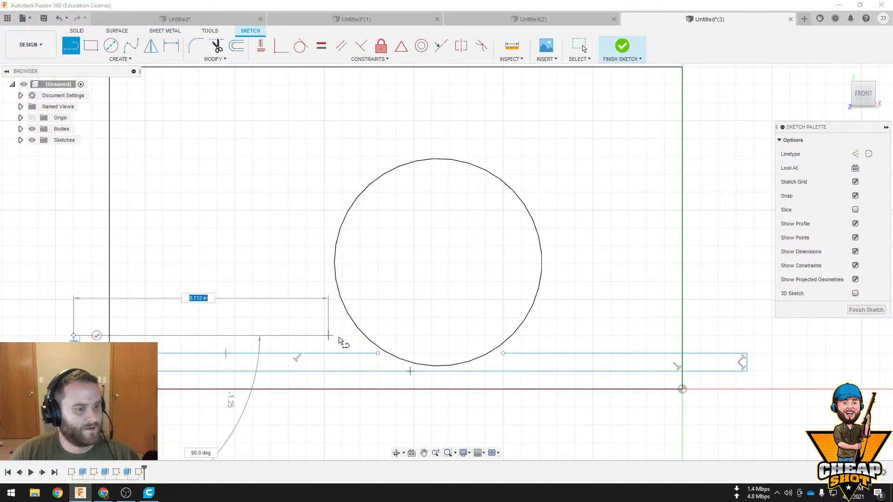
click(352, 336)
key(Escape)
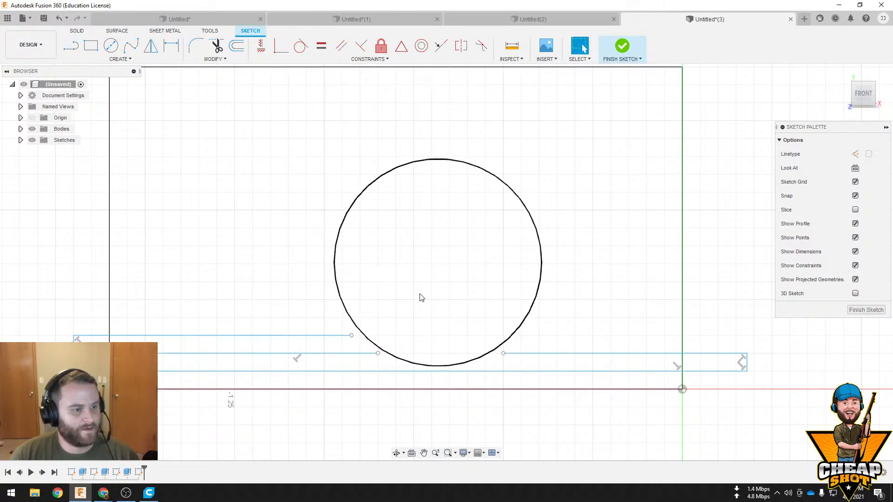
click(73, 44)
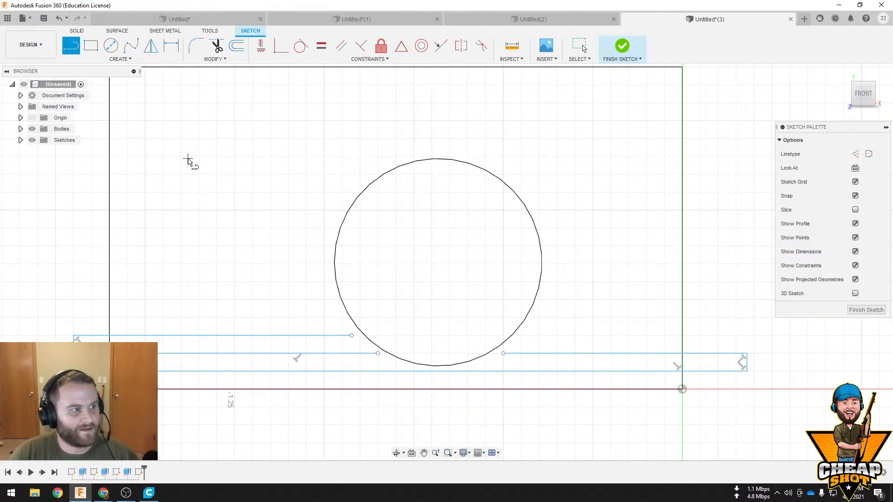
click(188, 157)
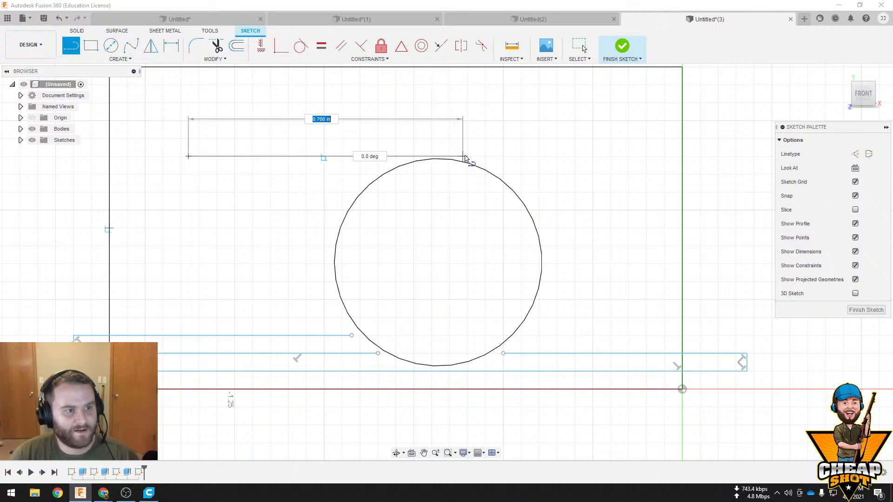
key(Escape)
Draw a long horizontal line across the upper part of the hole, inside the front face
click(70, 45)
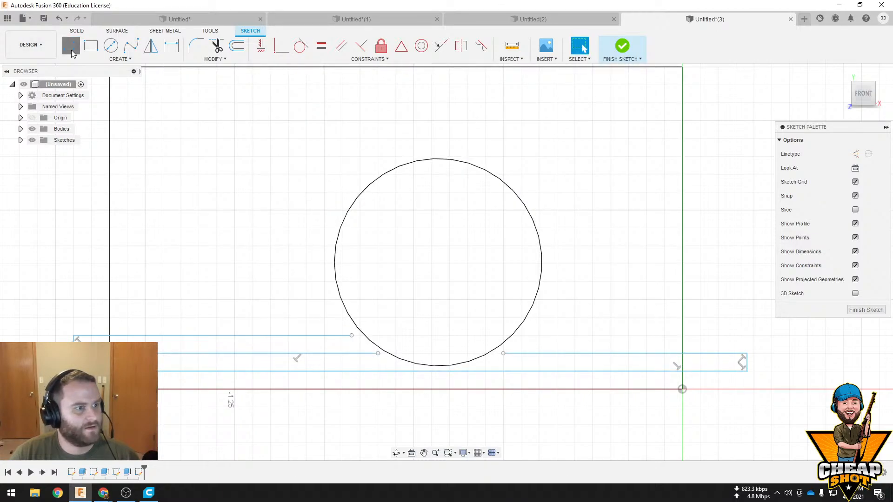
click(176, 175)
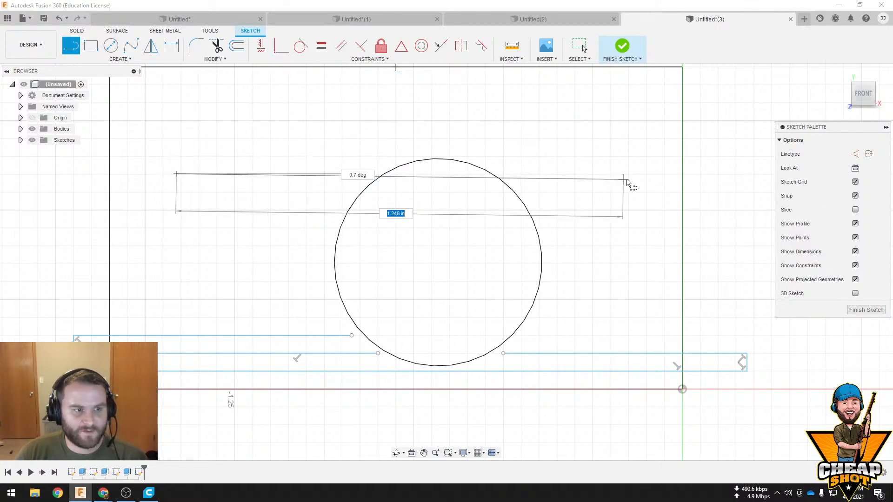
click(664, 174)
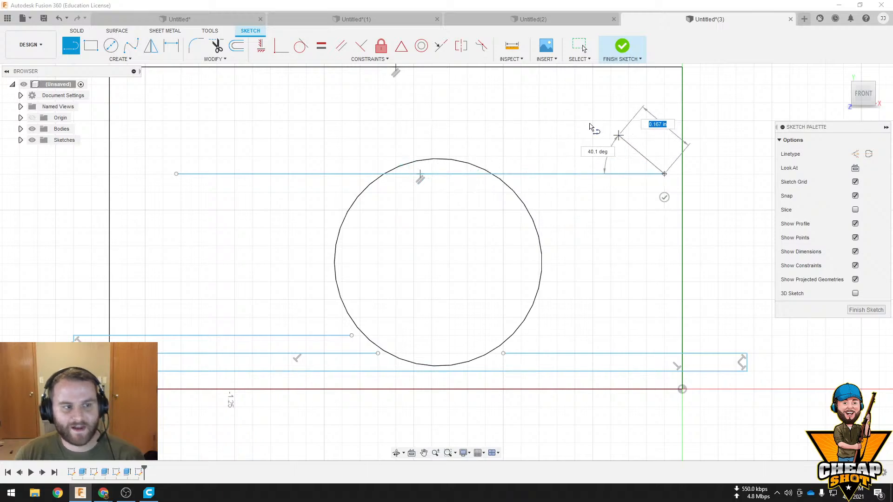
key(Escape)
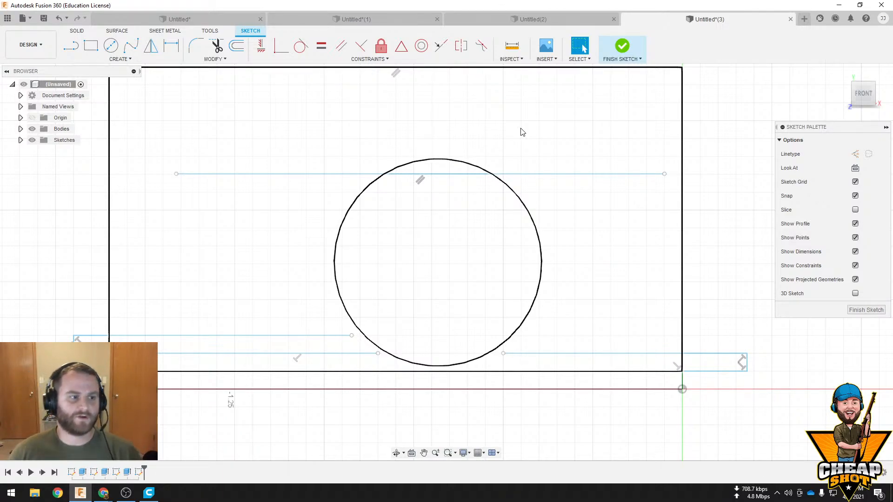
Draw a flat-topped peak over the hole with two sloped lines tangent to the circle joined by a short horizontal line
key(l)
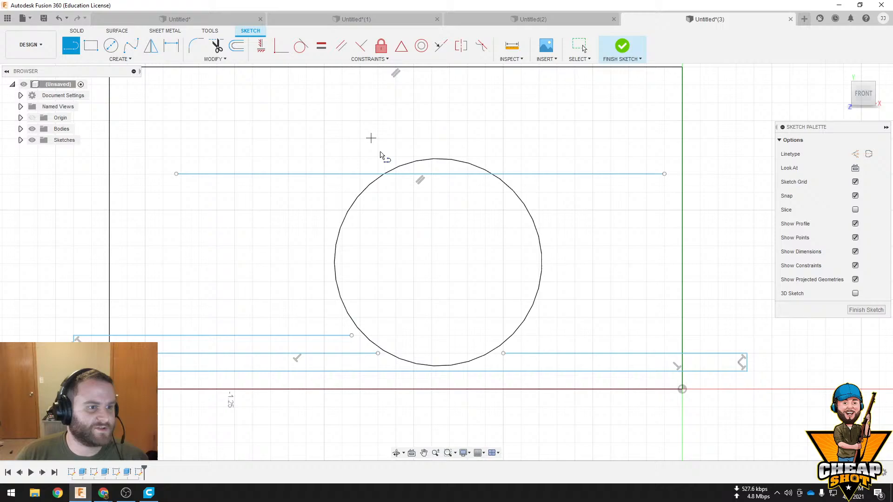
click(358, 196)
click(400, 144)
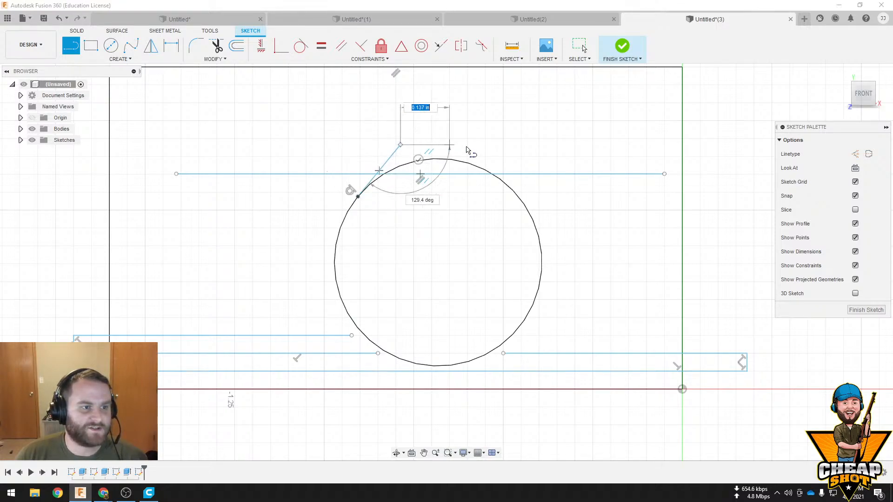
click(472, 144)
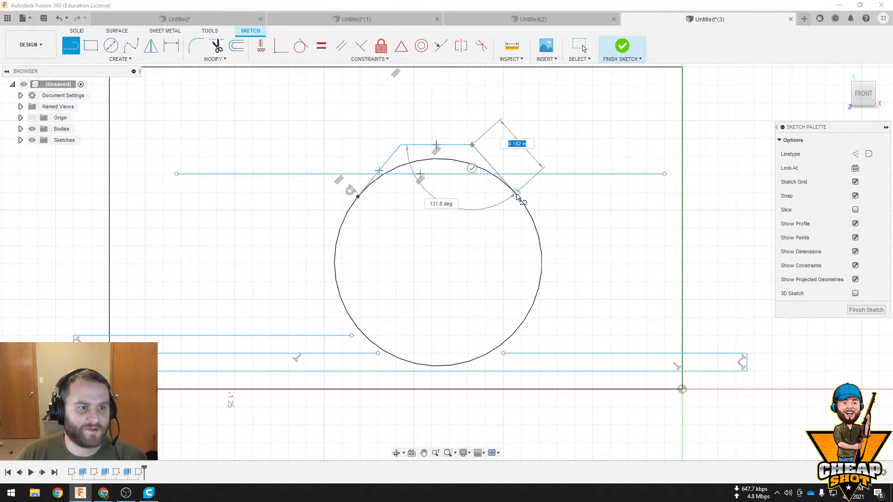
click(516, 194)
key(Escape)
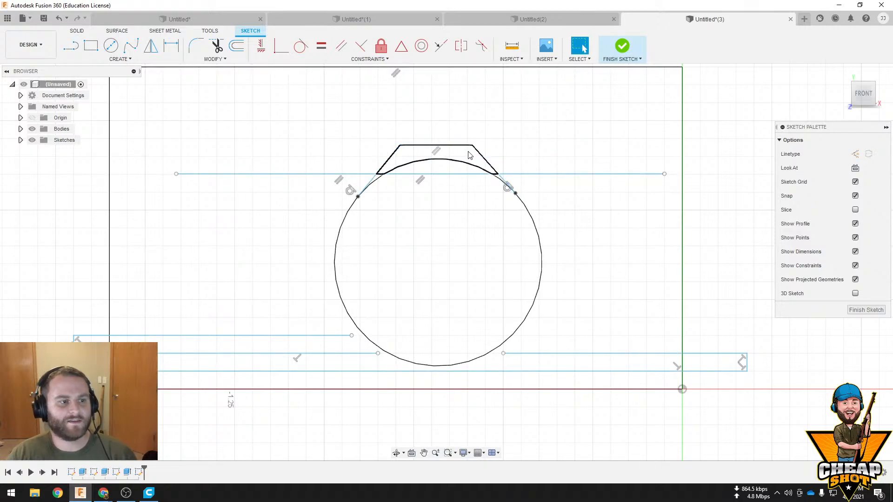
Select the profiles between the hole's upper arc and the flat-topped outline, including both small corner slivers, and finish the sketch
click(468, 152)
shift+middle_drag(530, 158, 515, 167)
scroll(403, 157, up, 4)
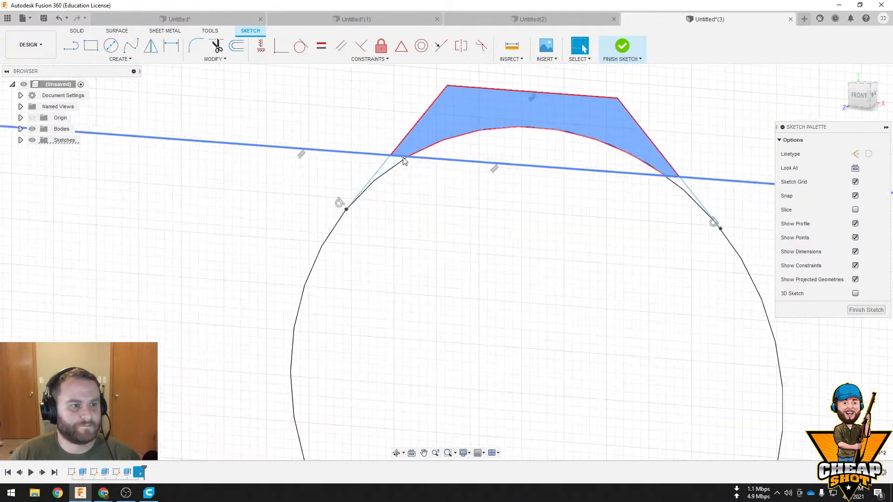
click(679, 186)
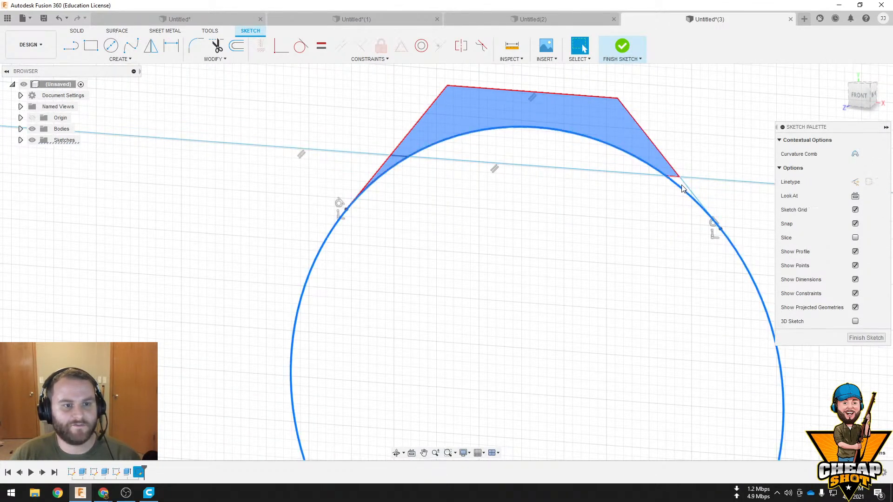
ctrl+click(682, 183)
scroll(684, 182, up, 3)
ctrl+click(677, 180)
scroll(674, 195, down, 5)
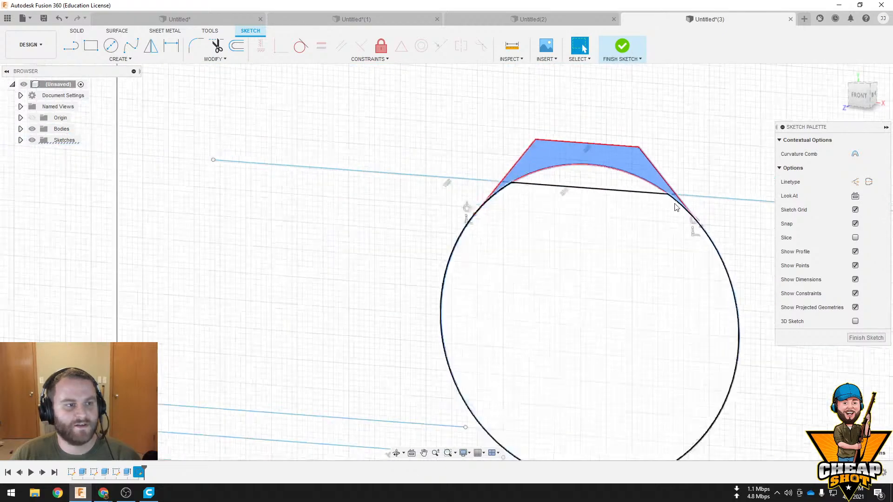
scroll(675, 207, down, 2)
middle_drag(695, 213, 388, 253)
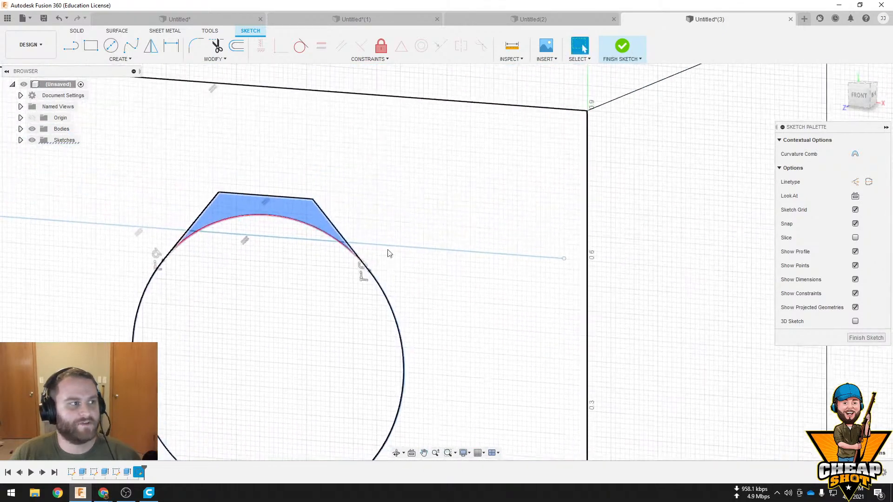
click(636, 49)
Extrude the three selected profiles above the hole 1.71 in into the block as a cut
scroll(194, 257, up, 5)
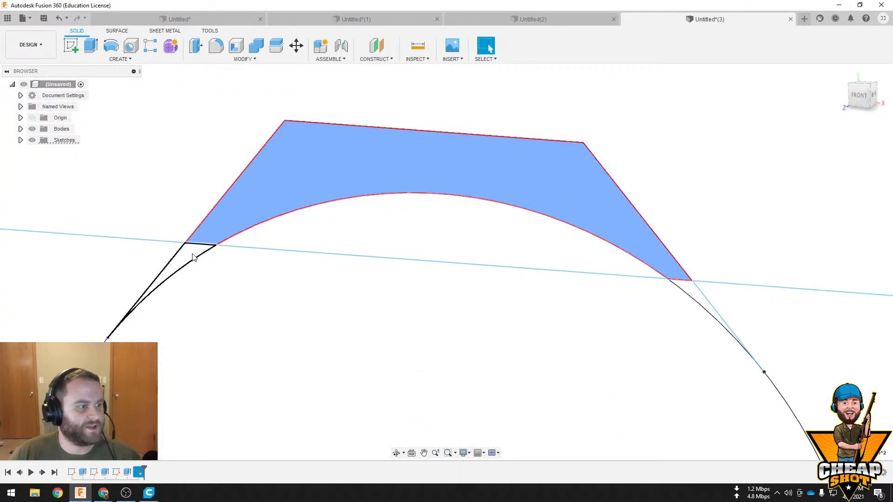
scroll(713, 303, down, 5)
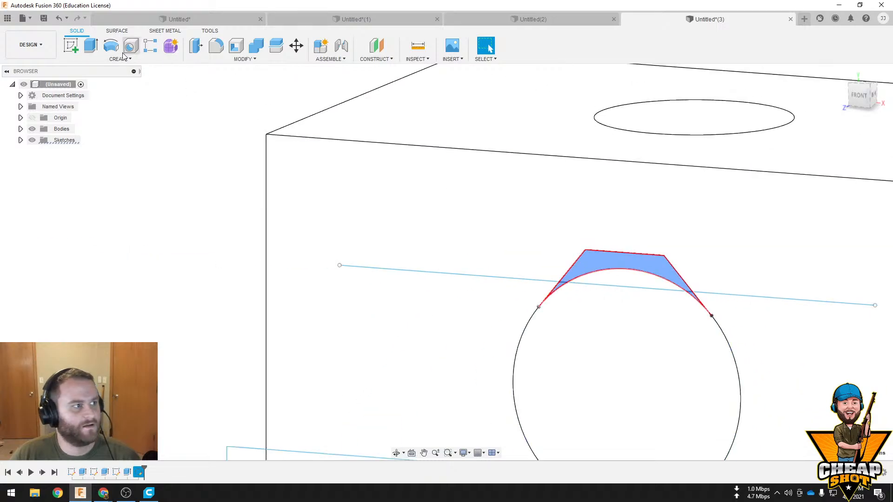
click(90, 45)
middle_drag(697, 302, 386, 302)
drag(371, 296, 833, 123)
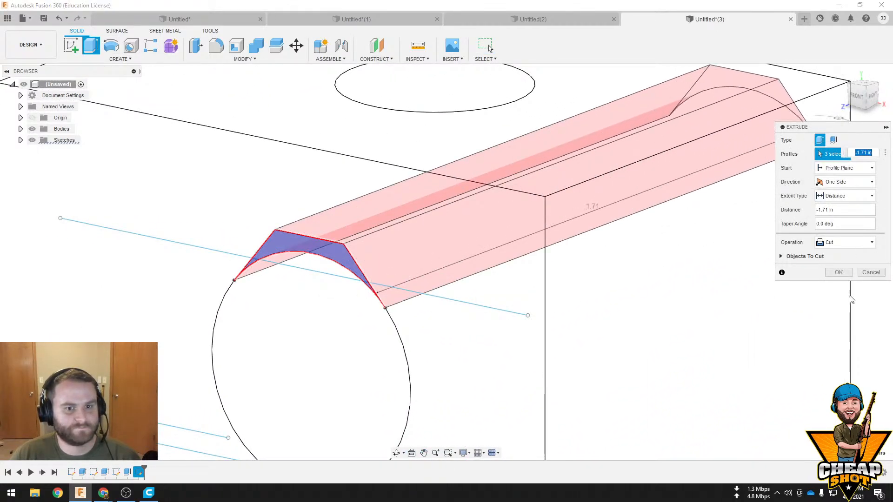
key(Return)
shift+middle_drag(851, 300, 630, 285)
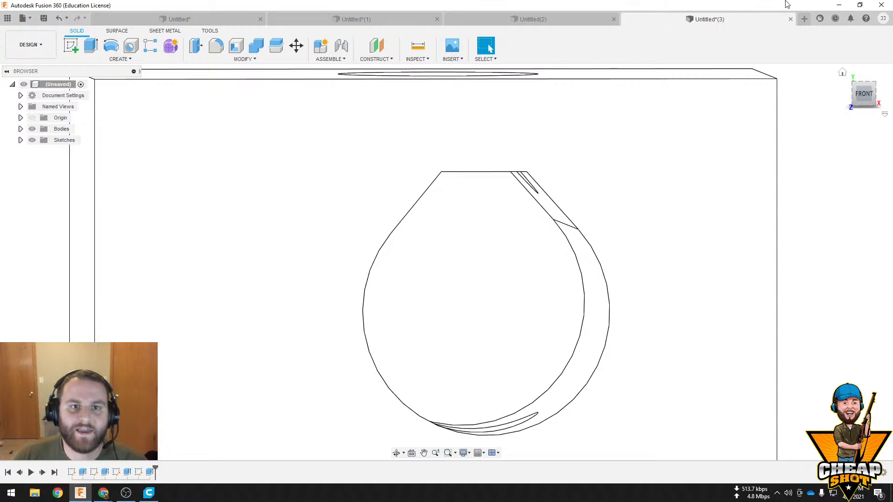
Switch to Chrome and search the web for "Designing for 3d printing poster"
click(838, 5)
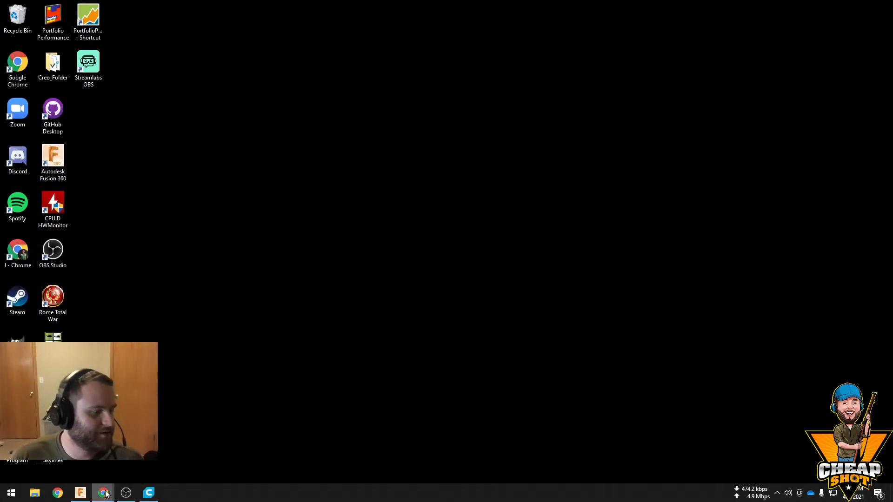
mouse_move(106, 493)
click(185, 456)
click(277, 23)
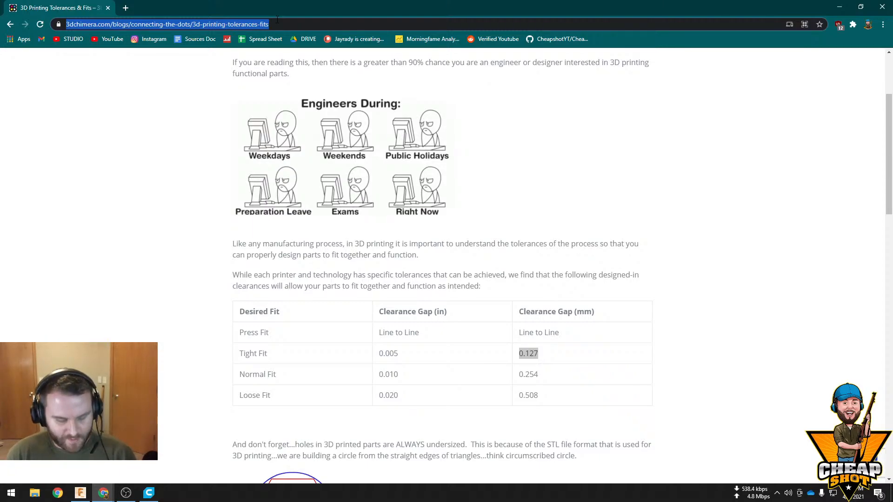
text(Designing for )
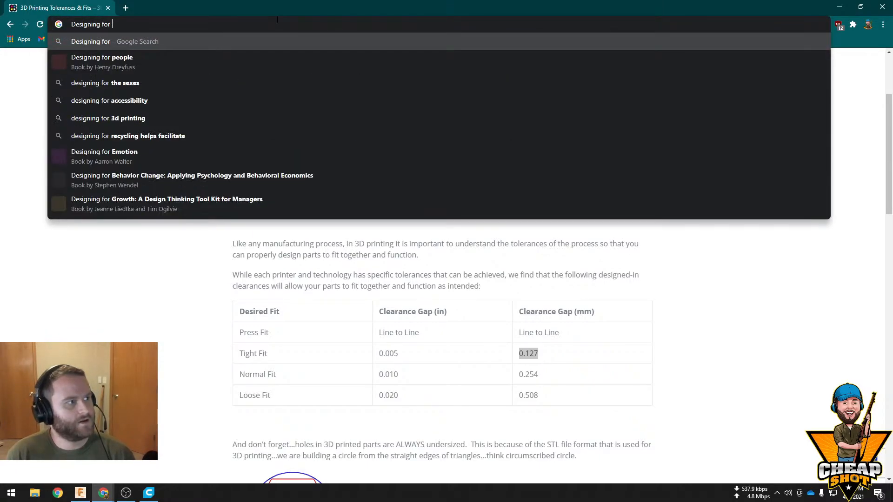
text(3d p[)
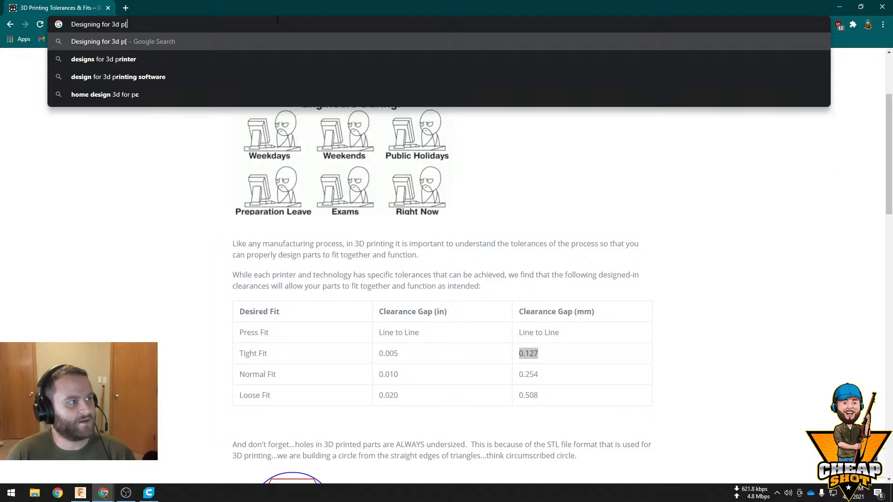
key(BackSpace)
text(roi)
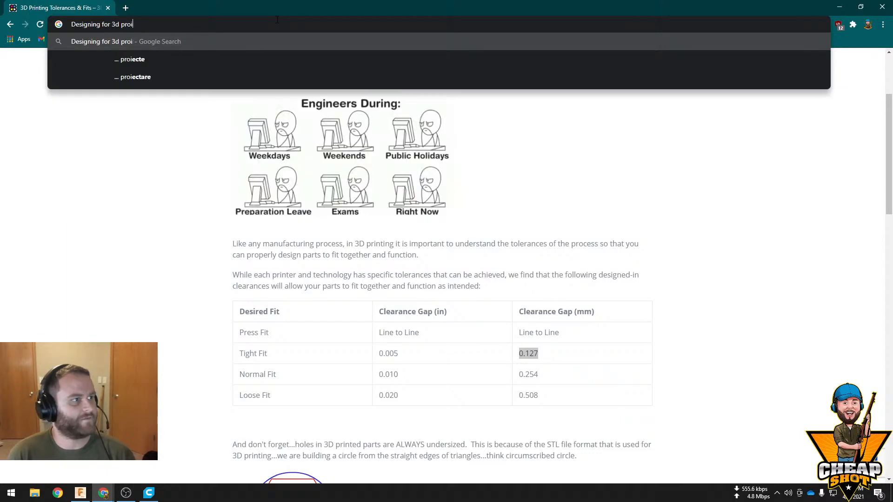
key(BackSpace)
key(BackSpace)
text(inting post)
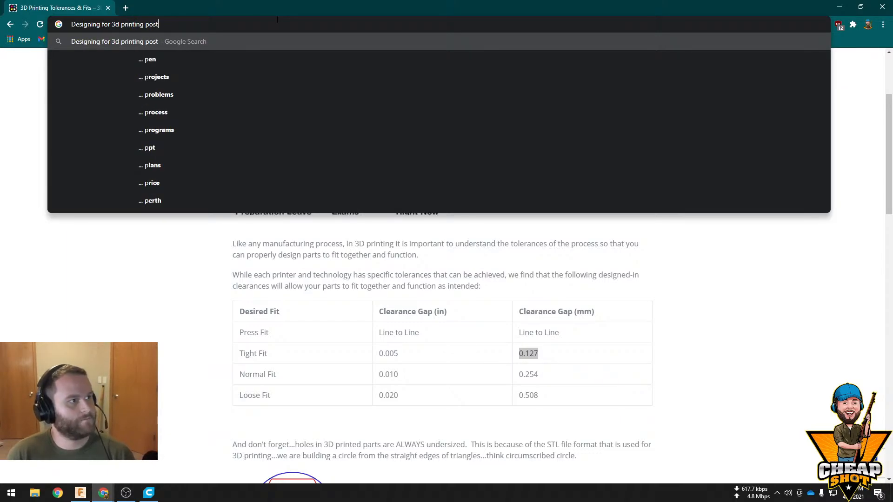
text(er)
key(Return)
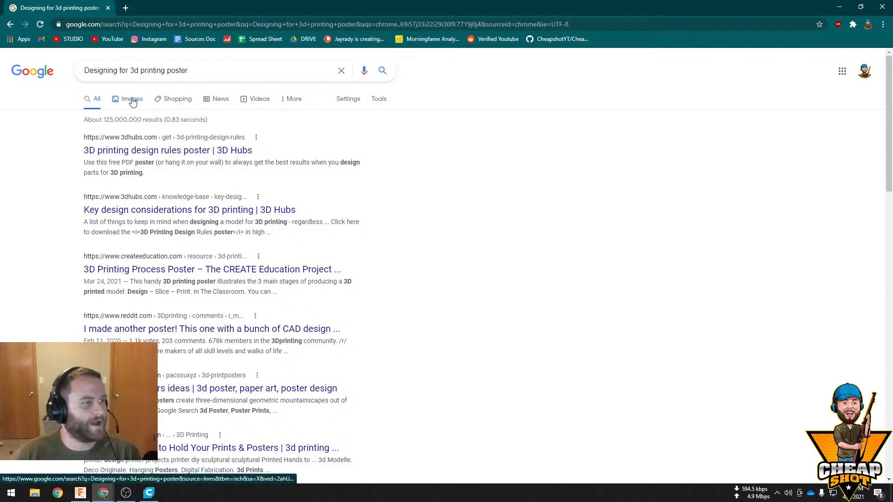
Find the CAD Design Tips for 3D Printing poster among the image results, open its Adafruit blog page and examine the tips
click(132, 100)
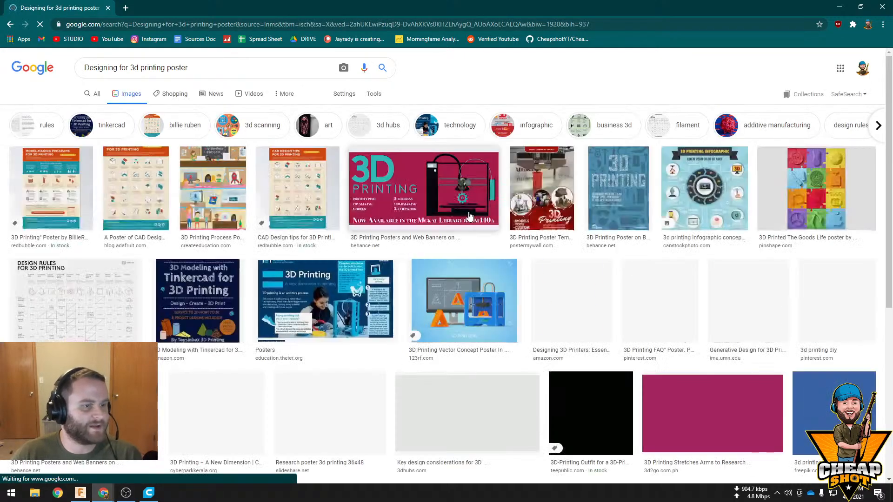
click(131, 184)
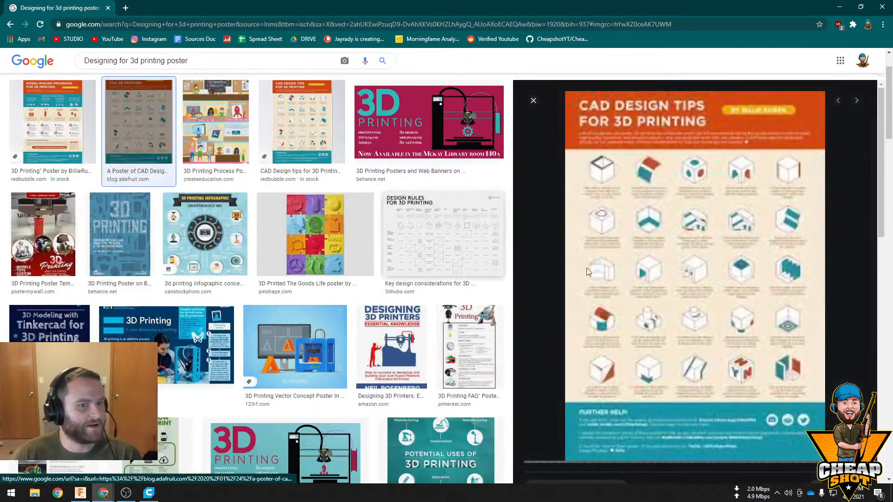
click(289, 130)
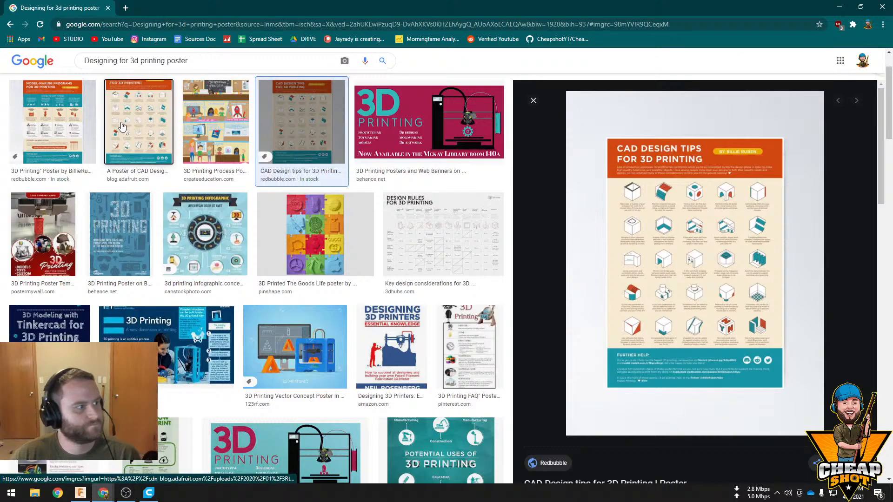
click(139, 122)
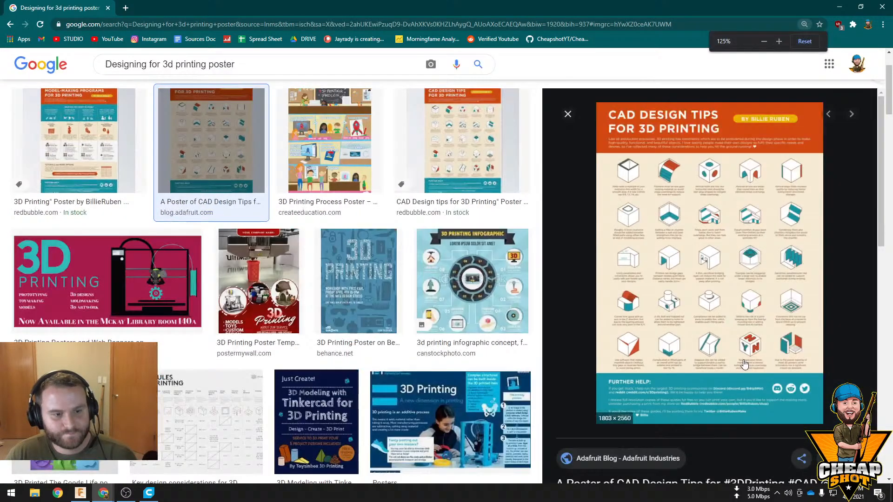
click(718, 349)
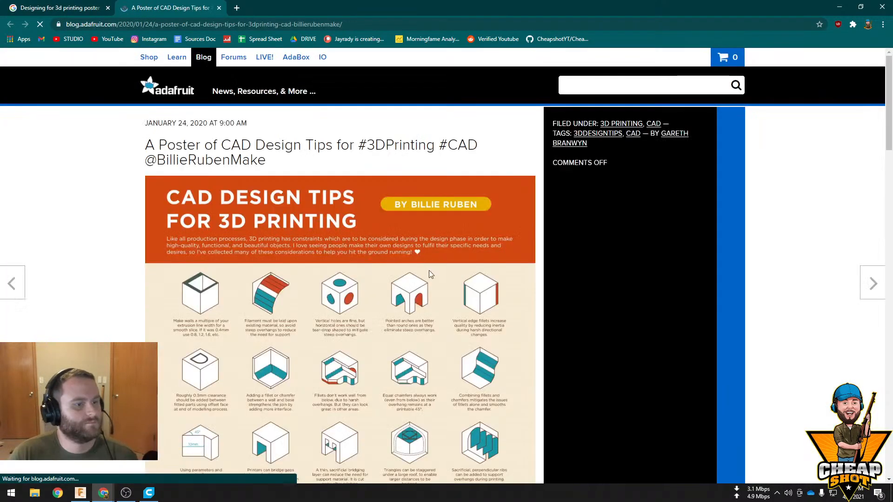
scroll(428, 274, down, 5)
ctrl+scroll(412, 300, up, 6)
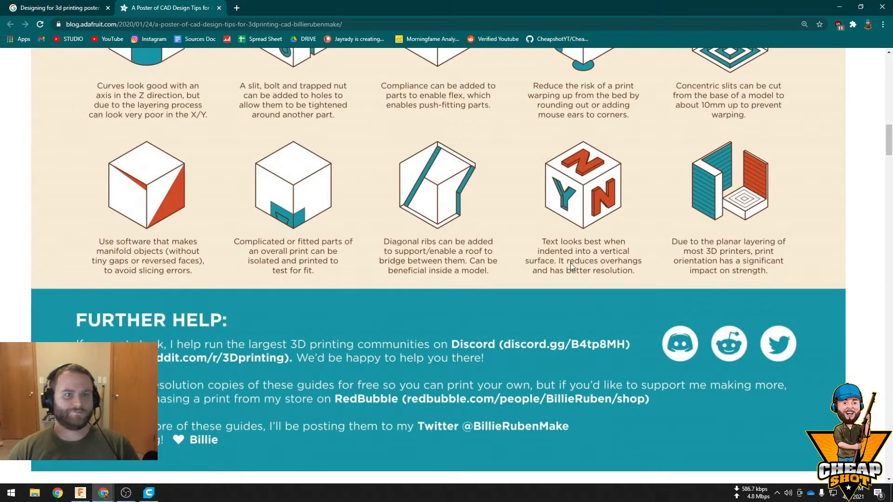
Switch back to Fusion 360 and start a sketch on the block's front face
click(840, 7)
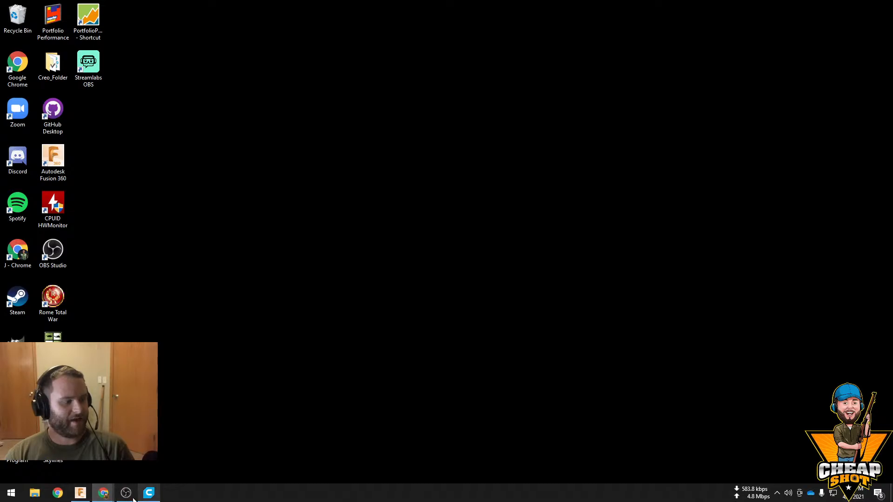
click(81, 498)
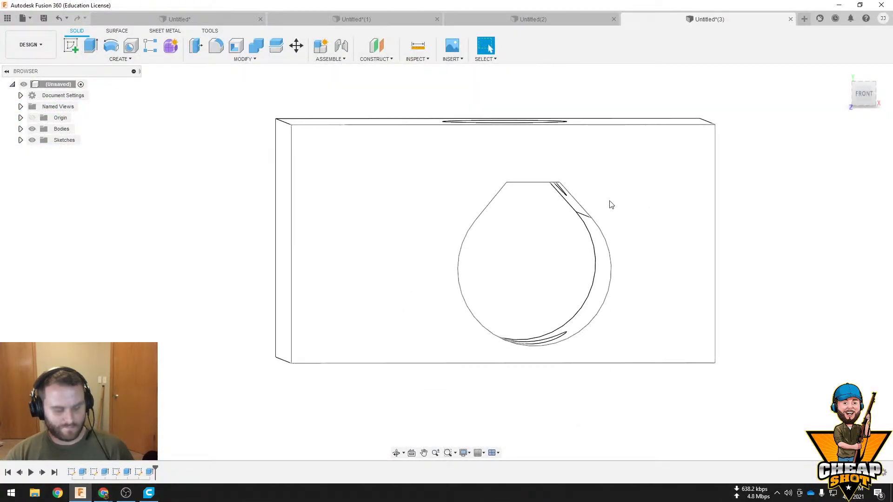
mouse_move(591, 191)
shift+middle_down()
mouse_move(575, 221)
mouse_move(532, 239)
shift+middle_up()
click(262, 196)
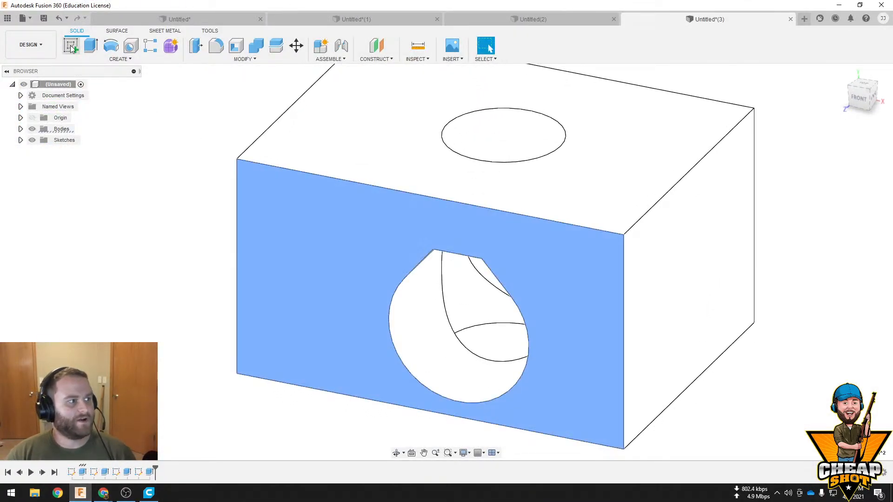
click(71, 46)
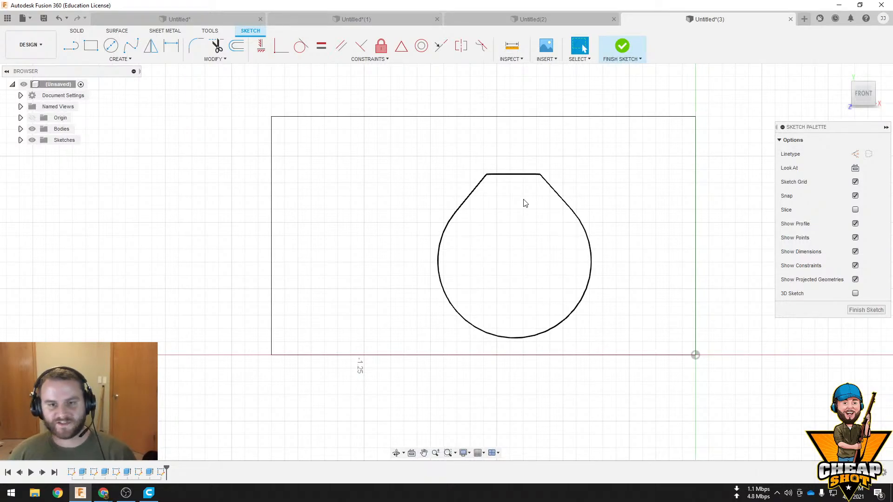
Add the bold text "R" beside the flat-topped hole on the front face and finish the sketch
click(155, 60)
click(119, 164)
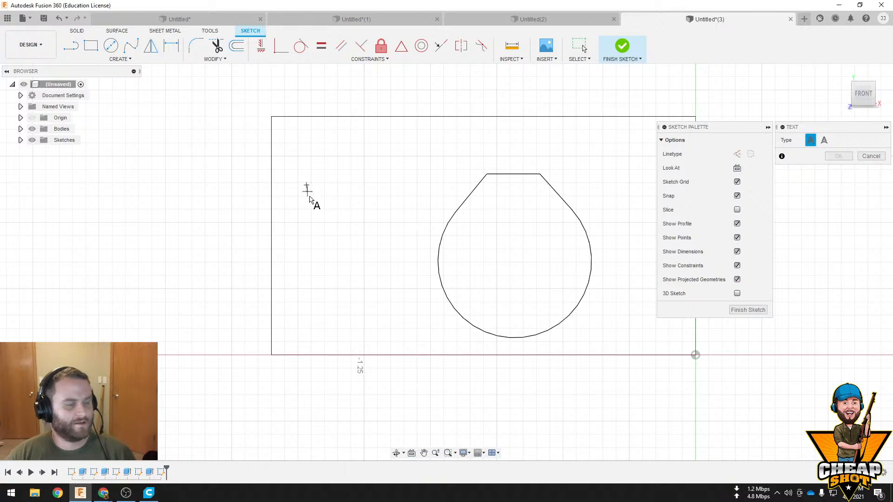
click(395, 271)
text(res)
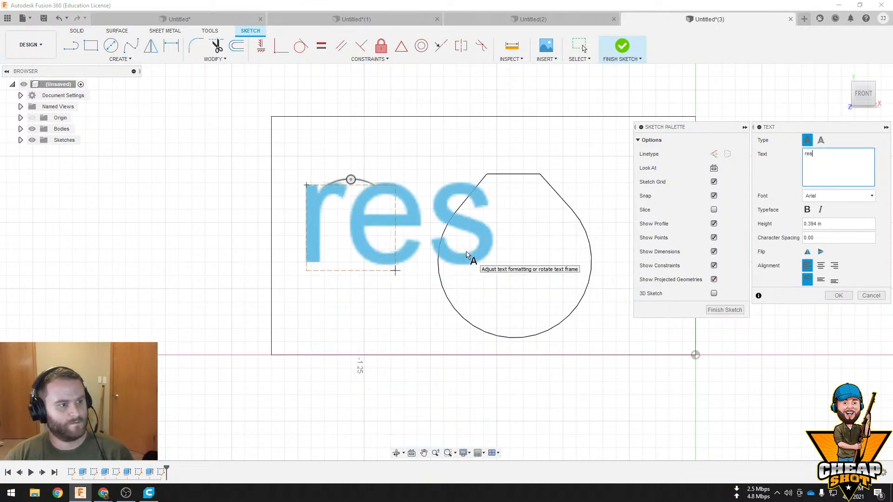
key(BackSpace)
key(BackSpace)
key(BackSpace)
text(RT)
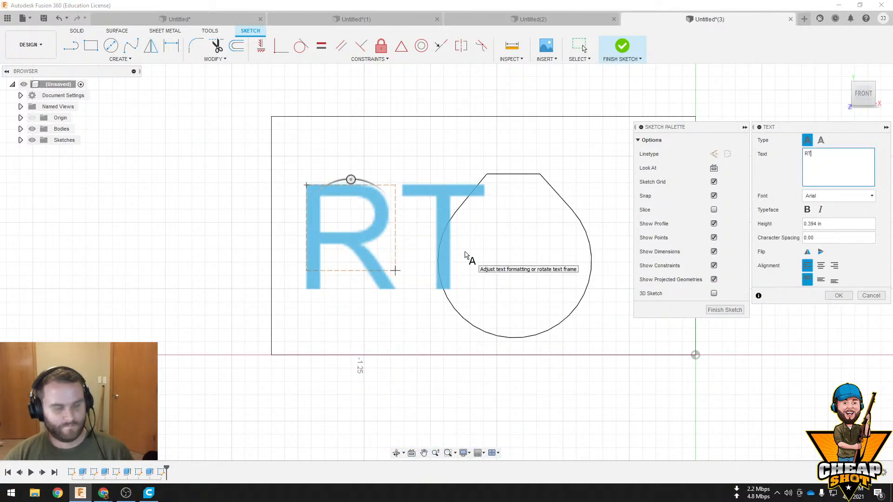
key(BackSpace)
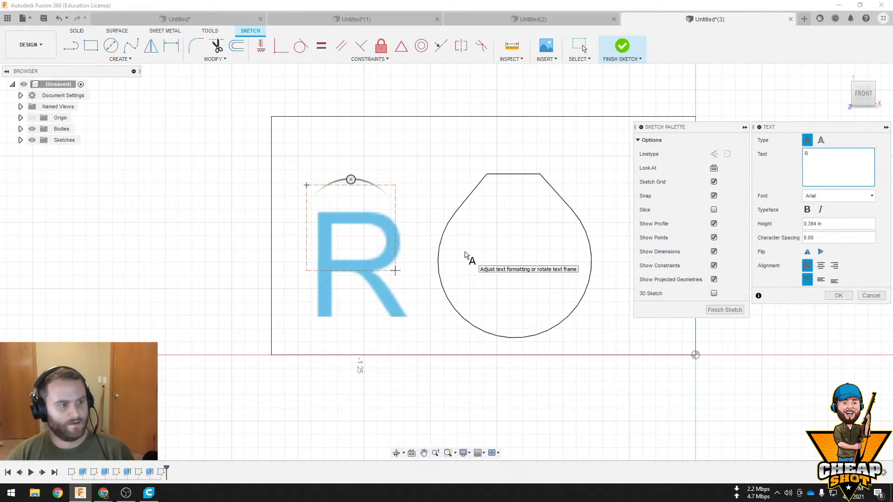
click(807, 210)
click(840, 297)
mouse_move(549, 303)
shift+middle_down()
mouse_move(542, 319)
mouse_move(516, 325)
shift+middle_up()
click(621, 47)
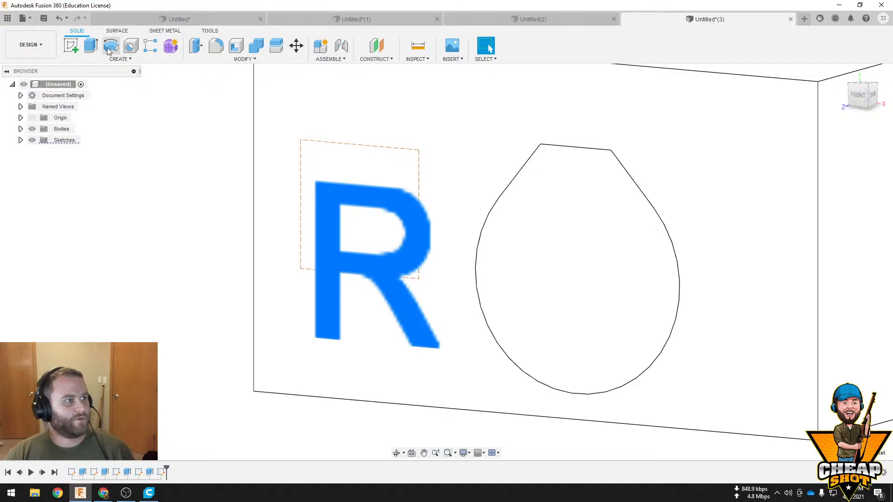
Extrude the letter R a short distance into the front face as an engraved cut
click(90, 46)
drag(370, 266, 380, 263)
click(845, 275)
Start a sketch on the block's top face, around the round hole
shift+middle_drag(846, 278, 399, 215)
scroll(477, 231, down, 3)
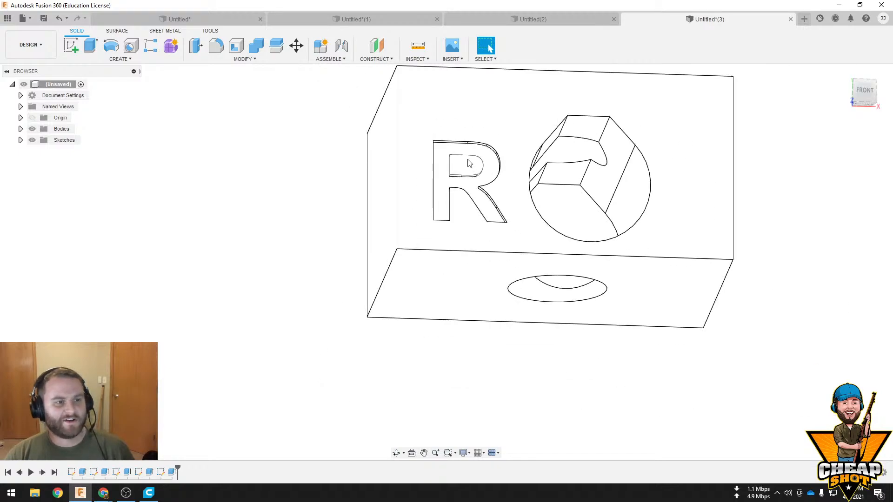
scroll(443, 165, up, 5)
shift+middle_drag(466, 205, 405, 418)
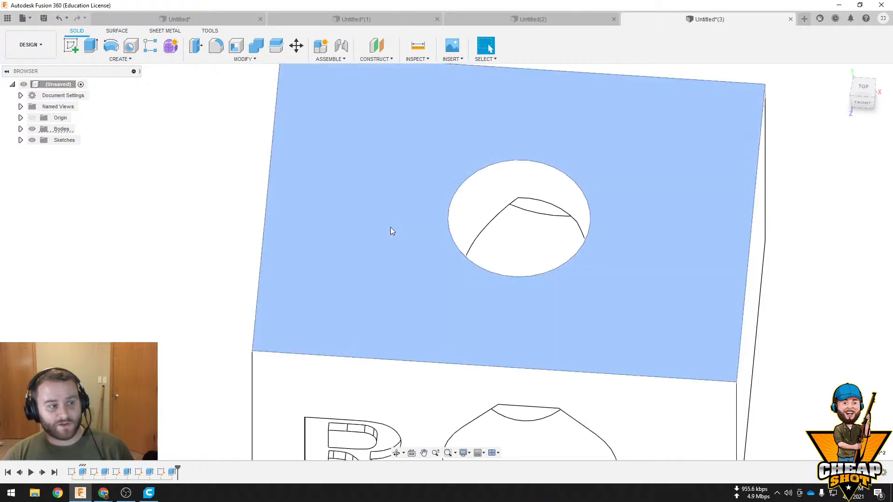
click(358, 232)
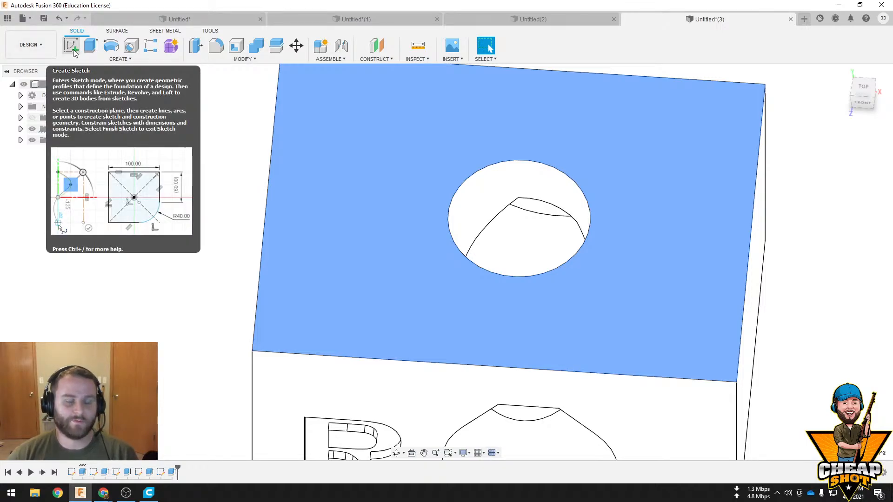
click(73, 49)
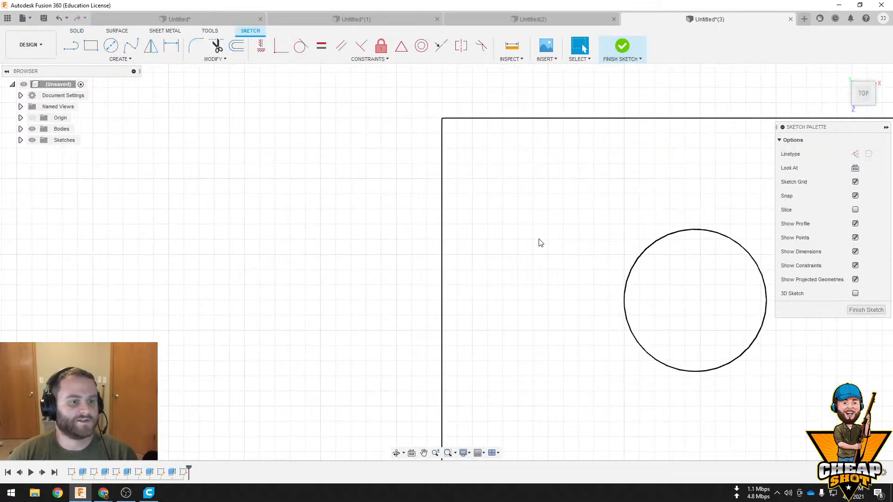
Add the bold text "O" beside the round hole on the top face and finish the sketch
click(120, 59)
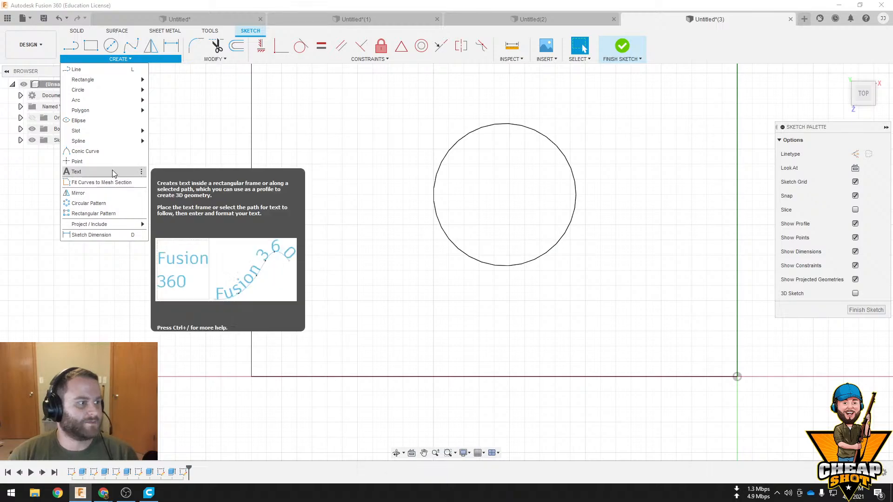
click(114, 173)
click(297, 134)
click(411, 314)
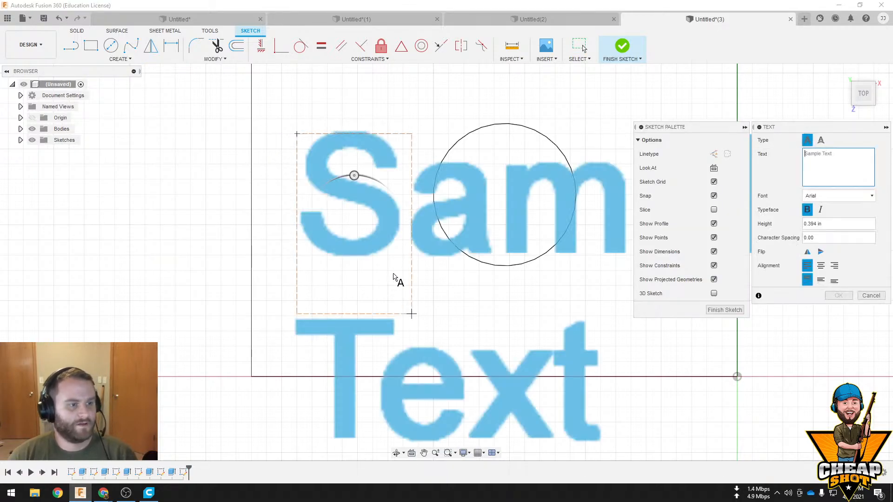
text(O)
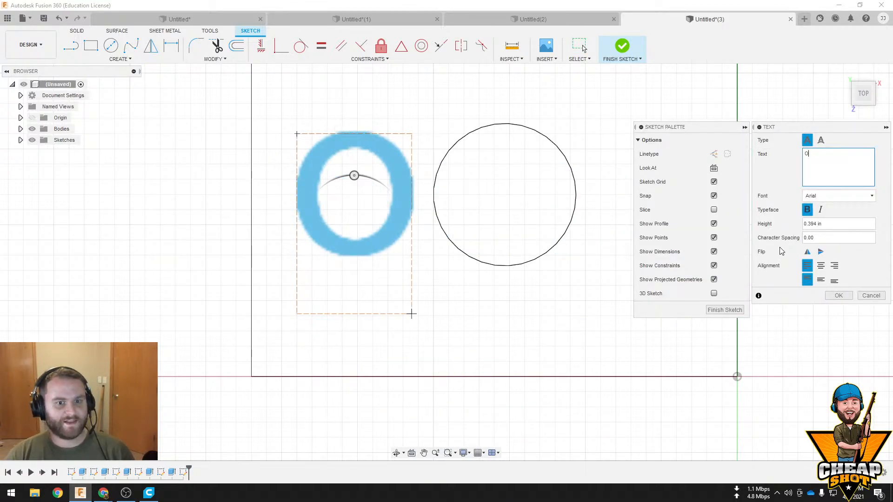
click(837, 295)
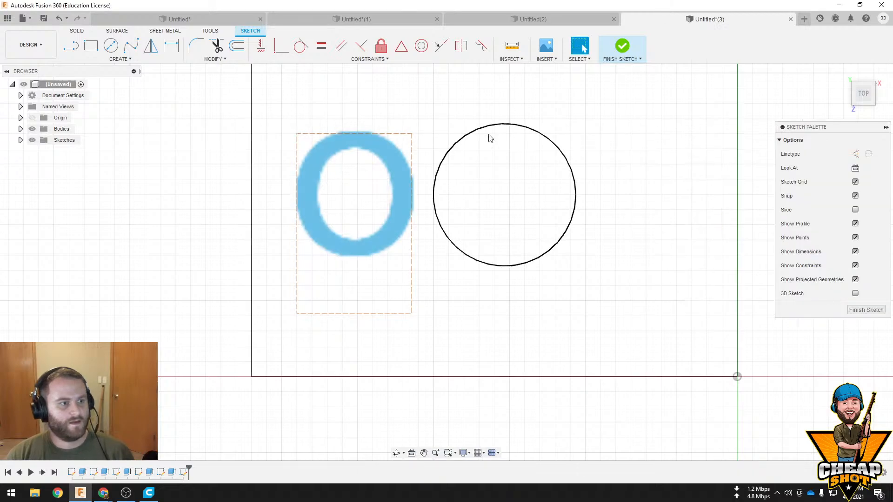
click(622, 46)
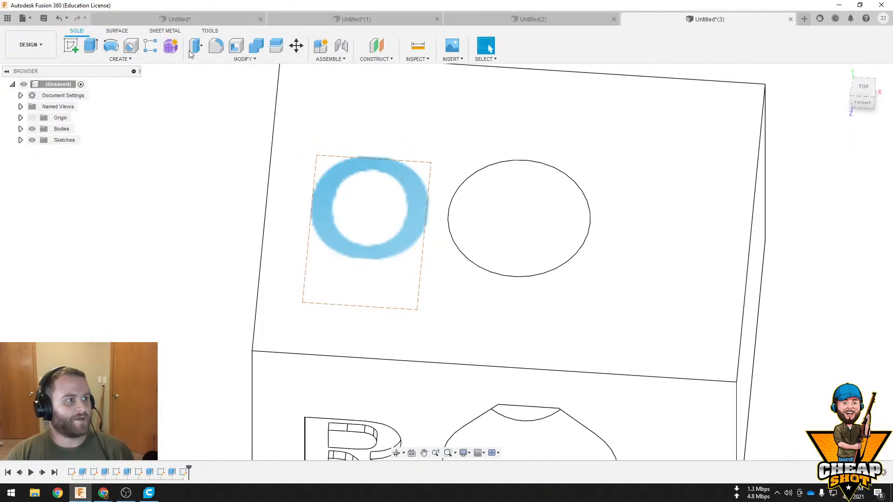
Extrude the letter O a short distance upward from the top face as raised text
click(91, 45)
click(411, 208)
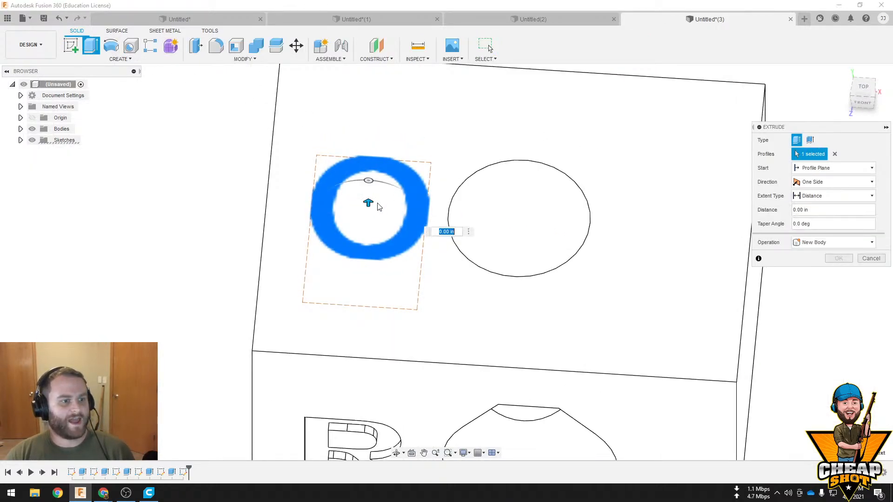
drag(369, 203, 368, 186)
click(836, 263)
Start another sketch on the block's top face
scroll(708, 265, down, 4)
mouse_move(766, 253)
shift+middle_down()
mouse_move(759, 231)
mouse_move(763, 239)
shift+middle_up()
click(703, 242)
click(71, 45)
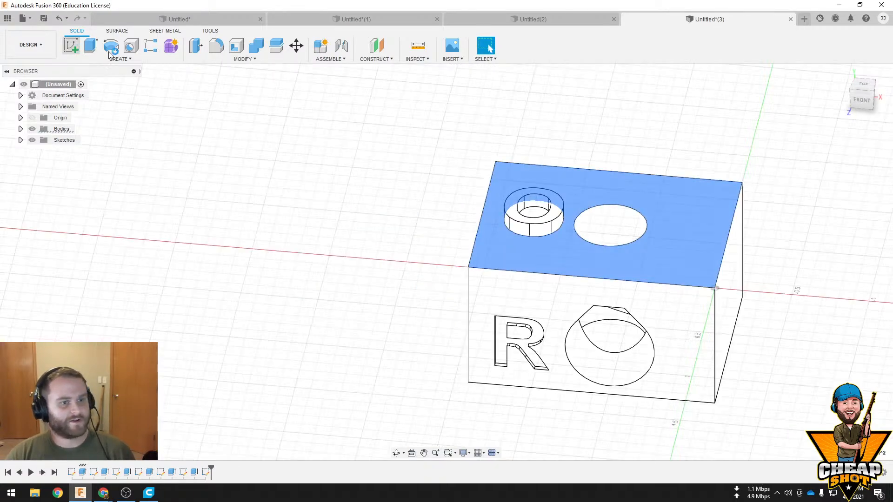
Add the bold text "O" between the round hole and the block's free edge, opposite the raised O, and finish the sketch
click(120, 59)
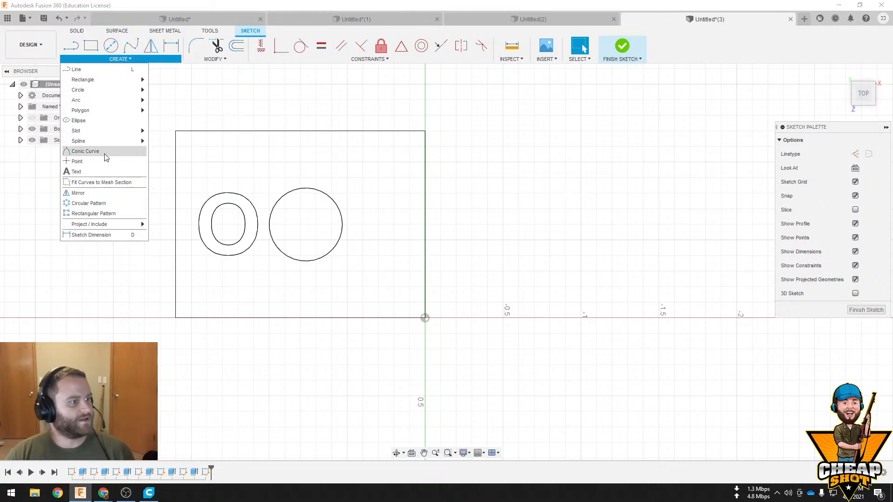
click(102, 172)
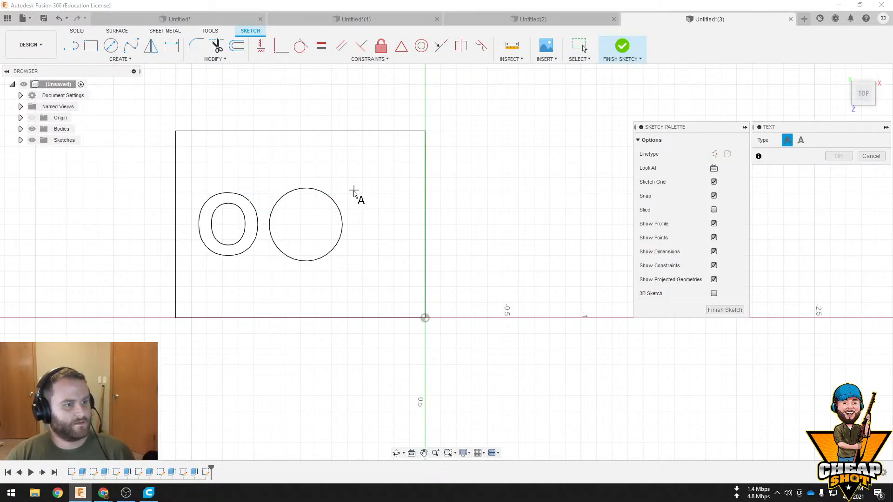
click(416, 266)
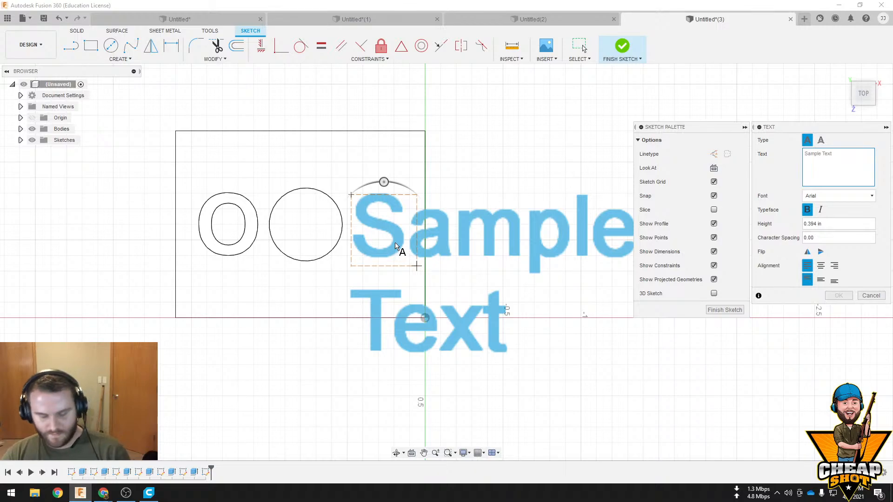
text(O)
click(838, 296)
click(622, 44)
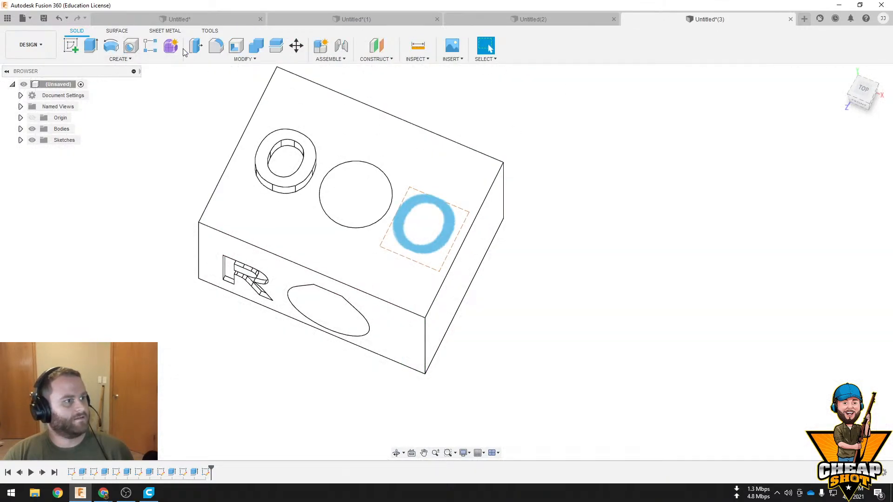
Extrude the new letter O a short distance down into the top face as an engraved cut
click(92, 52)
click(454, 221)
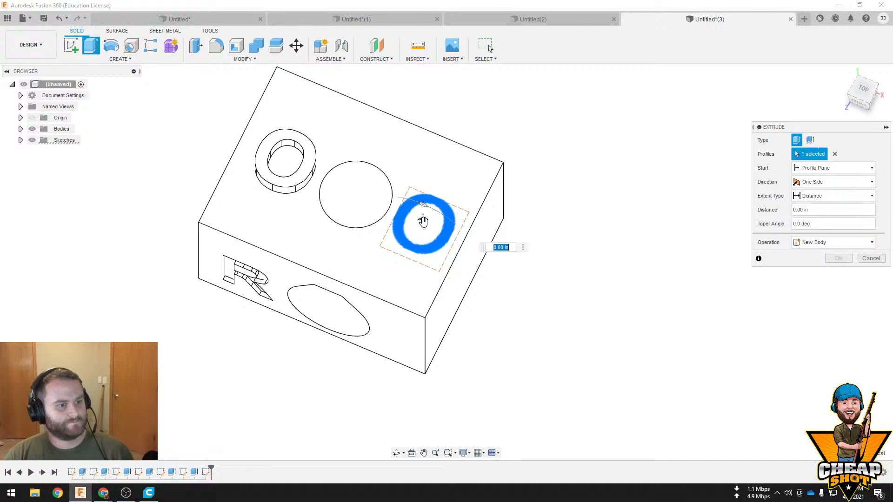
click(838, 272)
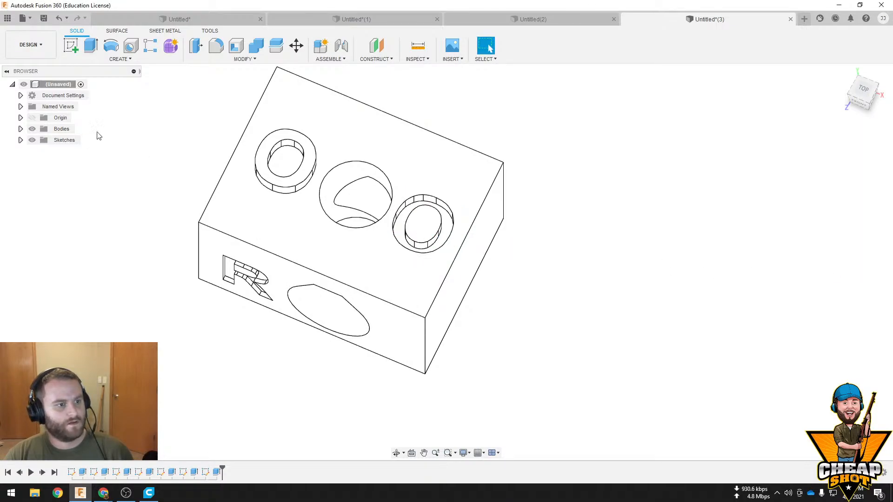
Save the whole design as an STL file in the 3D Objects folder, replacing the existing TestTravis file
right_click(43, 84)
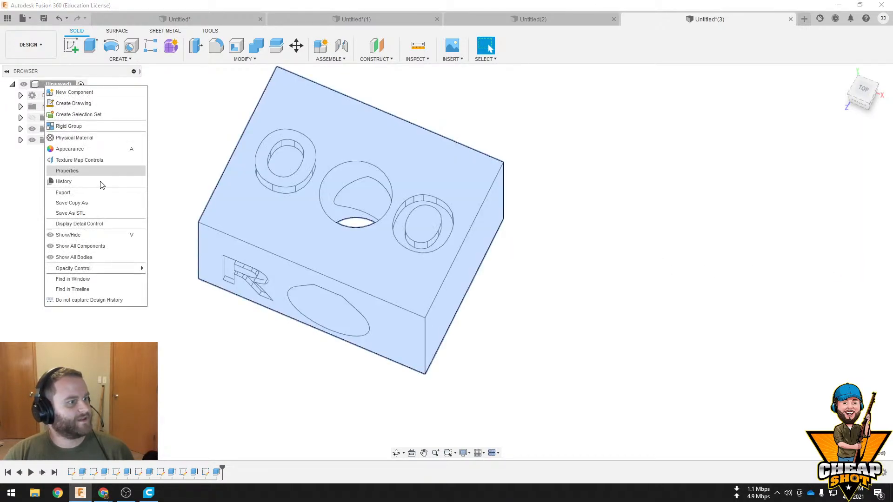
click(102, 211)
click(838, 267)
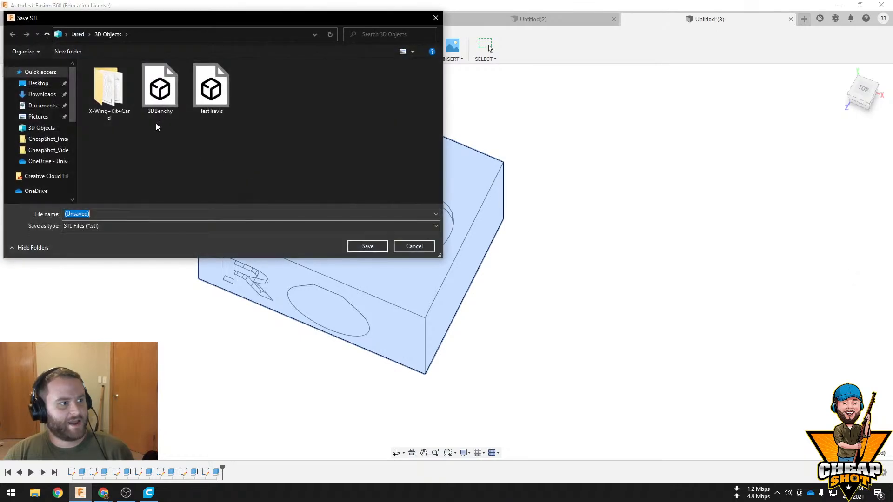
click(213, 99)
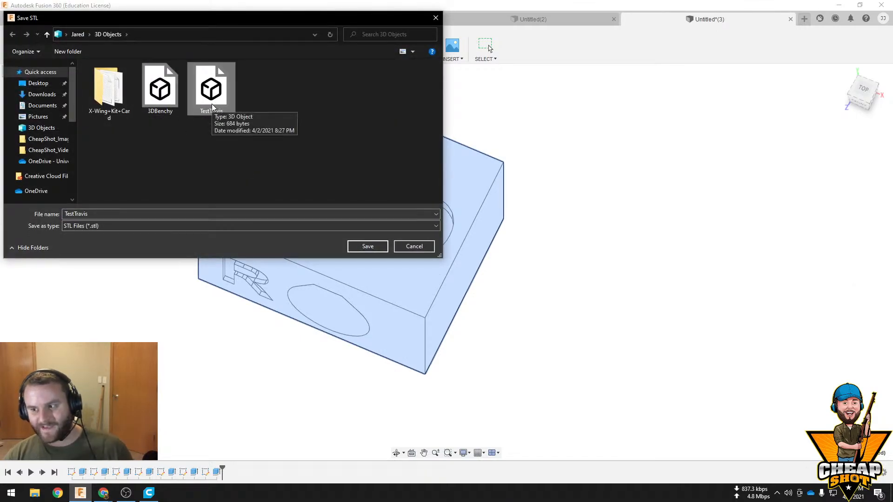
click(367, 246)
click(461, 247)
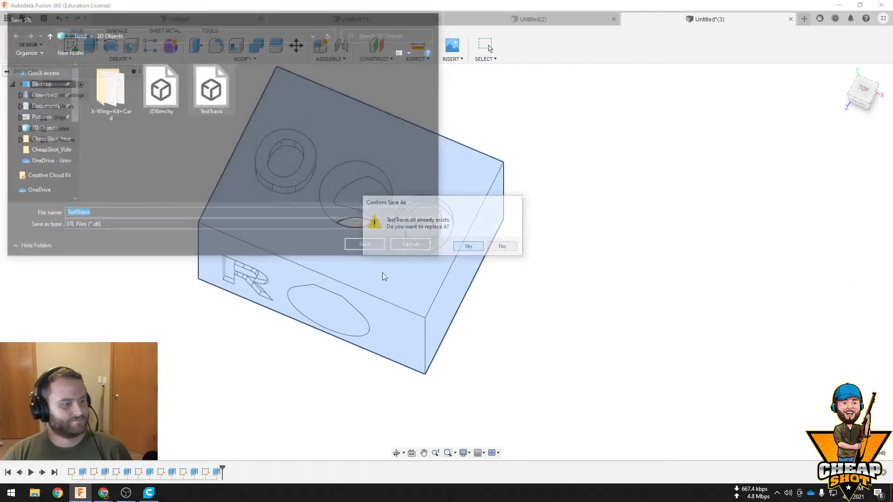
Switch to Ultimaker Cura, delete the old block from the build plate and open the re-exported TestTravis model
click(149, 493)
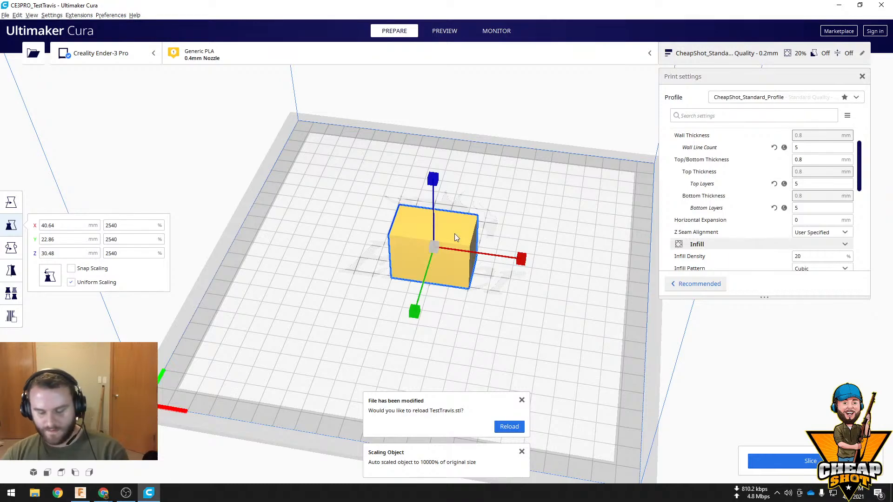
key(Delete)
click(33, 53)
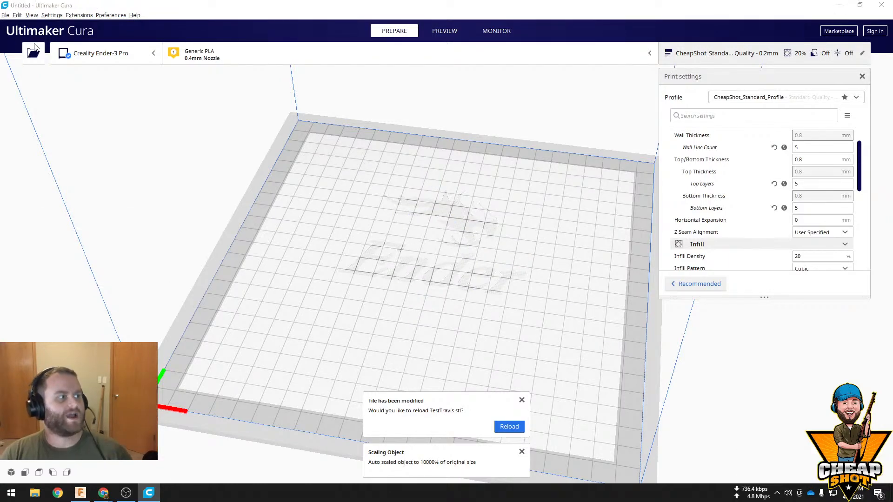
double_click(211, 91)
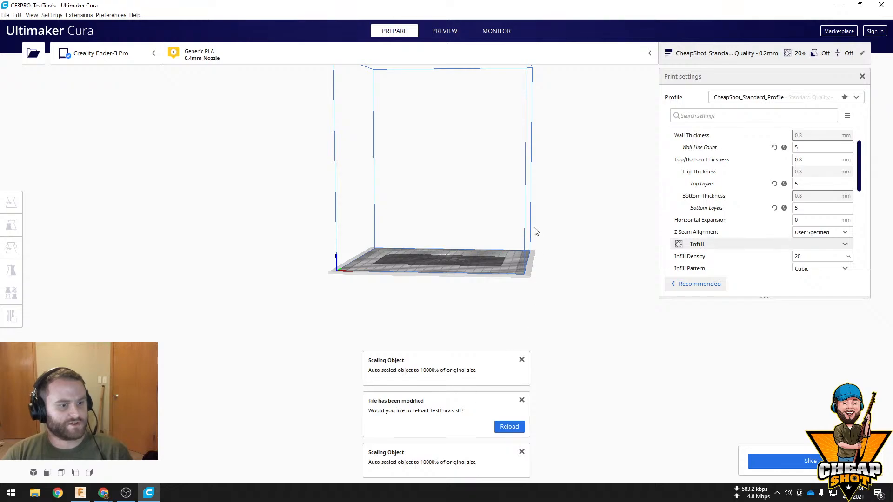
Move the imported block down onto the build plate at X 0, Y 0, Z 0
right_drag(535, 232, 542, 106)
click(454, 126)
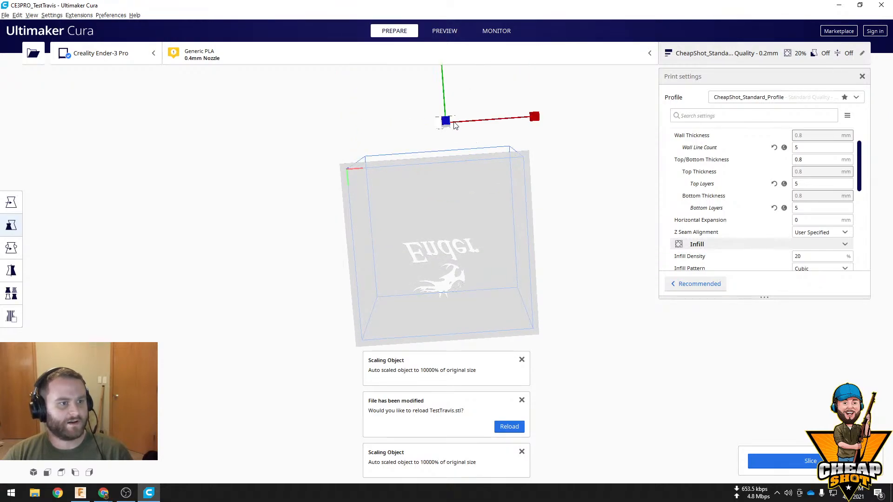
click(16, 252)
click(13, 208)
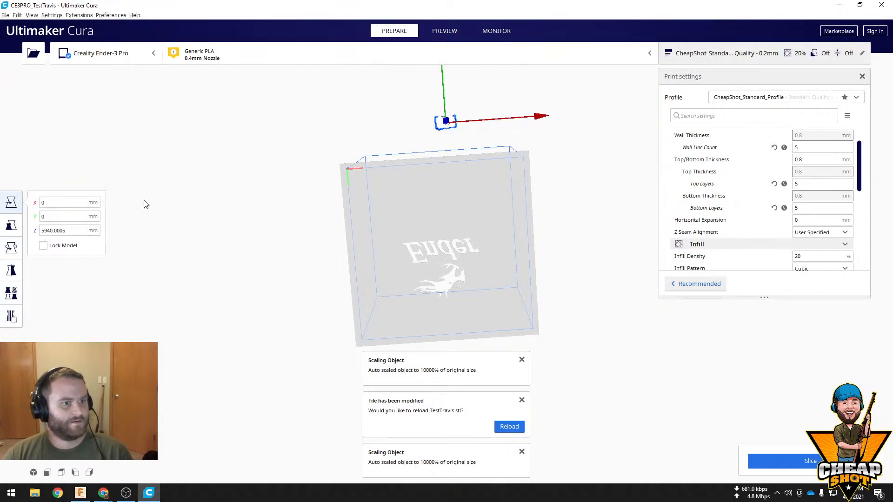
drag(457, 126, 449, 179)
right_drag(573, 218, 568, 363)
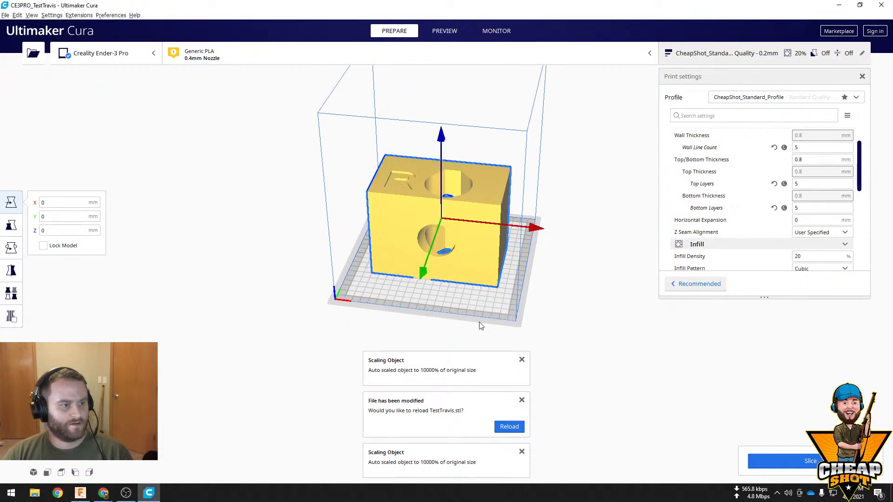
Scale the block uniformly to 2540%
click(13, 247)
click(11, 225)
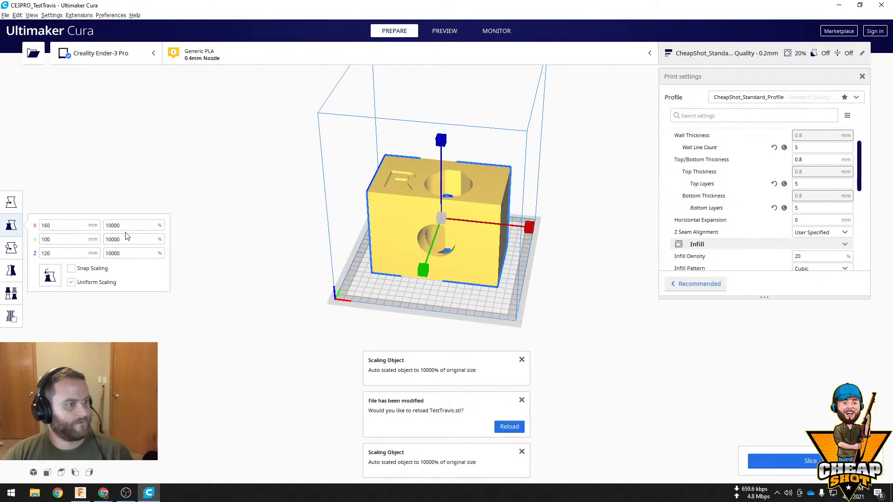
text(254)
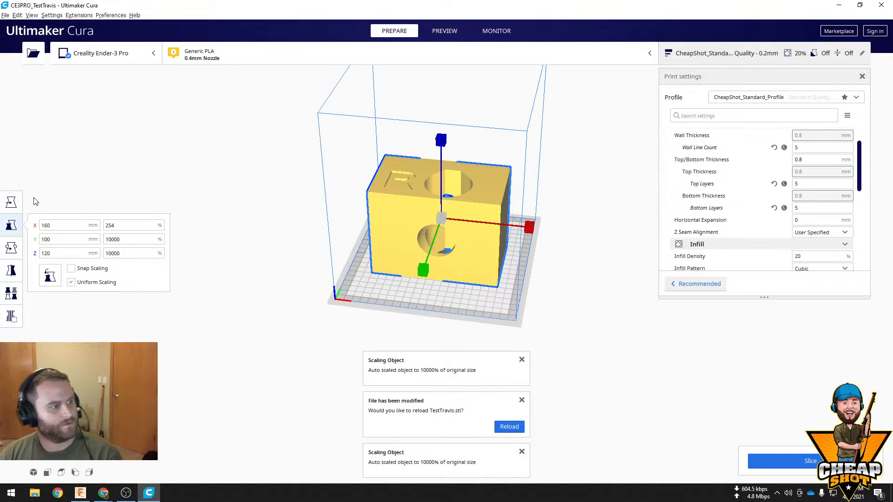
text(0)
key(Return)
Rotate the block 90° so the face with the raised and engraved O letters points upward
scroll(436, 271, up, 5)
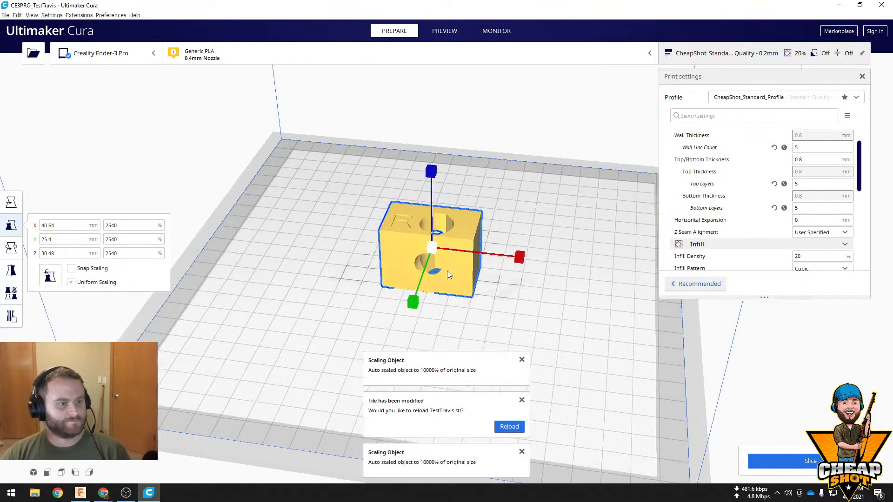
scroll(447, 271, up, 5)
right_drag(532, 236, 65, 270)
click(11, 248)
click(11, 248)
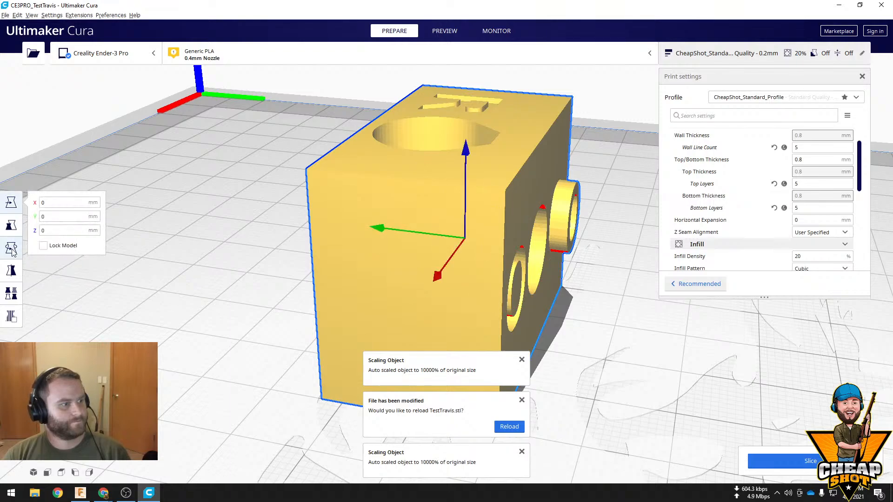
click(11, 248)
drag(452, 155, 368, 256)
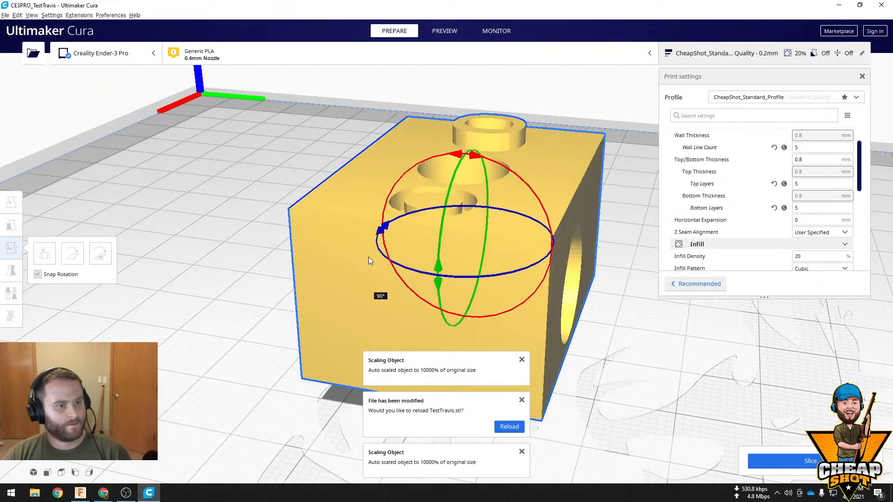
Slice the block and show its layer preview
click(789, 464)
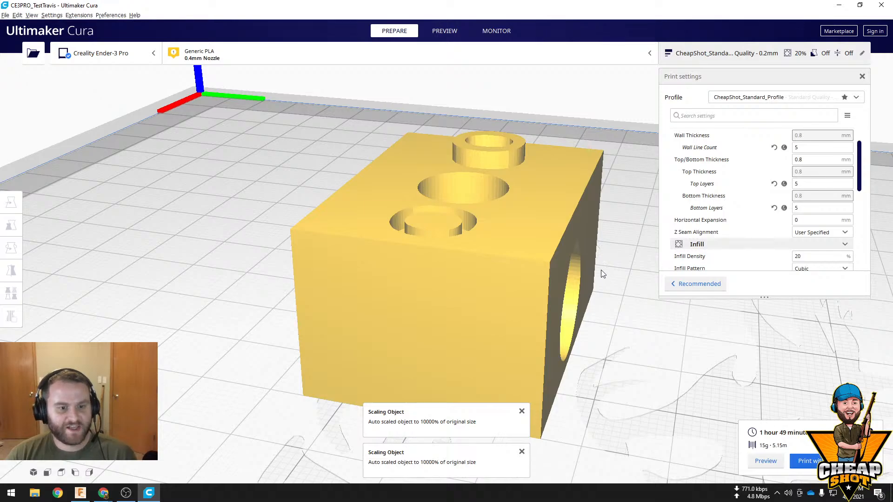
right_drag(603, 273, 338, 20)
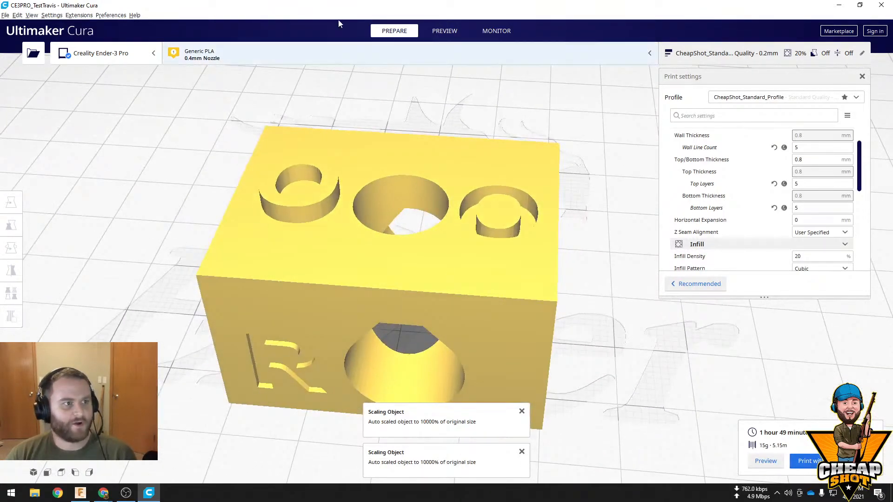
click(451, 32)
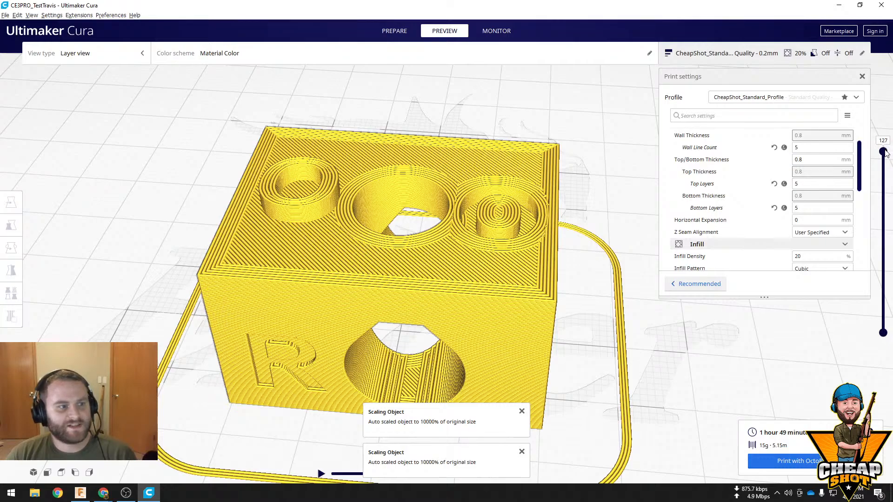
Step the layer preview down from the top to layer 43 to inspect the lettering and the block's interior
mouse_move(883, 152)
mouse_down()
mouse_move(882, 182)
mouse_move(883, 161)
mouse_up()
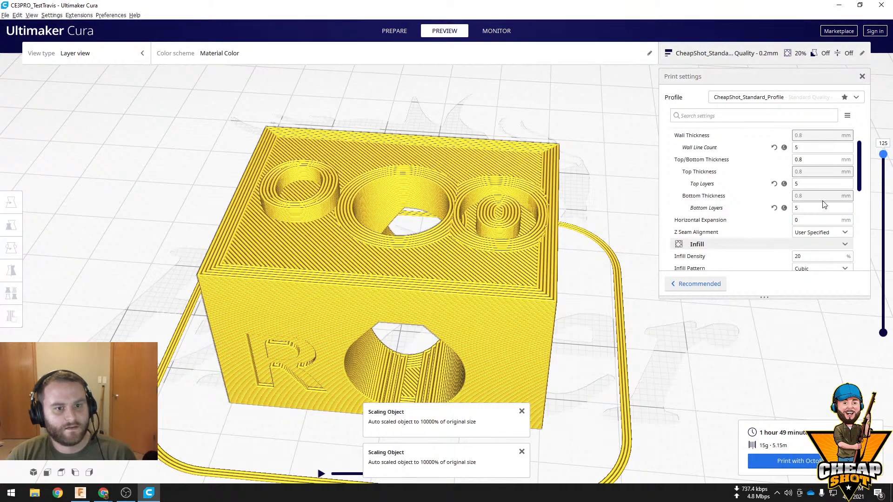
scroll(817, 218, up, 2)
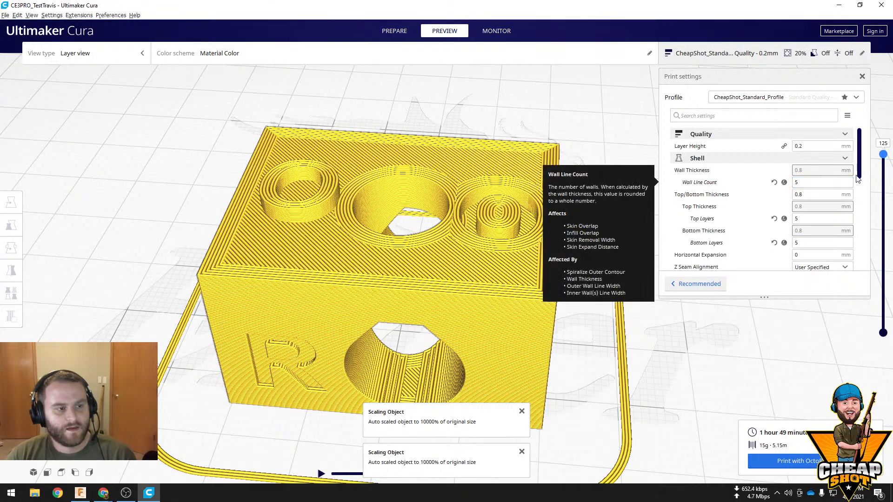
drag(882, 169, 879, 175)
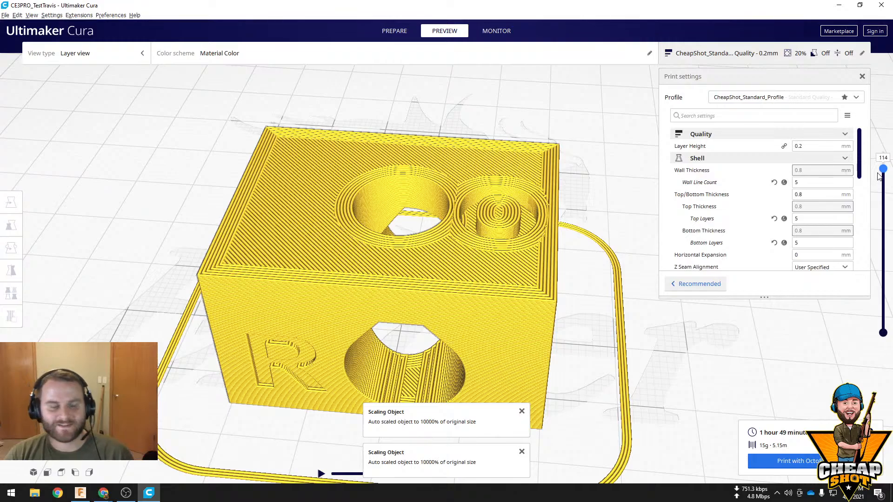
drag(878, 176, 864, 267)
right_drag(677, 349, 588, 341)
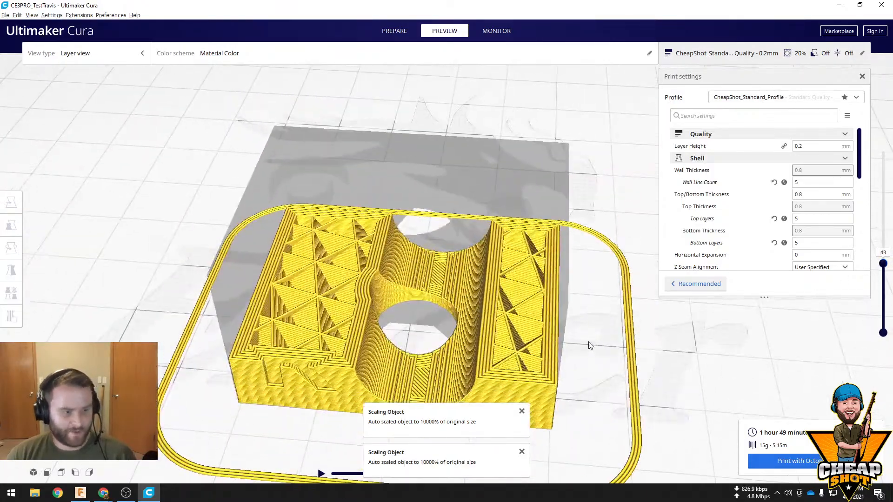
Examine the sliced layers around the flat-topped hole's lower curve at layer 43, and its flat roof with all 127 layers shown
scroll(522, 368, up, 3)
scroll(522, 369, up, 6)
scroll(473, 256, down, 3)
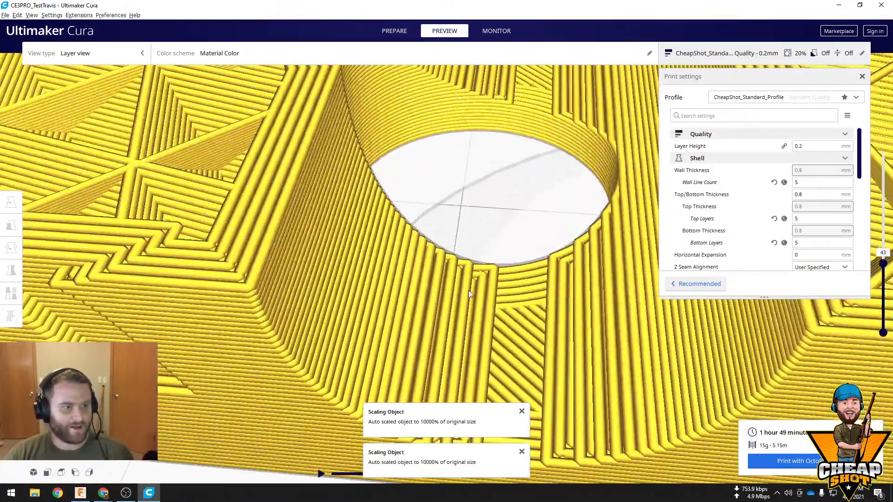
scroll(483, 277, down, 5)
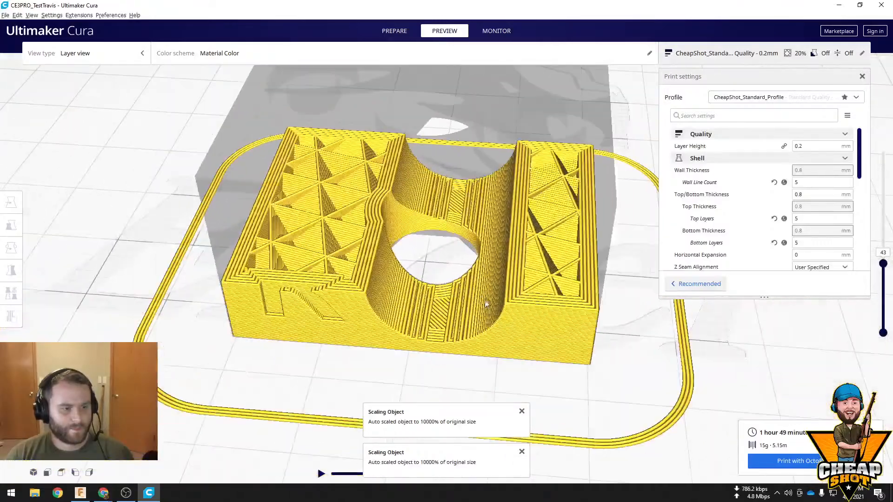
scroll(484, 307, up, 3)
right_drag(480, 314, 501, 248)
scroll(502, 249, down, 2)
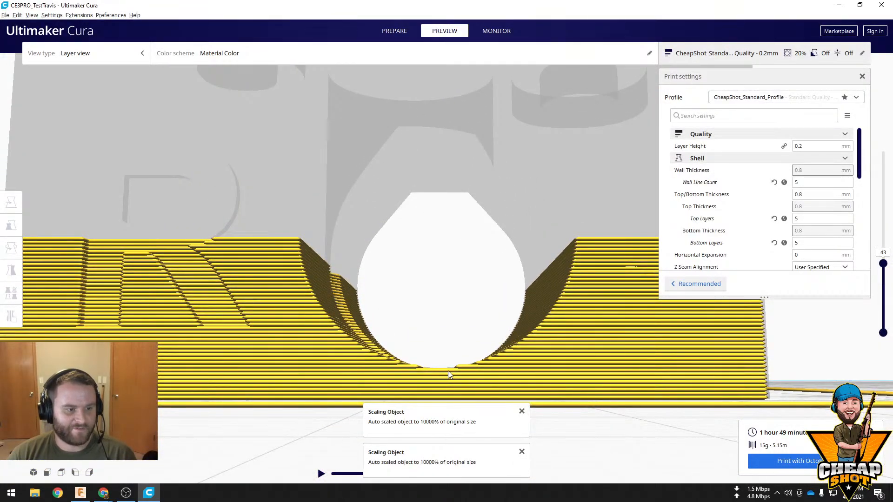
scroll(447, 366, down, 3)
scroll(446, 358, up, 6)
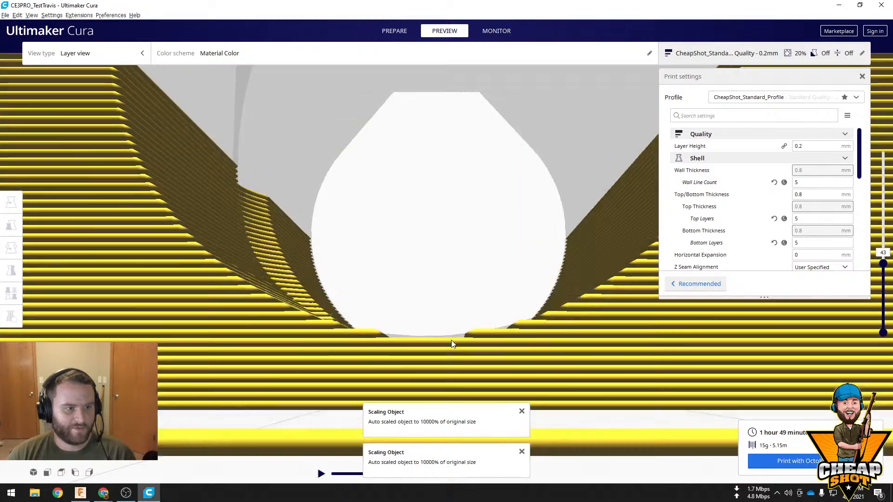
scroll(421, 334, down, 6)
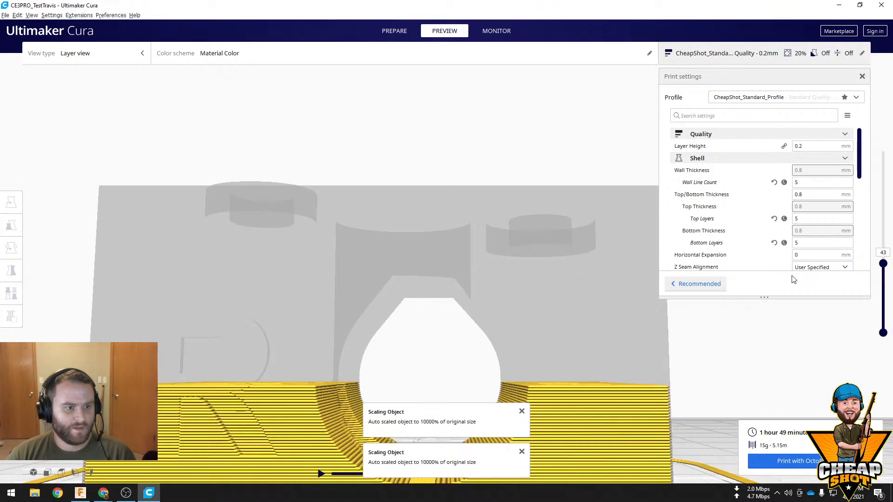
drag(883, 261, 883, 152)
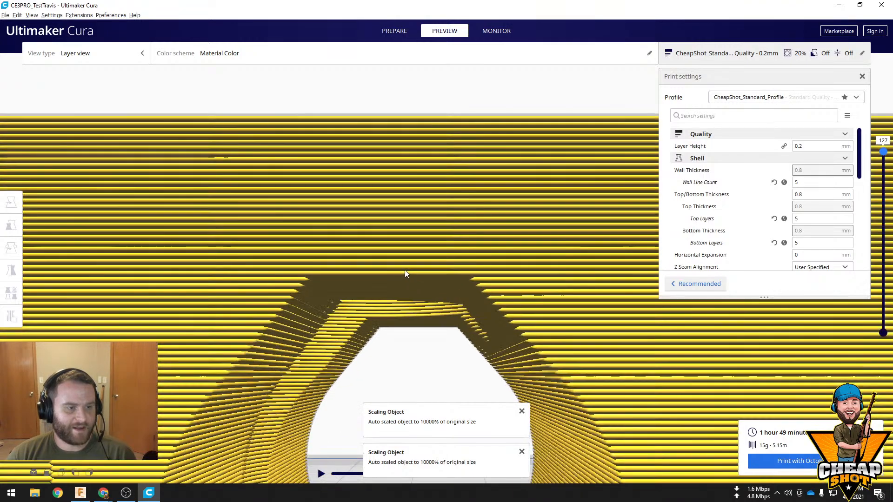
Turn the block upside down about its vertical face so the hole's flat side is underneath, and show the sliced layer preview
scroll(524, 255, down, 5)
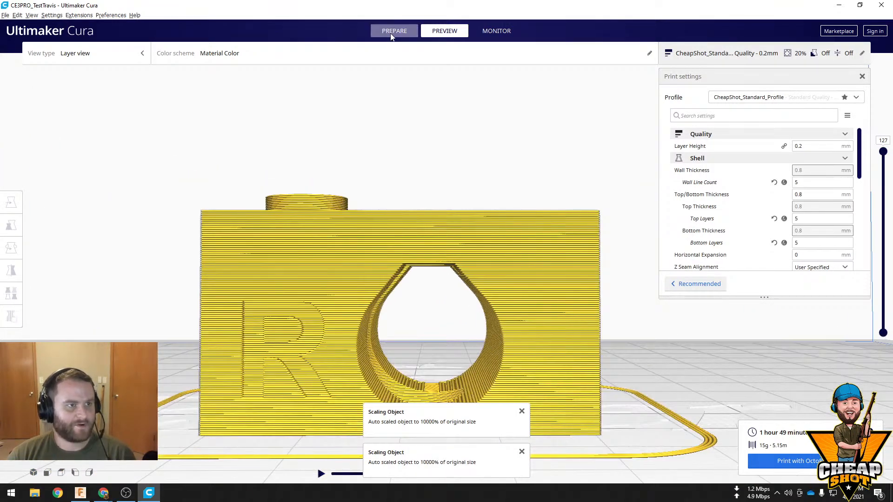
click(393, 32)
click(511, 263)
drag(420, 219, 291, 330)
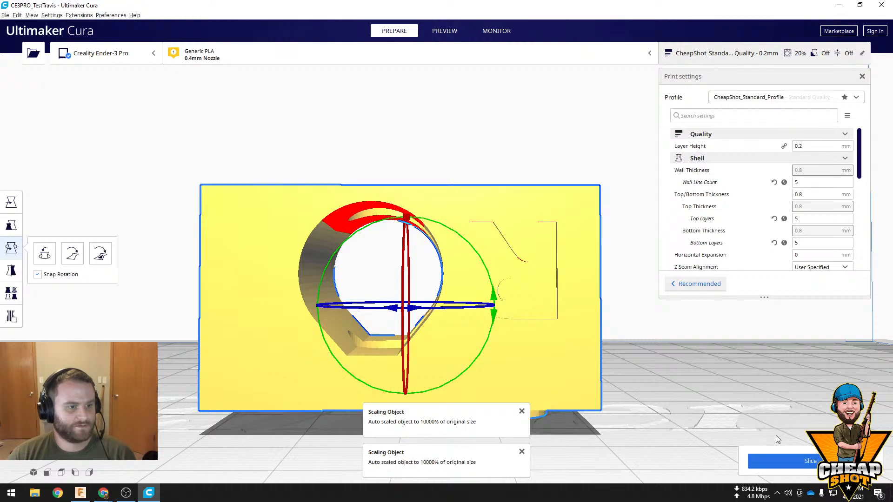
click(431, 31)
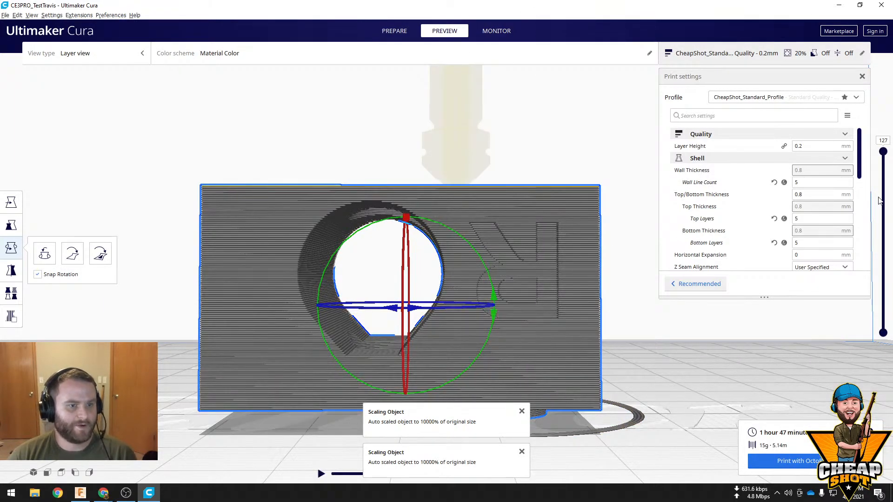
Examine the inverted block's complete layer preview, looking inside the cross hole's curved roof and down the round vertical hole
mouse_move(883, 153)
mouse_down()
mouse_move(884, 164)
mouse_move(883, 152)
mouse_up()
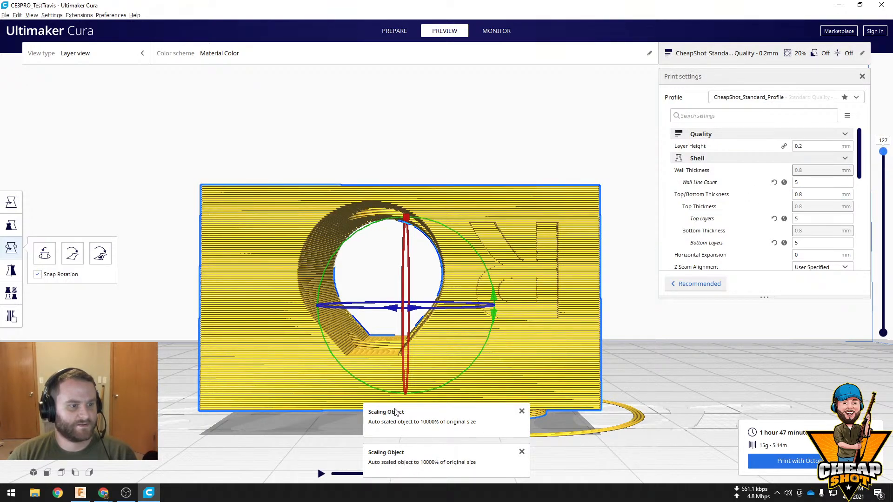
scroll(266, 139, up, 4)
scroll(222, 107, down, 4)
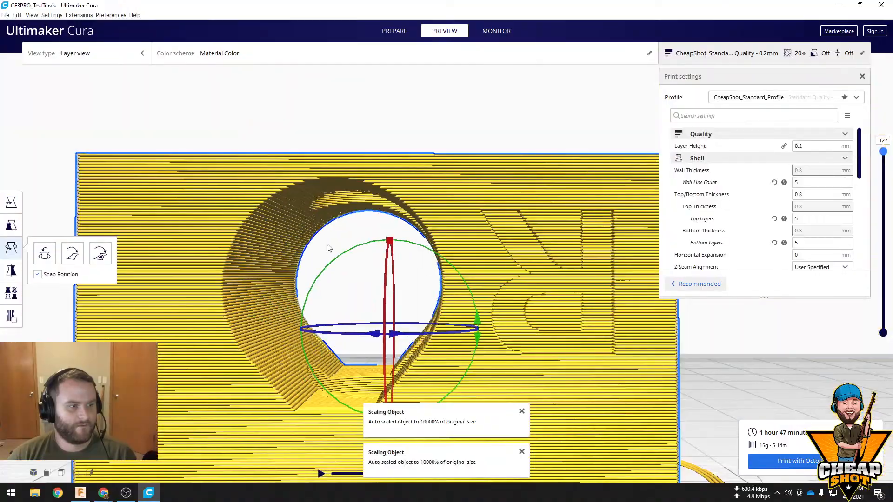
right_drag(327, 245, 417, 267)
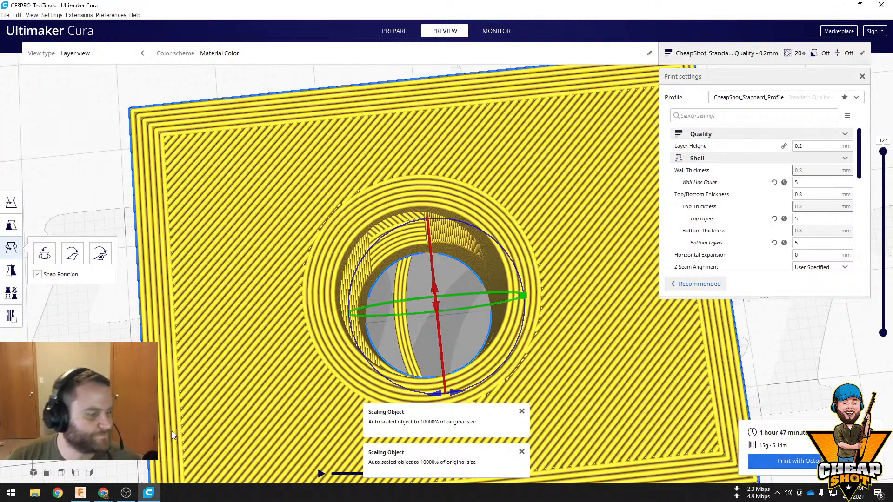
Switch to Fusion 360 and examine the block's raised and engraved letters, ending on the face with the R
click(80, 492)
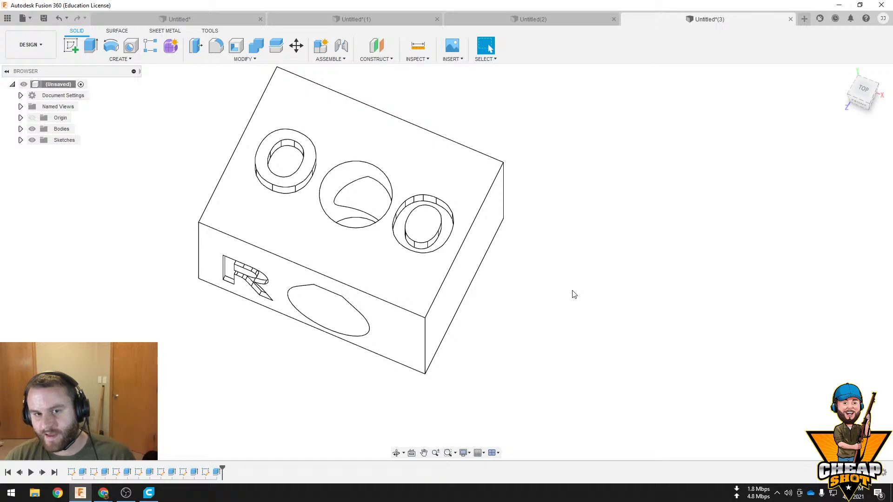
middle_drag(531, 282, 553, 277)
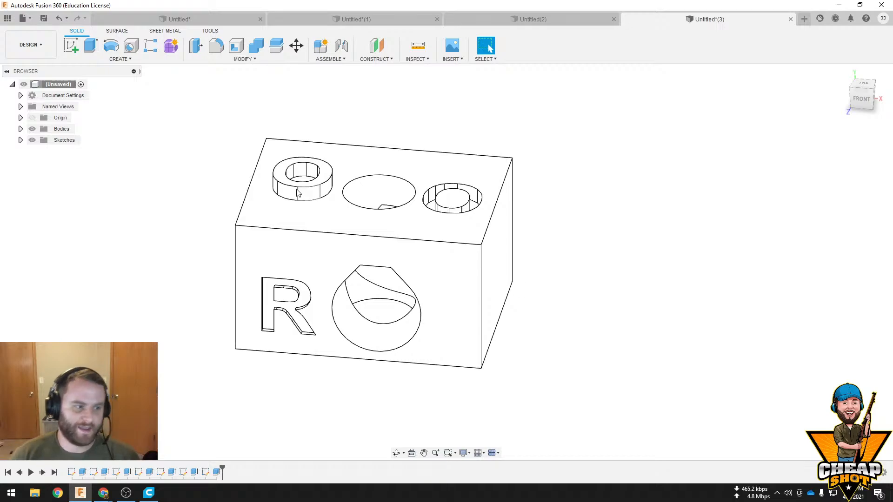
scroll(302, 254, up, 5)
shift+middle_drag(316, 259, 349, 219)
click(349, 220)
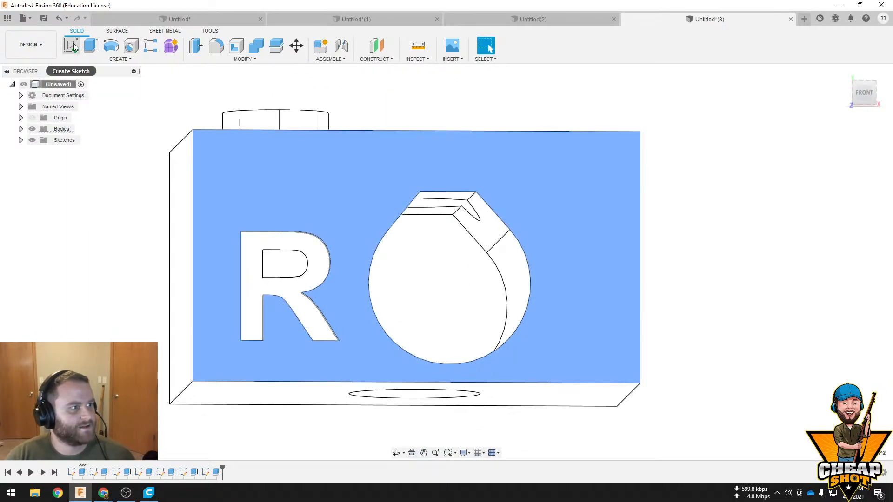
click(71, 45)
middle_drag(479, 265, 407, 156)
Create and activate a standard internal component named tEXT under the root of the block design
right_click(59, 83)
click(72, 91)
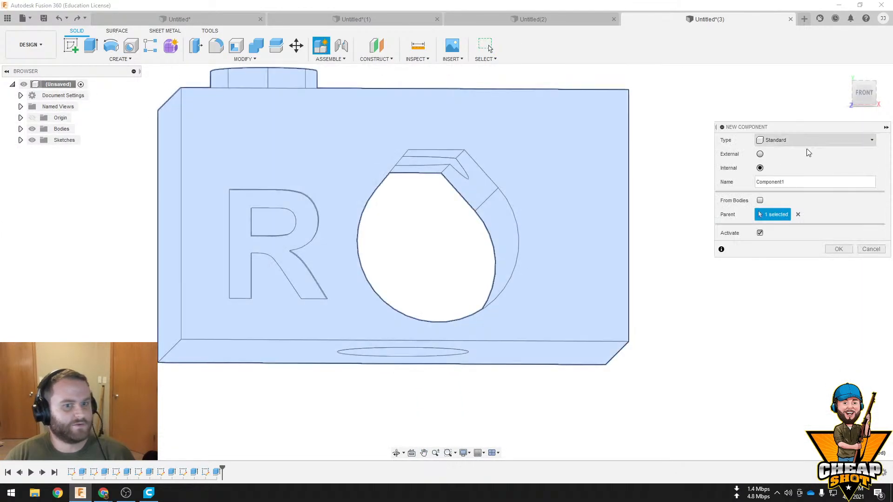
click(798, 139)
click(813, 182)
double_click(814, 182)
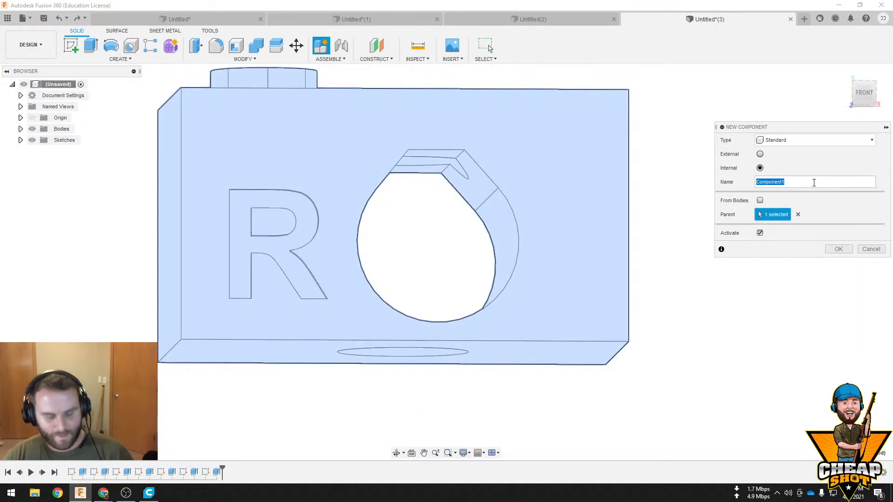
text(tEXT)
click(844, 250)
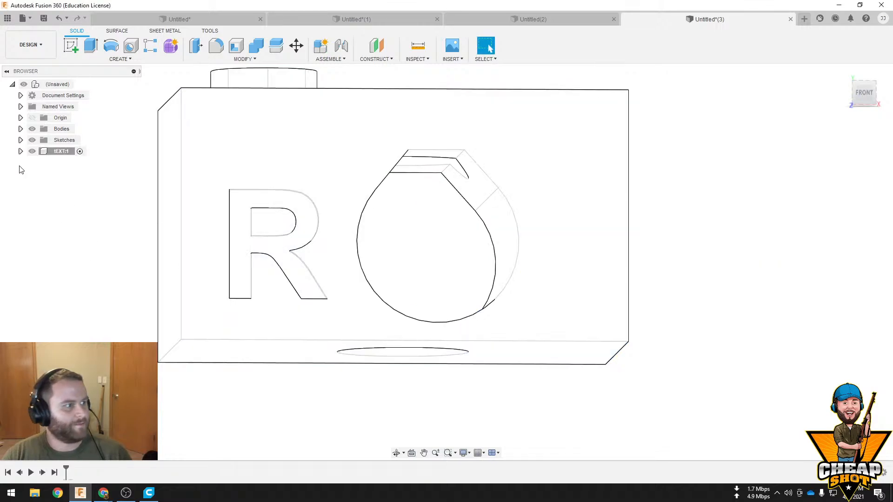
Sketch on the face with the engraved R and offset the letter's outer outline inward by 0.01 in
click(54, 154)
click(374, 157)
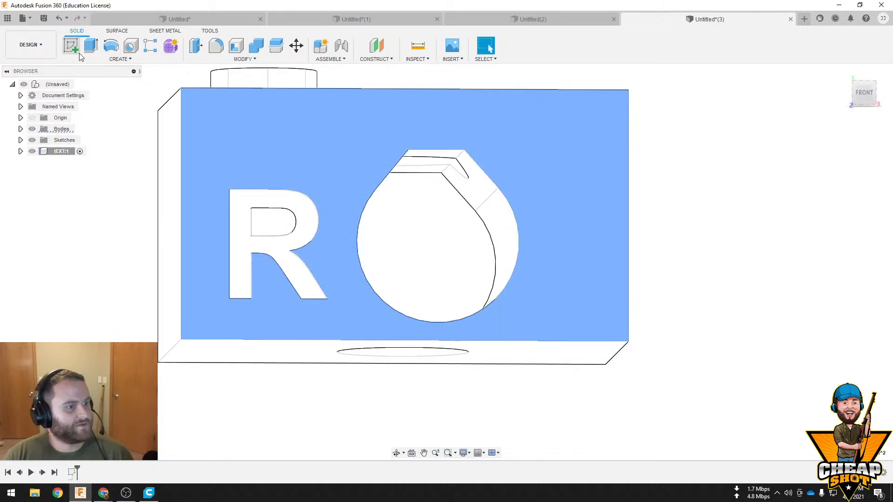
click(77, 51)
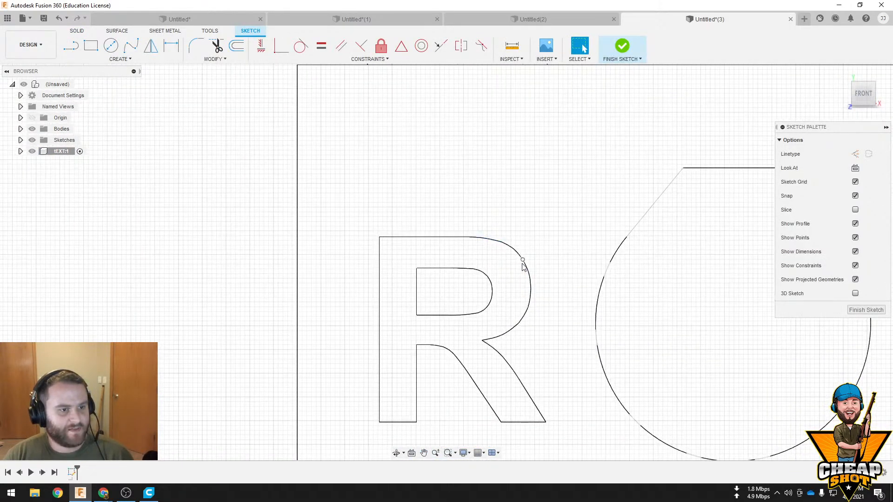
right_click(527, 270)
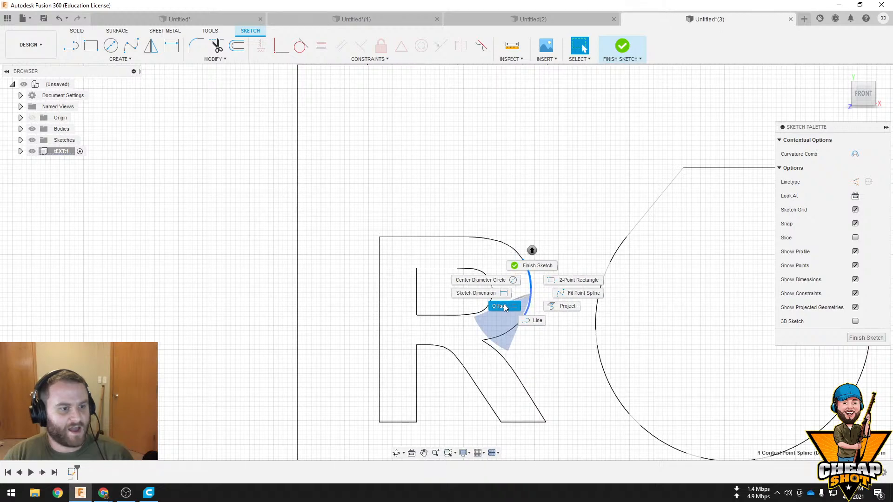
click(505, 307)
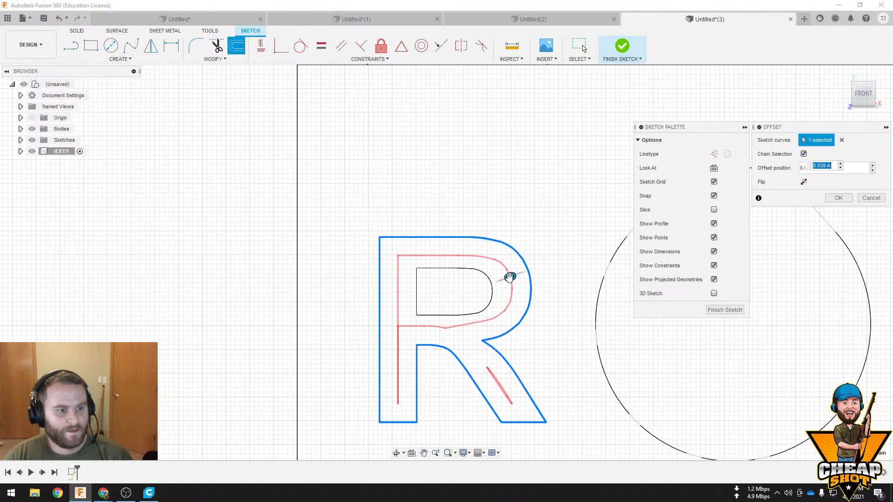
drag(510, 277, 524, 274)
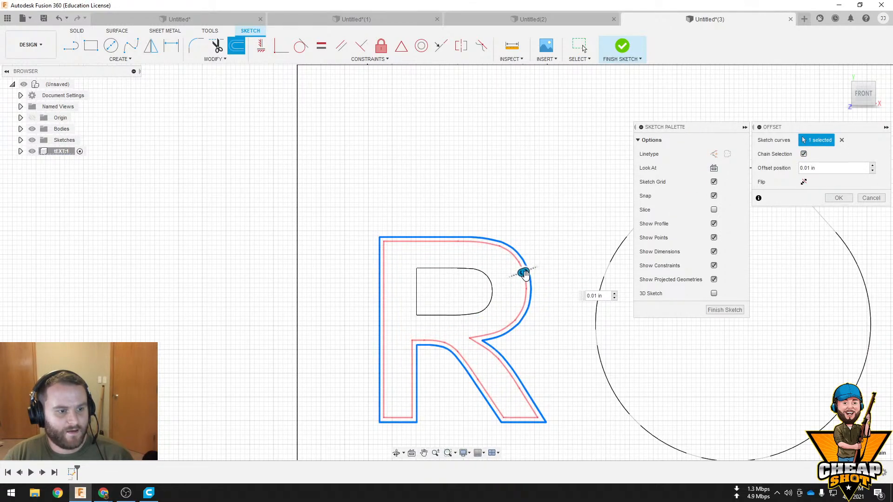
click(838, 198)
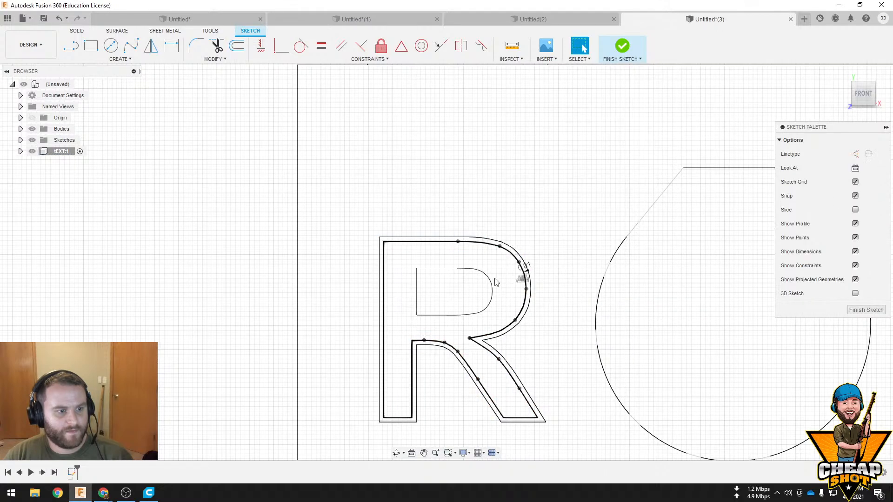
Select the profile inside the offset R outline and examine the clearance gap around the letter
click(491, 290)
scroll(491, 290, up, 4)
scroll(563, 274, down, 4)
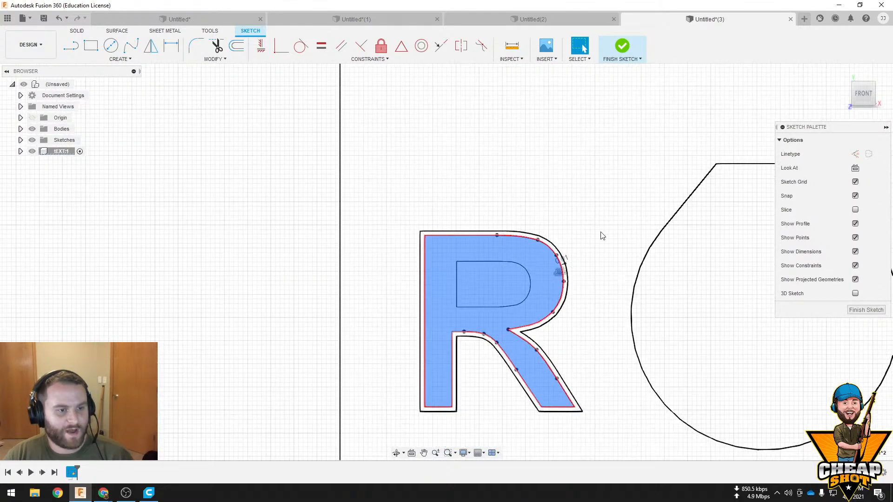
shift+middle_drag(601, 233, 596, 283)
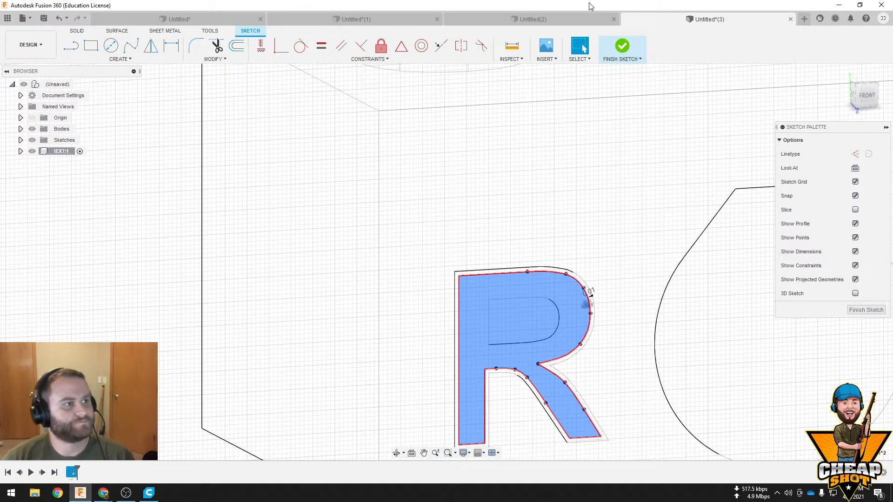
Review the assorted sample parts in the first open design, and return to the block's R sketch to examine it
click(185, 18)
shift+middle_drag(592, 123, 644, 291)
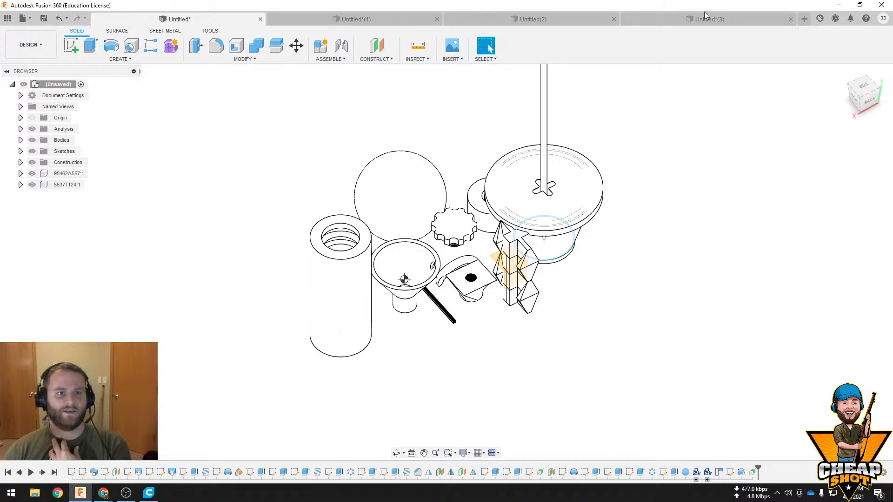
click(736, 16)
scroll(657, 160, up, 3)
scroll(628, 171, down, 7)
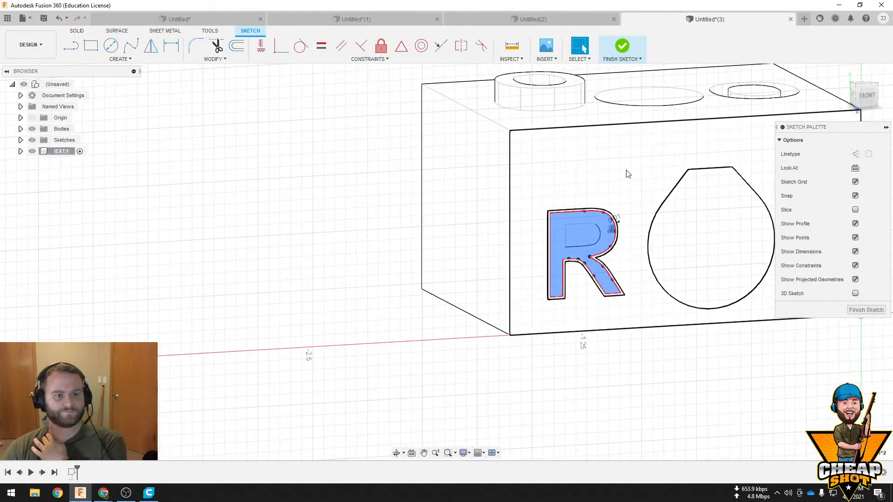
middle_drag(628, 174, 481, 189)
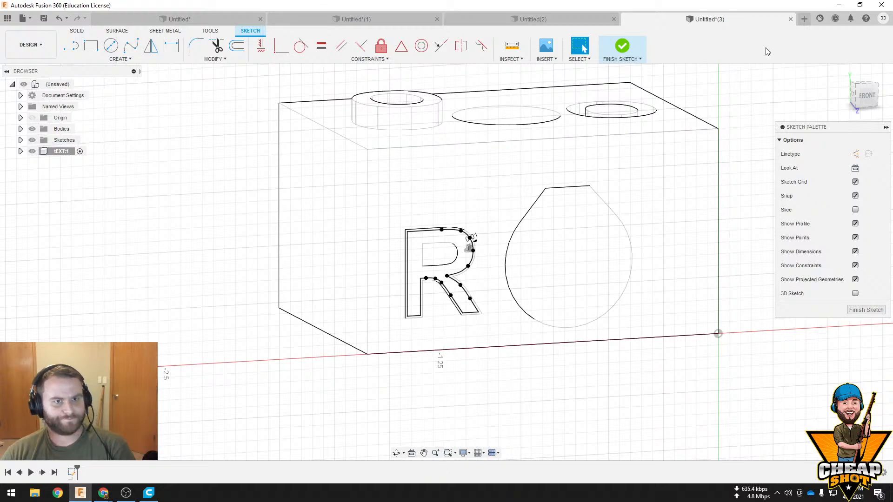
Start a new design and sketch a rectangle about 3.9 by 1.8 in from the origin on the right plane
click(804, 19)
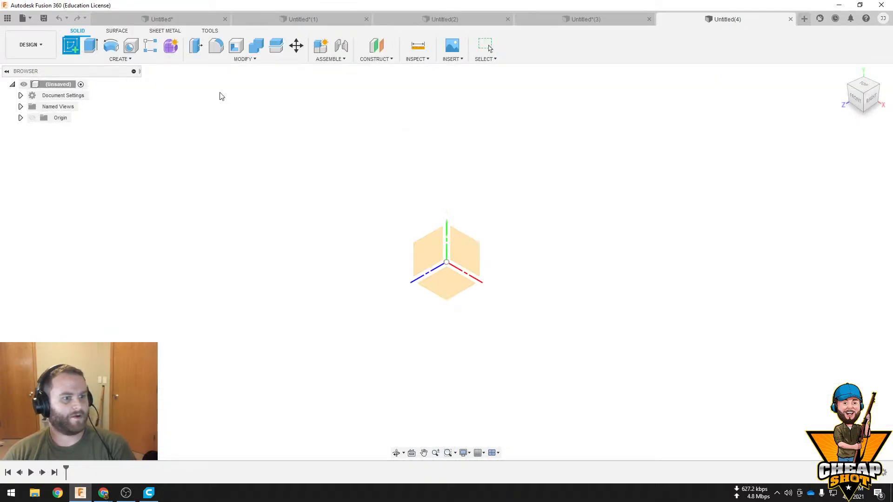
click(437, 238)
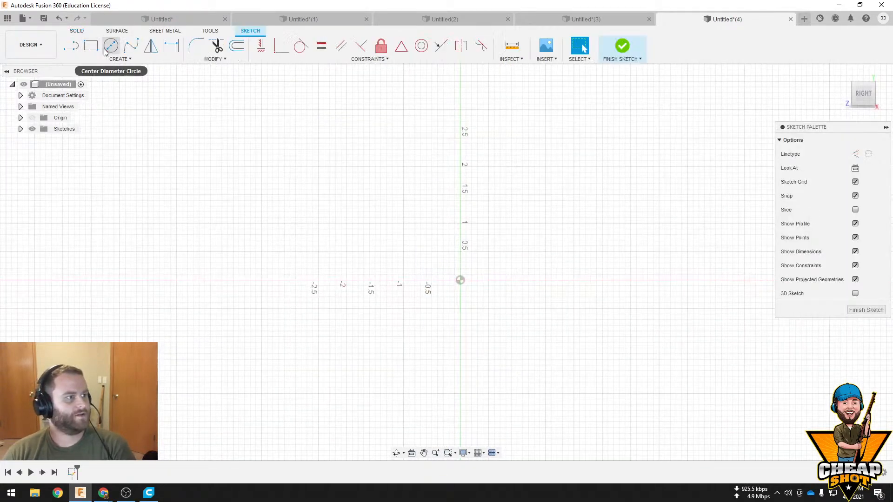
key(r)
click(461, 280)
click(239, 178)
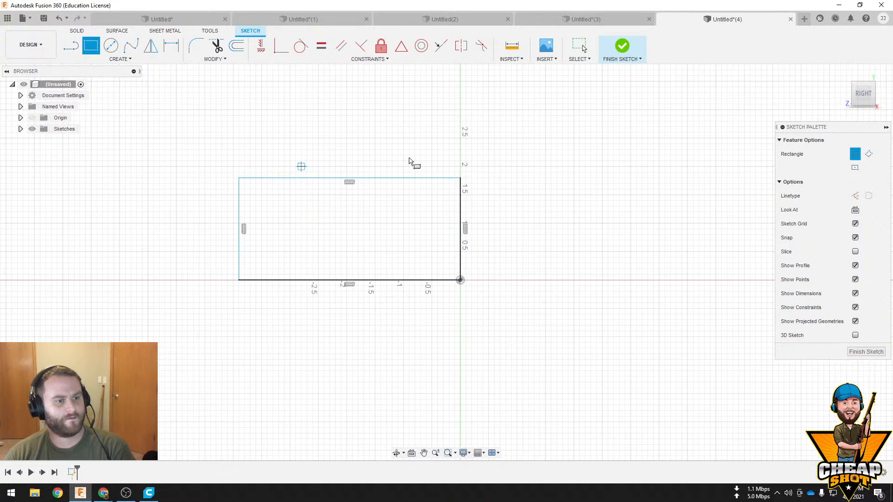
click(622, 46)
Extrude the rectangle -3.30 in as a new body
click(407, 257)
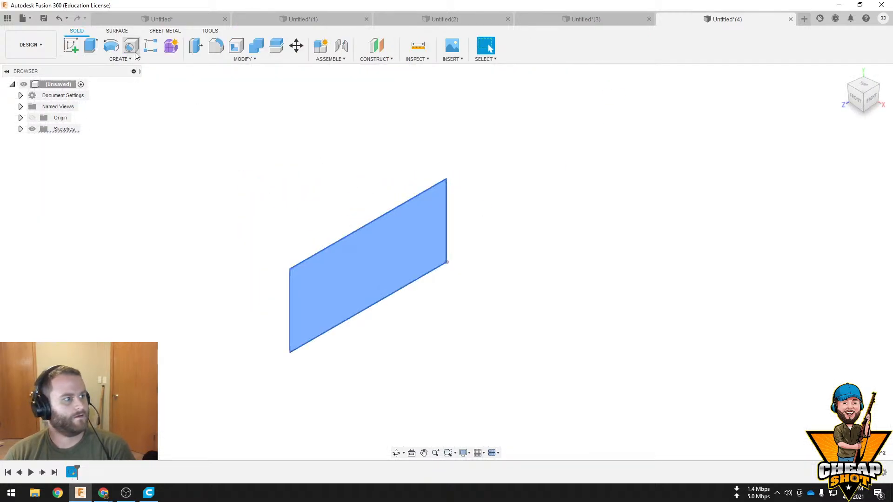
key(e)
drag(371, 264, 229, 185)
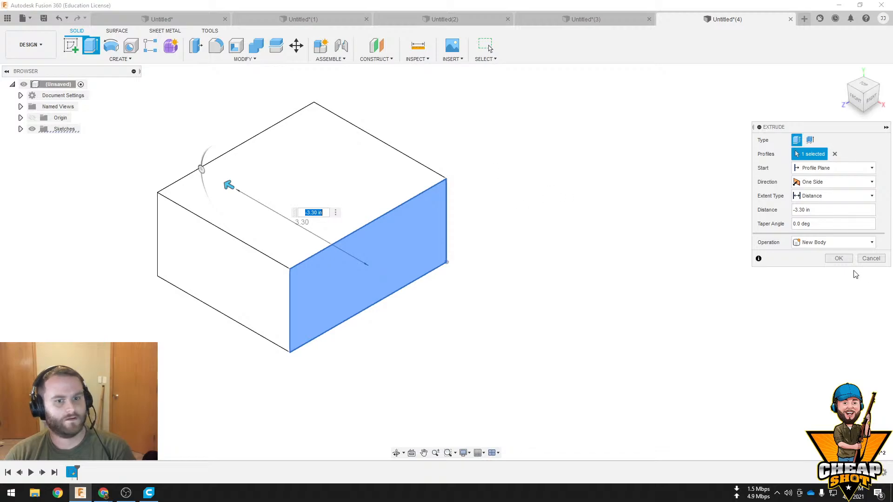
click(839, 258)
Sketch a circle about 1.2 in in diameter near the middle of the block's right face
click(360, 257)
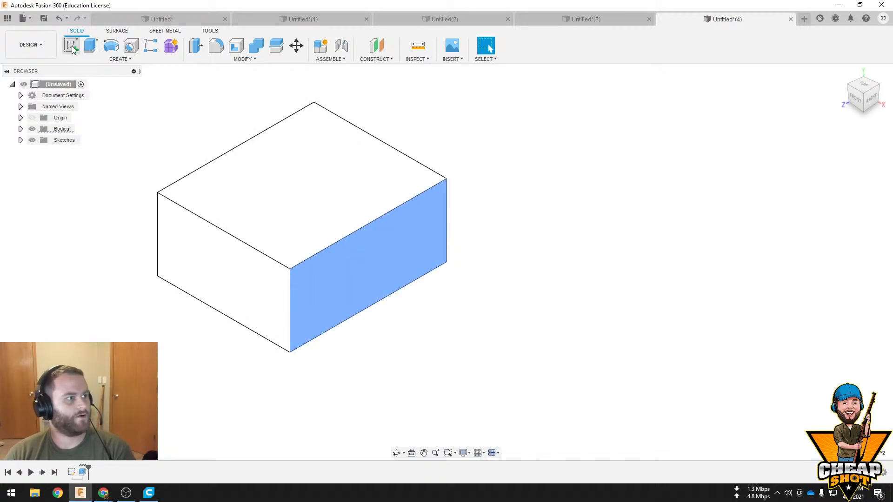
click(72, 46)
click(111, 45)
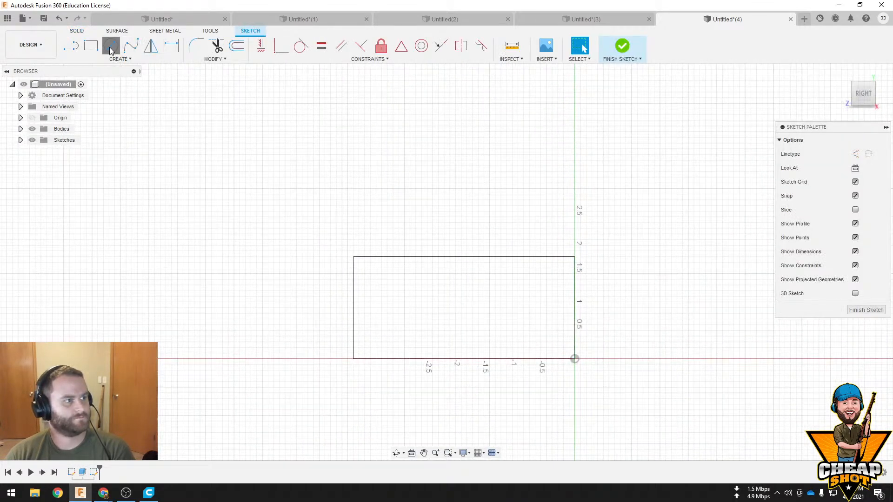
click(478, 316)
click(446, 314)
click(622, 49)
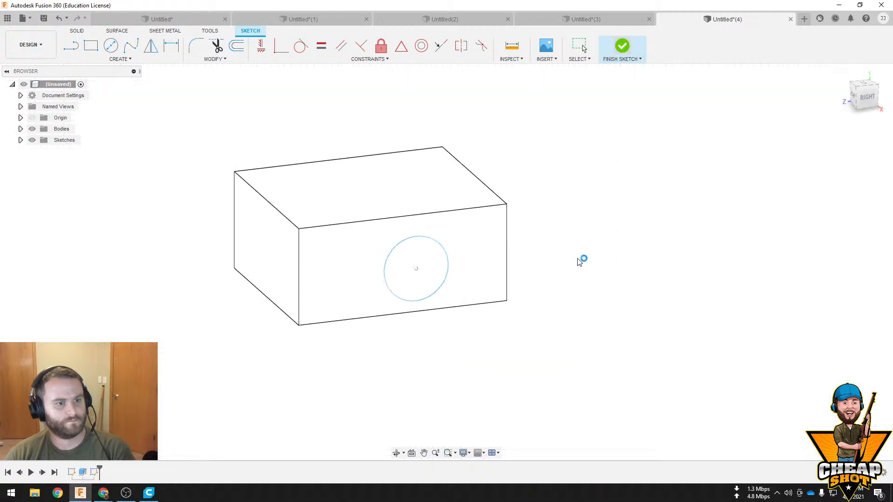
Cut the circle through the block with a -4.70 in extrusion and look through the resulting hole
click(91, 45)
click(382, 265)
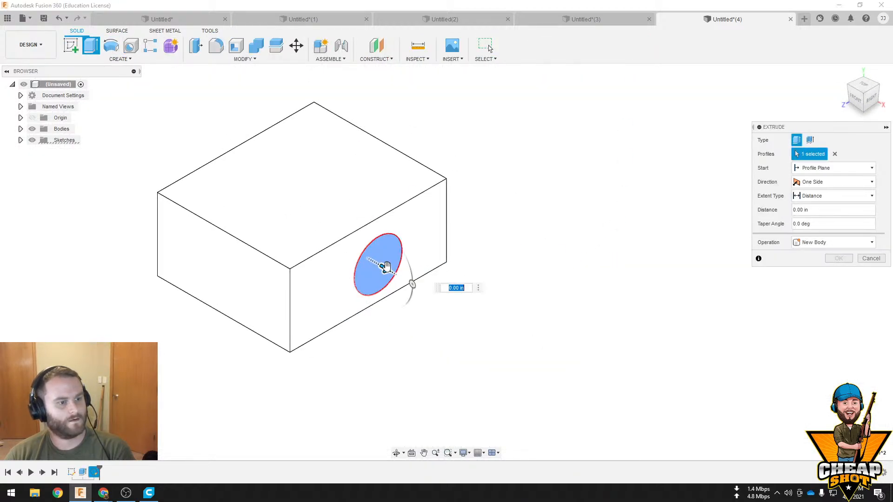
drag(386, 266, 183, 149)
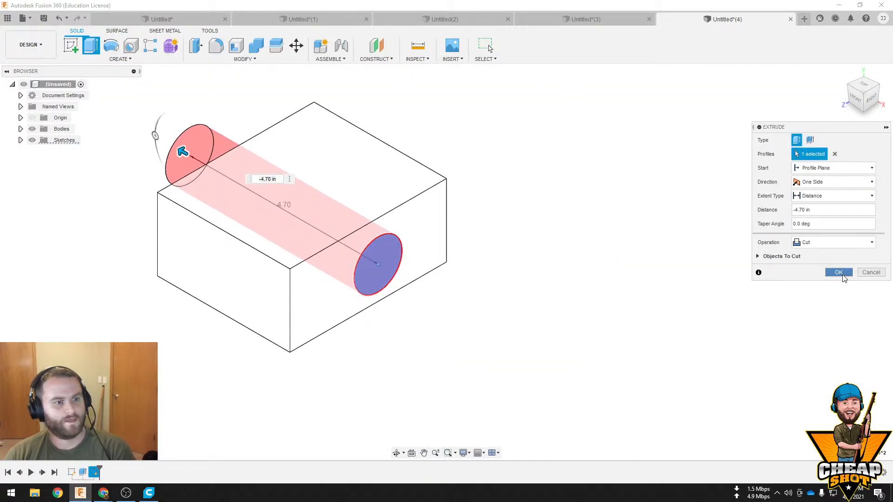
click(839, 273)
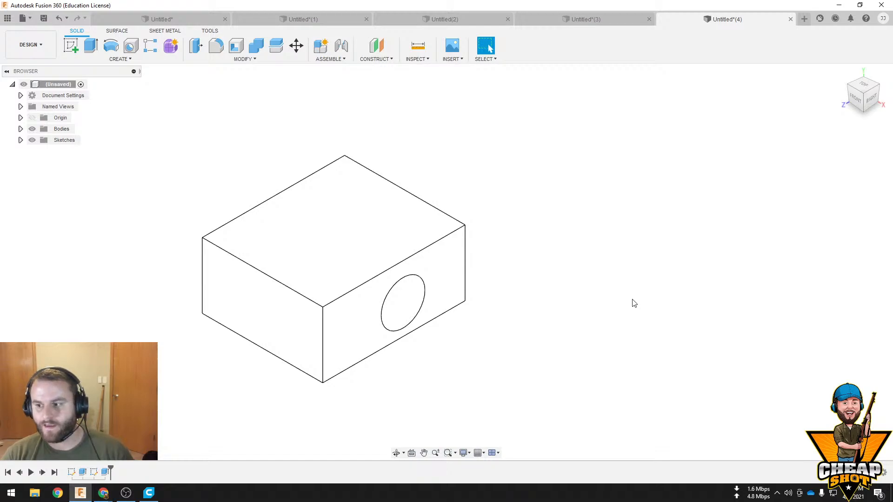
shift+middle_drag(632, 301, 573, 256)
scroll(507, 267, up, 3)
middle_drag(470, 264, 525, 266)
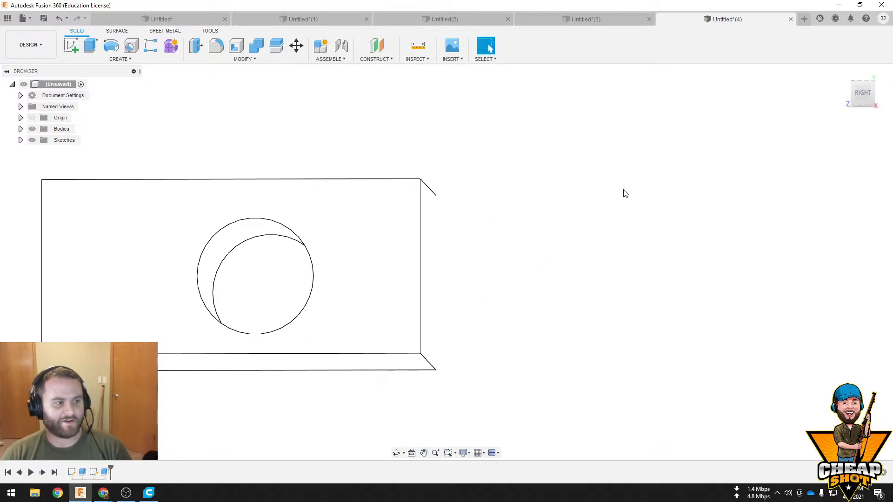
Reopen the hole's sketch and move the circle toward the block face's far end, about 2.9 in from the origin edge
shift+middle_drag(626, 194, 554, 217)
scroll(578, 203, up, 2)
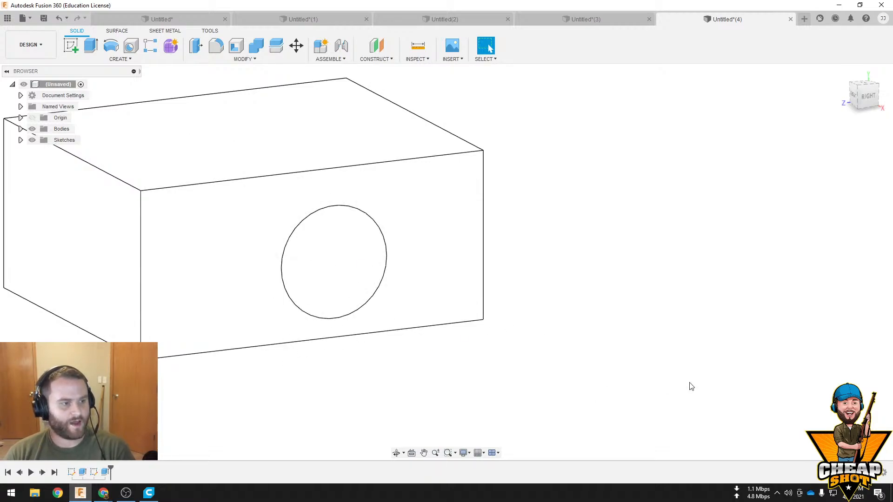
click(94, 472)
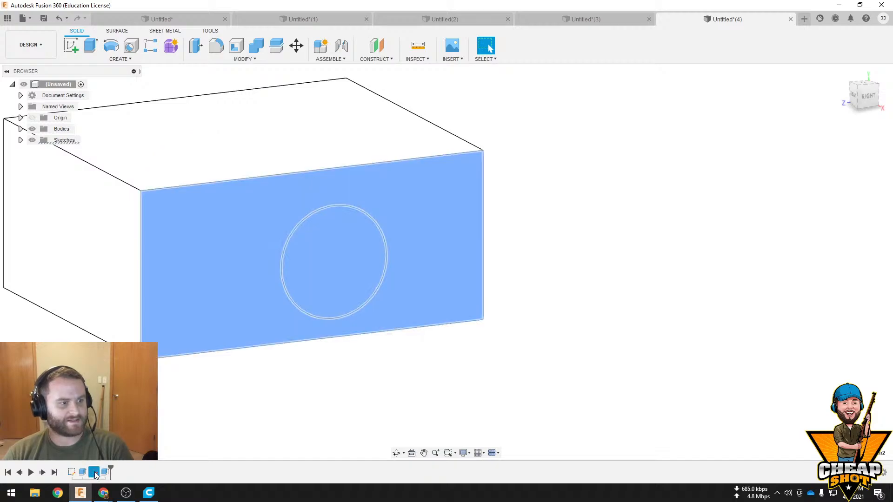
click(95, 472)
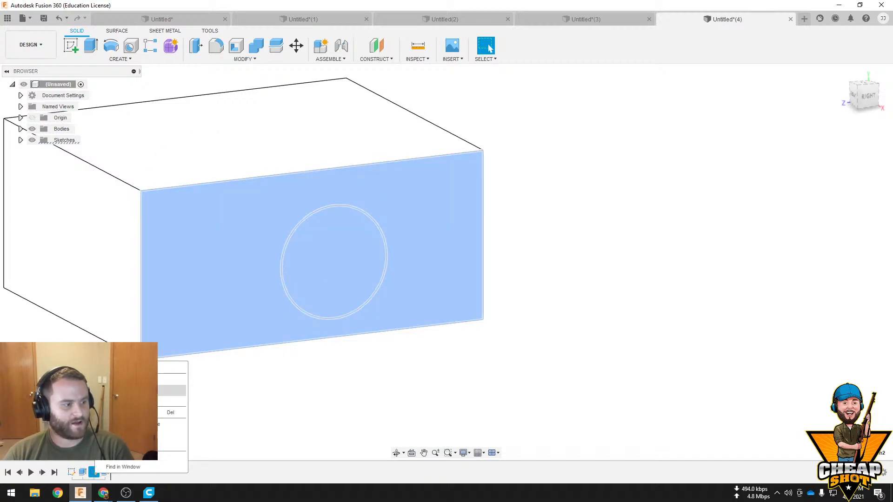
double_click(94, 472)
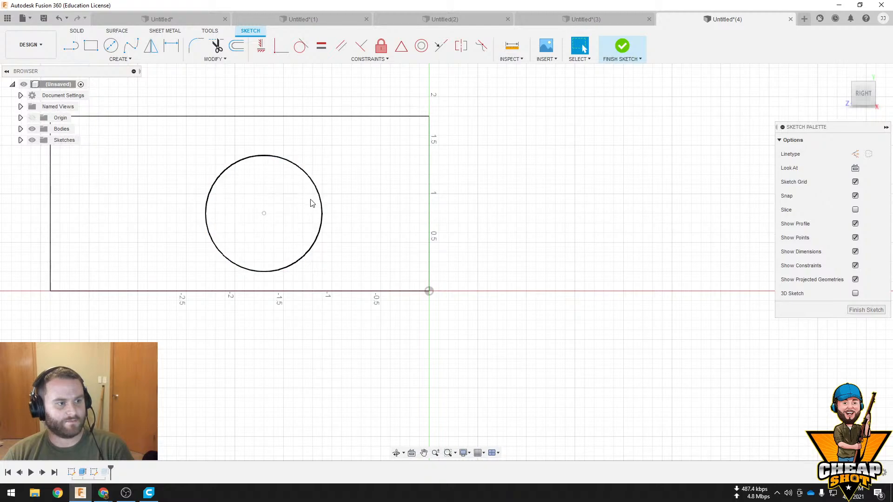
click(319, 204)
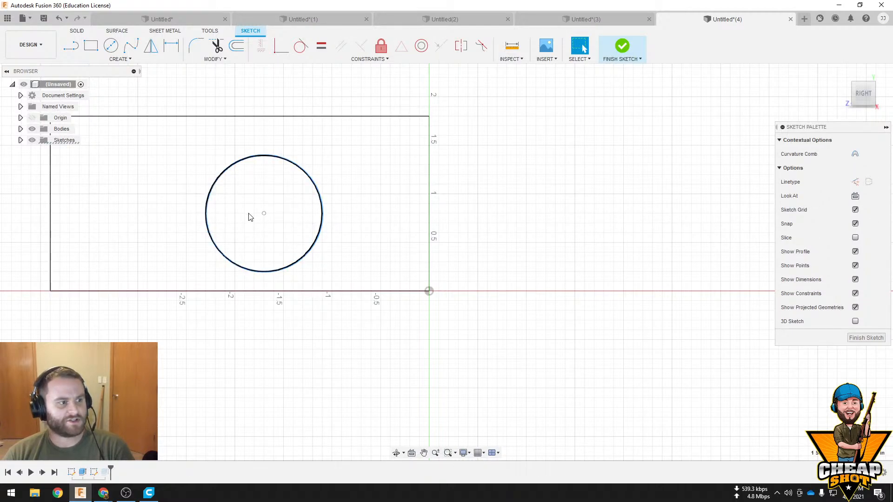
mouse_move(265, 216)
mouse_down()
mouse_move(225, 185)
mouse_move(245, 201)
mouse_move(146, 197)
mouse_up()
click(622, 46)
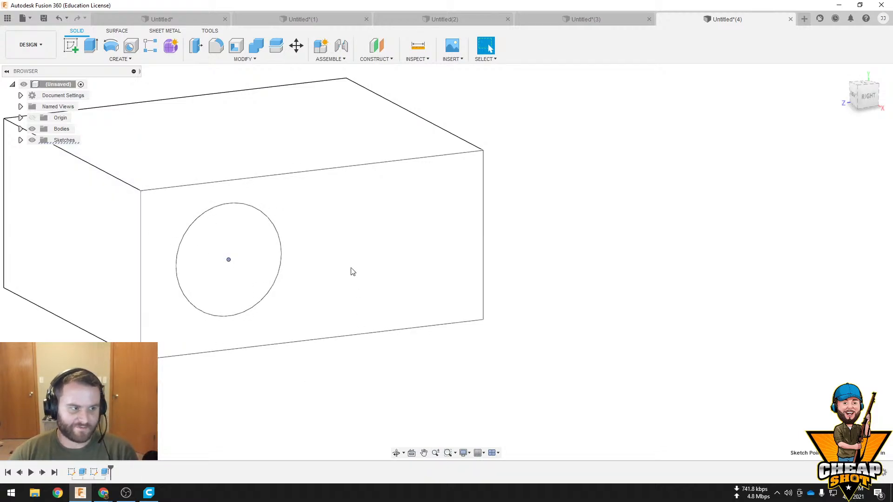
Measure the hole's circular edge on the block's right face
click(418, 45)
click(278, 231)
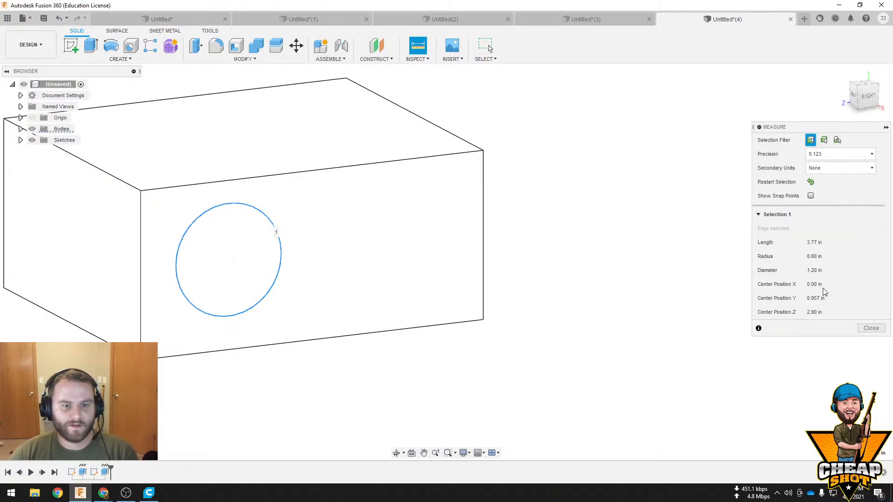
click(871, 328)
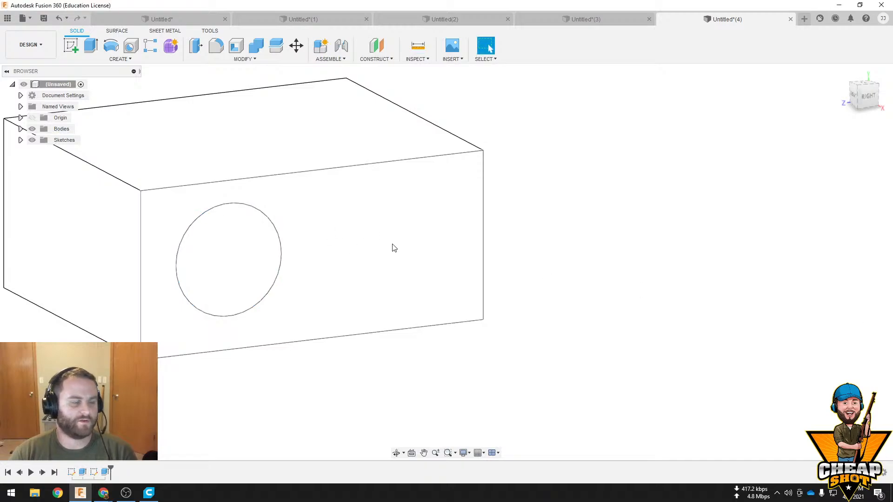
Start a new sketch on the block's right face
click(72, 47)
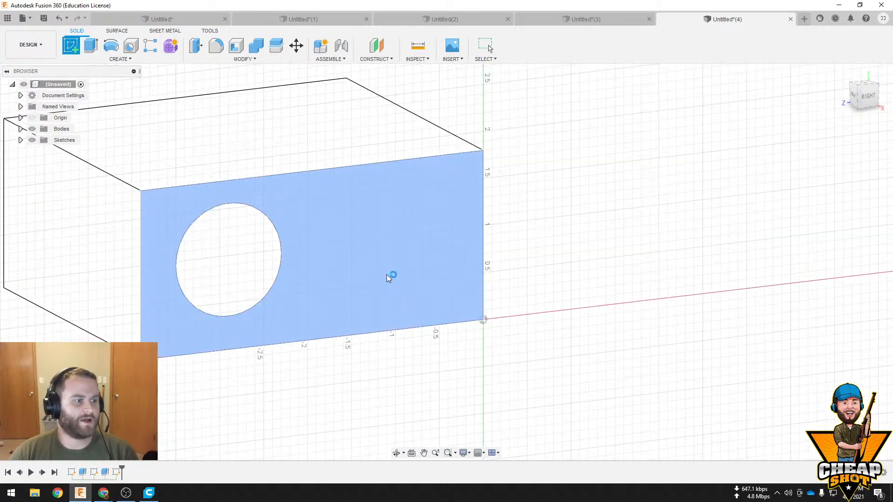
click(391, 277)
click(110, 46)
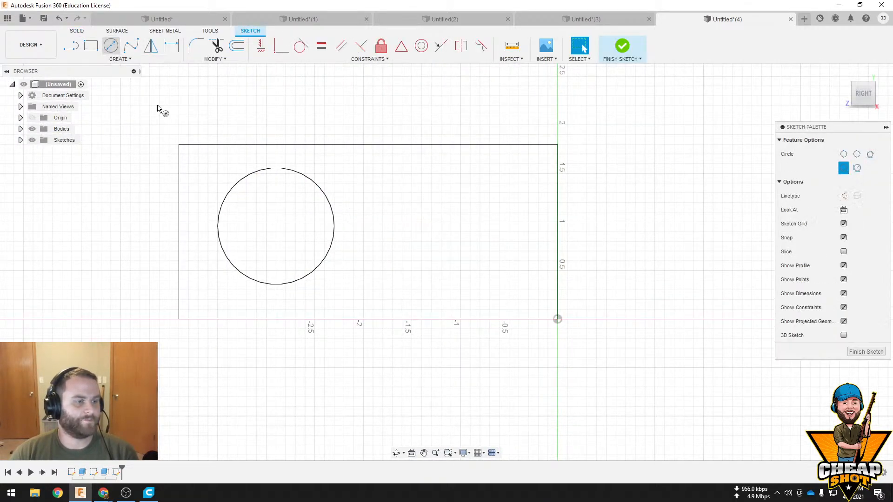
click(343, 173)
right_click(314, 211)
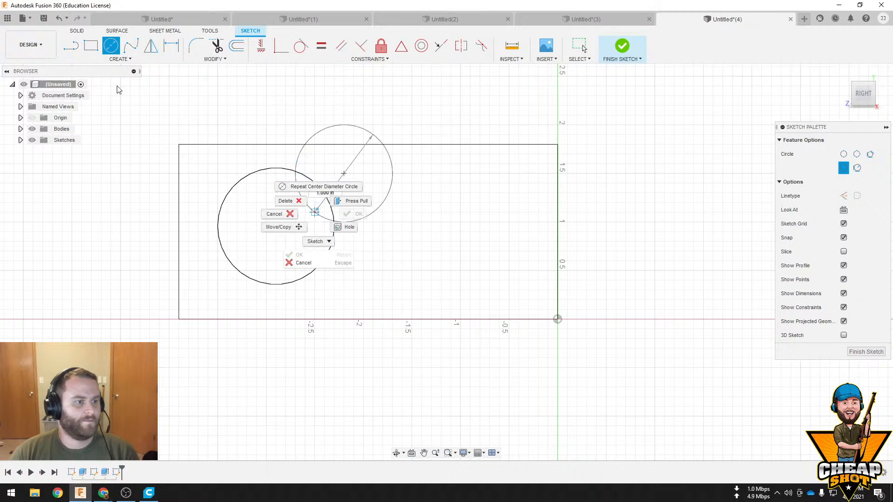
key(Escape)
key(Escape)
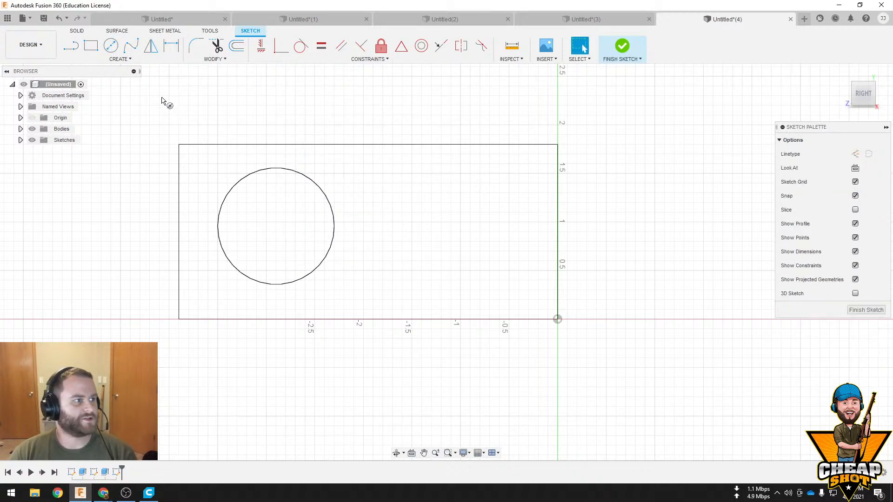
Sketch a large circle centred near the middle of the block's right face, extending beyond the face, and finish the sketch
click(110, 45)
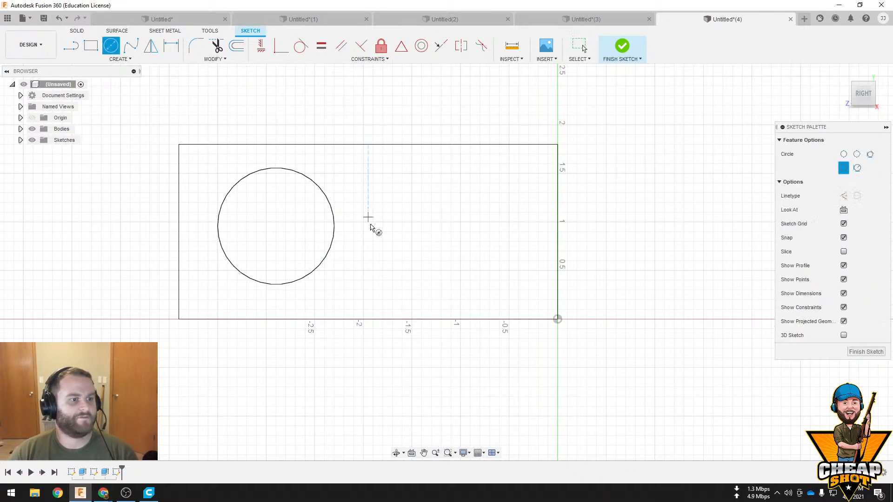
click(373, 231)
click(170, 252)
click(633, 49)
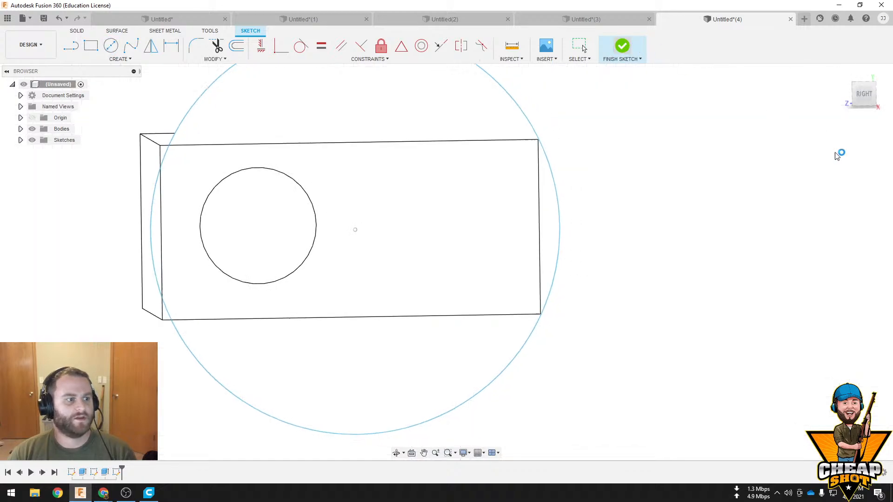
Fill the existing round hole by extruding its profile -3.30 in with the Join operation
click(269, 264)
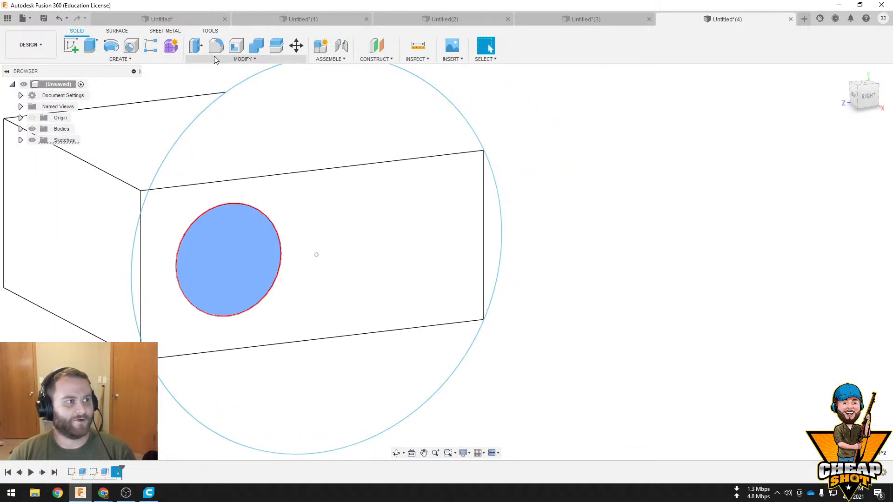
click(91, 45)
drag(243, 263, 131, 208)
shift+middle_drag(245, 271, 474, 256)
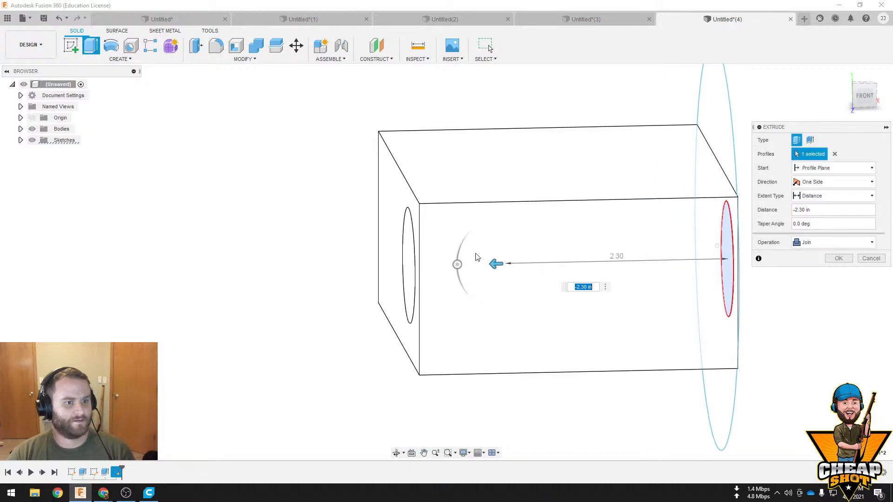
drag(466, 271, 389, 272)
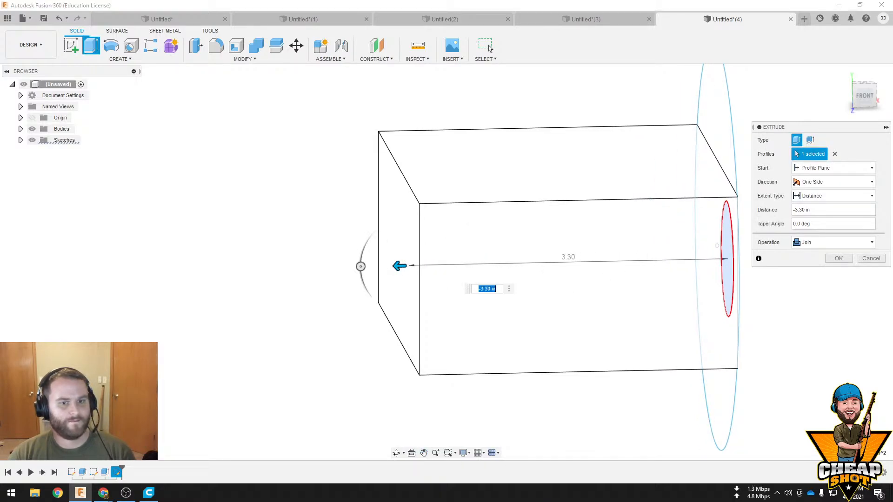
shift+middle_drag(842, 260, 582, 259)
Sketch a circle about 1.13 in in diameter near the middle of the block's solid right face and finish the sketch
click(586, 247)
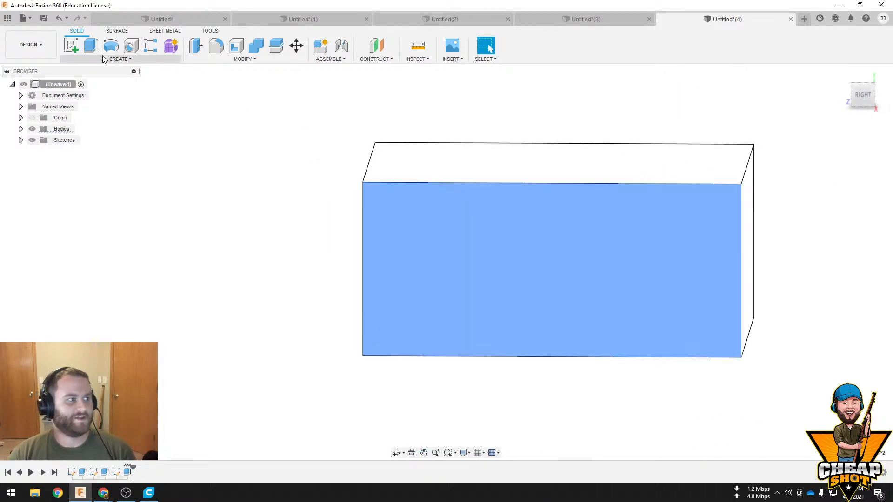
click(76, 47)
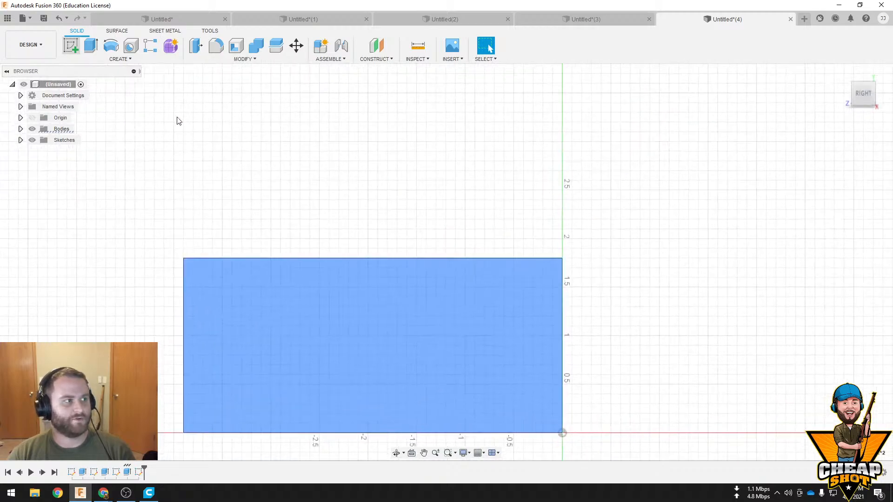
click(111, 46)
click(416, 355)
click(362, 355)
key(Escape)
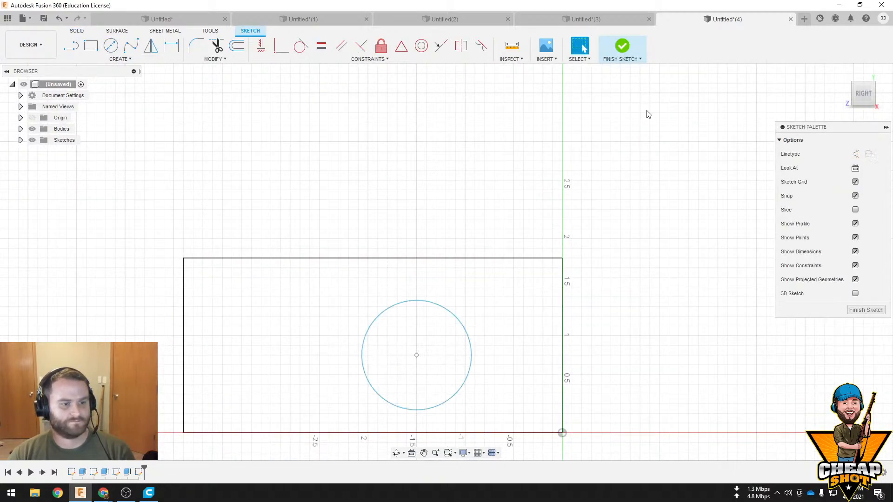
click(617, 50)
Cut the new circle through the block with a -3.80 in extrusion
click(622, 280)
shift+middle_drag(621, 281, 655, 302)
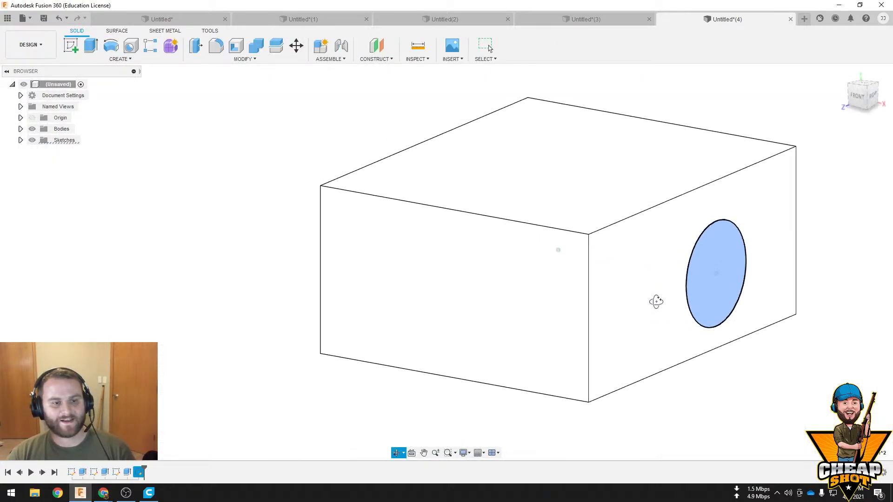
click(91, 45)
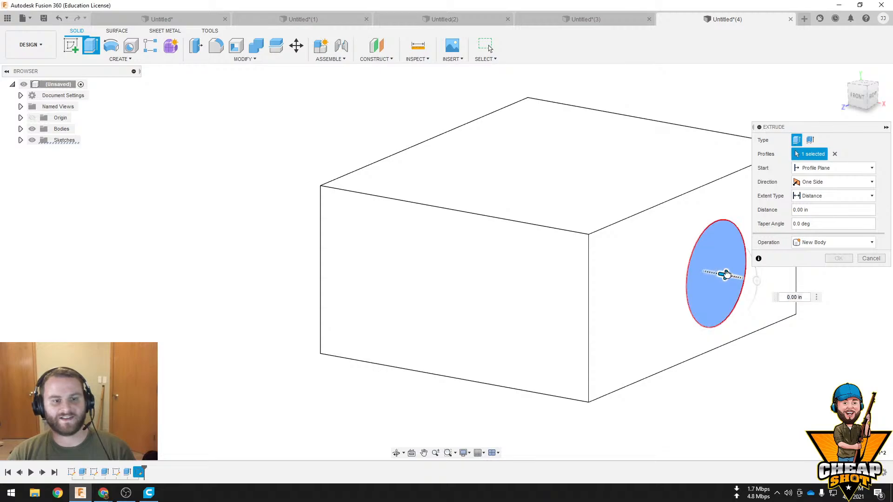
drag(725, 276, 435, 268)
shift+middle_drag(435, 268, 409, 253)
click(837, 272)
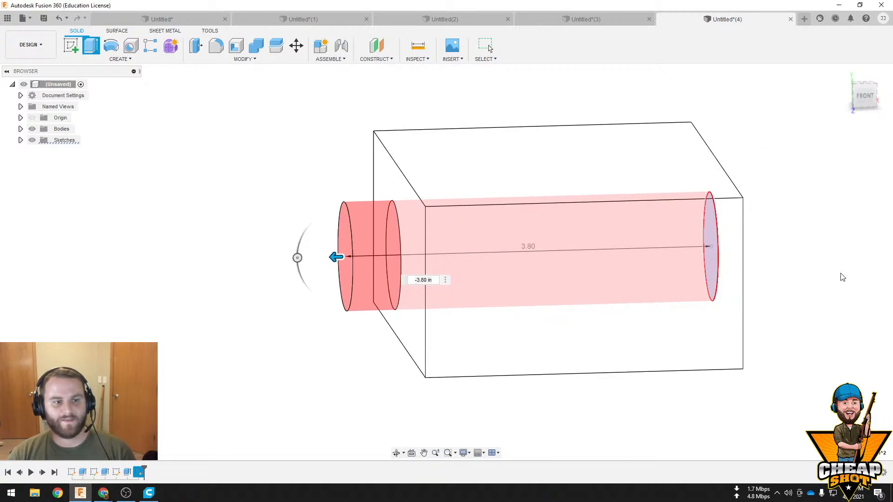
shift+middle_drag(782, 274, 520, 300)
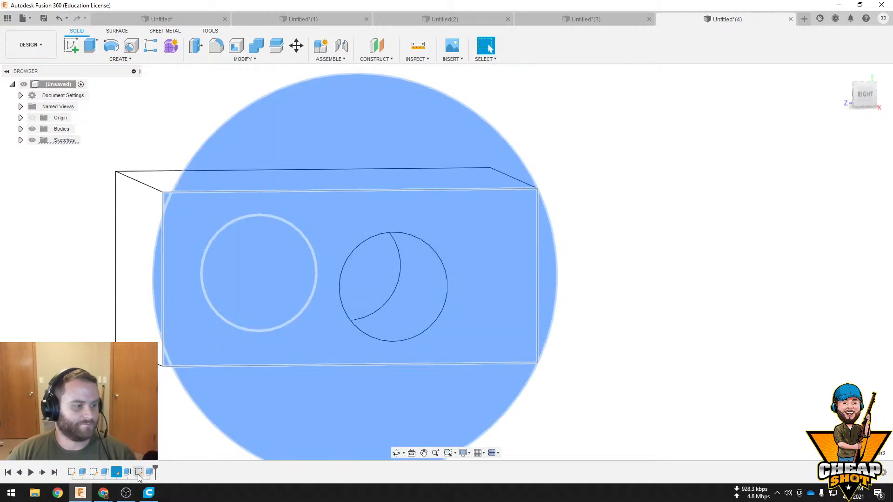
Reopen the new hole's sketch and move the circle's centre to about 1.75 in from the origin edge and 0.87 in high
right_click(139, 472)
click(169, 377)
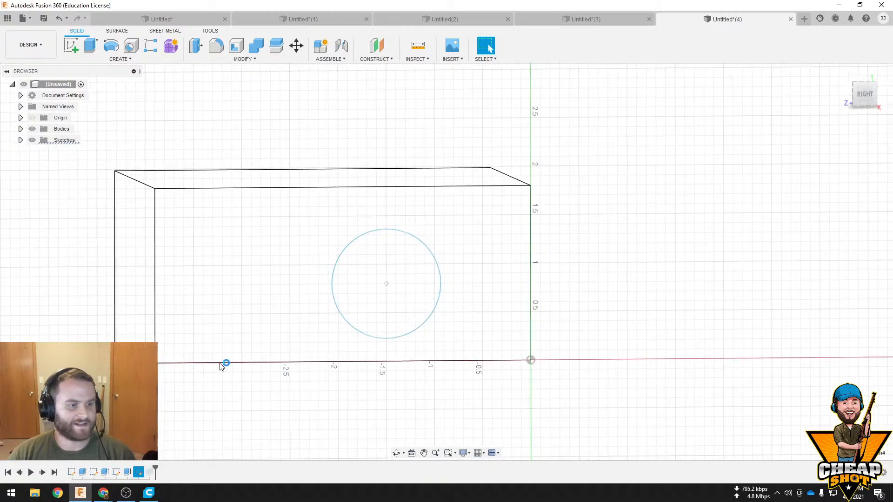
mouse_move(345, 265)
mouse_down()
mouse_move(263, 253)
mouse_move(320, 258)
mouse_up()
Measure the sketch circle's diameter
key(i)
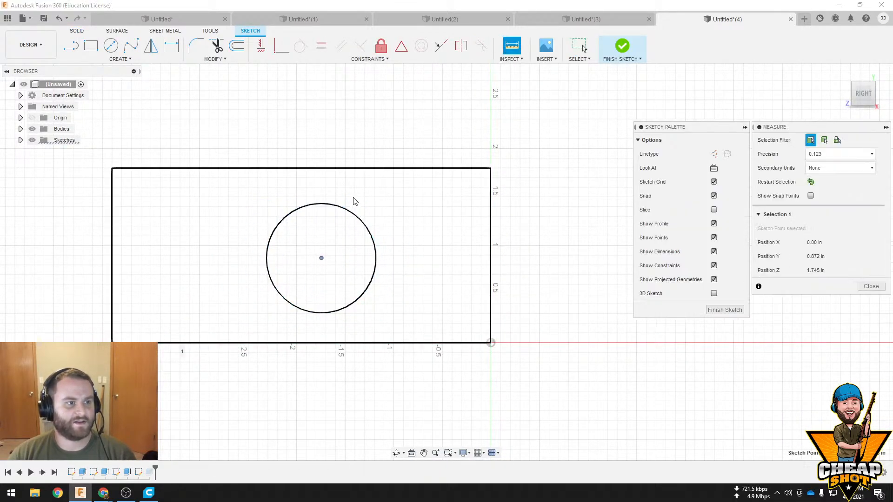
click(351, 215)
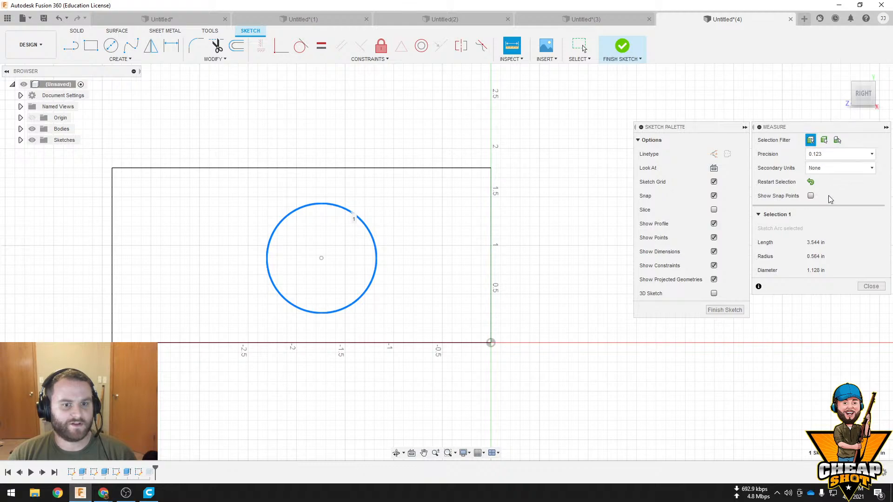
click(369, 236)
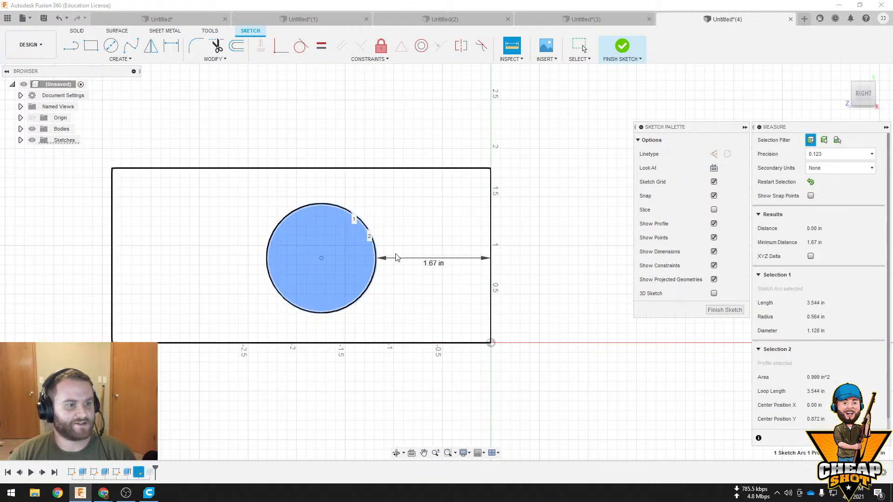
key(Escape)
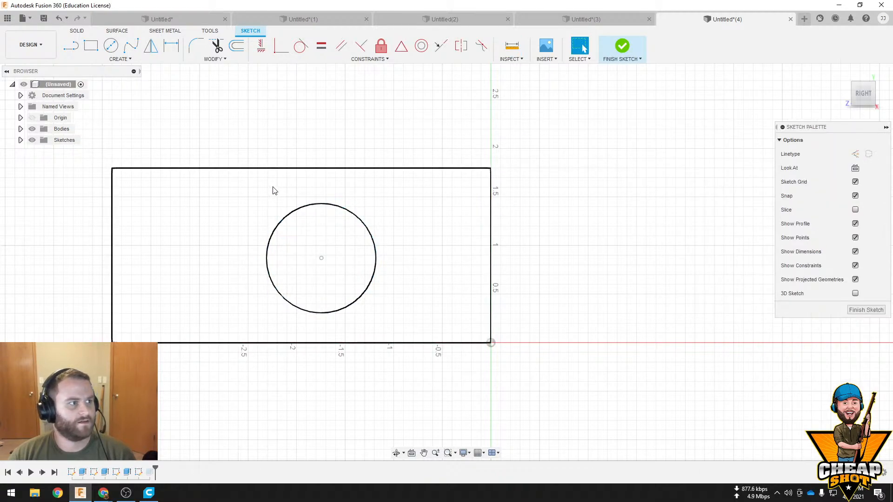
Add a diameter dimension to the sketch circle, enlarging the circle well beyond the block face
right_click(358, 220)
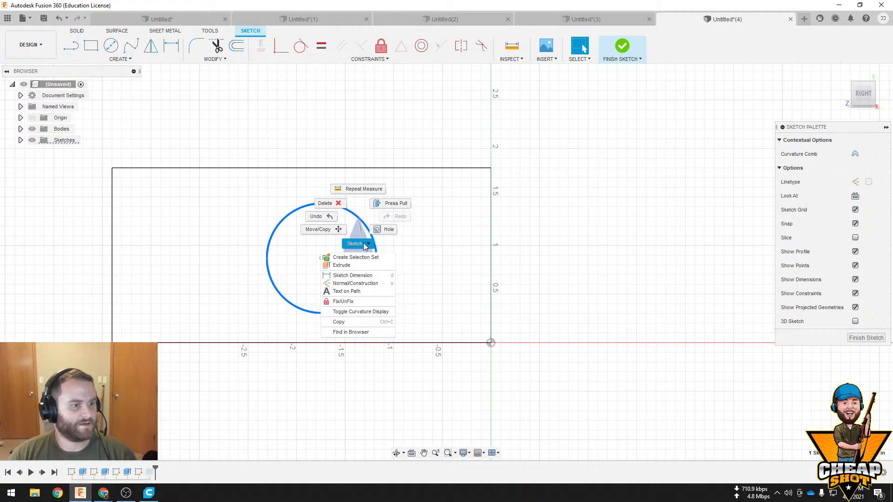
click(365, 245)
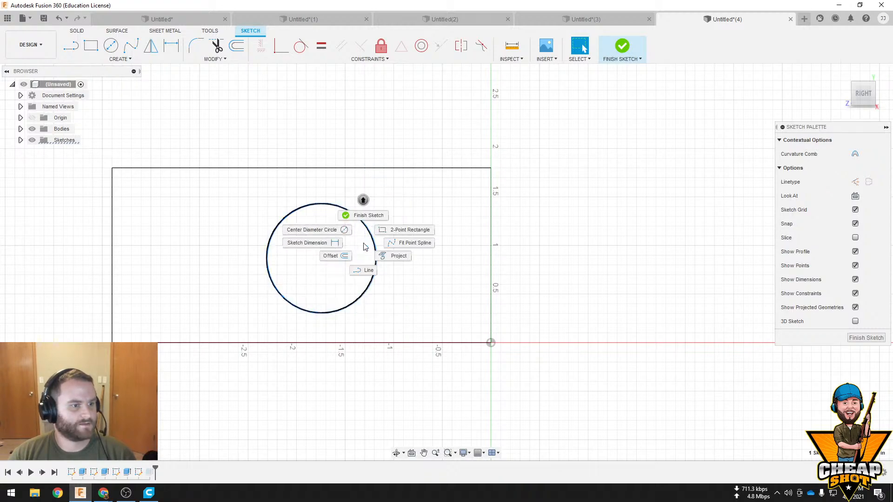
click(331, 243)
click(433, 248)
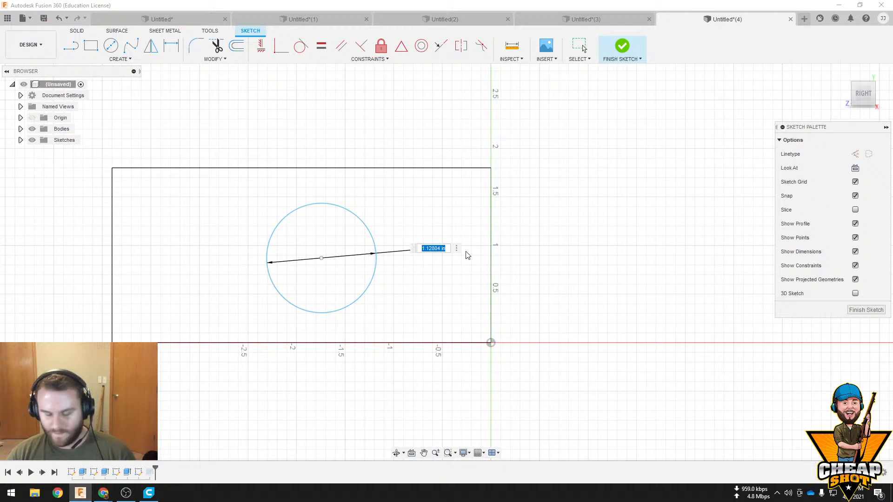
text(120.)
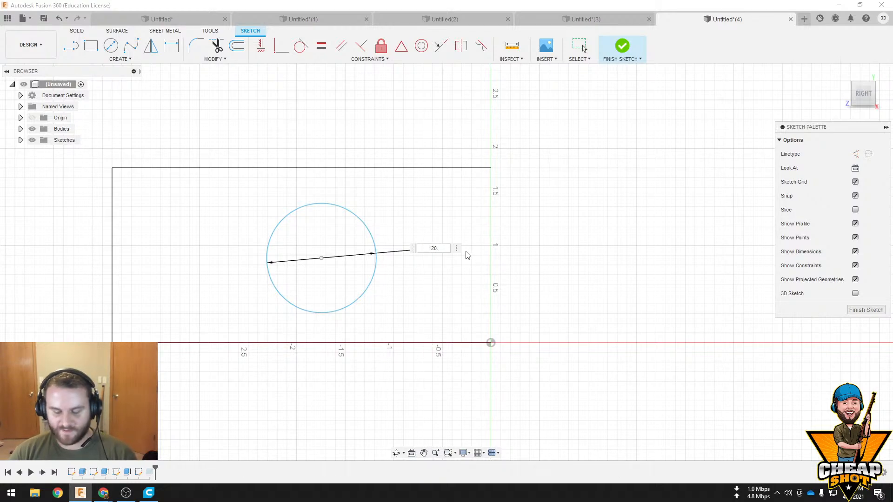
key(BackSpace)
key(BackSpace)
key(BackSpace)
key(Return)
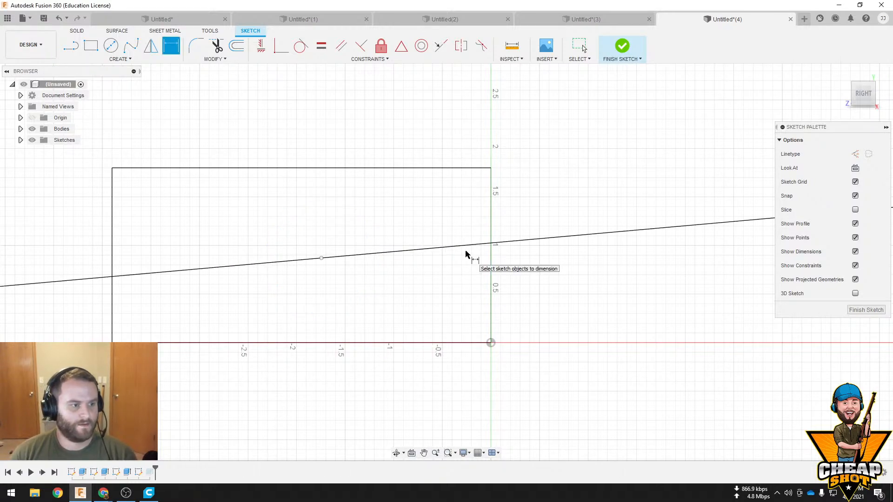
scroll(633, 225, down, 5)
scroll(634, 272, down, 3)
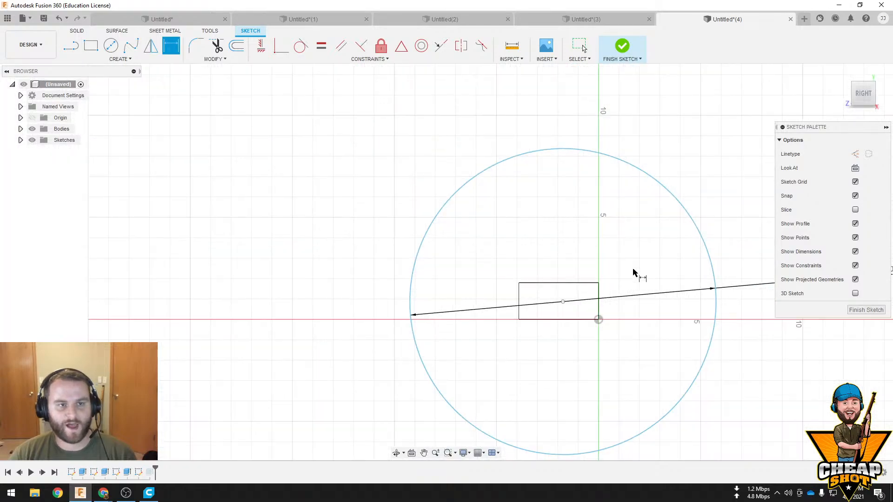
Undo the enlargement of the sketch circle's diameter
scroll(633, 270, up, 3)
key(ctrl+z)
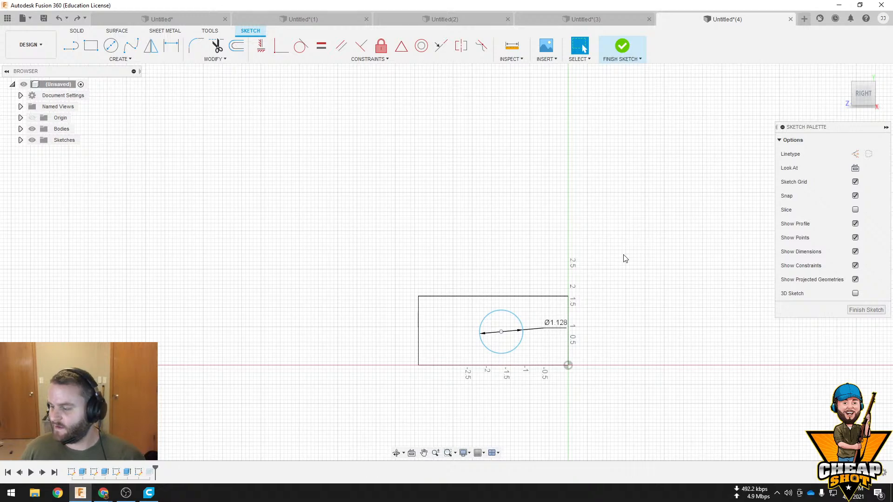
Switch to the first open design, containing the funnel and flanged cup, and set its visual style to Shaded with Hidden Edges
click(169, 19)
shift+middle_drag(537, 313, 456, 239)
scroll(516, 230, up, 4)
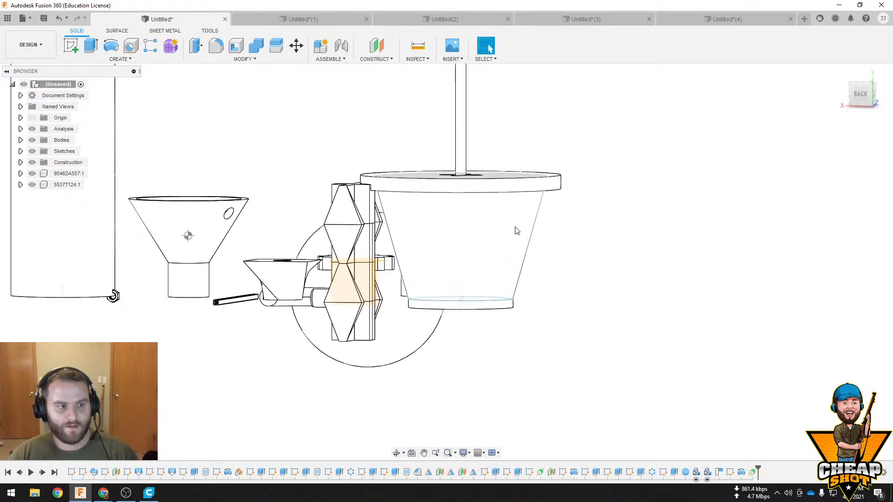
shift+middle_drag(530, 230, 519, 244)
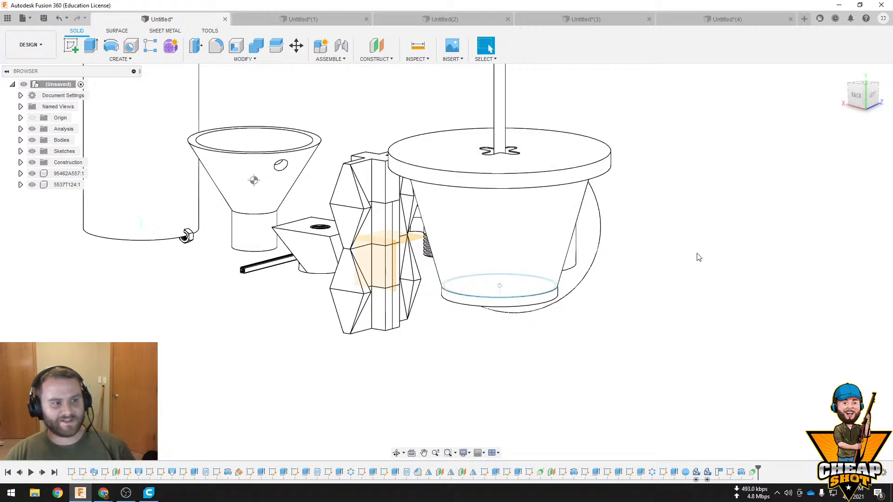
scroll(436, 248, down, 5)
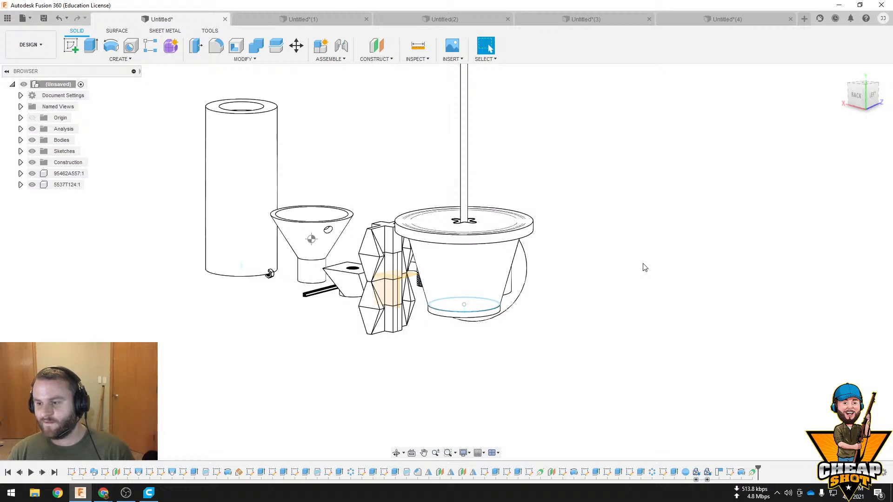
click(465, 454)
mouse_move(511, 368)
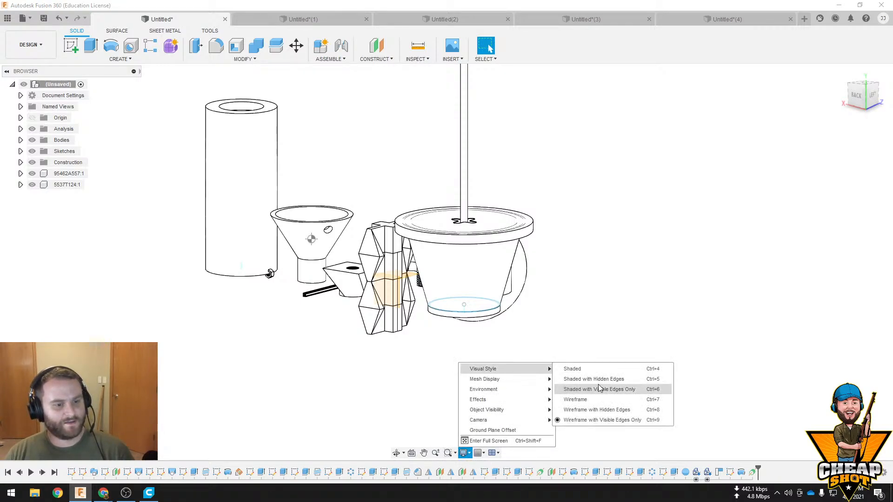
click(598, 382)
right_drag(517, 350, 546, 375)
scroll(407, 354, down, 1)
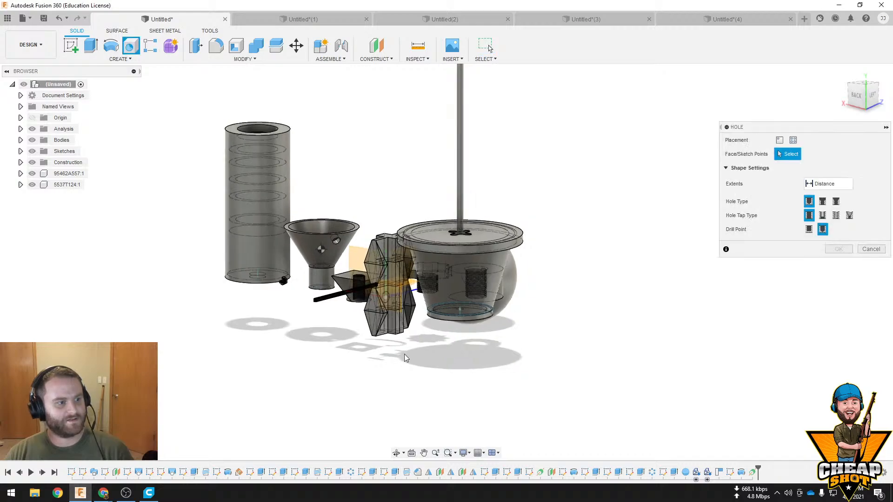
Frame all the models from the right-back side, capture them as a region image with Snagit 2021, and minimize the capture tool
middle_drag(404, 353, 447, 394)
shift+middle_drag(475, 345, 559, 365)
middle_drag(615, 380, 587, 351)
scroll(481, 364, down, 2)
scroll(478, 357, up, 1)
scroll(510, 333, up, 6)
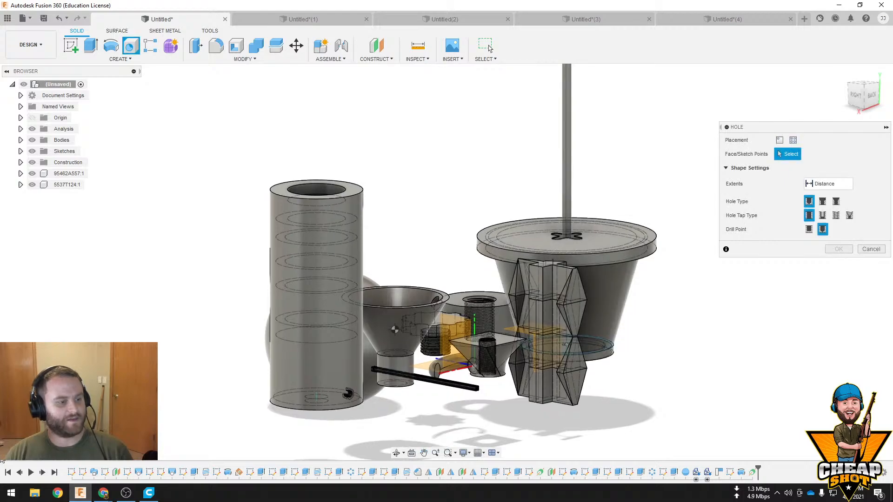
key(super)
text(sna)
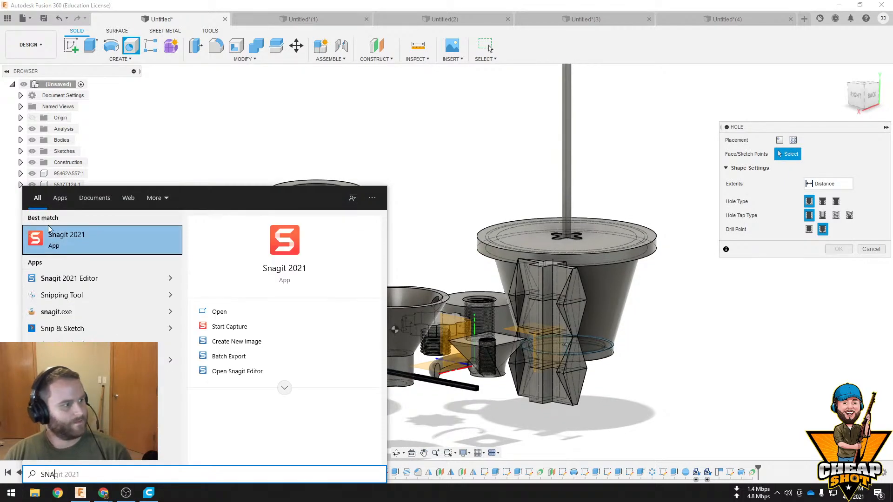
click(80, 247)
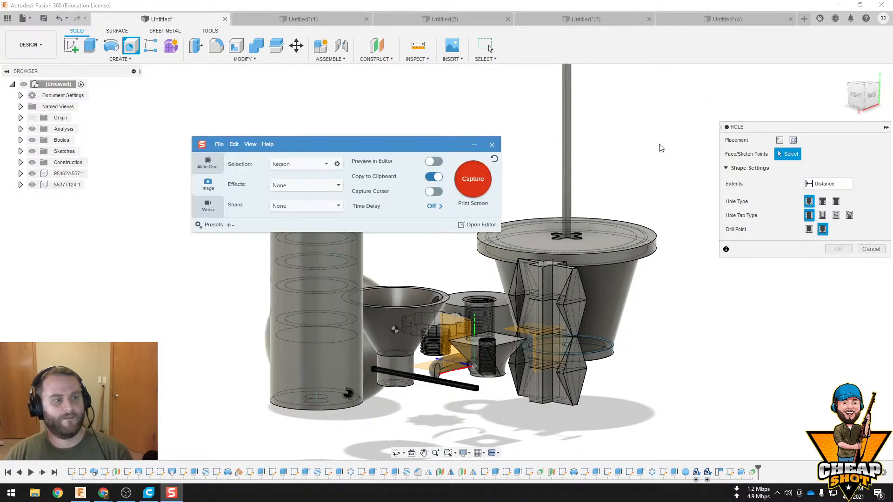
click(471, 179)
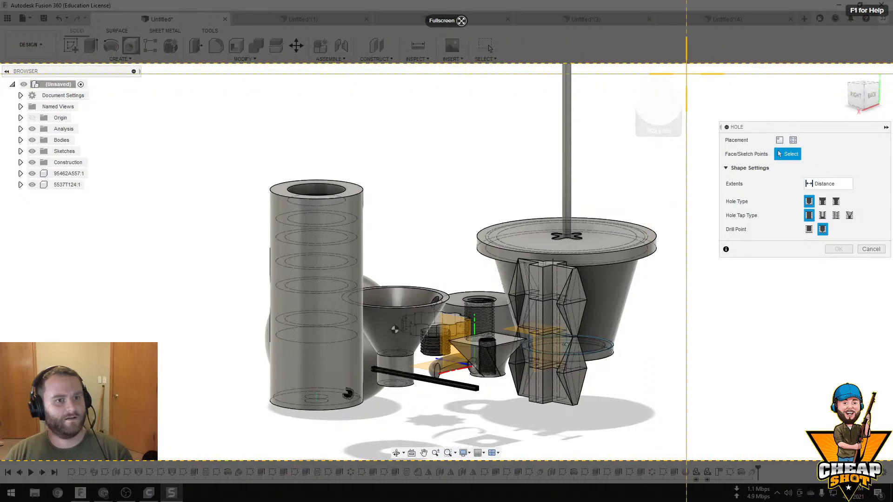
drag(669, 65, 233, 432)
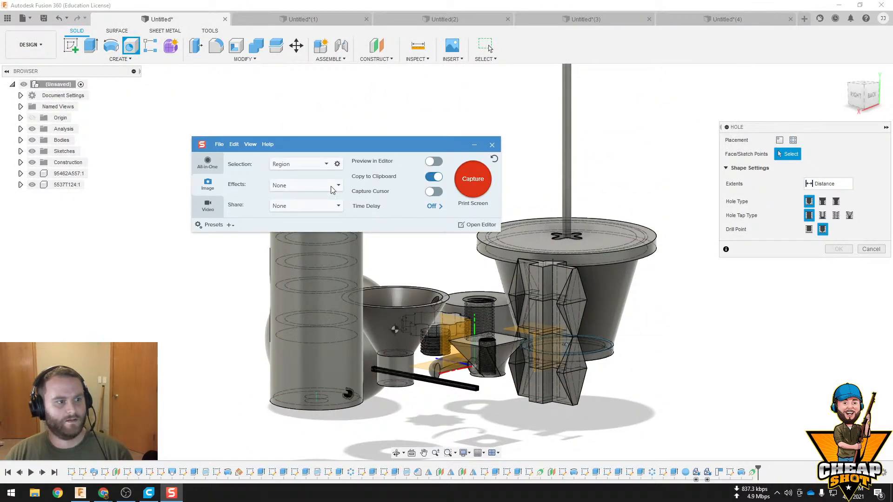
click(474, 145)
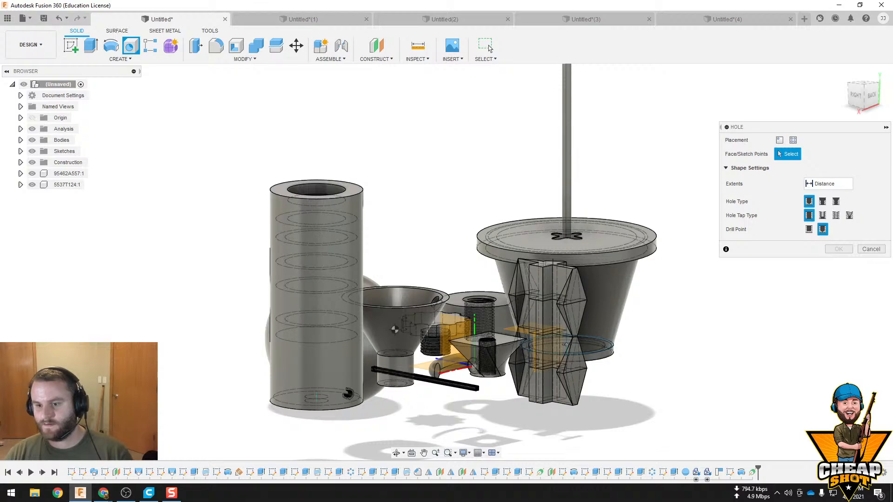
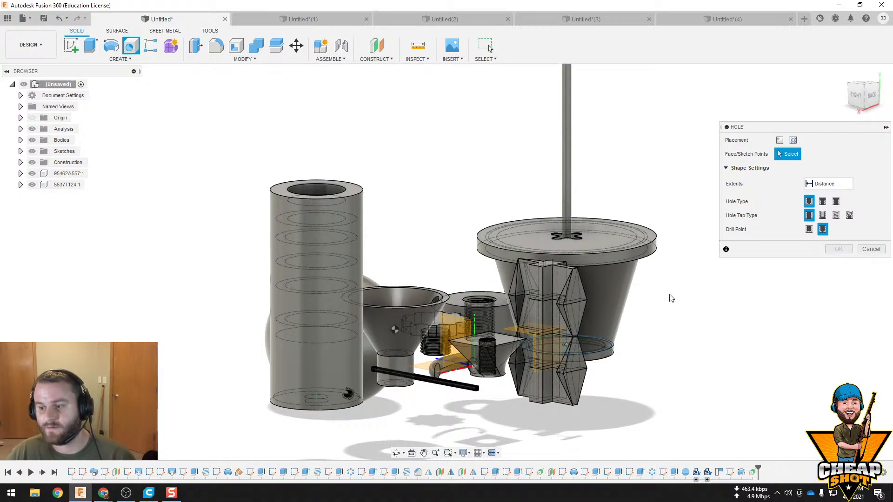
Switch to the Untitled(4) design and finish its open sketch containing the circle on the block face
middle_drag(671, 298, 589, 271)
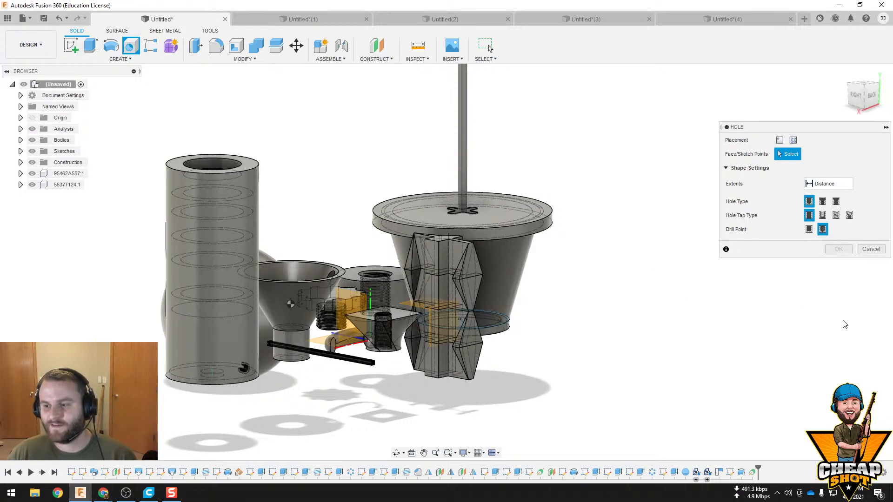
click(713, 21)
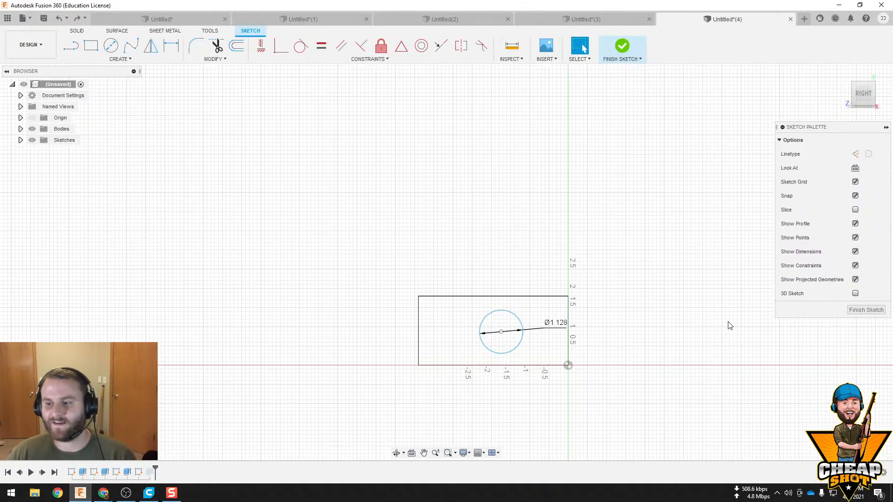
scroll(541, 308, down, 1)
click(623, 46)
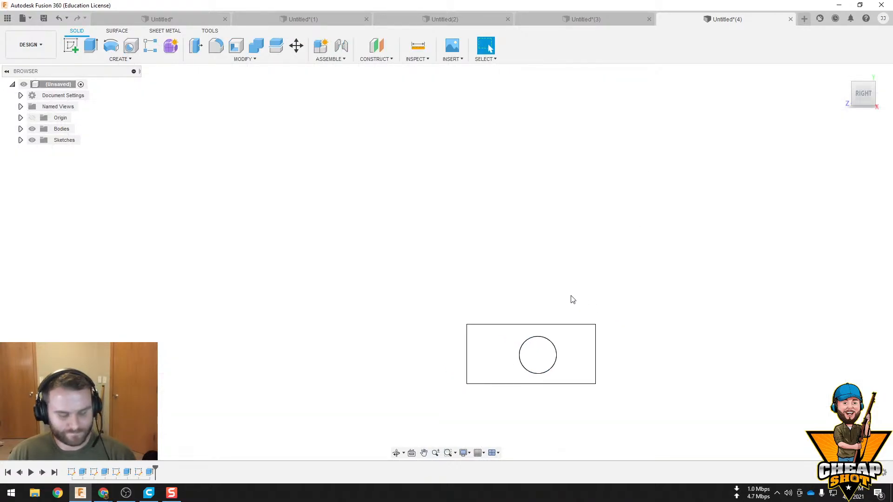
Create a copy of the block and offset it by -6.00 in along Y
drag(596, 155, 356, 352)
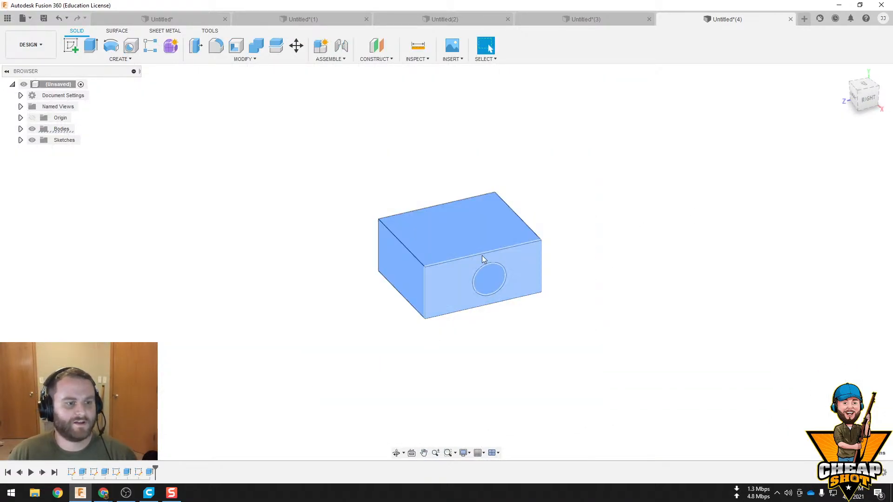
right_click(449, 223)
click(424, 235)
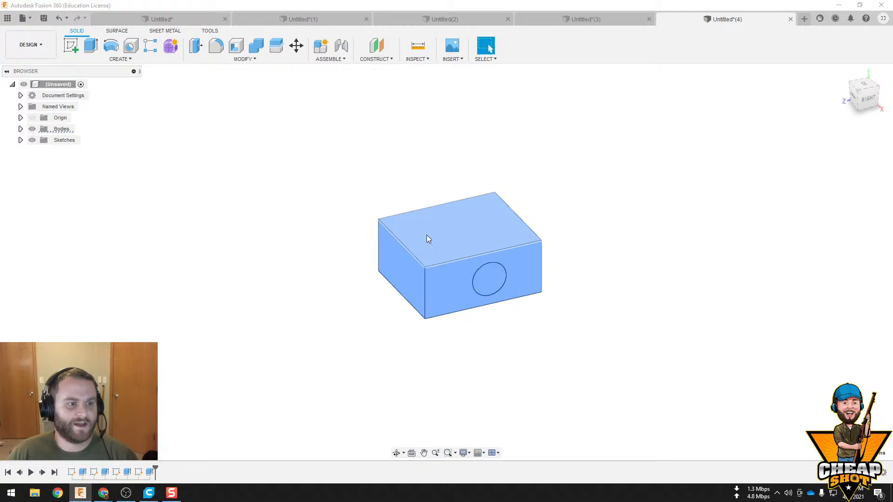
click(796, 280)
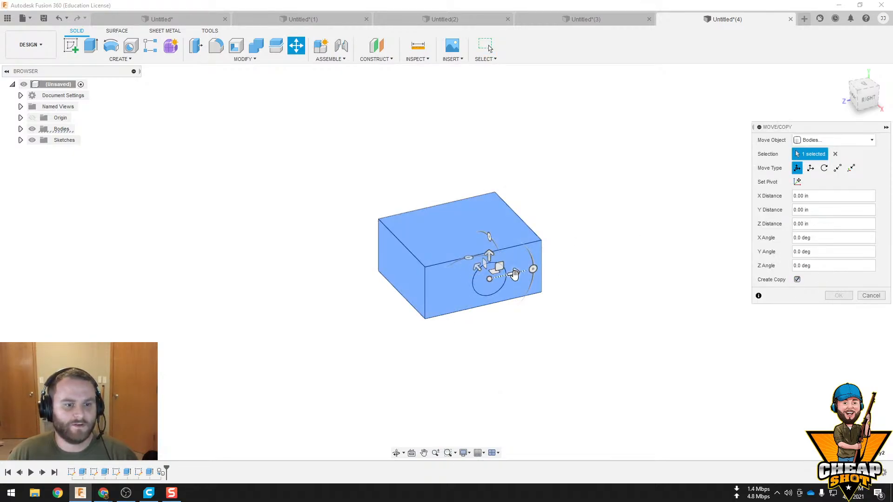
drag(513, 272, 334, 314)
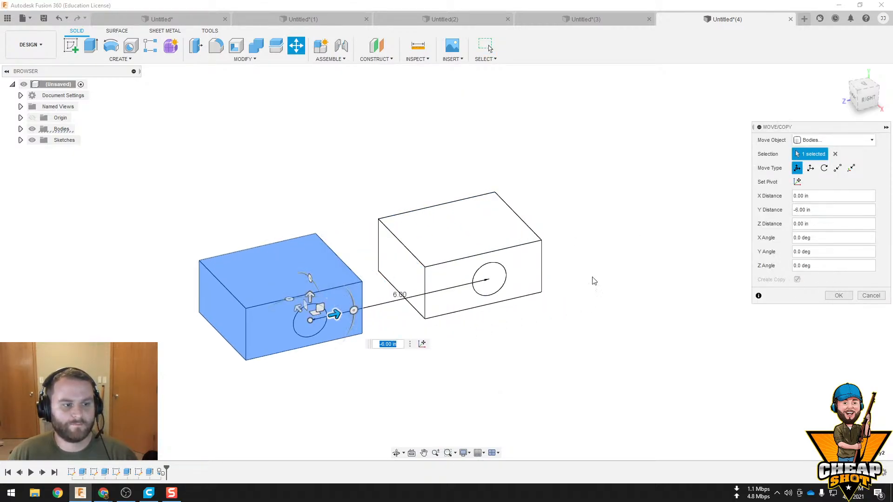
click(838, 296)
Sketch a small circle on the original block's holed face, level with the hole's centre, and finish the sketch
mouse_move(570, 338)
shift+middle_down()
mouse_move(528, 312)
mouse_move(572, 330)
shift+middle_up()
click(450, 273)
click(74, 45)
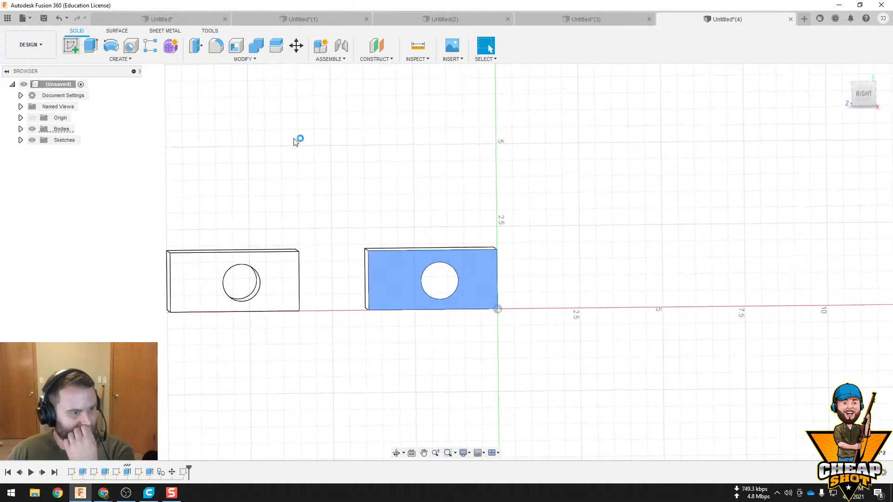
click(106, 49)
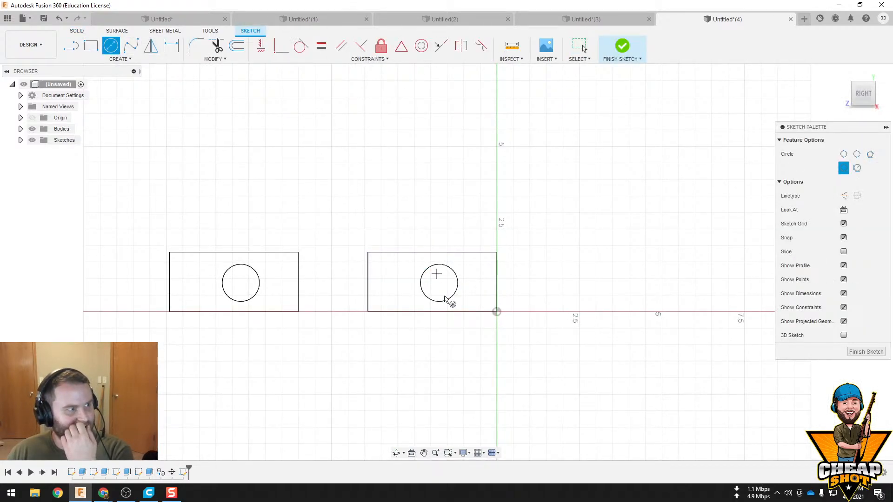
click(390, 283)
click(612, 54)
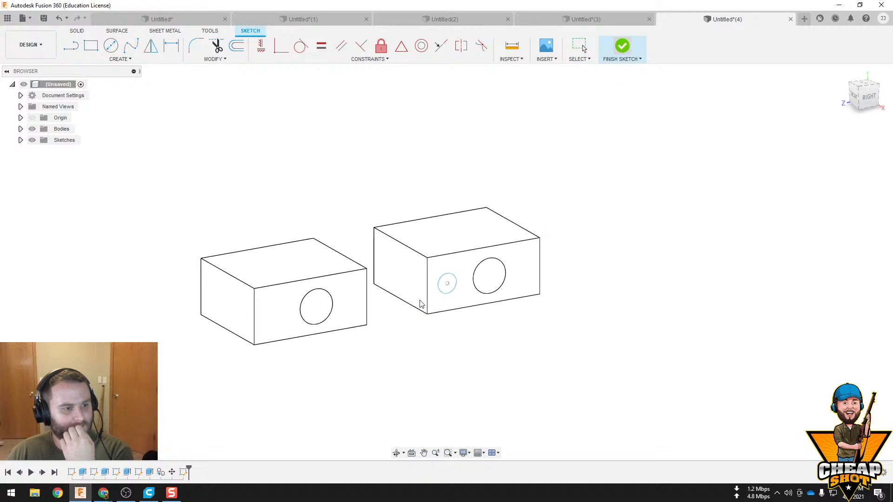
Undo the small circle and the sketch created on the block's face
key(ctrl+z)
key(ctrl+z)
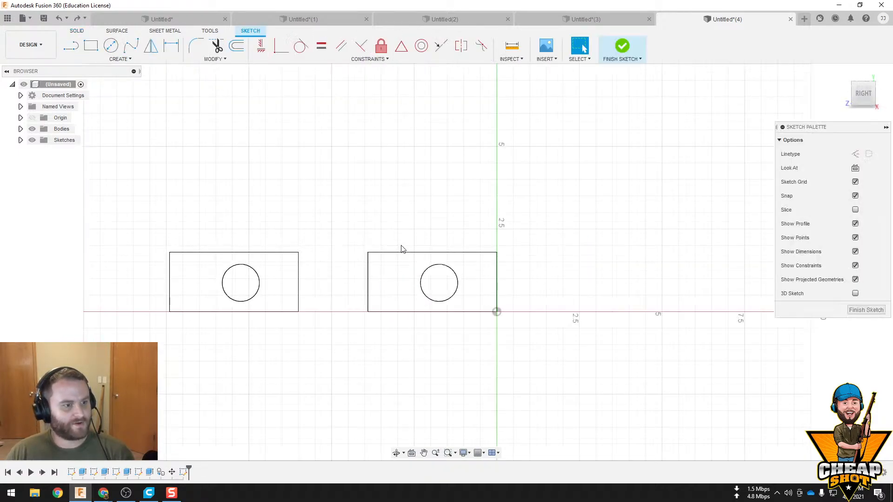
key(ctrl+z)
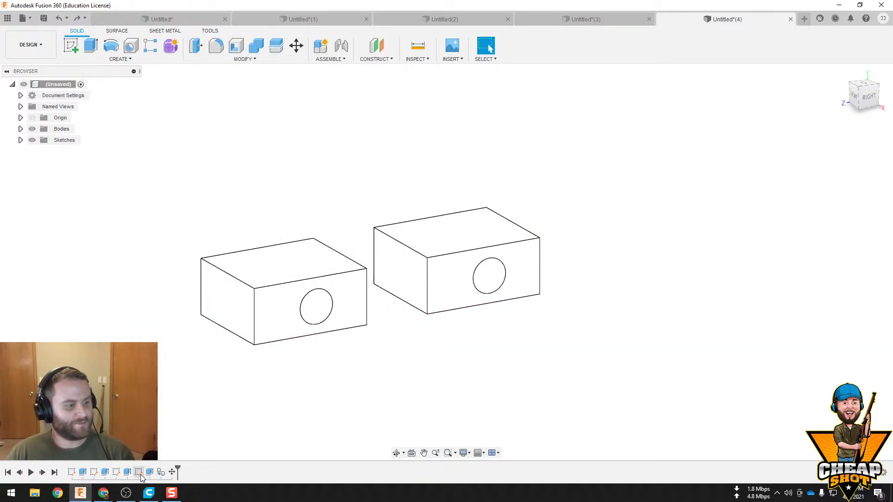
Edit the extruded circular cut in the original block to make the hole shallower
right_click(150, 472)
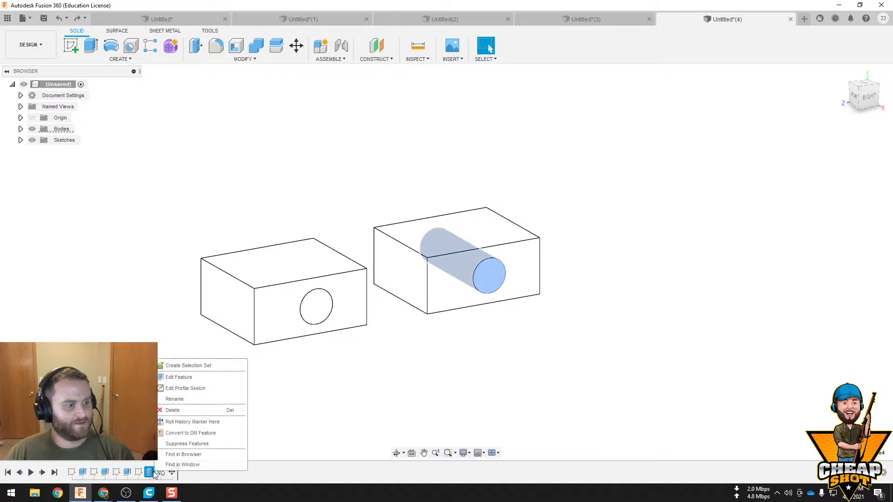
click(192, 377)
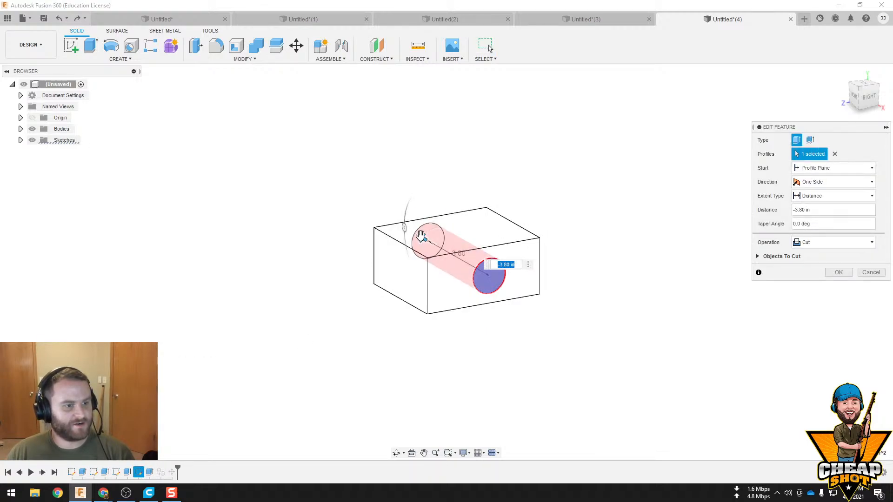
click(838, 273)
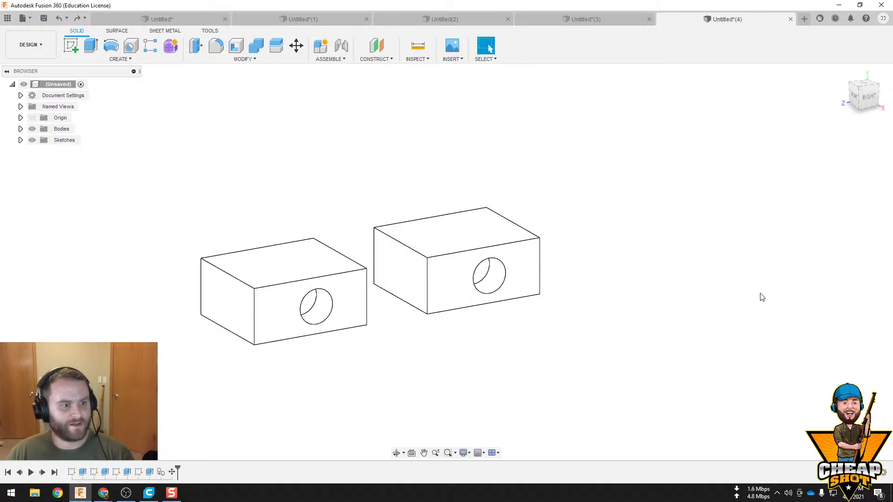
shift+middle_drag(437, 333, 460, 336)
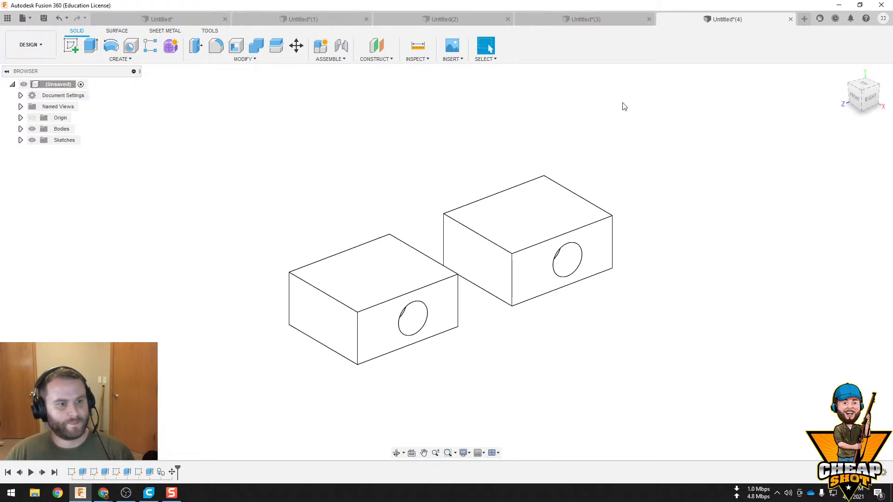
drag(628, 101, 494, 336)
right_click(515, 239)
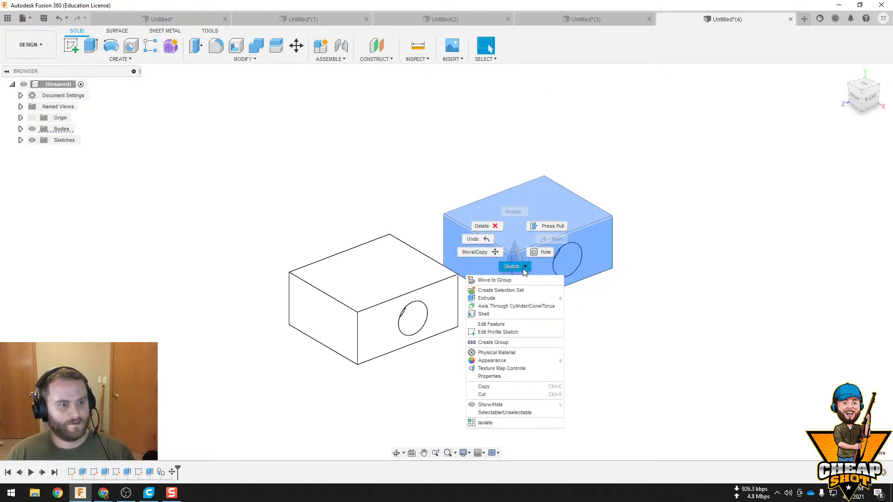
click(490, 247)
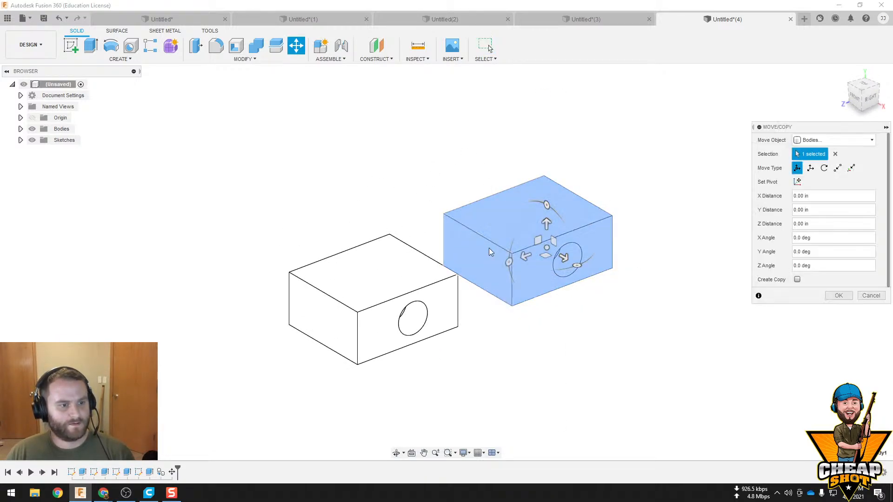
click(853, 139)
click(762, 137)
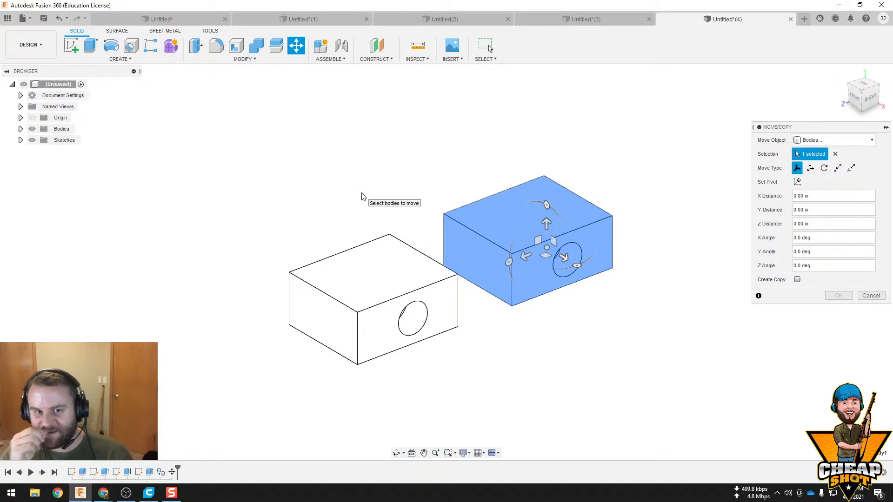
click(120, 59)
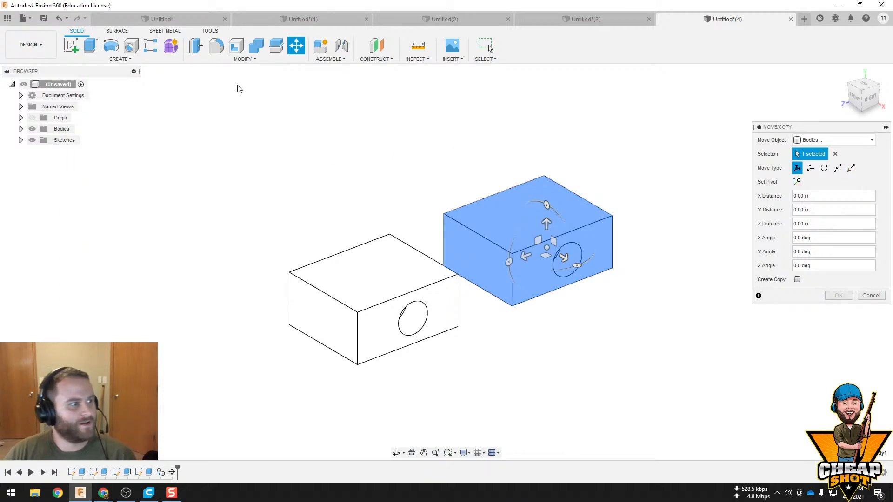
click(111, 57)
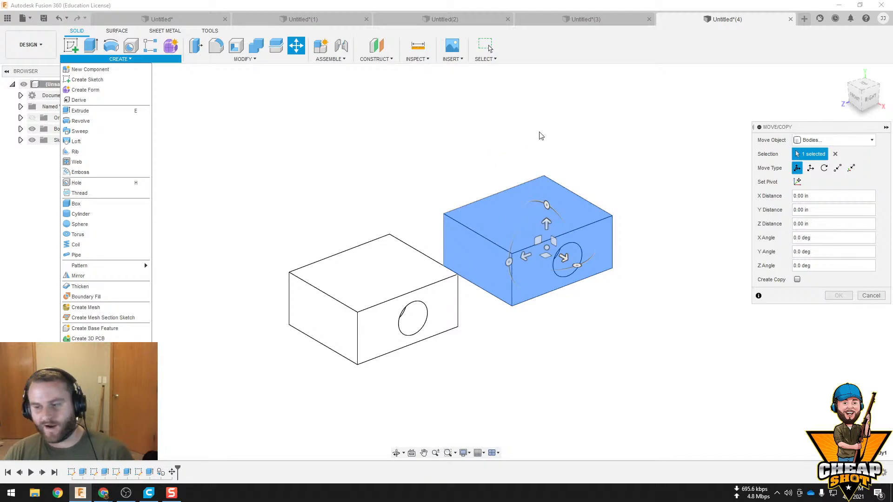
click(530, 139)
Switch to the first Untitled design and examine its modelled parts from several sides, including the funnel, threaded knob and sphere
click(168, 23)
scroll(497, 270, up, 2)
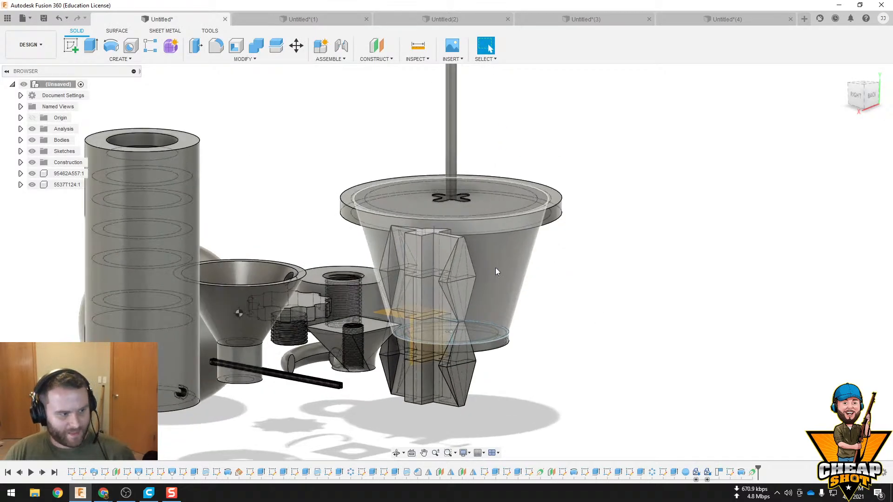
scroll(495, 266, down, 3)
shift+middle_drag(393, 277, 467, 294)
scroll(468, 294, up, 3)
shift+middle_drag(350, 243, 440, 258)
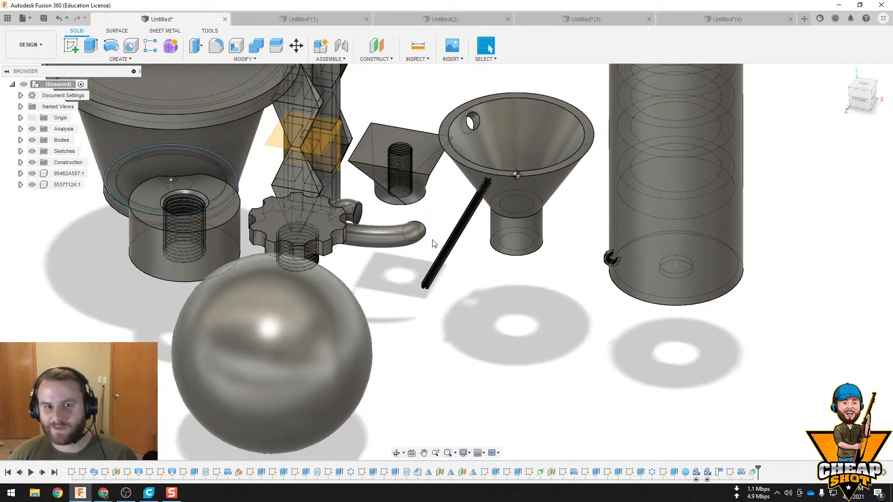
shift+middle_drag(420, 179, 259, 195)
middle_drag(536, 270, 474, 245)
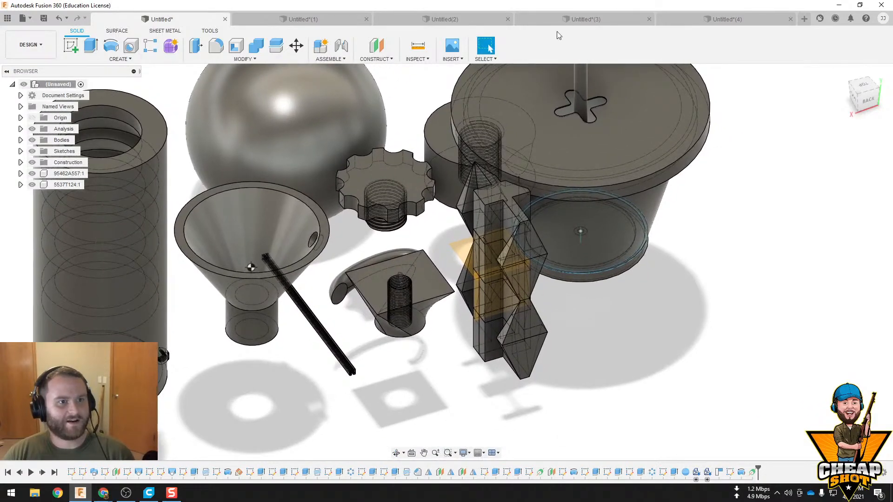
click(72, 52)
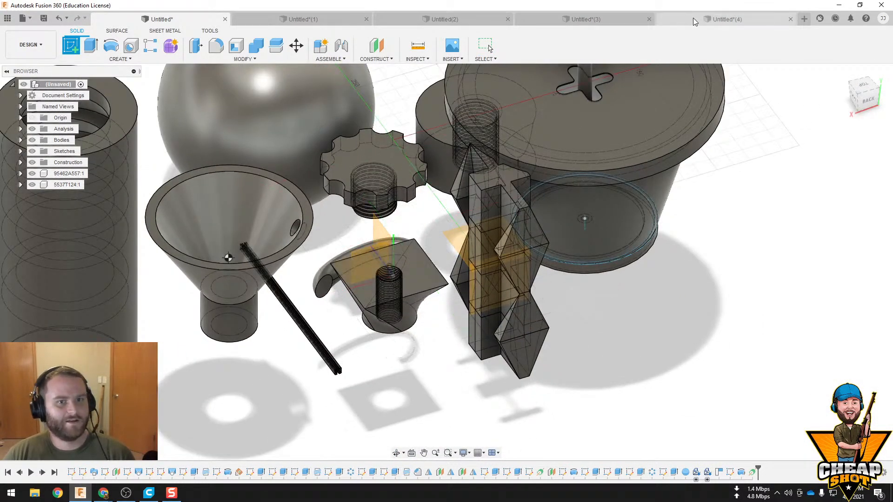
In the Untitled(4) design, sketch a centre-diameter circle on the horizontal origin plane beside the blocks and finish the sketch
click(693, 20)
scroll(465, 238, up, 4)
click(70, 48)
scroll(396, 234, down, 3)
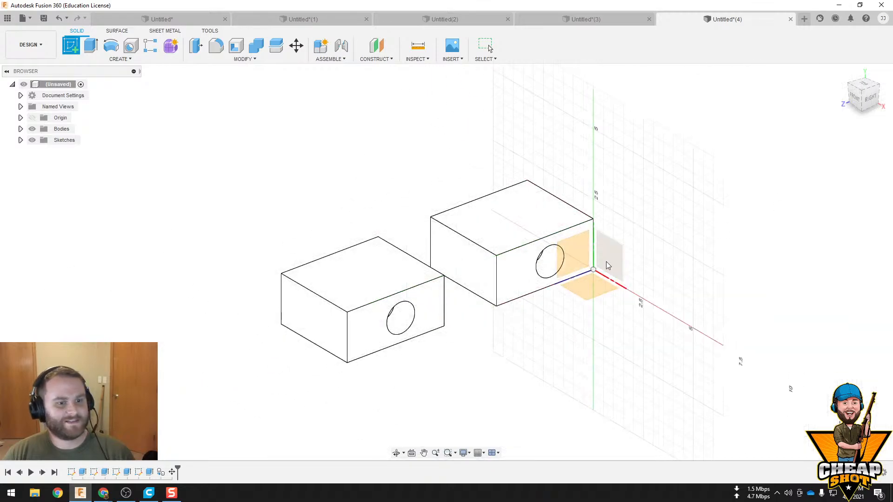
click(606, 261)
middle_drag(607, 291, 412, 239)
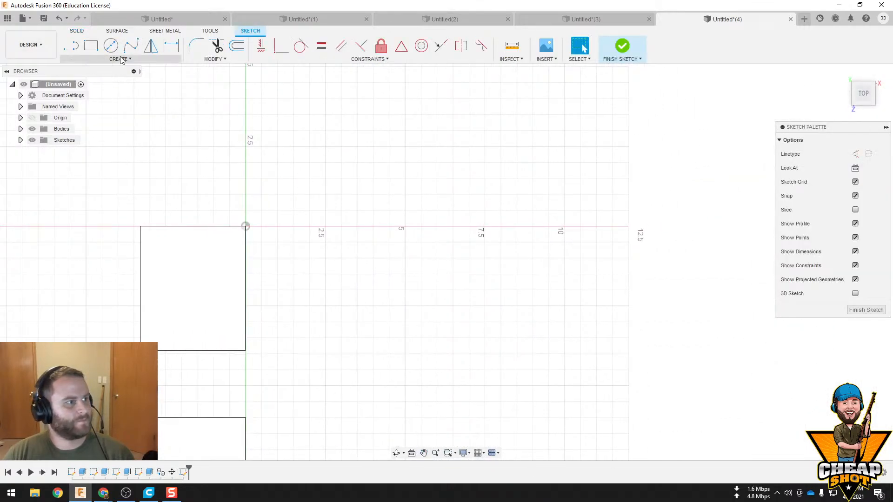
click(111, 45)
click(379, 190)
click(453, 191)
click(629, 52)
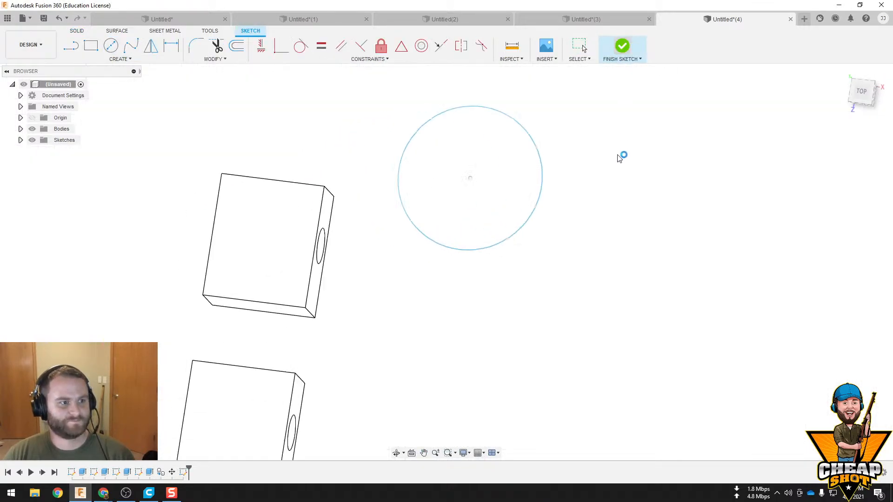
Create an offset plane 5.50 in above the horizontal origin plane
click(376, 50)
click(606, 284)
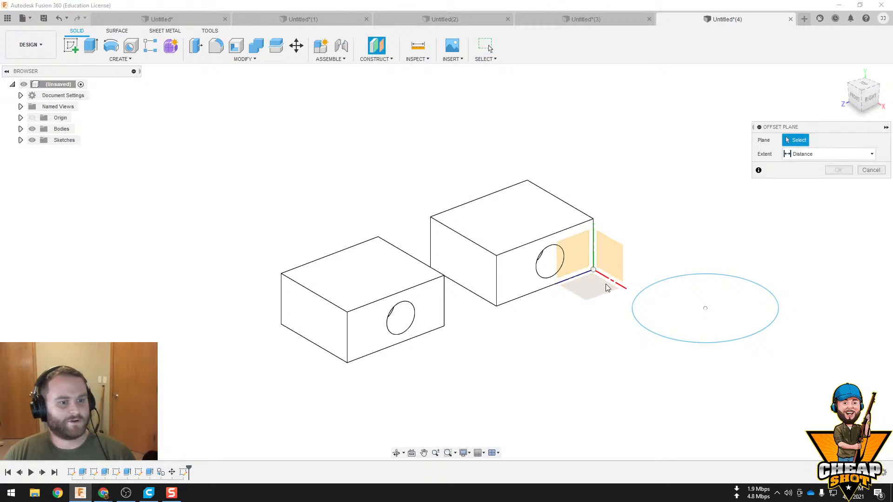
drag(594, 268, 594, 113)
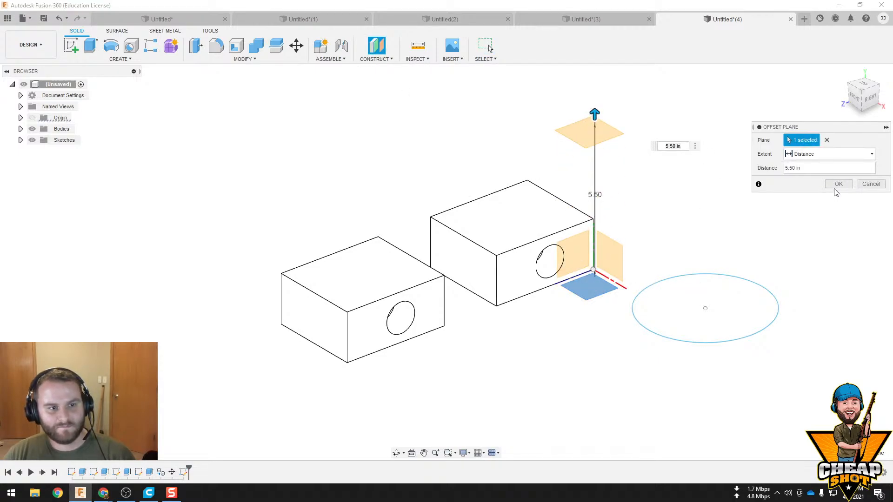
click(836, 185)
Sketch a six-sided circumscribed polygon on the offset plane, centred over the circle and larger than it, and finish the sketch
click(601, 141)
click(72, 48)
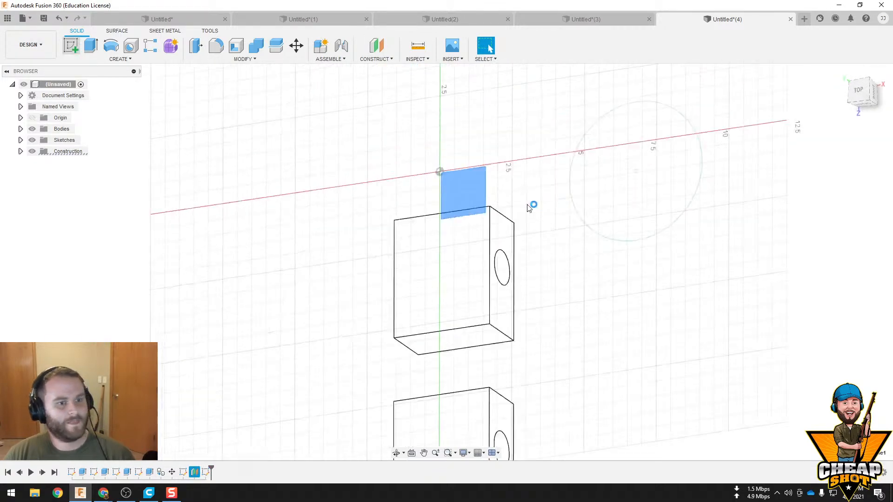
click(120, 59)
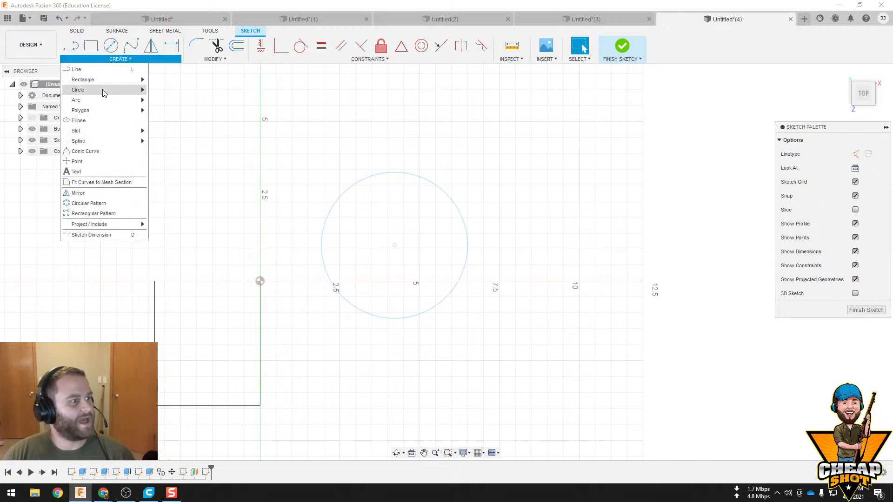
mouse_move(112, 110)
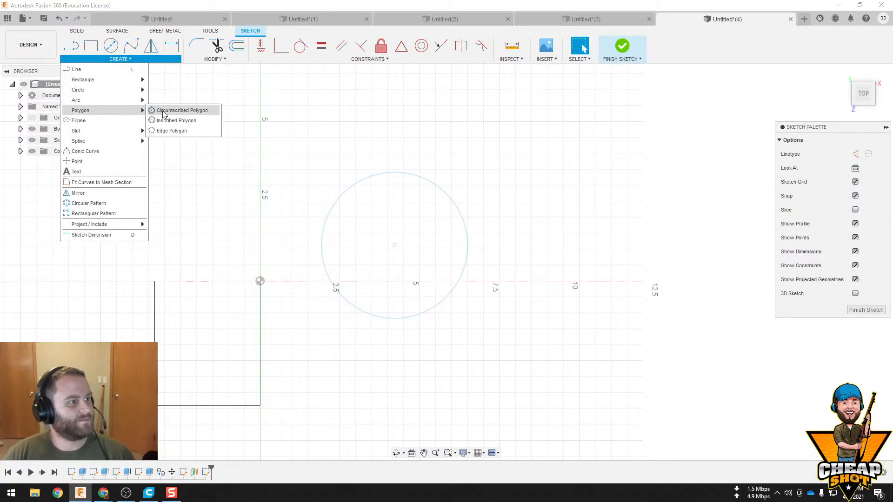
click(164, 110)
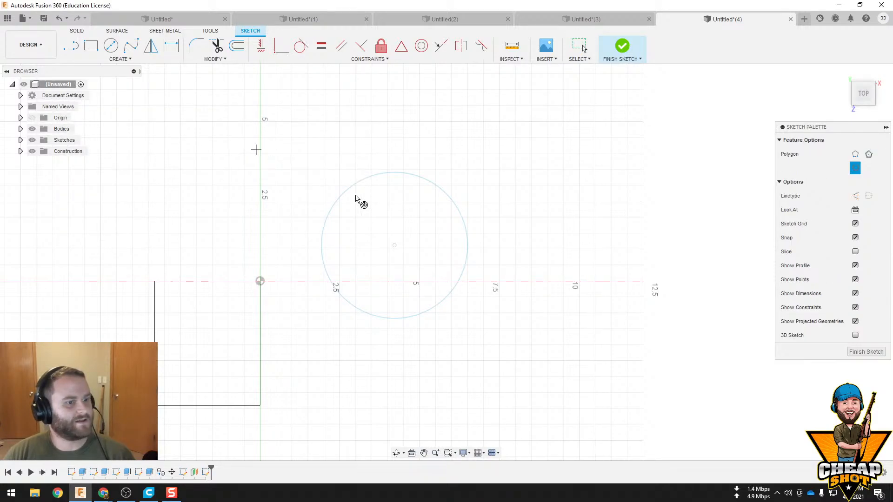
click(395, 245)
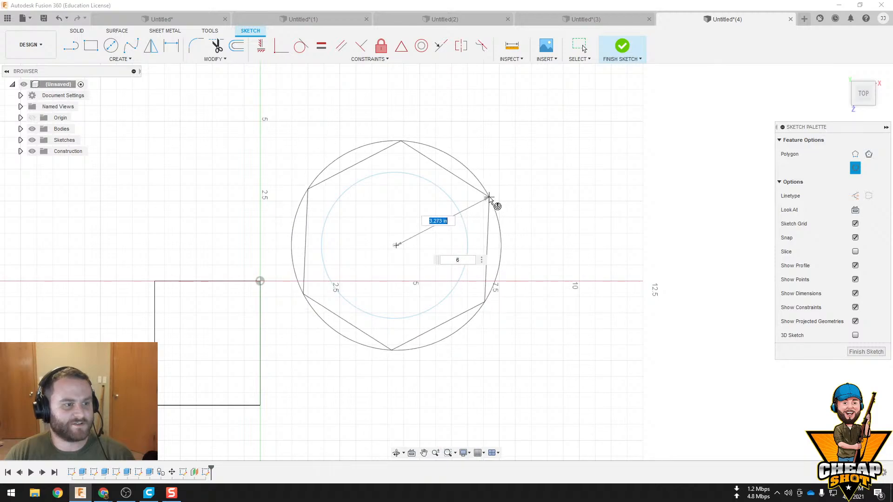
click(512, 189)
click(630, 61)
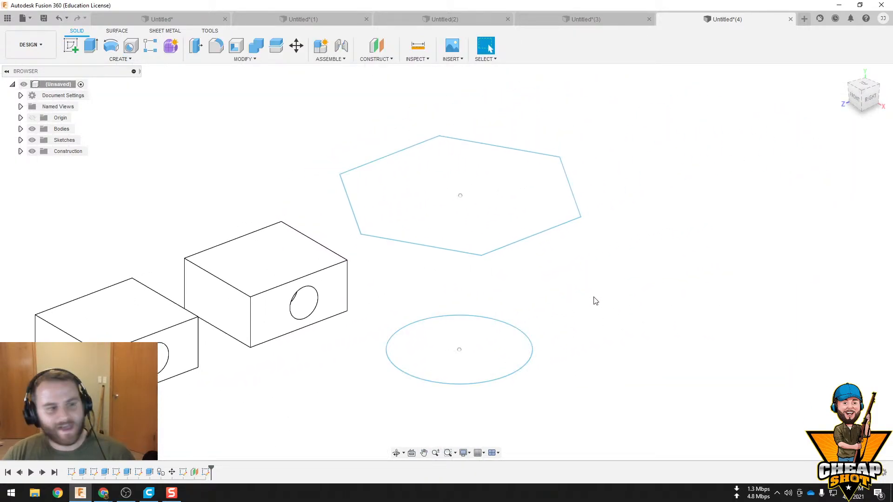
Start a loft using the hexagon as the first profile and the circle below as the second
click(119, 59)
click(104, 148)
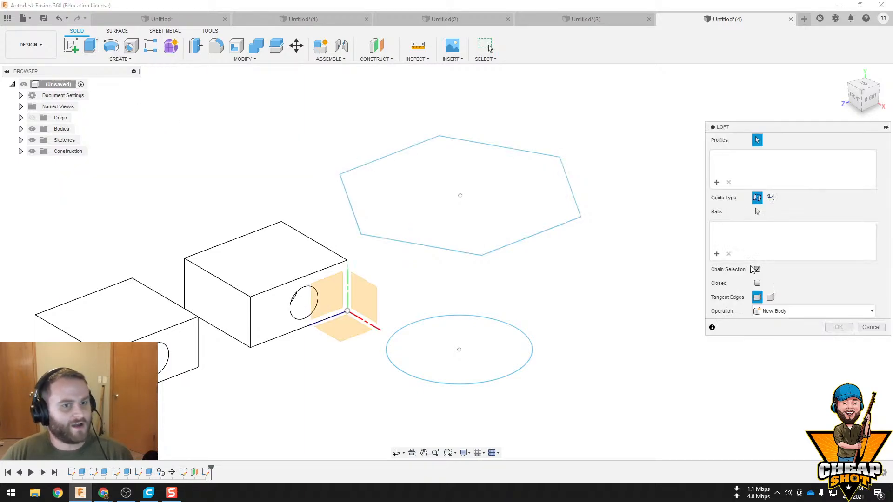
click(465, 207)
click(514, 355)
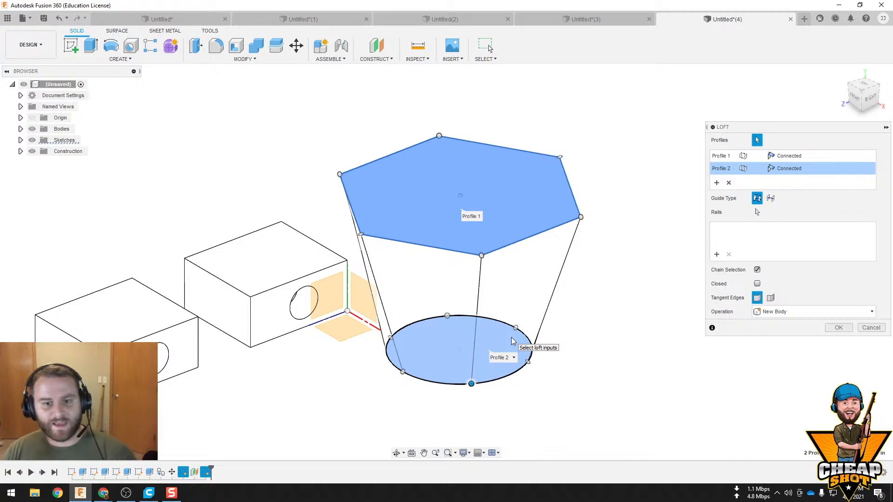
Shift the loft's connection point around the circle to skew the hexagon's front edge, and create the loft as a new body
mouse_move(482, 255)
mouse_down()
mouse_move(514, 245)
mouse_move(482, 255)
mouse_up()
drag(472, 384, 428, 381)
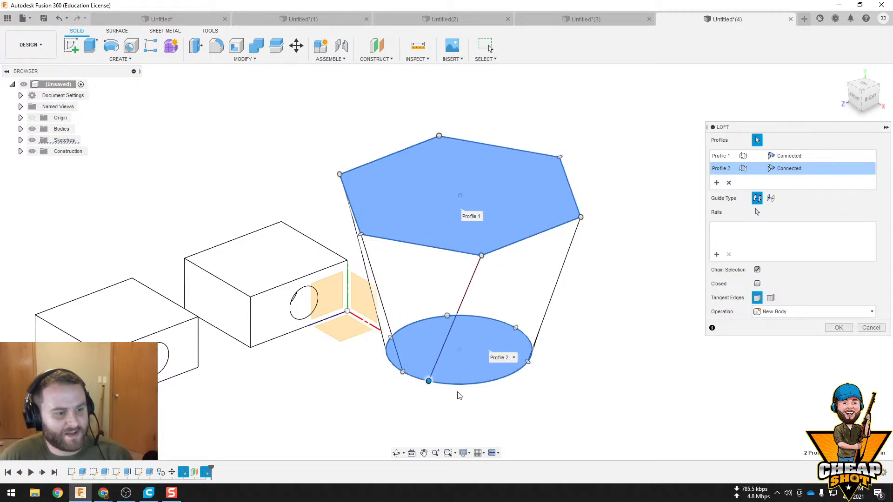
shift+middle_drag(459, 396, 336, 336)
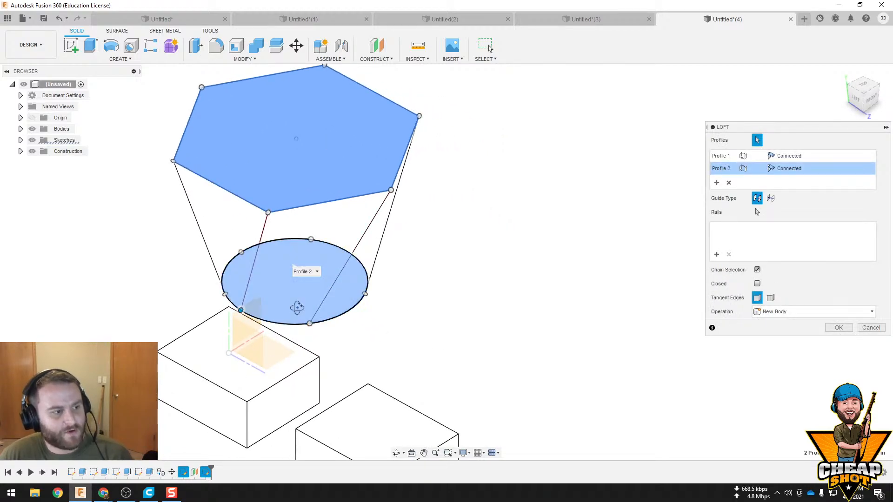
shift+middle_drag(295, 307, 271, 370)
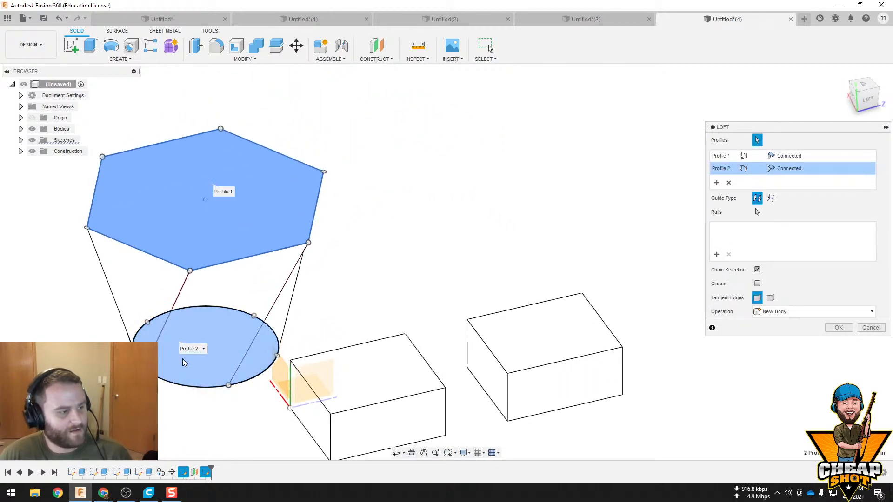
shift+middle_drag(183, 358, 534, 378)
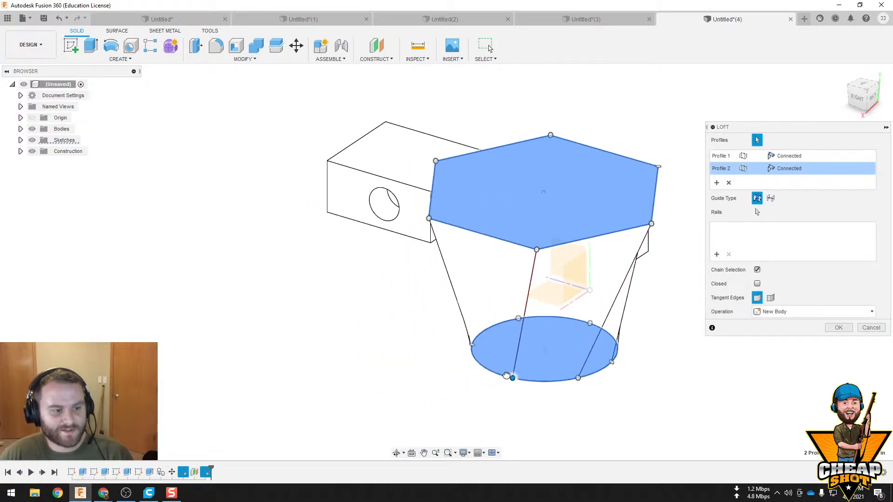
click(837, 327)
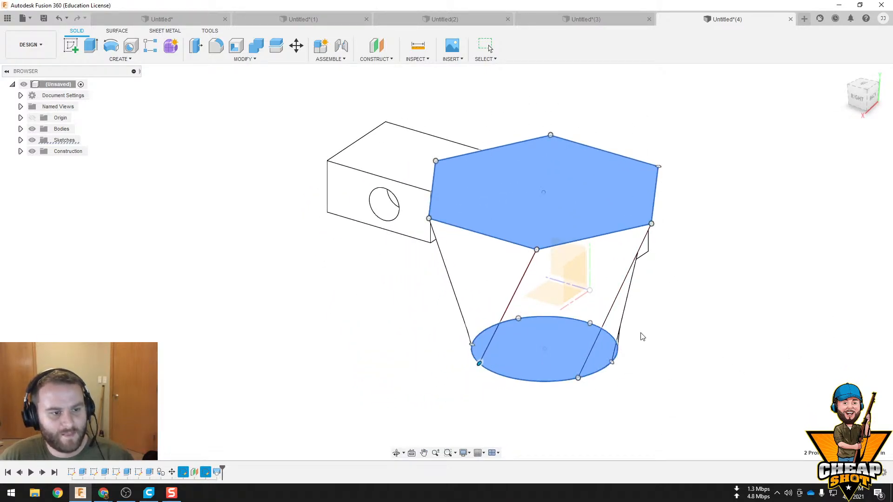
Sketch a two-point rectangle about 18.5 in long on the horizontal origin plane, in the open area beside the blocks
mouse_move(703, 312)
middle_down()
mouse_move(608, 287)
mouse_move(554, 301)
mouse_move(498, 278)
mouse_move(538, 311)
middle_up()
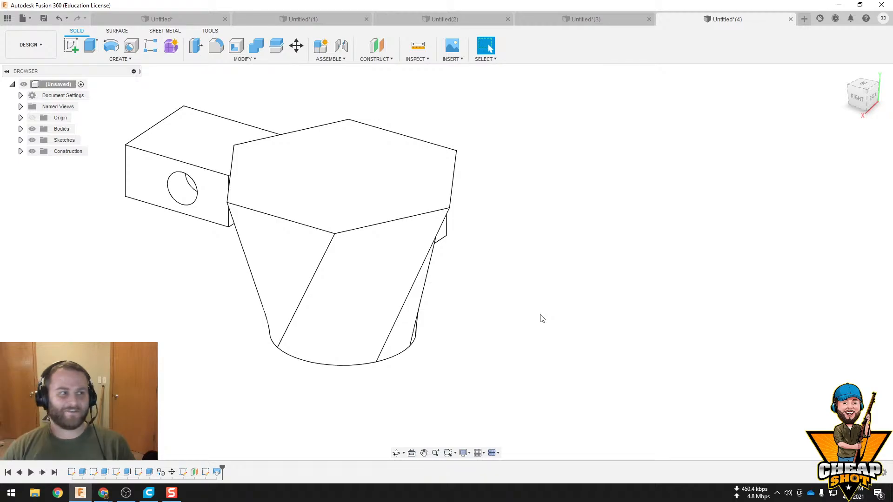
click(70, 49)
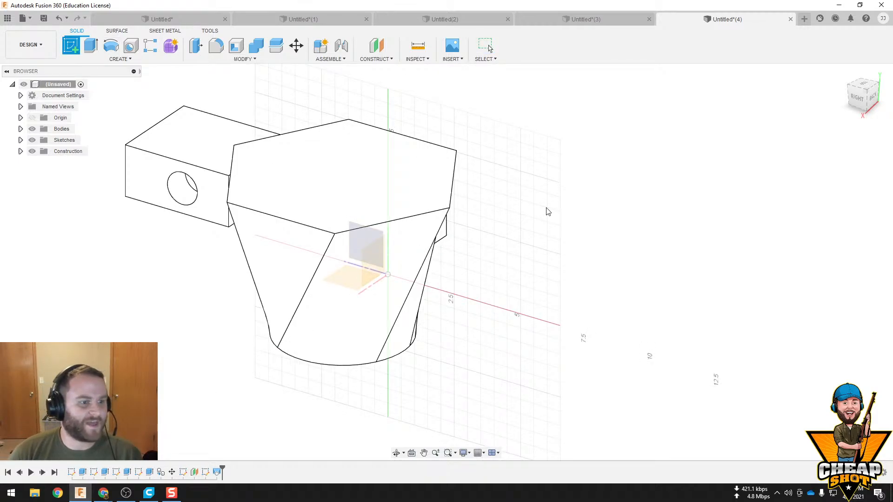
click(350, 275)
drag(555, 237, 592, 309)
key(Escape)
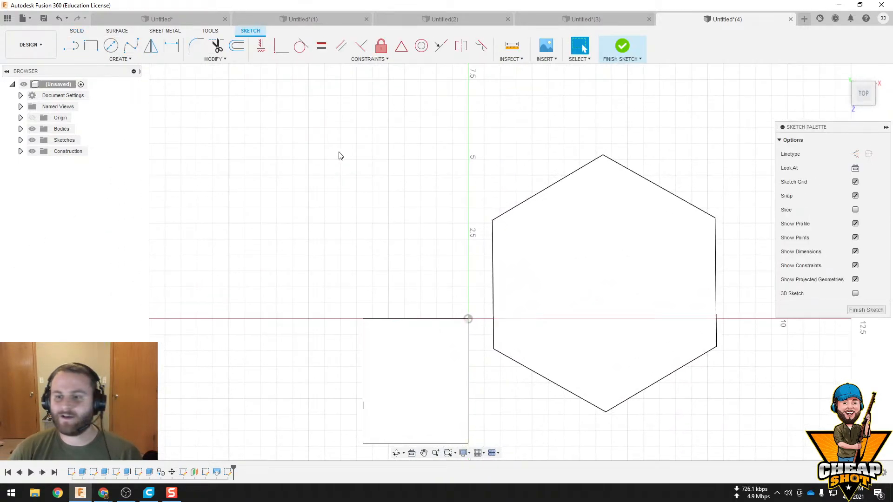
click(90, 45)
click(468, 319)
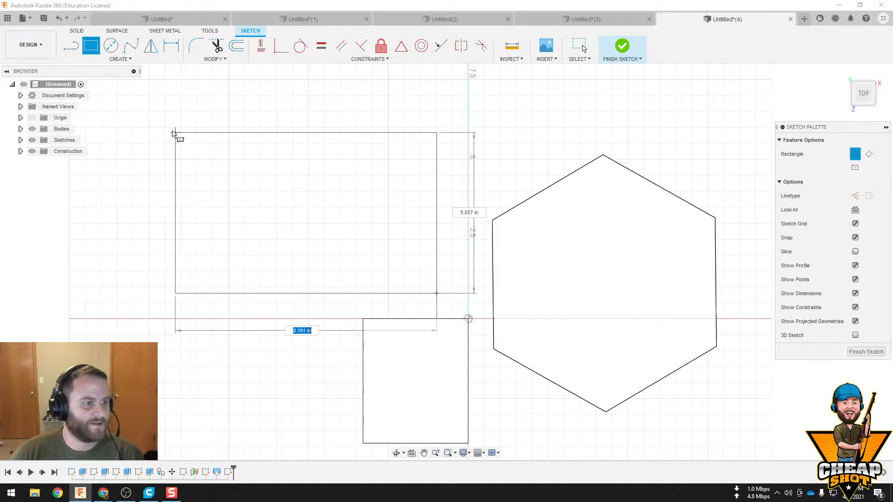
scroll(140, 116, down, 4)
mouse_move(120, 103)
shift+middle_down()
mouse_move(179, 134)
mouse_move(249, 143)
mouse_move(264, 269)
mouse_move(279, 185)
shift+middle_up()
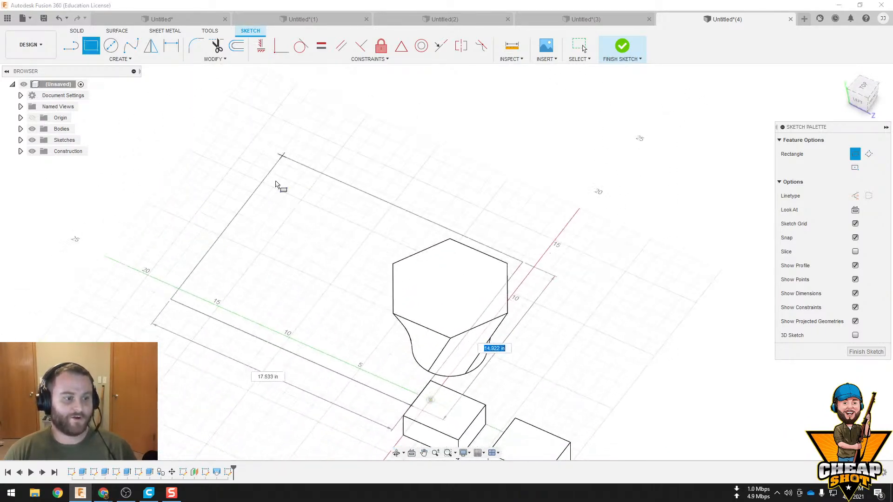
mouse_move(160, 360)
middle_down()
mouse_move(165, 304)
mouse_move(320, 155)
middle_up()
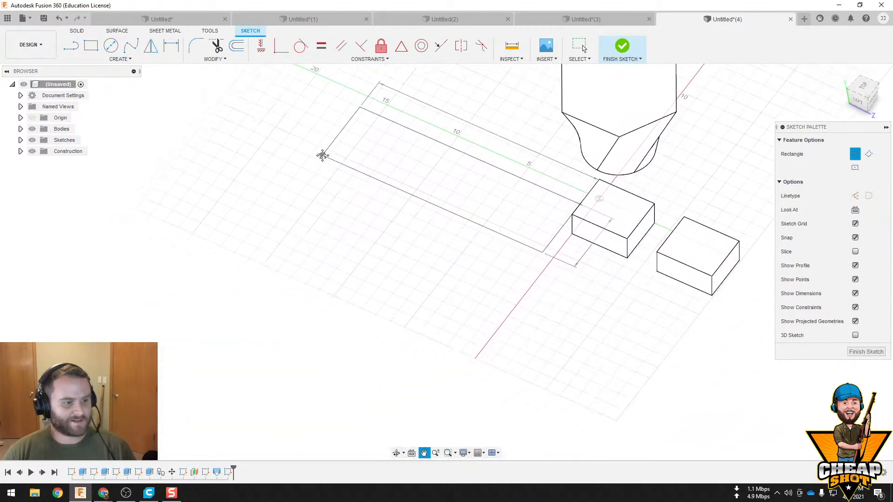
click(217, 238)
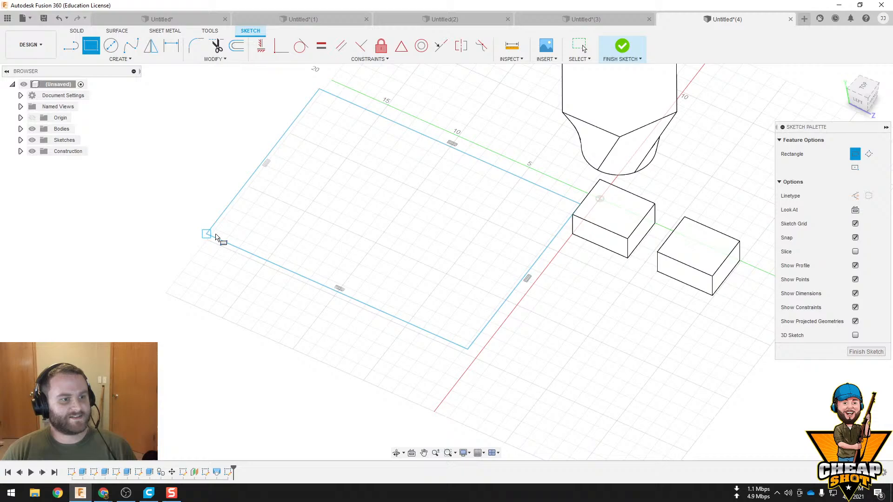
Finish the rectangle sketch and extrude its profile 0.5 in as a new body
click(611, 43)
click(380, 182)
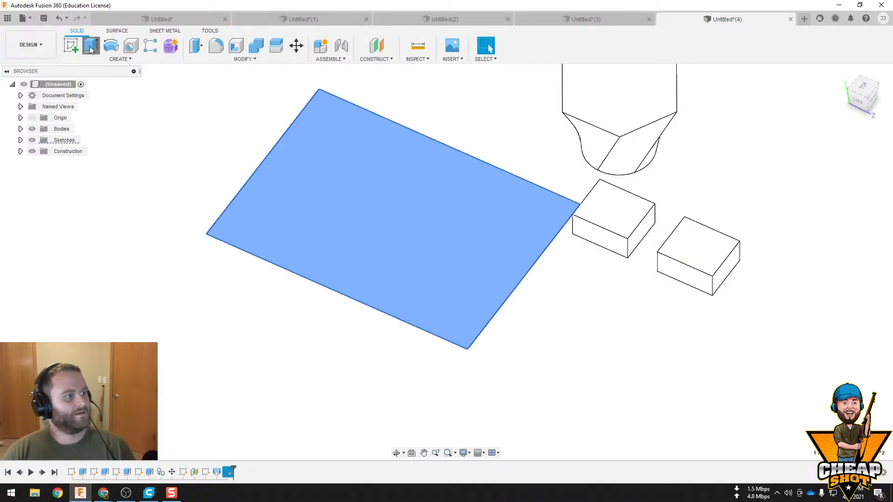
click(91, 49)
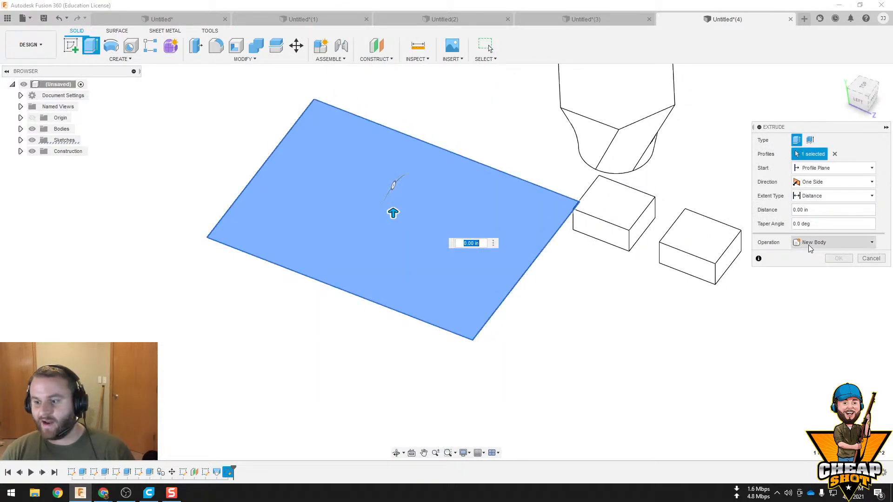
click(831, 211)
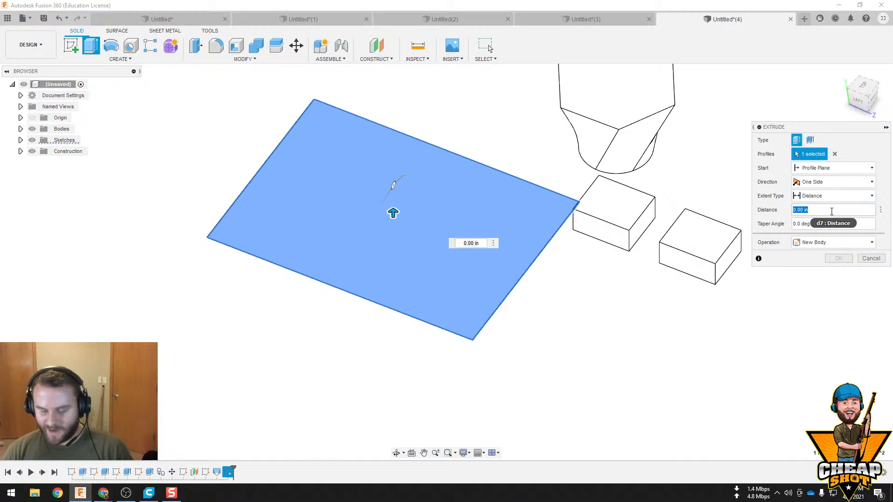
text(.5)
key(Return)
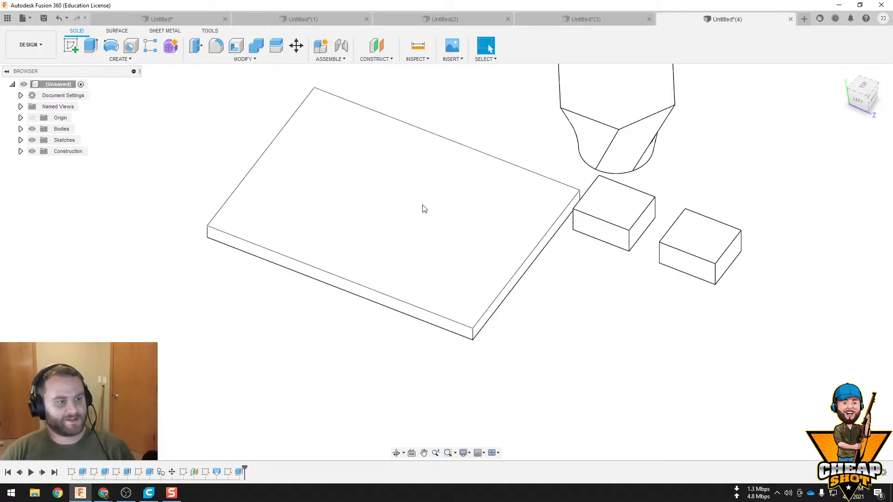
Sketch a rectangular strip about 1.6 in wide along the full long edge of the plate's top face and finish the sketch
click(267, 186)
click(71, 45)
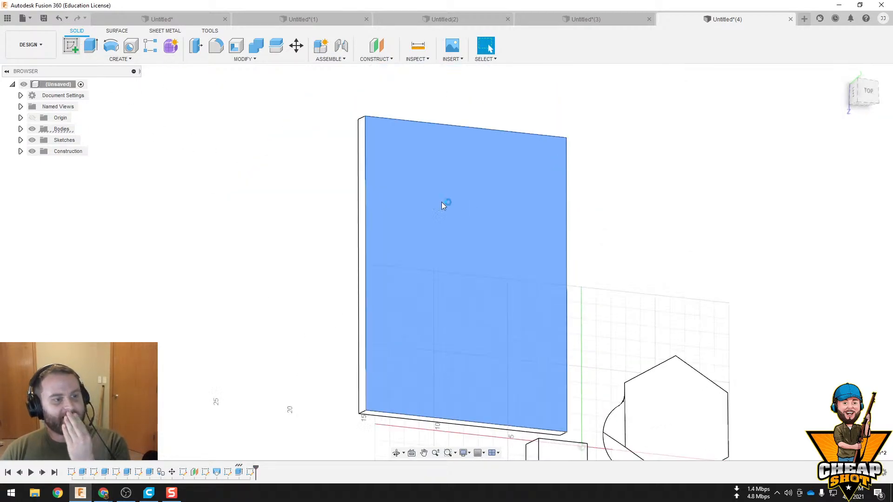
click(91, 45)
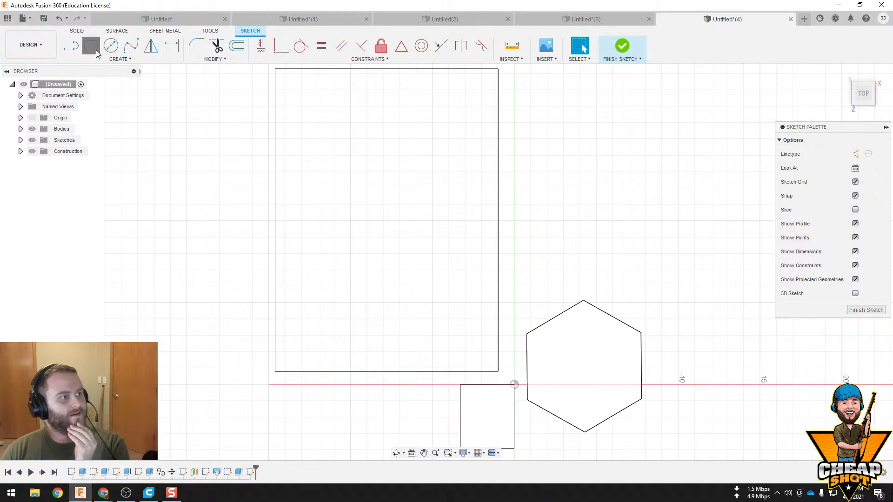
click(275, 70)
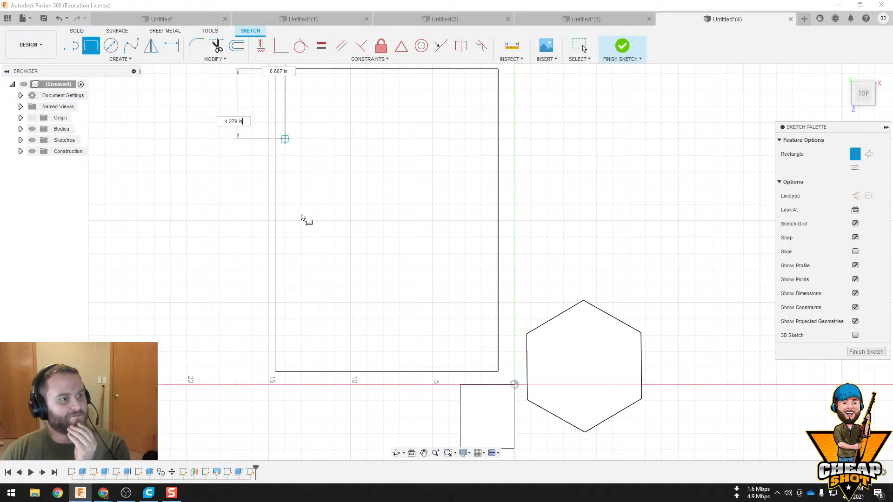
click(302, 371)
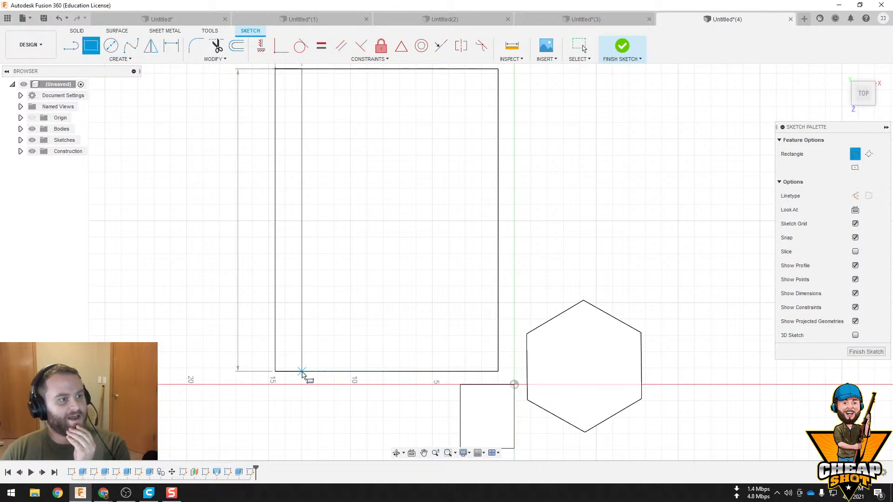
click(623, 45)
Extrude the strip profile 0.5 in up from the plate's top face
click(368, 275)
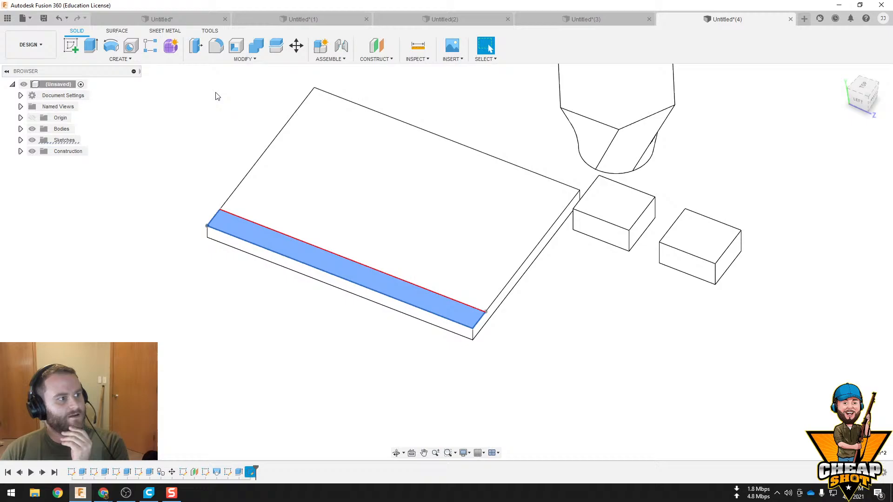
click(191, 48)
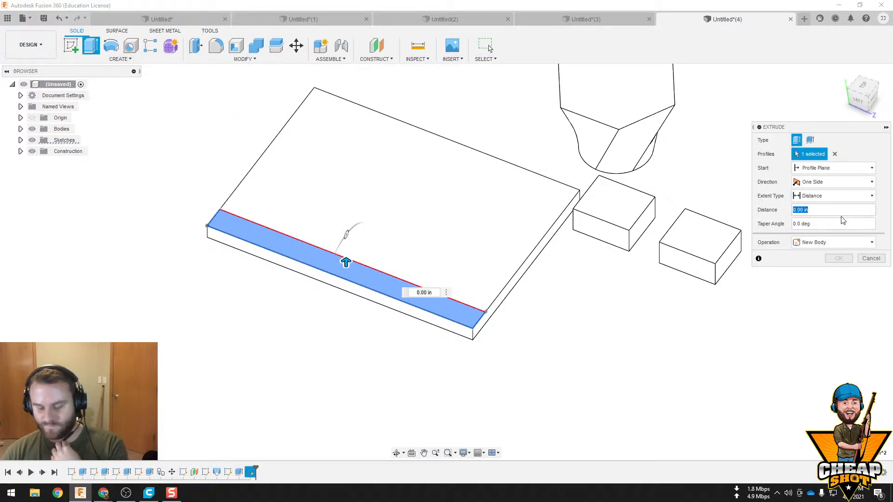
text(.5)
key(Return)
Start a rectangular pattern of the raised strip's extrude feature along the plate's short edge, with a quantity of 6
scroll(481, 248, up, 3)
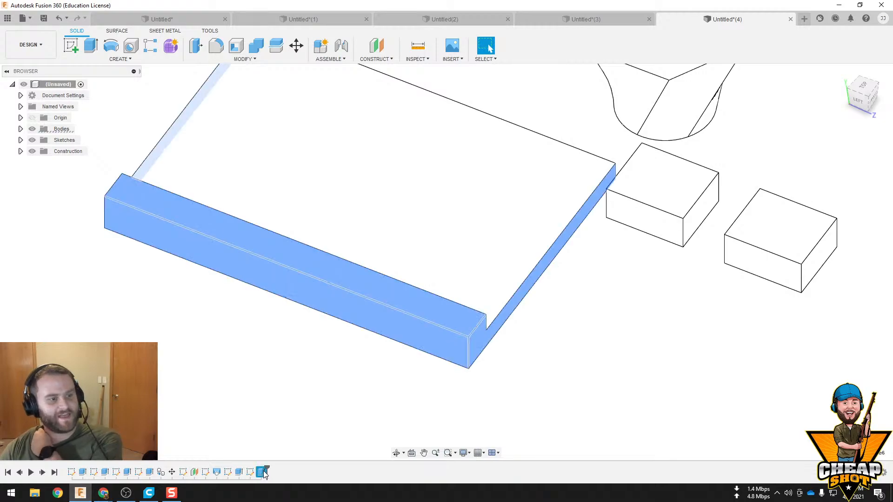
click(110, 58)
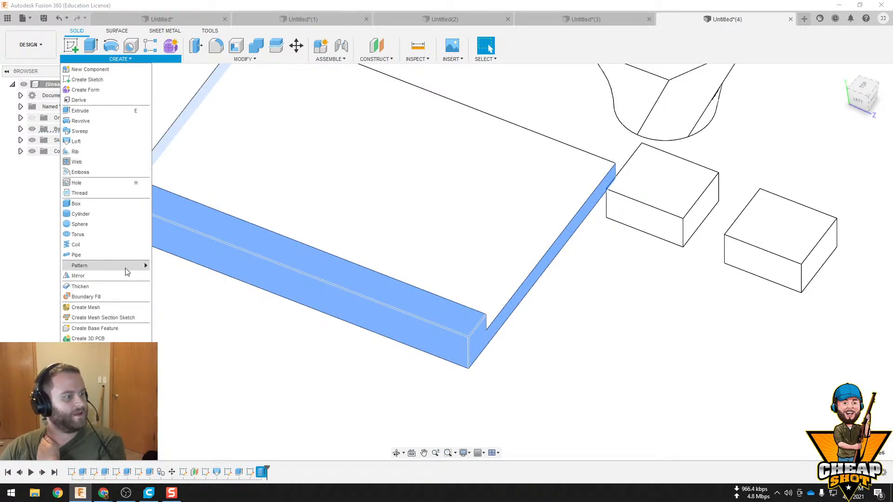
mouse_move(132, 265)
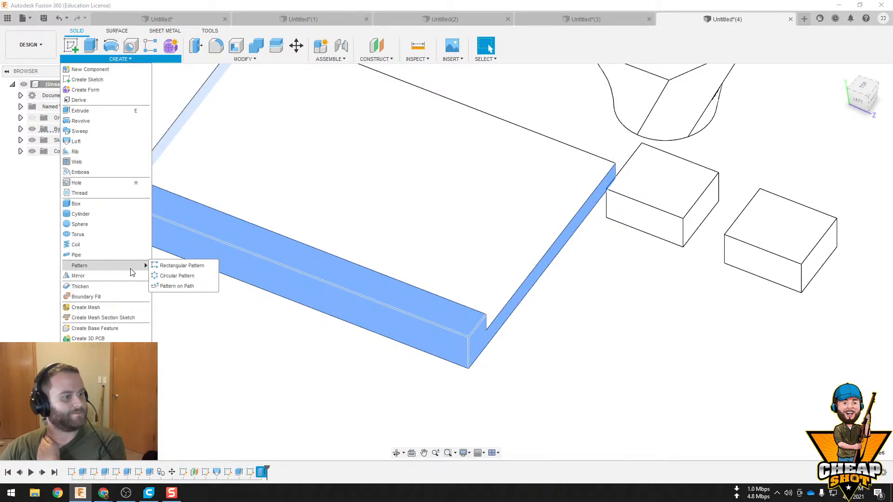
click(171, 267)
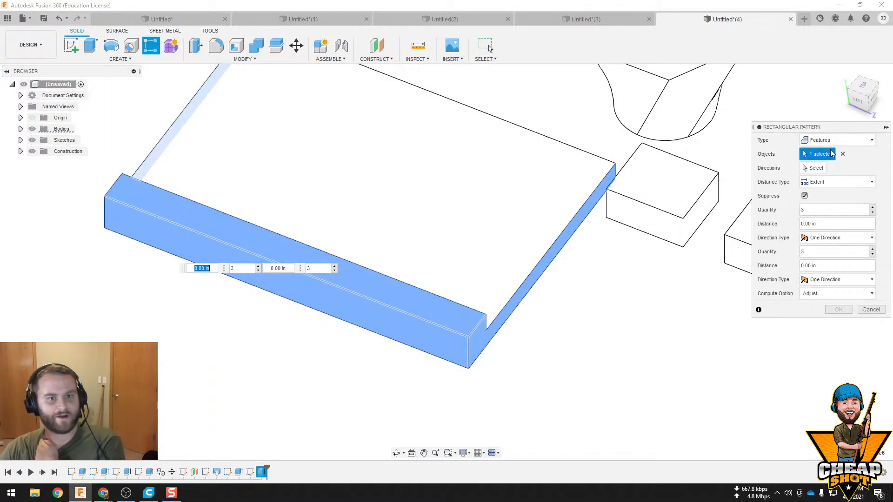
click(377, 304)
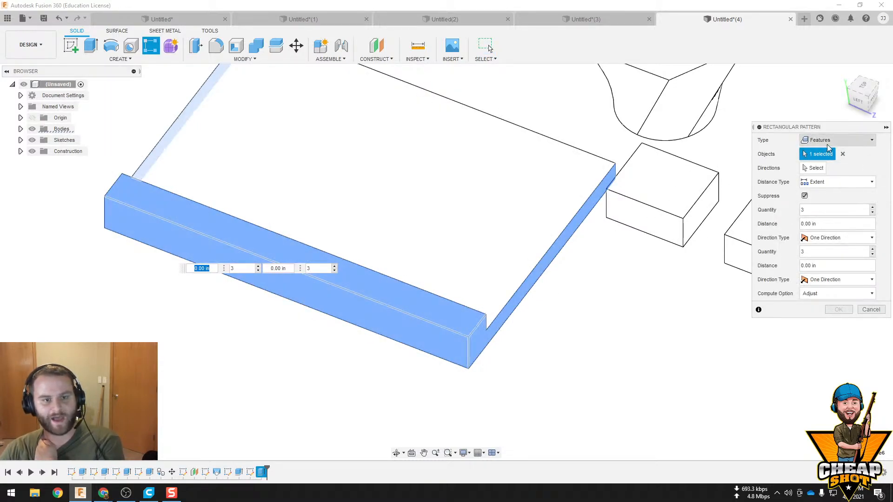
click(809, 170)
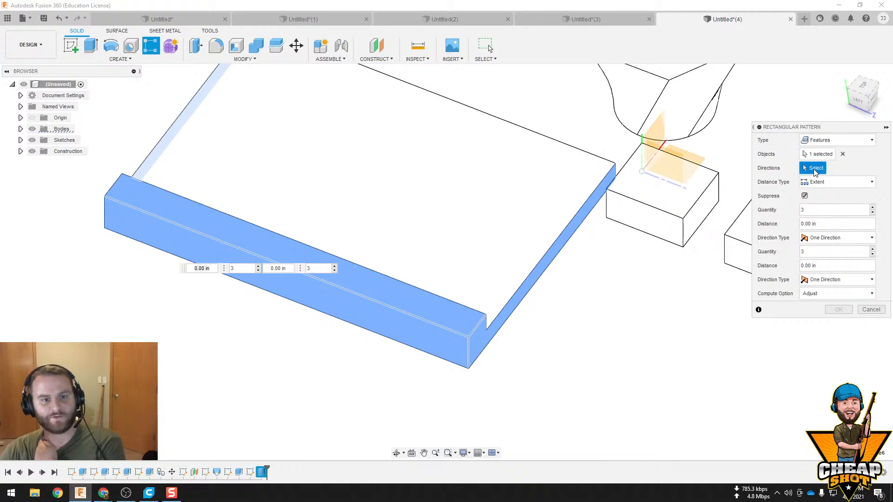
click(534, 266)
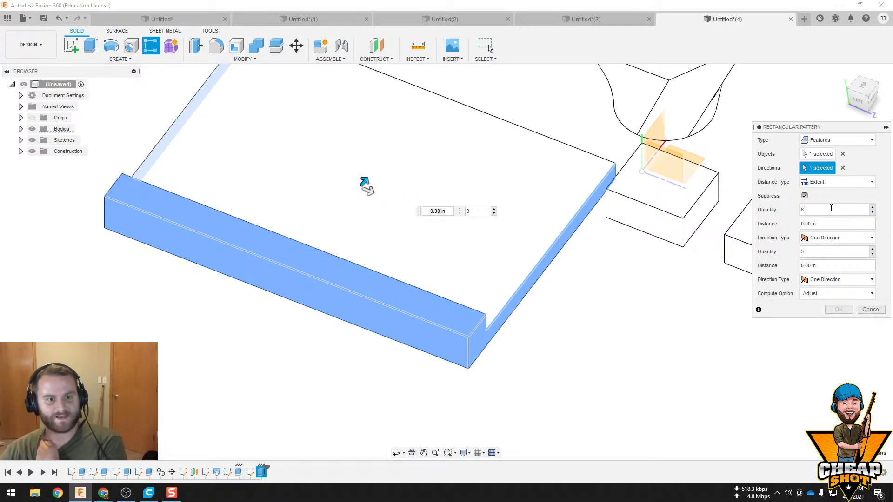
key(Return)
Stretch the strip pattern to an extent of 15 in across the plate in one direction
drag(364, 182, 569, 46)
scroll(516, 199, down, 5)
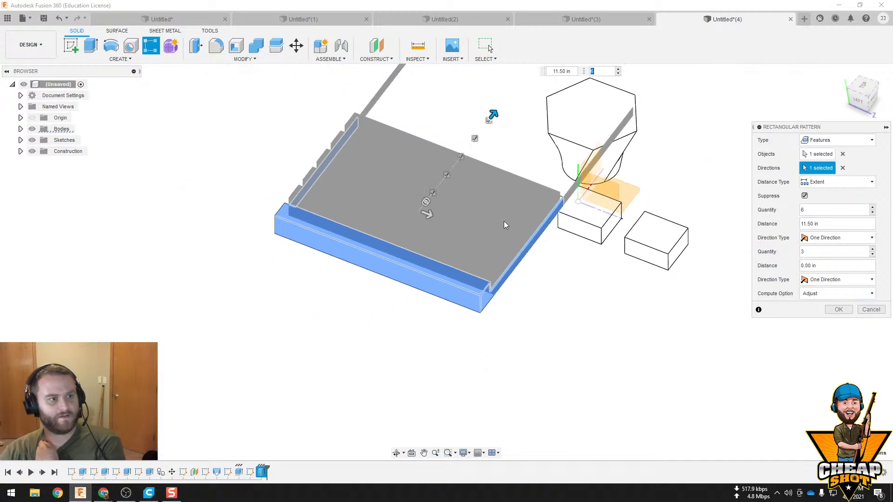
shift+middle_drag(471, 362, 445, 283)
drag(501, 275, 546, 264)
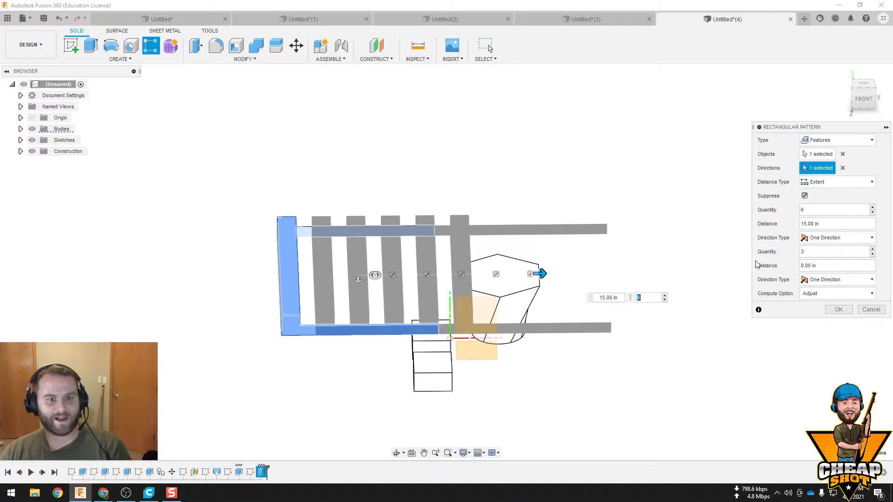
click(846, 235)
click(778, 244)
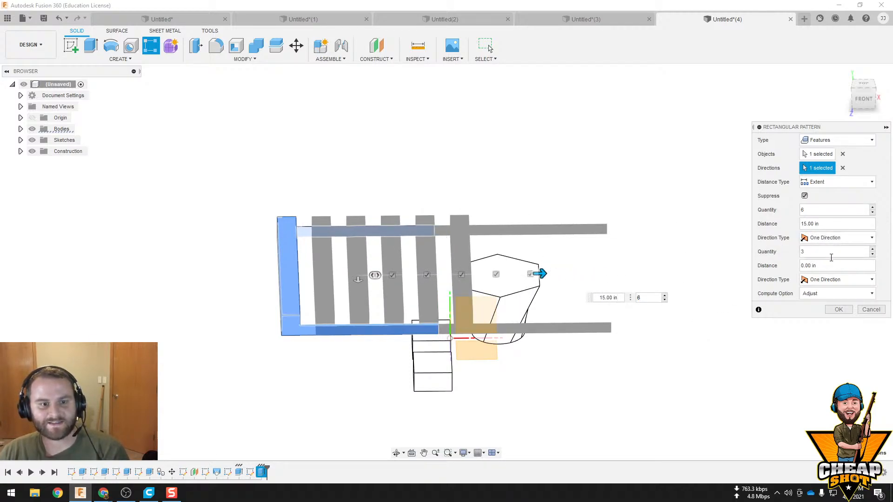
Set the pattern's distance type to Spacing with 2.5 in between strips and create the pattern
click(864, 182)
click(819, 205)
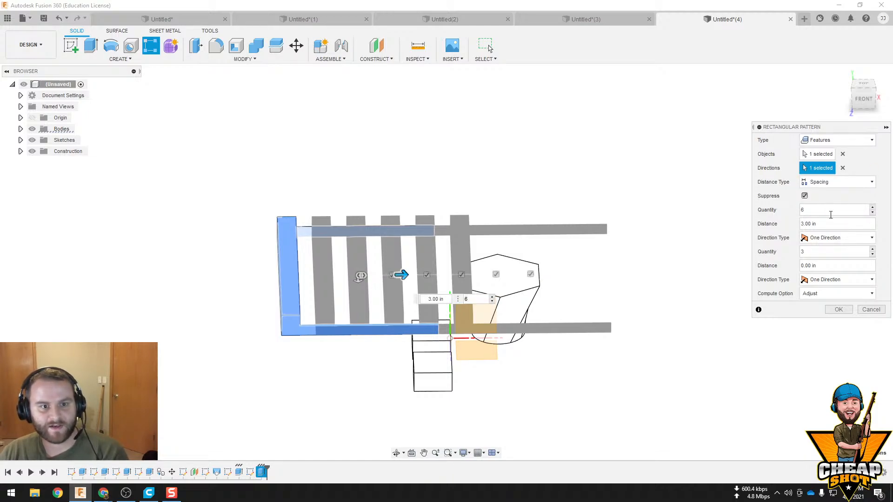
text(2)
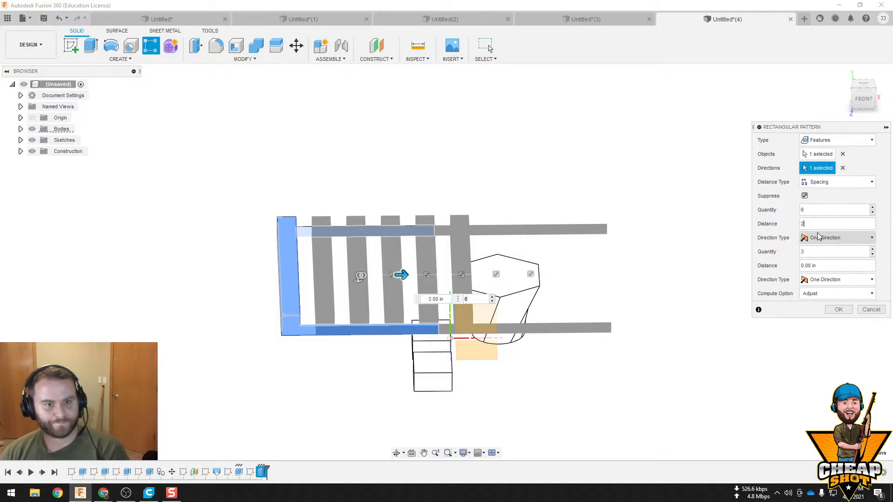
text(.5)
key(Return)
scroll(464, 286, down, 3)
scroll(453, 291, up, 5)
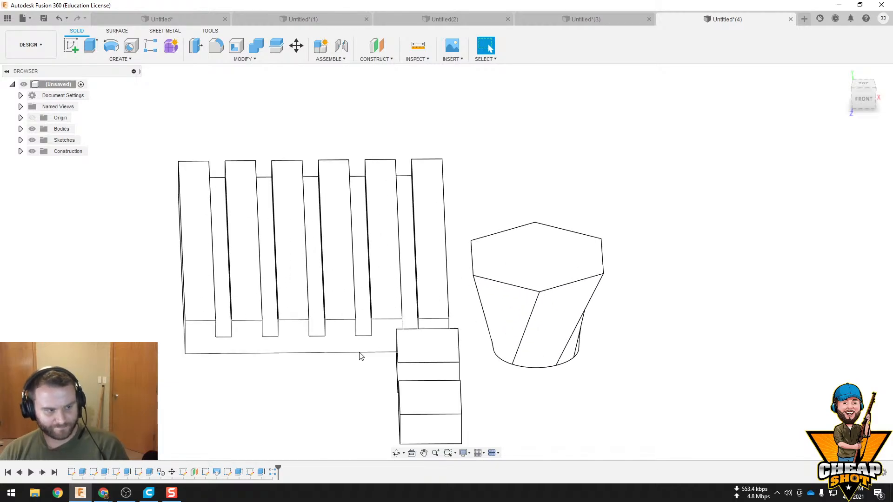
mouse_move(408, 325)
shift+middle_down()
mouse_move(442, 265)
mouse_move(333, 269)
mouse_move(372, 300)
mouse_move(433, 293)
mouse_move(408, 312)
shift+middle_up()
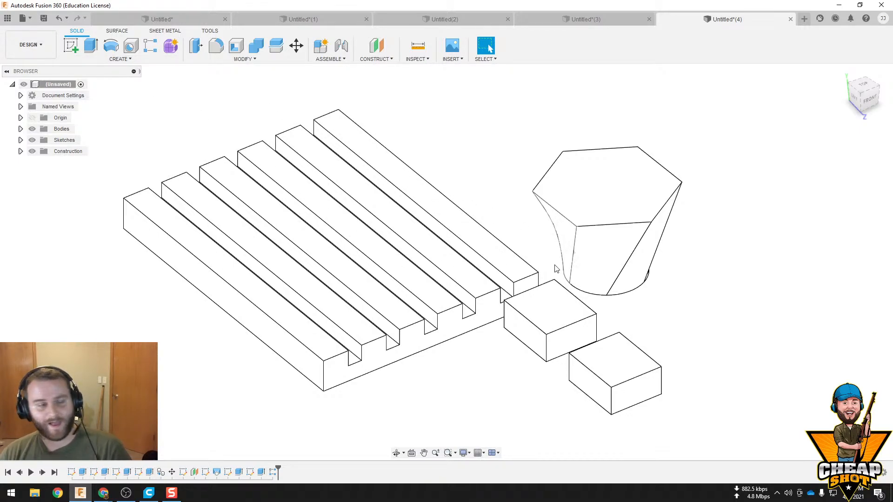
Start a new sketch on the horizontal origin plane with the two-point Rectangle tool active
mouse_move(556, 269)
shift+middle_down()
mouse_move(447, 265)
mouse_move(456, 252)
mouse_move(503, 250)
mouse_move(540, 199)
mouse_move(553, 264)
mouse_move(484, 162)
mouse_move(421, 235)
shift+middle_up()
click(72, 45)
shift+middle_drag(442, 193, 238, 271)
middle_drag(279, 234, 210, 273)
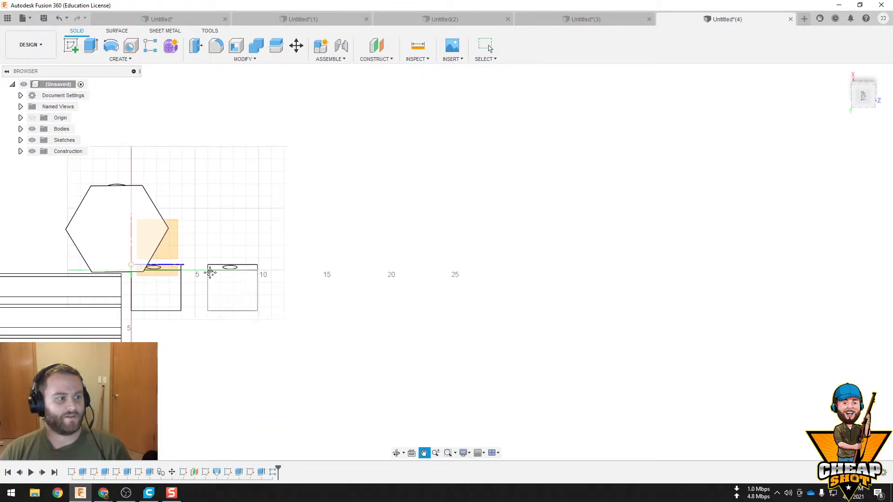
click(146, 255)
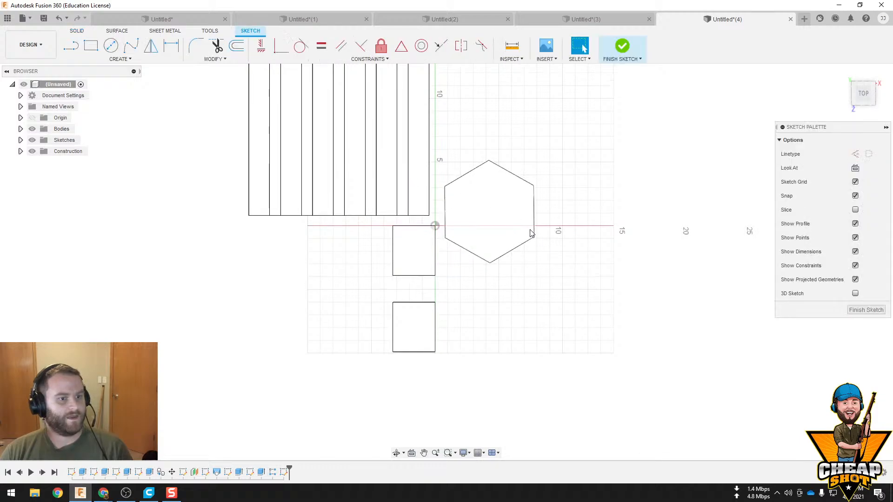
mouse_move(532, 233)
middle_down()
mouse_move(330, 187)
mouse_move(239, 95)
middle_up()
key(r)
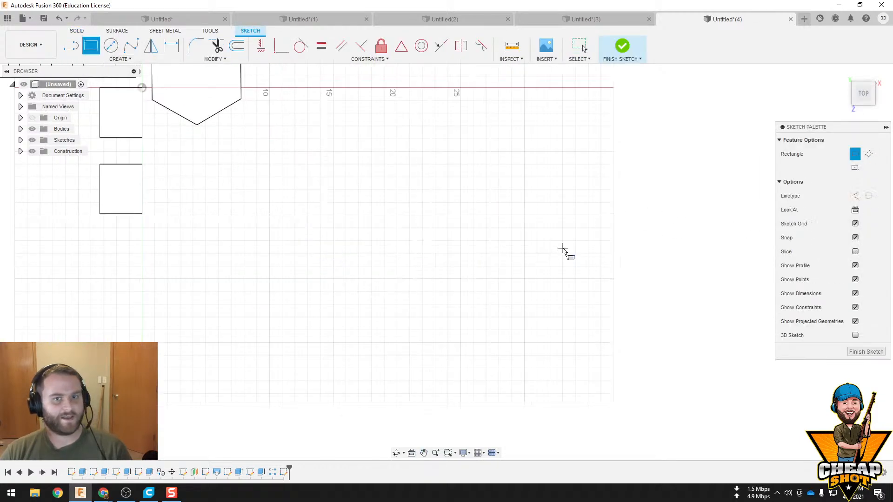
key(alt+Tab)
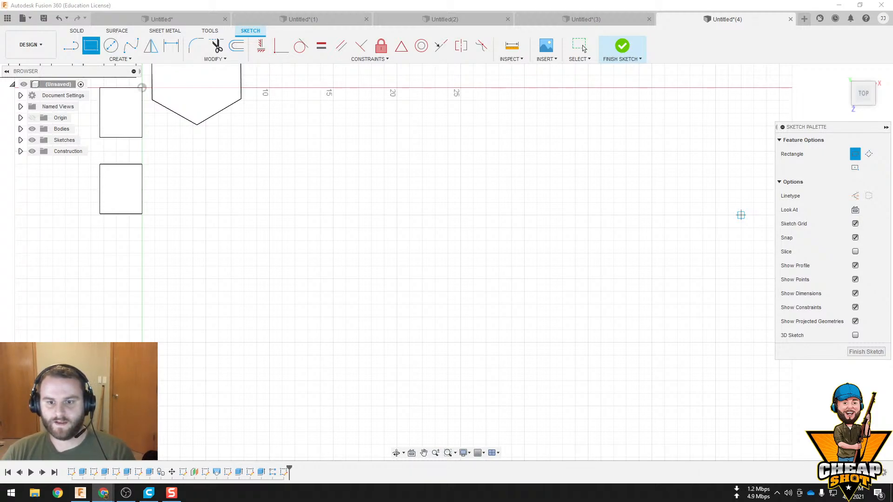
key(alt+Tab)
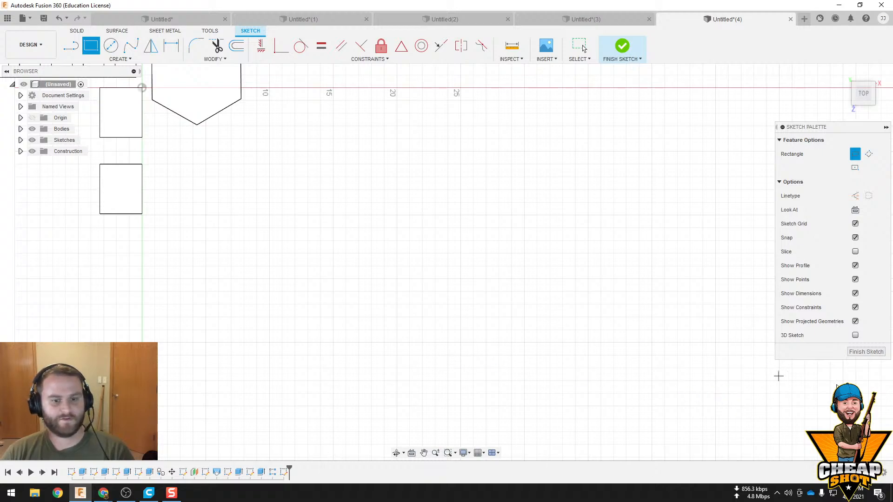
key(alt+Tab)
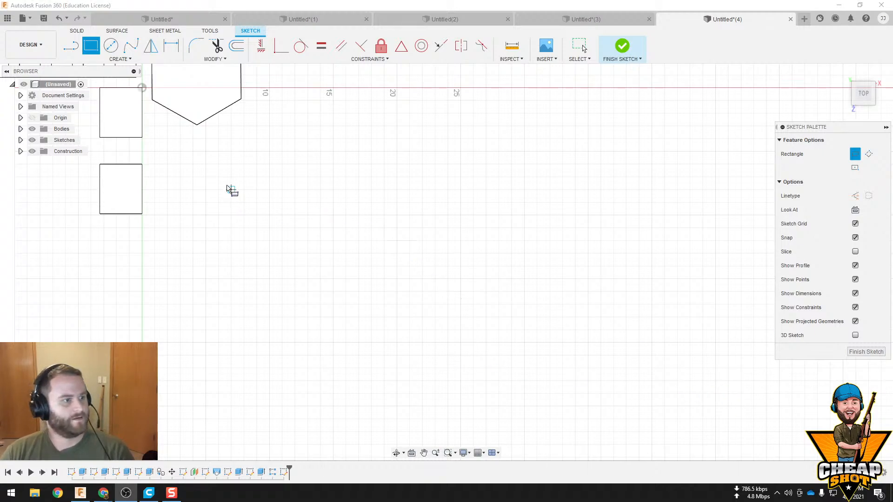
Sketch a two-point rectangle 50 in wide and 30 in high in the open area beside the existing blocks
click(200, 166)
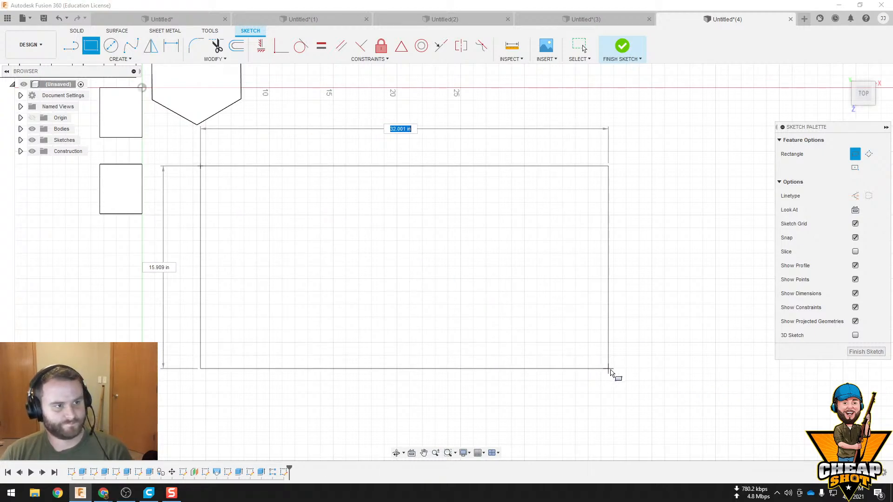
key(Tab)
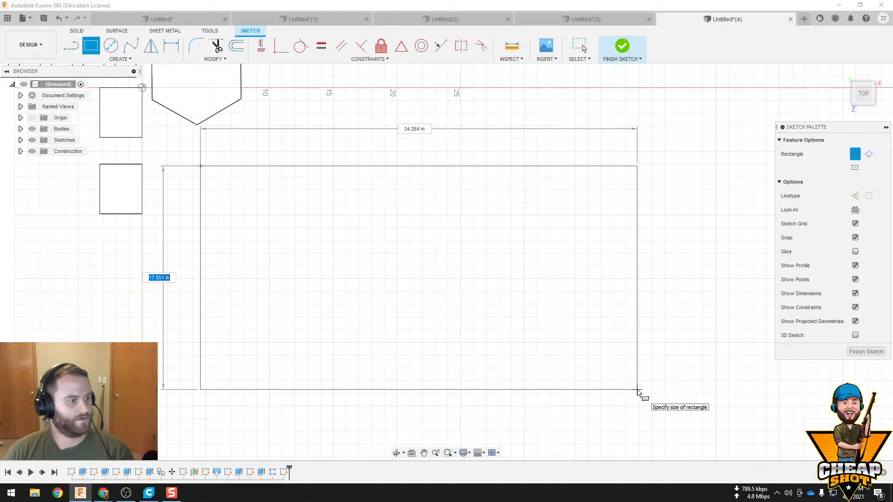
text(30)
key(Tab)
key(Tab)
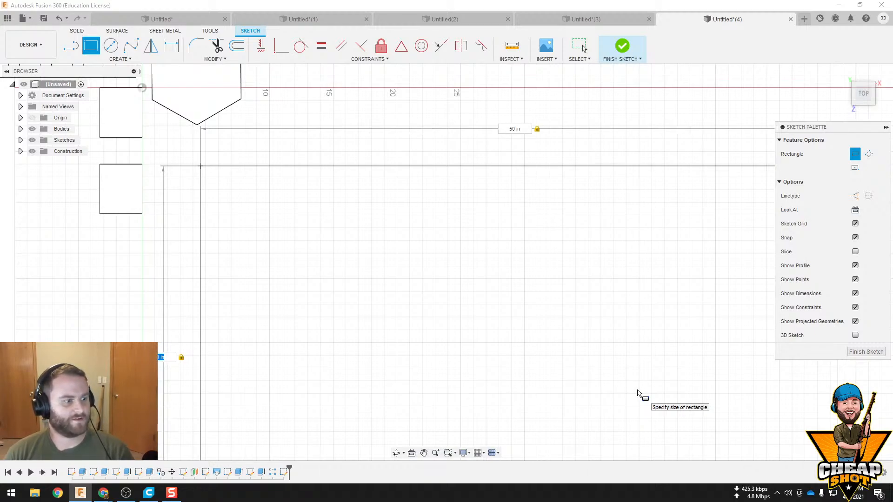
key(Return)
scroll(632, 346, down, 5)
middle_drag(609, 340, 499, 250)
scroll(449, 229, up, 2)
scroll(447, 227, up, 1)
middle_drag(556, 335, 508, 285)
scroll(492, 245, up, 2)
mouse_move(492, 251)
middle_down()
mouse_move(486, 245)
mouse_move(472, 271)
middle_up()
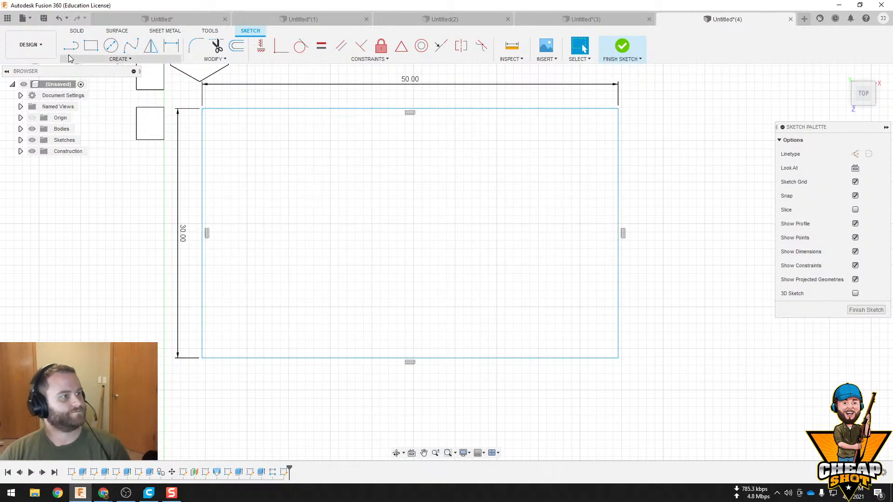
Finish the sketch and extrude the 50 by 30 in rectangle 0.5 in as a new body
click(622, 46)
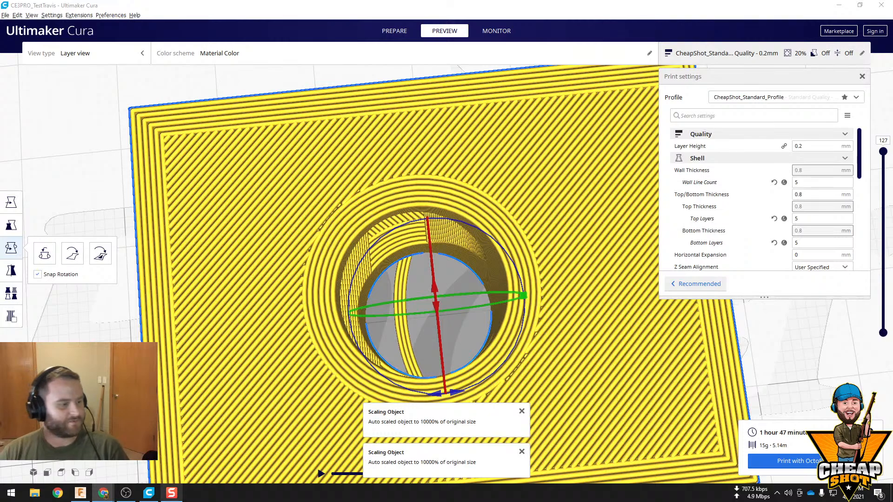
click(104, 493)
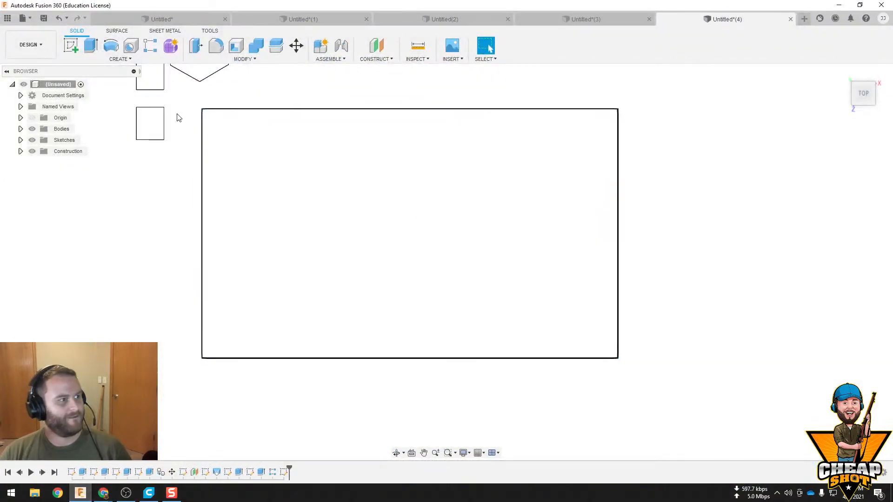
click(376, 235)
mouse_move(377, 235)
middle_down()
mouse_move(410, 211)
mouse_move(389, 230)
middle_up()
shift+middle_drag(475, 291, 455, 236)
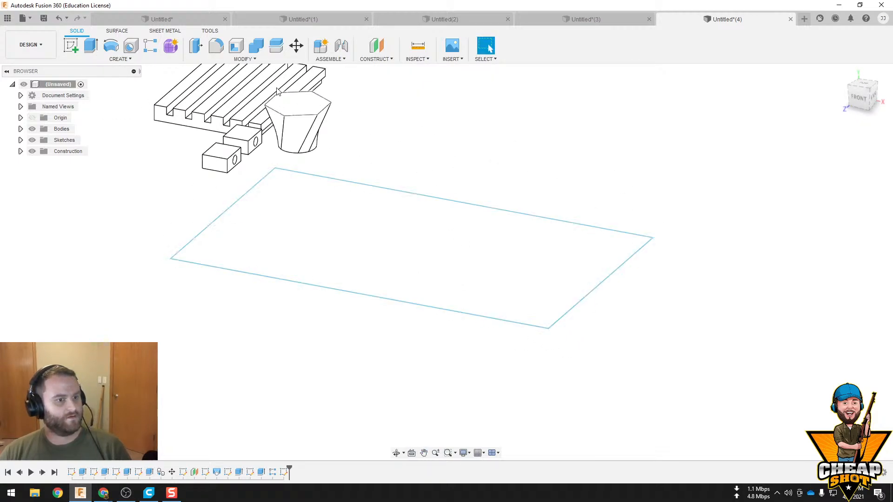
click(396, 253)
key(e)
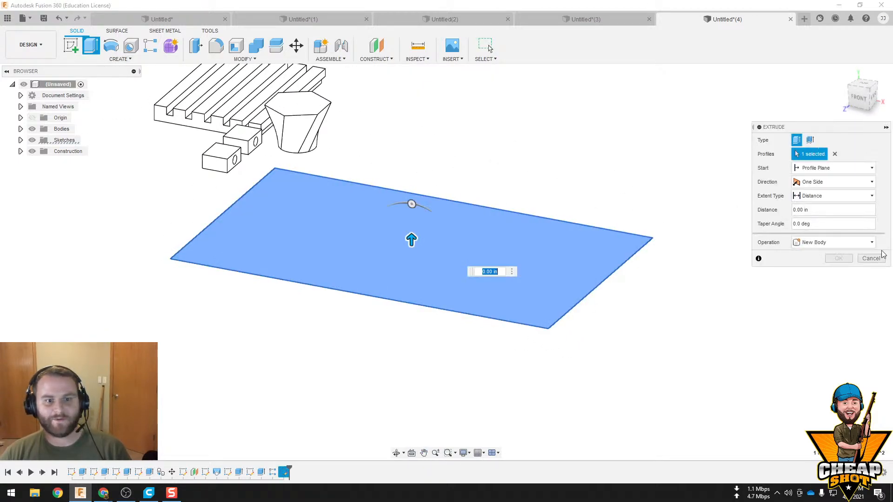
click(837, 212)
text(.5)
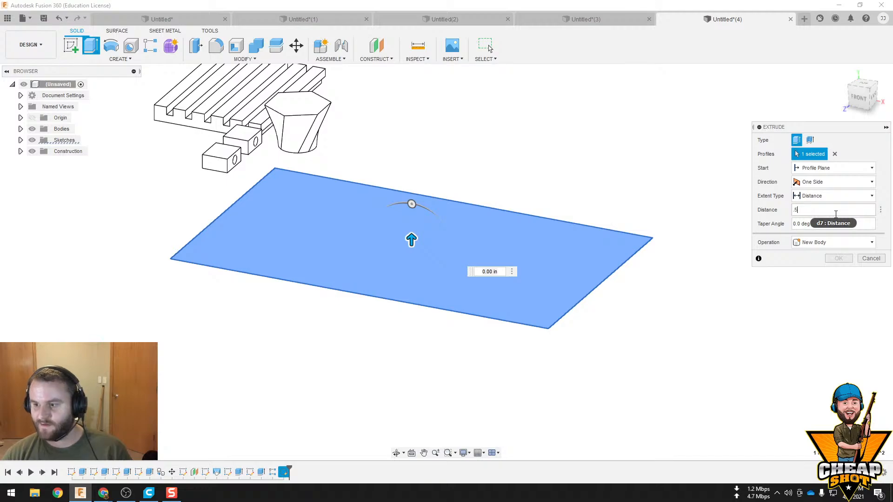
key(Return)
Start a new sketch on the top face of the 50 by 30 in plate
scroll(572, 271, up, 3)
click(245, 193)
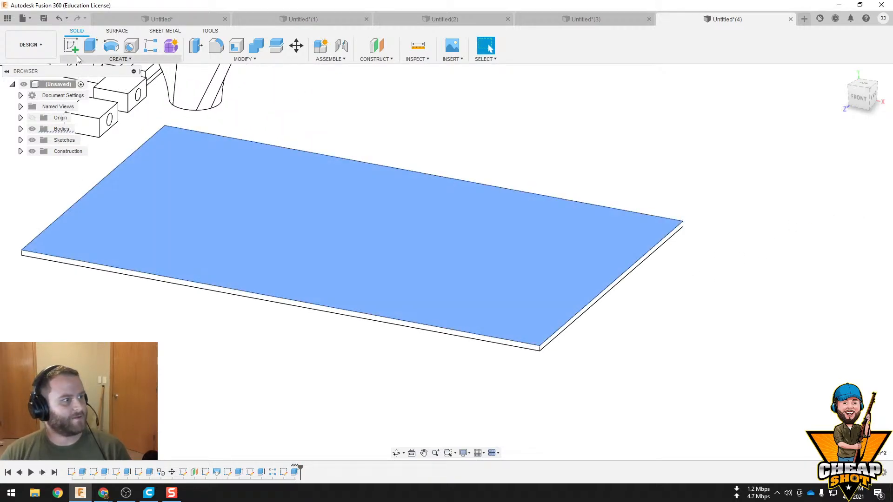
click(73, 48)
scroll(325, 219, down, 2)
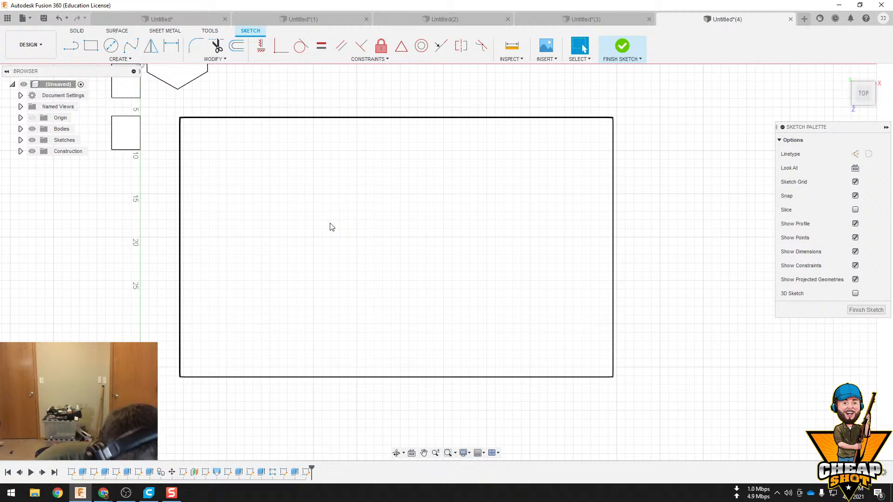
Sketch a two-point rectangle along the plate's front long edge, 50 in wide and about 2.3 in high, and finish the sketch
click(91, 45)
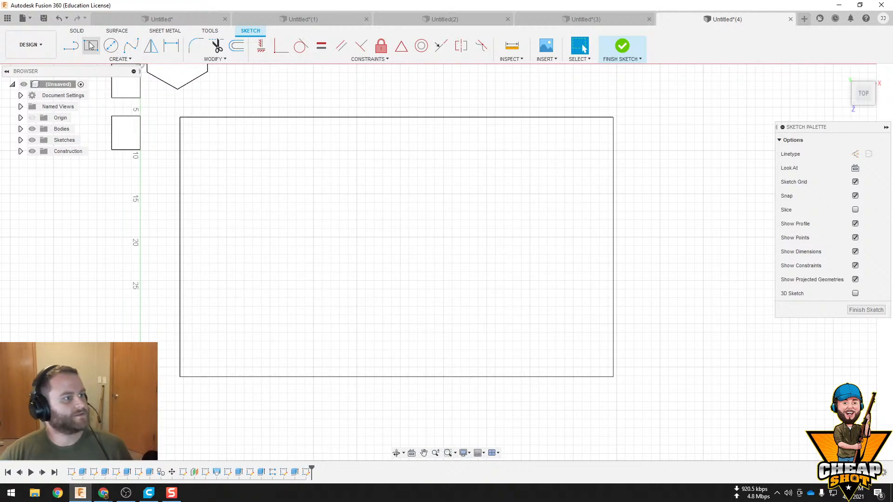
click(180, 377)
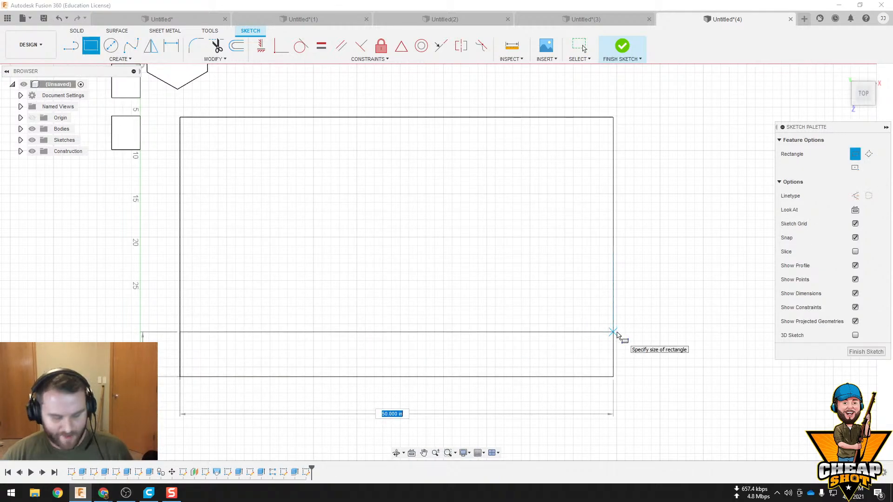
text(2)
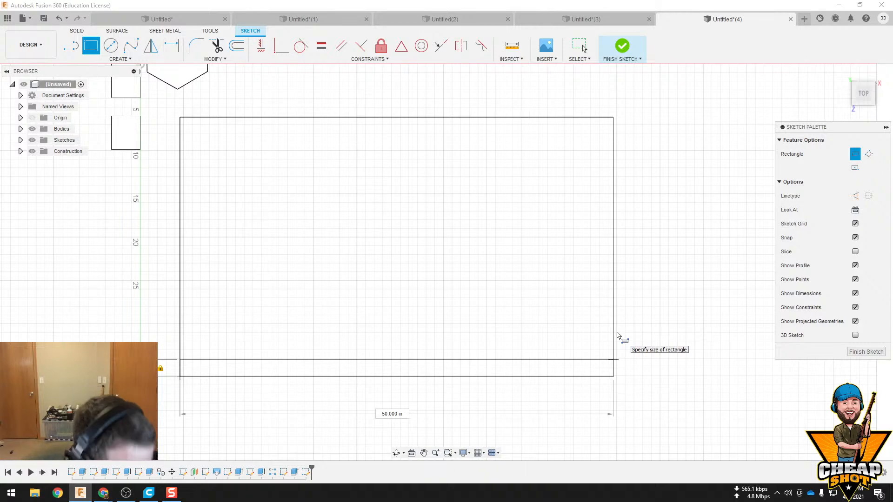
text(.25)
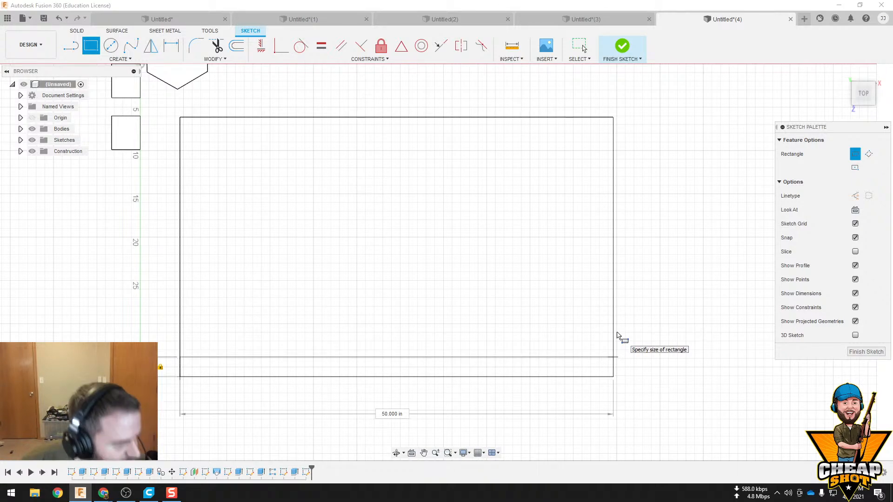
key(Return)
click(613, 52)
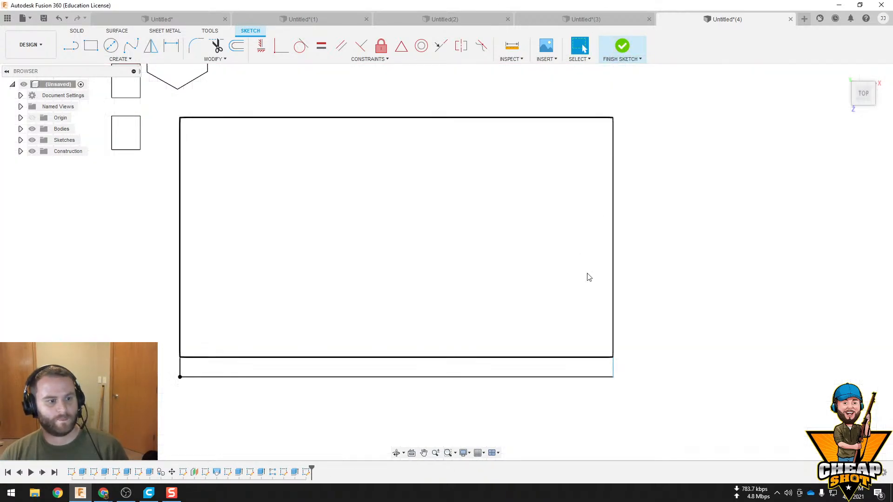
Extrude the narrow rectangle upward to form a raised strip along the plate's long edge
mouse_move(588, 277)
shift+middle_down()
mouse_move(525, 281)
mouse_move(494, 256)
shift+middle_up()
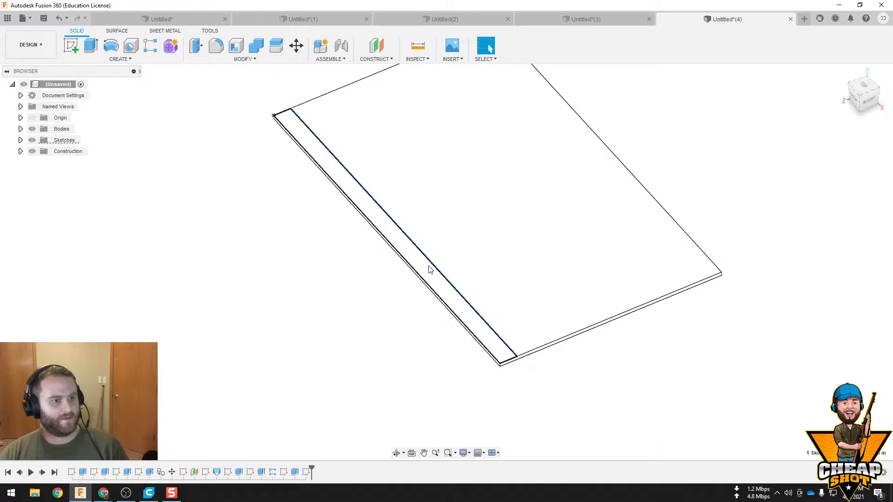
click(424, 263)
scroll(424, 263, up, 2)
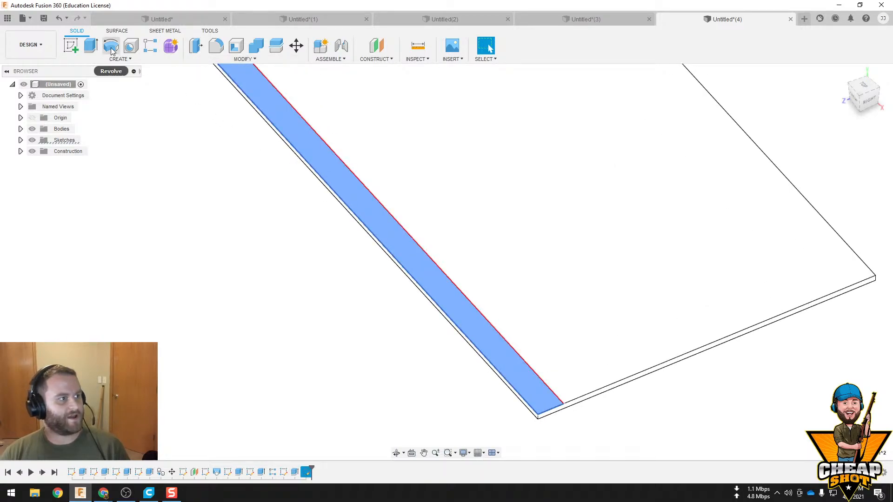
click(91, 45)
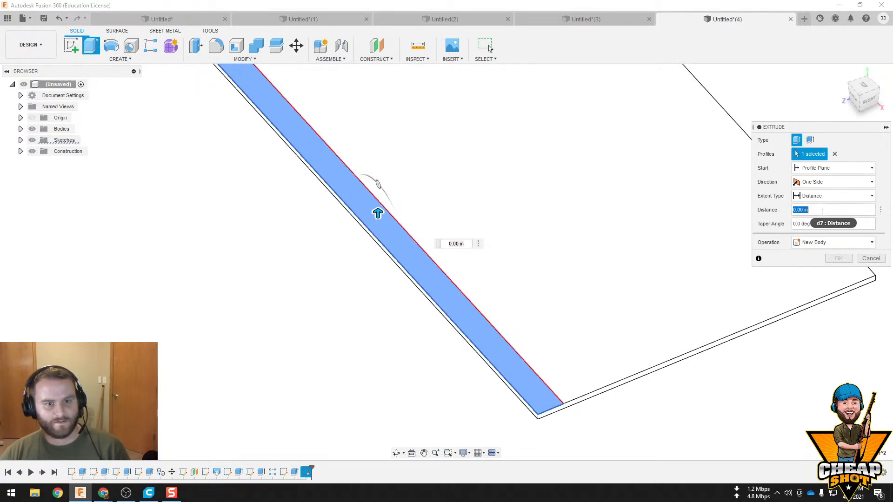
key(Return)
scroll(788, 222, down, 4)
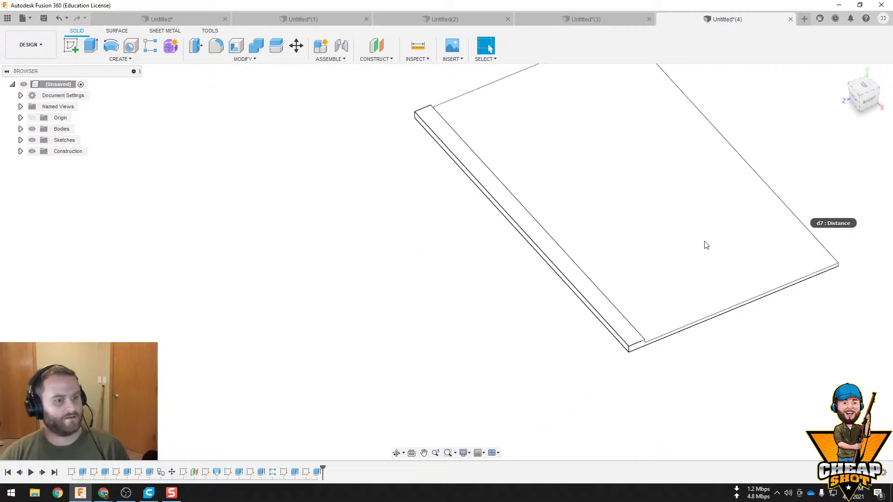
Start a rectangular pattern of the strip's extrude feature, directed along the plate's 30 in side edge
shift+middle_drag(703, 245, 453, 389)
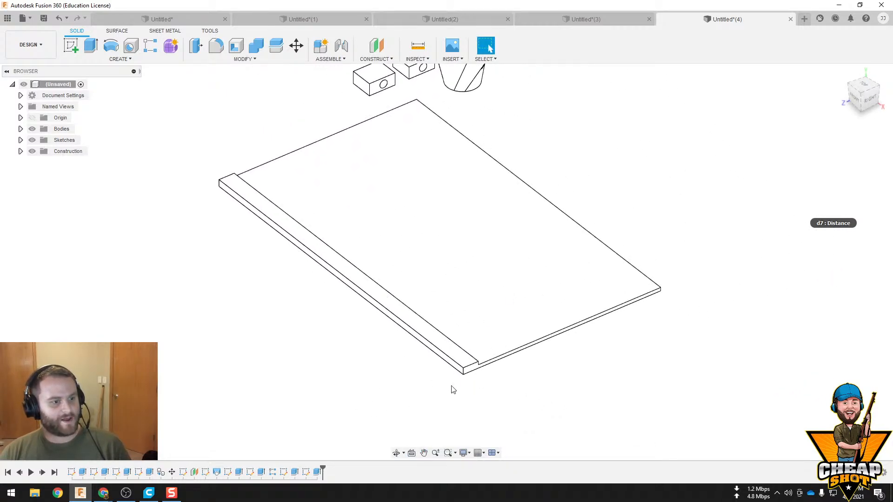
click(318, 471)
click(105, 61)
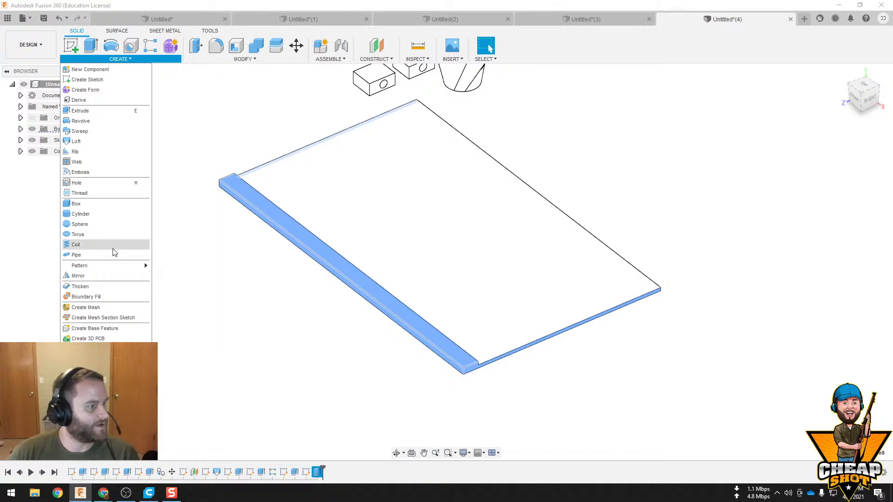
mouse_move(123, 266)
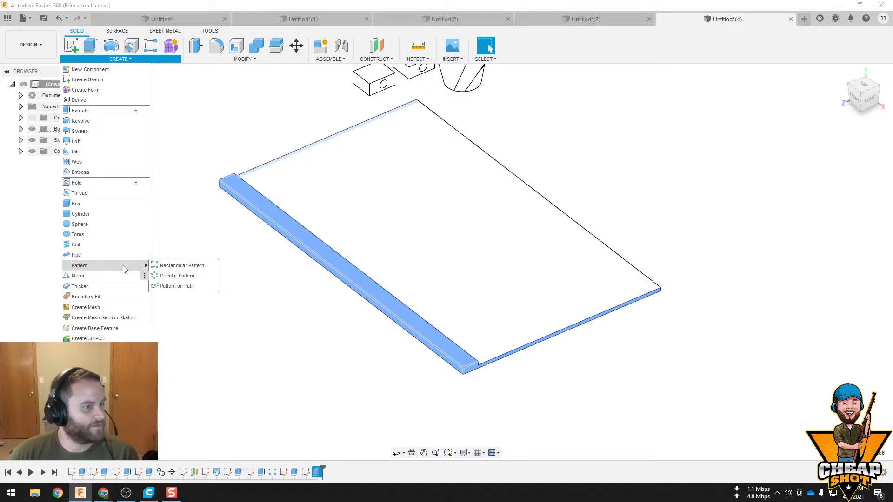
click(168, 266)
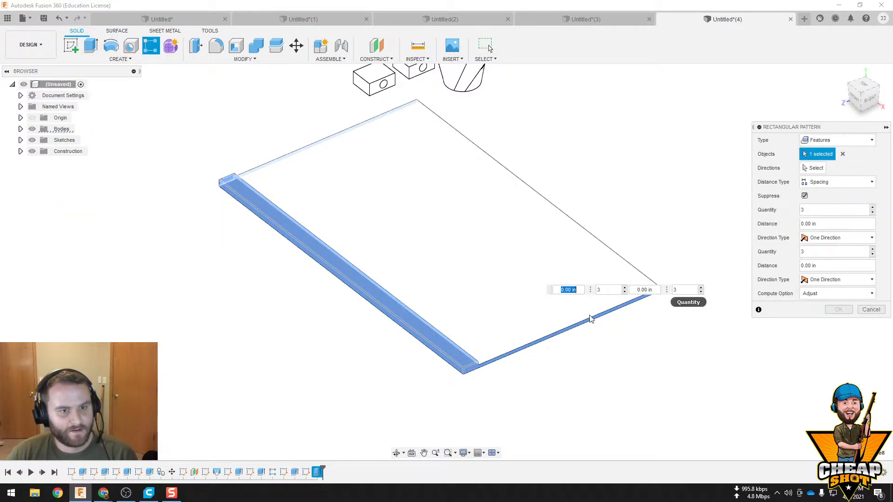
click(813, 168)
scroll(741, 329, up, 4)
click(501, 312)
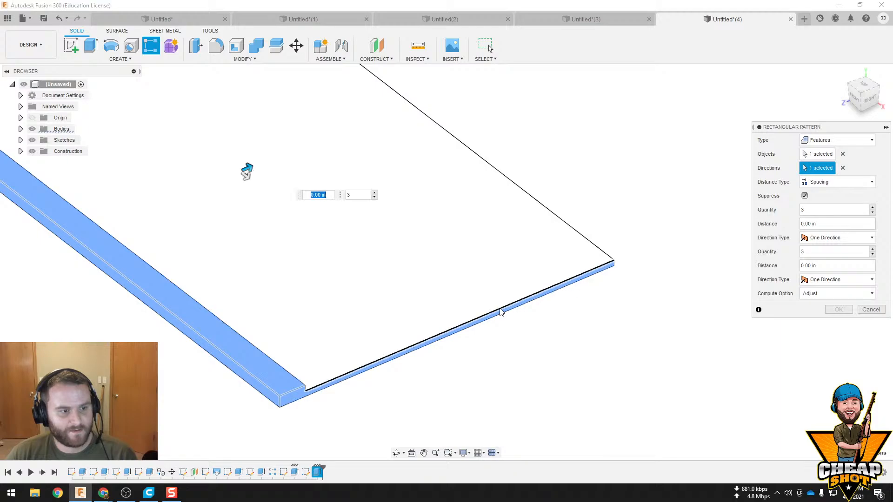
Set the strip pattern's quantity to 7 and its distance type to Extent with a distance of 2.307 in
click(818, 210)
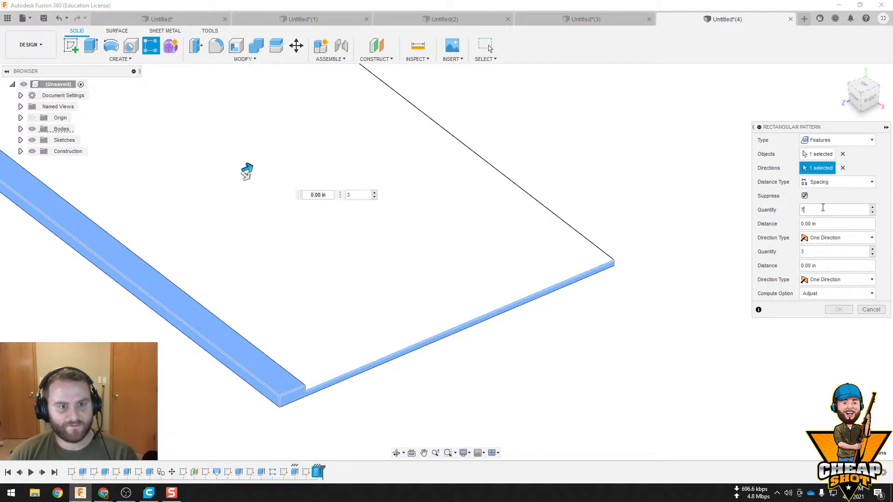
click(831, 183)
click(820, 195)
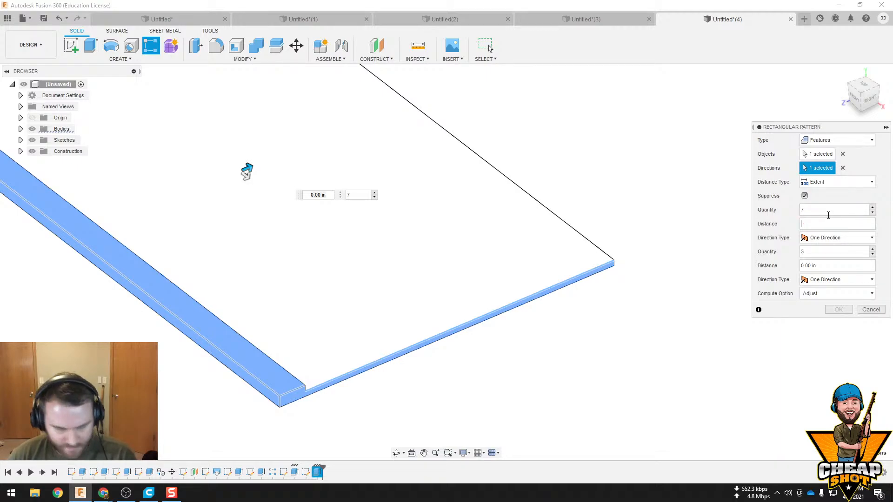
key(Return)
text(.307)
key(Return)
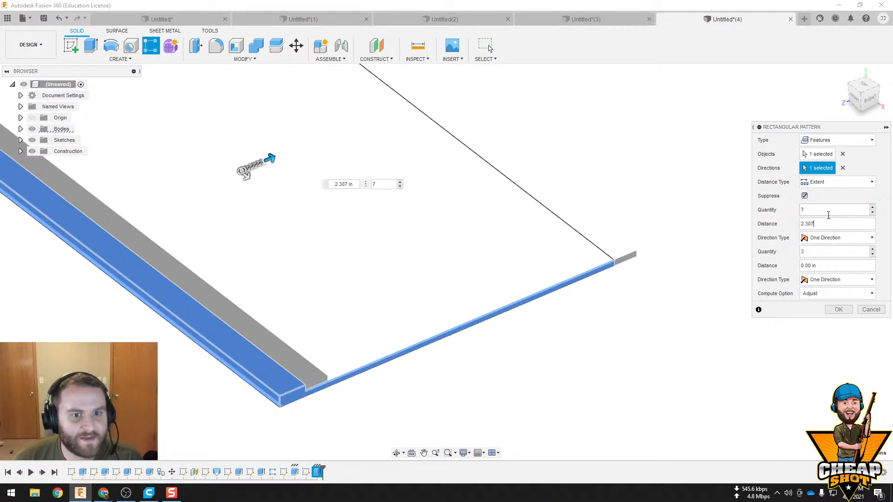
Switch the pattern's distance type to Spacing and set the distance to 2.307 in
scroll(534, 161, down, 2)
middle_drag(457, 219, 420, 269)
shift+middle_drag(557, 253, 523, 243)
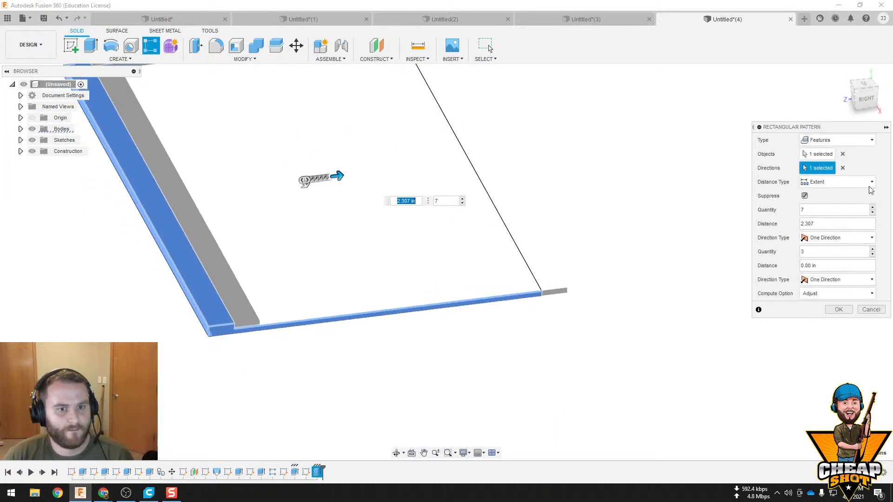
click(869, 186)
click(820, 205)
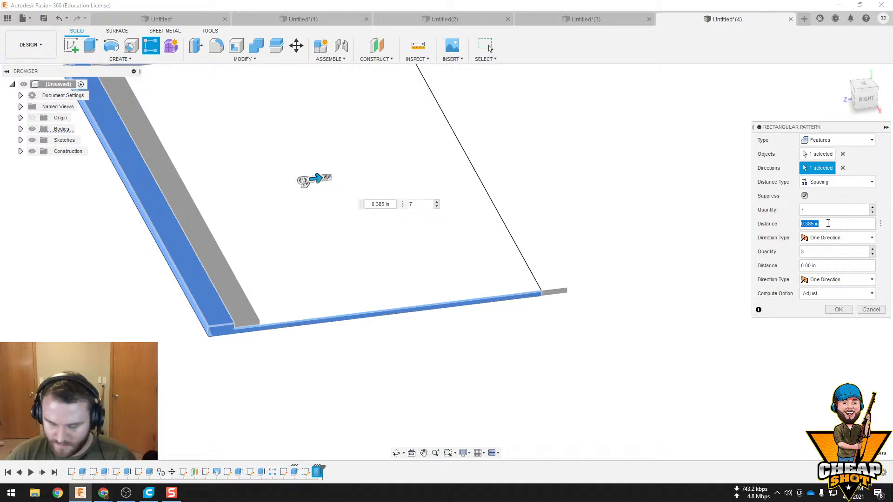
key(Return)
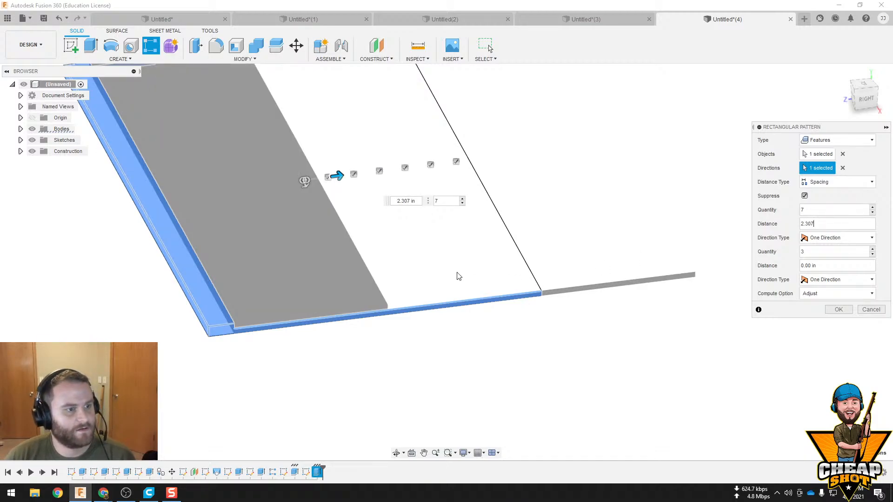
Widen the spacing between the patterned strips to 4 in directly in the model view
shift+middle_drag(459, 277, 448, 257)
drag(380, 229, 400, 229)
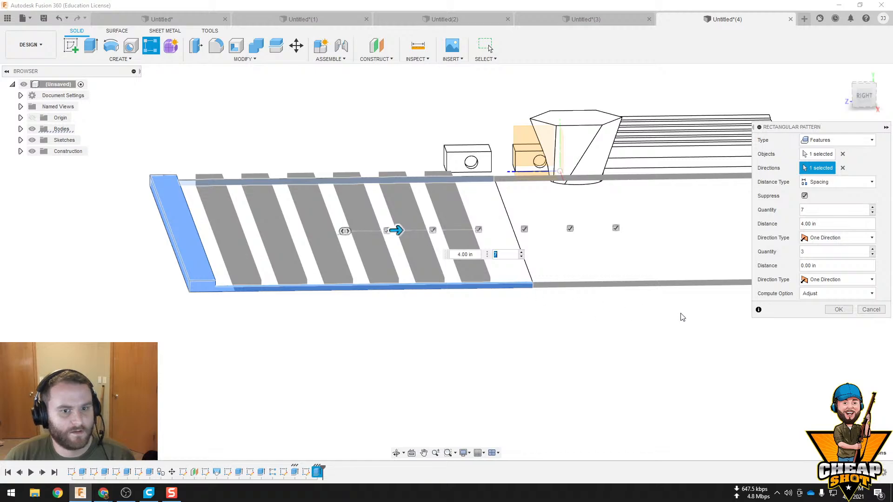
middle_drag(680, 314, 670, 335)
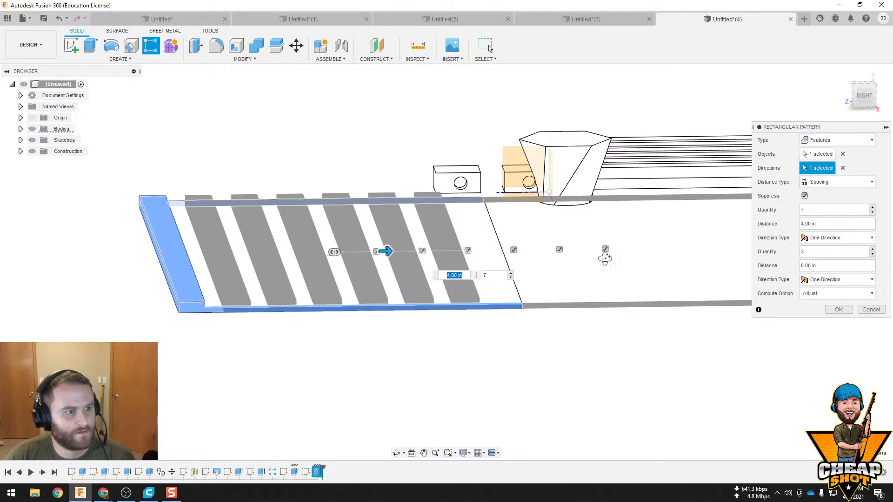
shift+middle_drag(605, 258, 607, 267)
Change the pattern's distance type to Extent with a distance of 30 in and create the pattern
click(837, 182)
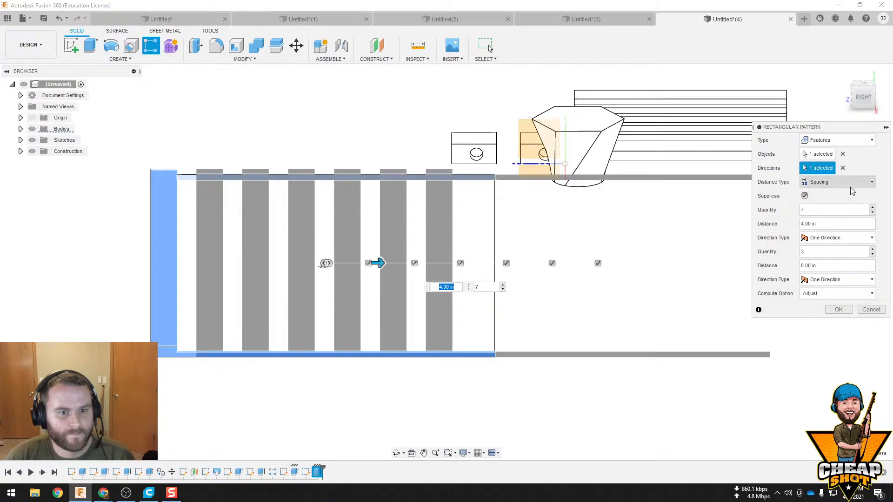
click(818, 192)
shift+middle_drag(542, 295, 517, 298)
drag(606, 266, 642, 269)
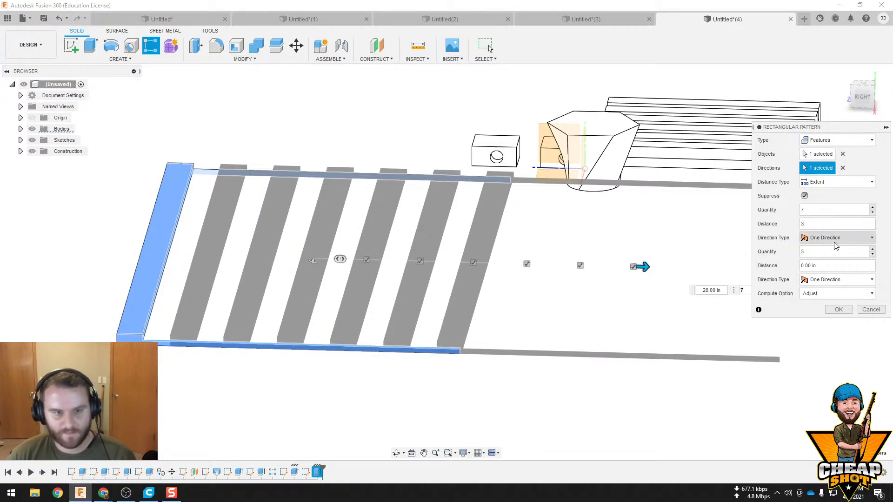
key(Return)
shift+middle_drag(550, 279, 553, 307)
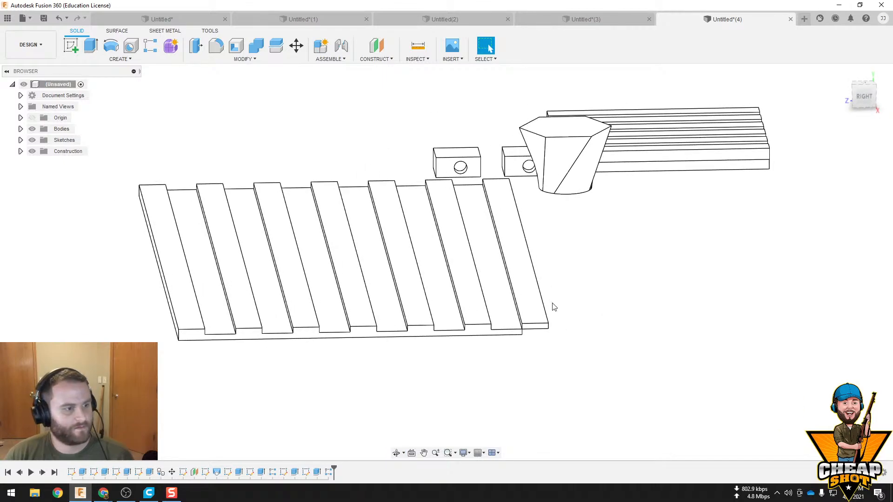
Edit the new strip pattern and set its quantity to 6
right_click(329, 473)
click(353, 390)
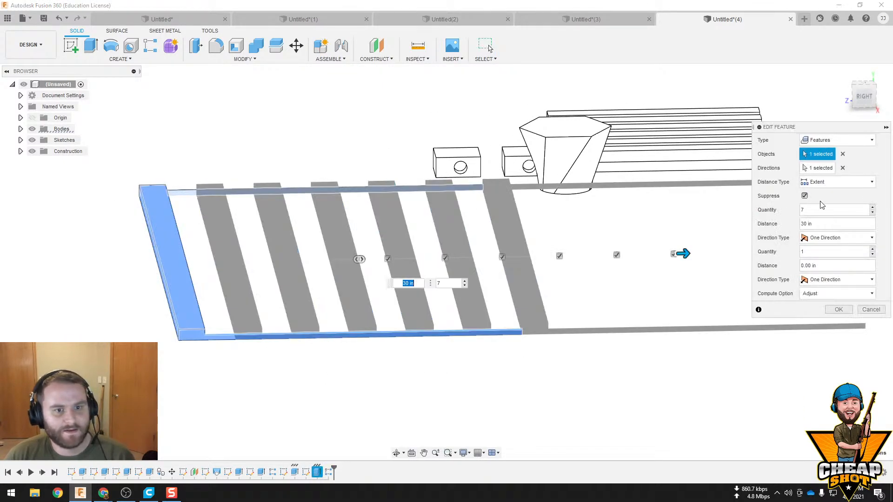
click(819, 209)
text(6)
key(Return)
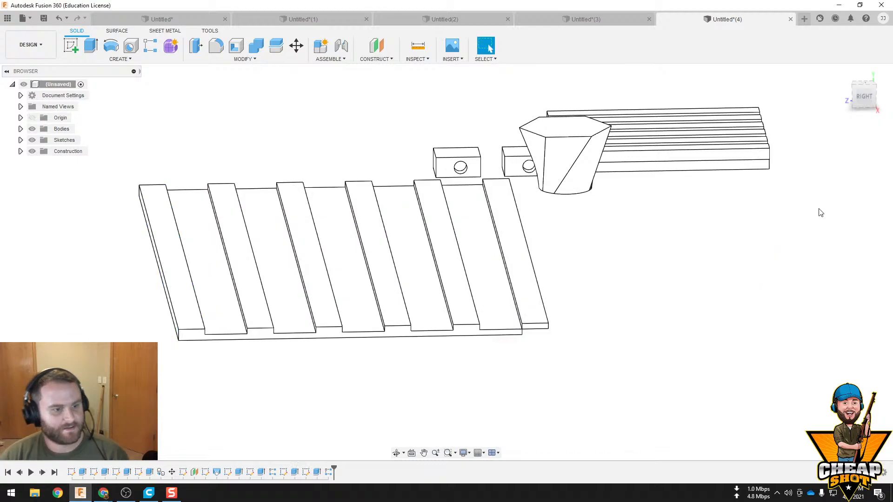
Edit the pattern to a quantity of 7 with Spacing distance, entering a spacing that puts the last strip flush with the plate's far edge
right_click(331, 472)
click(354, 388)
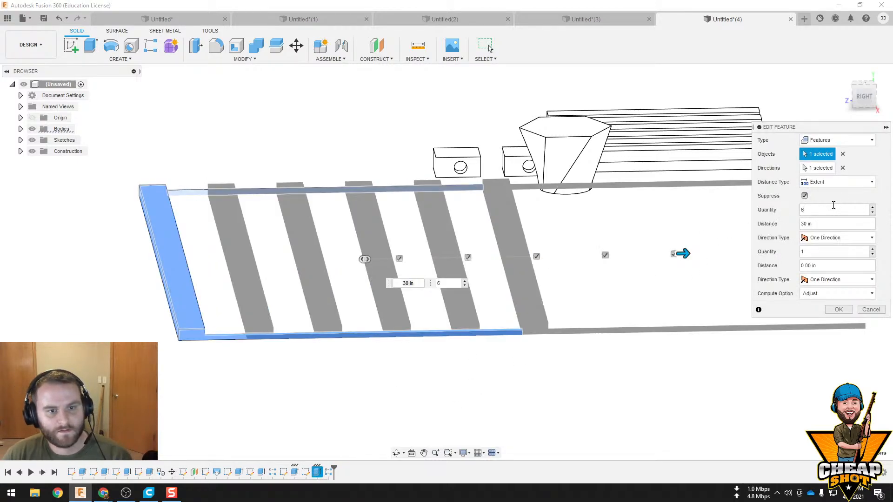
text(7)
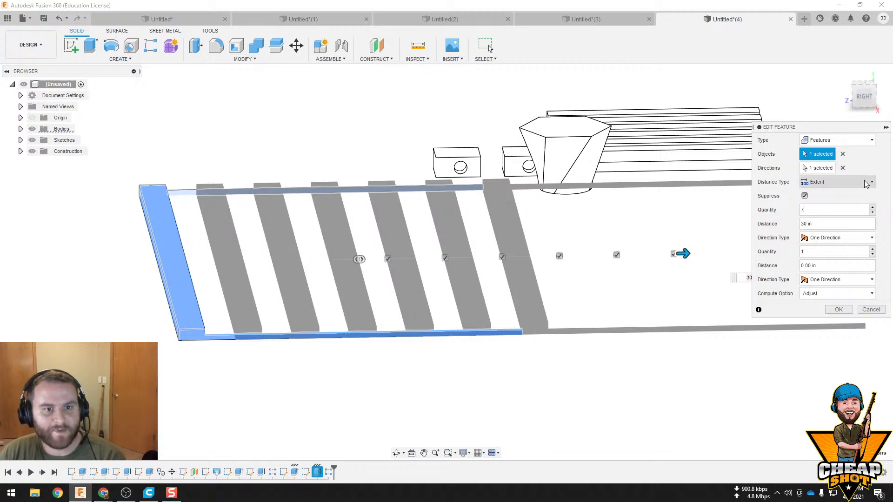
click(847, 183)
click(832, 198)
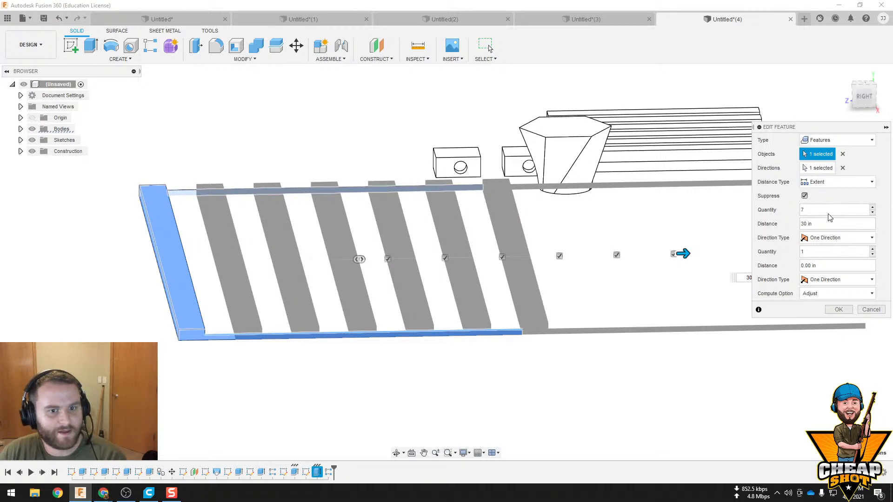
click(837, 182)
click(821, 209)
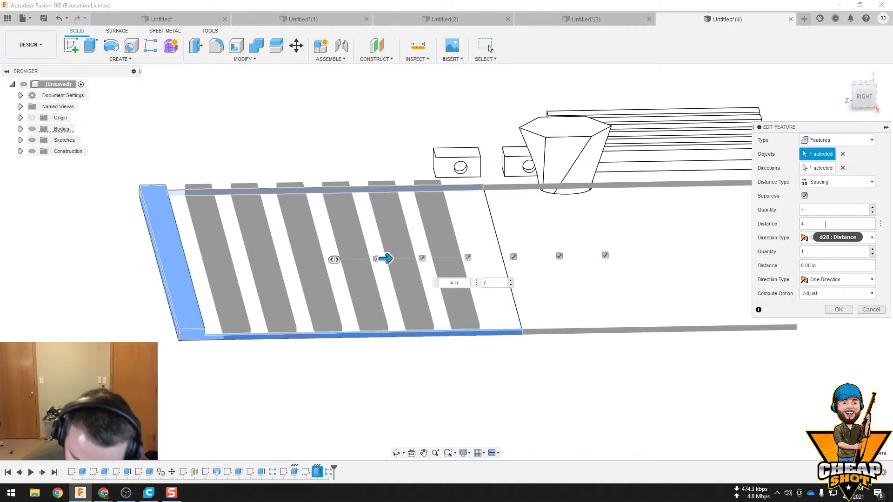
key(Return)
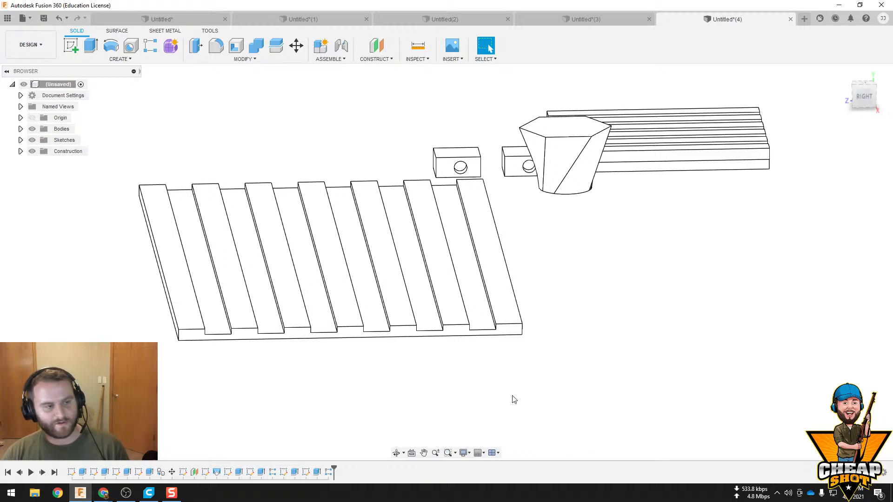
shift+middle_drag(512, 399, 432, 205)
middle_drag(431, 205, 495, 372)
scroll(453, 279, up, 2)
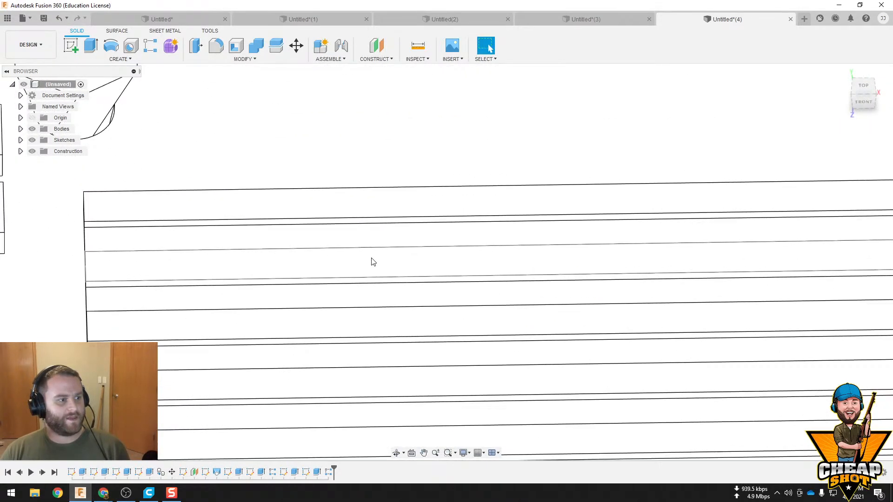
Sketch a two-point rectangle about 24.5 by 17 in on the strips' top face, starting at the plate's outer corner
click(282, 203)
click(71, 46)
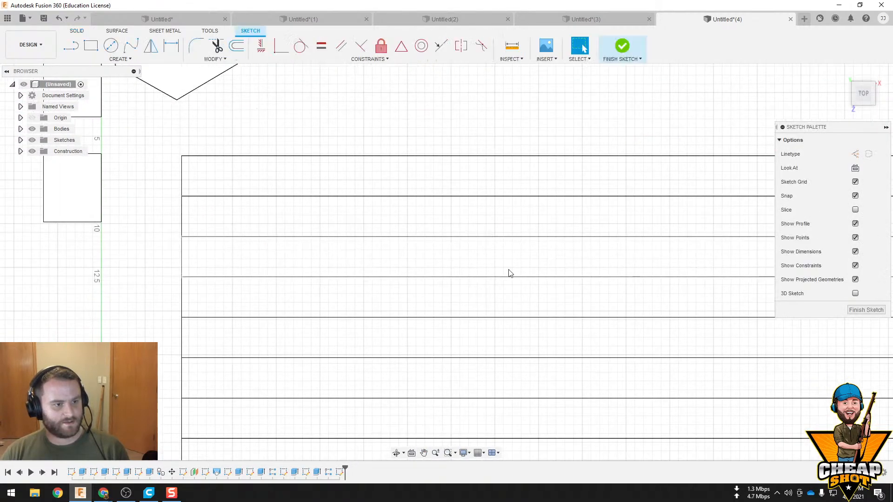
key(r)
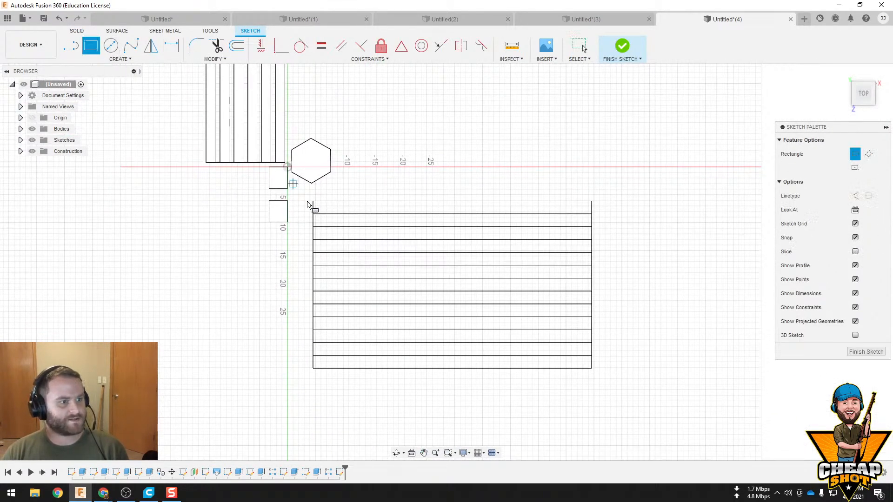
click(312, 201)
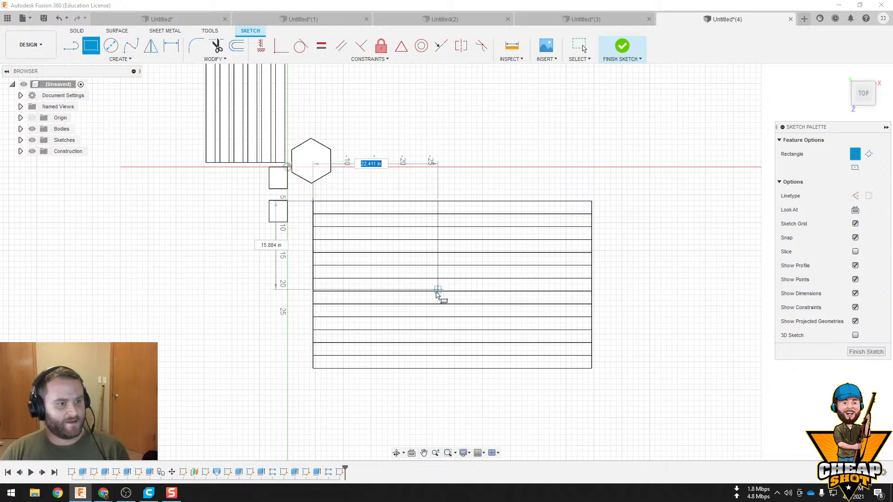
scroll(446, 292, up, 3)
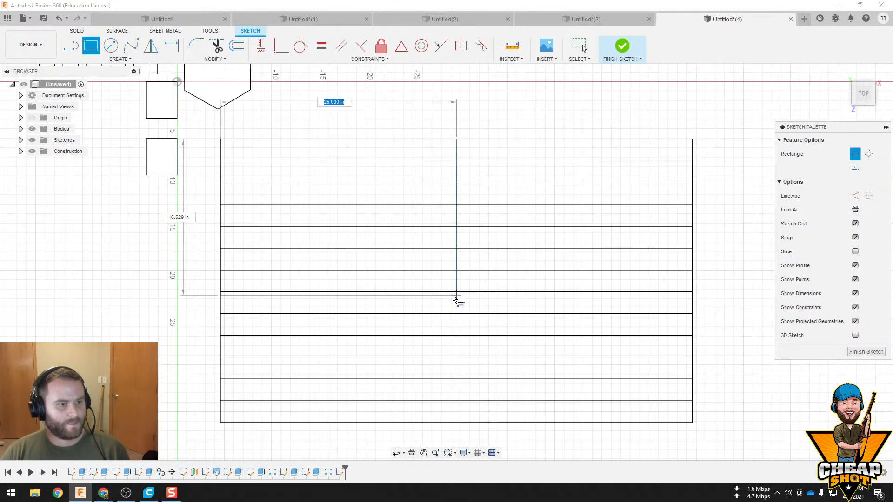
click(450, 298)
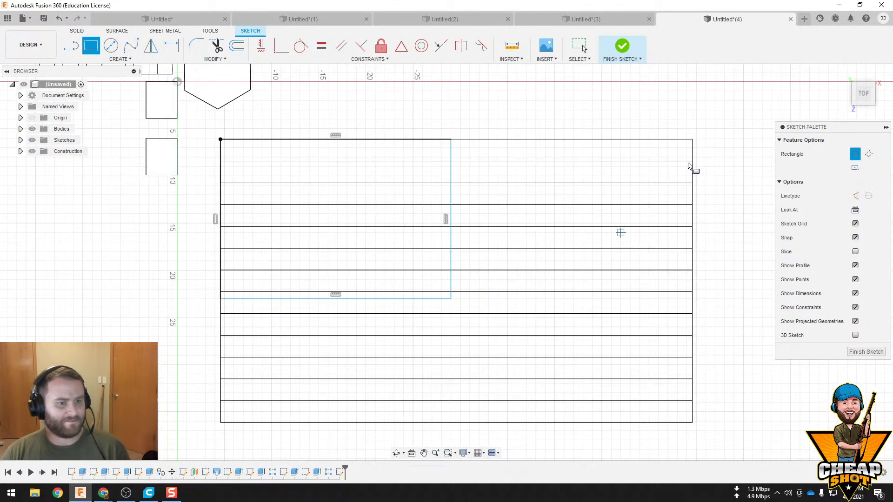
click(621, 47)
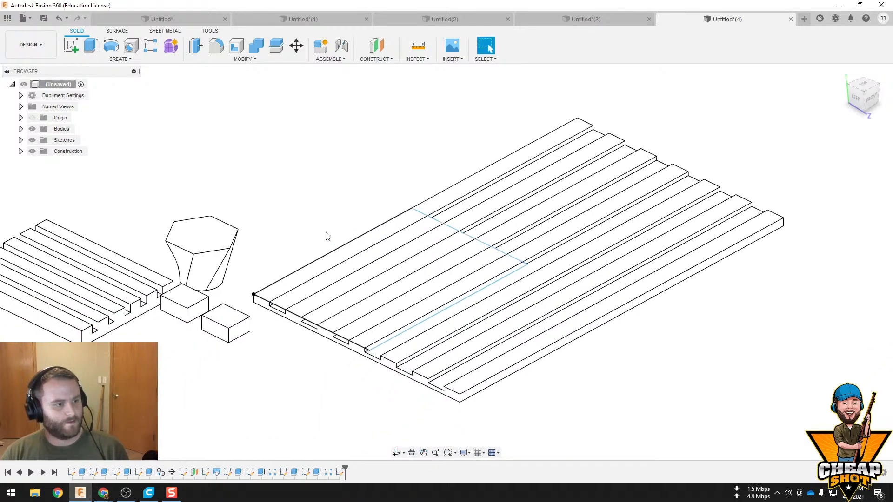
Extrude the rectangle's profiles downward as a cut to remove the strip sections within it
scroll(325, 236, up, 3)
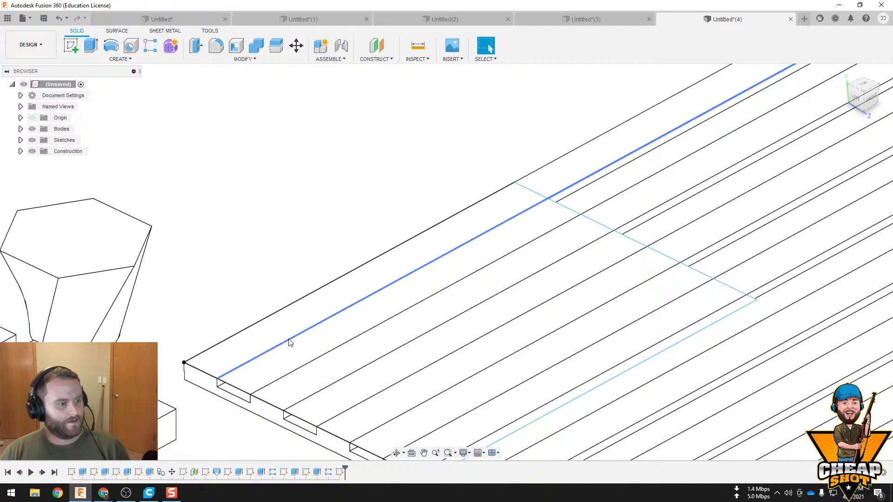
click(90, 46)
shift+middle_drag(412, 275, 393, 253)
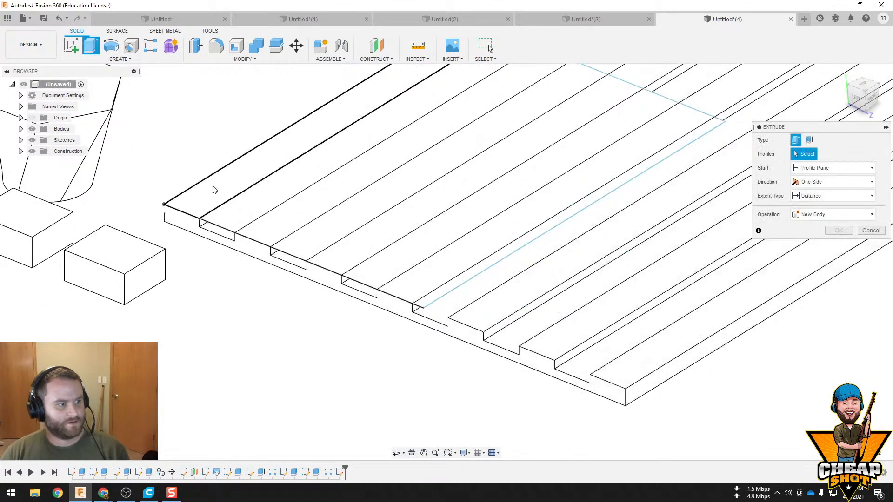
click(214, 189)
click(285, 223)
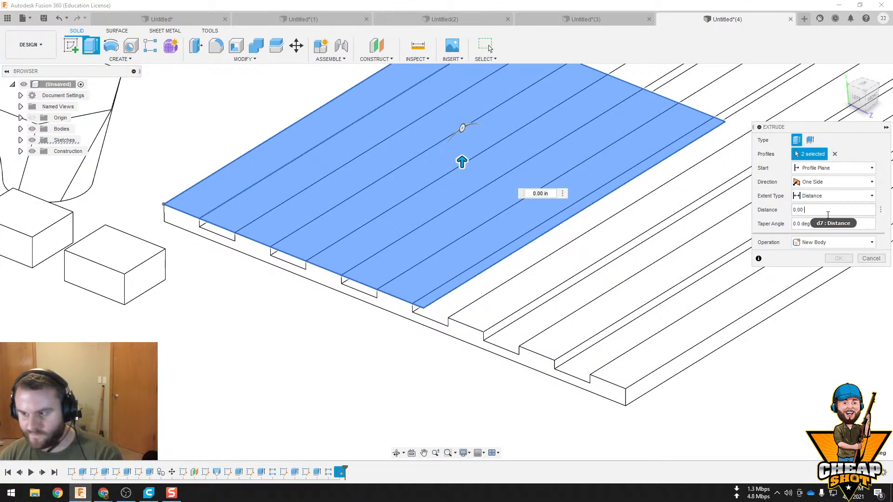
key(Return)
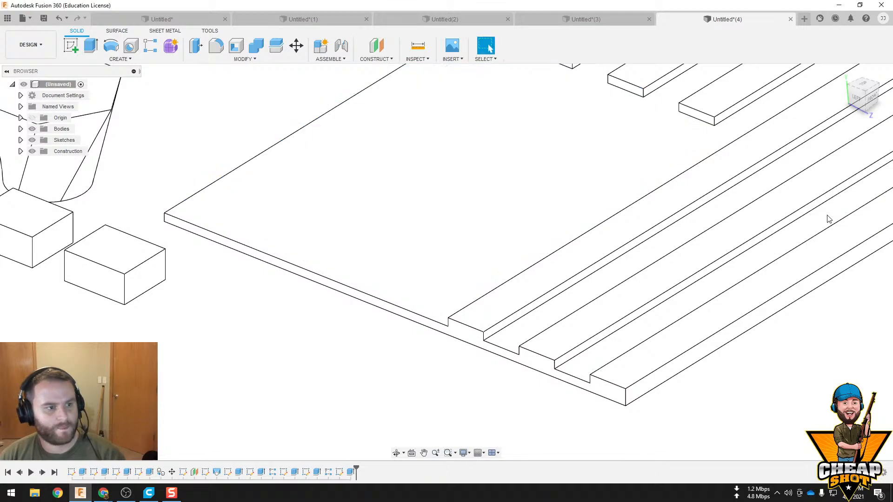
Sketch a two-point rectangle about 24.5 by 18.5 in on the cleared floor, from the plate's corner to the next full strip
shift+middle_drag(690, 175, 518, 339)
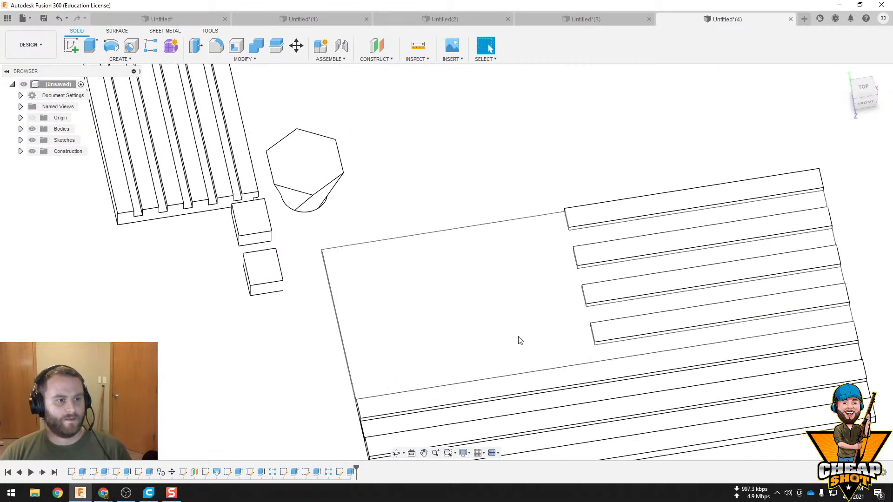
click(518, 338)
click(72, 47)
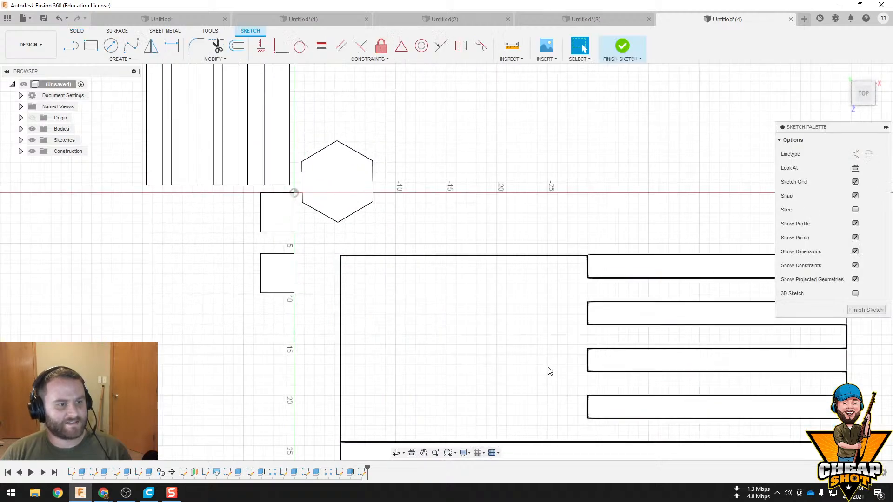
click(111, 60)
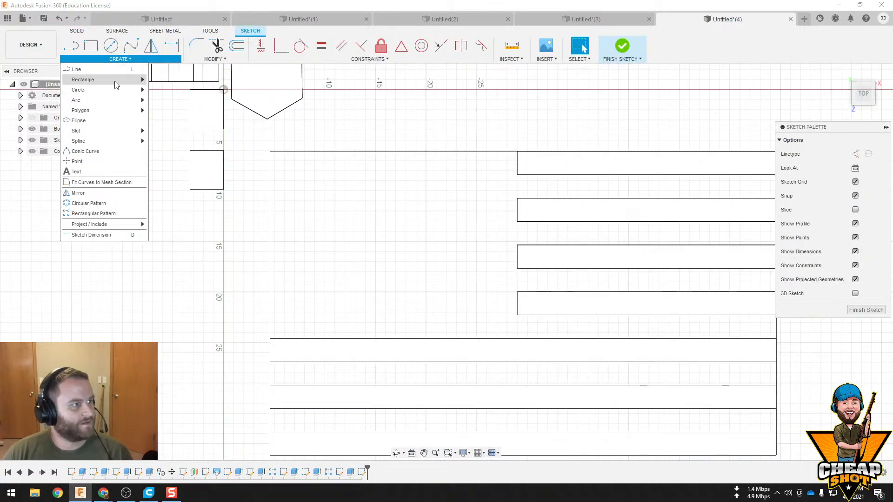
mouse_move(116, 81)
click(179, 79)
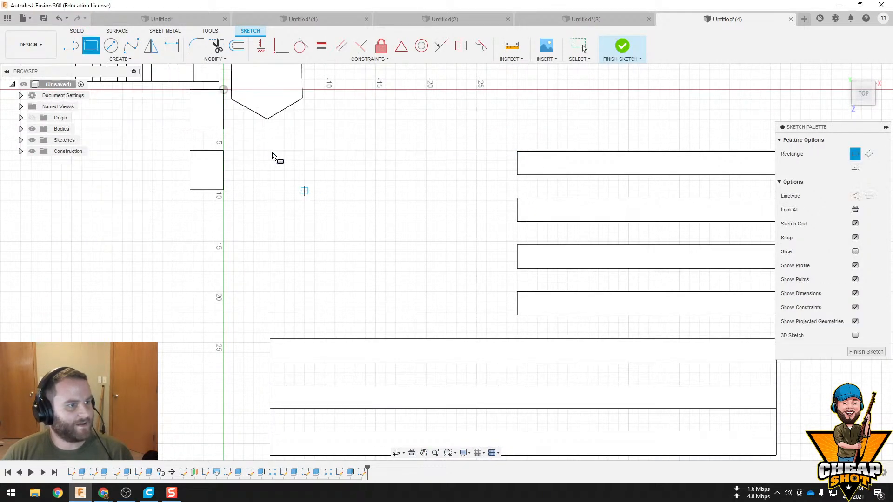
click(271, 152)
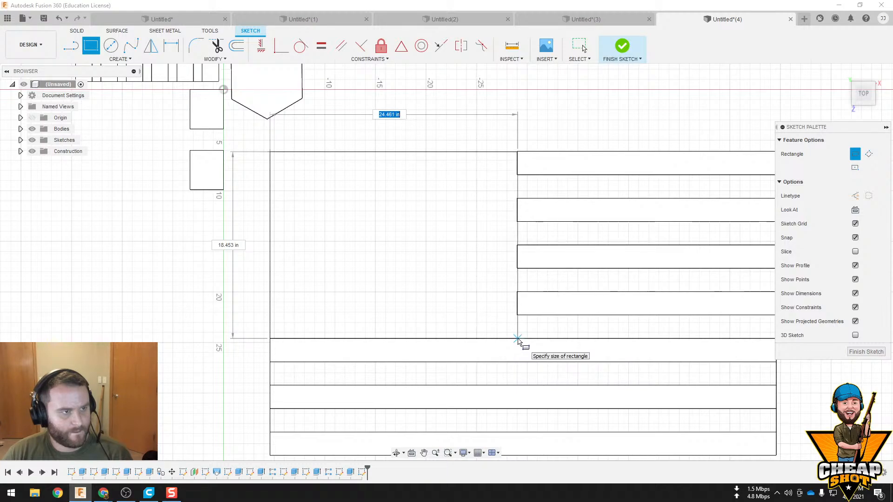
click(518, 339)
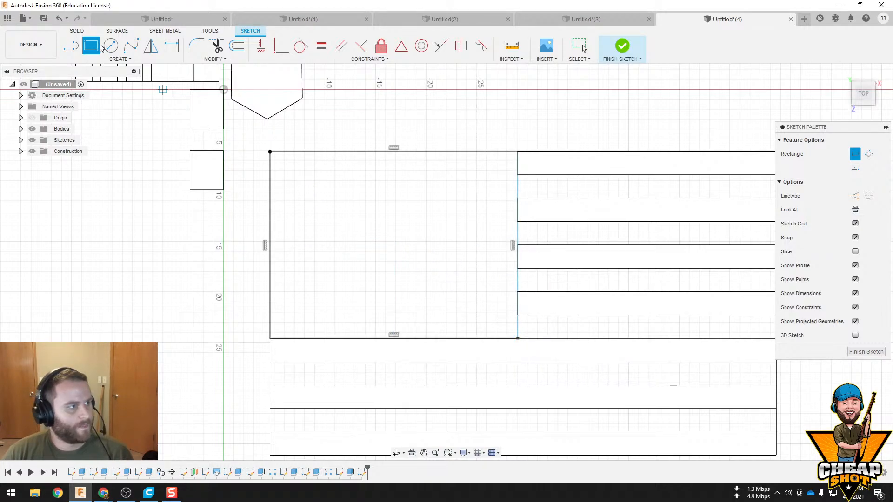
Add a center rectangle about 23.5 by 17 in, centred inside the first rectangle to leave a narrow border
click(115, 58)
mouse_move(112, 82)
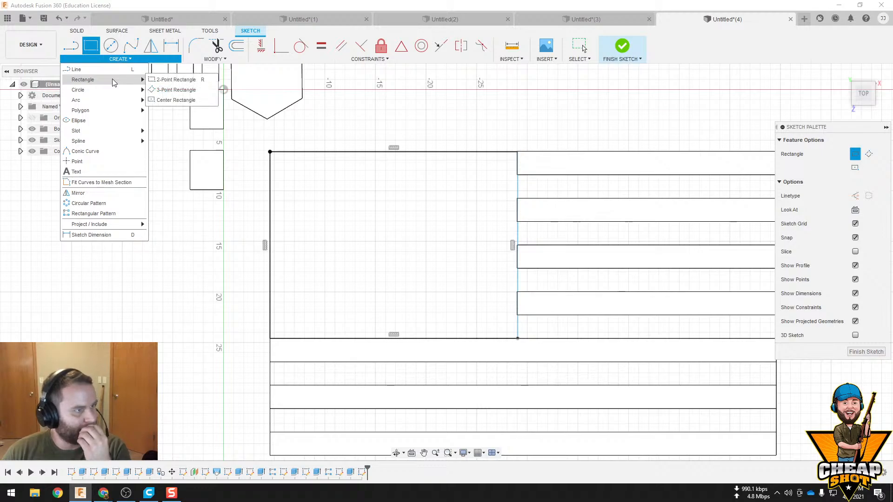
click(181, 100)
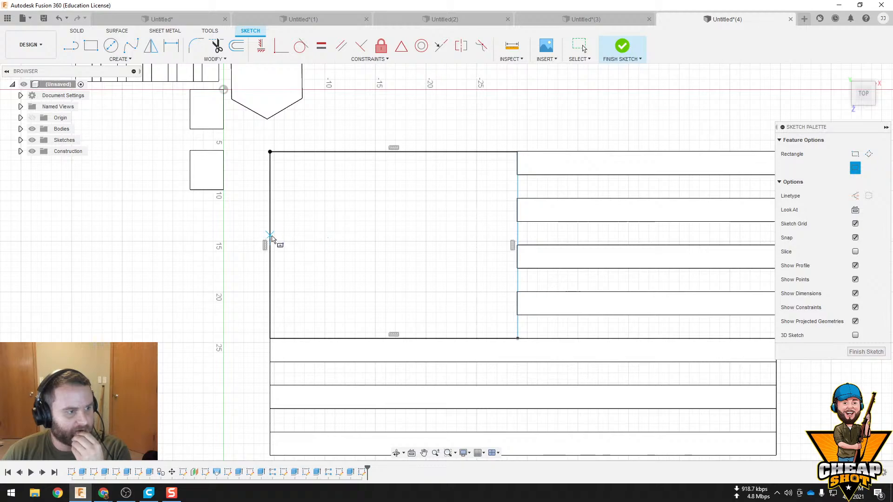
click(394, 245)
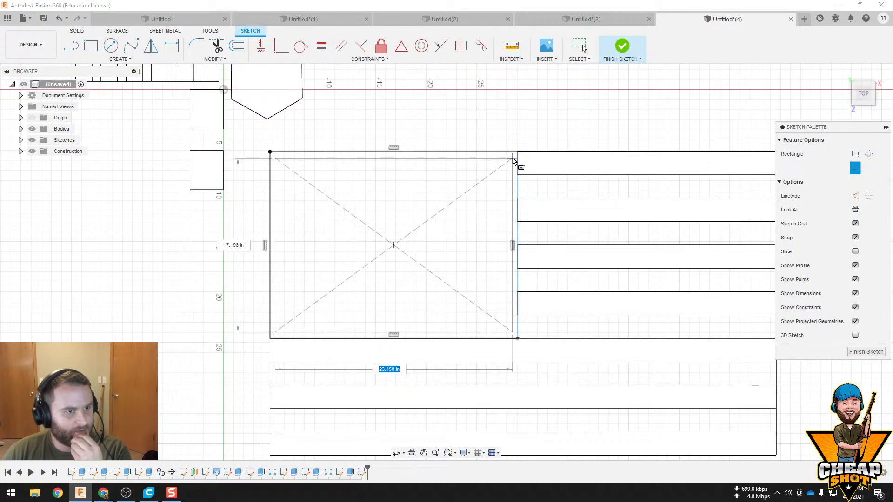
click(515, 159)
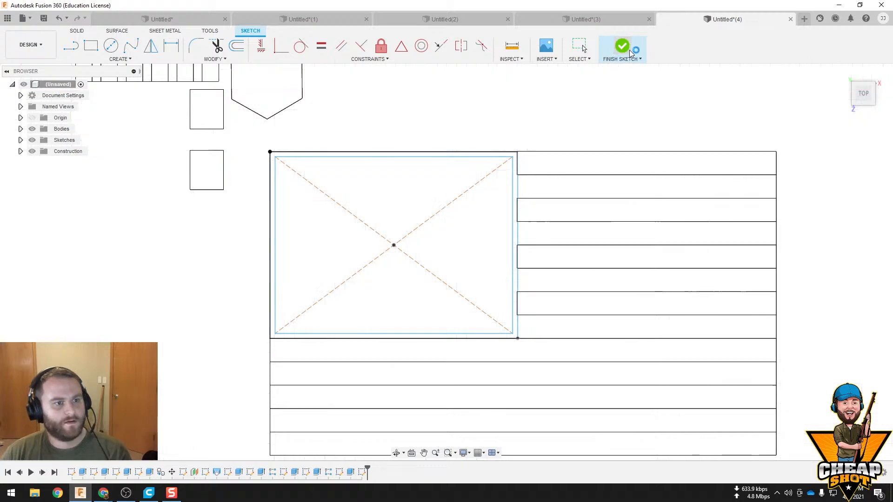
Extrude the narrow border between the two rectangles 0.75 in upward
shift+middle_drag(644, 283, 640, 287)
scroll(592, 243, up, 3)
click(548, 238)
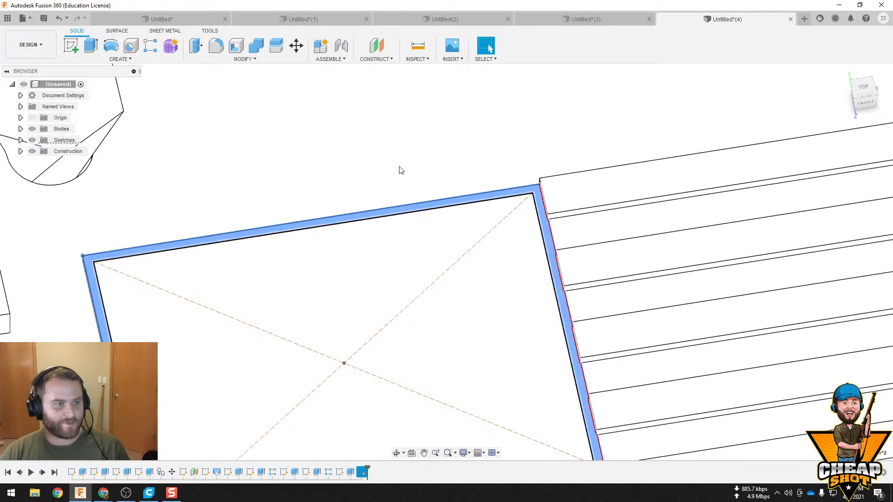
click(90, 48)
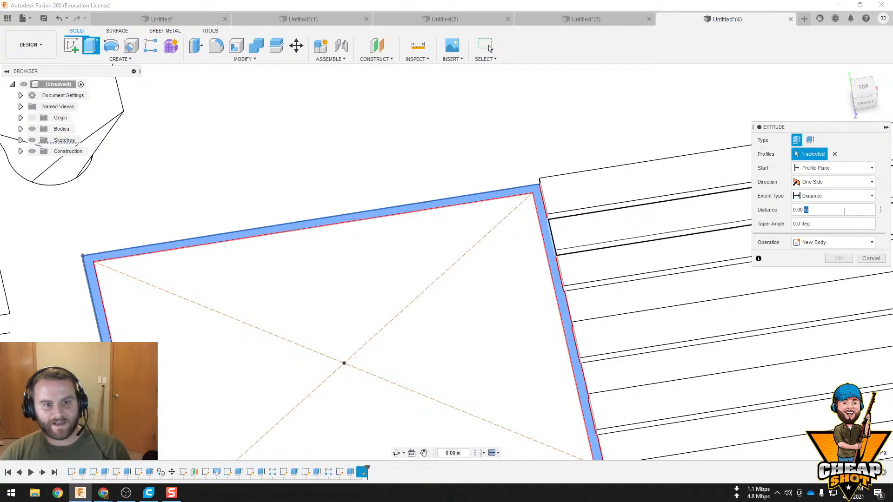
text(.75)
key(Return)
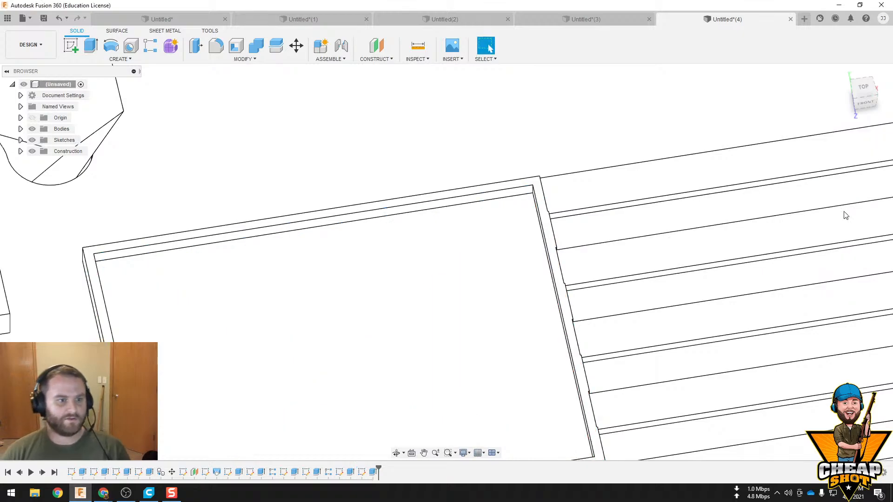
Sketch a circumscribed six-sided polygon with a radius of about 0.6 in on the framed floor, near its outer corner
mouse_move(788, 225)
shift+middle_down()
mouse_move(742, 182)
mouse_move(773, 219)
mouse_move(538, 247)
shift+middle_up()
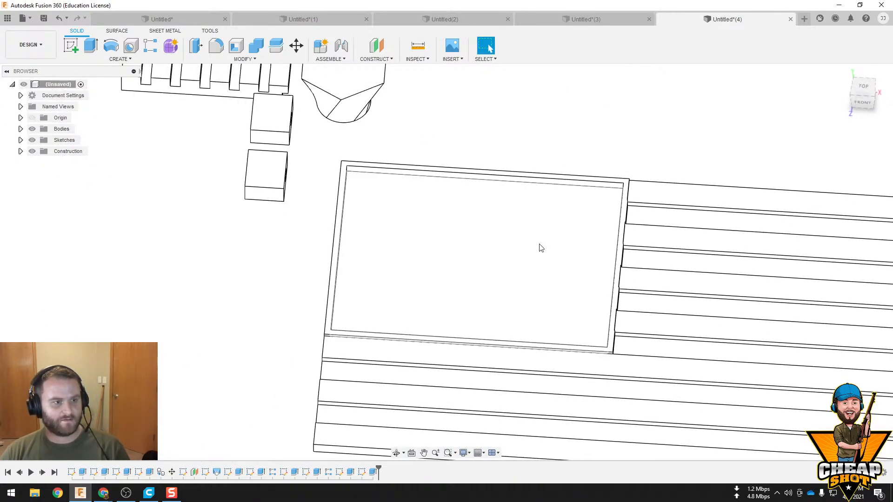
click(538, 247)
click(72, 46)
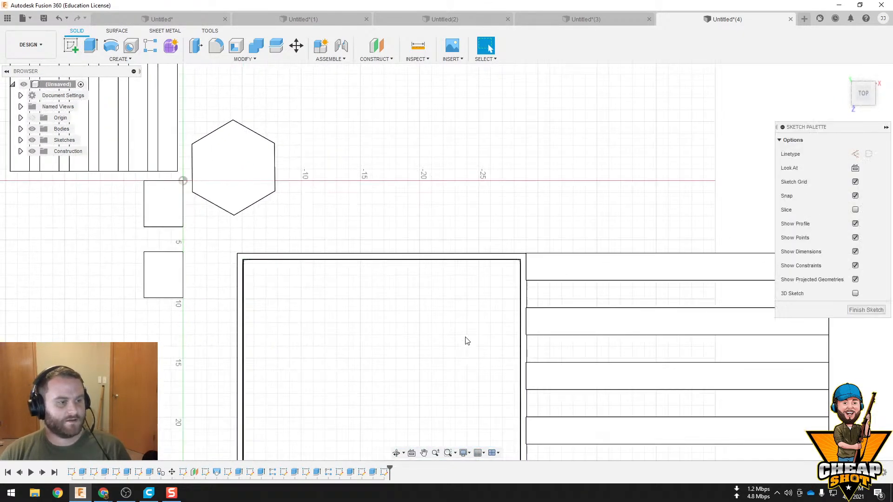
click(120, 59)
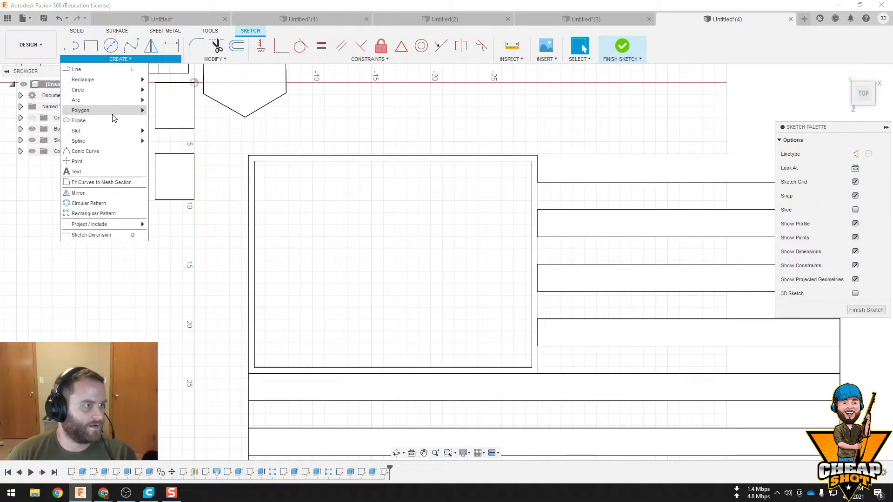
mouse_move(112, 111)
click(162, 111)
scroll(268, 184, up, 3)
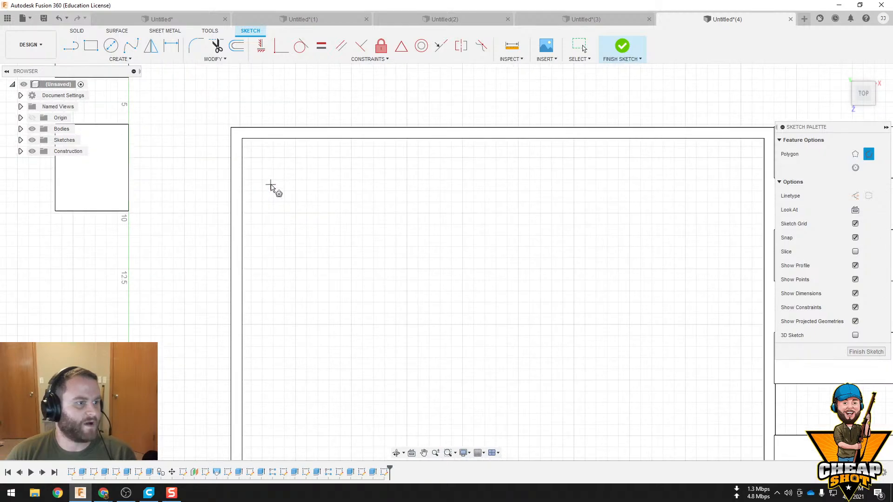
scroll(267, 176, up, 2)
click(246, 133)
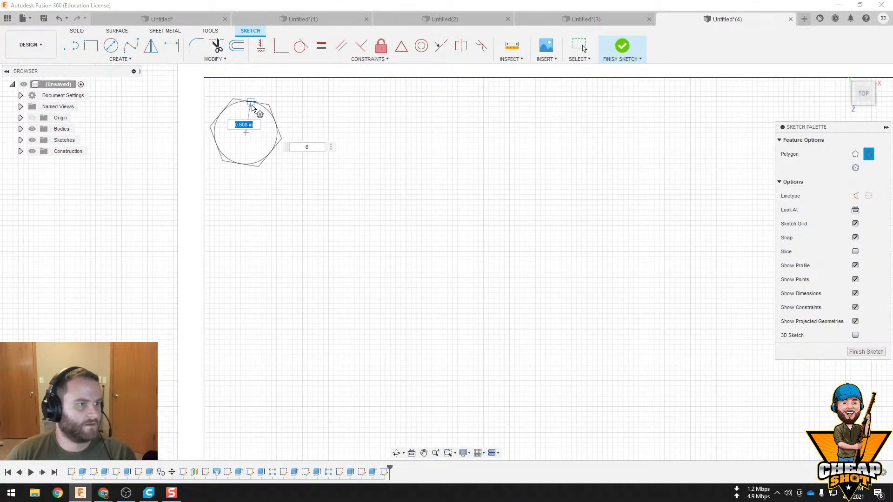
click(245, 101)
click(622, 46)
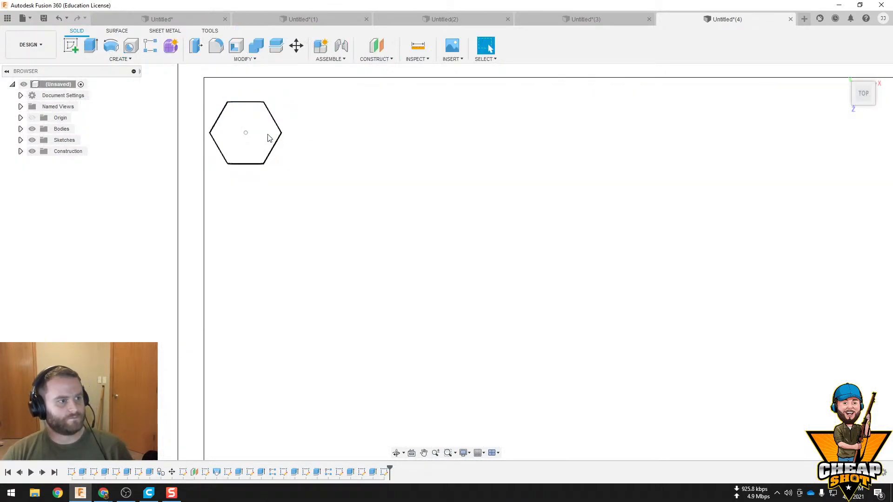
Extrude the small hexagon 0.5 in up from the framed floor
shift+middle_drag(478, 298, 445, 232)
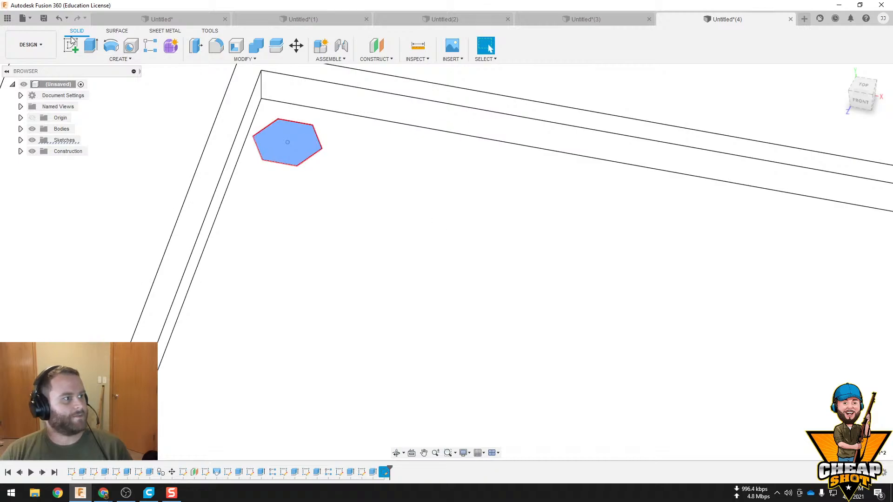
click(91, 46)
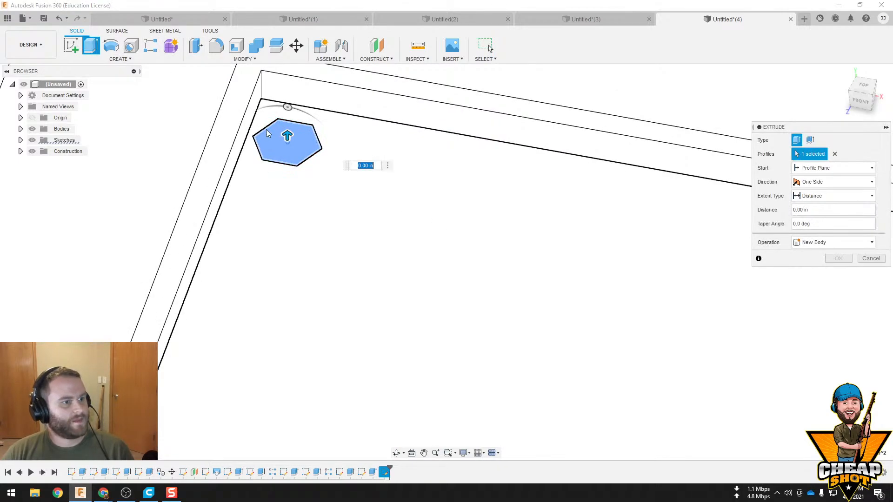
double_click(819, 206)
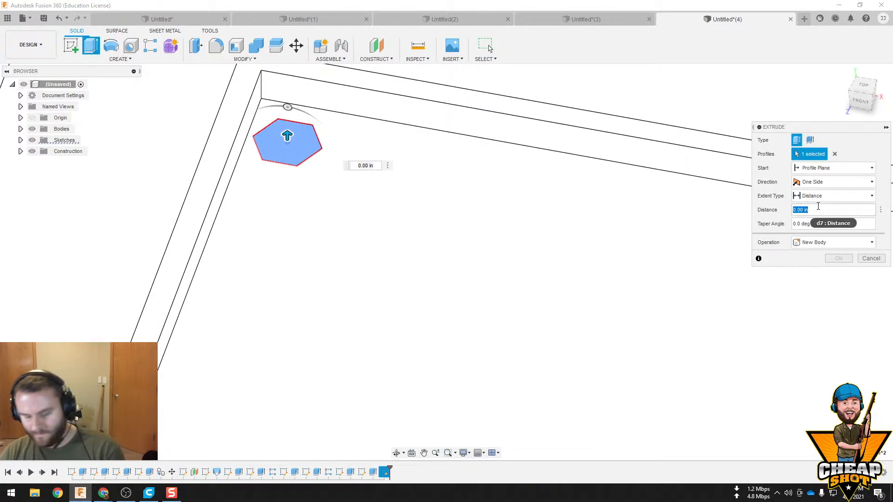
text(.5)
key(Return)
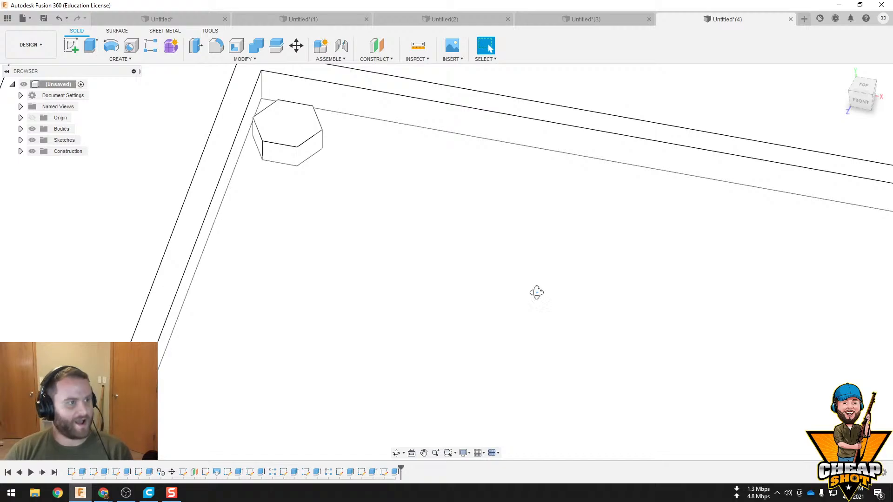
Start a new sketch on the framed floor around the small corner hexagon
shift+middle_drag(536, 292, 587, 298)
scroll(557, 315, down, 6)
middle_drag(587, 298, 354, 214)
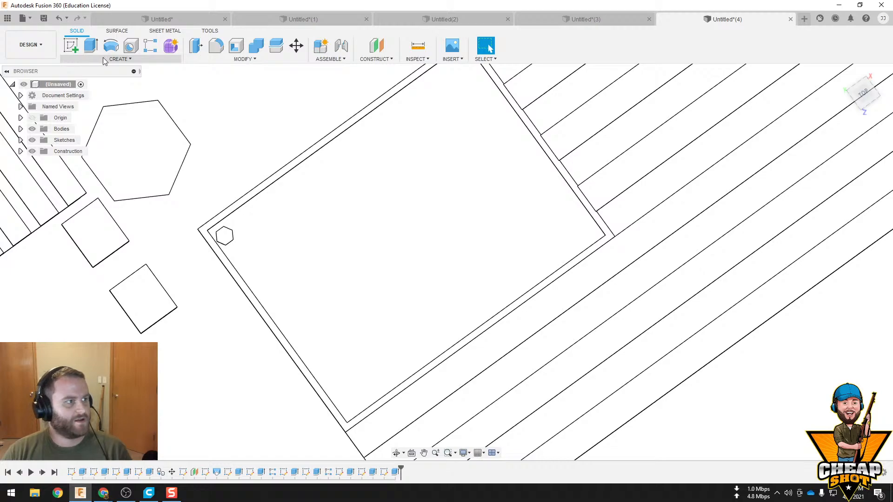
click(416, 307)
click(72, 48)
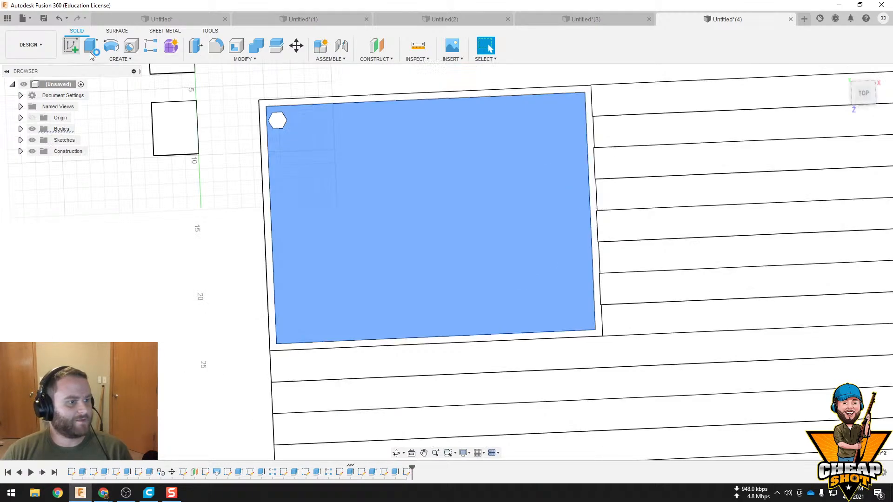
click(120, 60)
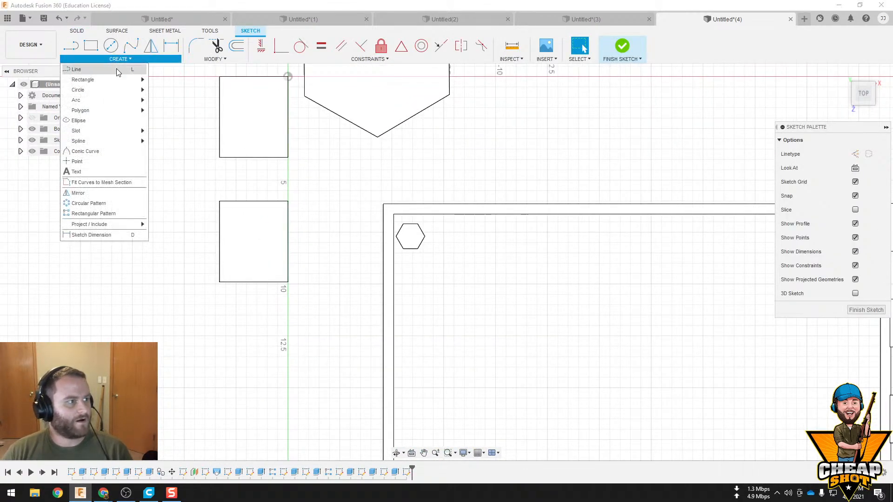
mouse_move(118, 110)
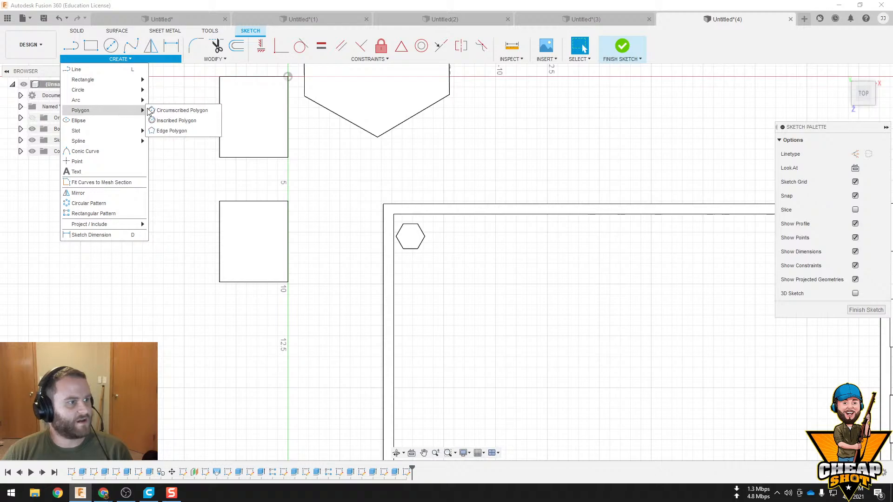
click(174, 120)
scroll(397, 254, up, 3)
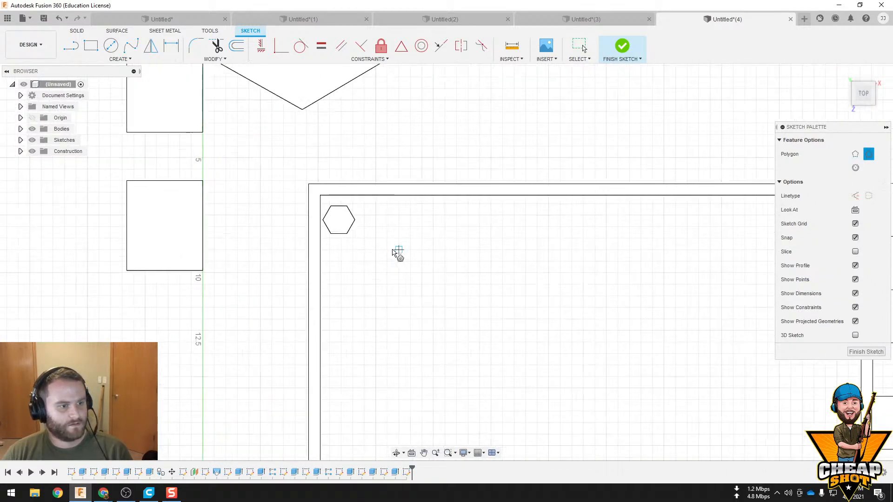
click(342, 213)
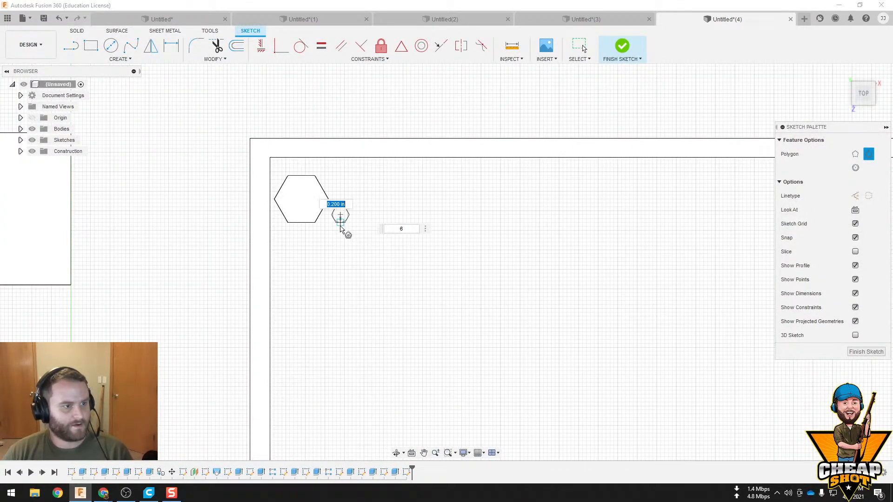
key(Escape)
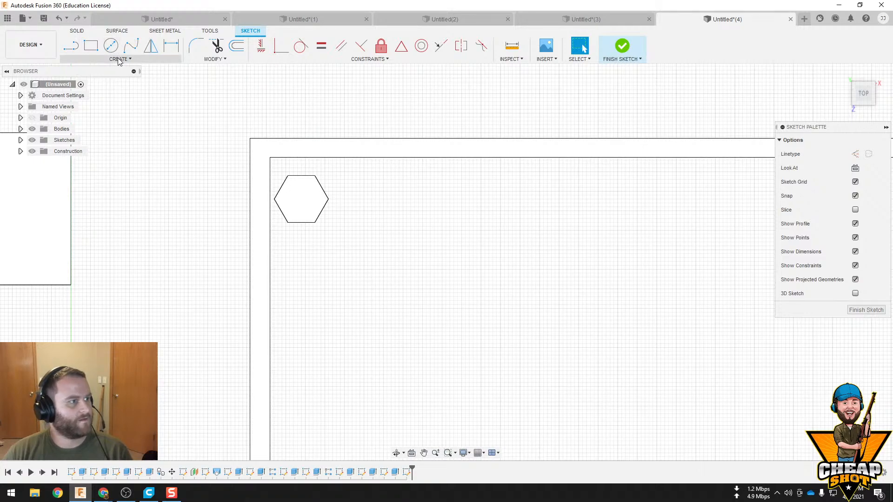
Sketch an inscribed six-sided polygon with a radius of about 0.72 in, diagonally inward from the corner hexagon, and finish the sketch
click(120, 58)
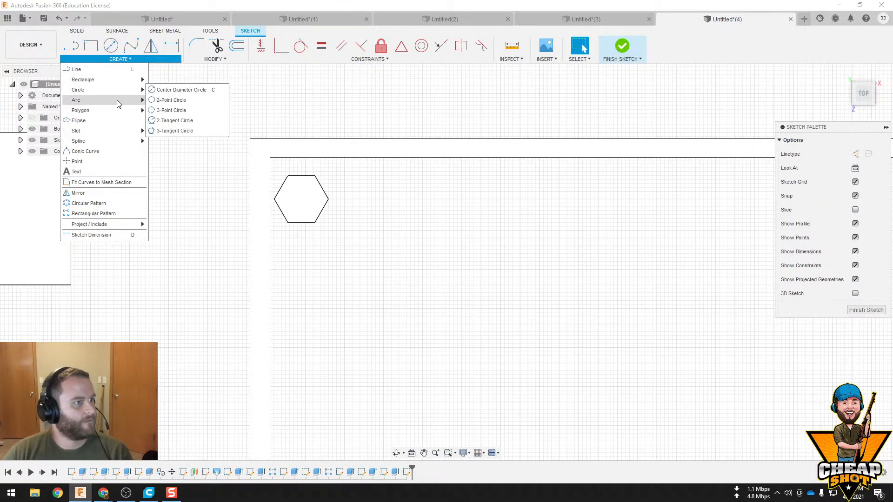
mouse_move(117, 111)
click(174, 121)
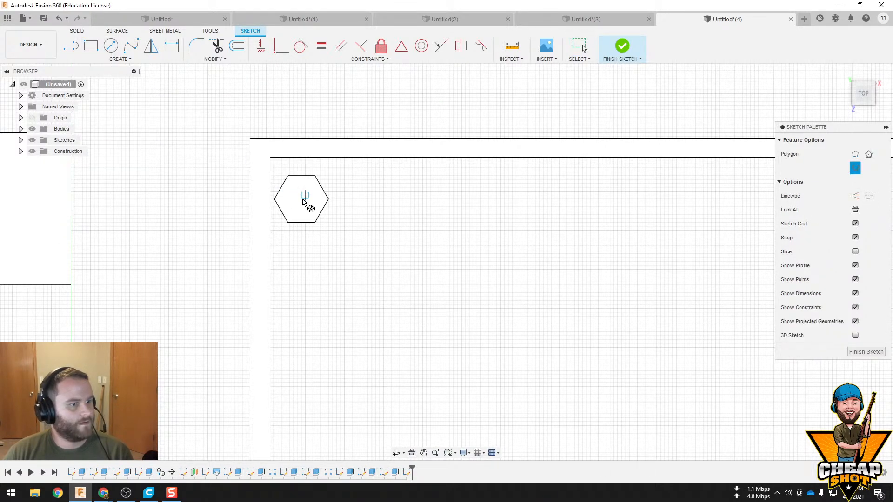
click(352, 245)
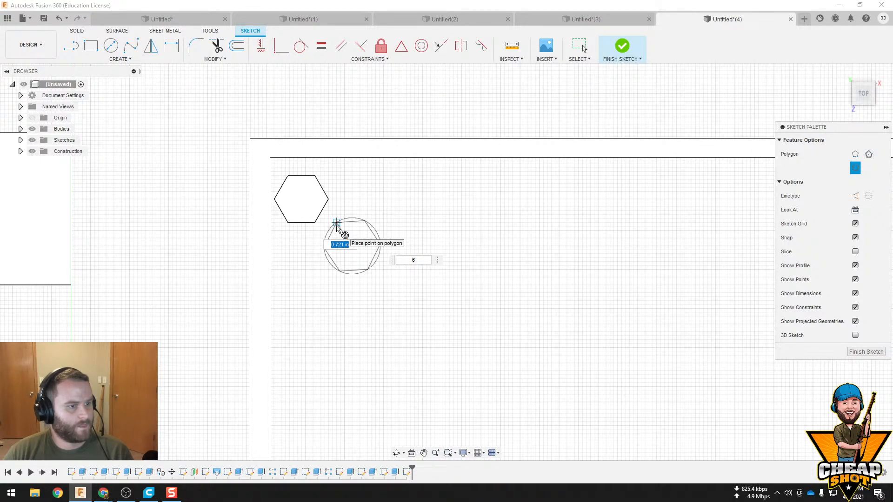
click(336, 225)
click(622, 45)
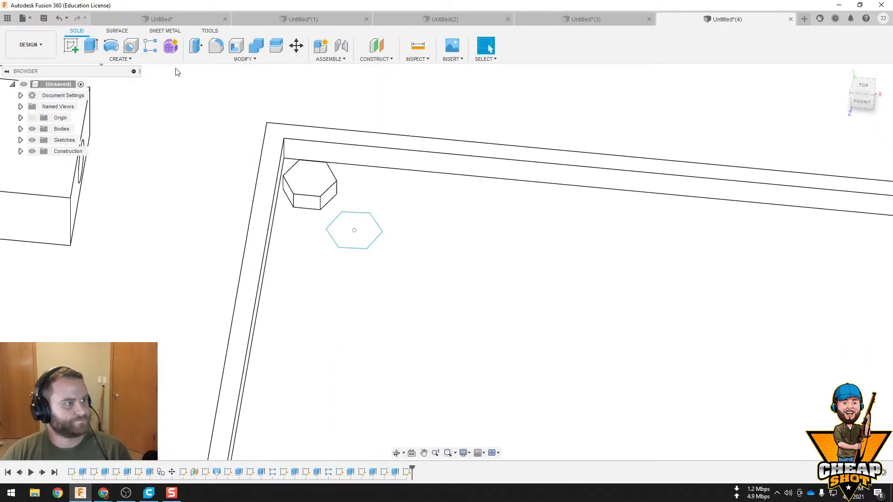
Extrude the second small hexagon 0.75 in up from the framed floor
click(201, 54)
click(349, 223)
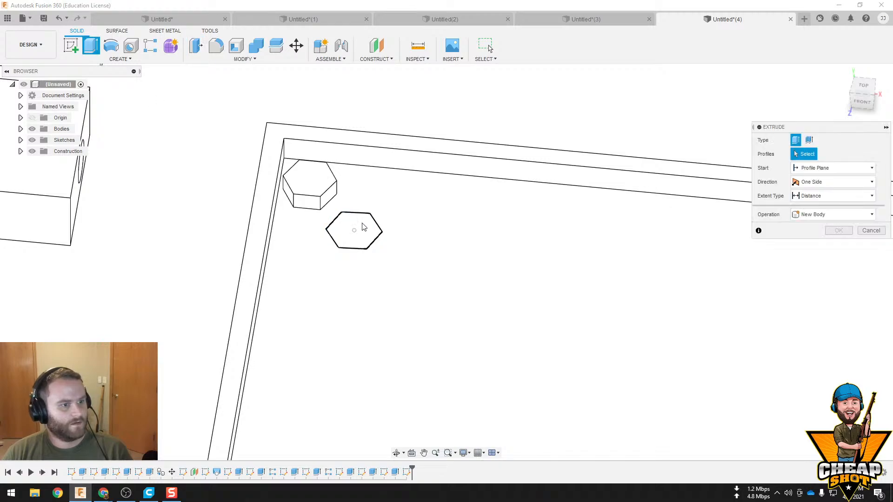
click(817, 209)
text(.7)
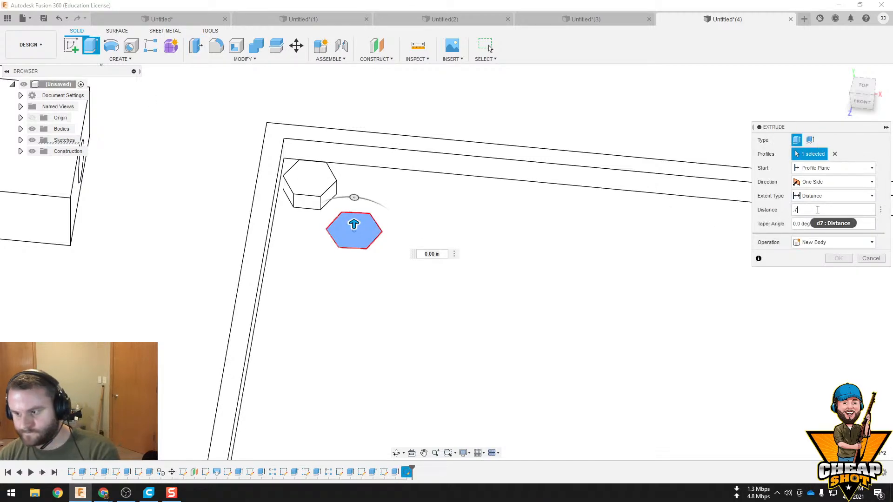
text(5)
key(Return)
scroll(530, 271, up, 1)
scroll(521, 274, down, 3)
shift+middle_drag(506, 282, 514, 207)
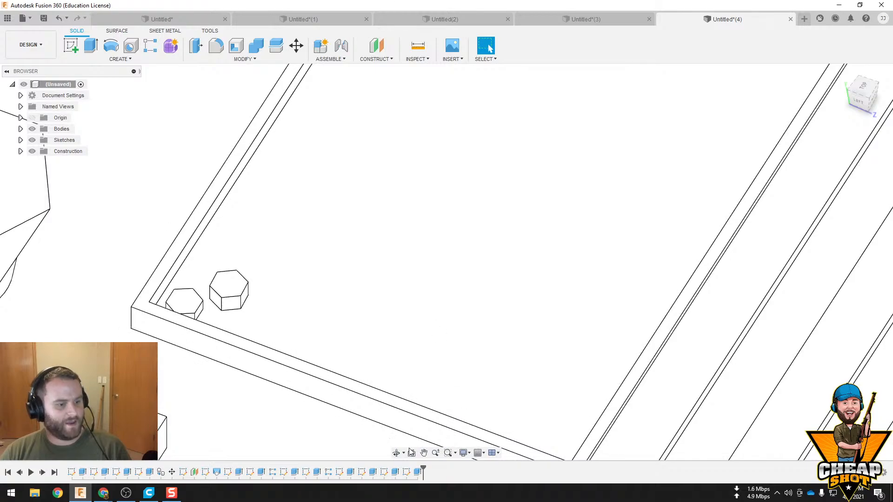
Start a rectangular pattern of the corner hexagon's extrusion feature, using the frame's long and short inner edges as directions
click(394, 472)
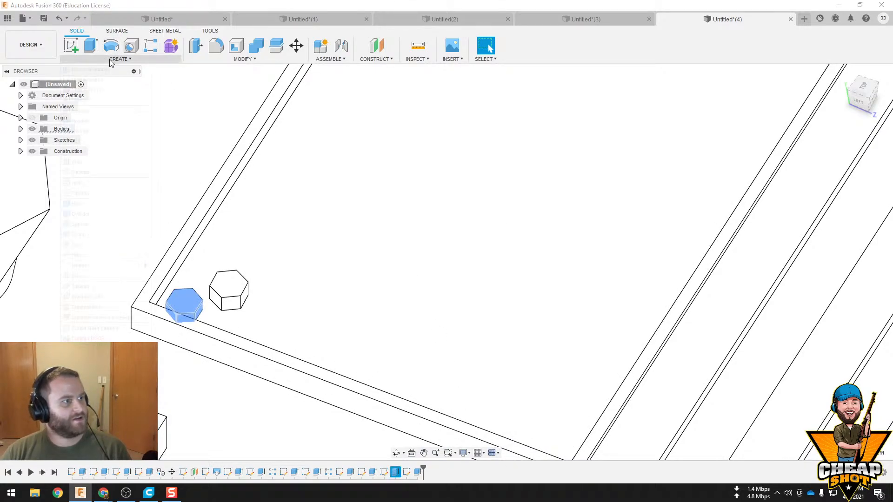
mouse_move(108, 263)
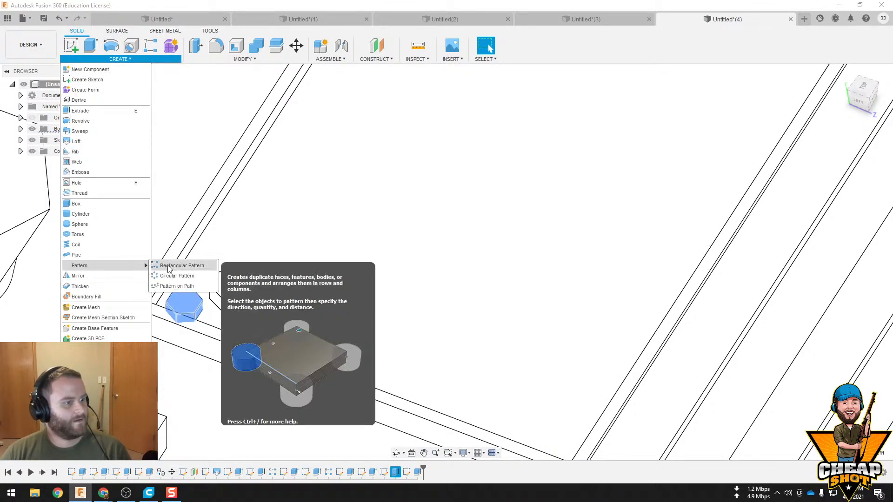
click(169, 267)
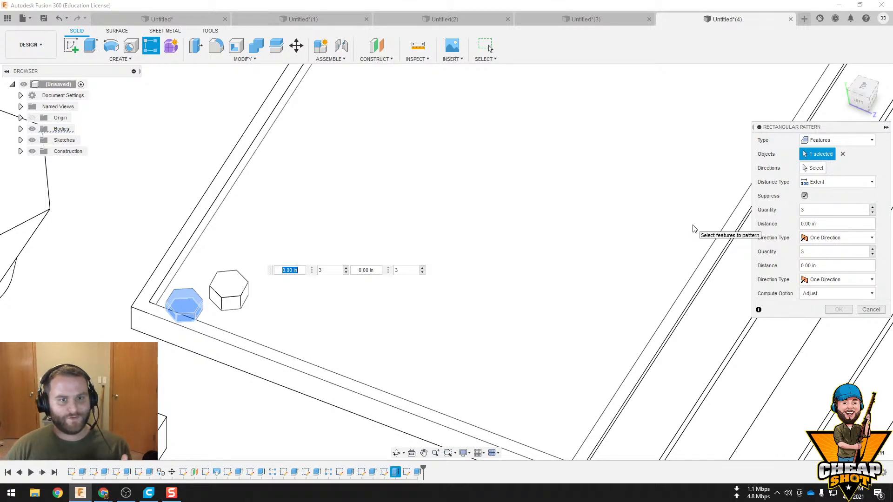
shift+middle_drag(561, 222, 531, 209)
click(225, 96)
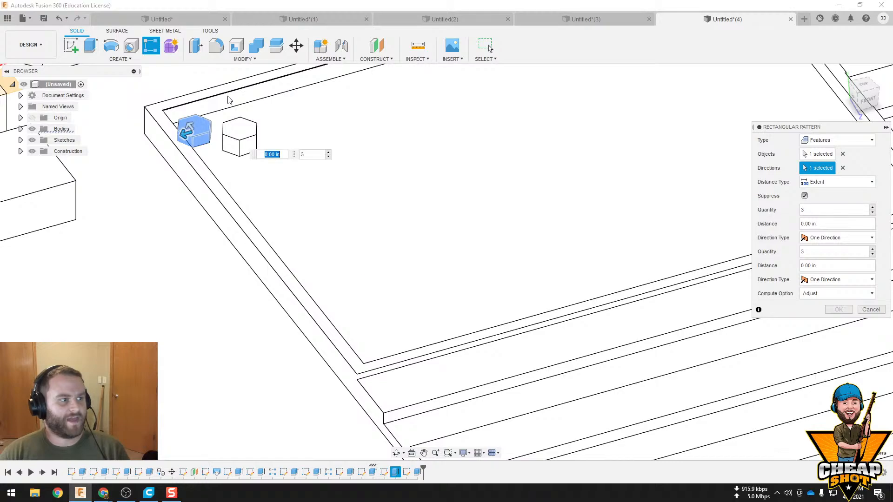
shift+middle_drag(329, 148, 267, 143)
click(213, 98)
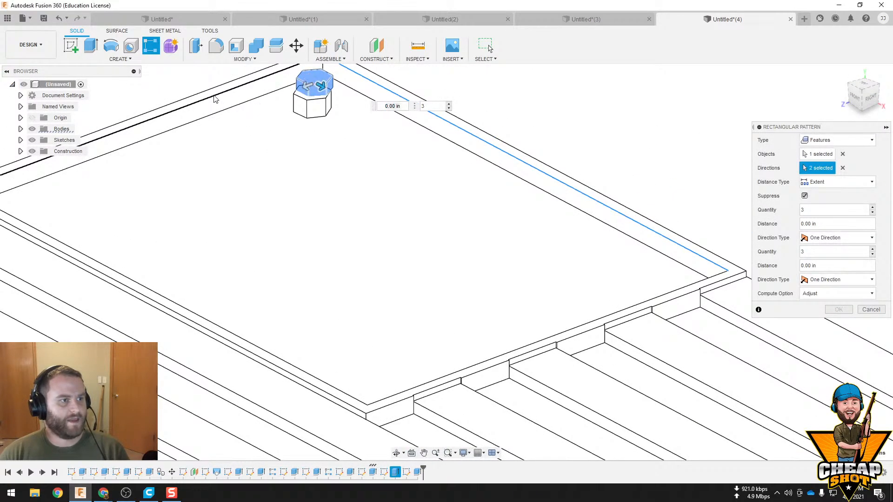
Create the corner hexagon pattern with 10 instances over 21 in along the long edge and 5 over 14 in along the short edge
shift+middle_drag(344, 202, 433, 247)
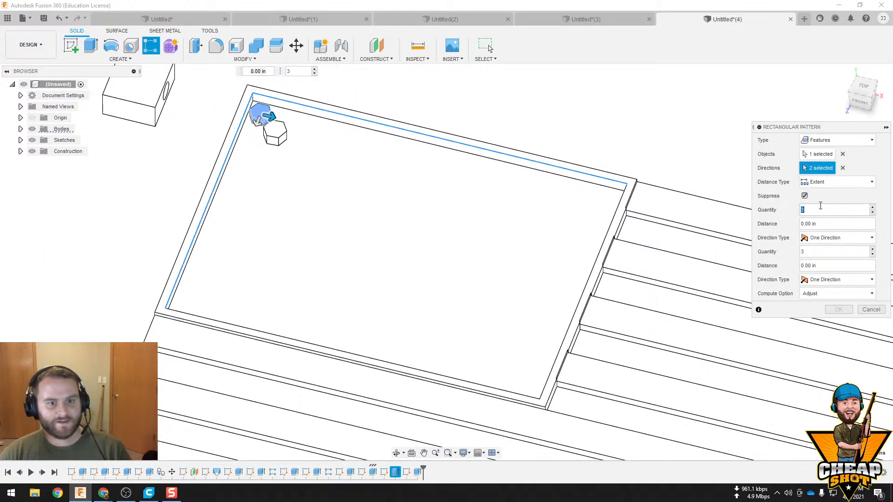
text(10)
click(819, 251)
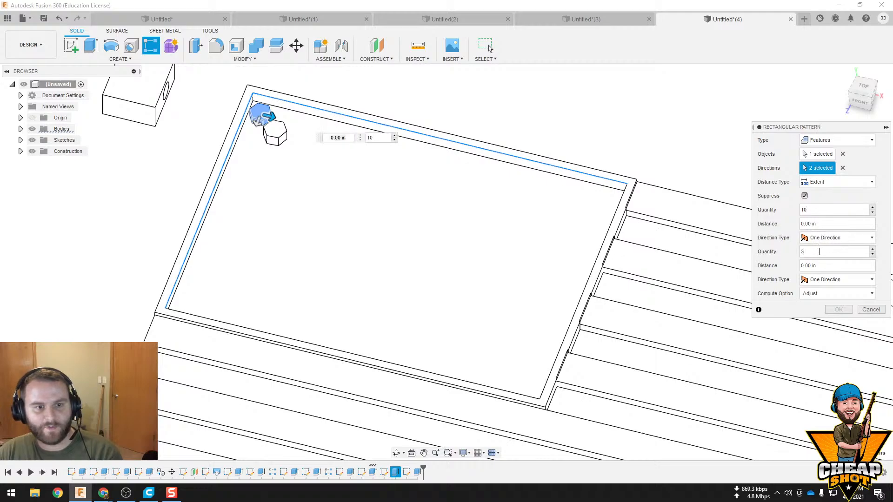
drag(254, 122, 189, 305)
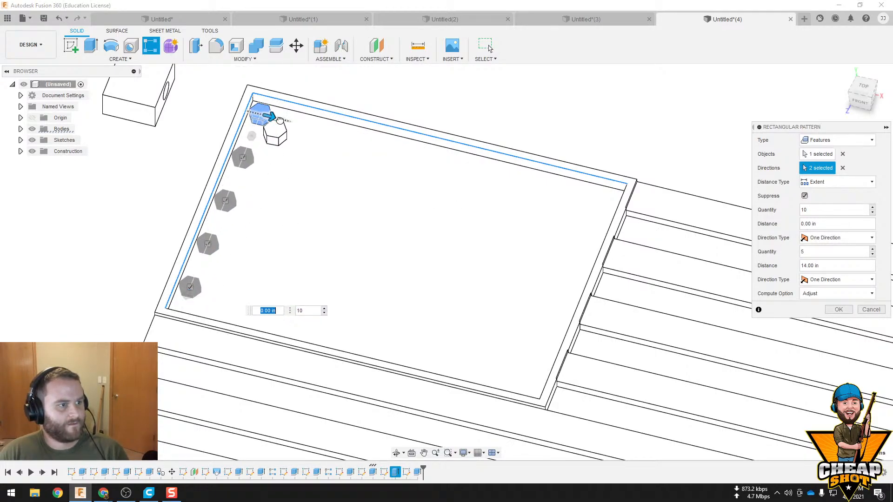
drag(279, 120, 607, 206)
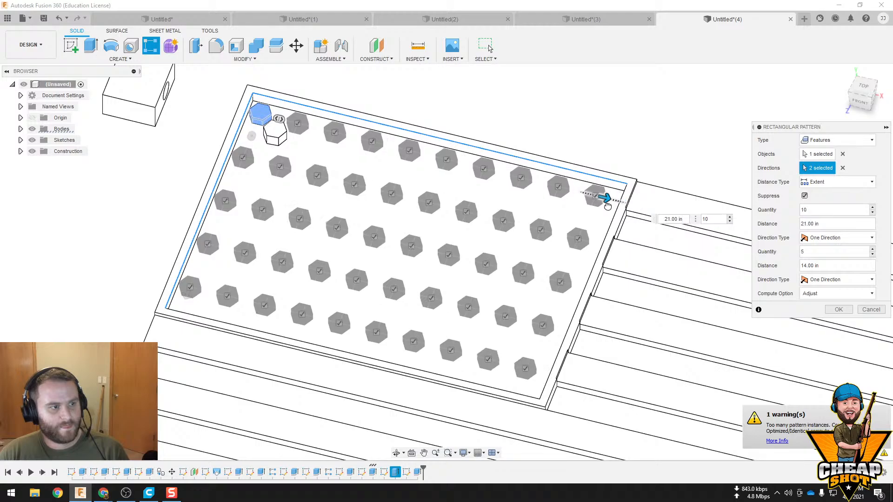
shift+middle_drag(632, 320, 640, 334)
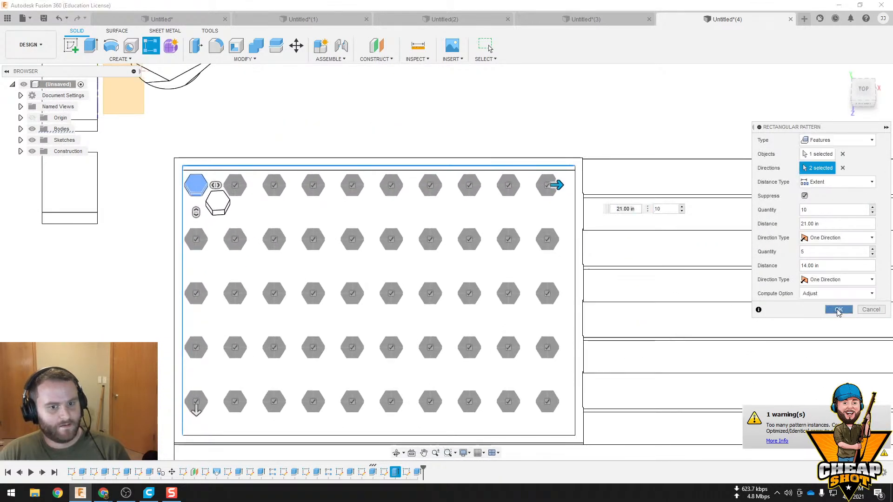
click(838, 311)
Start a rectangular pattern of the second hexagon's extrusion feature, directed along the frame's long and short inner edges
shift+middle_drag(600, 299, 448, 233)
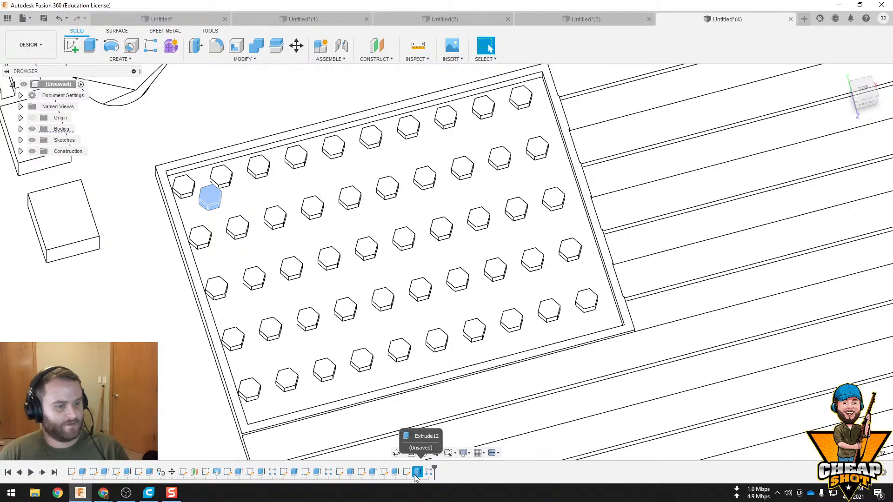
click(119, 59)
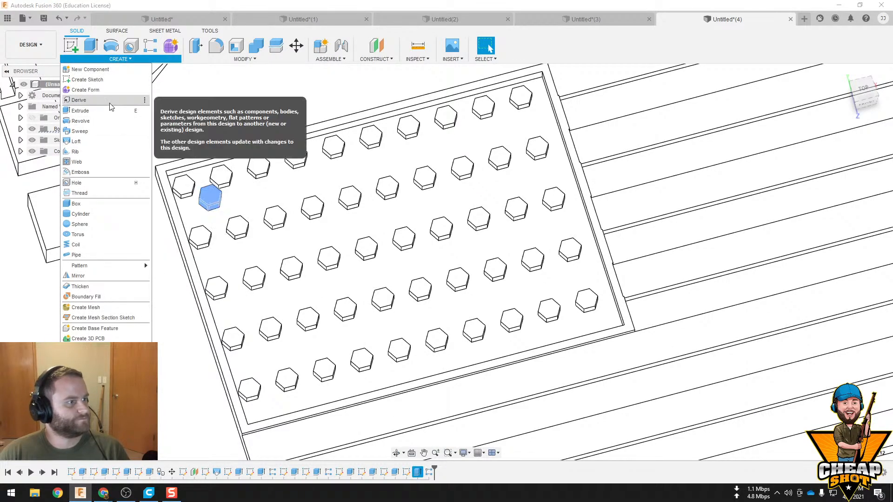
mouse_move(111, 265)
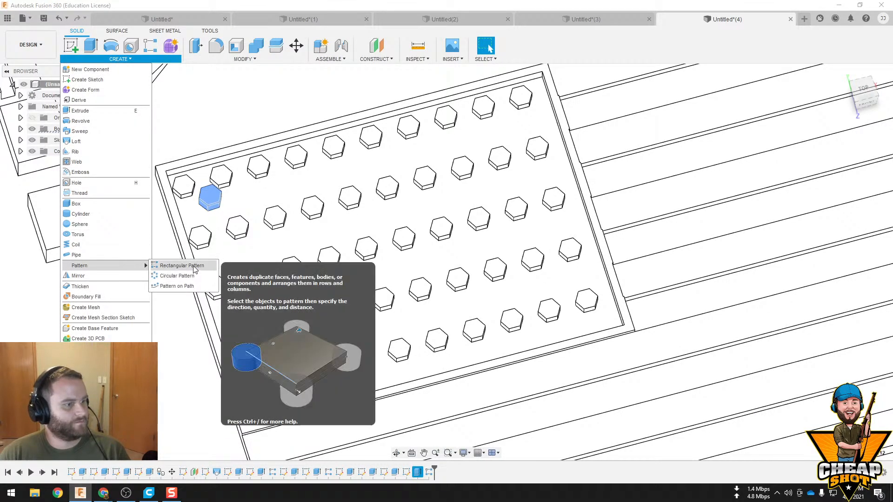
click(180, 265)
scroll(261, 146, up, 1)
scroll(260, 146, up, 2)
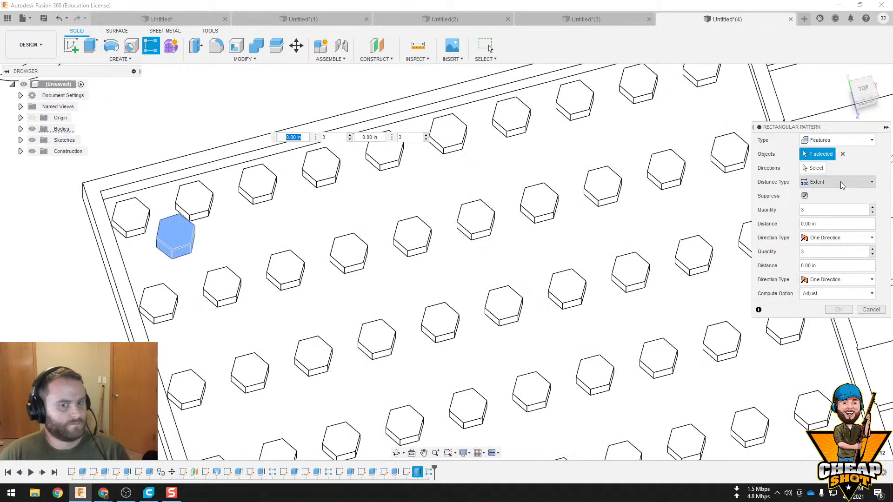
click(261, 145)
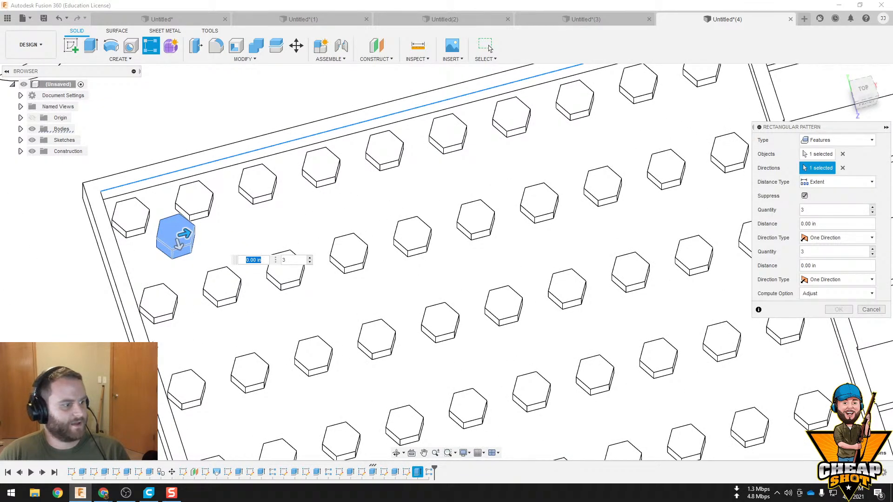
click(147, 334)
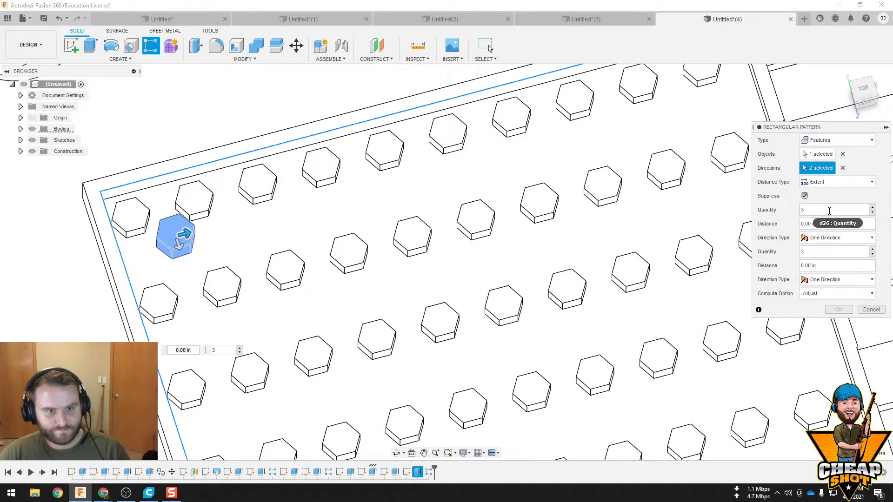
Create the second hexagon pattern with 9 instances over 19 in along the long edge and 4 over 11 in along the short edge
double_click(826, 210)
text(9)
double_click(829, 252)
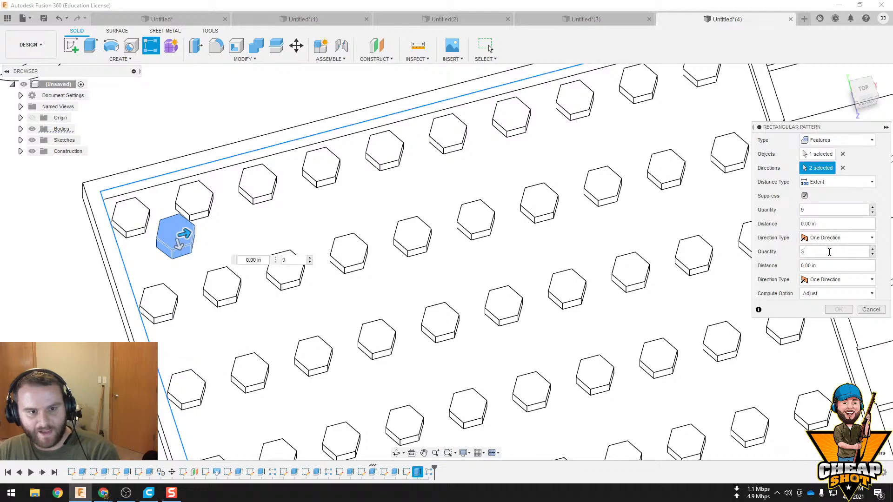
text(4)
scroll(447, 266, down, 3)
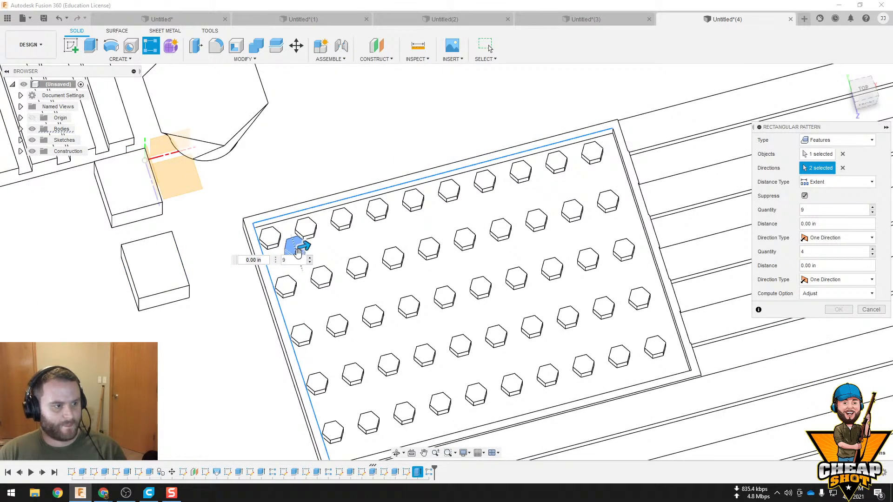
drag(303, 247, 362, 399)
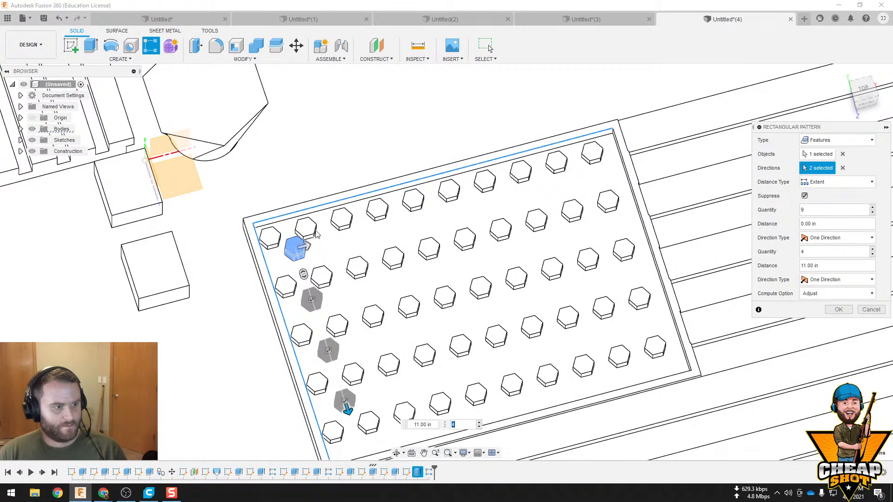
drag(302, 246, 600, 180)
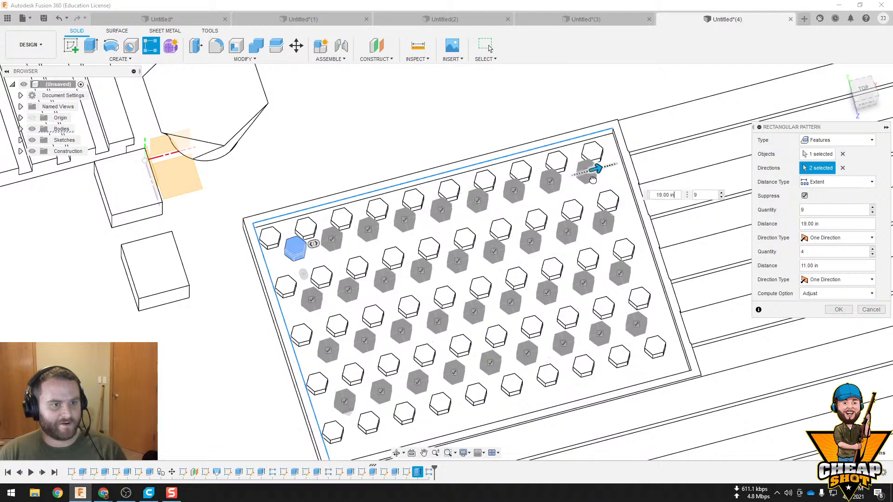
click(838, 310)
scroll(773, 311, down, 10)
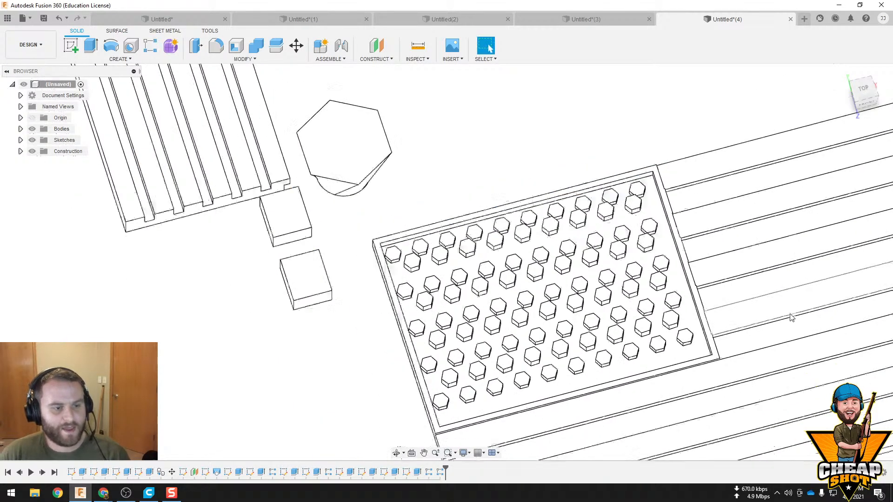
Examine the finished flag plate with its hexagon pattern, the parts in the first open design, and the nearby lofted hexagonal body
middle_drag(775, 273, 395, 284)
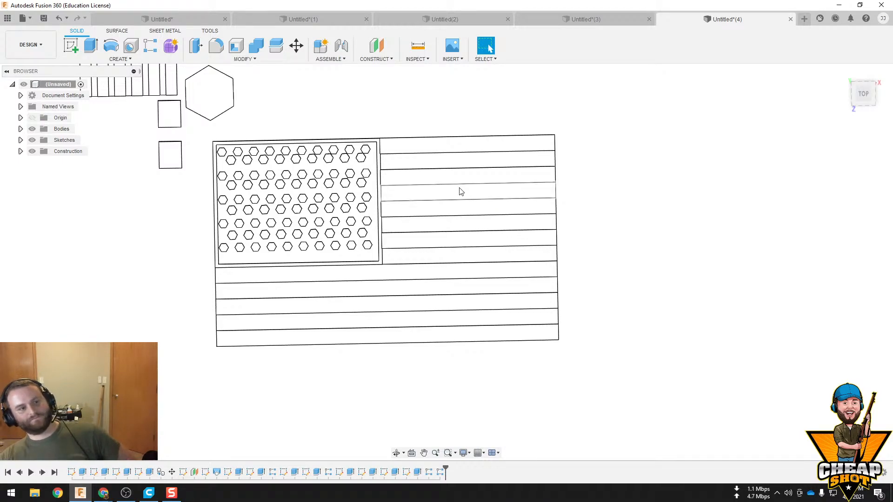
mouse_move(557, 225)
middle_down()
mouse_move(532, 189)
mouse_move(600, 252)
middle_up()
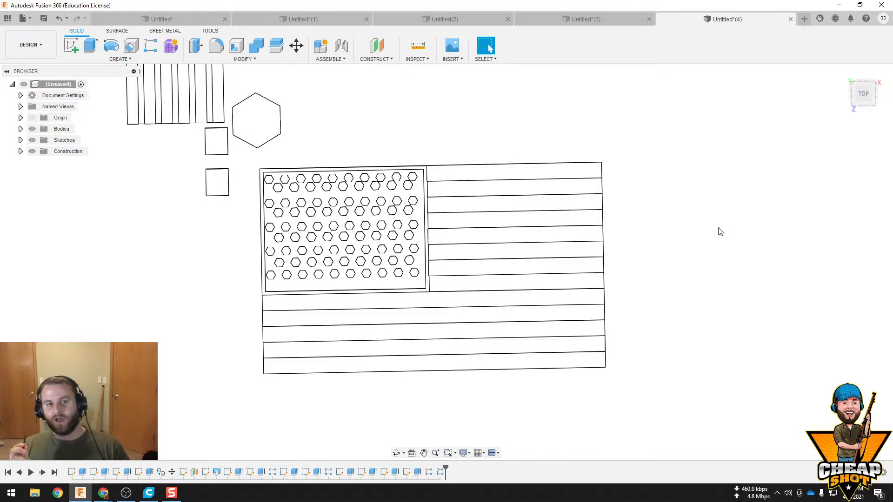
click(135, 19)
scroll(490, 274, down, 3)
middle_drag(536, 254, 564, 292)
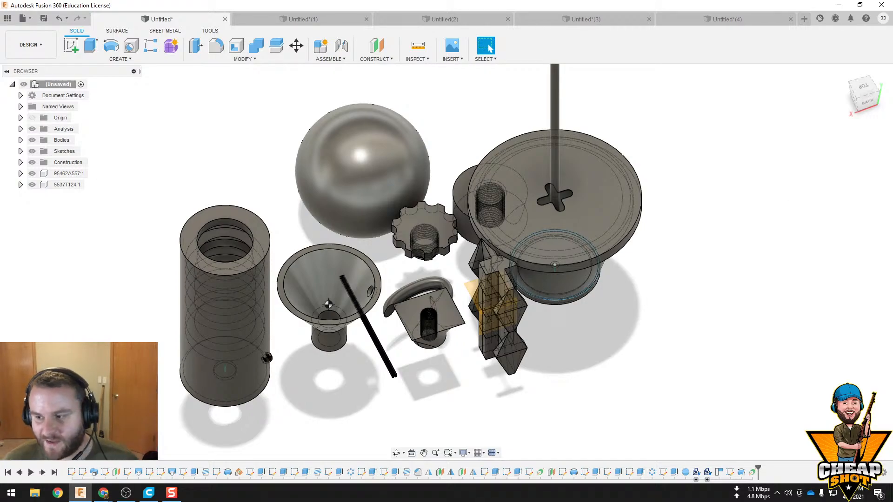
click(103, 493)
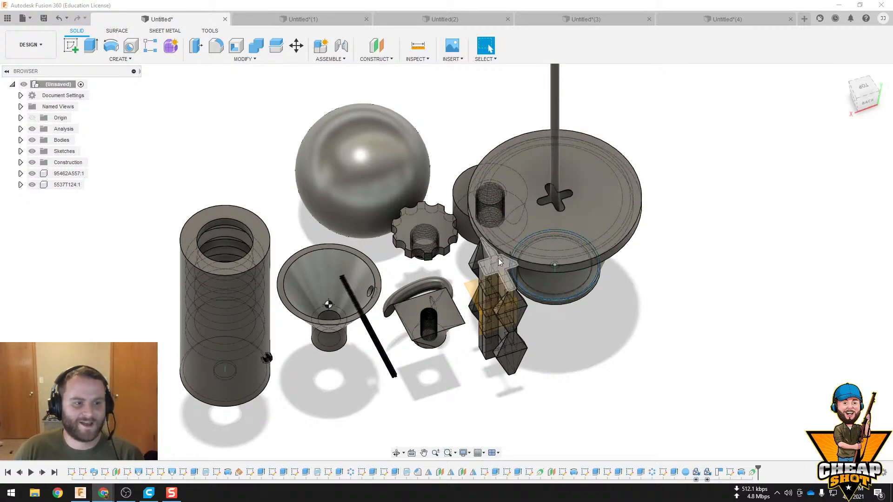
middle_drag(498, 258, 569, 212)
click(708, 17)
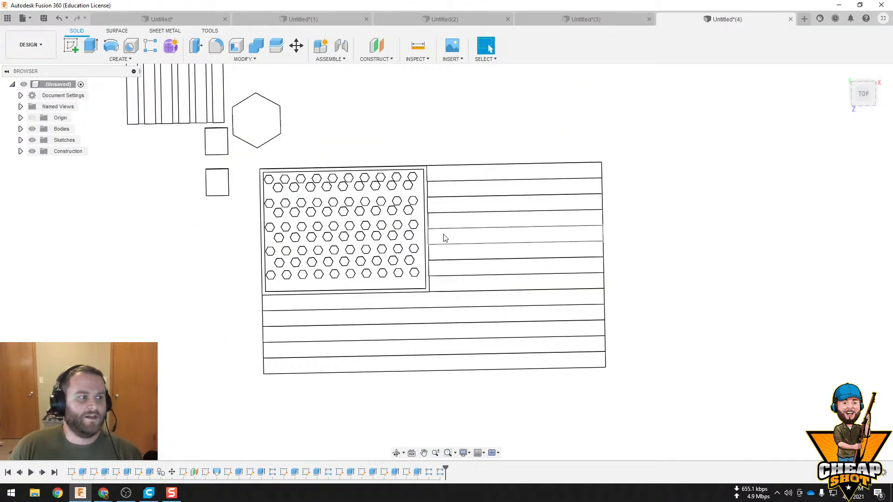
shift+middle_drag(442, 235, 469, 178)
scroll(250, 247, up, 8)
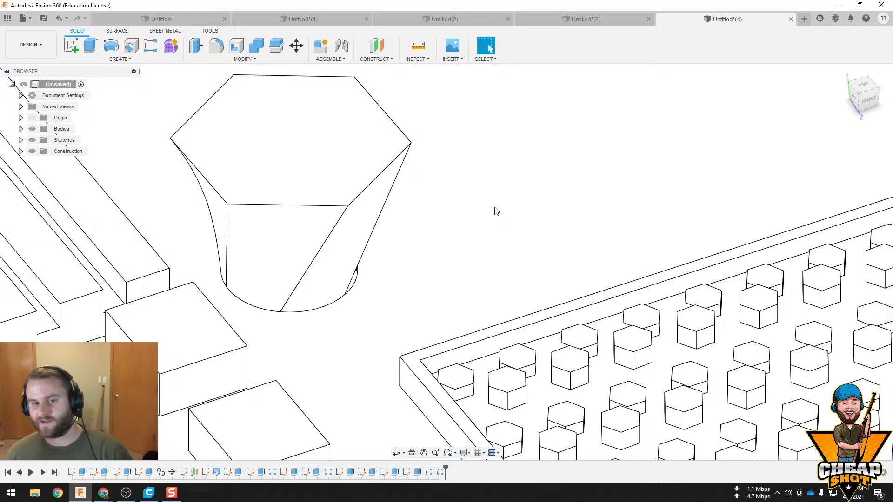
Switch to Ultimaker Cura and inspect the sliced block with its central hole in the layer preview
click(147, 493)
scroll(488, 288, down, 5)
mouse_move(500, 279)
right_down()
mouse_move(505, 256)
mouse_move(504, 282)
right_up()
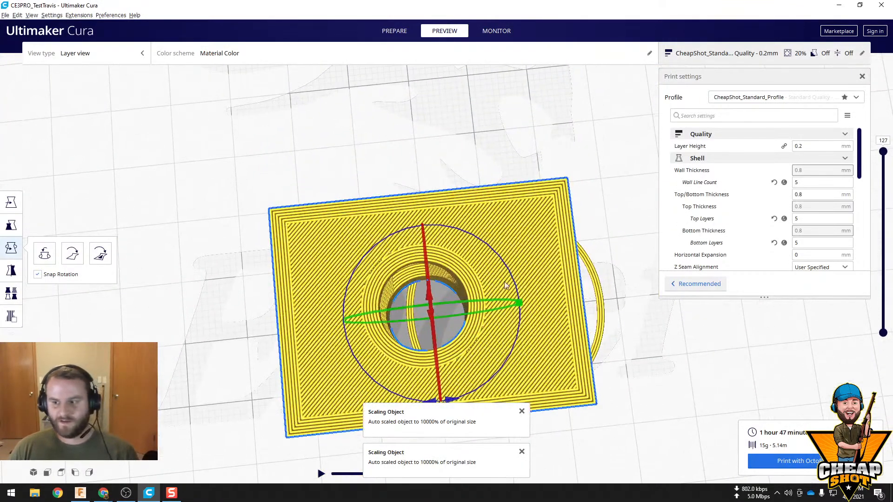
mouse_move(495, 278)
shift+middle_down()
mouse_move(492, 230)
mouse_move(493, 261)
shift+middle_up()
shift+middle_drag(497, 212, 492, 183)
mouse_move(496, 220)
right_down()
mouse_move(496, 210)
mouse_move(496, 223)
right_up()
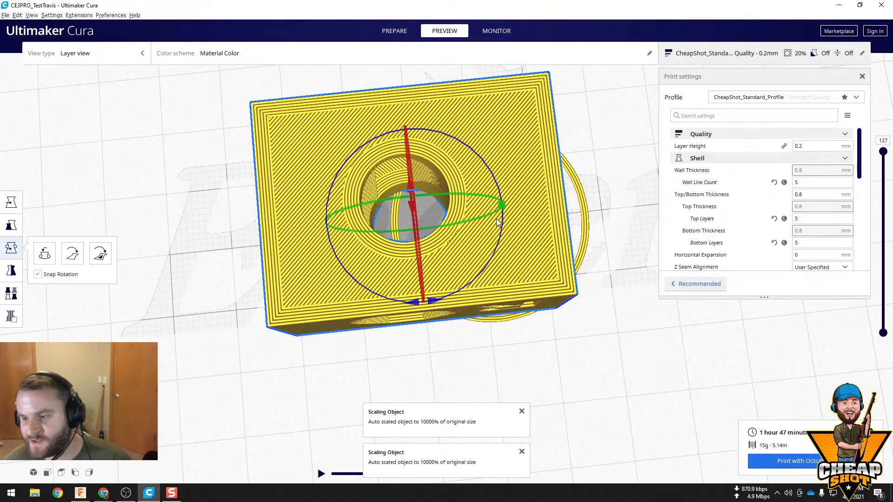